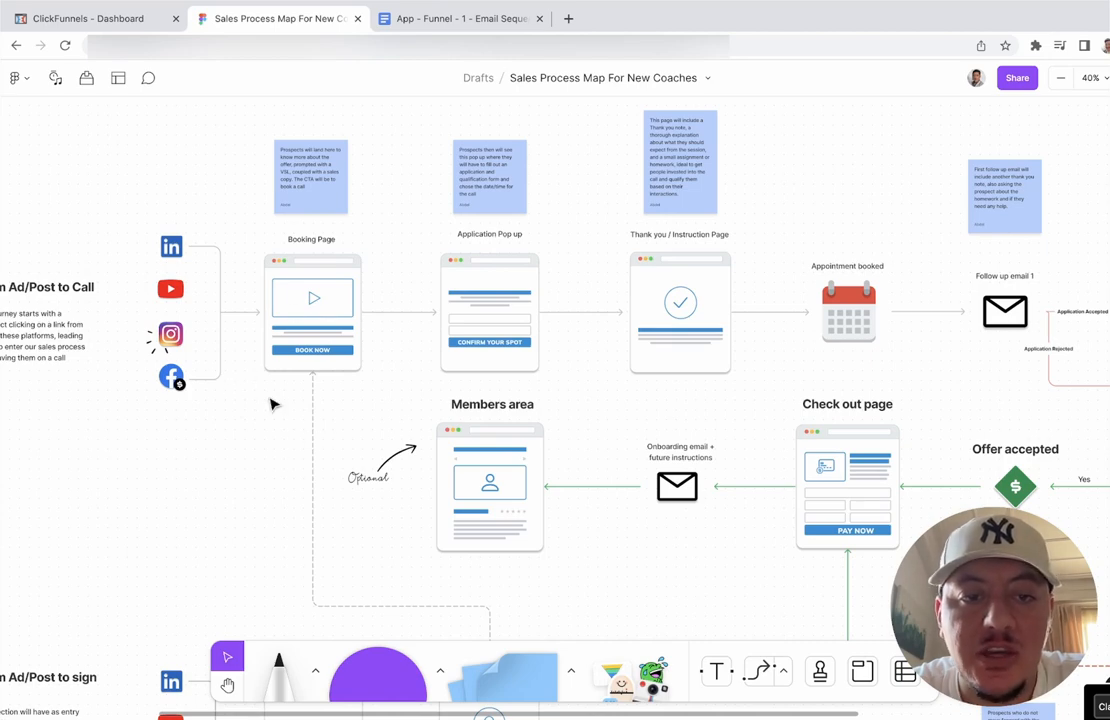
Step: Point out the Booking Page mockup on the funnel board by repeatedly selecting it
left_click(307, 314)
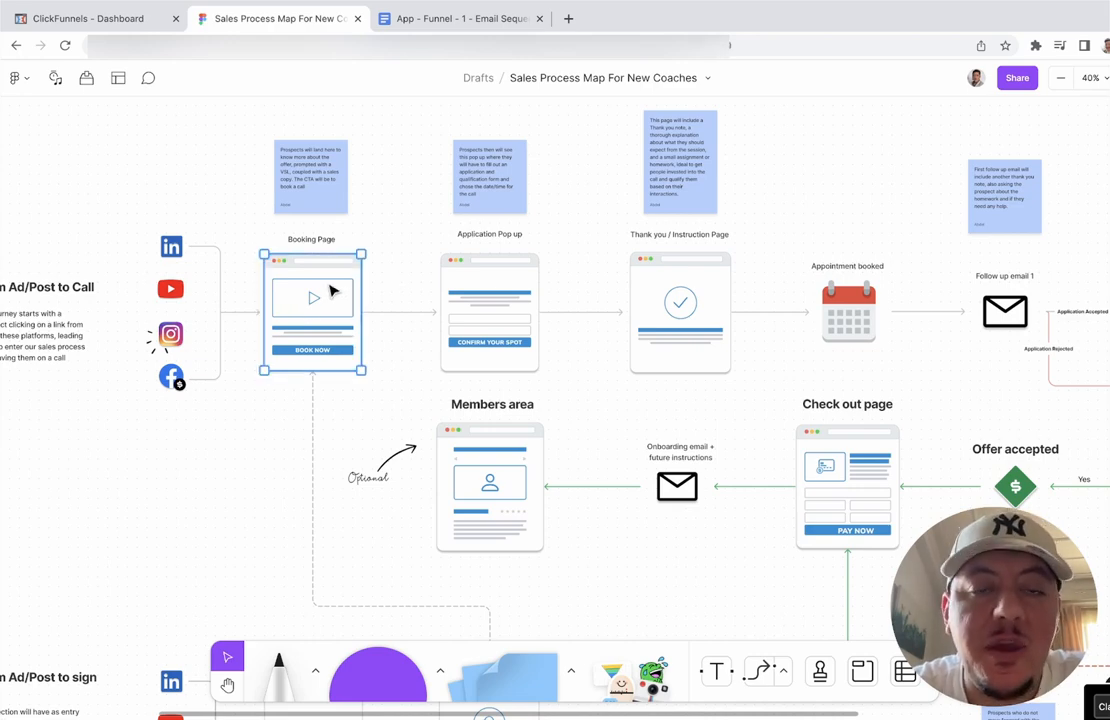
left_click(391, 286)
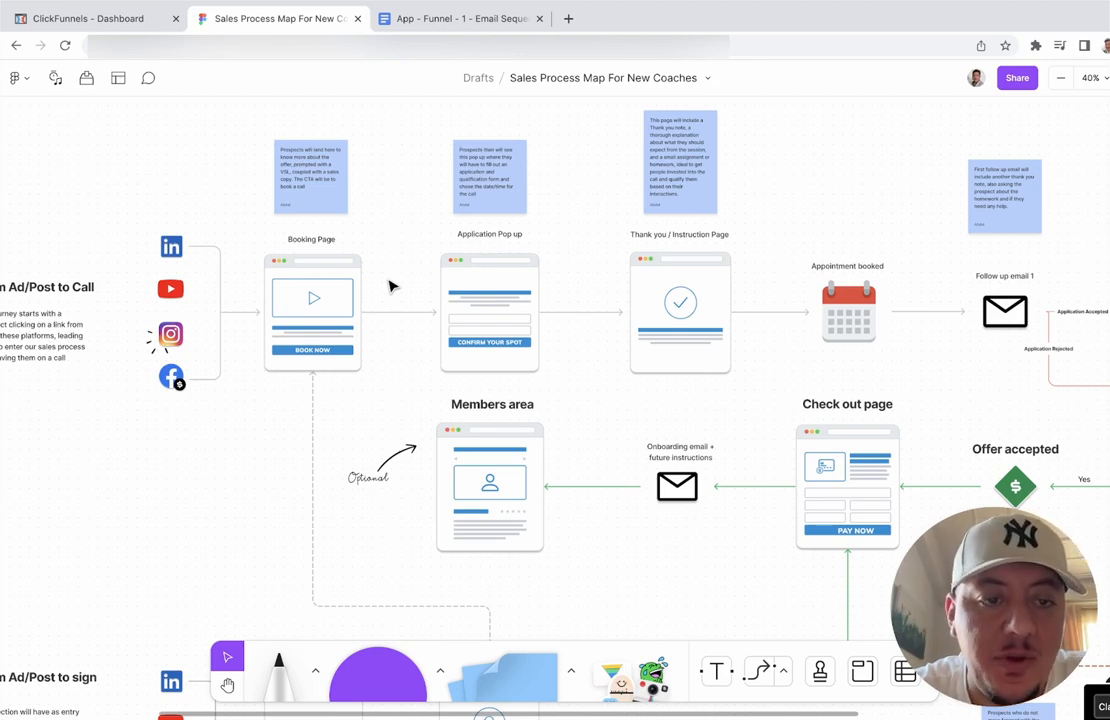
left_click(340, 281)
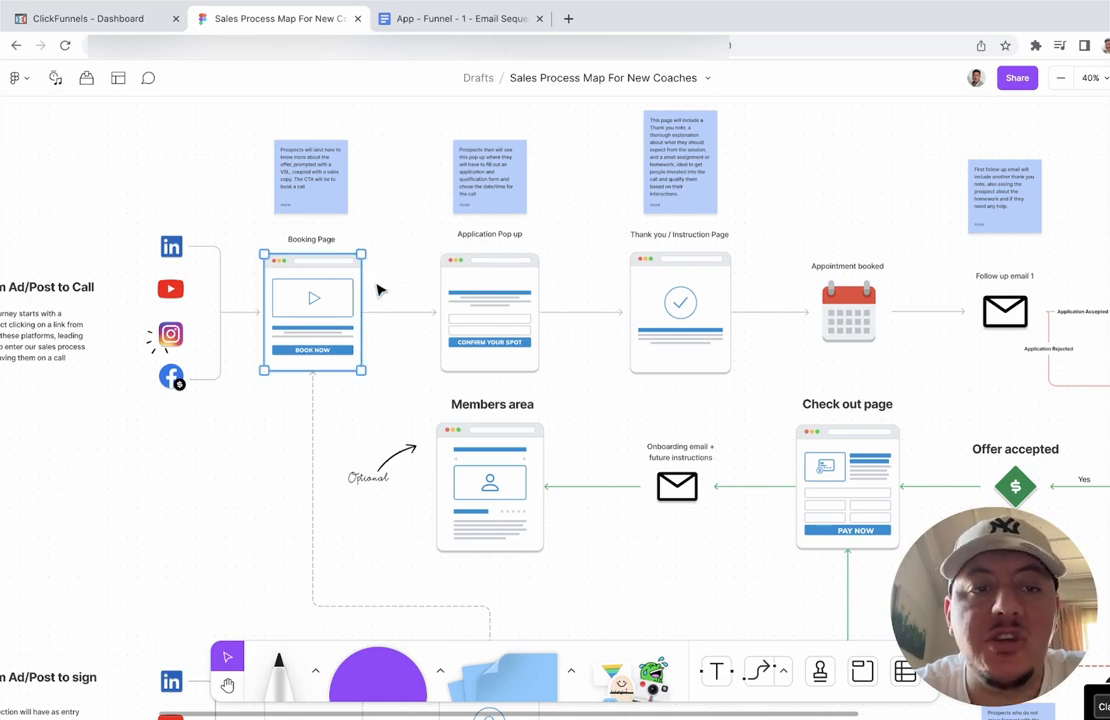
left_click(378, 290)
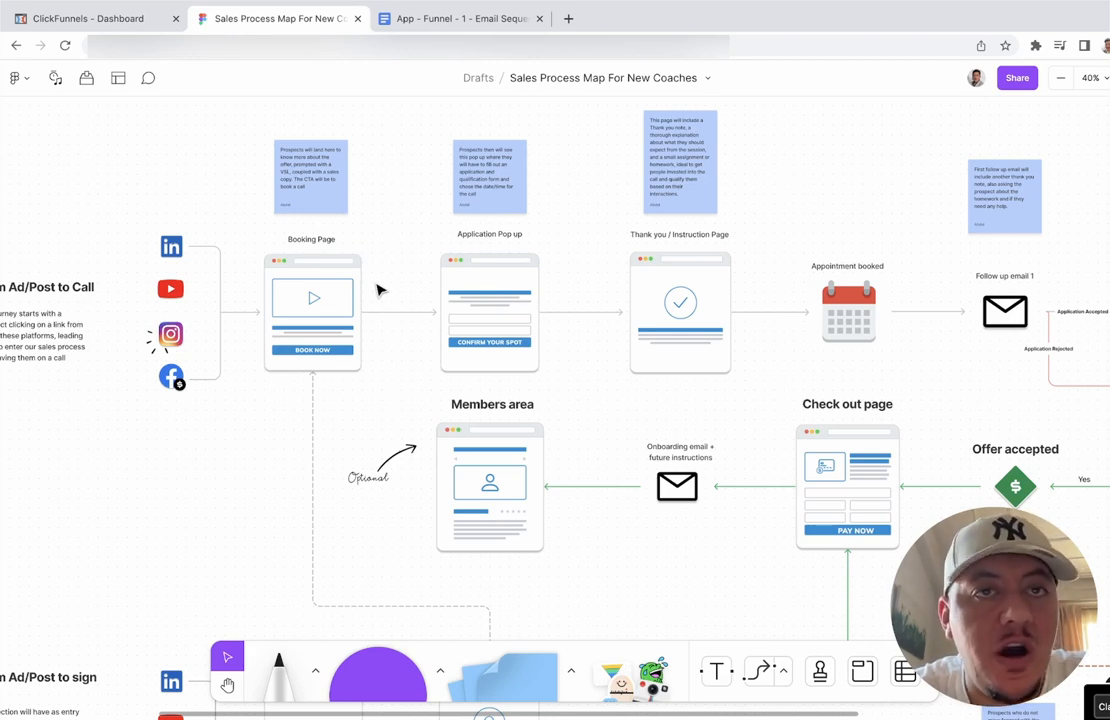
left_click(335, 290)
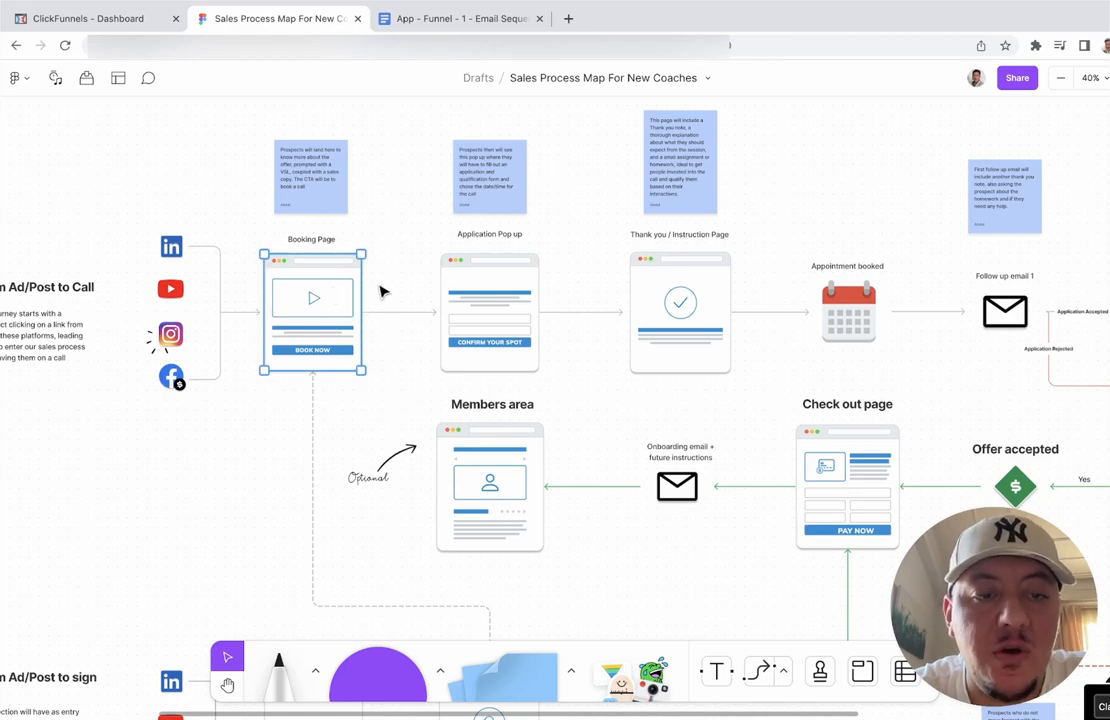
left_click(380, 288)
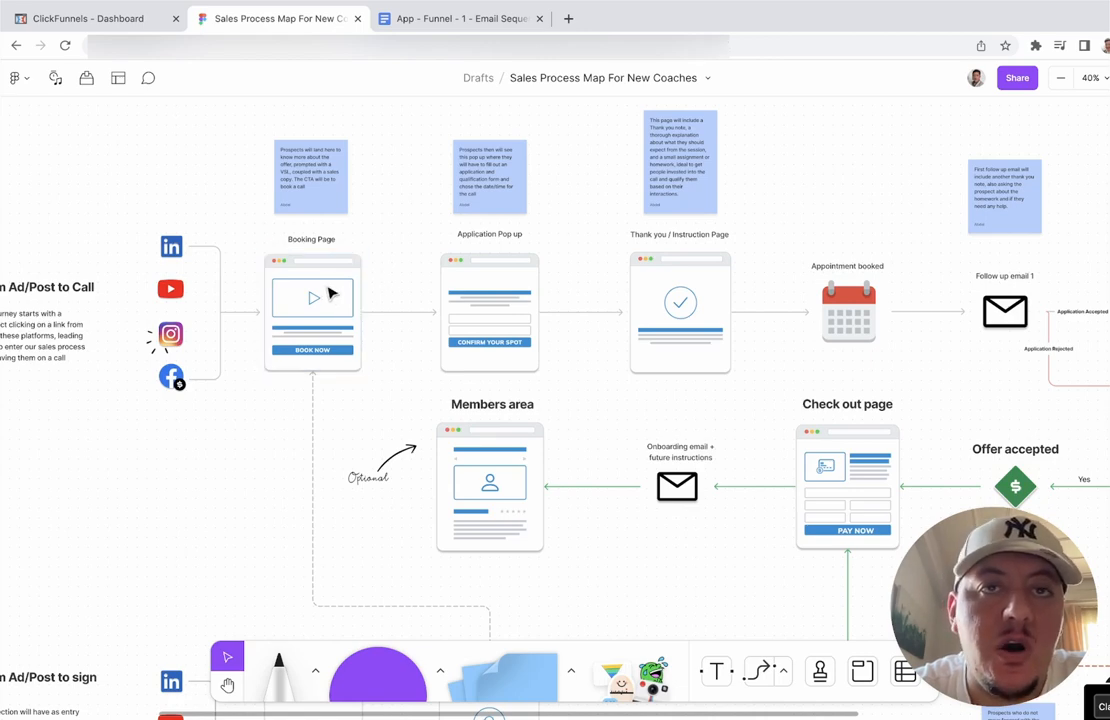
left_click(332, 292)
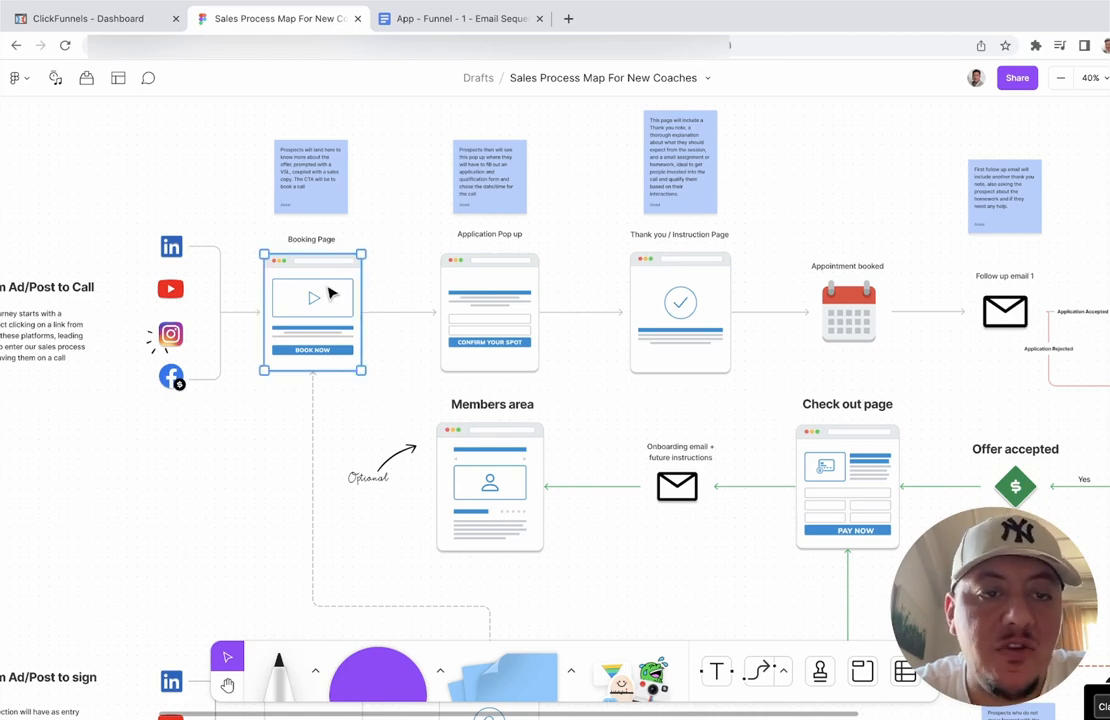
left_click(380, 289)
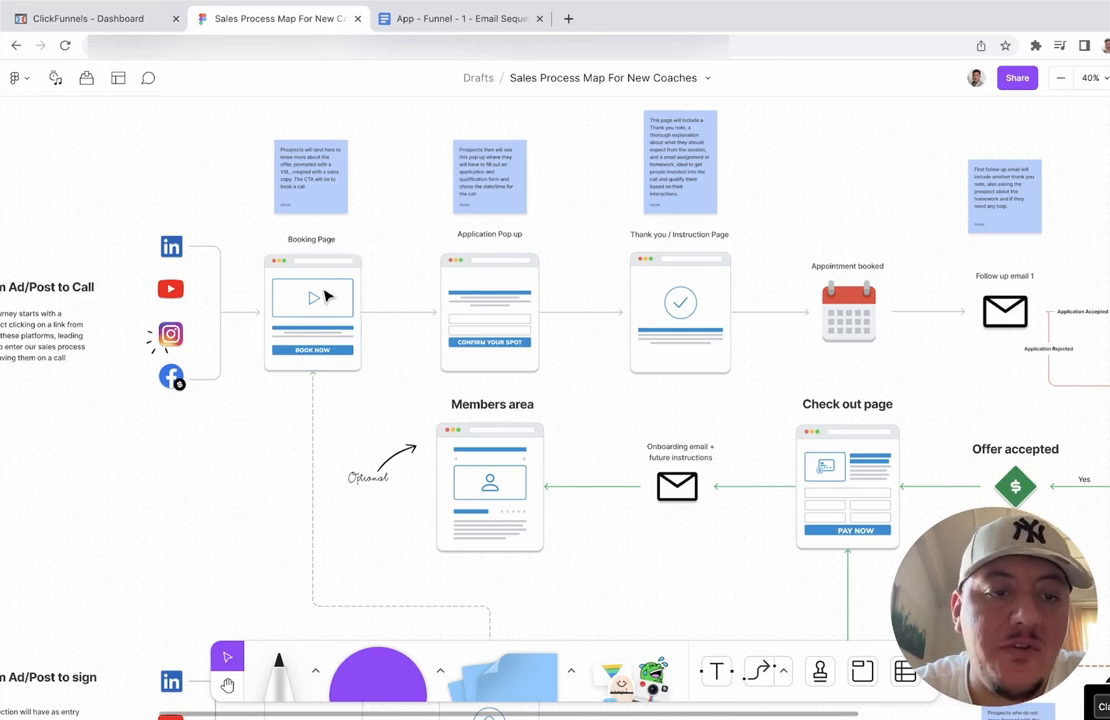
left_click(328, 292)
left_click(392, 283)
left_click(327, 292)
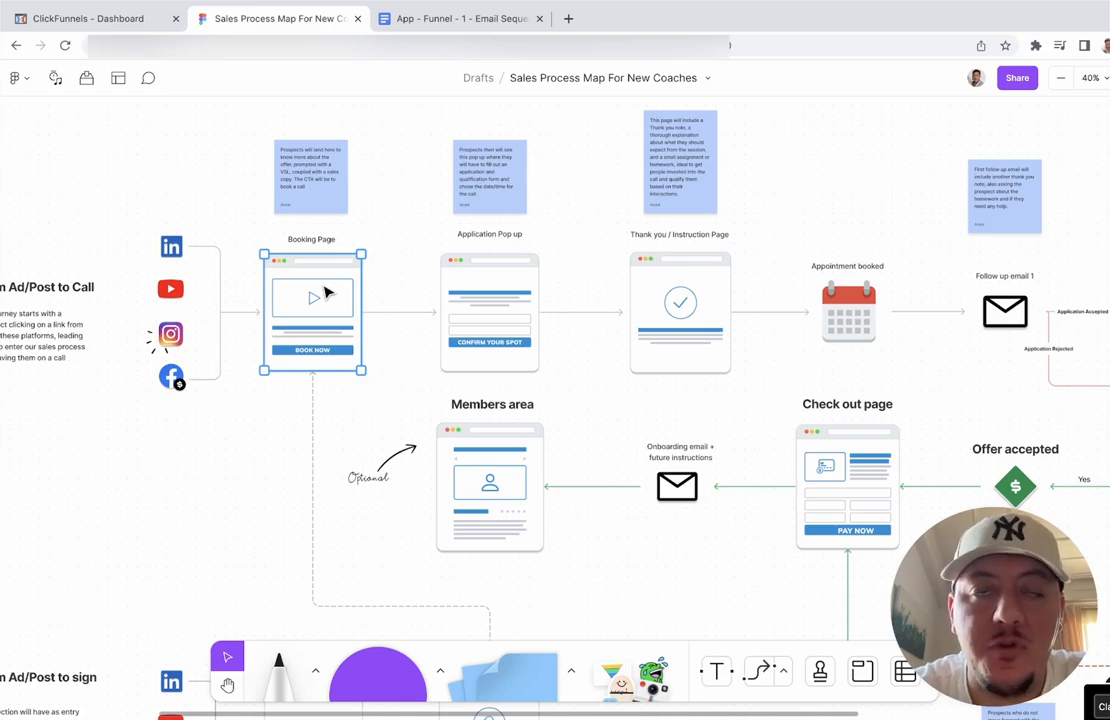
left_click(387, 289)
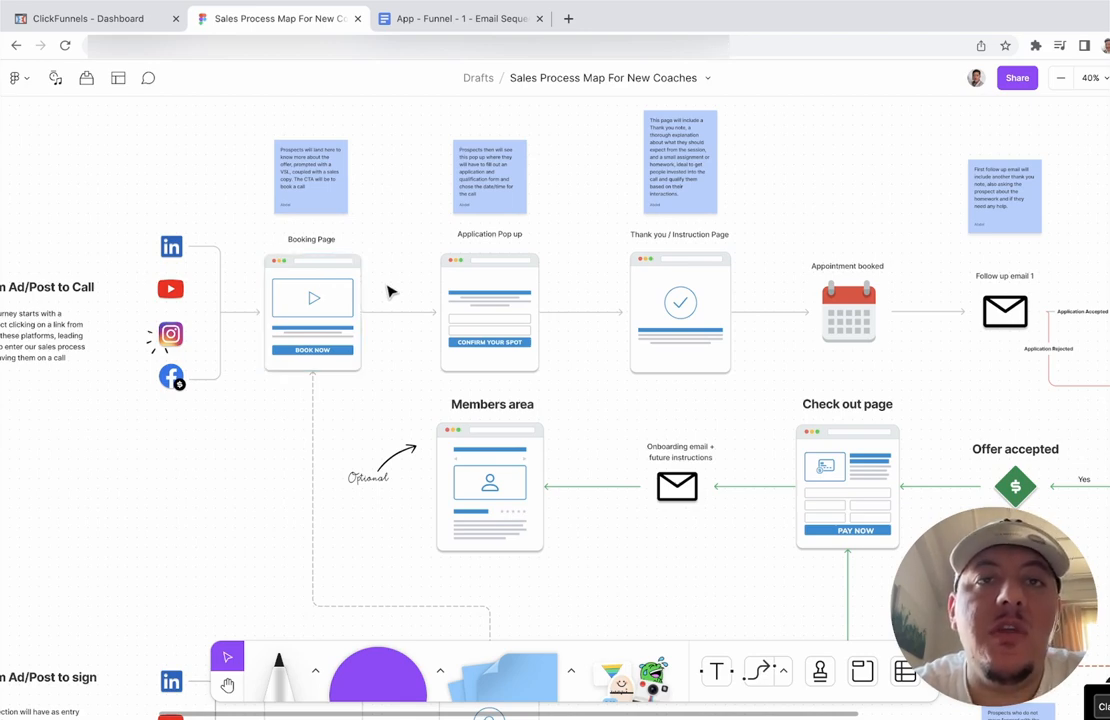
left_click(333, 295)
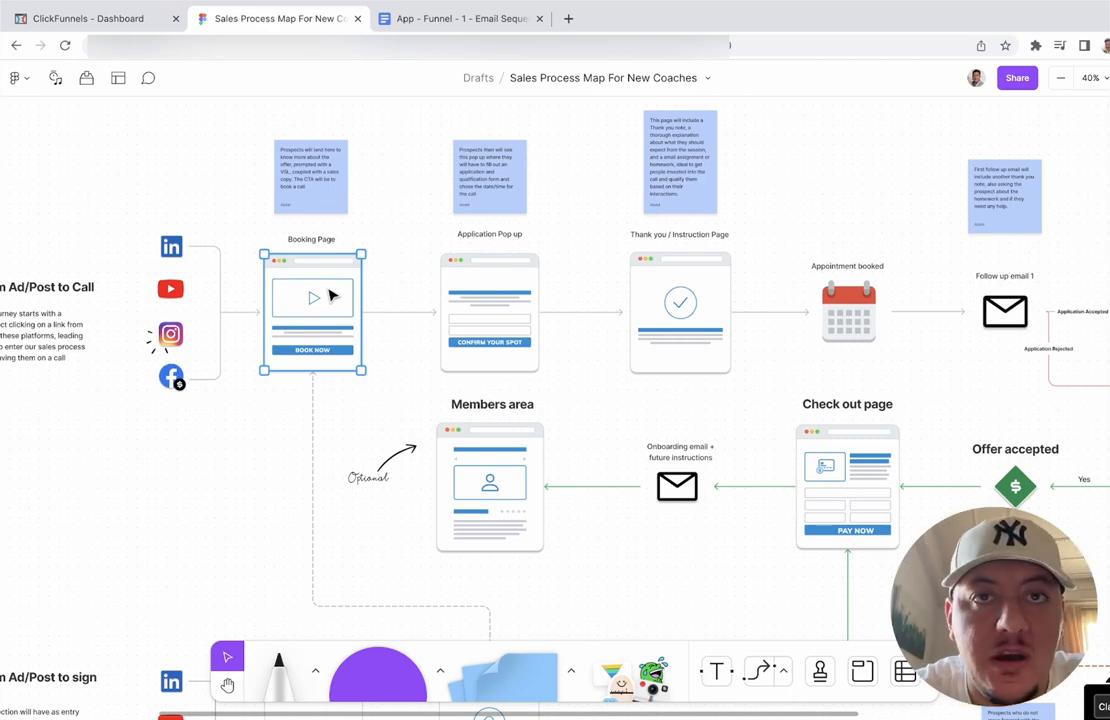
left_click(390, 289)
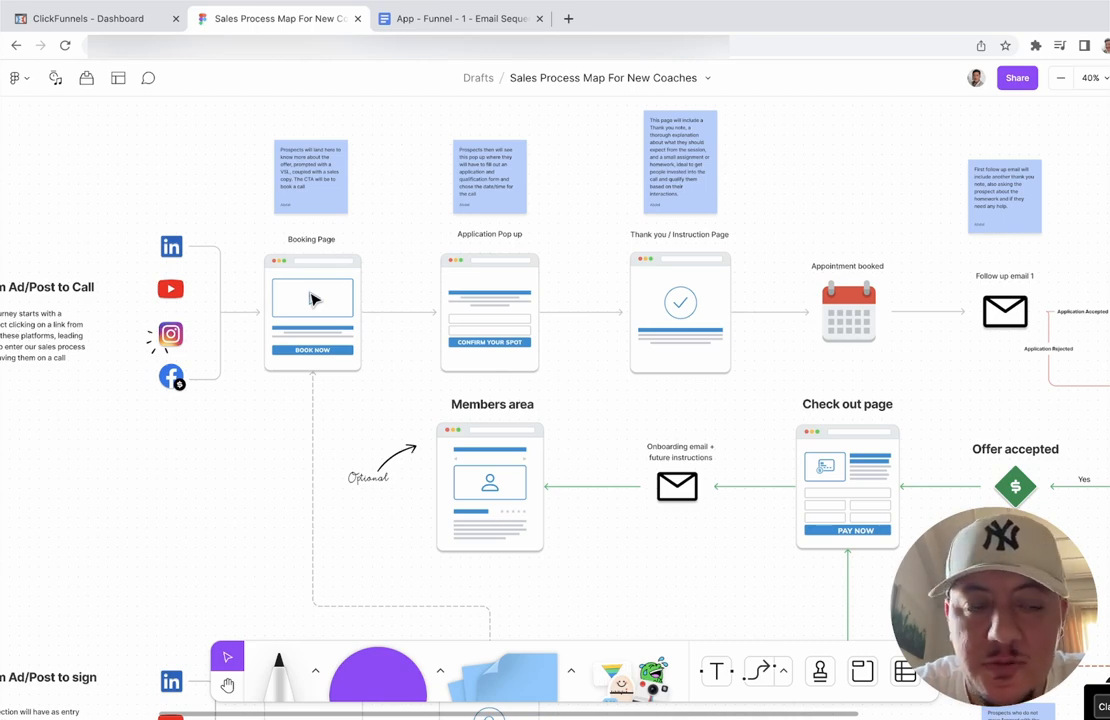
left_click(313, 299)
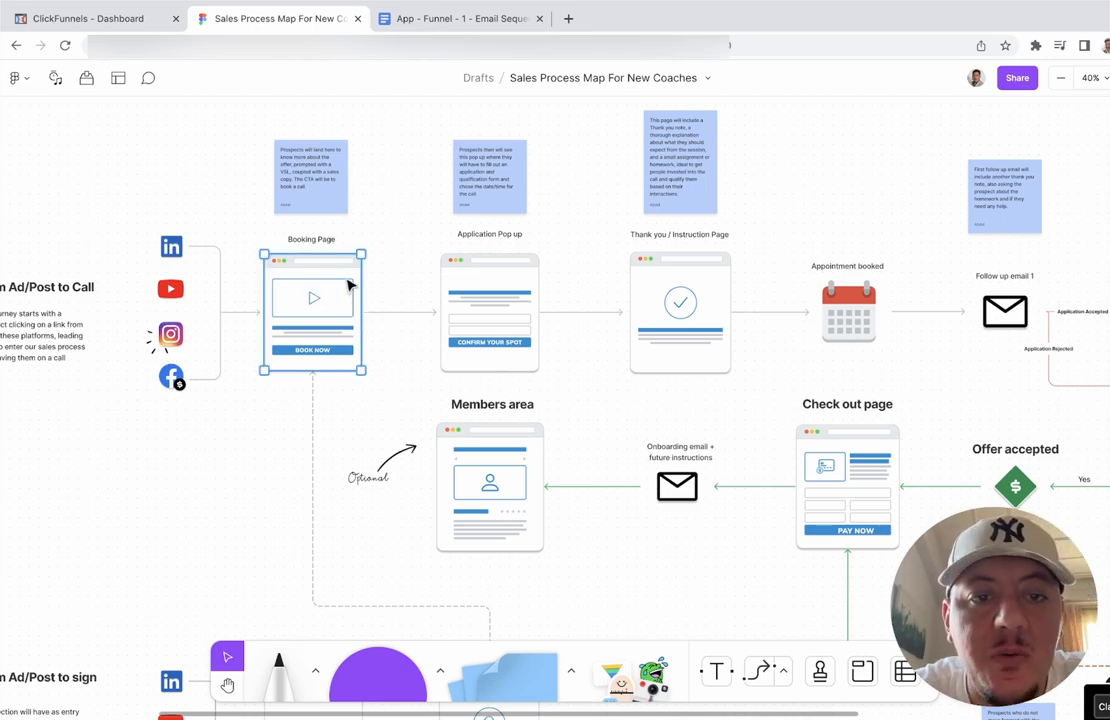
Step: Point out the Application Pop up, Thank you, Free Session, Offer accepted and Check out mockups
left_click(477, 318)
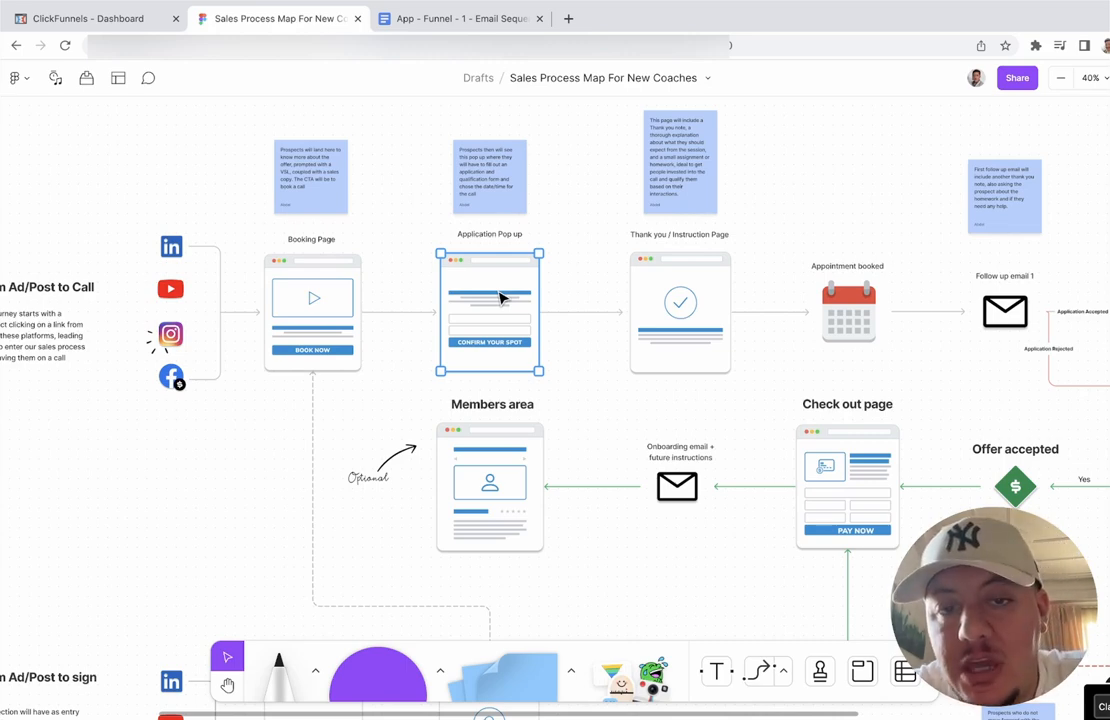
left_click(570, 294)
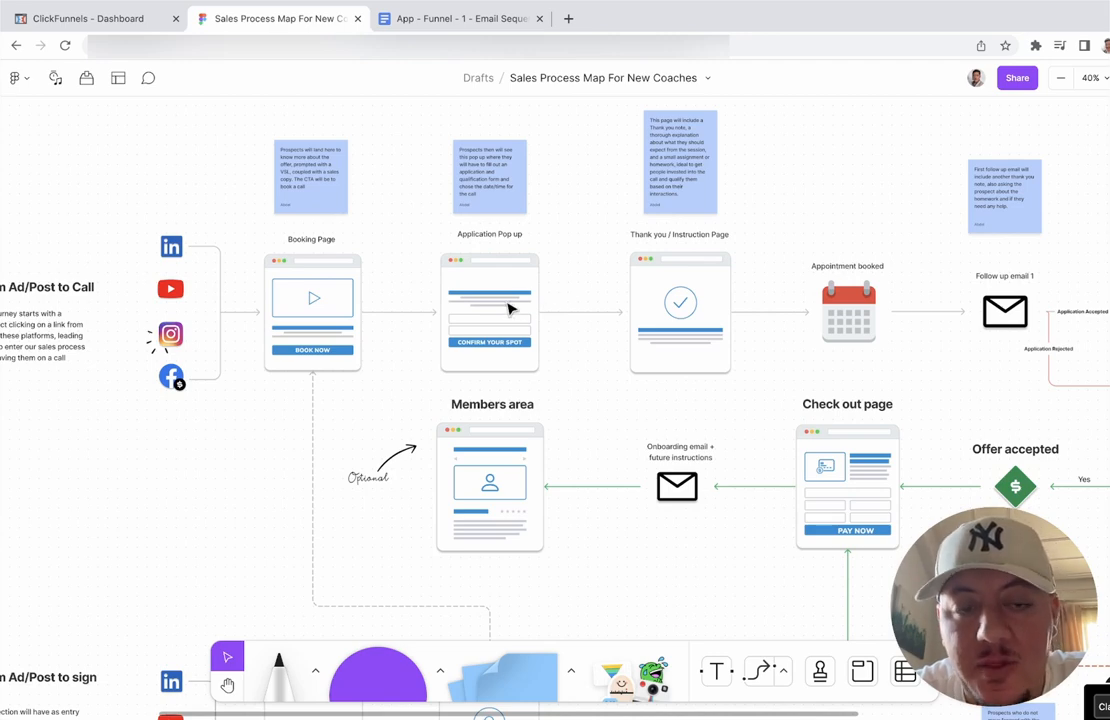
left_click(658, 291)
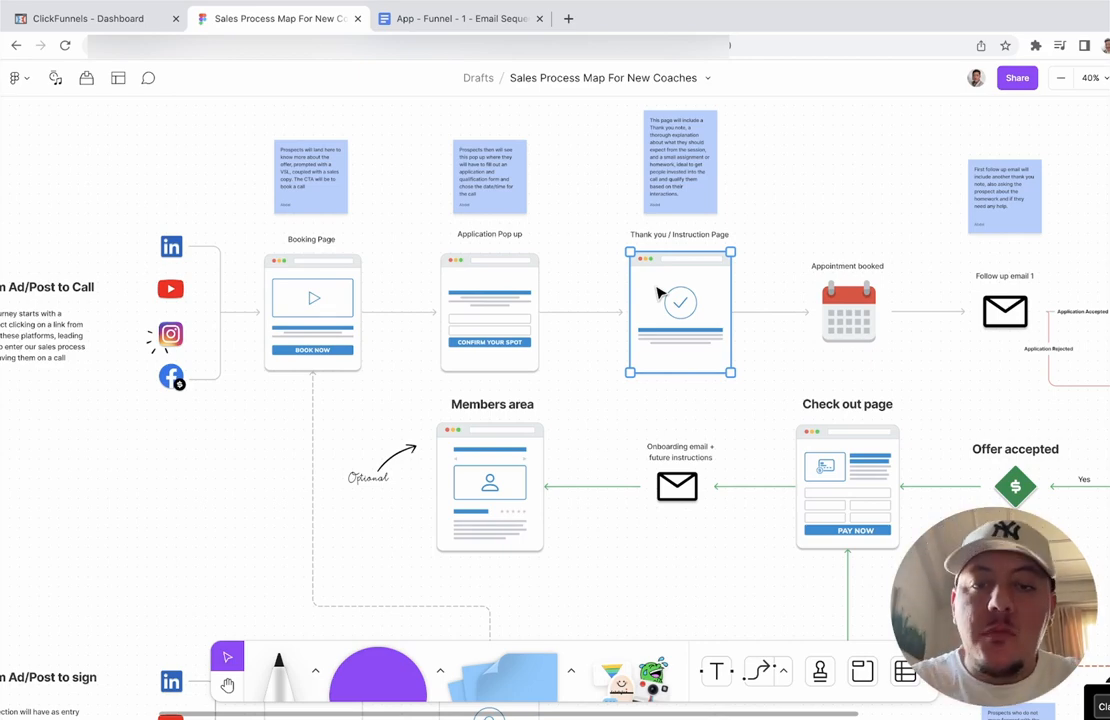
scroll(658, 292, "right", 5)
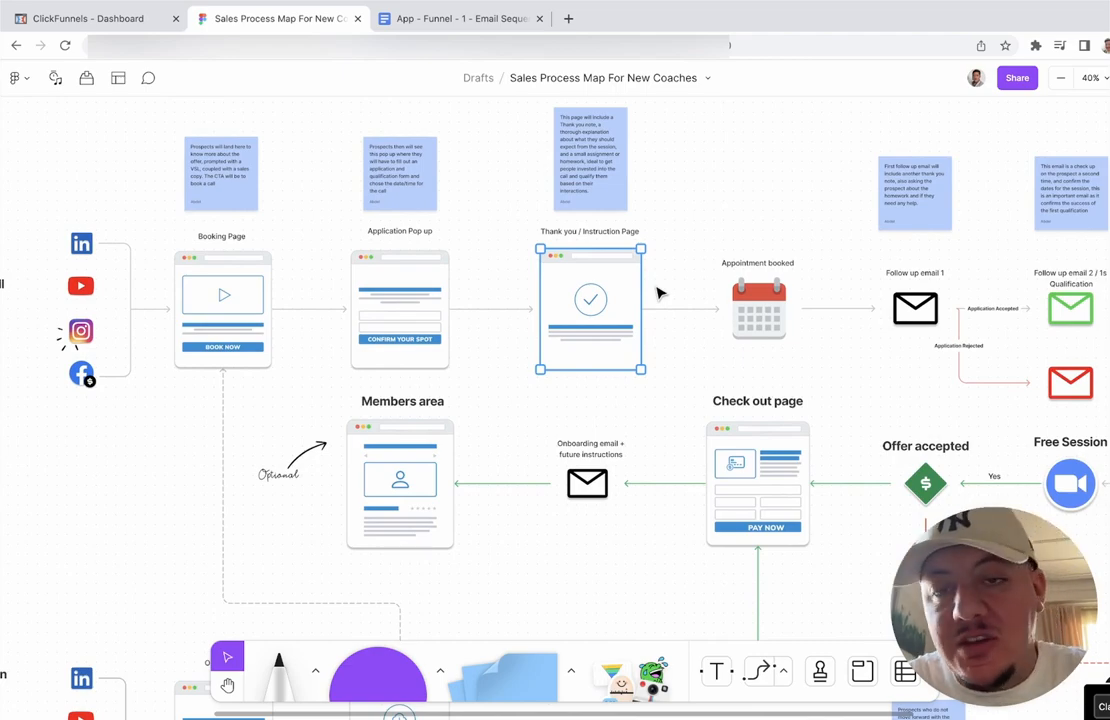
scroll(658, 292, "right", 3)
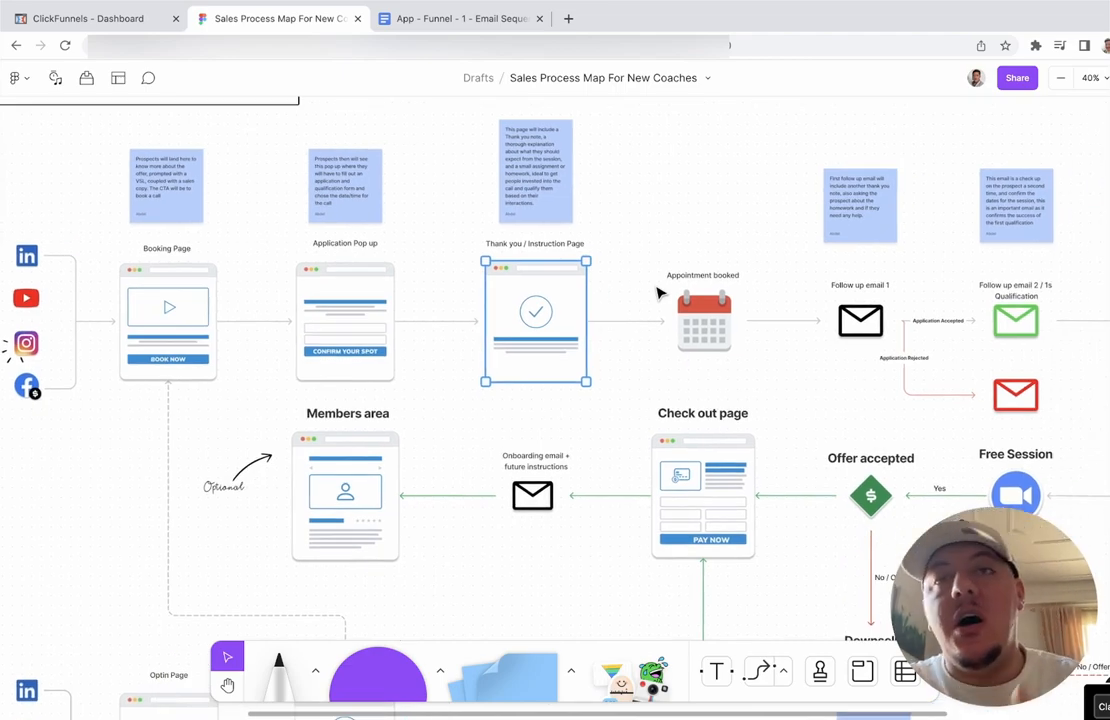
scroll(658, 292, "right", 10)
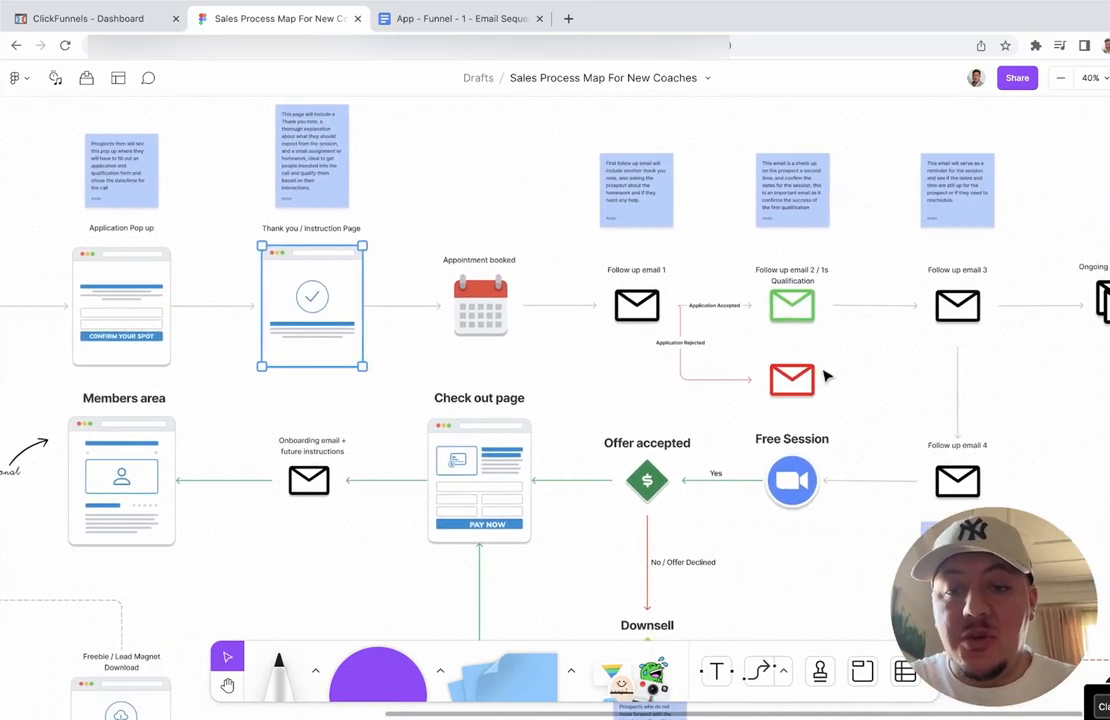
scroll(806, 385, "right", 7)
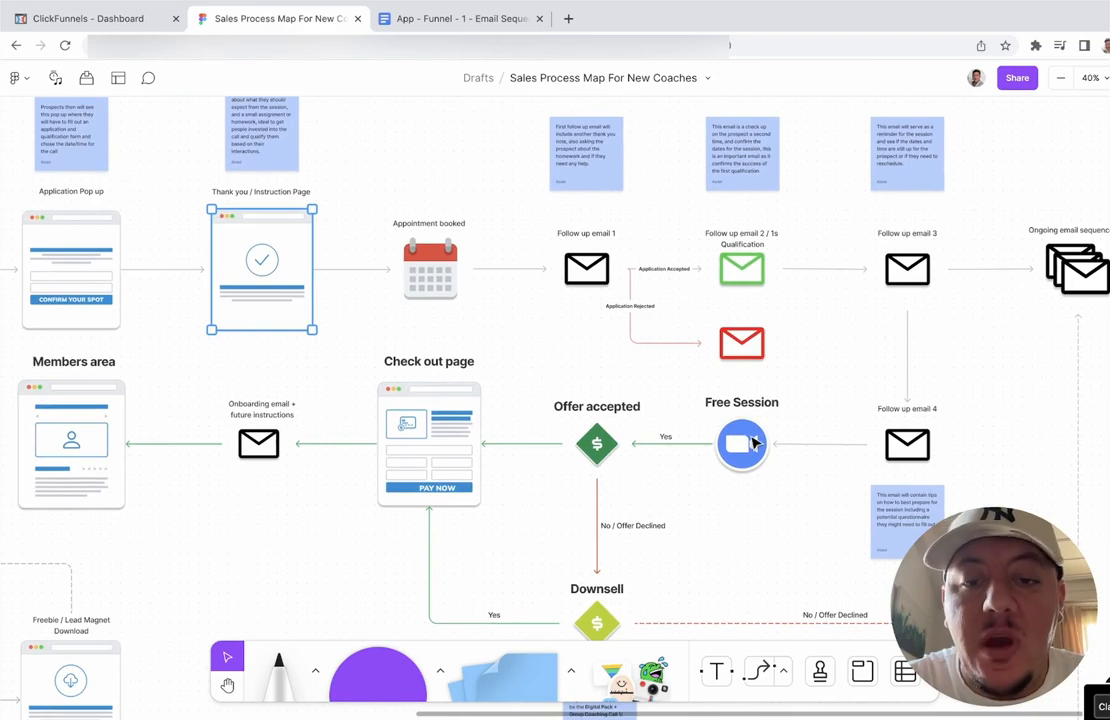
left_click(755, 445)
scroll(755, 445, "left", 1)
left_click(679, 455)
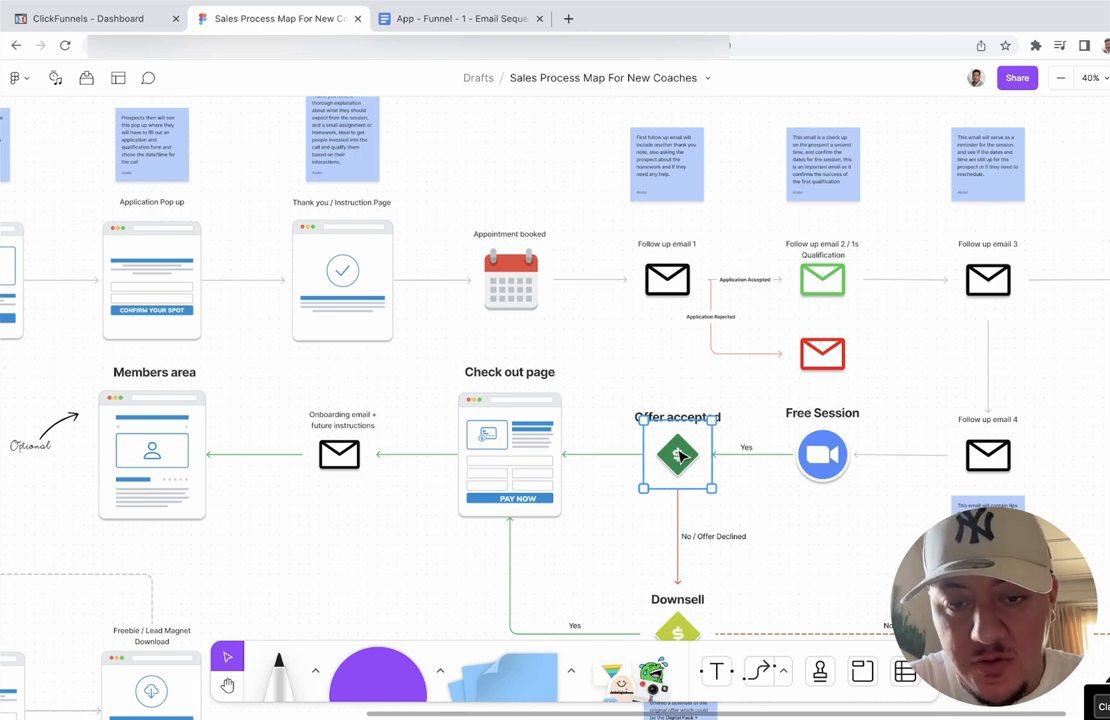
left_click(589, 345)
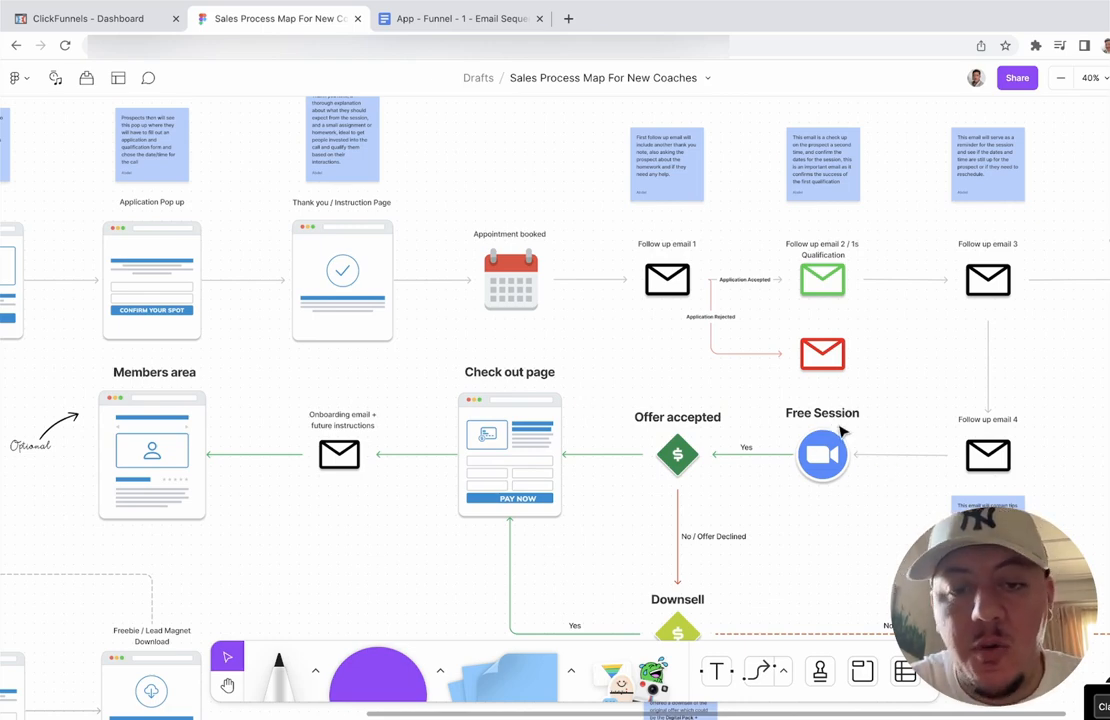
left_click(505, 474)
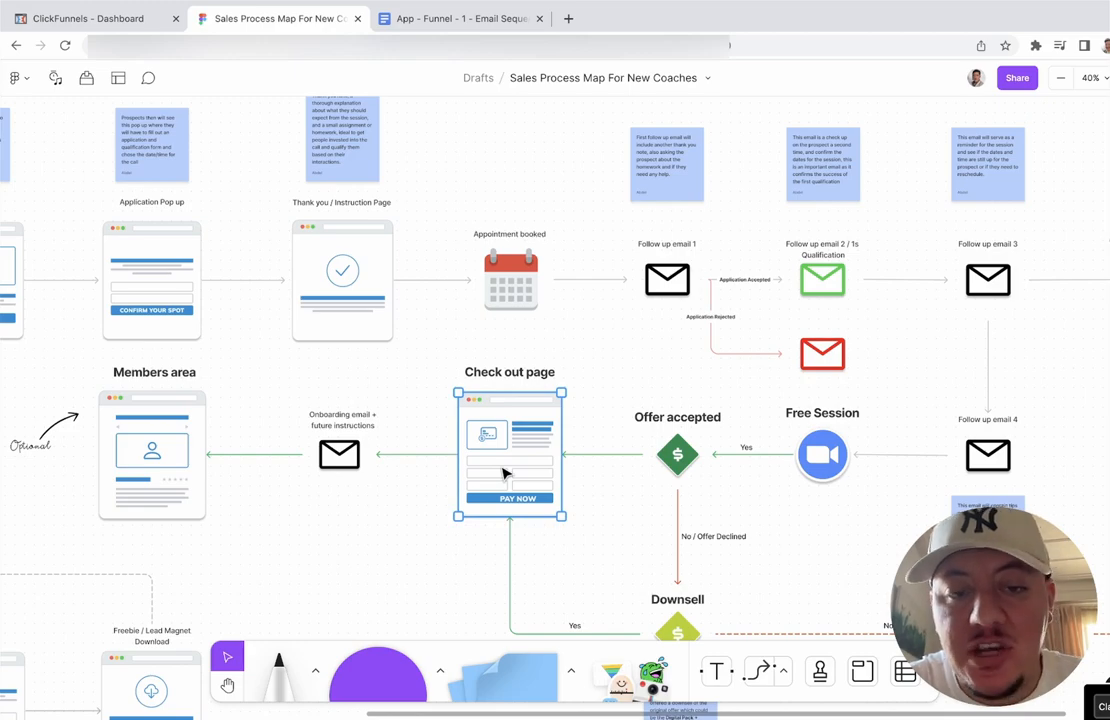
scroll(505, 474, "left", 5)
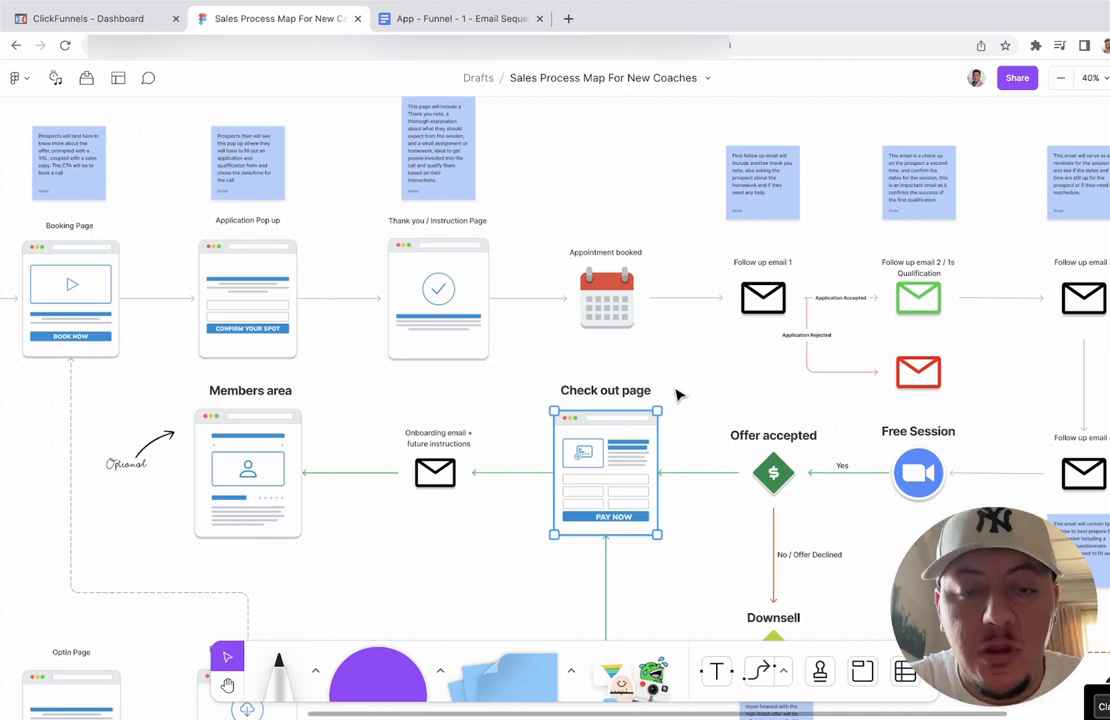
left_click(677, 394)
left_click(627, 448)
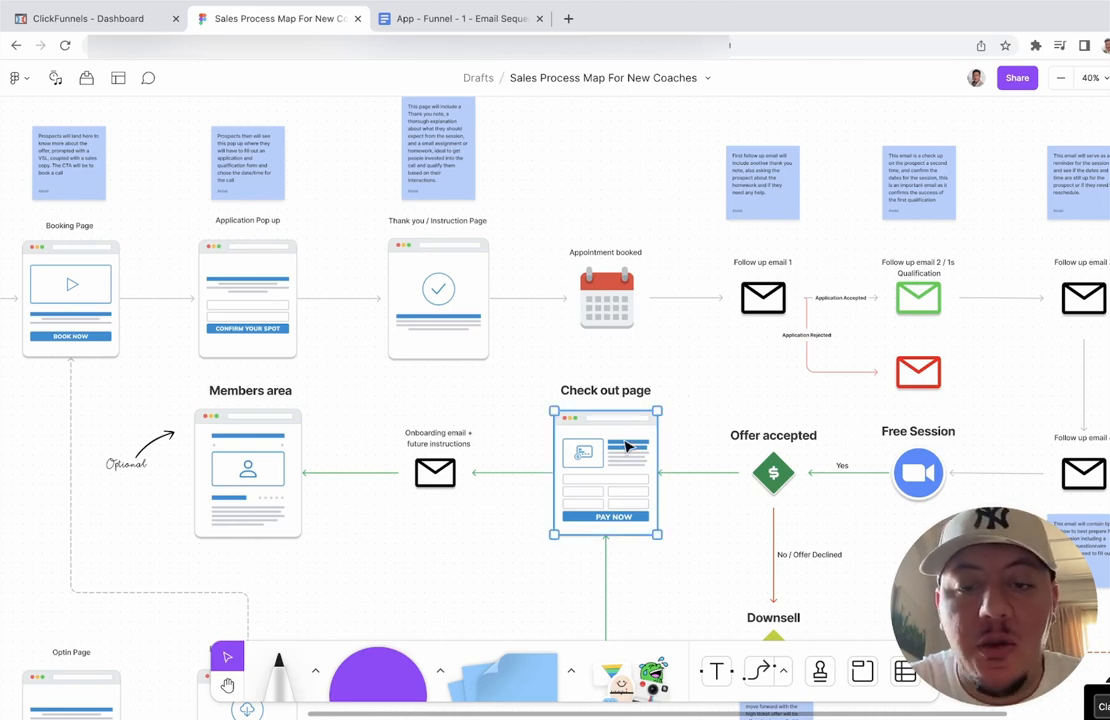
left_click(700, 391)
Step: Open the ClickFunnels Funnels list, showing Evergreen webinar test and Application Funnel Template
scroll(700, 391, "right", 3)
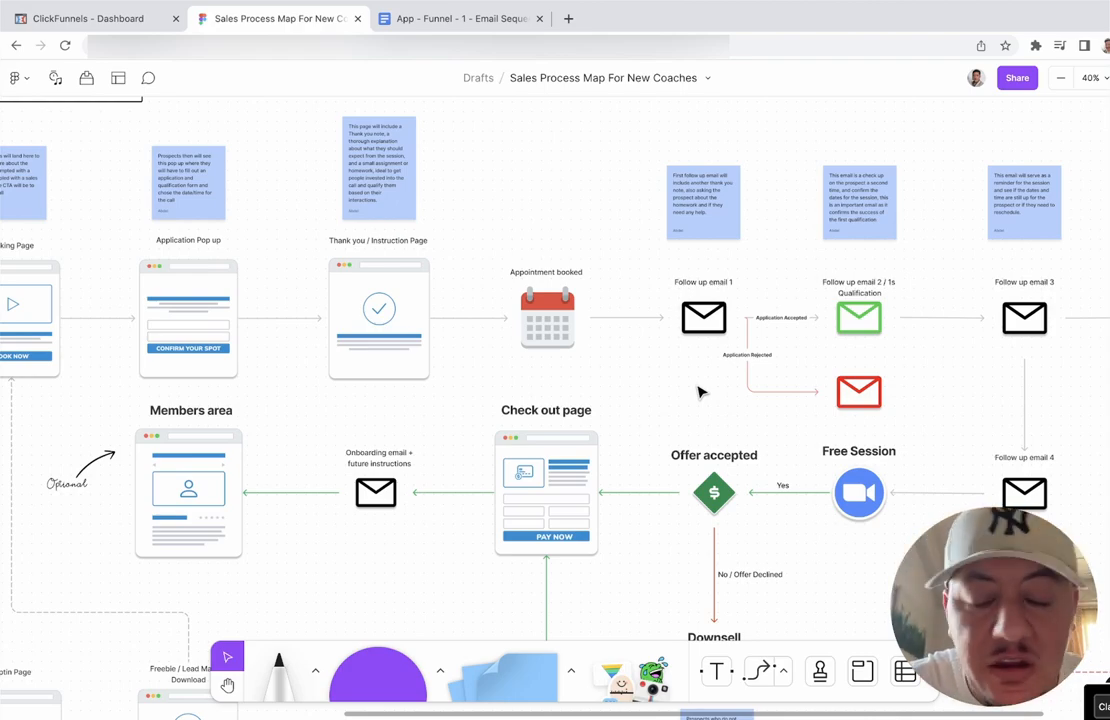
scroll(701, 392, "left", 2)
scroll(701, 392, "up", 1)
scroll(701, 392, "down", 1)
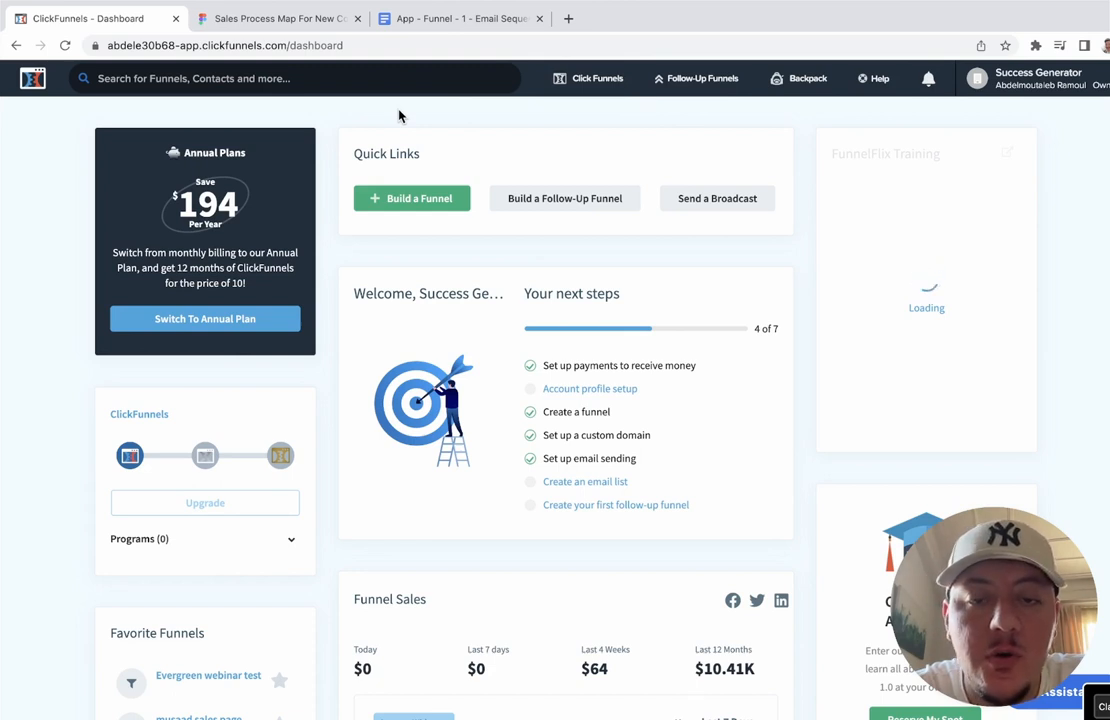
mouse_move(547, 90)
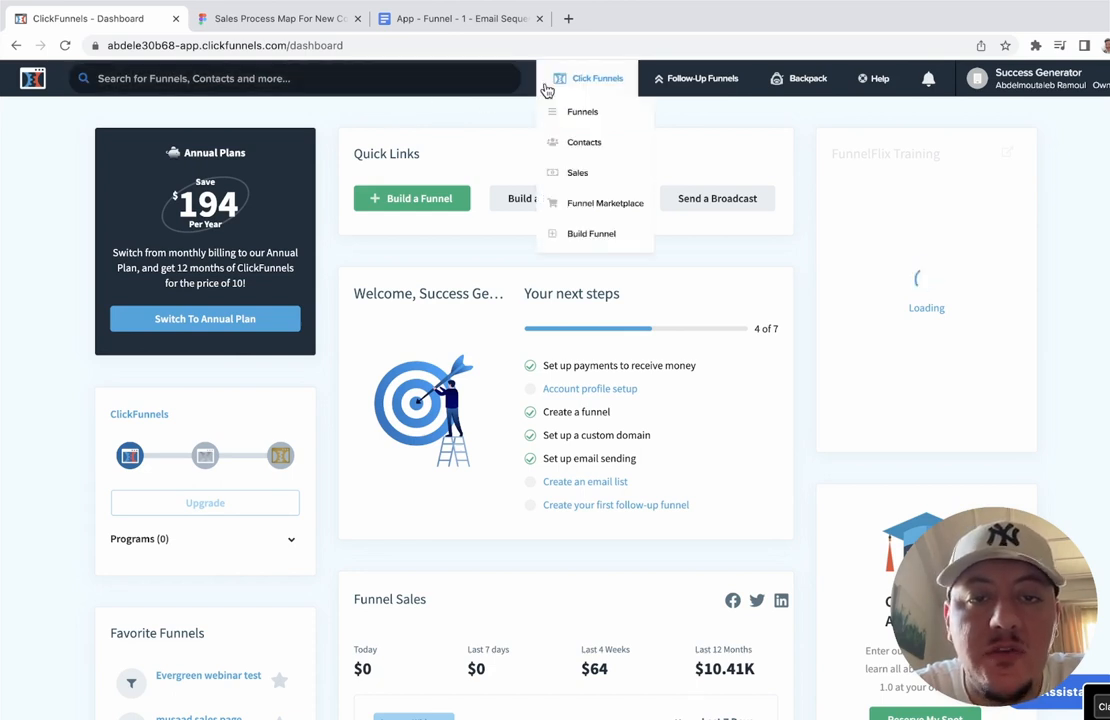
left_click(578, 110)
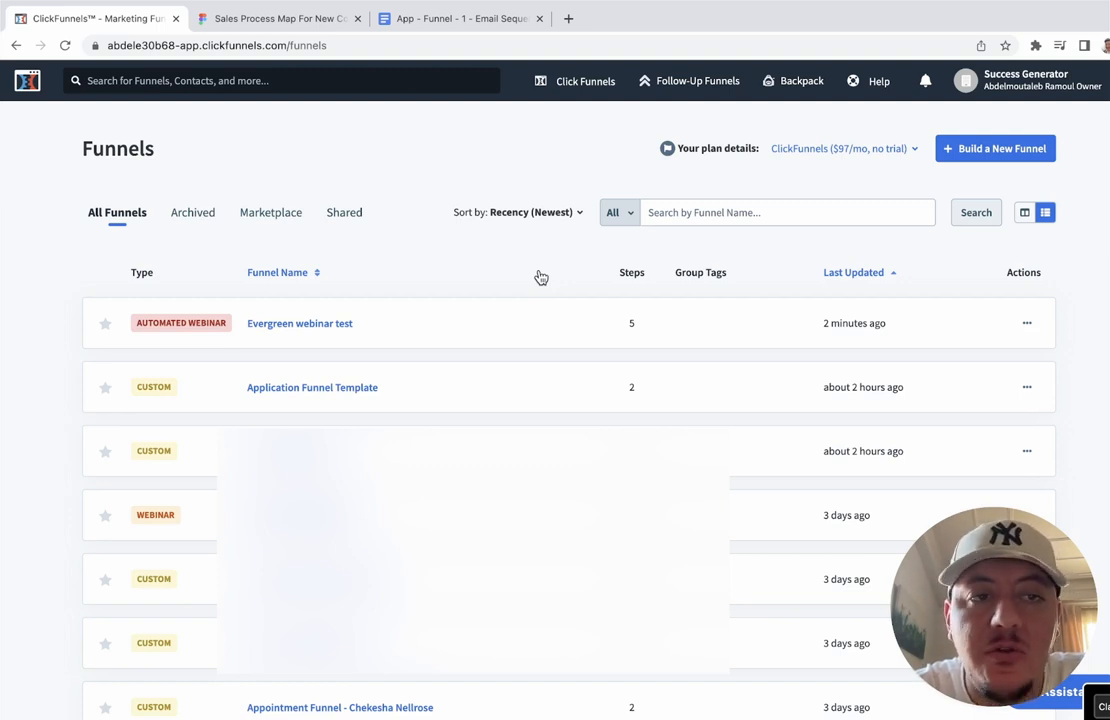
left_click(359, 389)
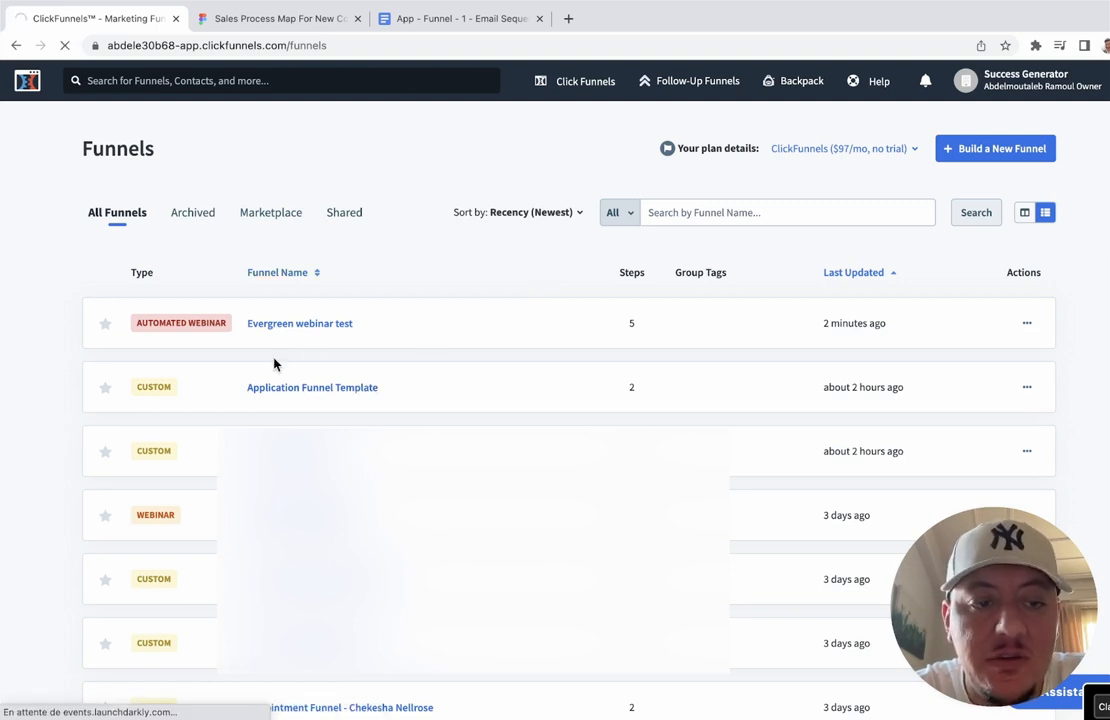
left_click(285, 390)
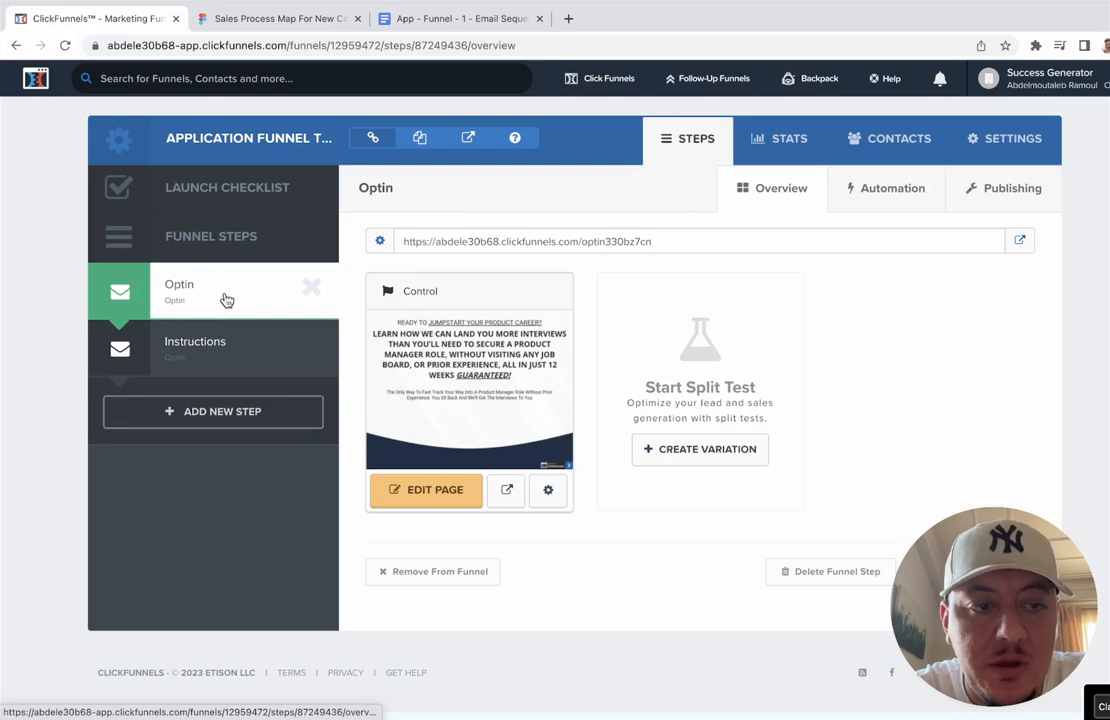
left_click(312, 20)
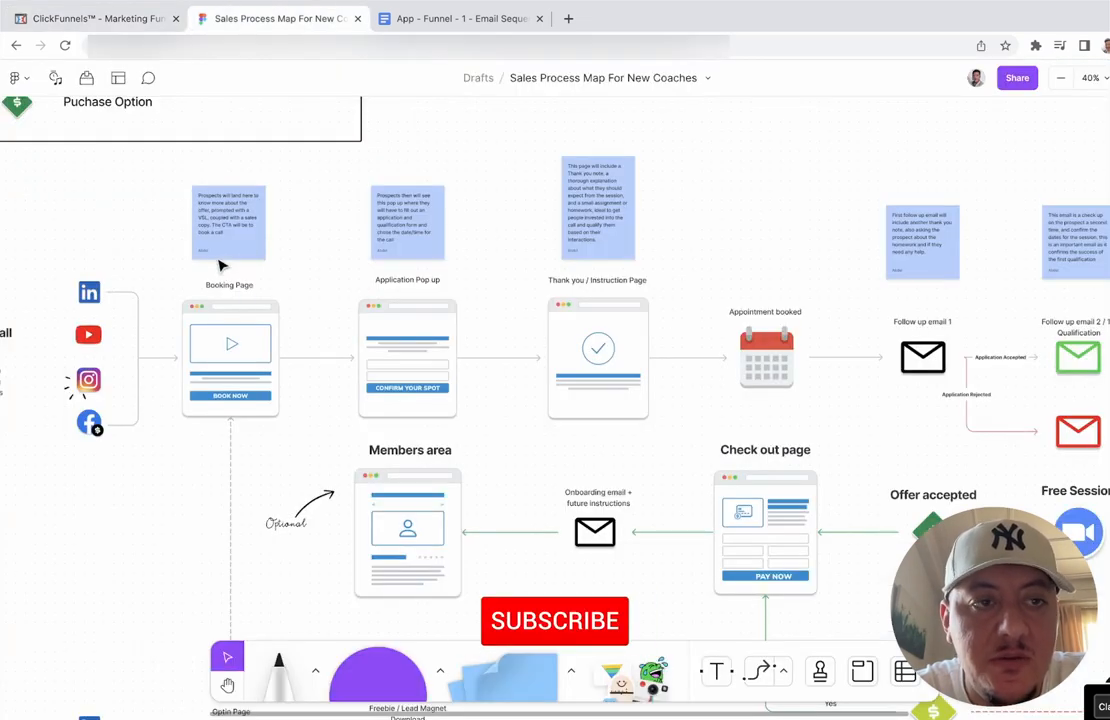
left_click(132, 17)
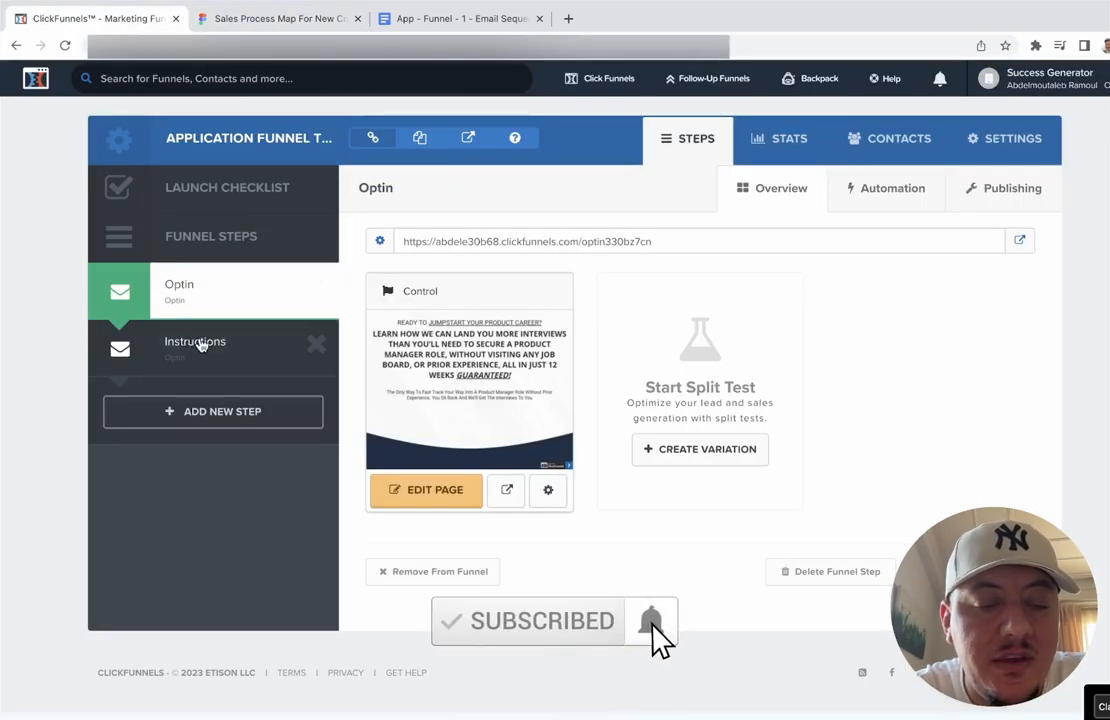
left_click(292, 20)
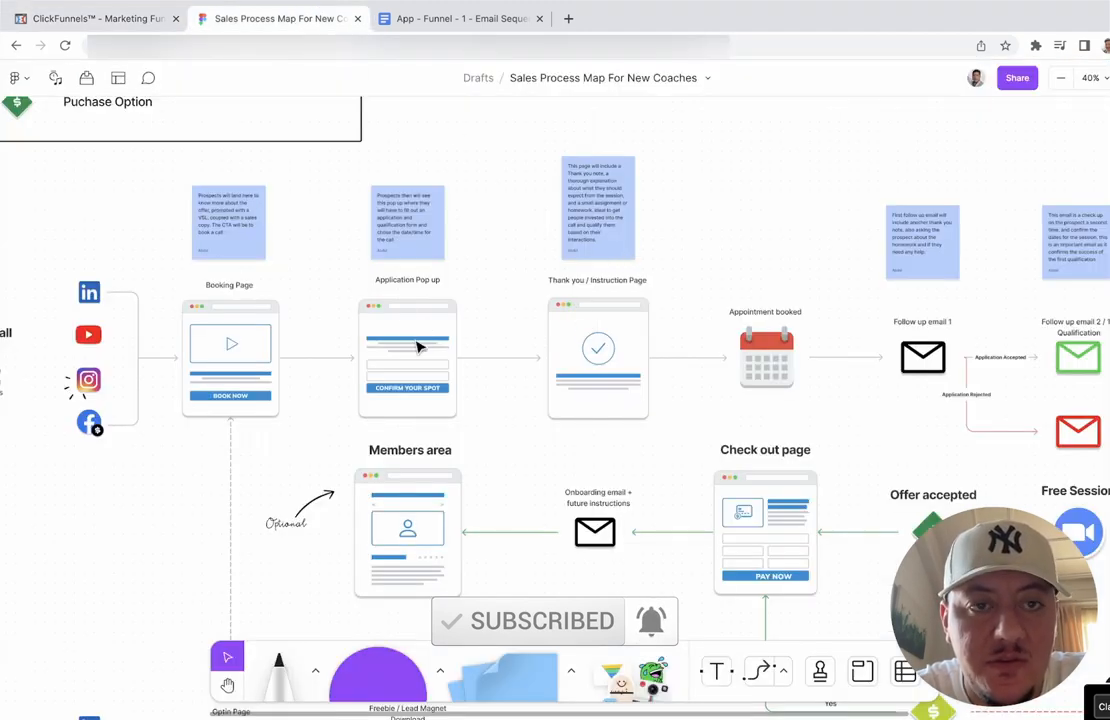
left_click(104, 17)
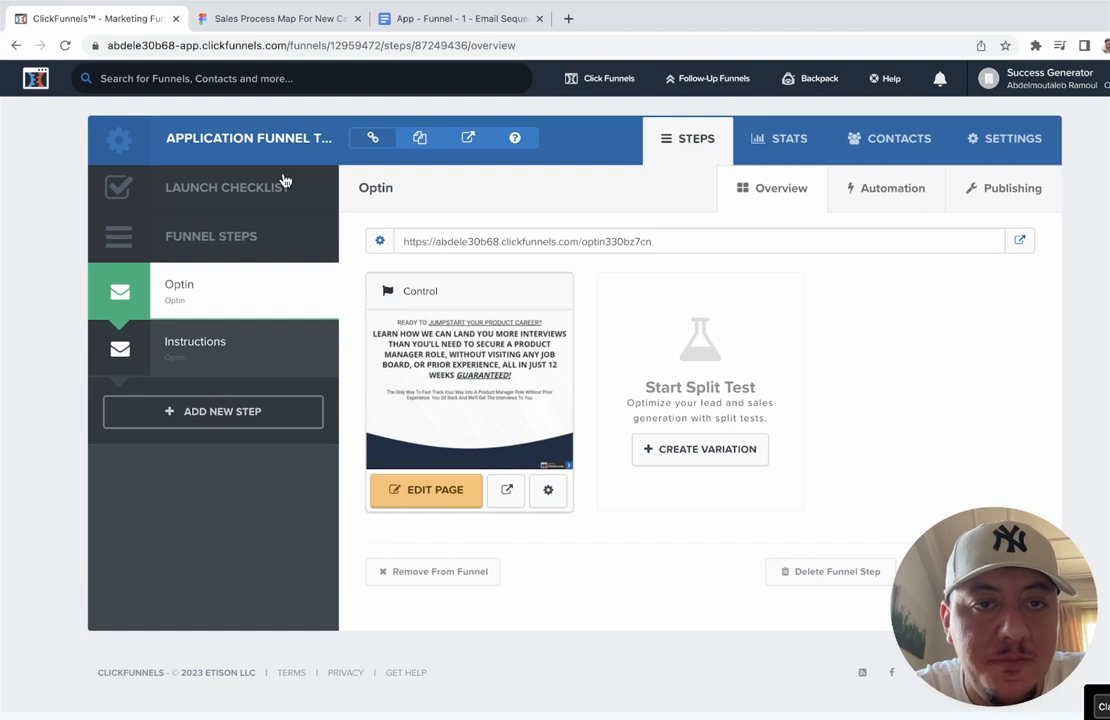
left_click(455, 492)
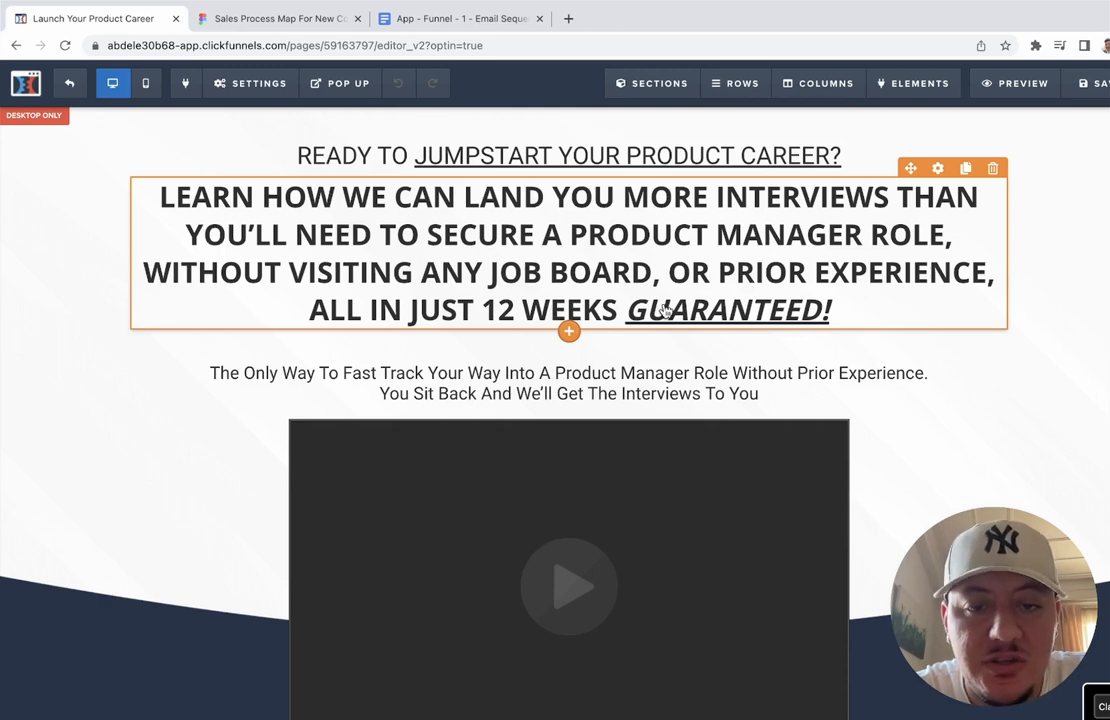
scroll(1023, 295, "down", 2)
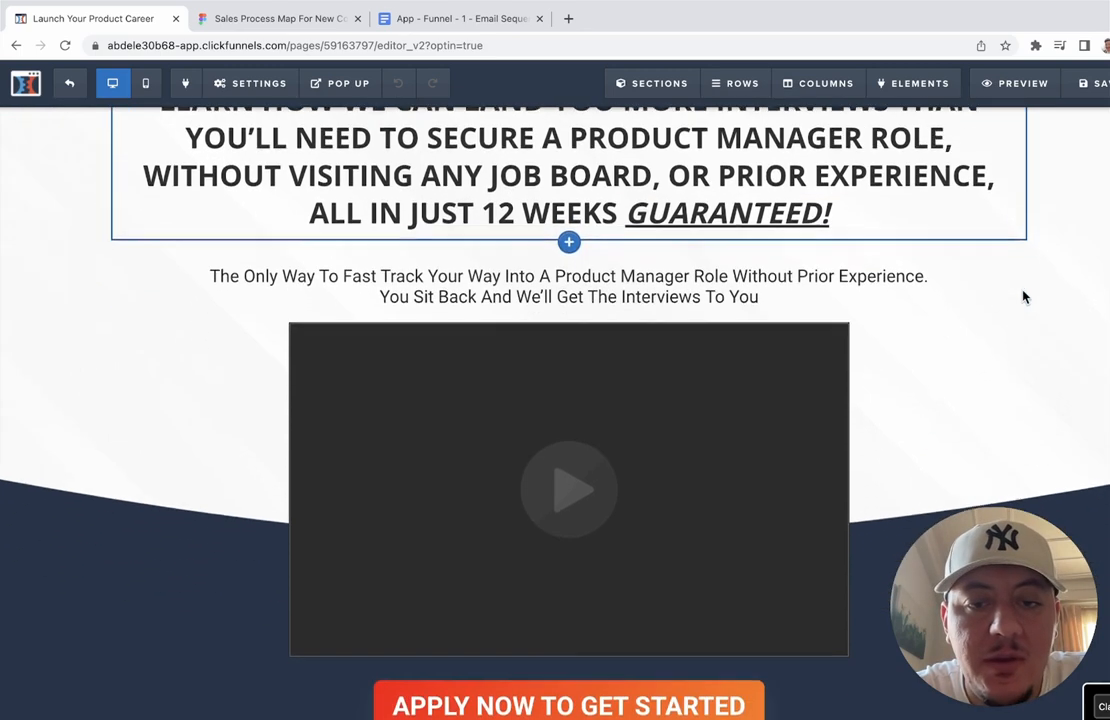
scroll(1003, 290, "down", 2)
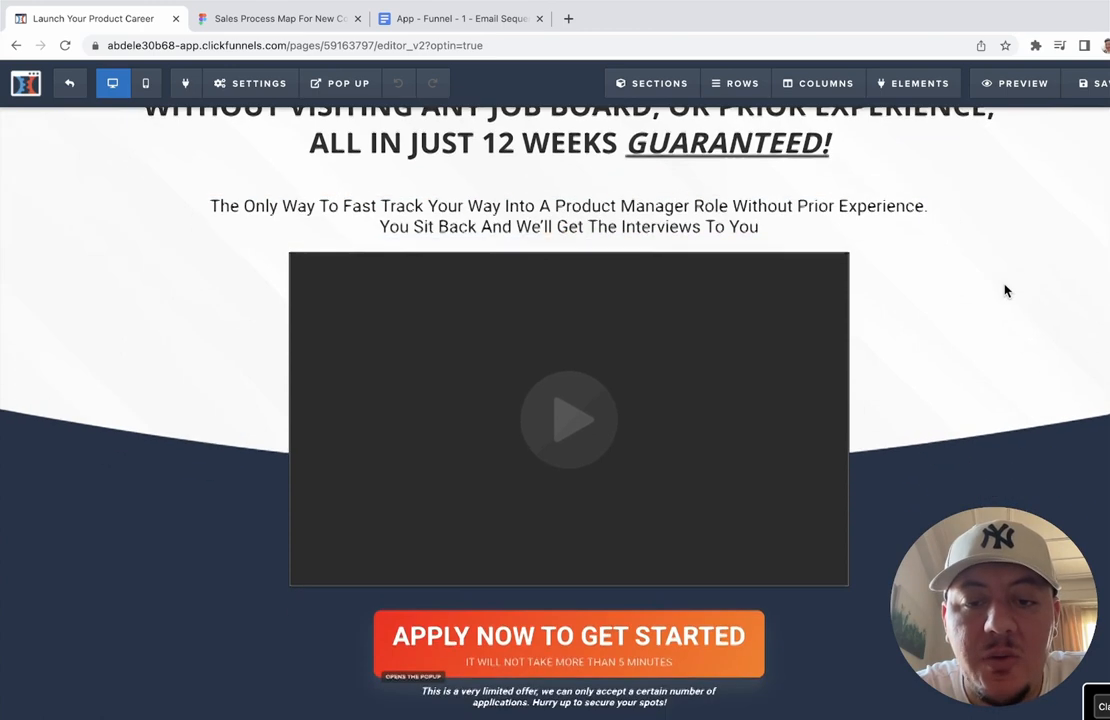
left_click(752, 331)
left_click(752, 331)
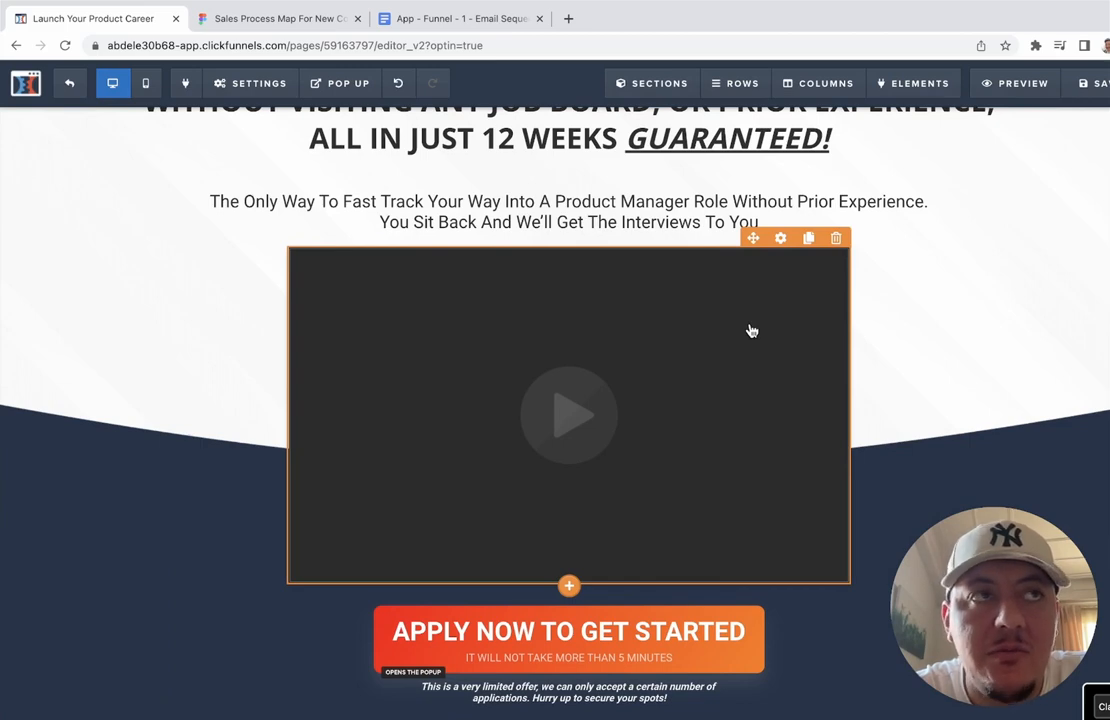
scroll(870, 317, "down", 6)
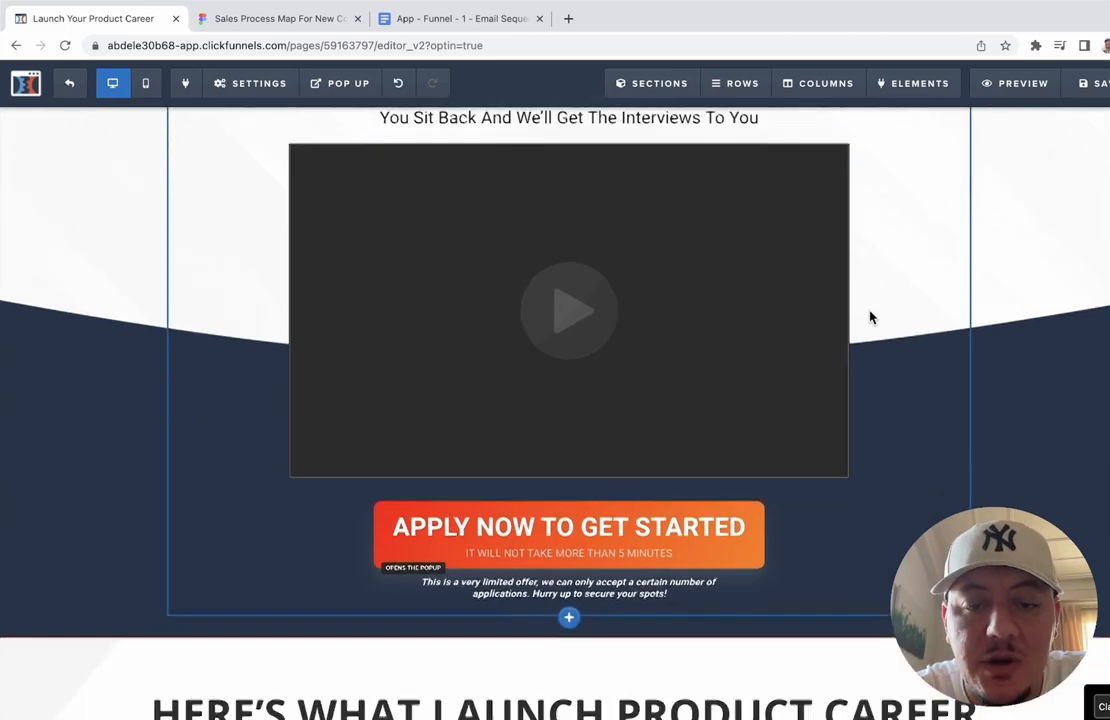
scroll(870, 315, "down", 2)
scroll(835, 280, "up", 5)
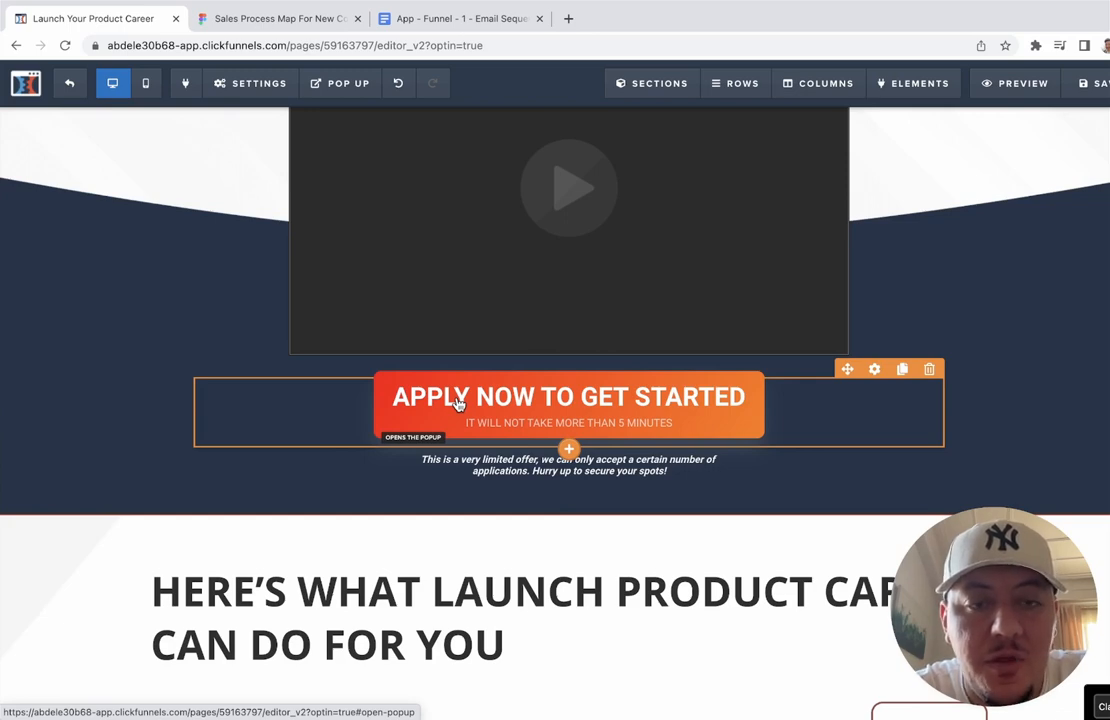
scroll(458, 404, "up", 4)
scroll(458, 404, "down", 1)
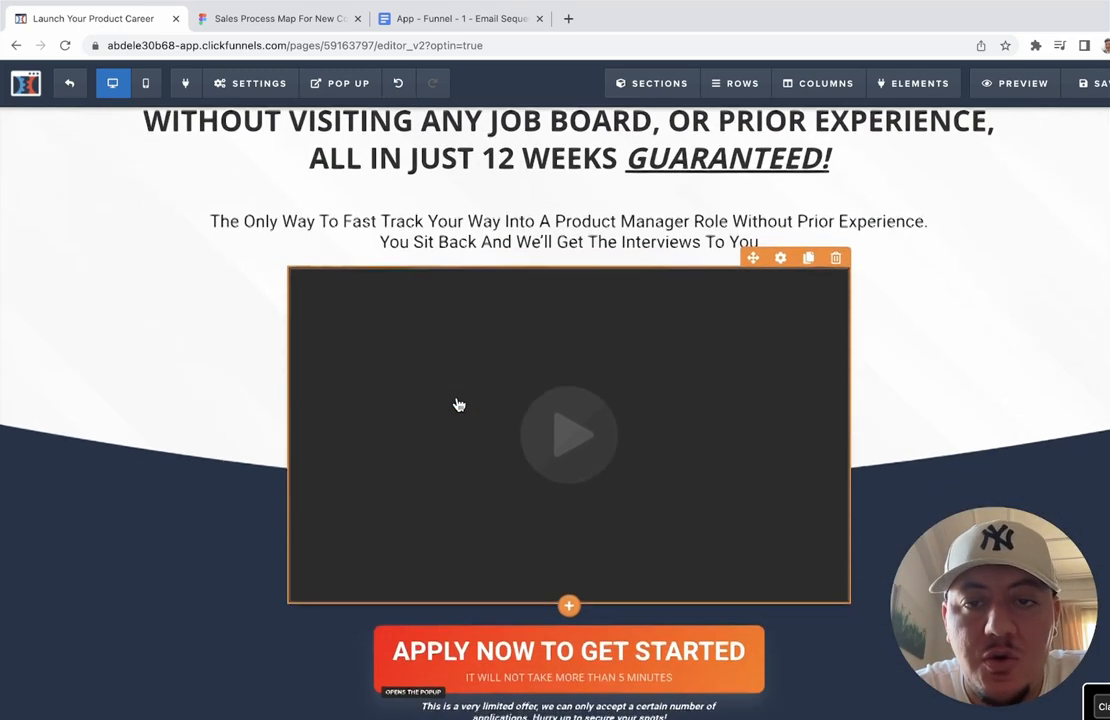
scroll(458, 404, "down", 5)
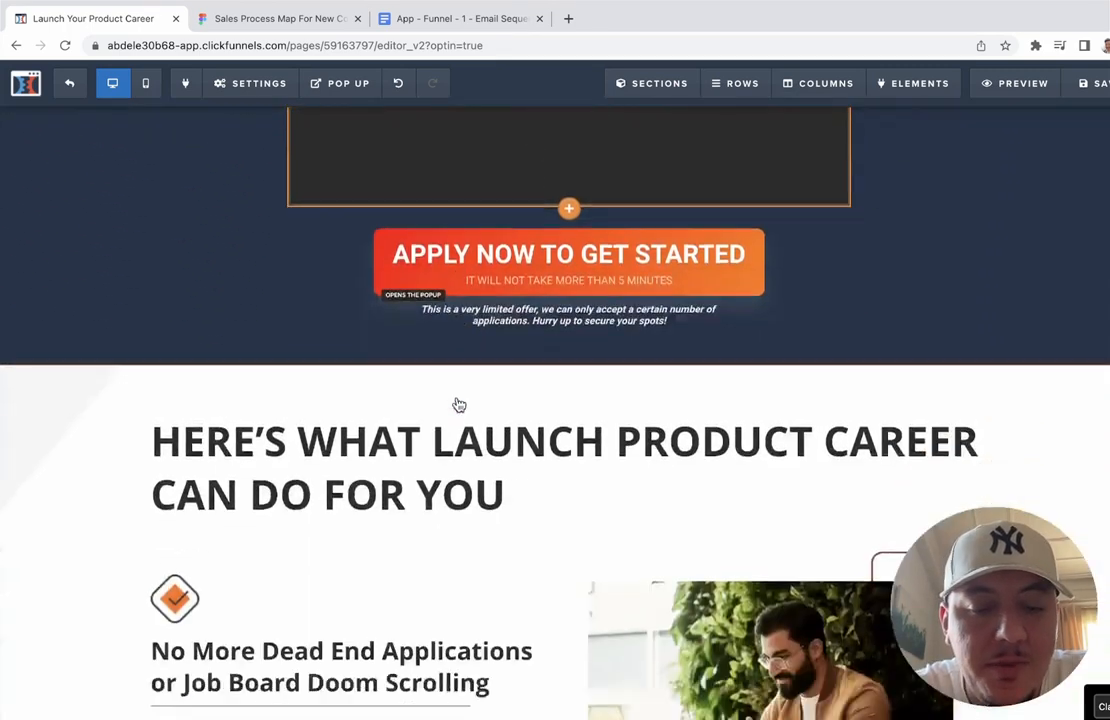
scroll(458, 404, "down", 3)
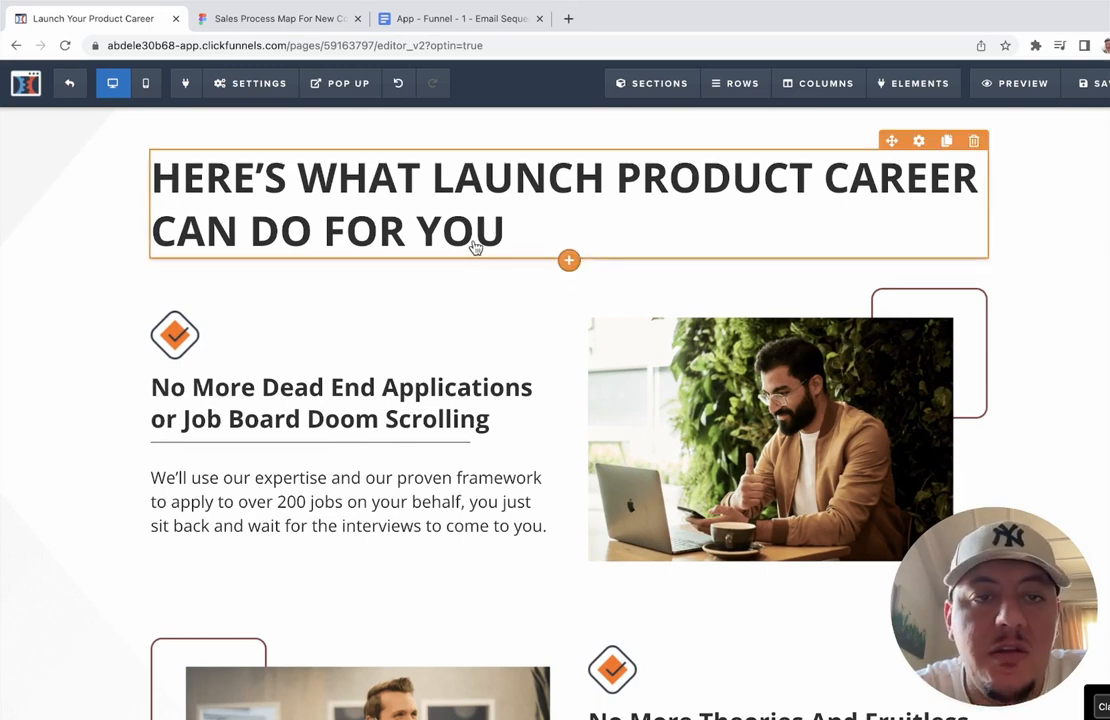
scroll(474, 248, "up", 3)
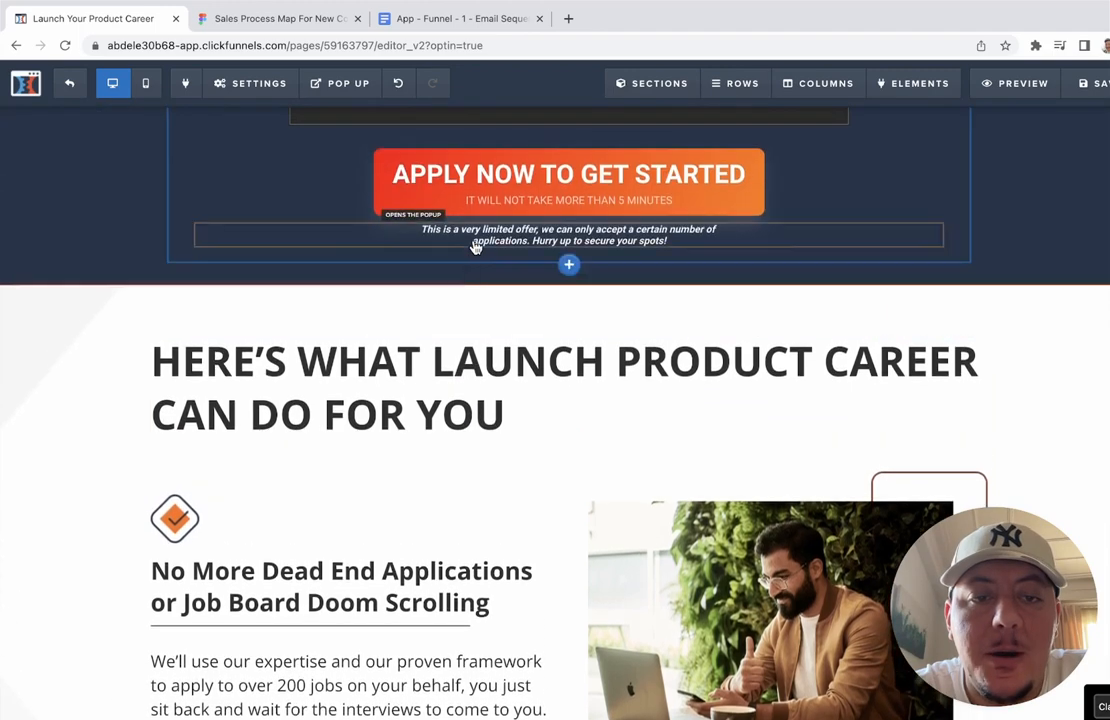
scroll(427, 345, "down", 2)
scroll(428, 344, "down", 5)
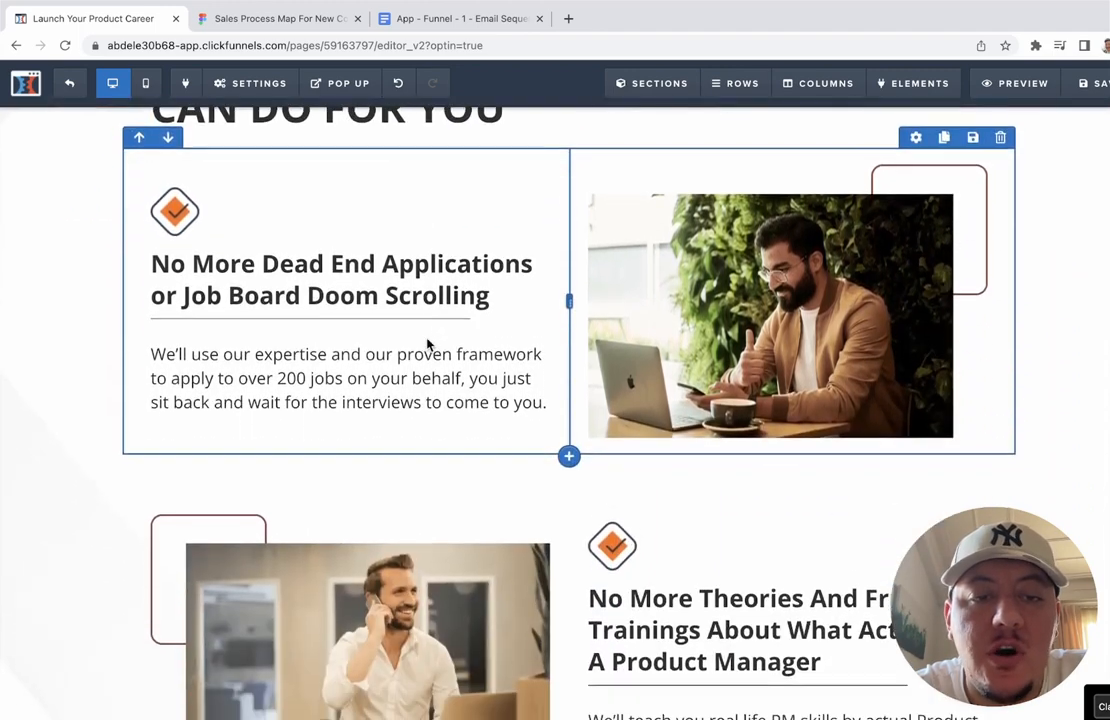
scroll(428, 344, "down", 3)
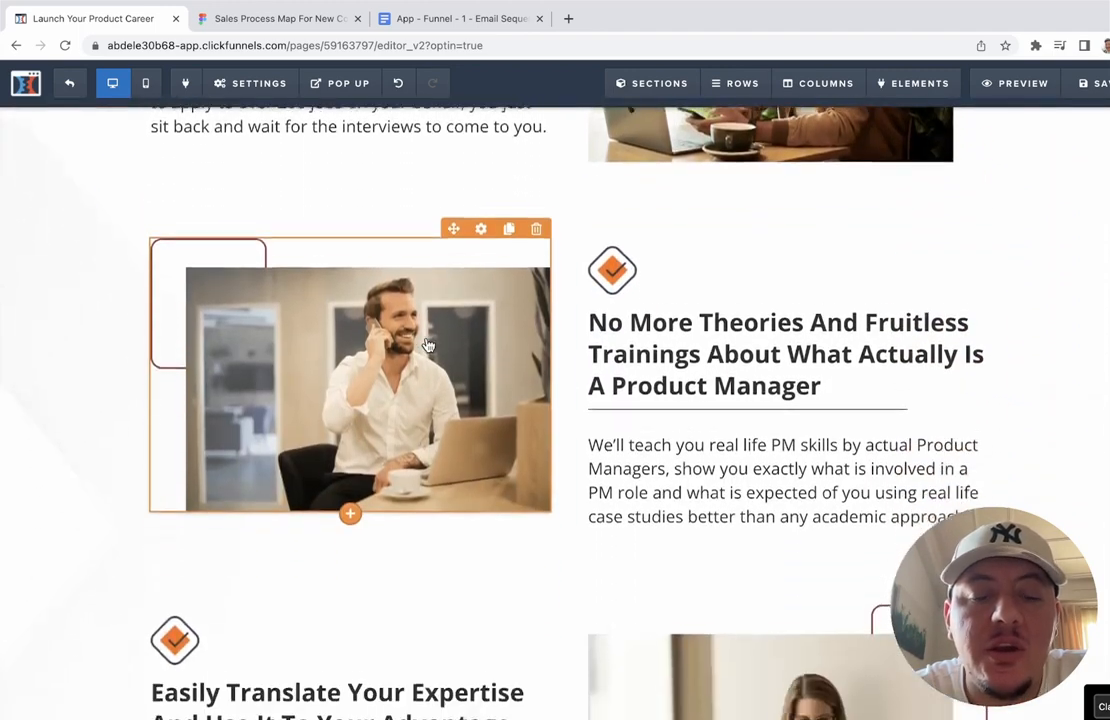
scroll(428, 344, "up", 6)
scroll(428, 344, "up", 3)
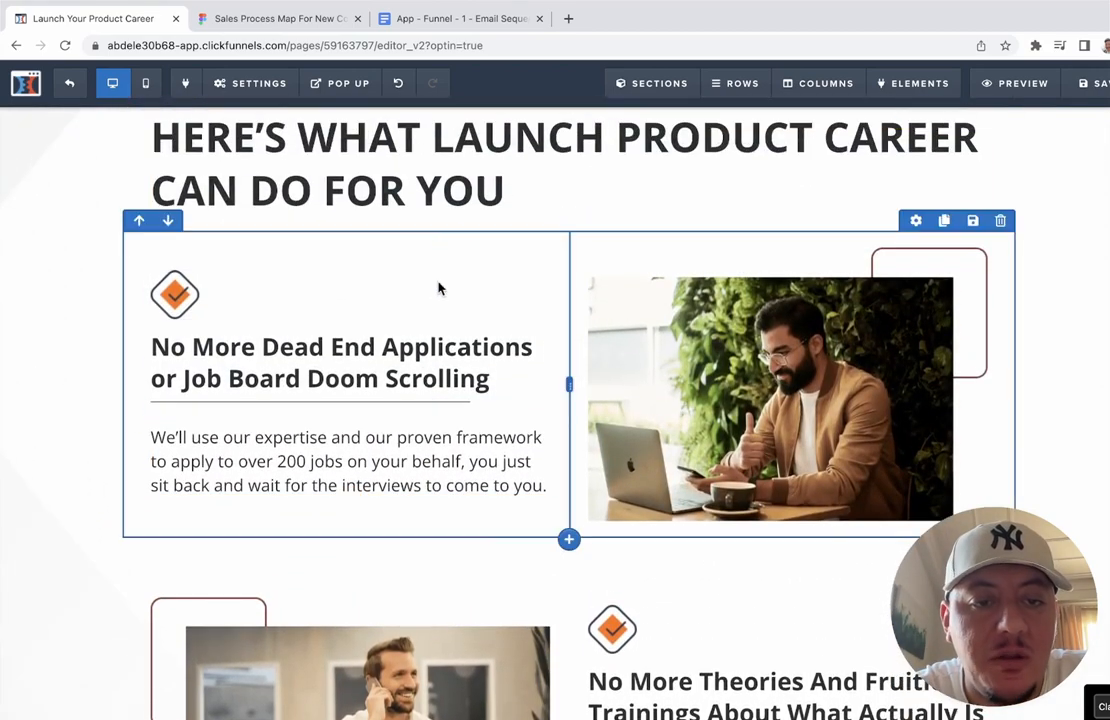
scroll(470, 614, "down", 3)
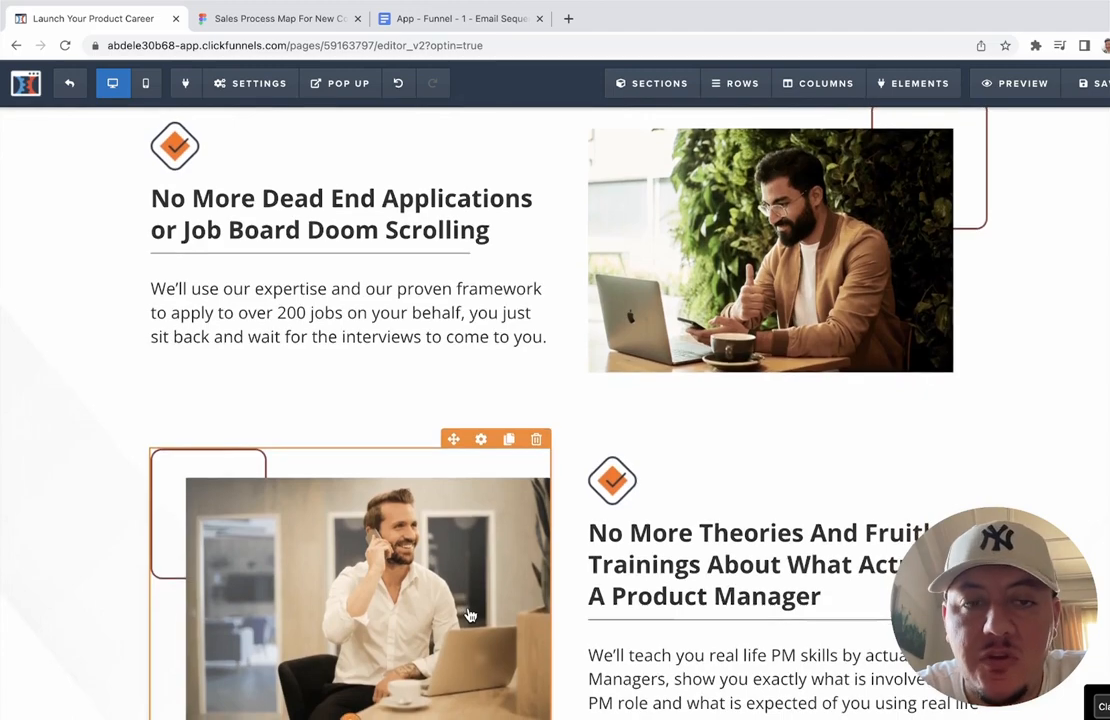
scroll(470, 614, "up", 9)
scroll(463, 545, "down", 5)
scroll(463, 545, "down", 1)
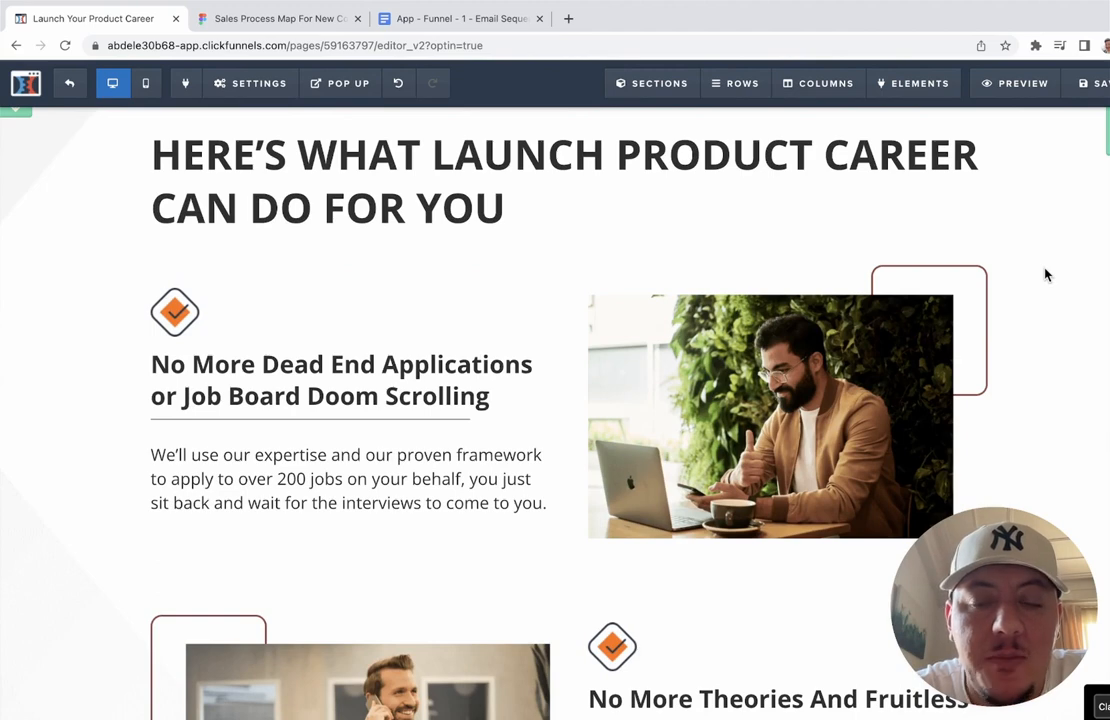
scroll(1046, 274, "down", 2)
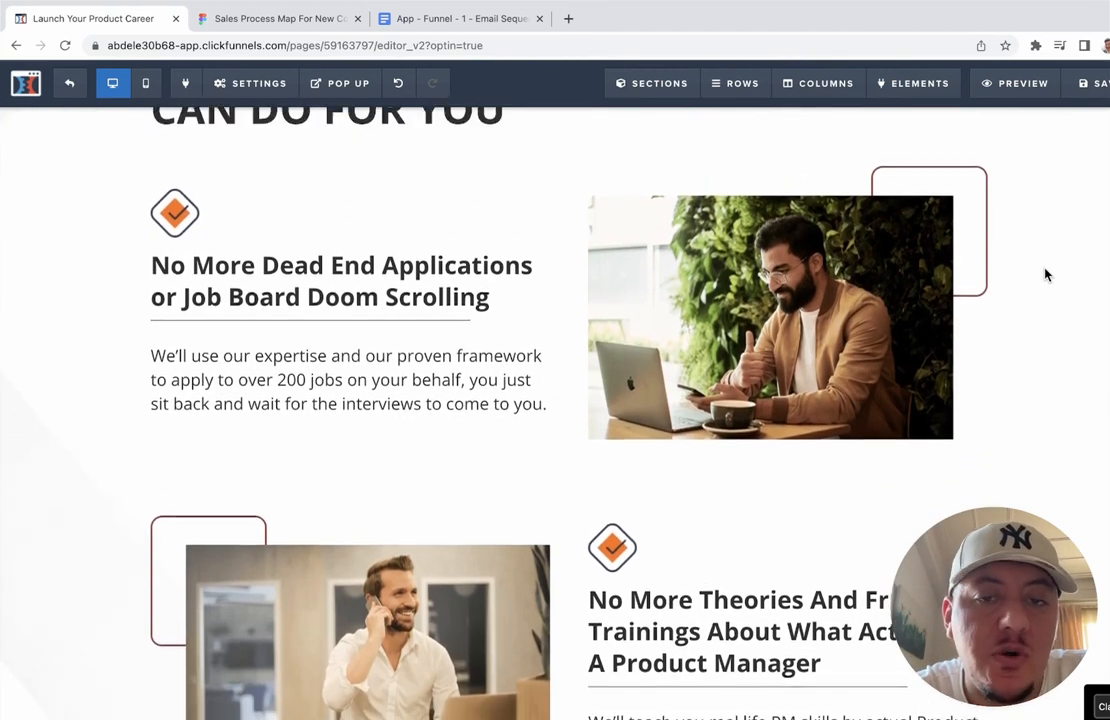
scroll(1046, 274, "up", 2)
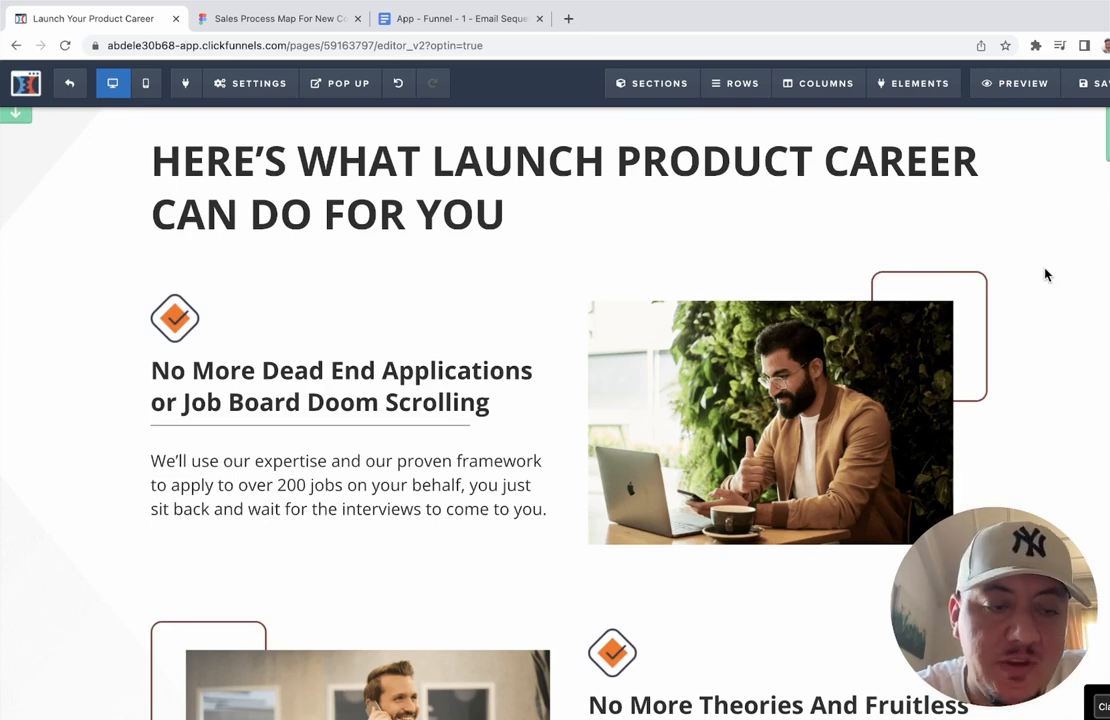
scroll(1046, 275, "down", 3)
scroll(1046, 275, "up", 1)
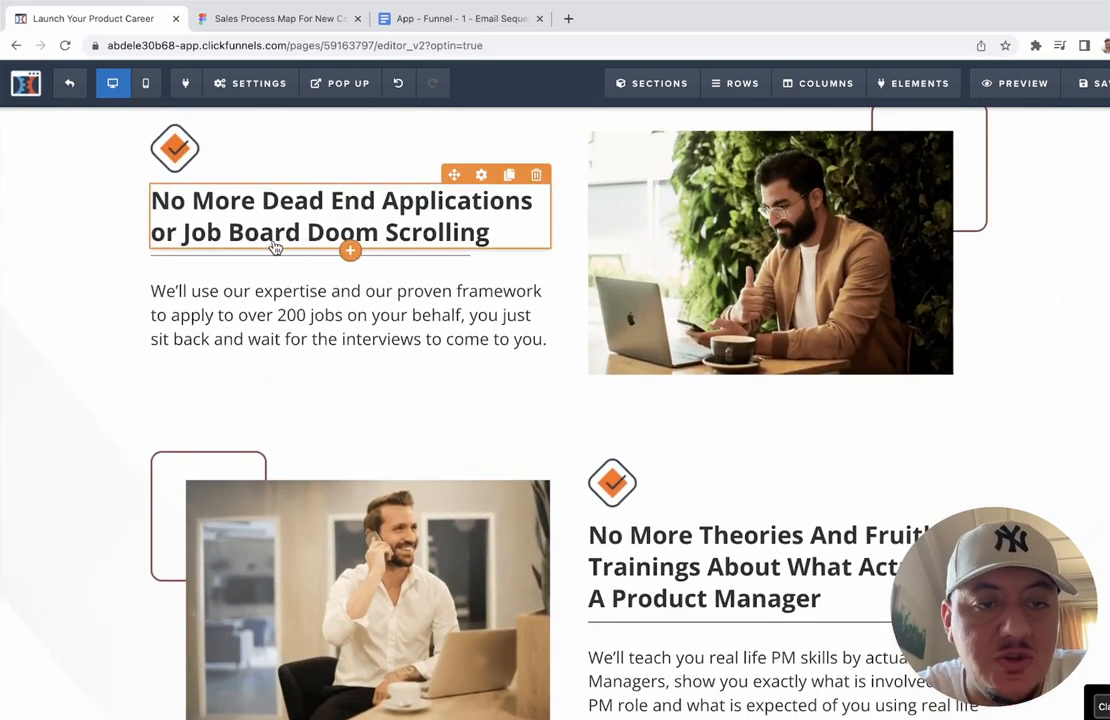
scroll(592, 322, "down", 4)
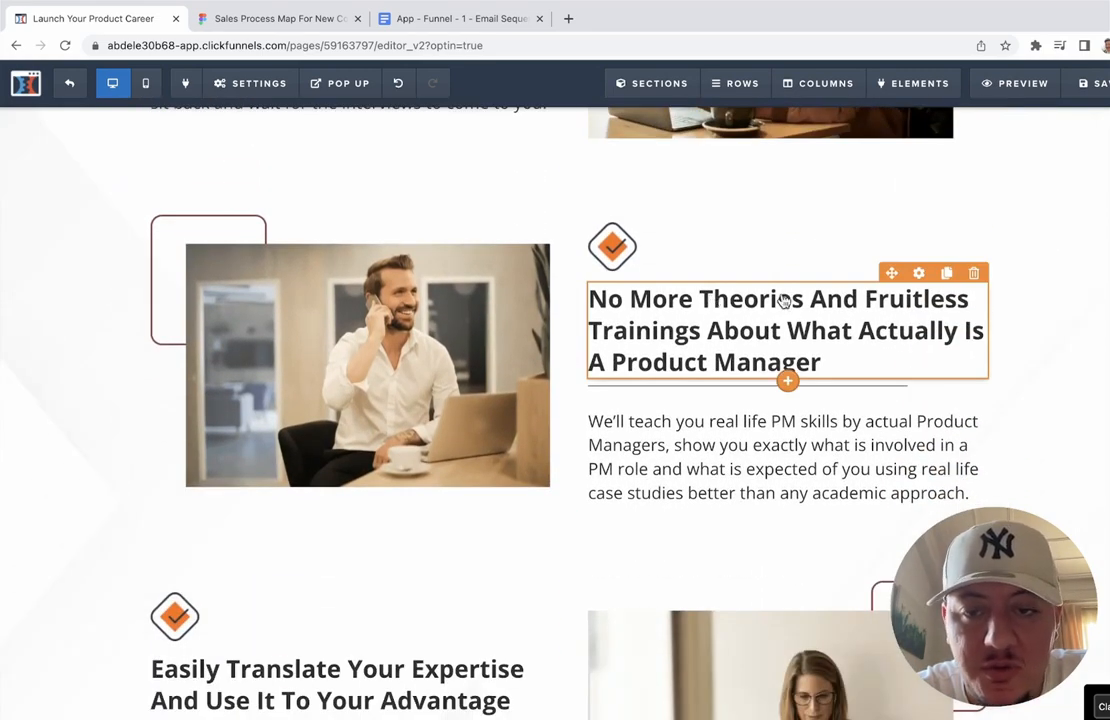
scroll(870, 302, "down", 2)
scroll(872, 303, "down", 5)
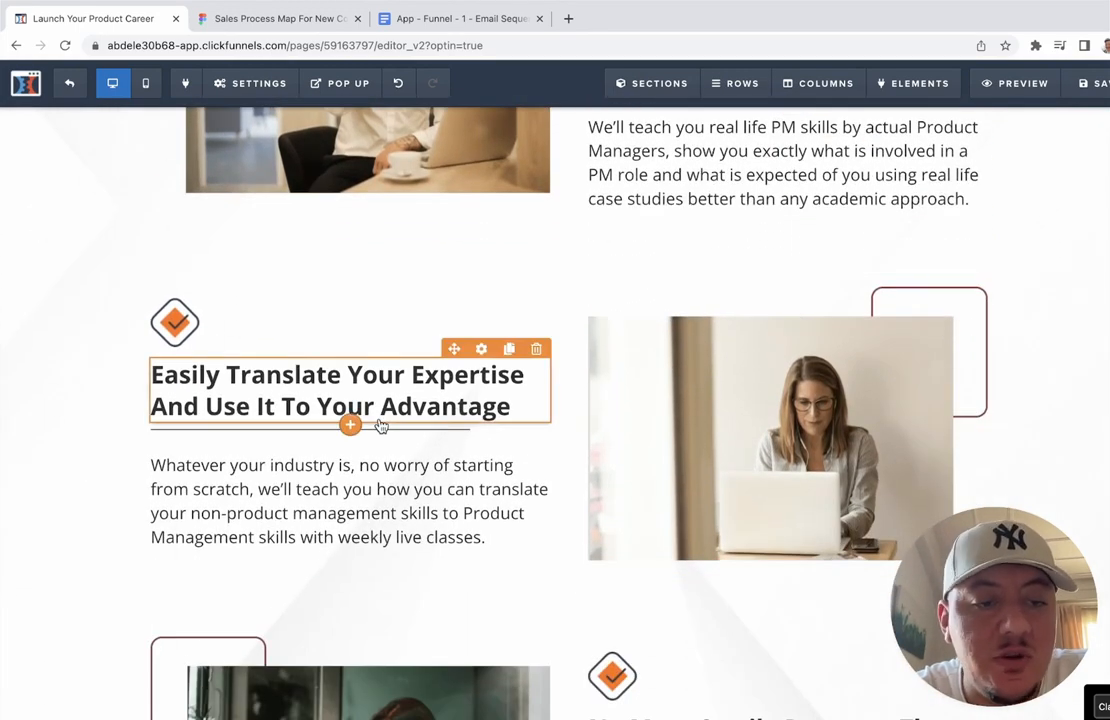
scroll(380, 426, "down", 6)
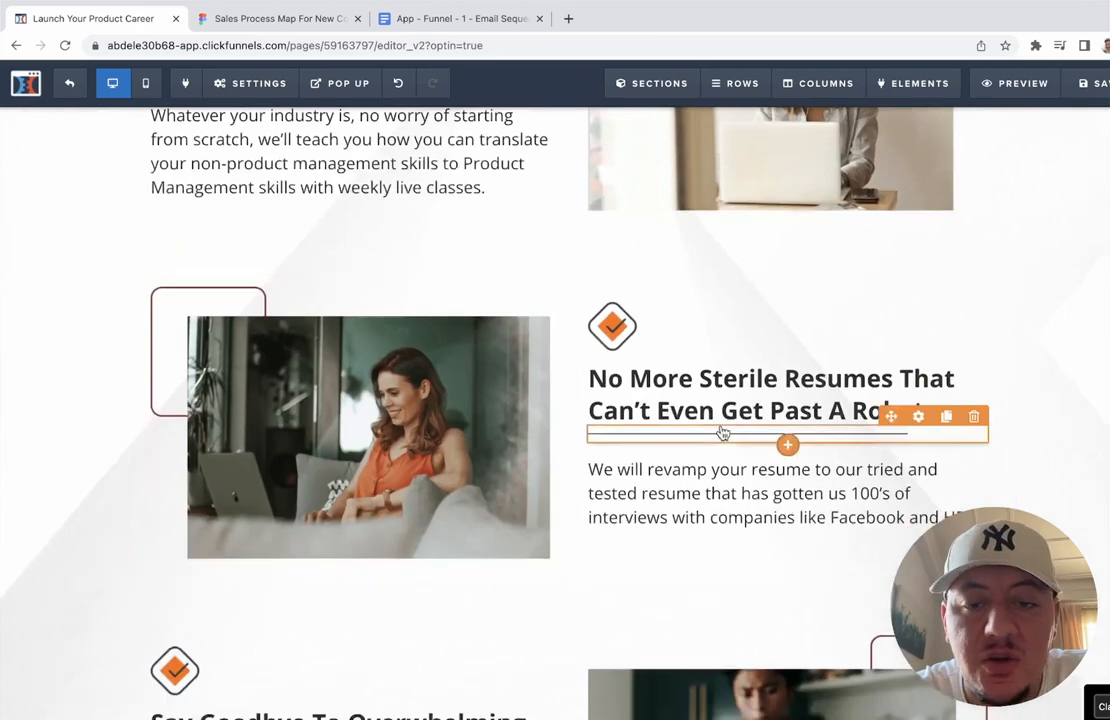
scroll(773, 400, "down", 2)
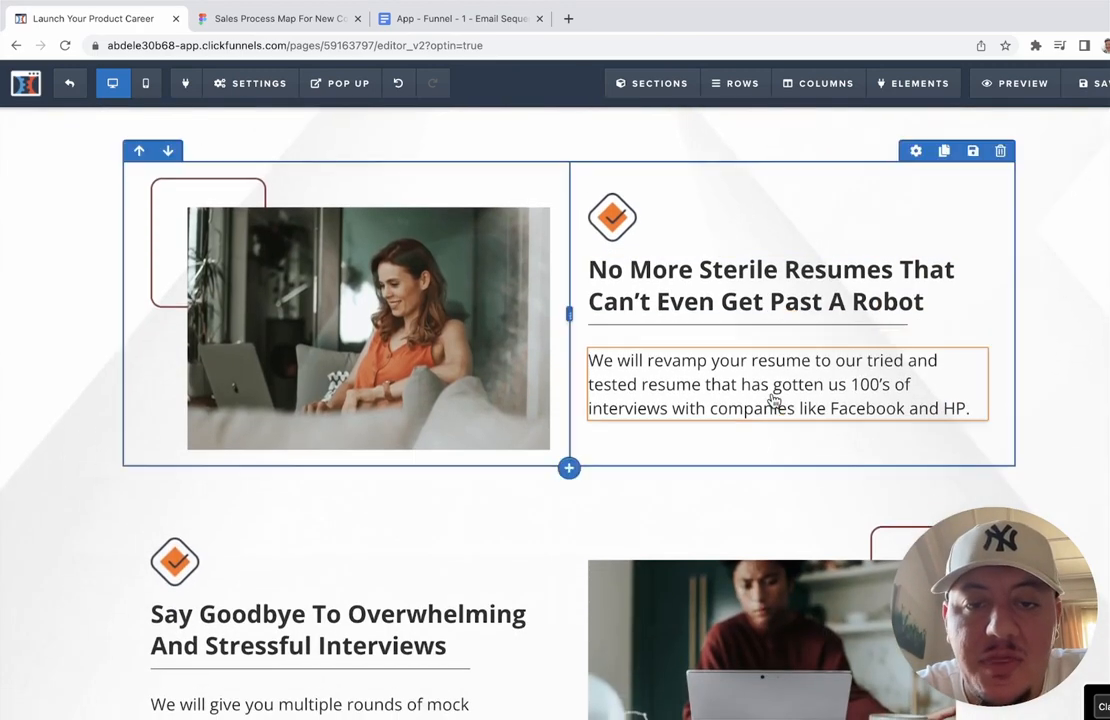
scroll(750, 326, "down", 4)
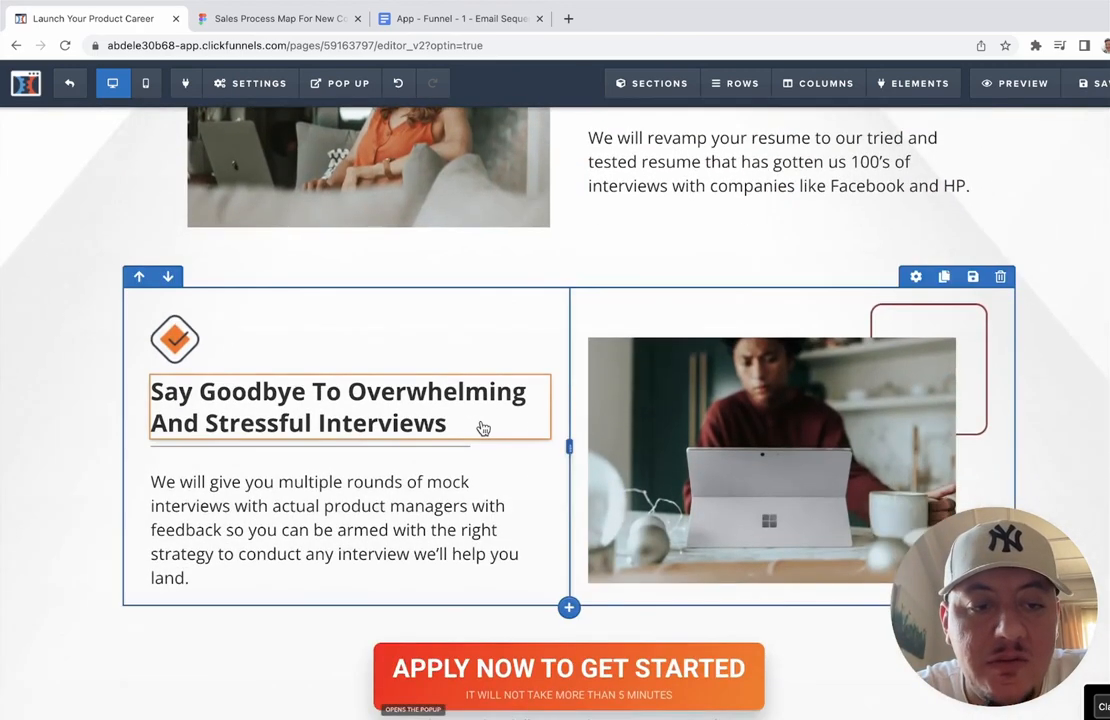
scroll(483, 428, "down", 6)
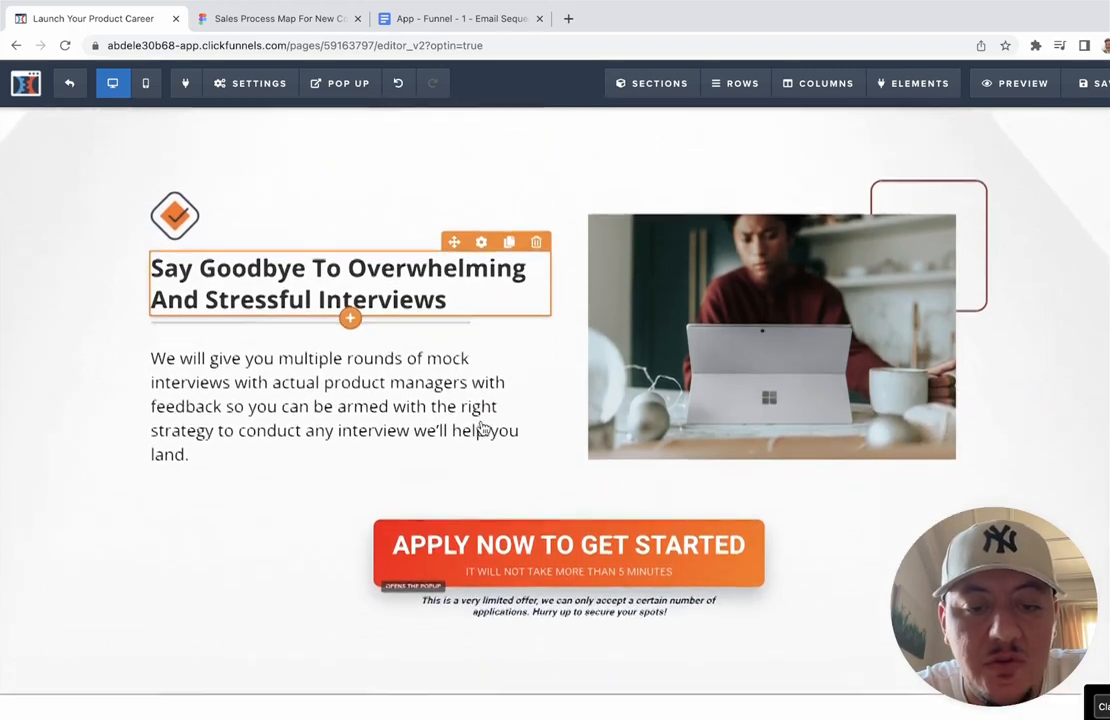
scroll(580, 365, "down", 10)
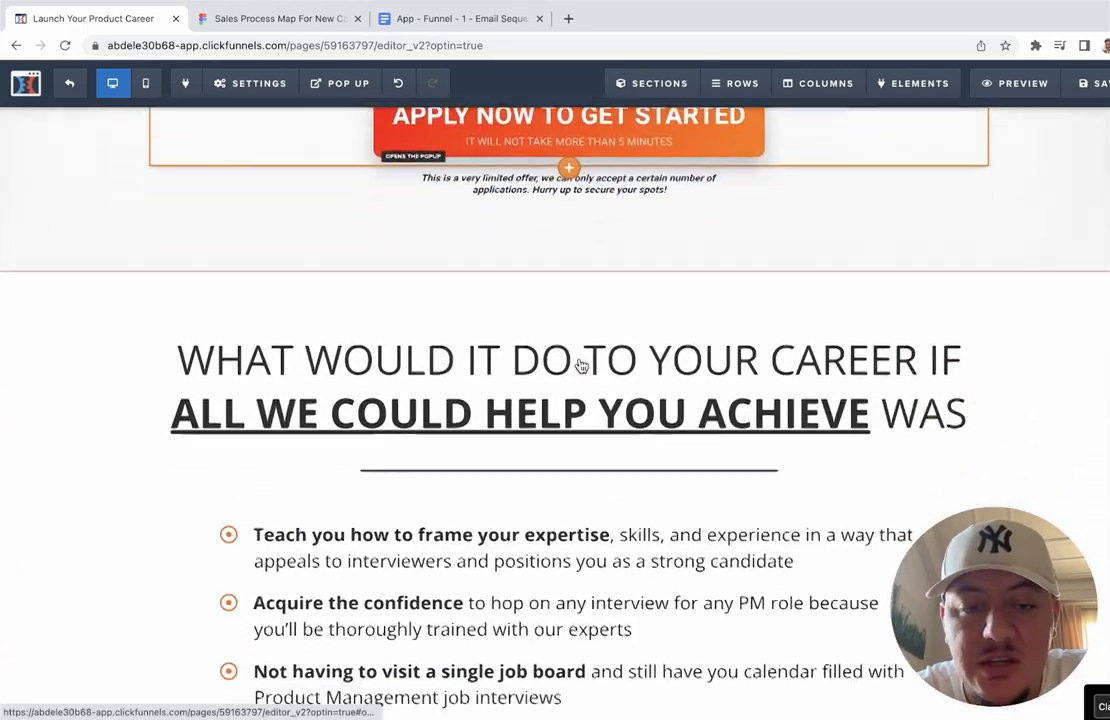
scroll(580, 365, "up", 1)
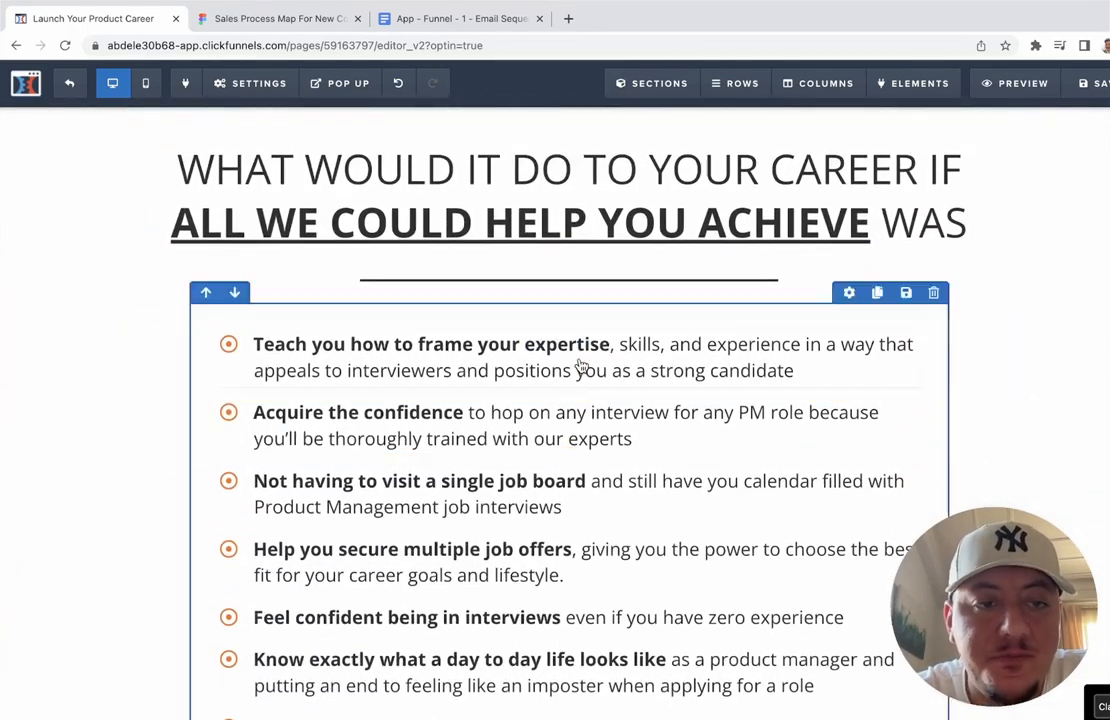
scroll(447, 200, "up", 1)
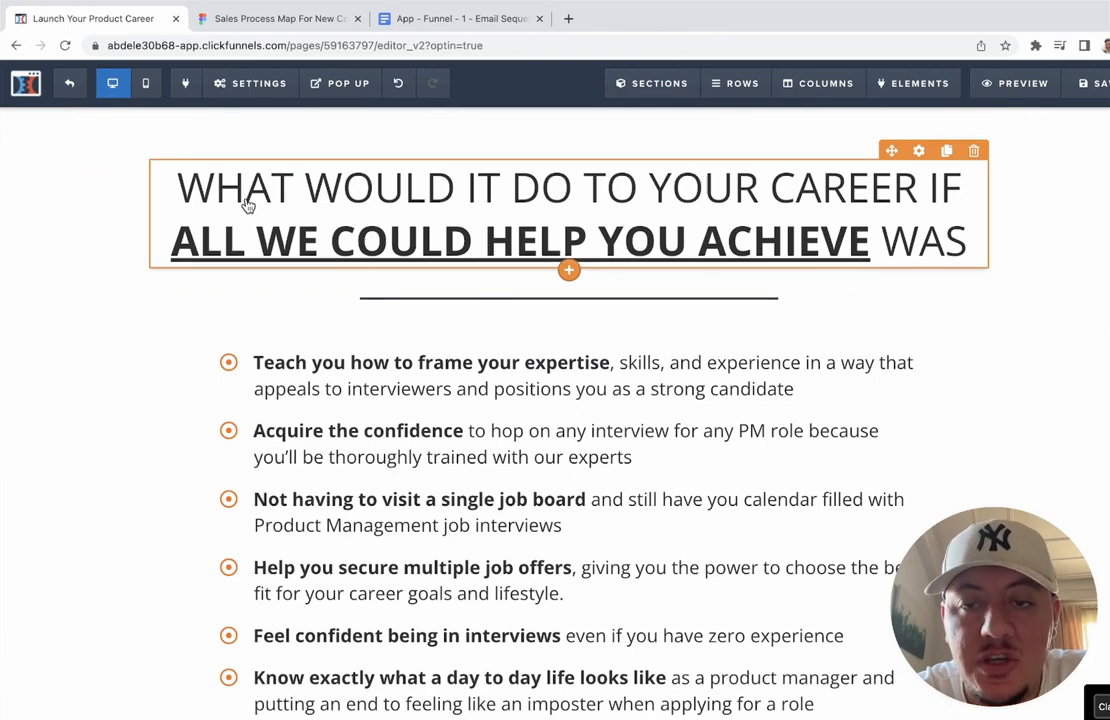
scroll(247, 205, "down", 5)
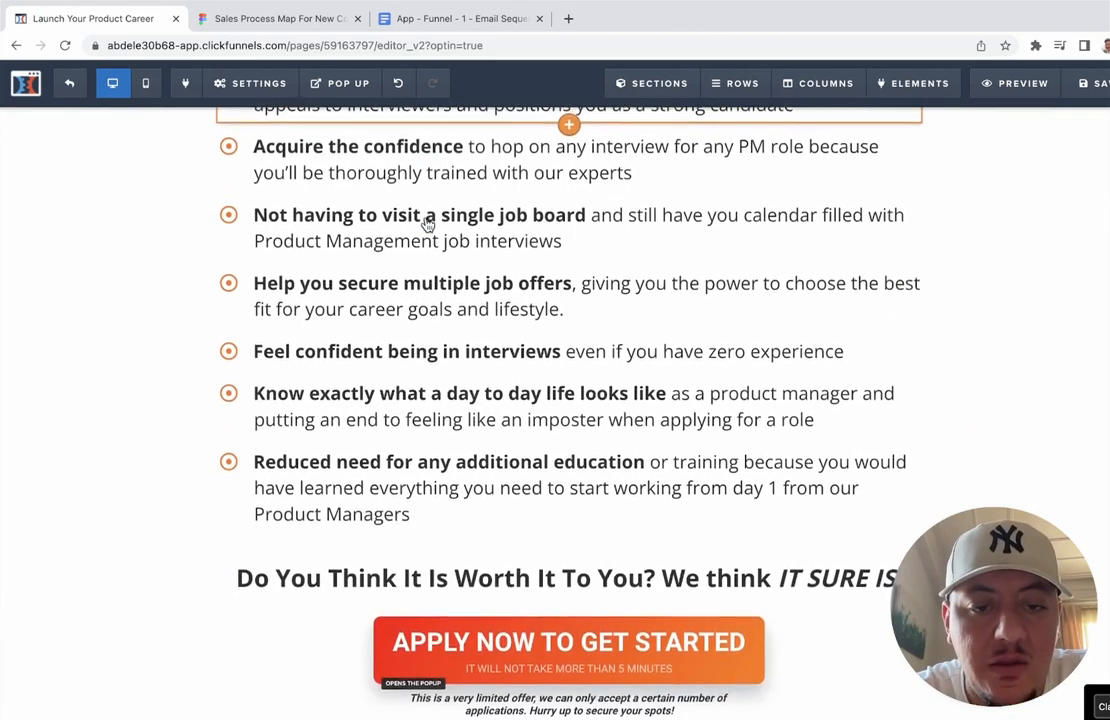
scroll(427, 224, "down", 10)
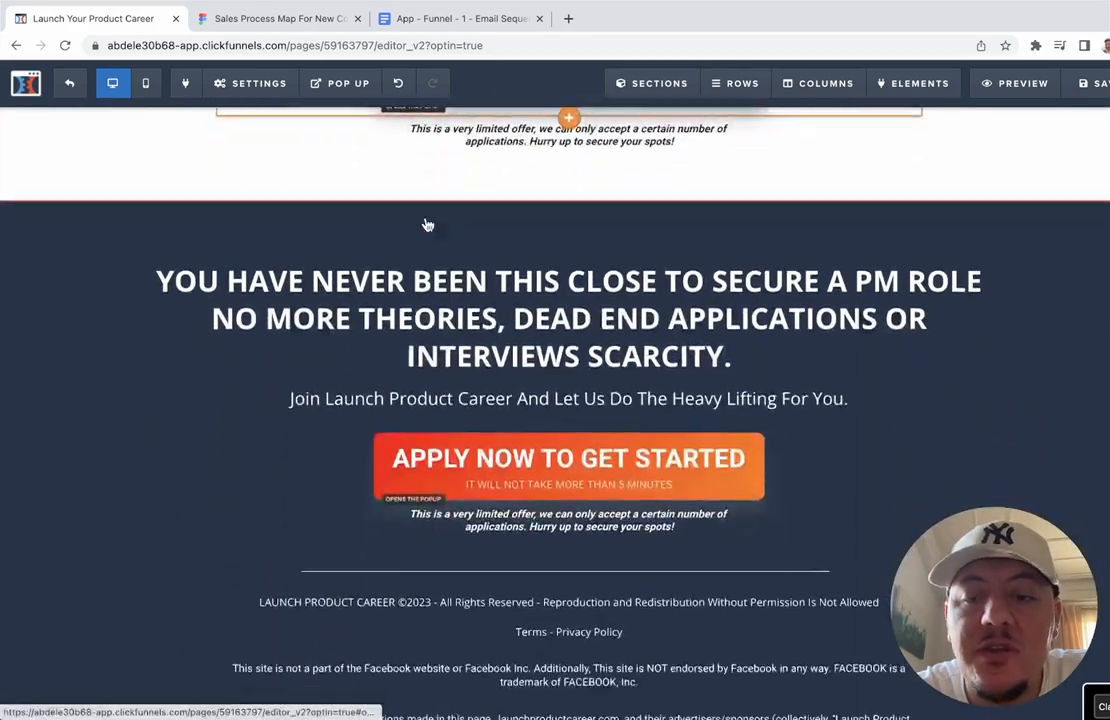
scroll(427, 224, "up", 20)
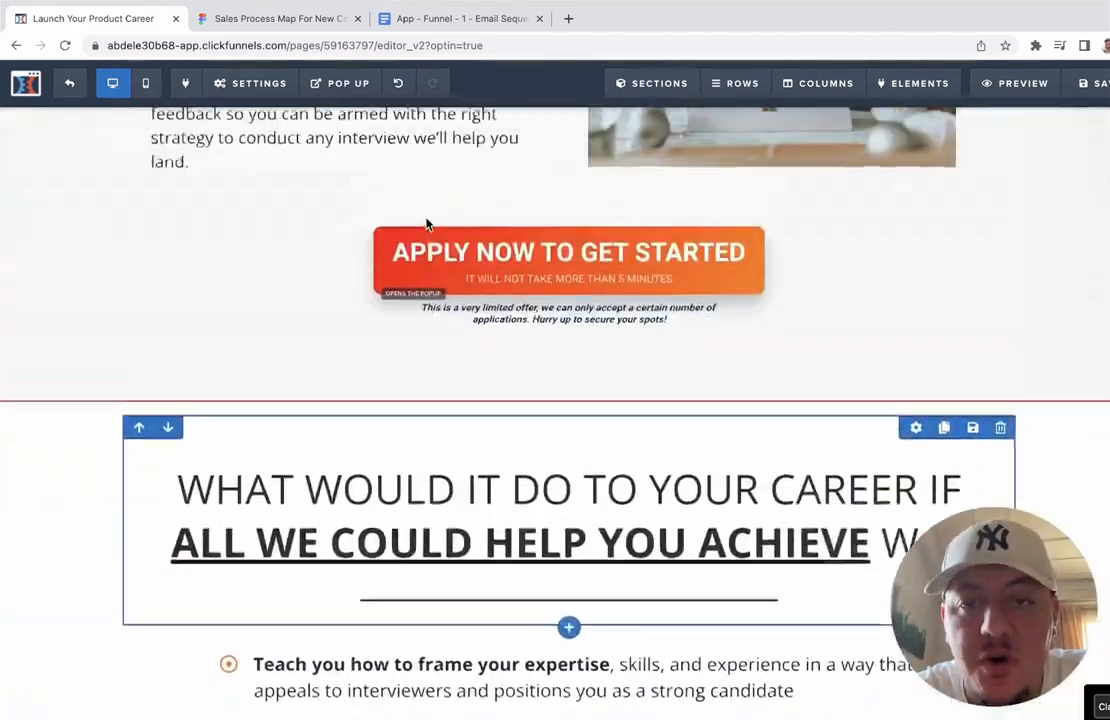
scroll(427, 224, "up", 20)
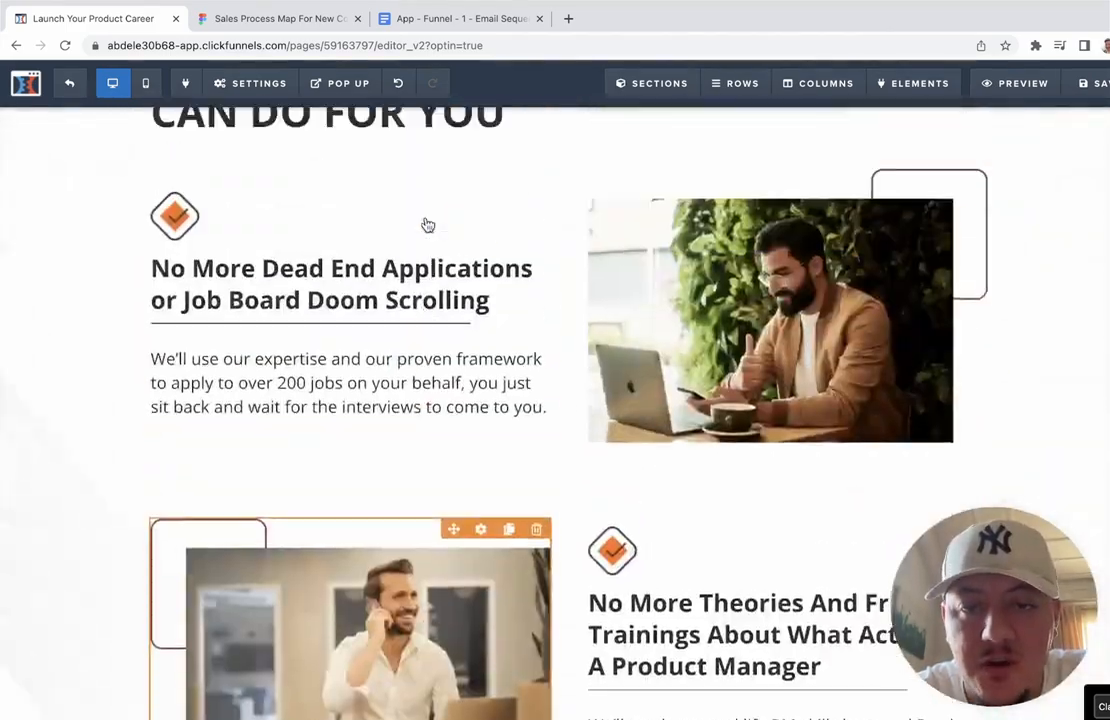
scroll(427, 224, "up", 20)
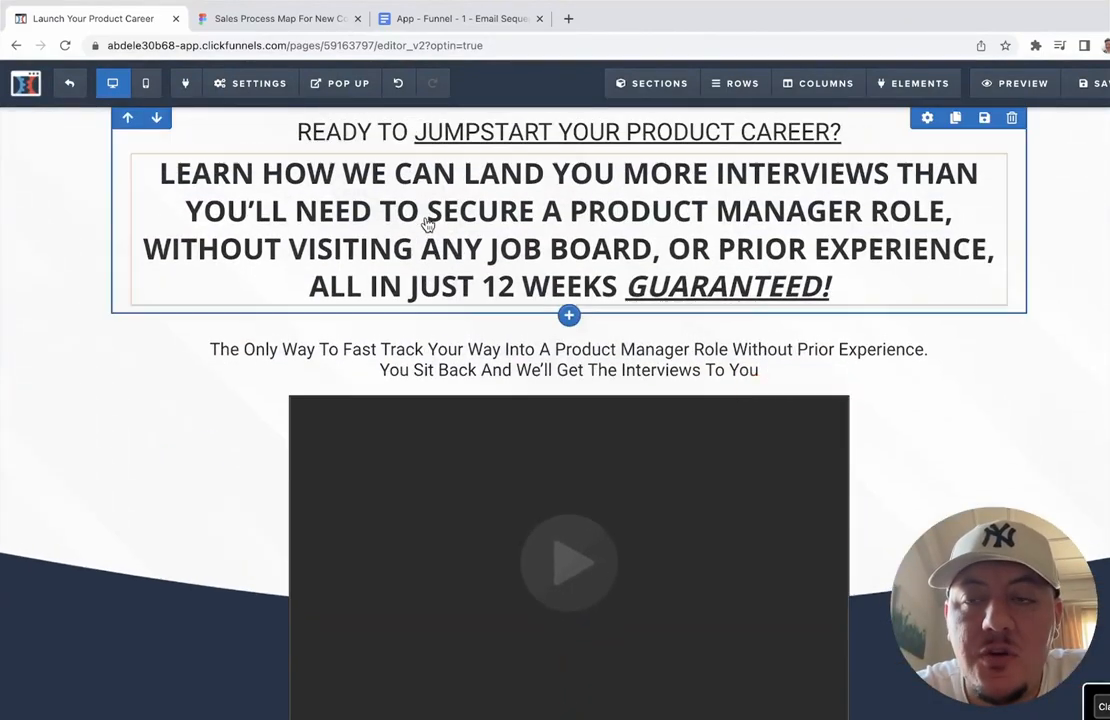
scroll(427, 224, "up", 2)
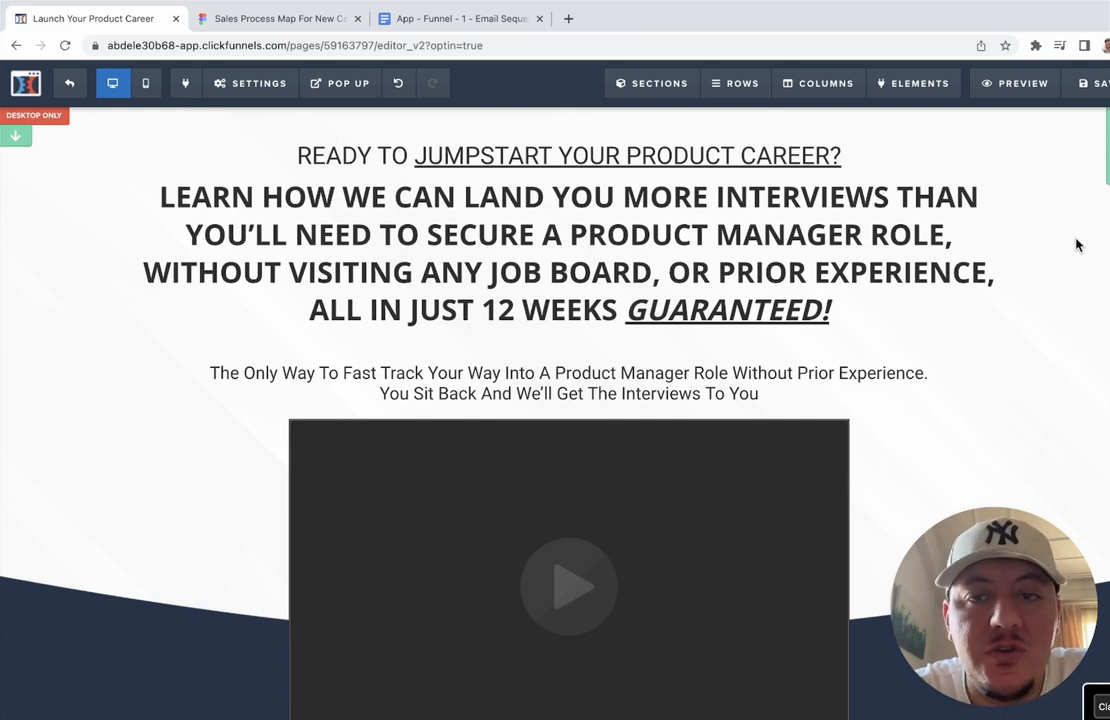
scroll(1076, 245, "down", 1)
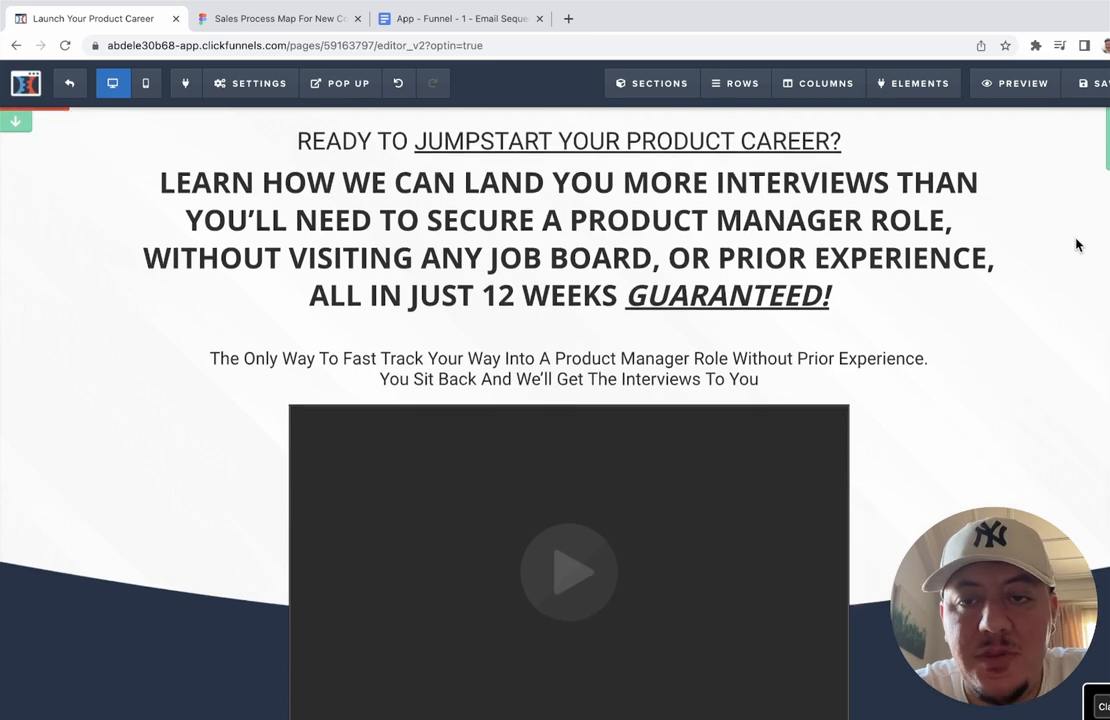
scroll(1076, 245, "up", 1)
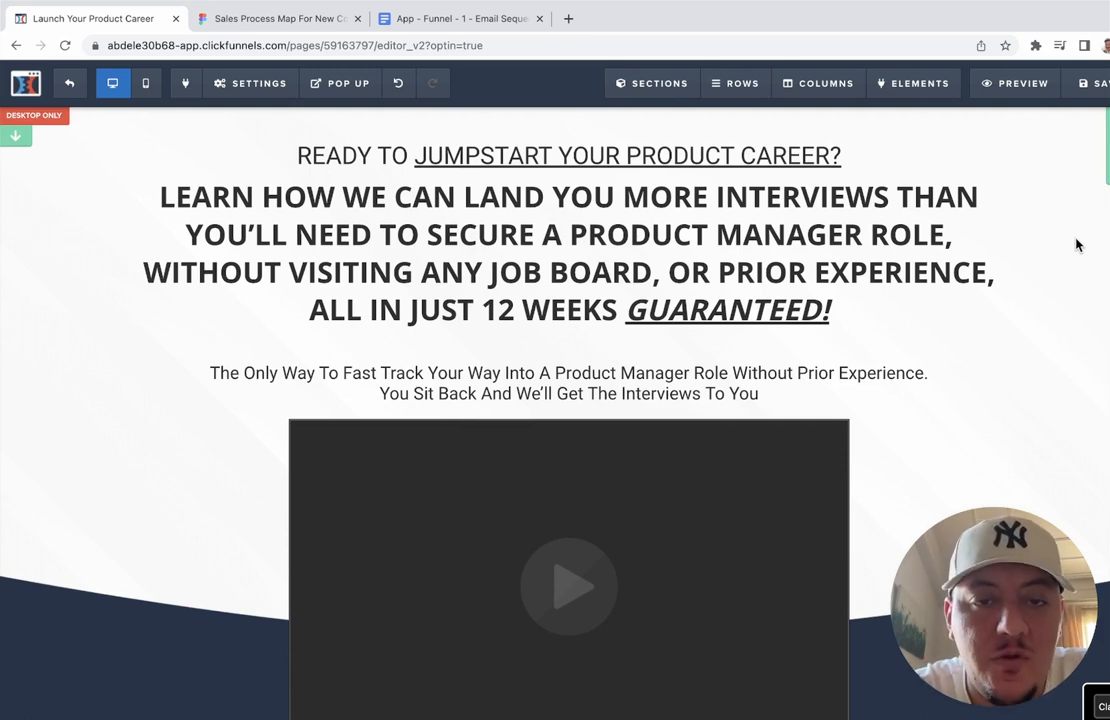
mouse_move(1013, 164)
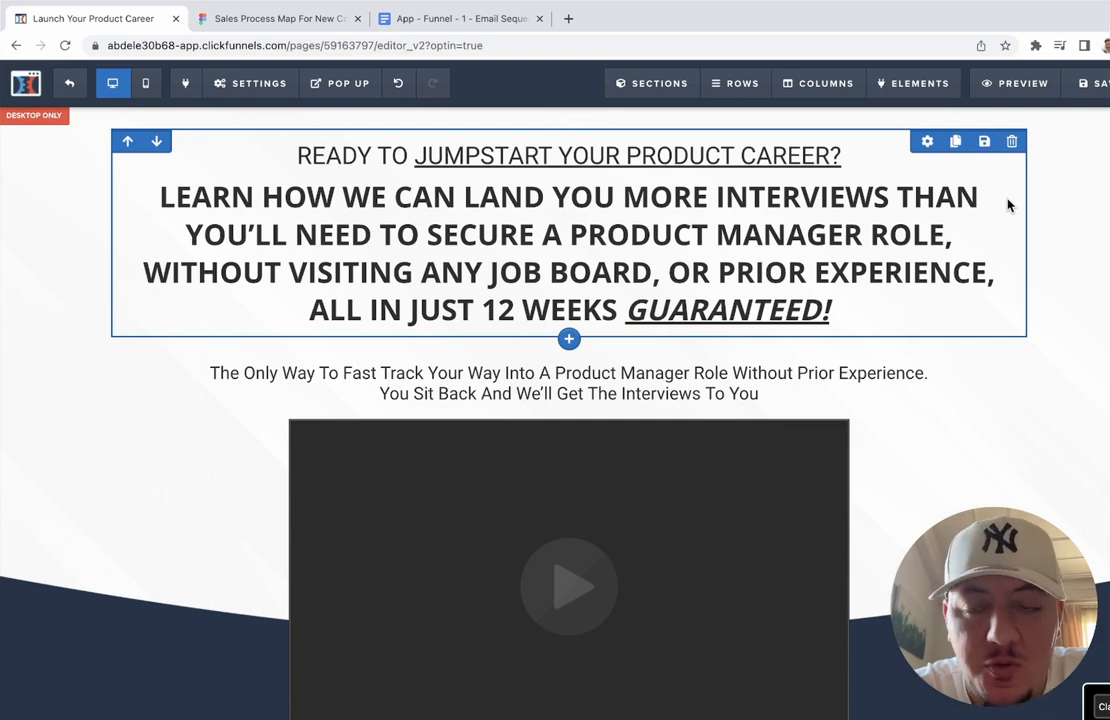
mouse_move(1018, 187)
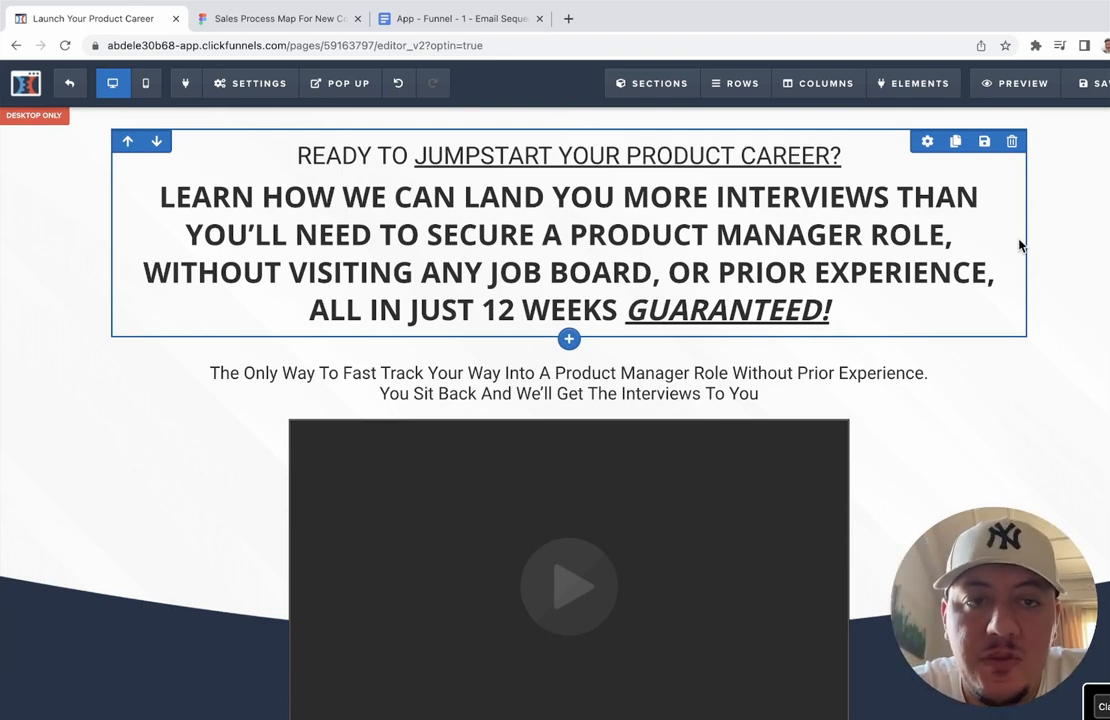
scroll(1018, 243, "down", 5)
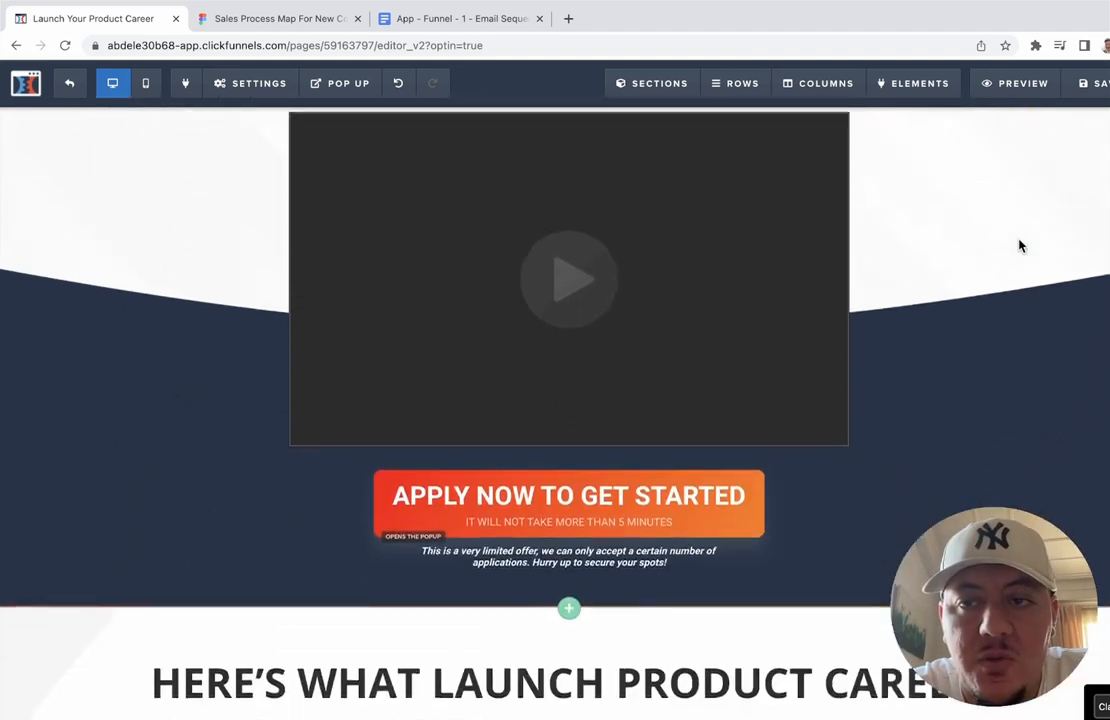
scroll(1018, 243, "up", 5)
left_click(1010, 84)
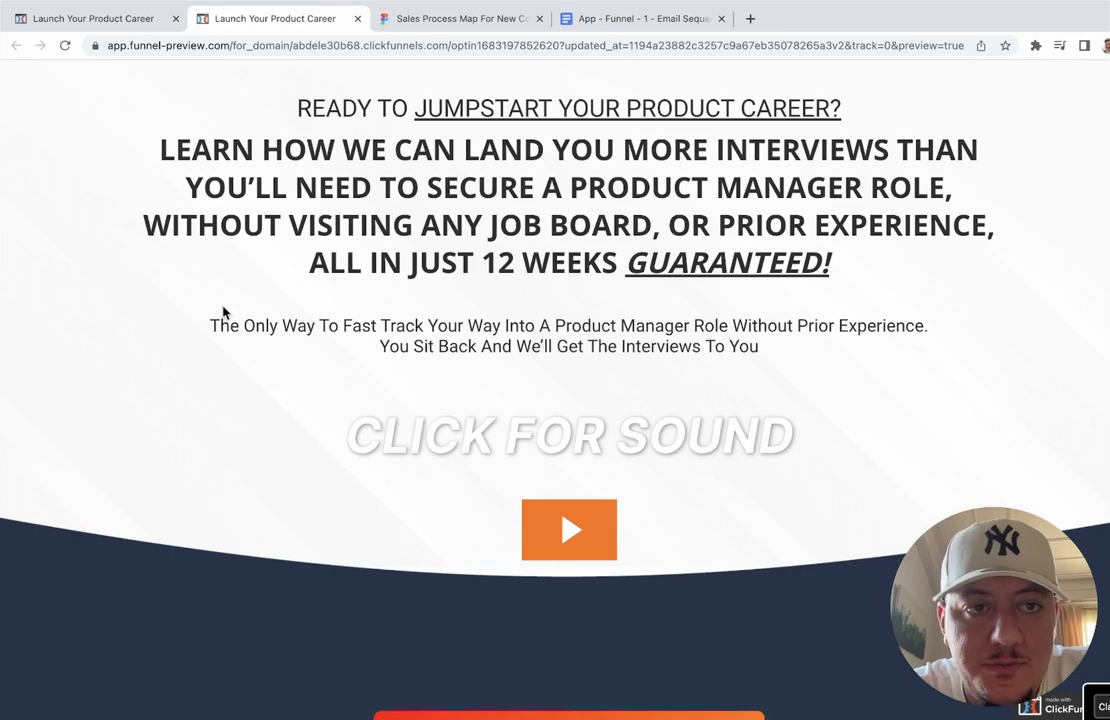
scroll(202, 290, "down", 2)
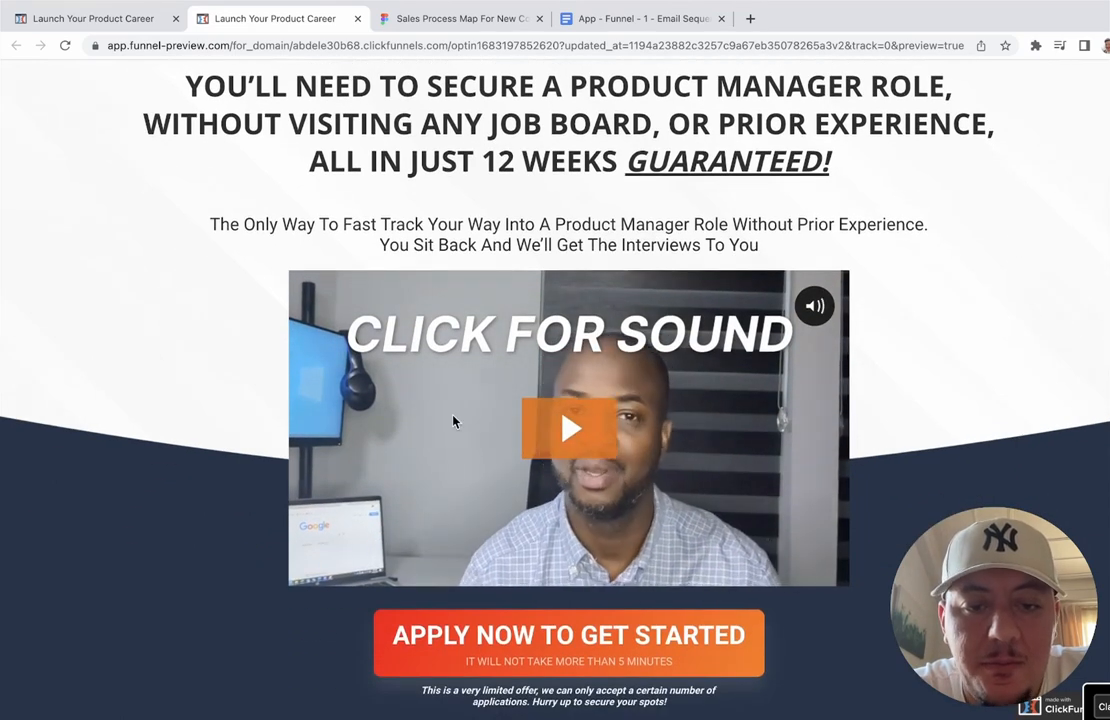
scroll(453, 421, "up", 2)
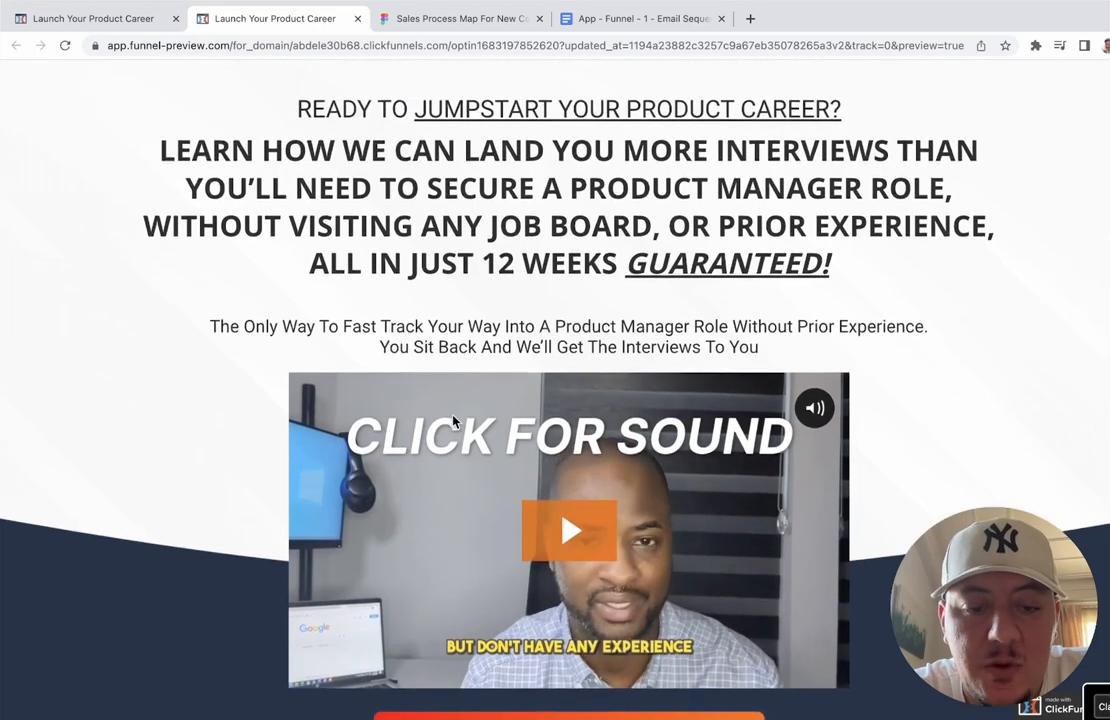
scroll(453, 421, "down", 2)
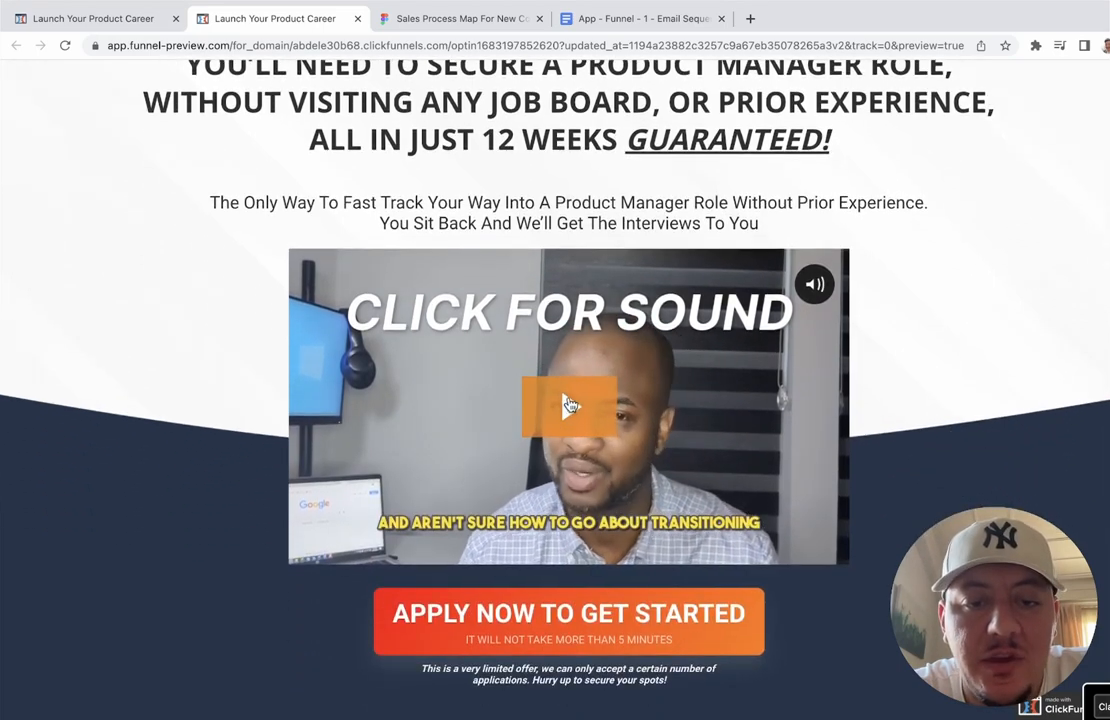
scroll(570, 403, "down", 5)
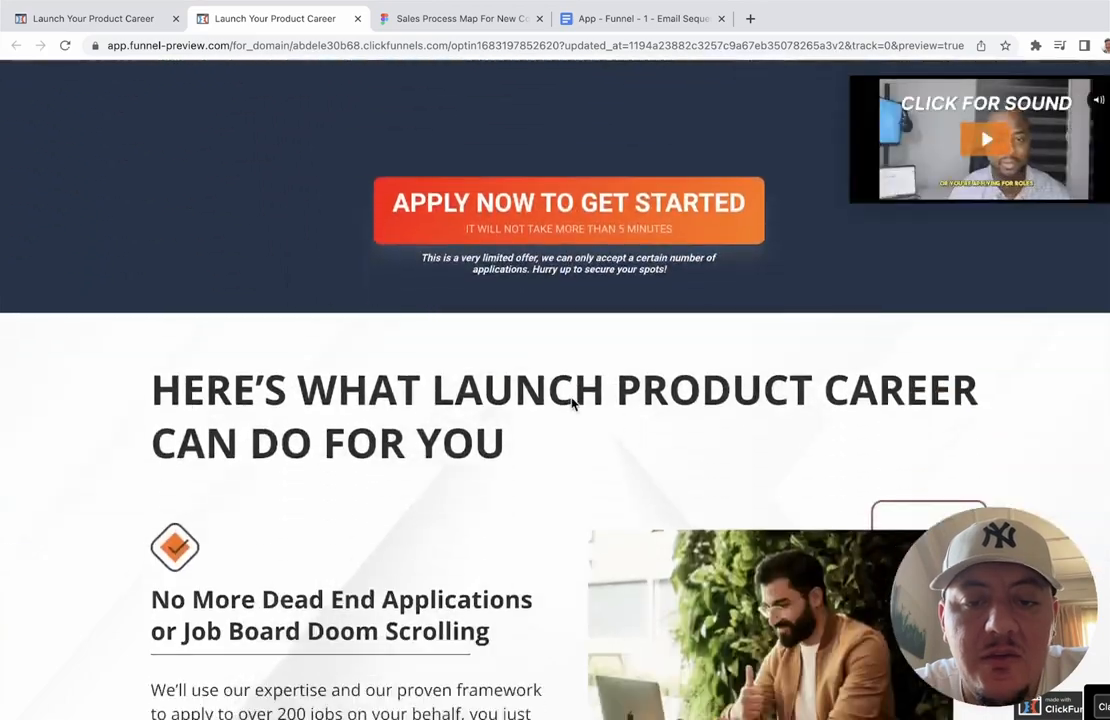
scroll(573, 404, "down", 9)
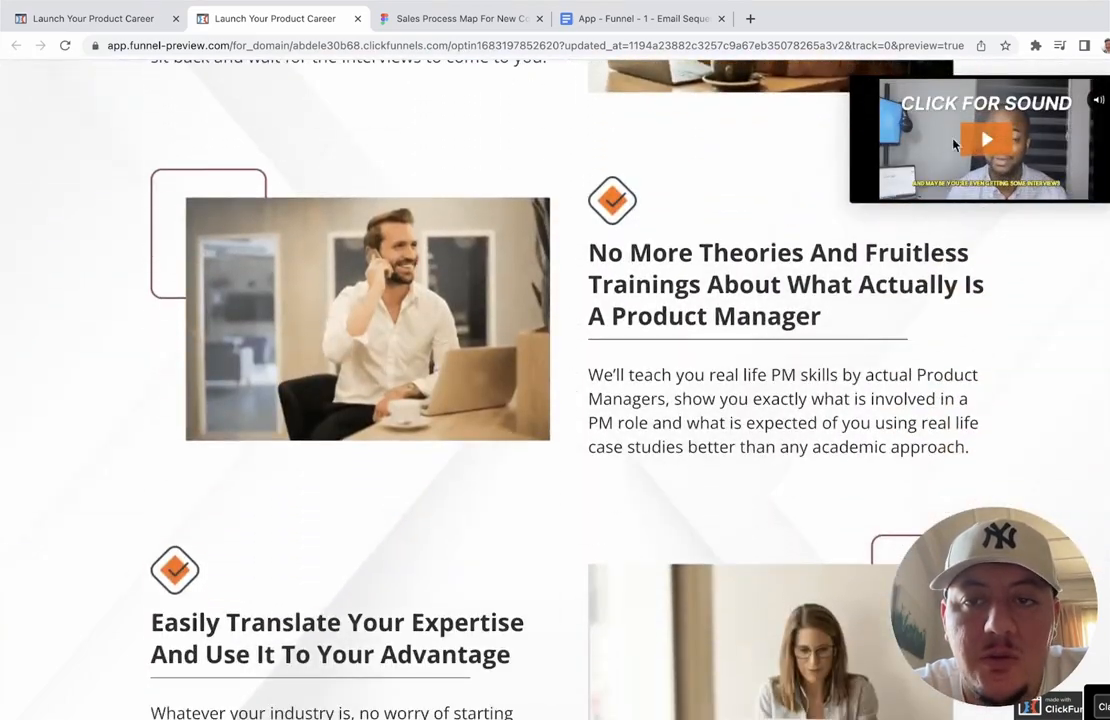
scroll(660, 352, "down", 5)
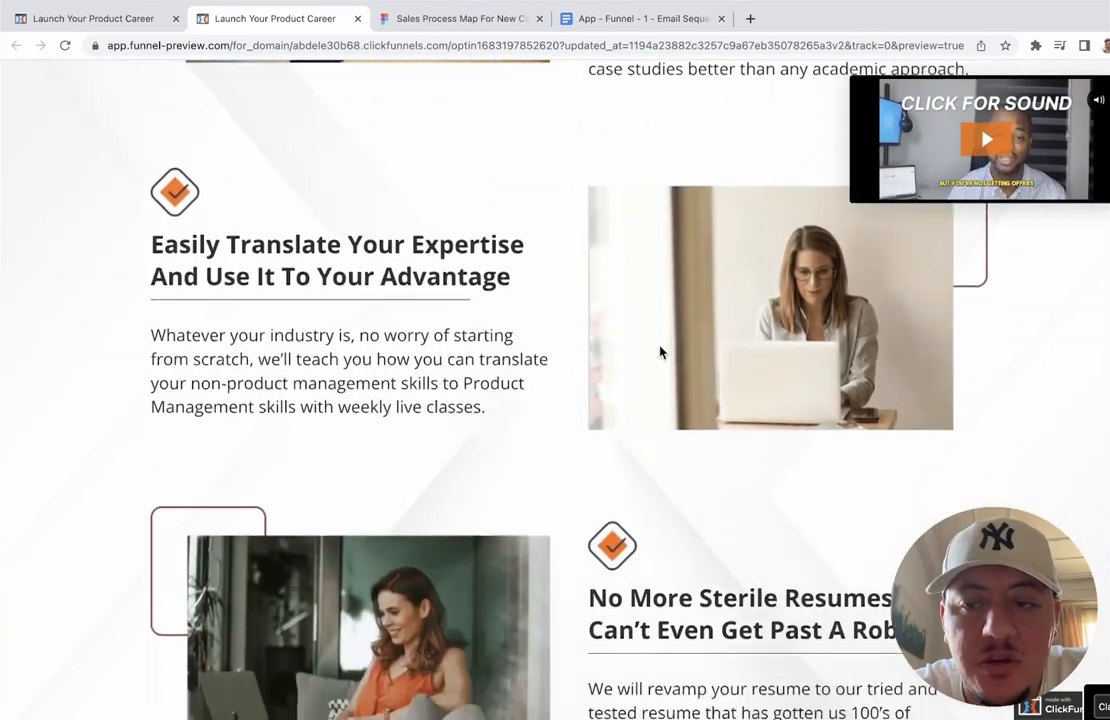
scroll(660, 352, "down", 13)
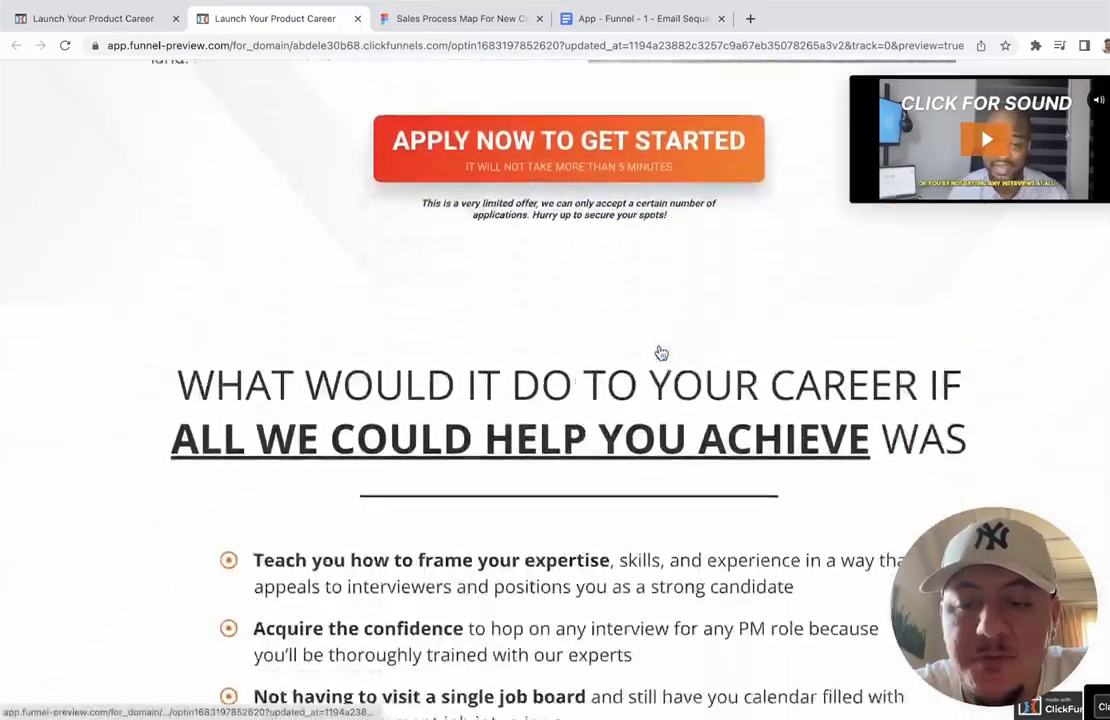
scroll(660, 352, "down", 12)
scroll(660, 352, "up", 12)
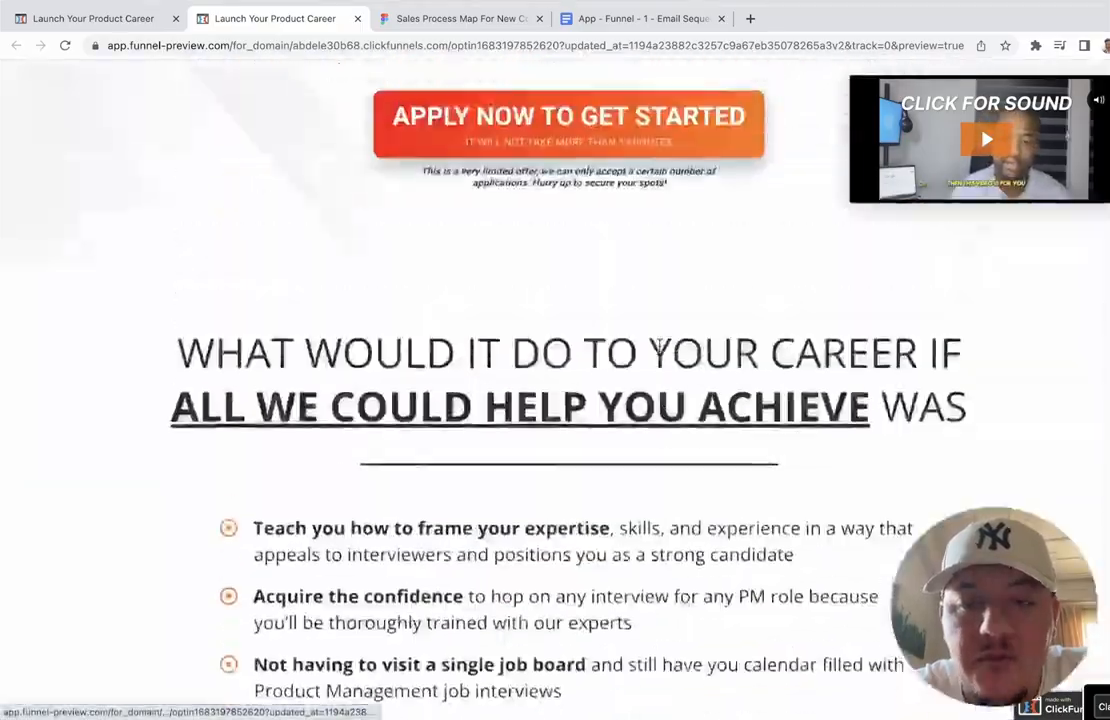
scroll(659, 345, "up", 20)
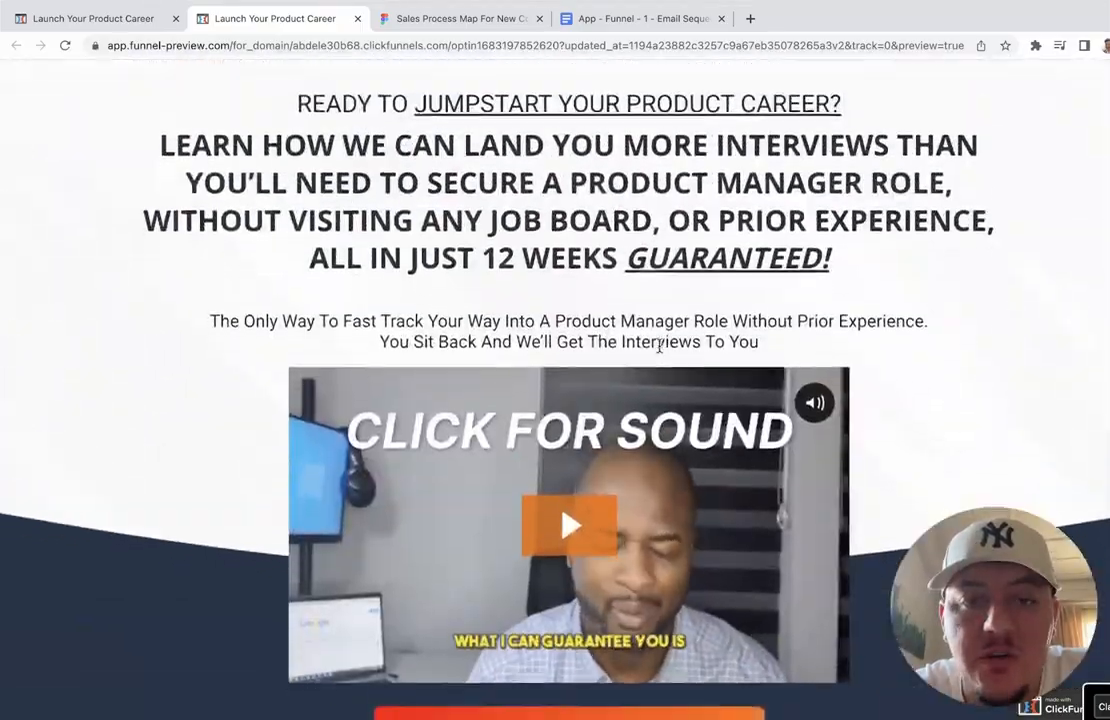
scroll(659, 345, "down", 7)
scroll(661, 353, "up", 4)
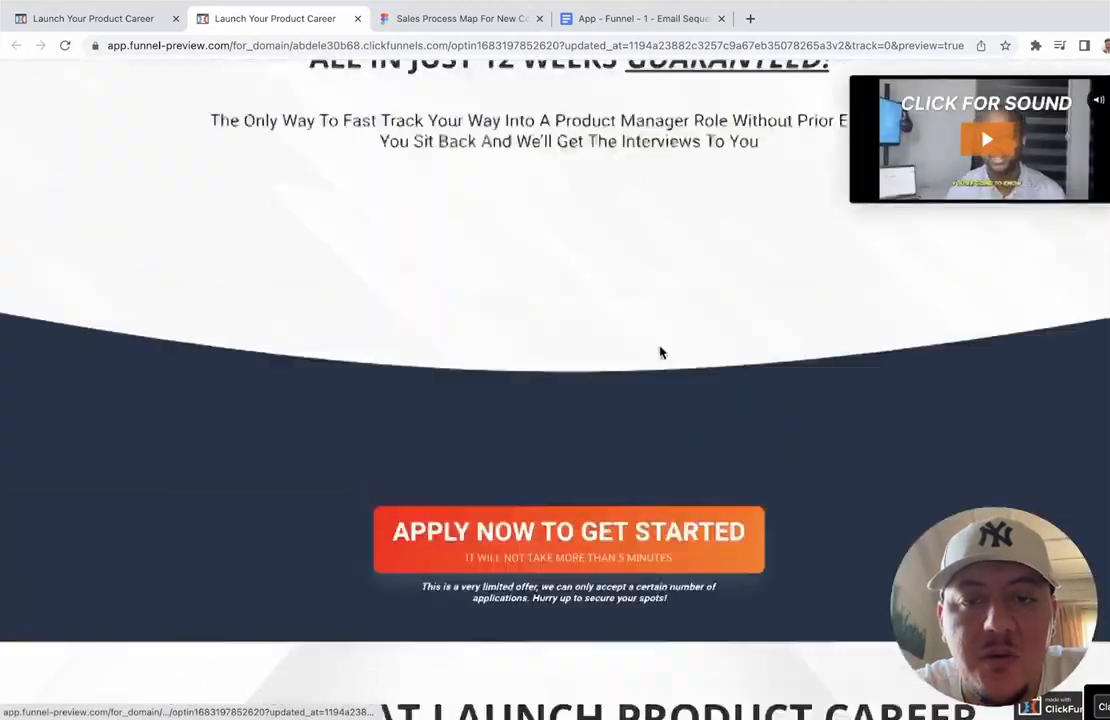
scroll(660, 352, "up", 2)
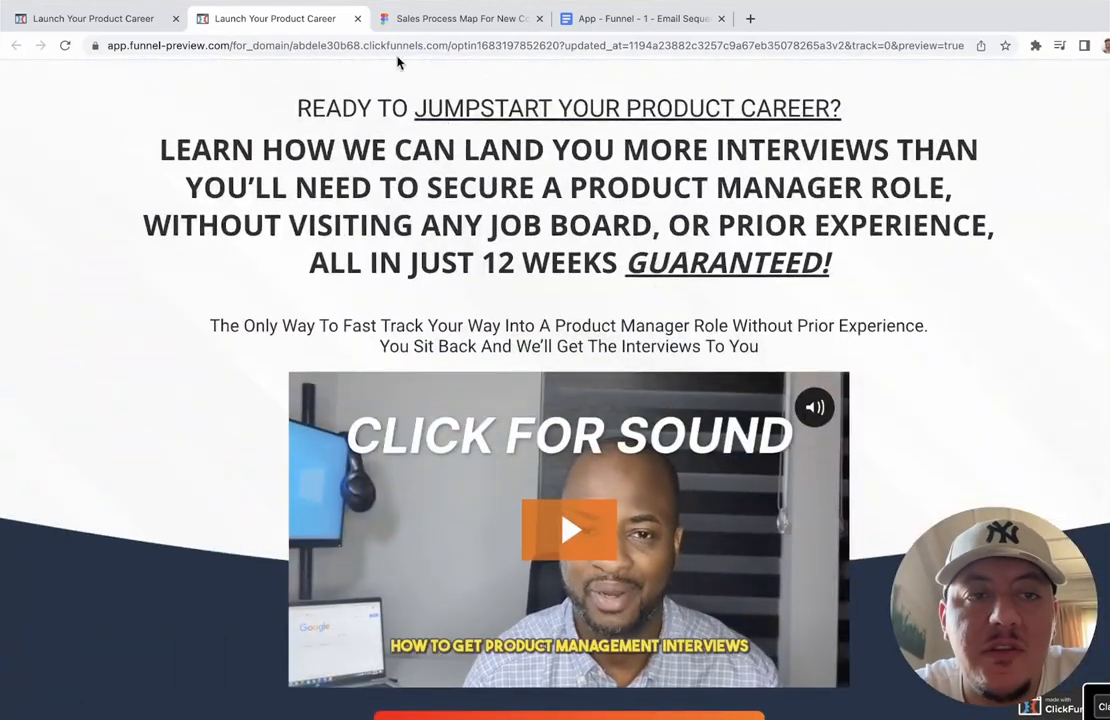
left_click(357, 18)
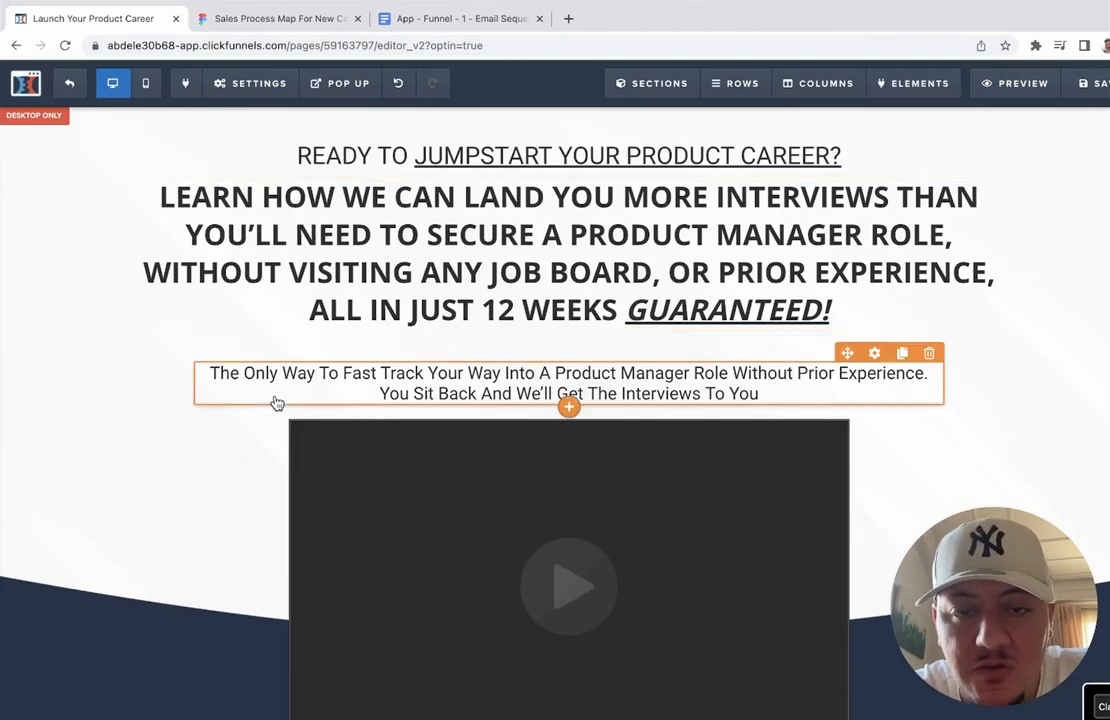
Step: Exit the optin page editor, confirming Quitter in Chrome's leave-site dialog
scroll(275, 403, "down", 4)
scroll(275, 403, "up", 4)
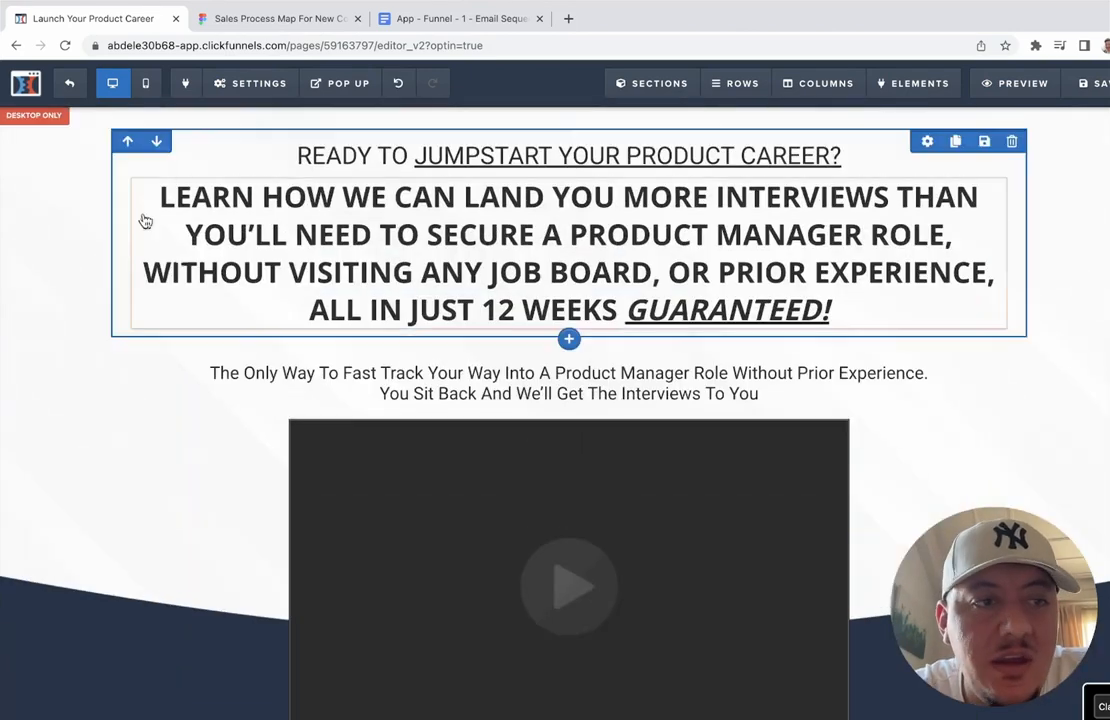
left_click(63, 95)
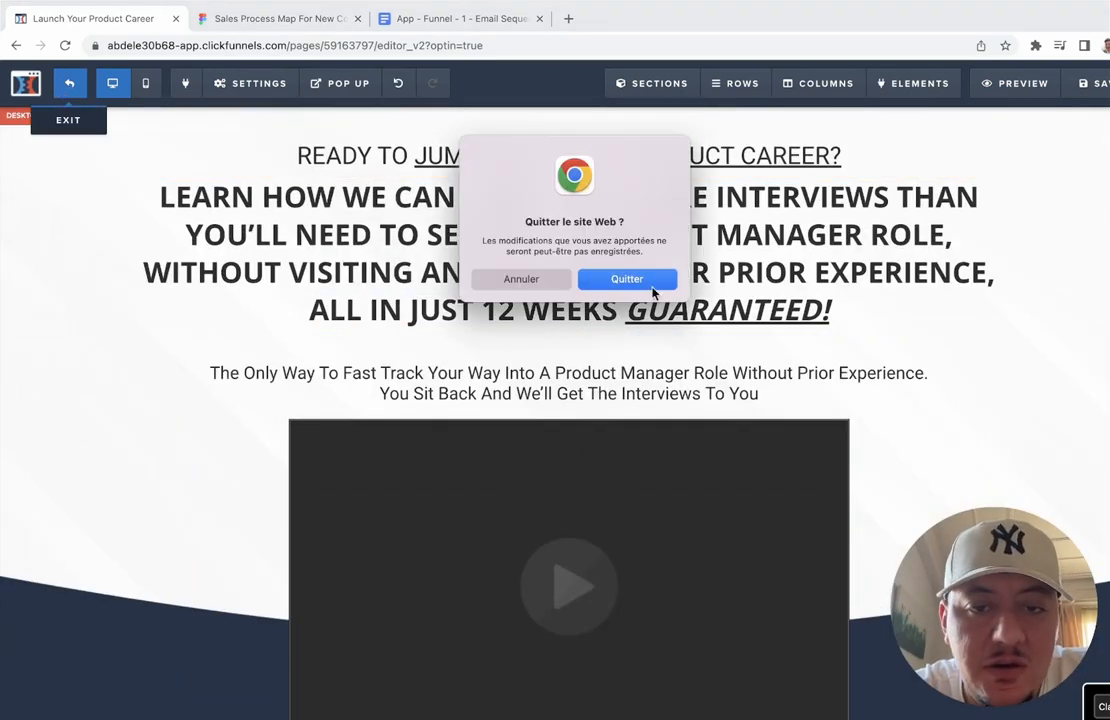
left_click(650, 284)
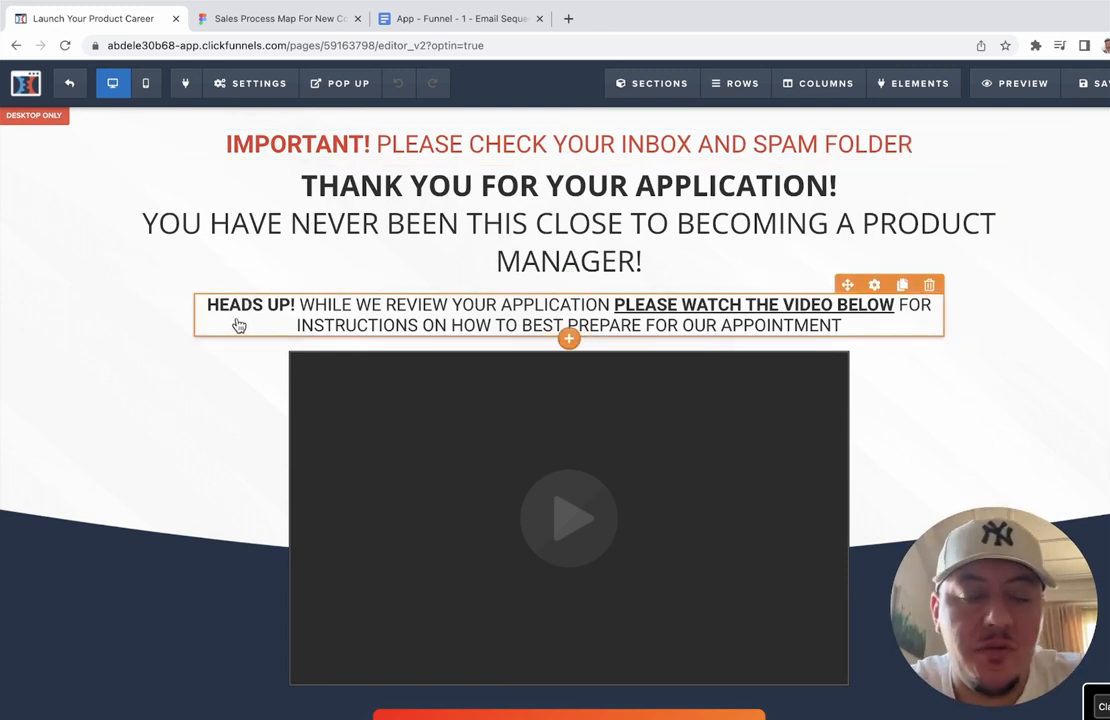
scroll(238, 325, "down", 2)
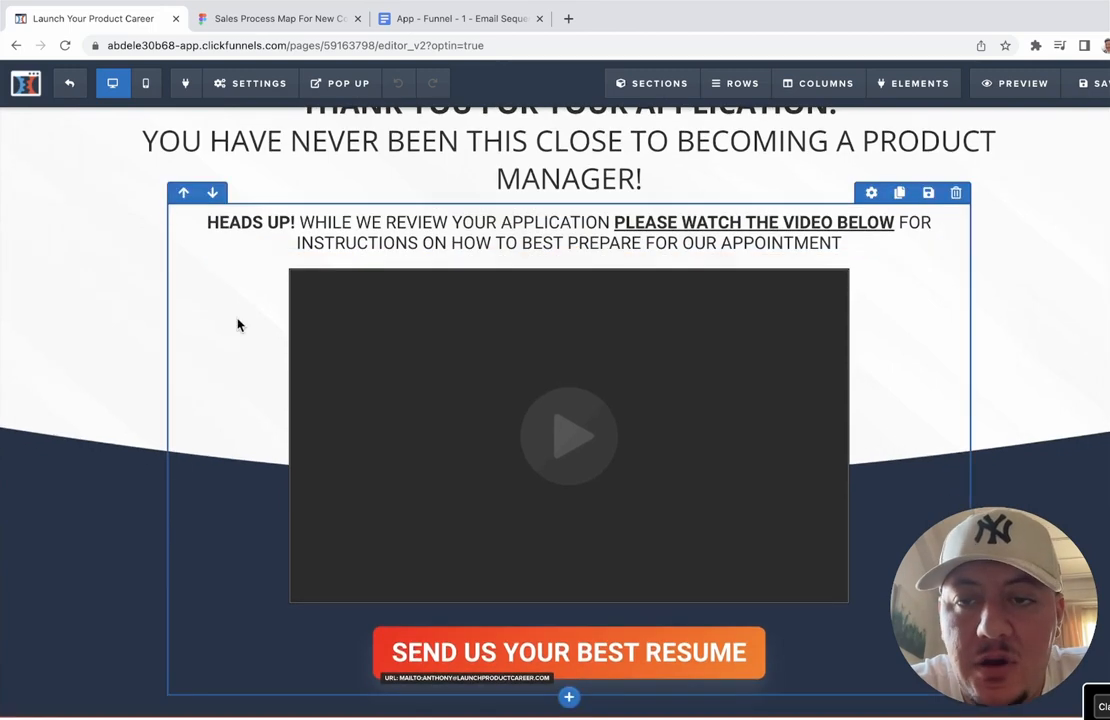
scroll(238, 323, "down", 1)
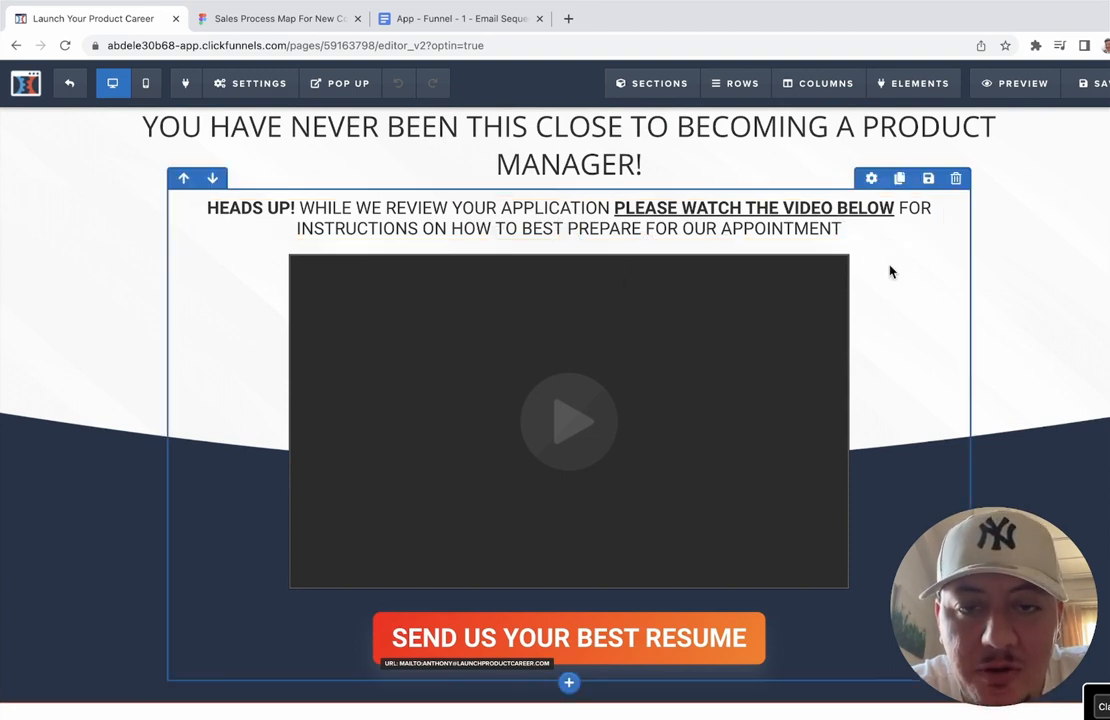
scroll(827, 355, "down", 2)
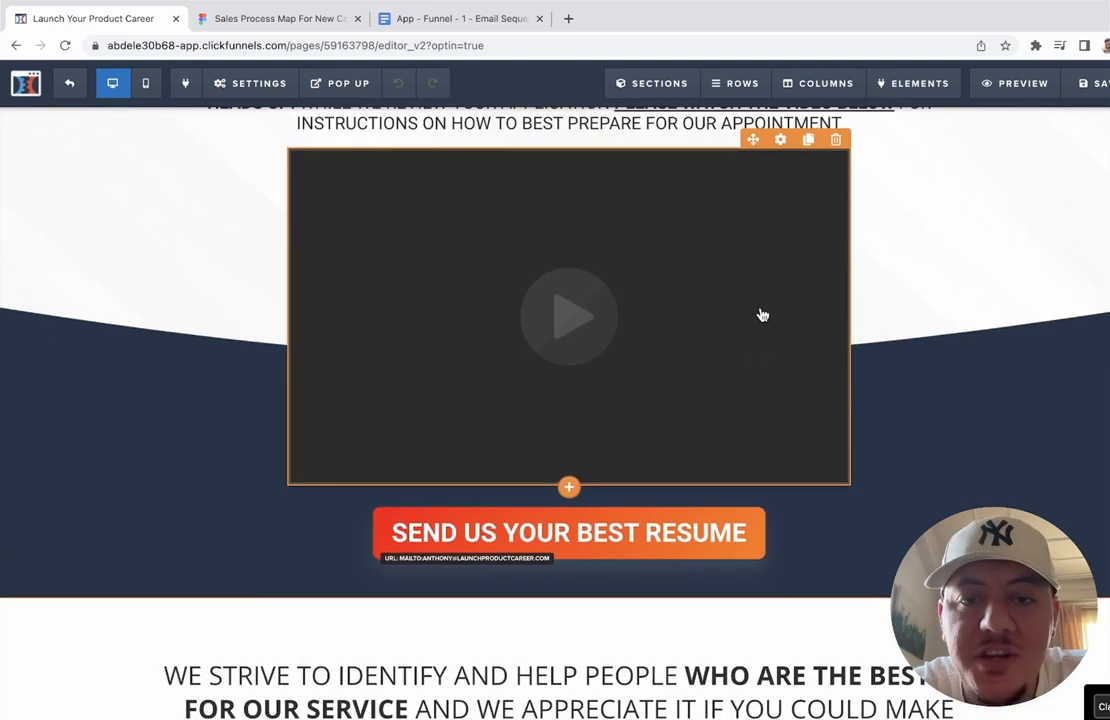
scroll(761, 314, "up", 2)
scroll(749, 329, "down", 1)
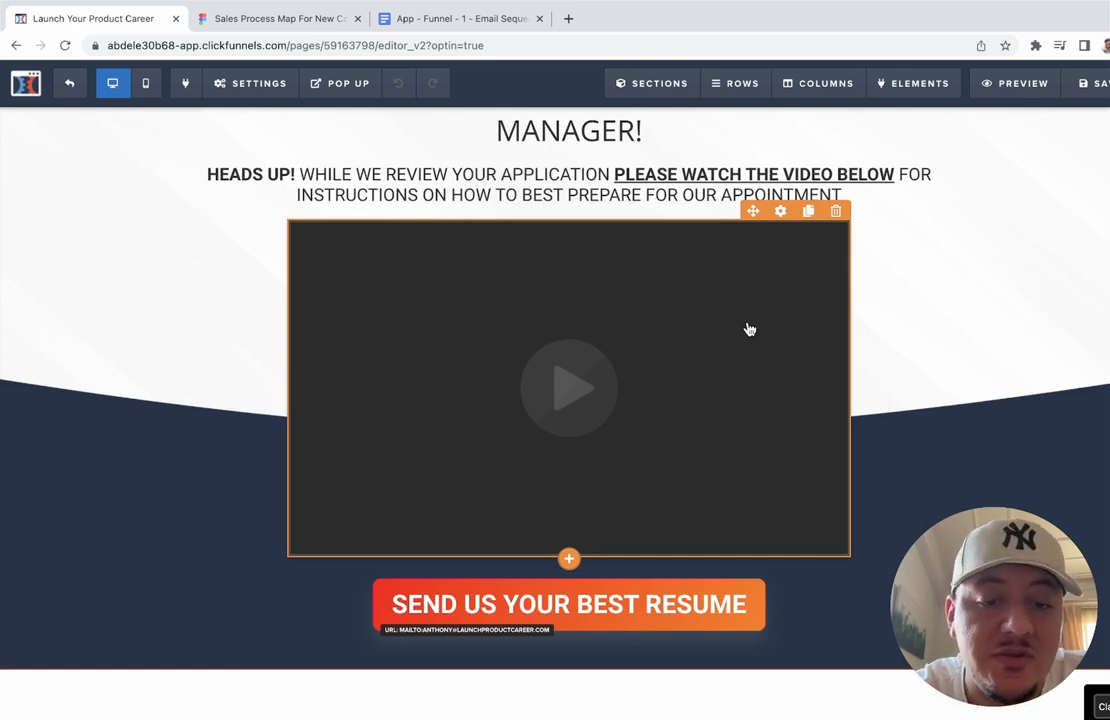
scroll(749, 329, "down", 10)
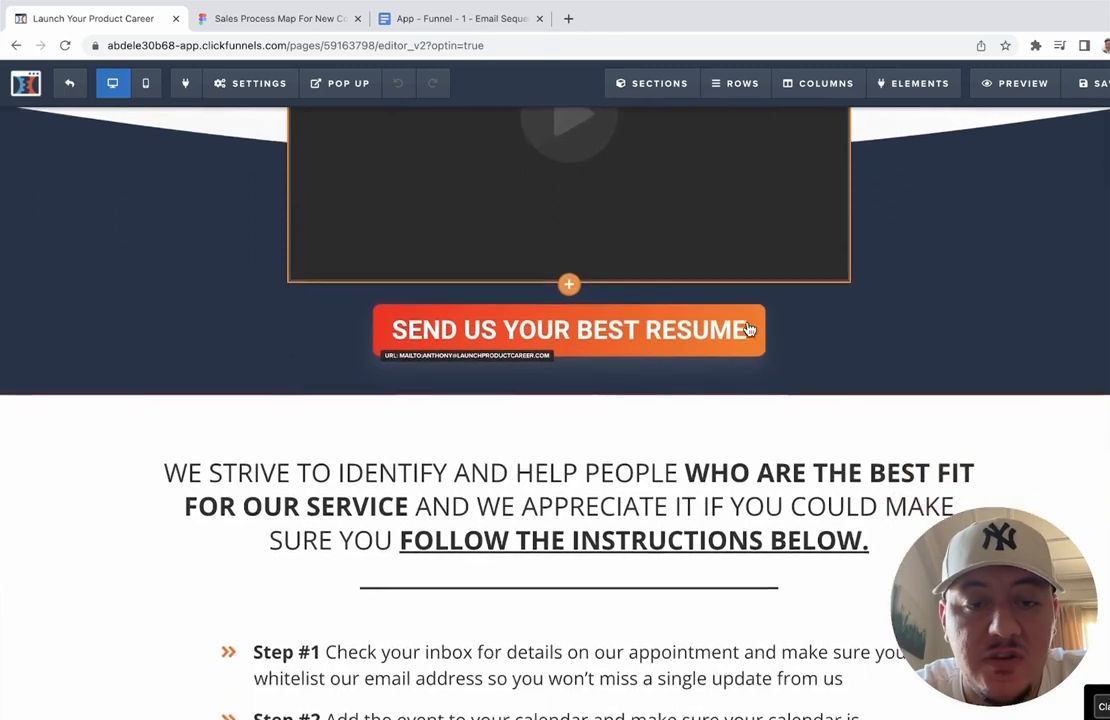
scroll(749, 329, "up", 1)
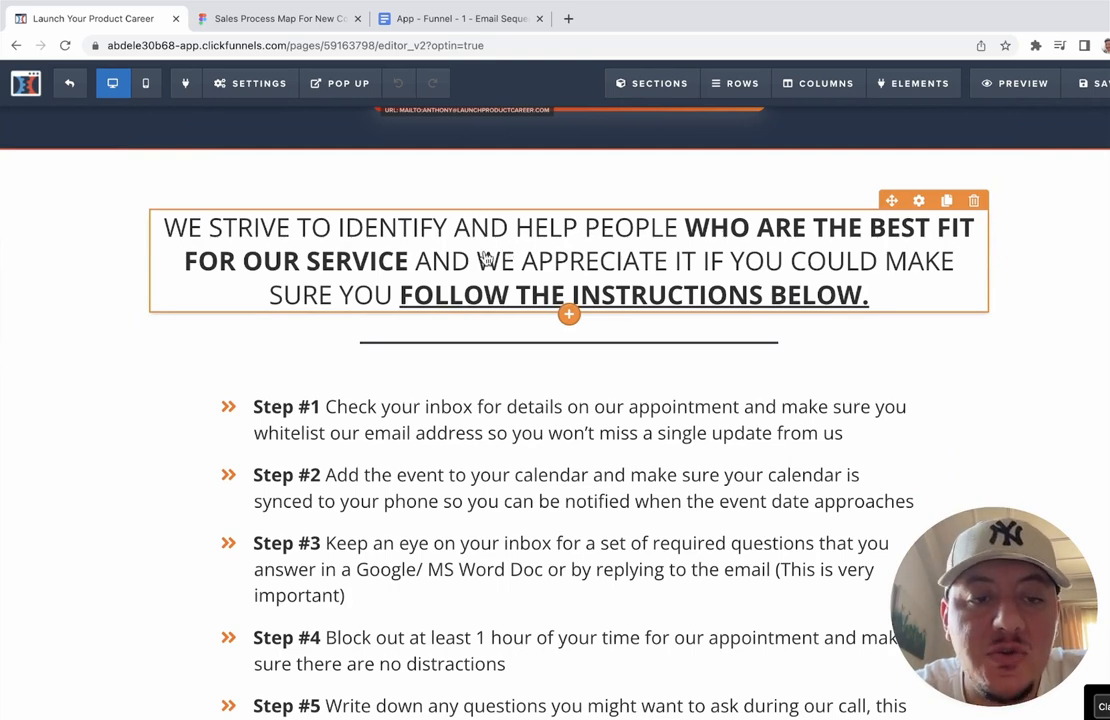
scroll(485, 258, "down", 2)
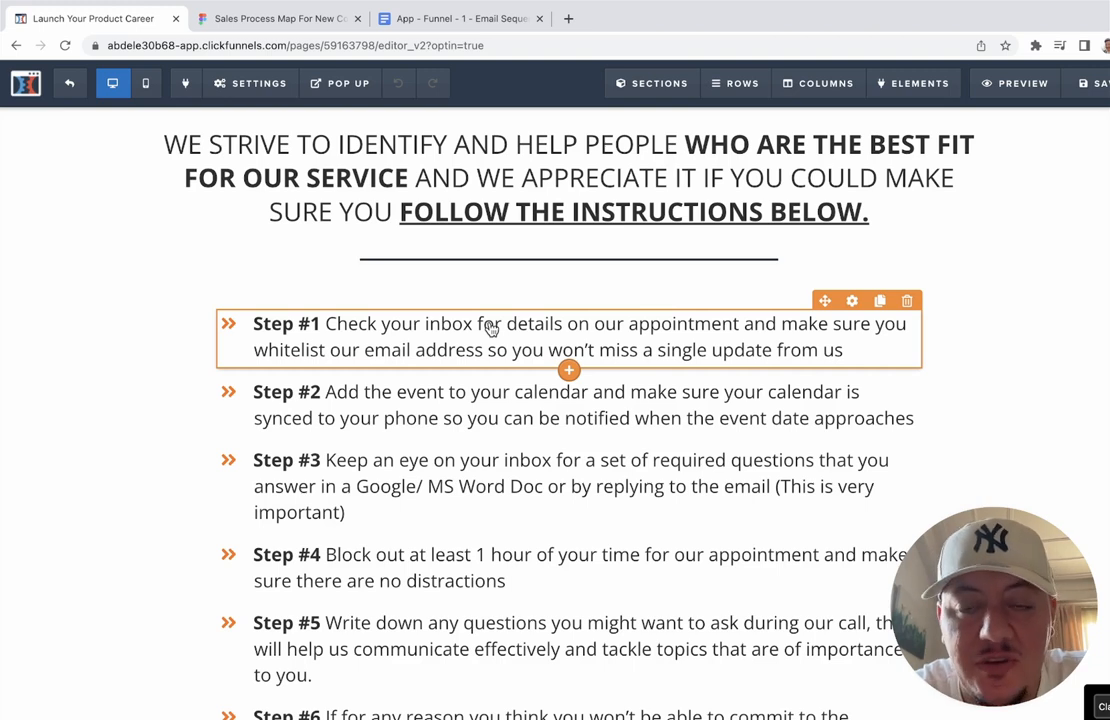
scroll(490, 328, "down", 2)
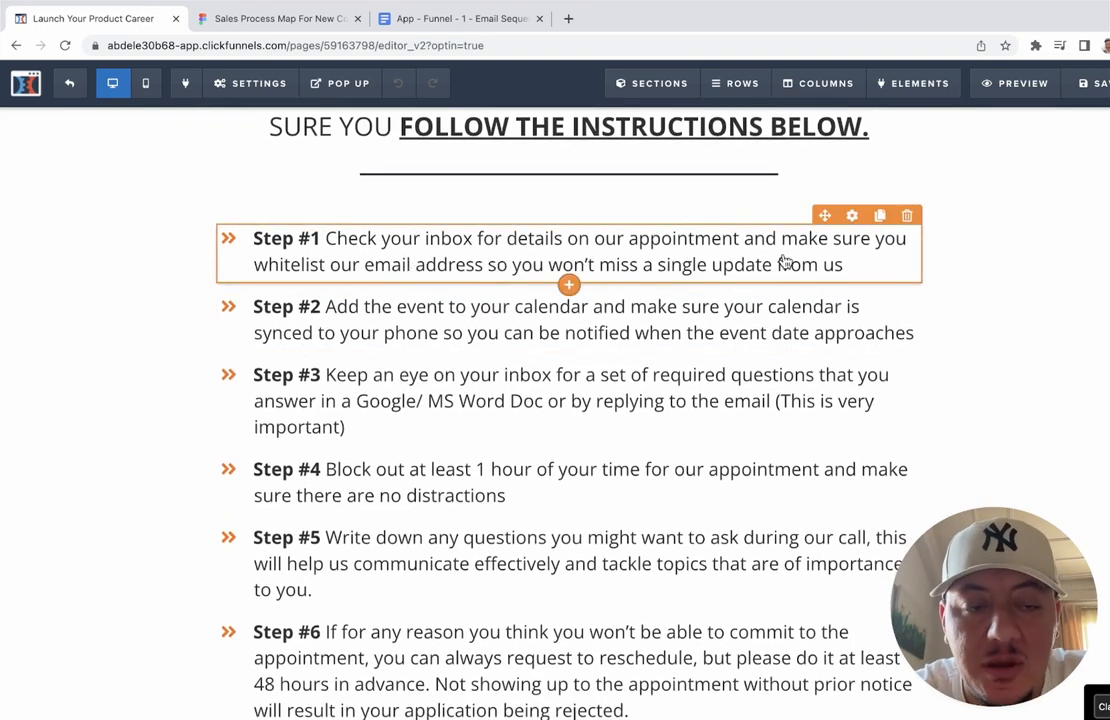
scroll(785, 261, "down", 1)
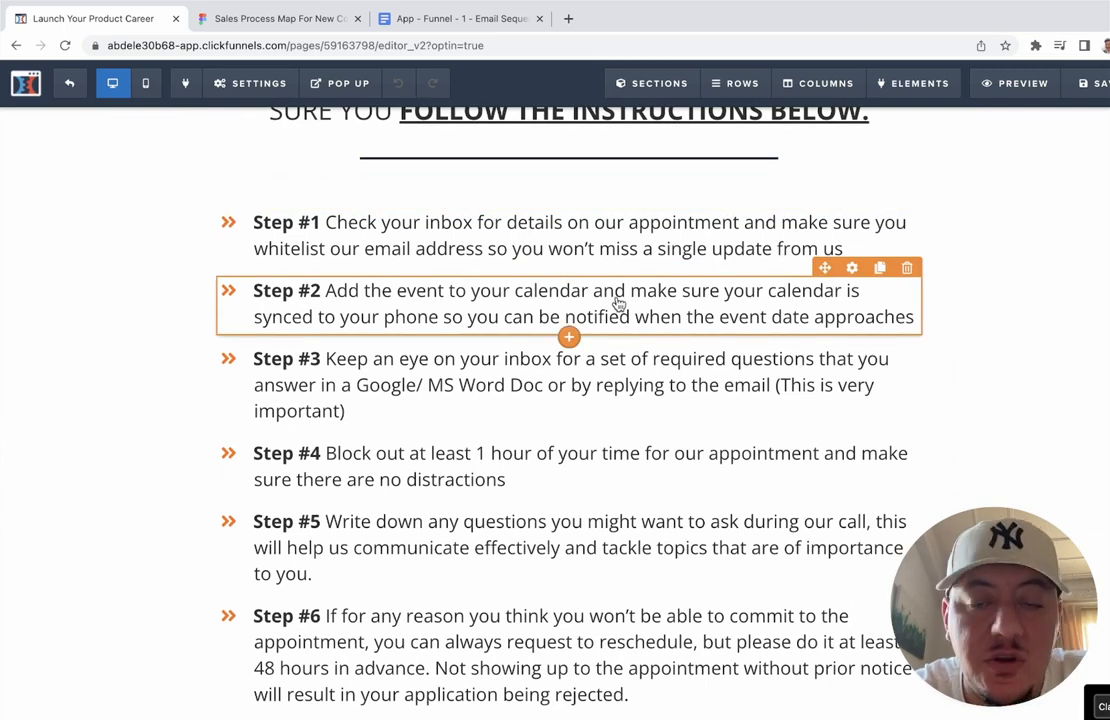
scroll(618, 302, "down", 2)
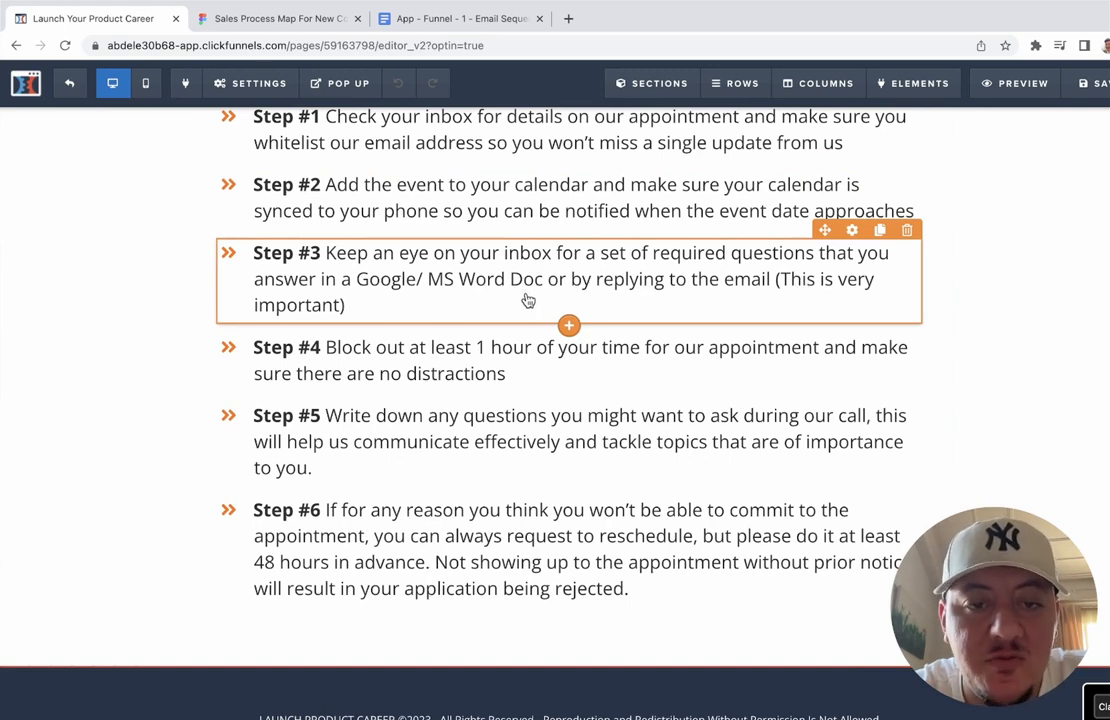
scroll(664, 300, "down", 1)
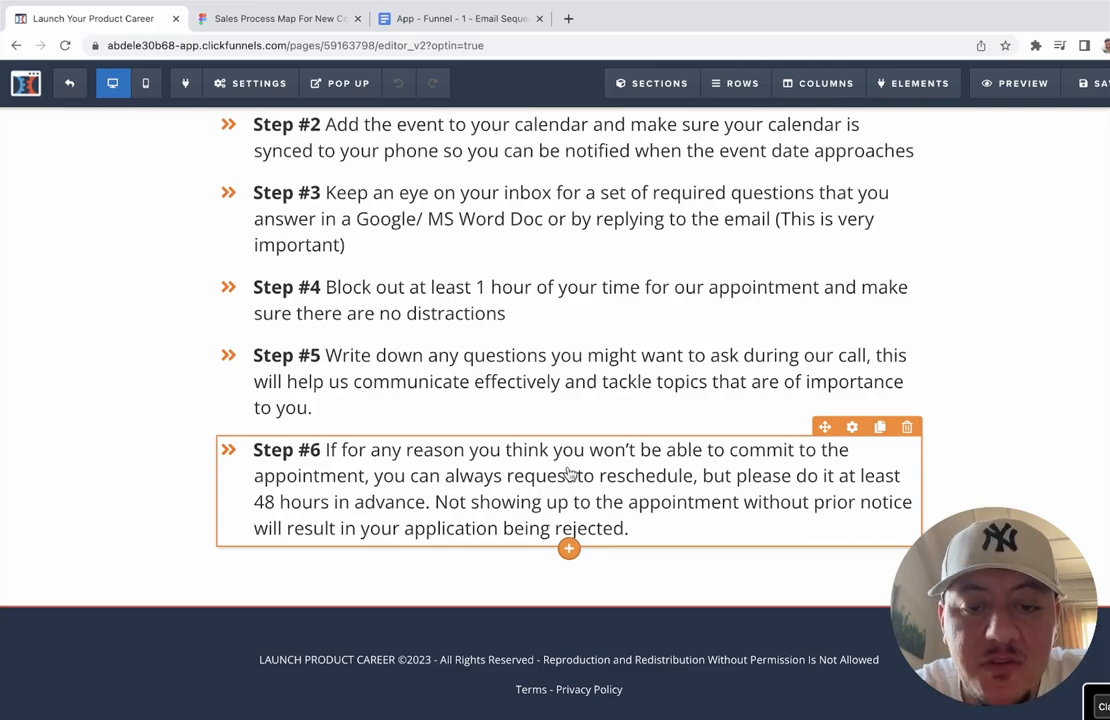
scroll(567, 471, "down", 4)
scroll(568, 473, "up", 20)
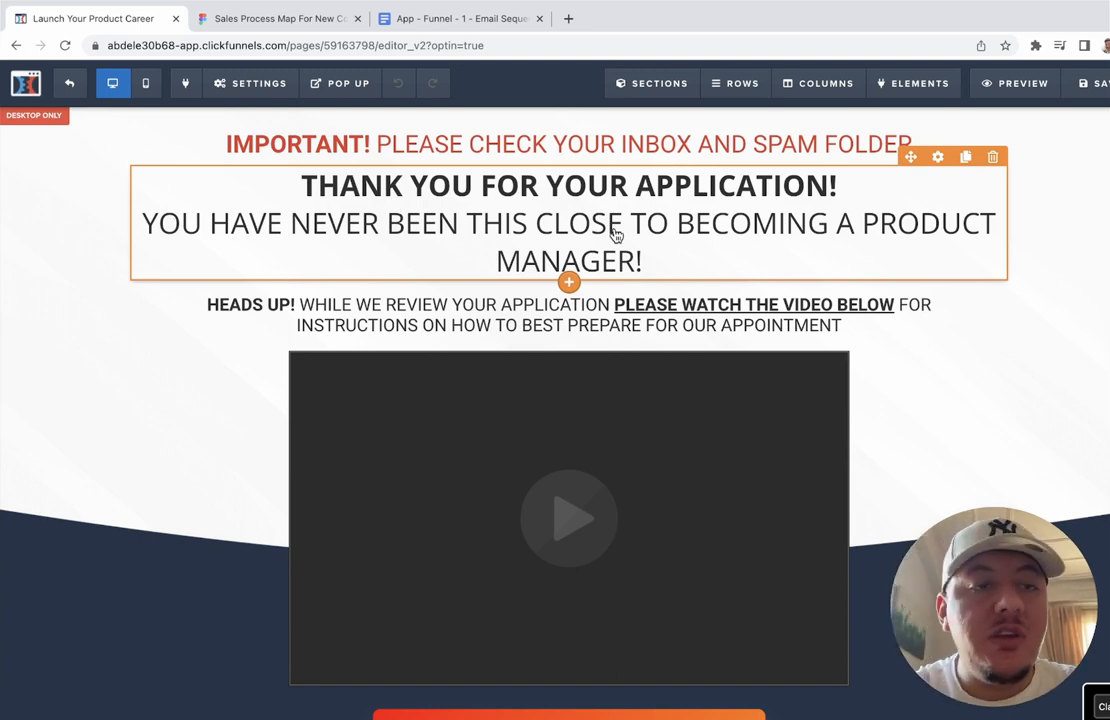
Step: Exit the page editor and open Account Settings from the top-right account dropdown
left_click(76, 93)
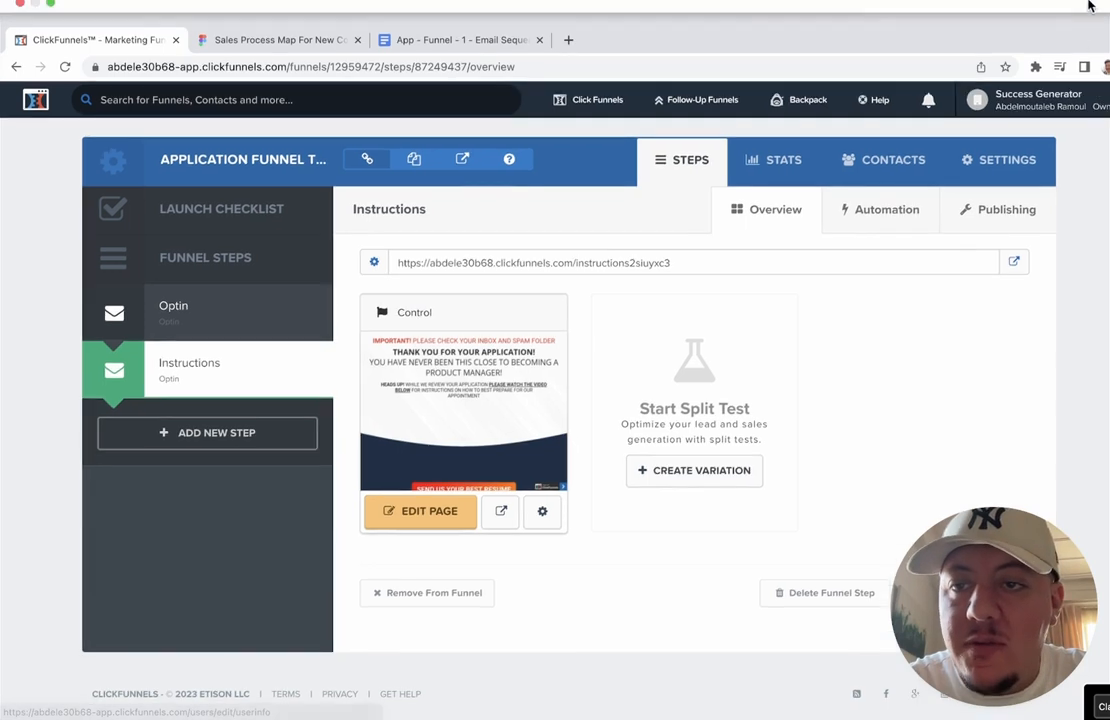
left_click(1046, 79)
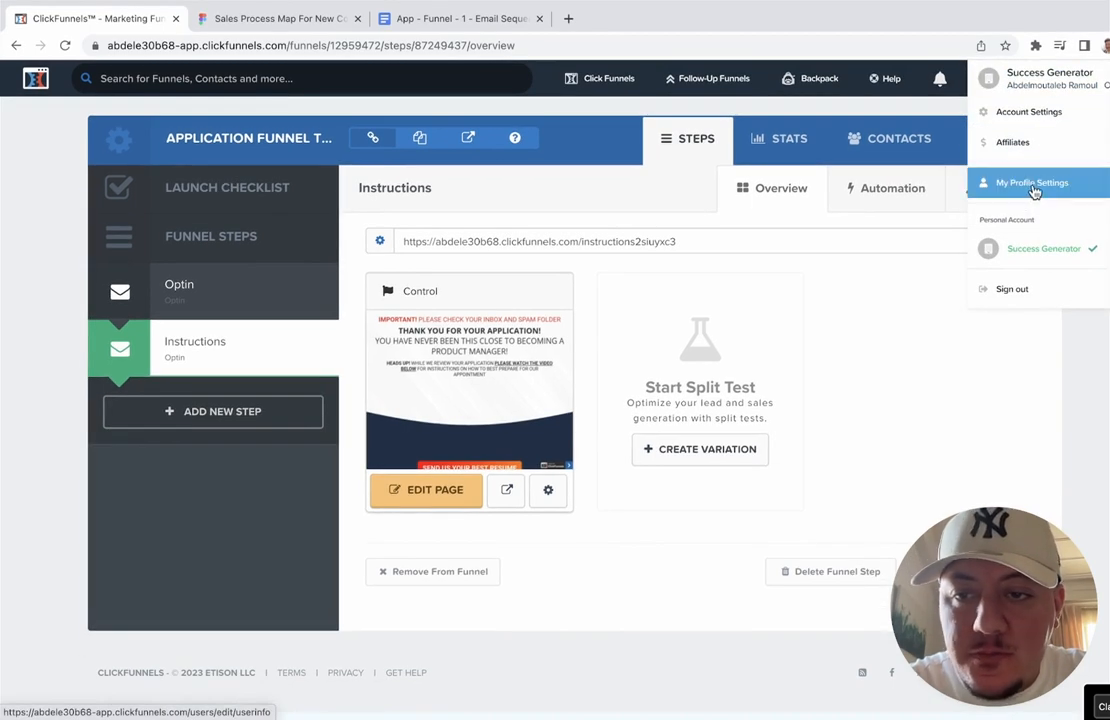
left_click(1030, 111)
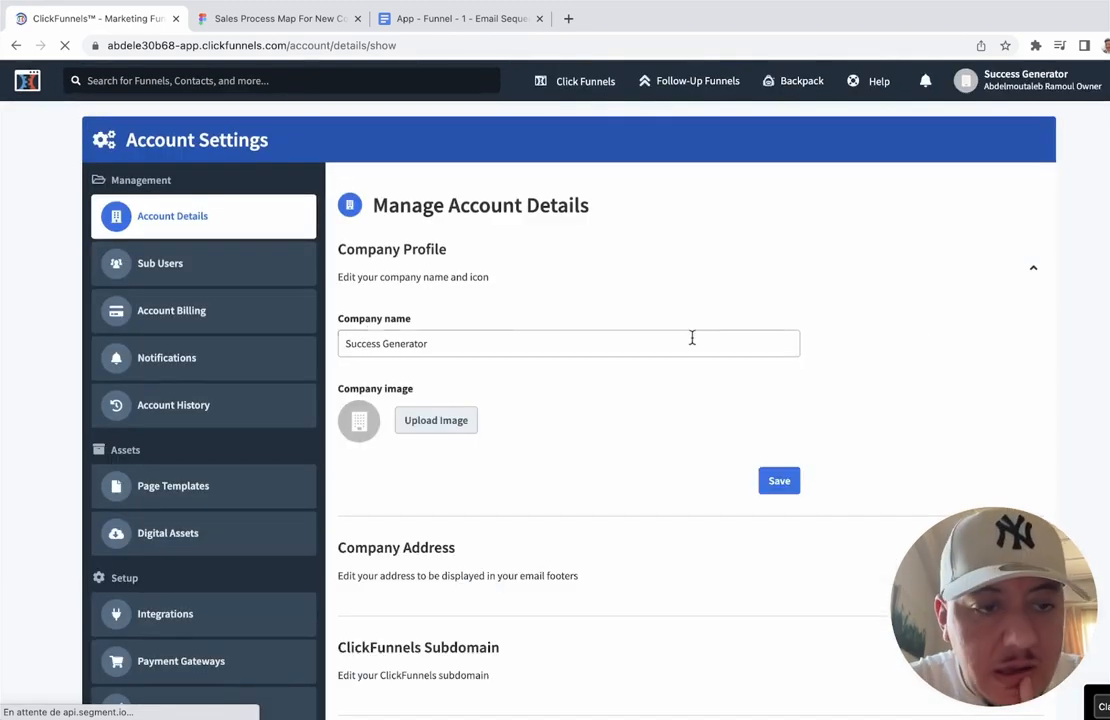
scroll(220, 370, "down", 2)
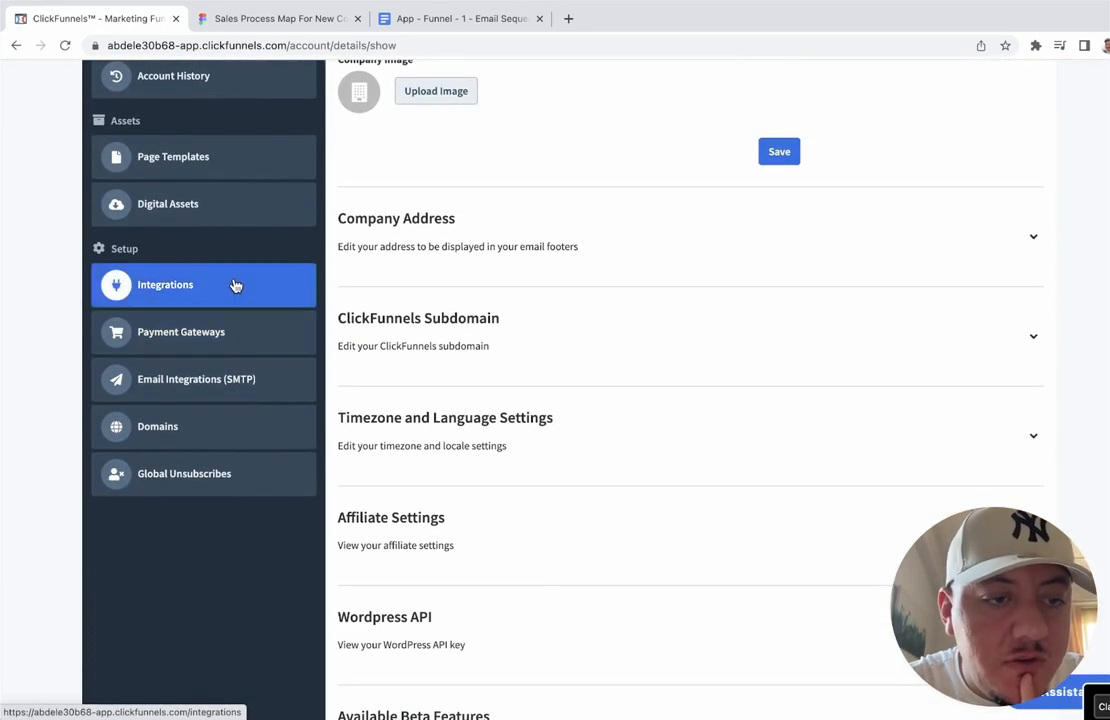
Step: Go to Domains in Account Settings and start Add New Domain to view the options
left_click(198, 451)
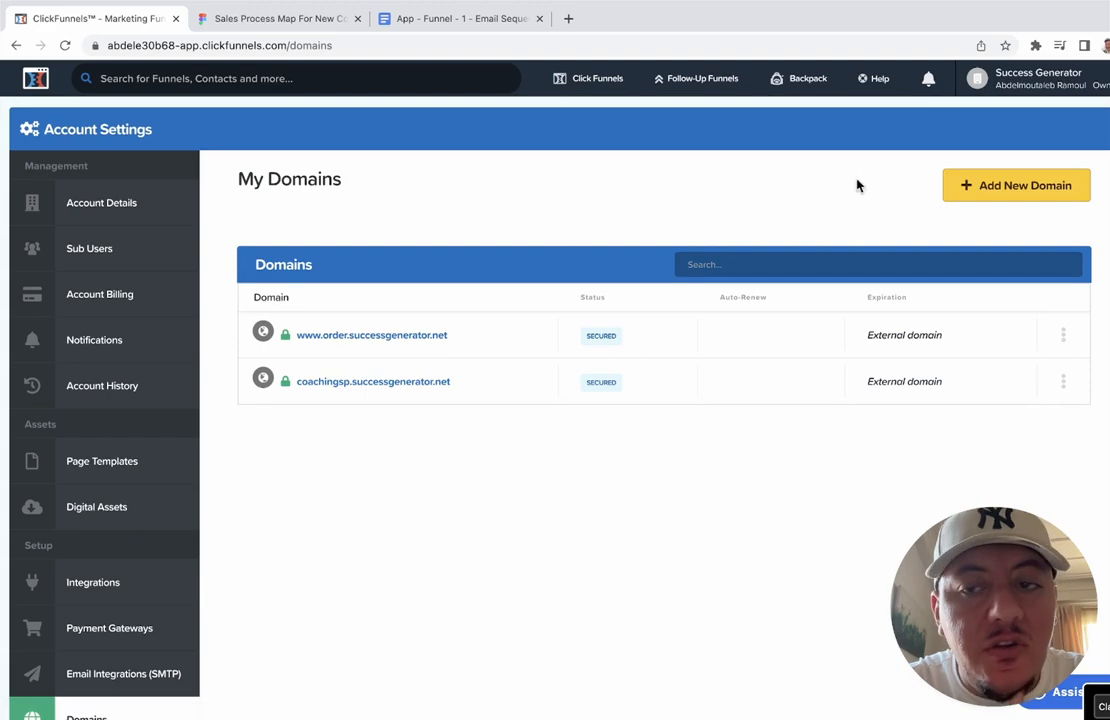
left_click(1006, 195)
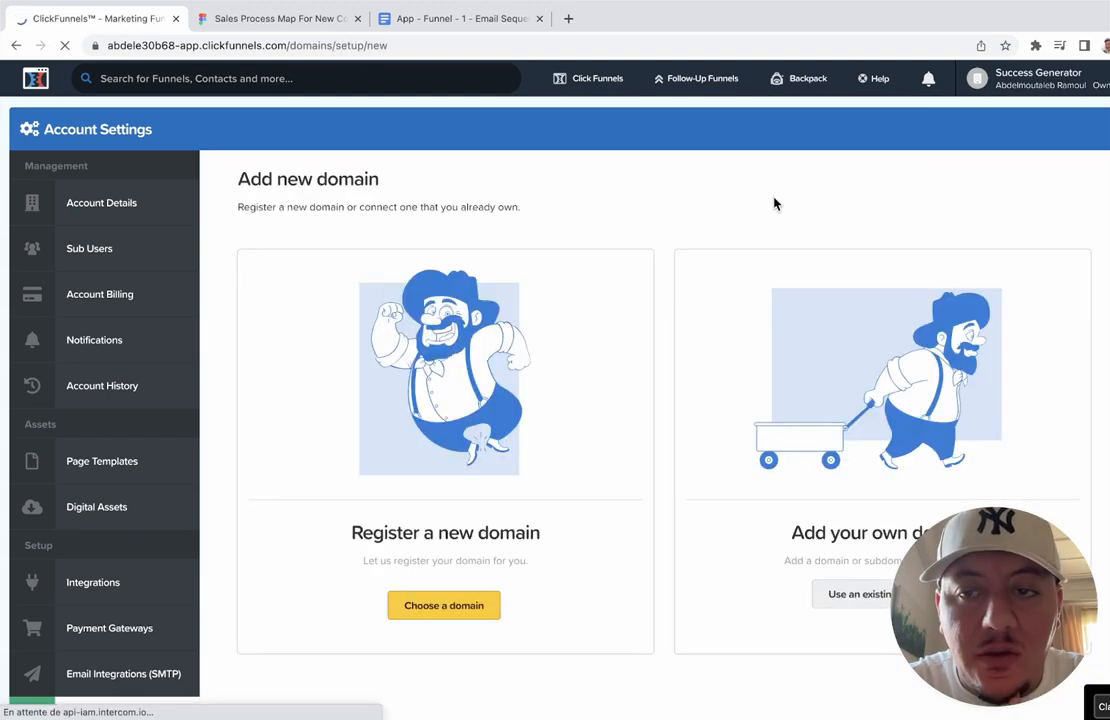
scroll(843, 491, "down", 2)
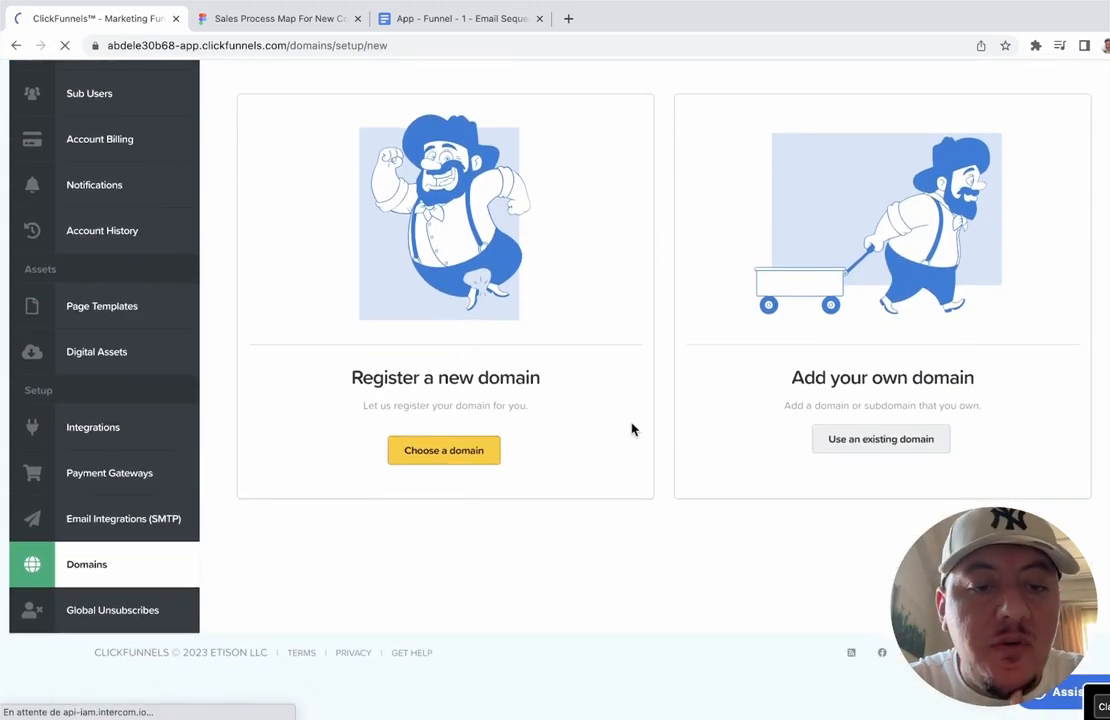
scroll(632, 429, "up", 1)
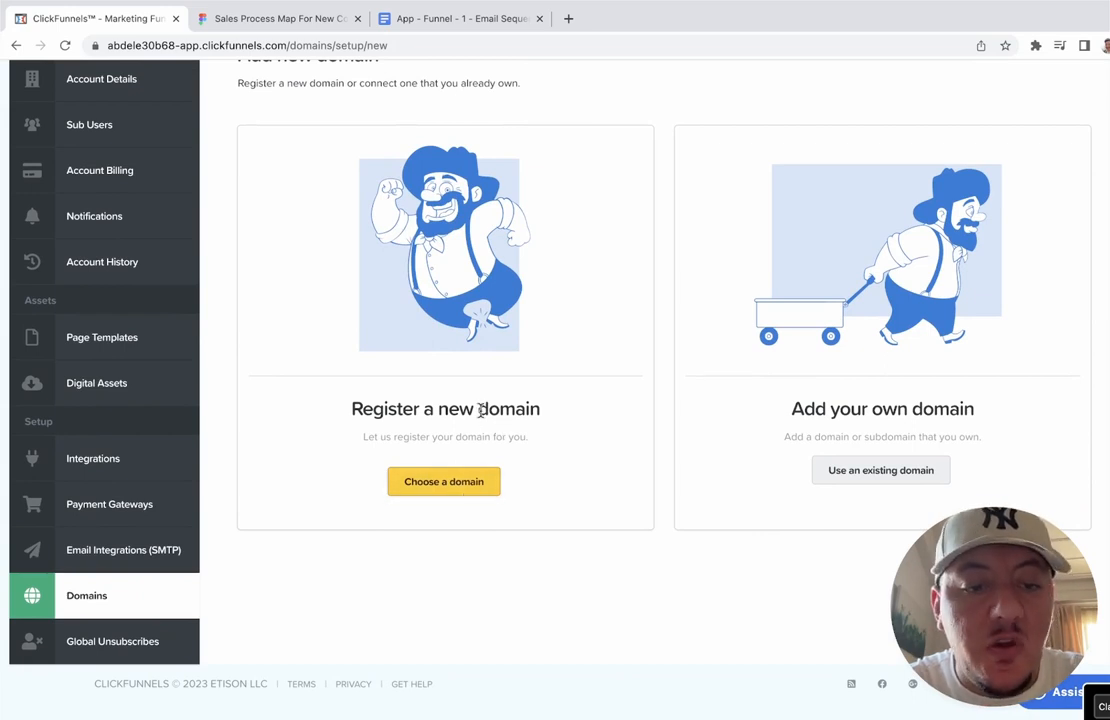
scroll(478, 411, "up", 1)
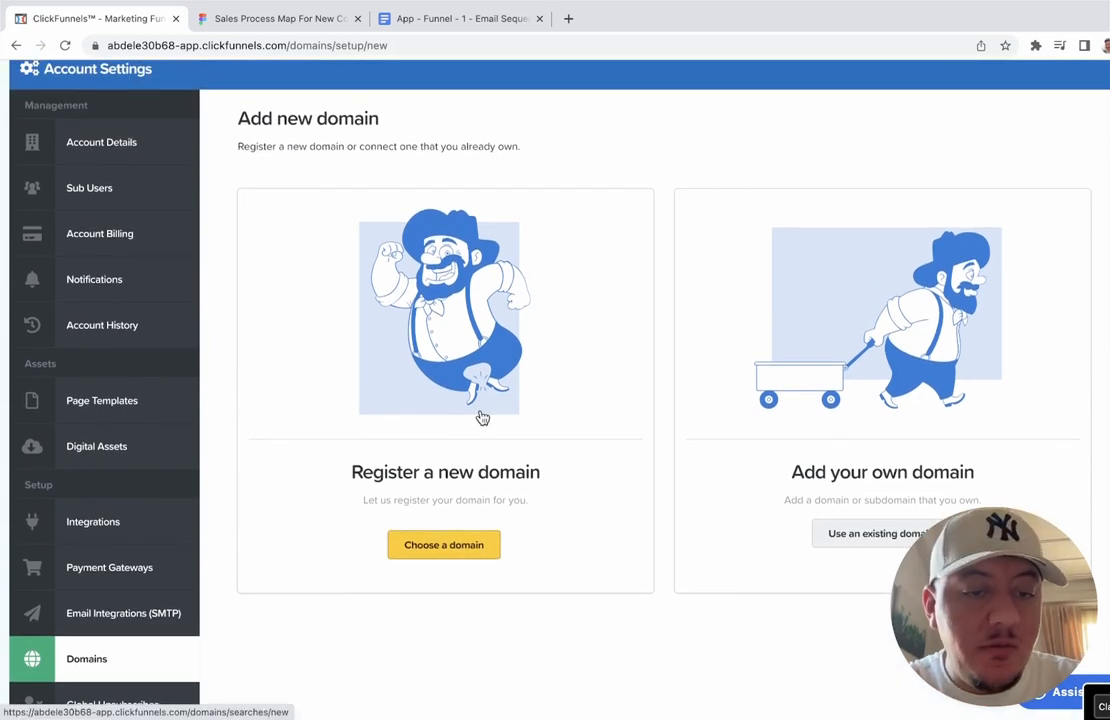
scroll(482, 417, "down", 1)
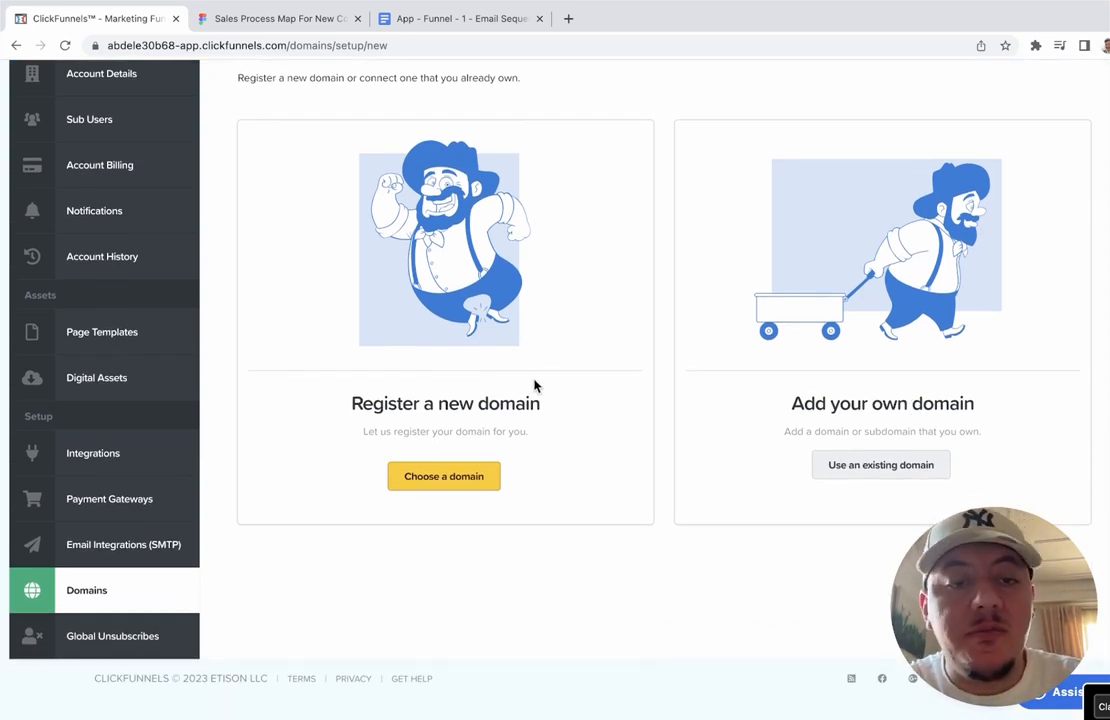
scroll(535, 386, "up", 1)
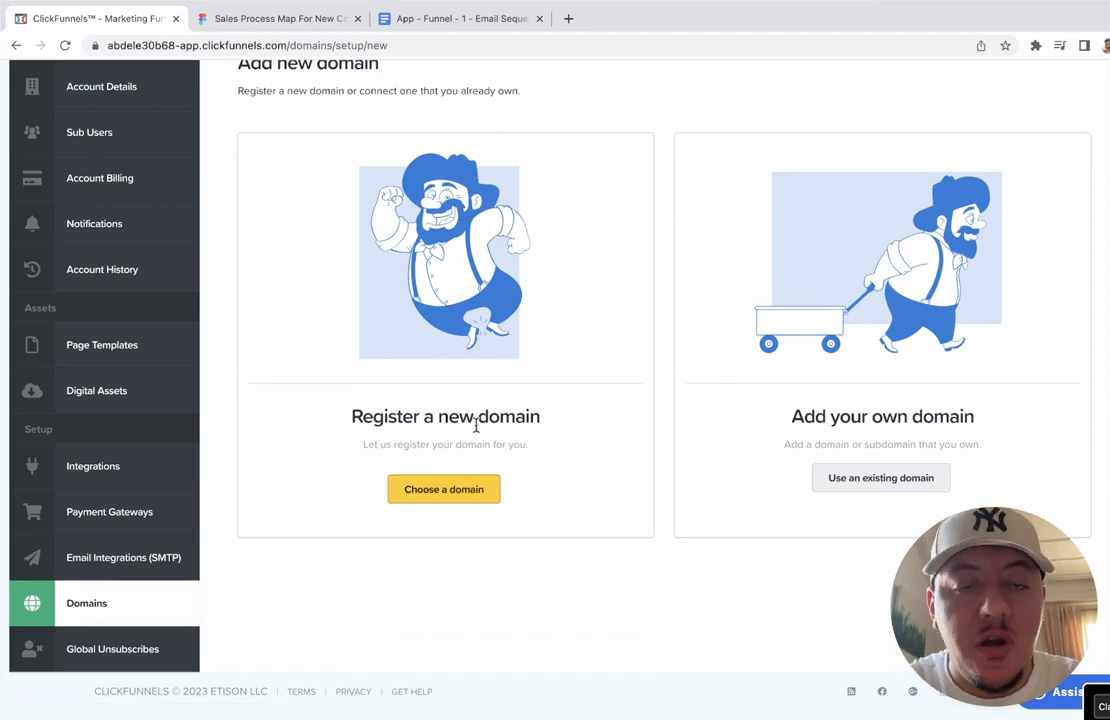
scroll(476, 427, "up", 3)
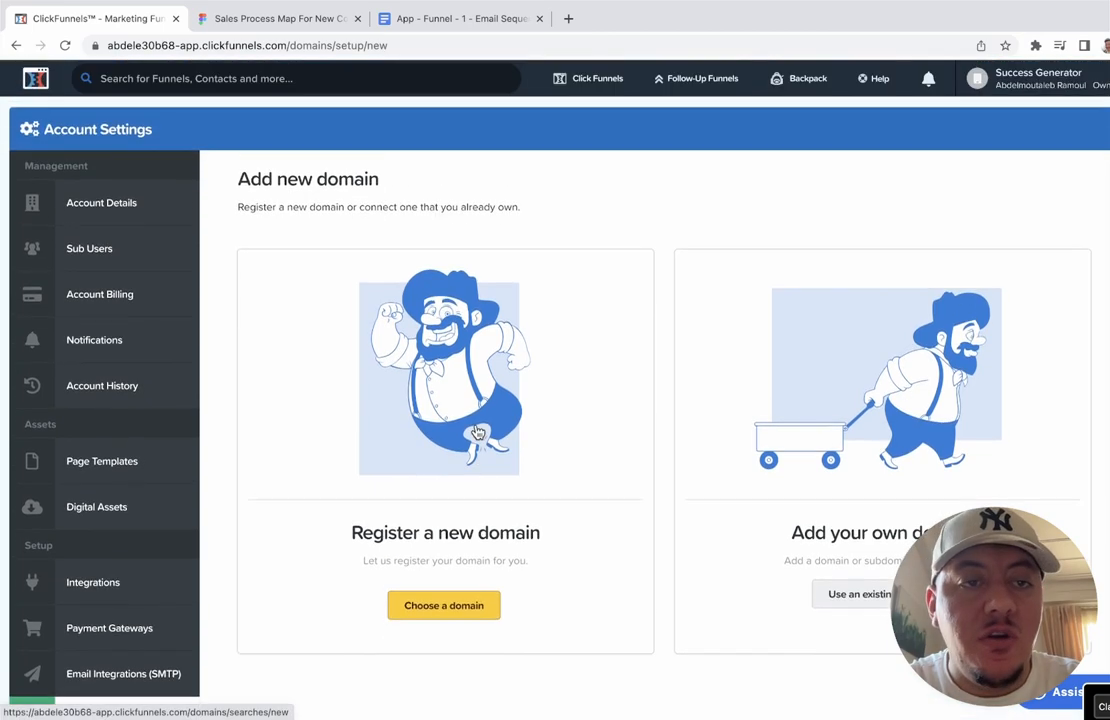
scroll(478, 432, "down", 1)
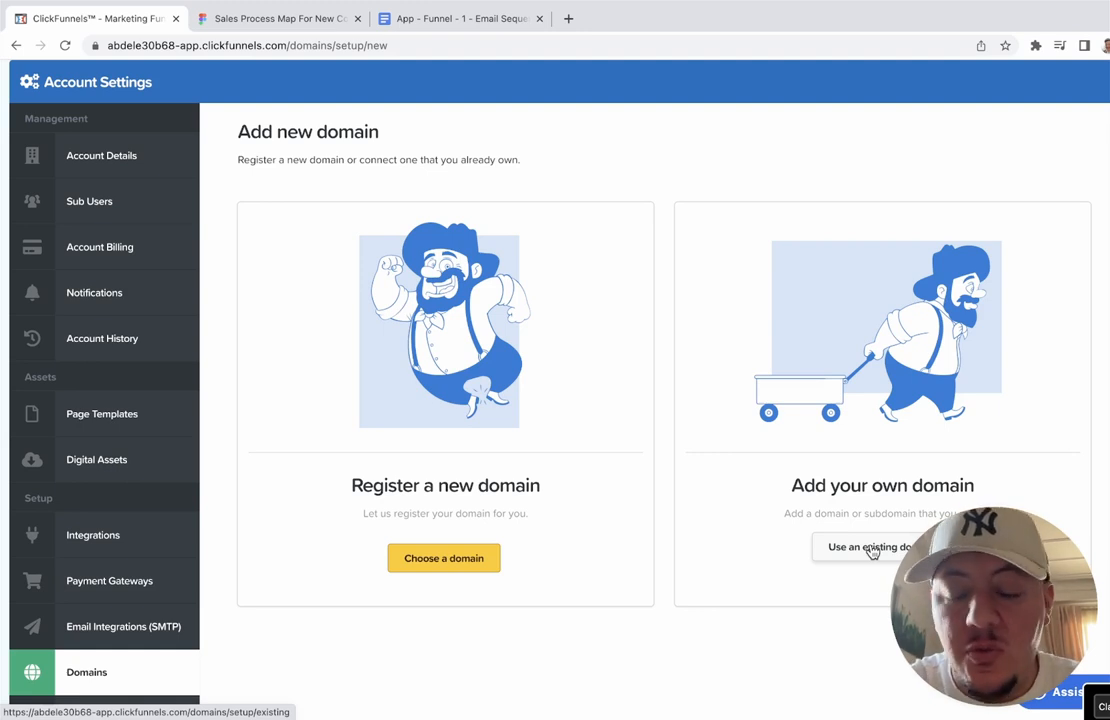
Step: Choose Use an existing domain, tick Cloudflare, and enter then clear sample 'mydomain.com'
left_click(872, 549)
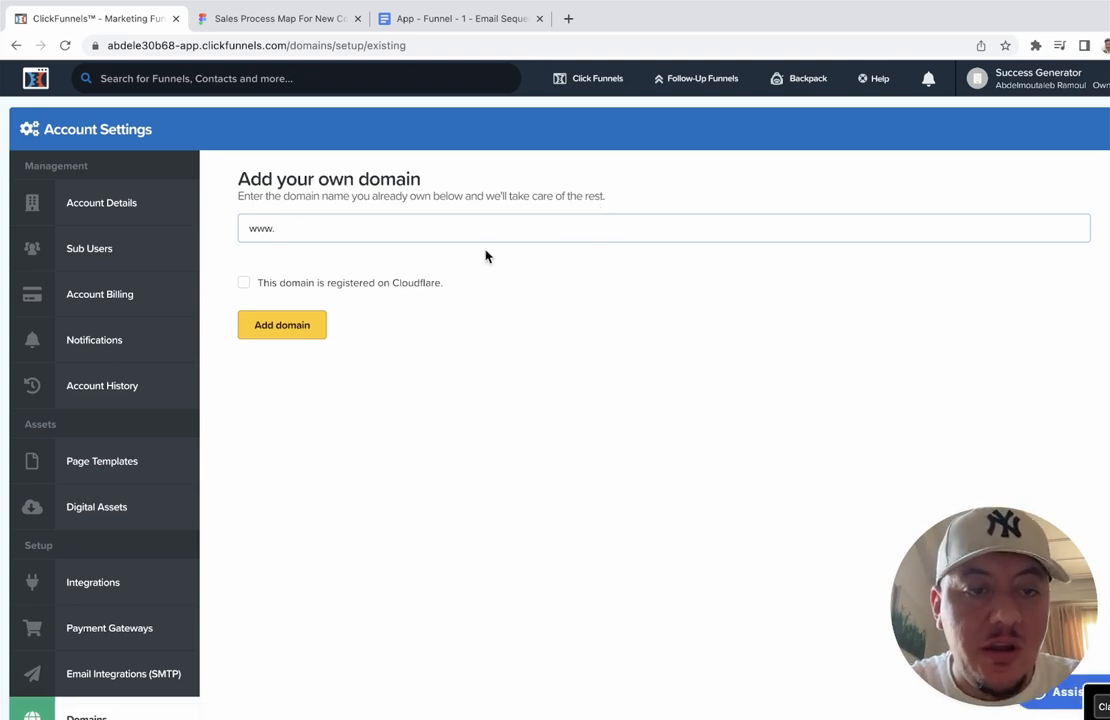
left_click(322, 288)
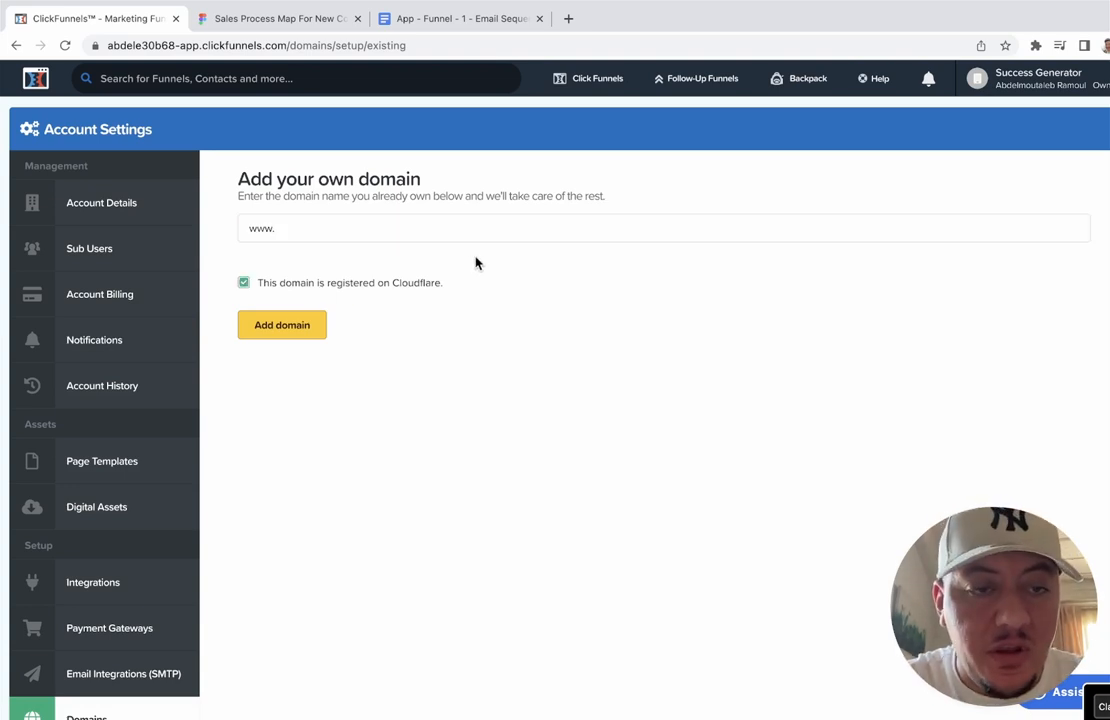
left_click(448, 225)
type("mydomain")
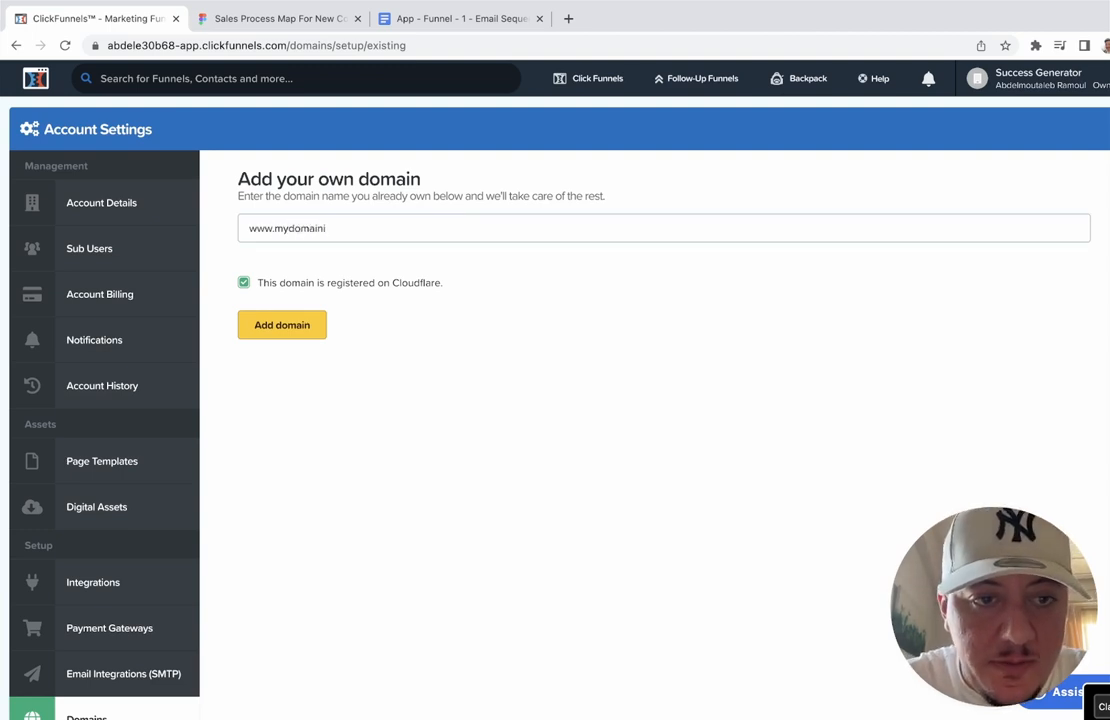
type(".com")
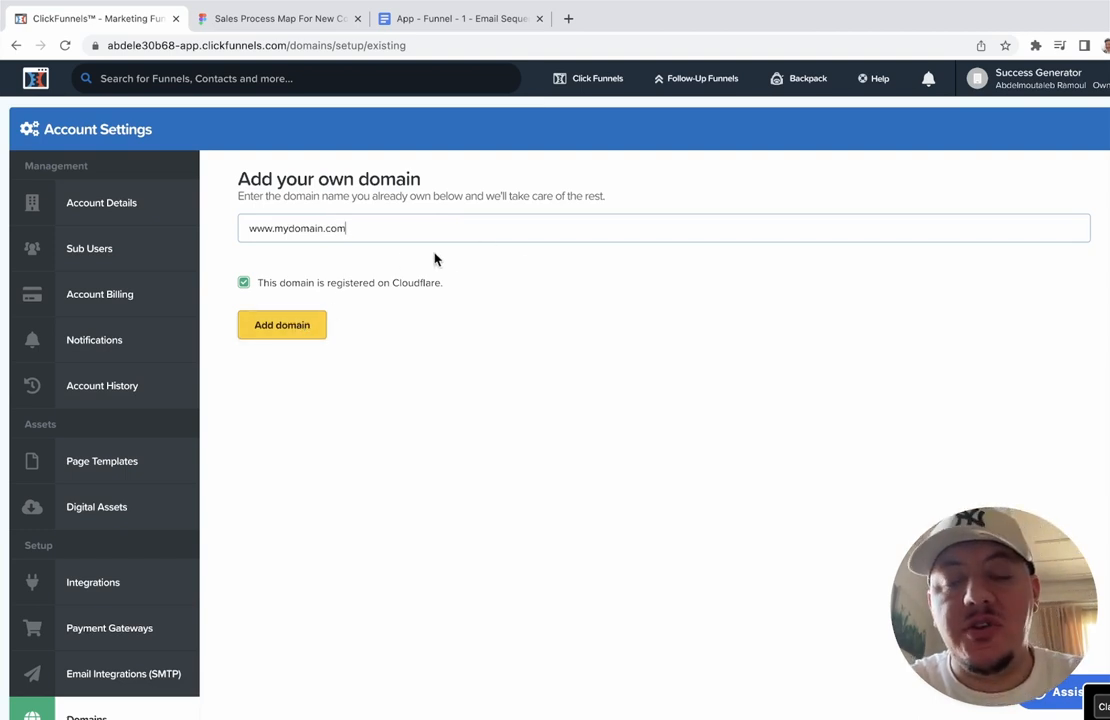
triple_click(391, 230)
key("BackSpace")
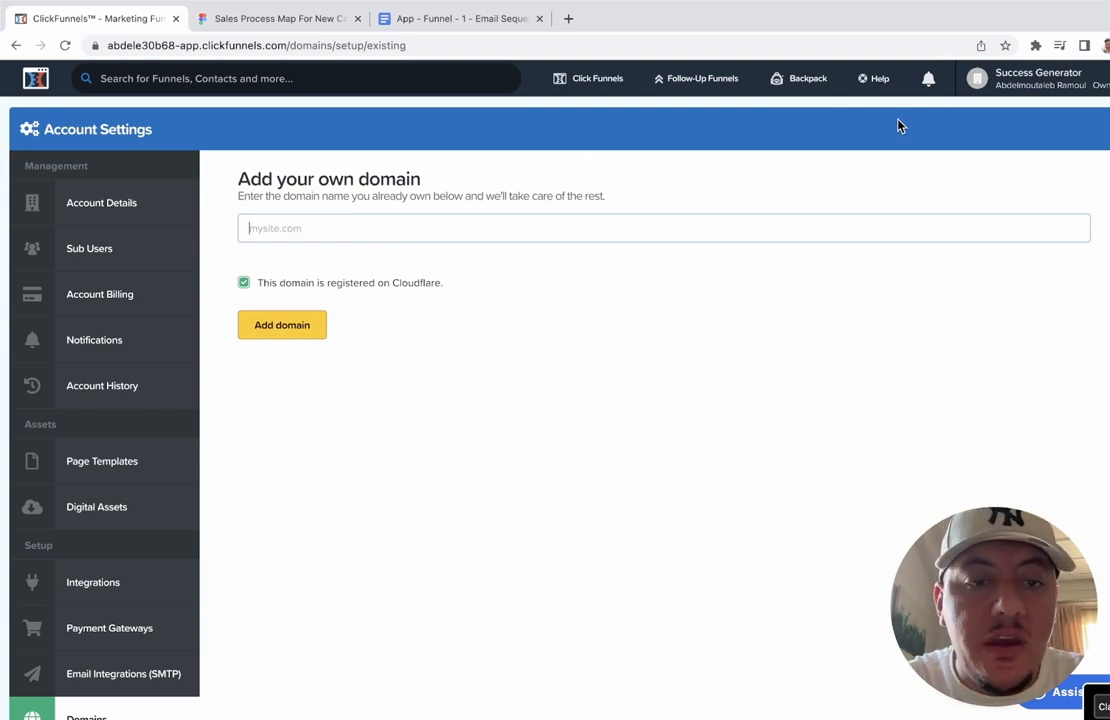
left_click(975, 80)
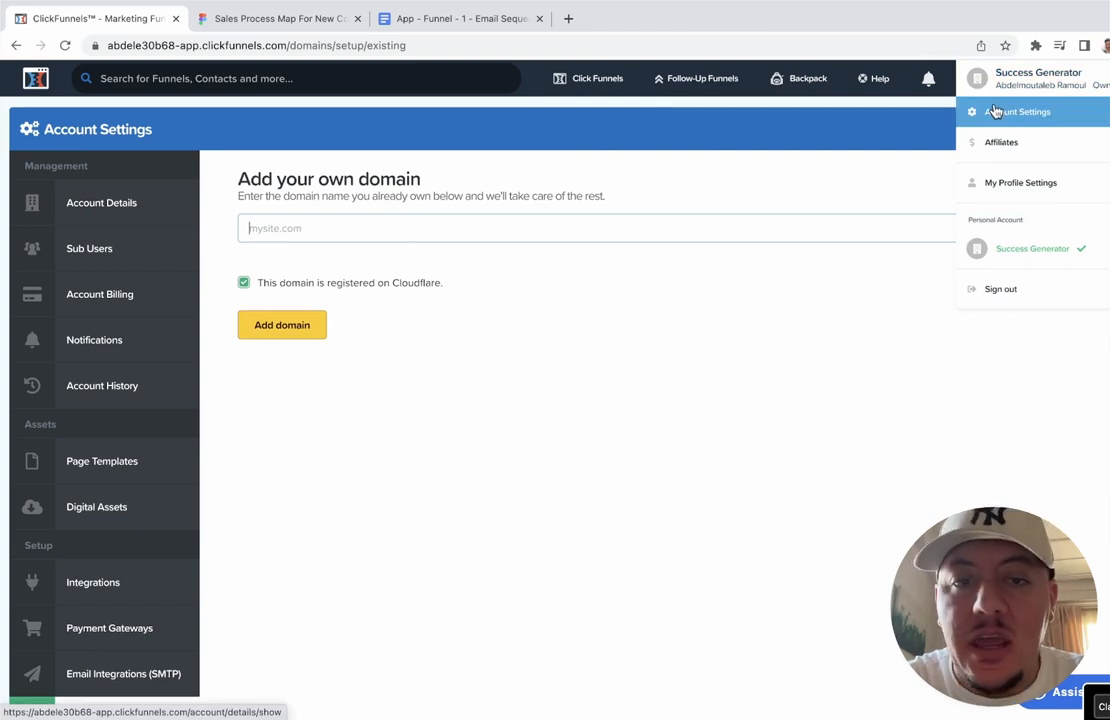
scroll(489, 334, "down", 3)
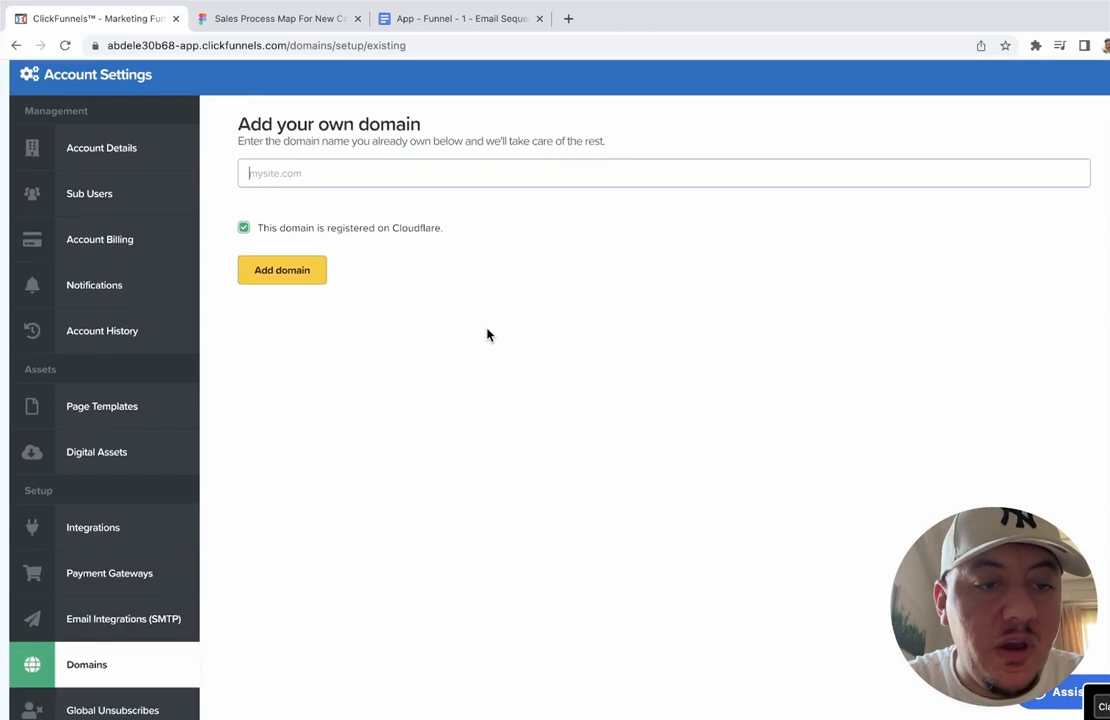
left_click(90, 575)
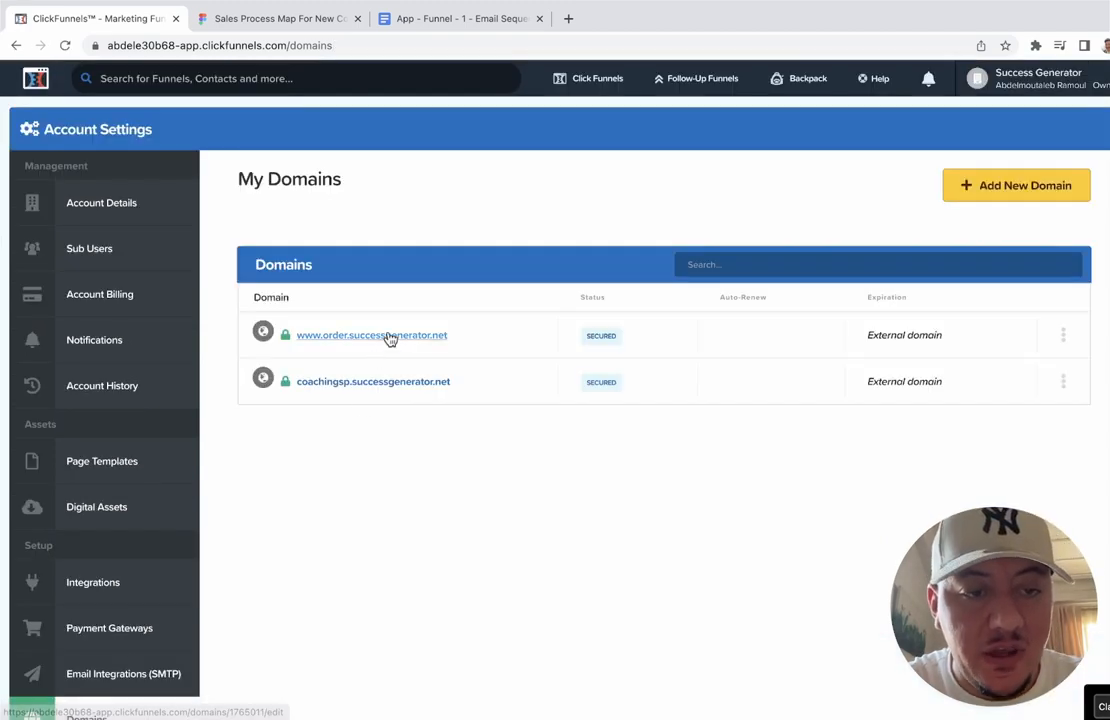
left_click(389, 337)
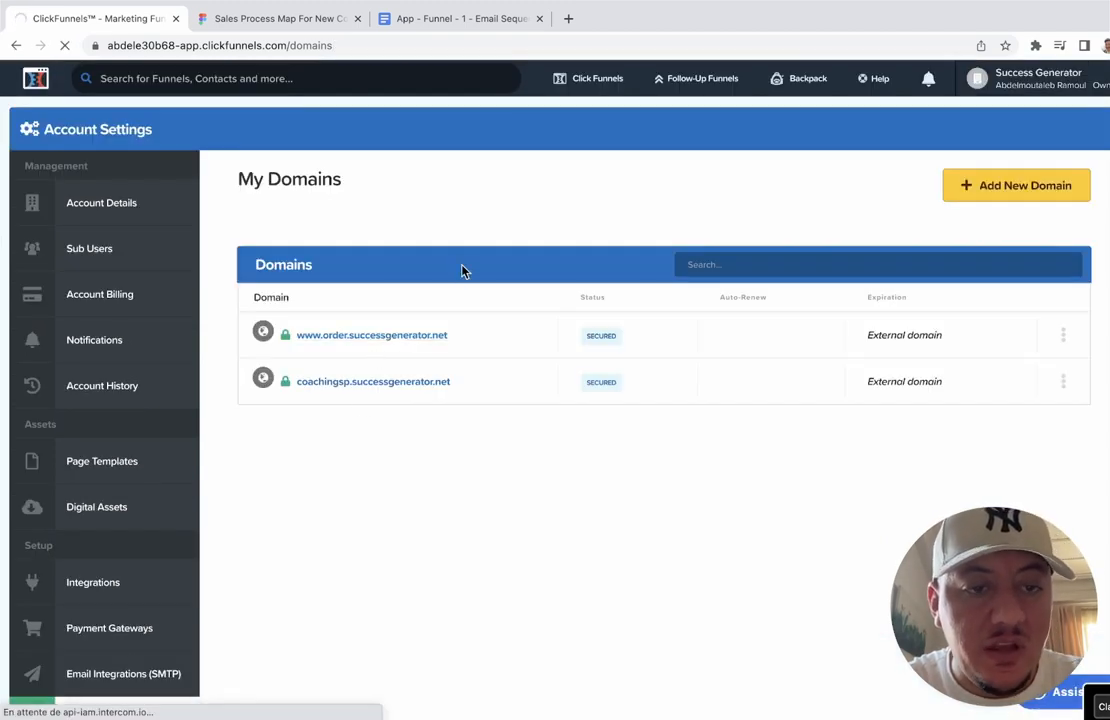
scroll(462, 270, "down", 3)
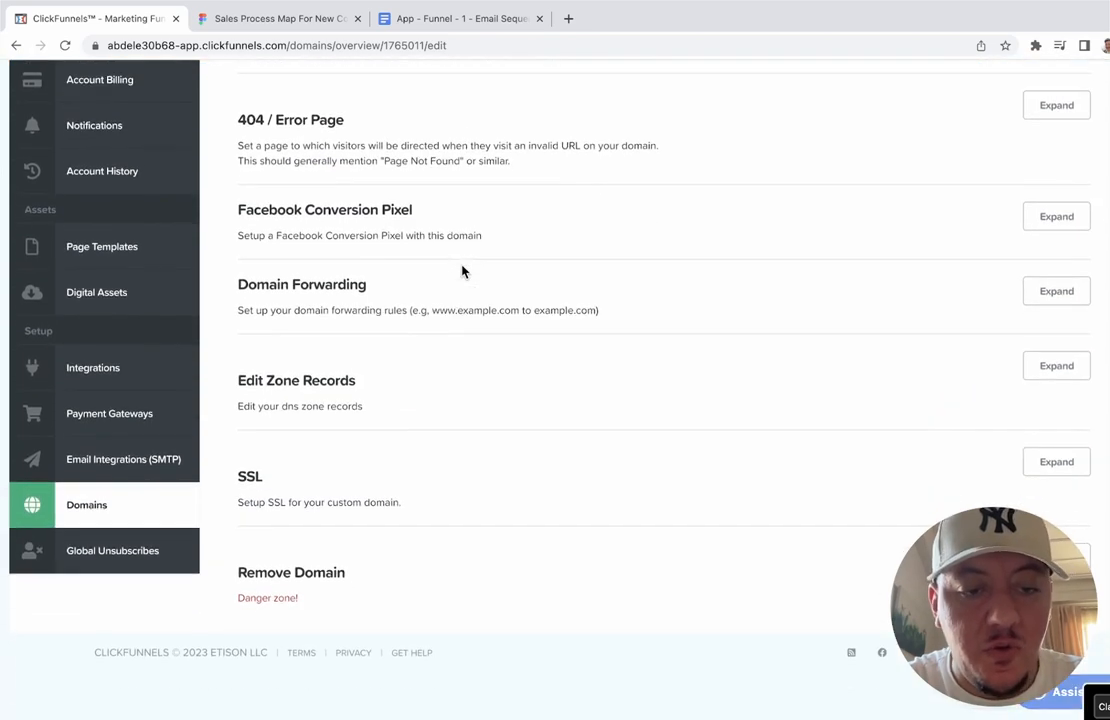
left_click(1052, 463)
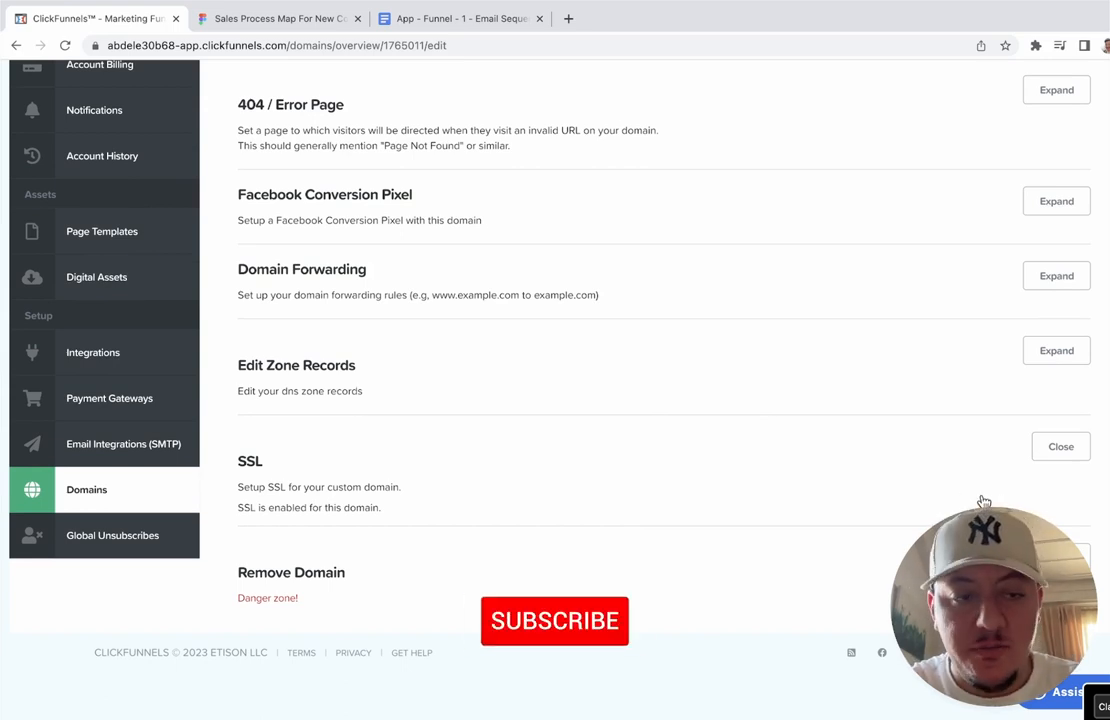
left_click(107, 490)
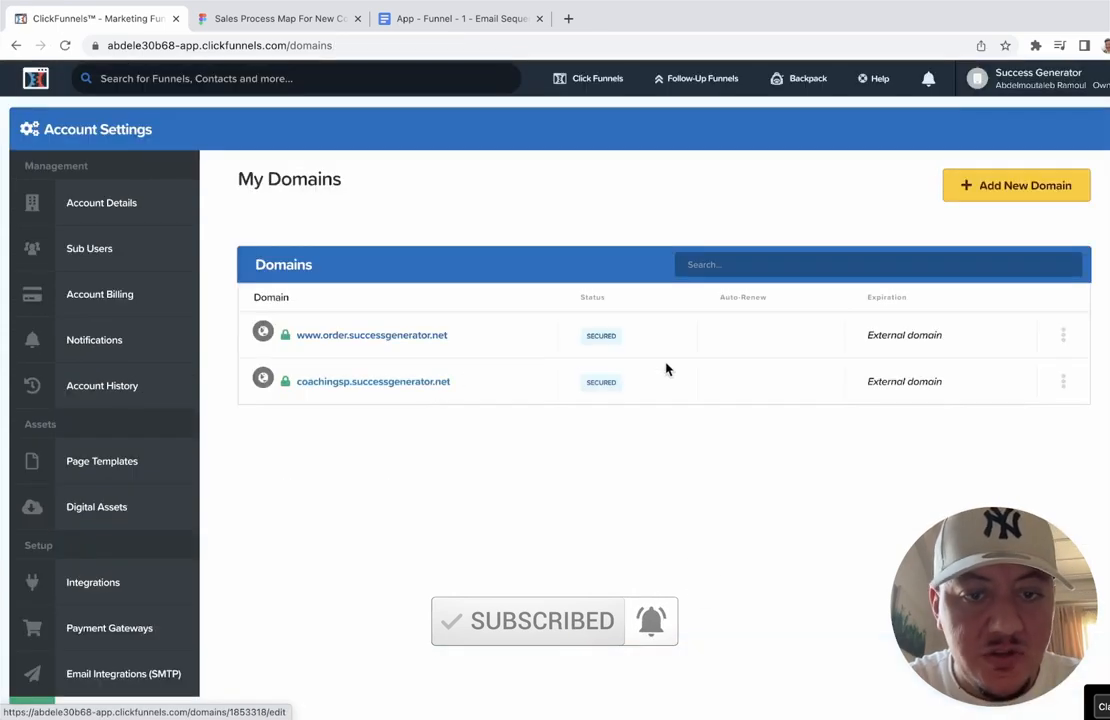
mouse_move(587, 336)
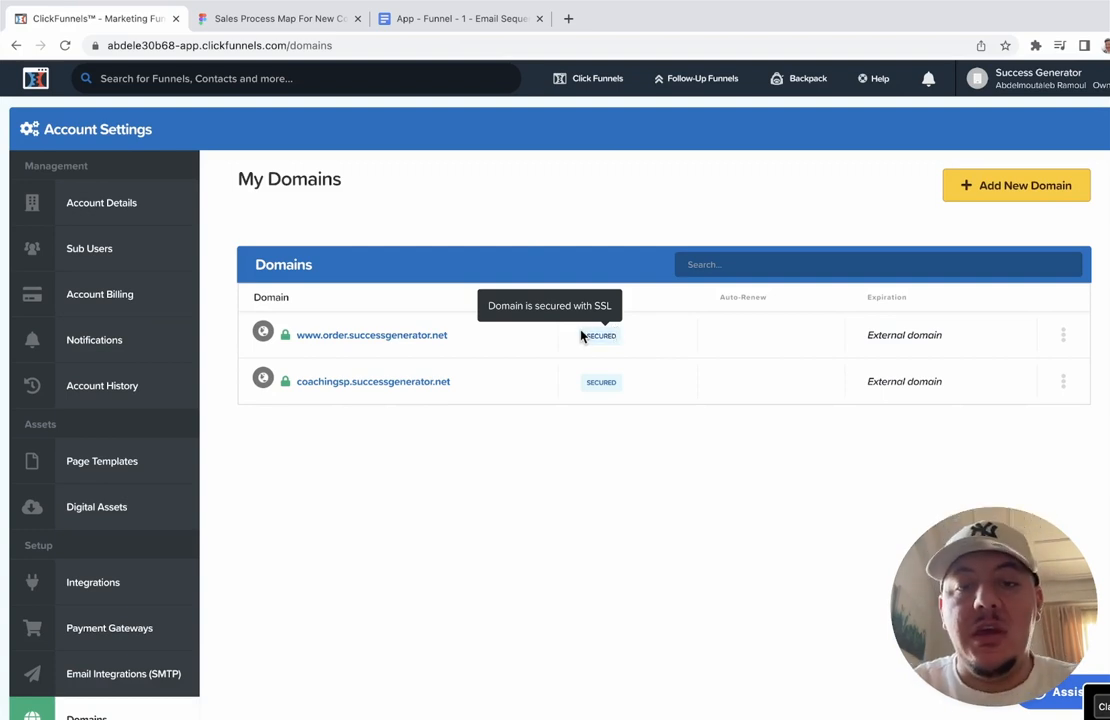
mouse_move(617, 92)
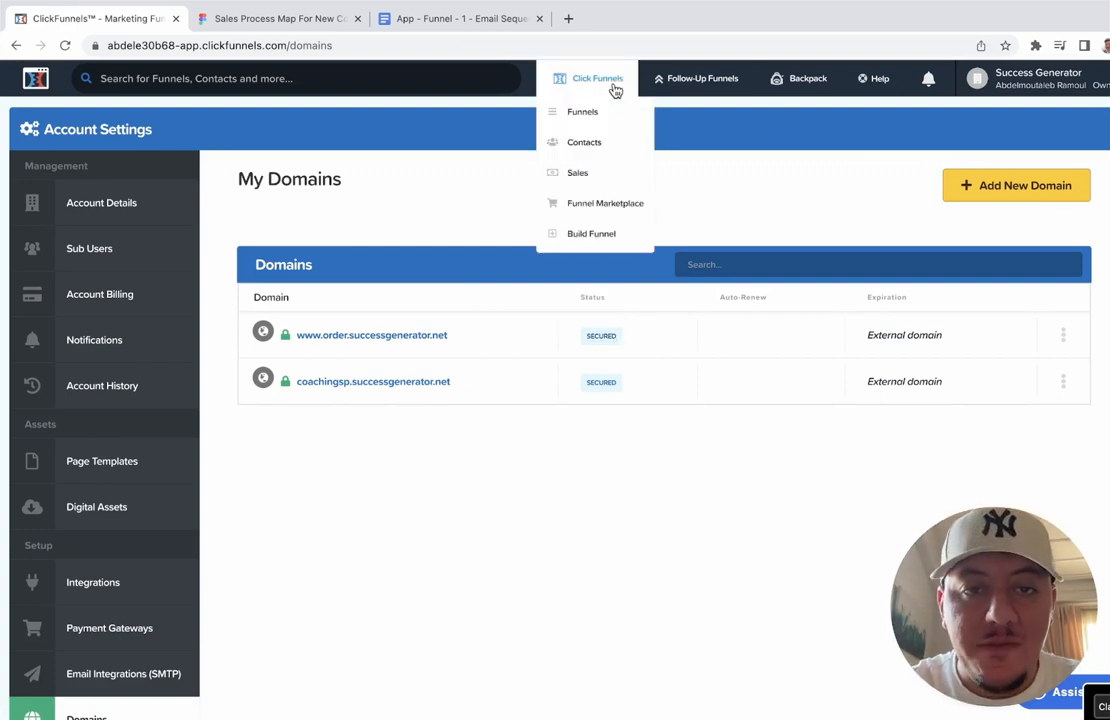
left_click(600, 112)
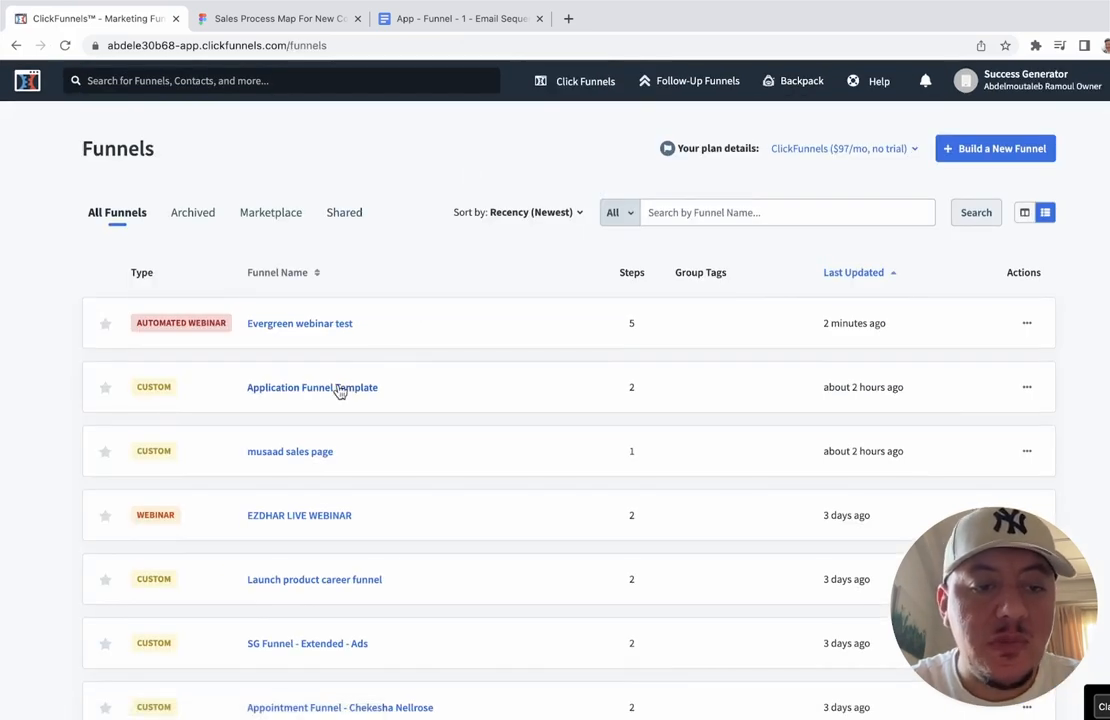
left_click(340, 389)
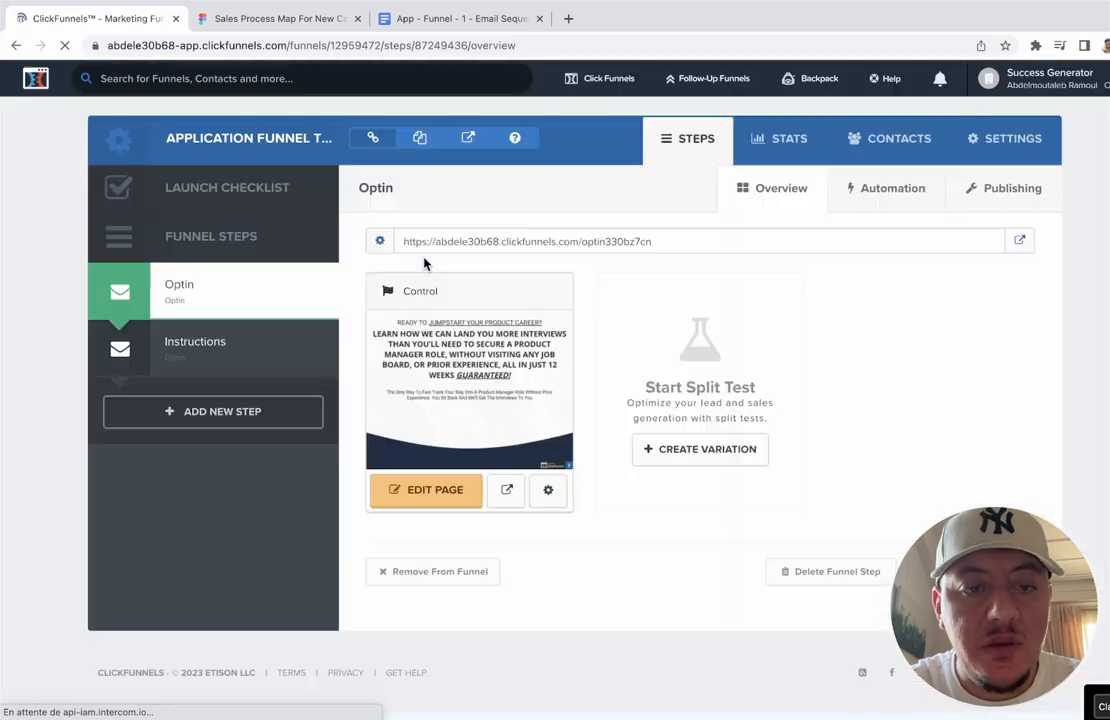
left_click(1012, 150)
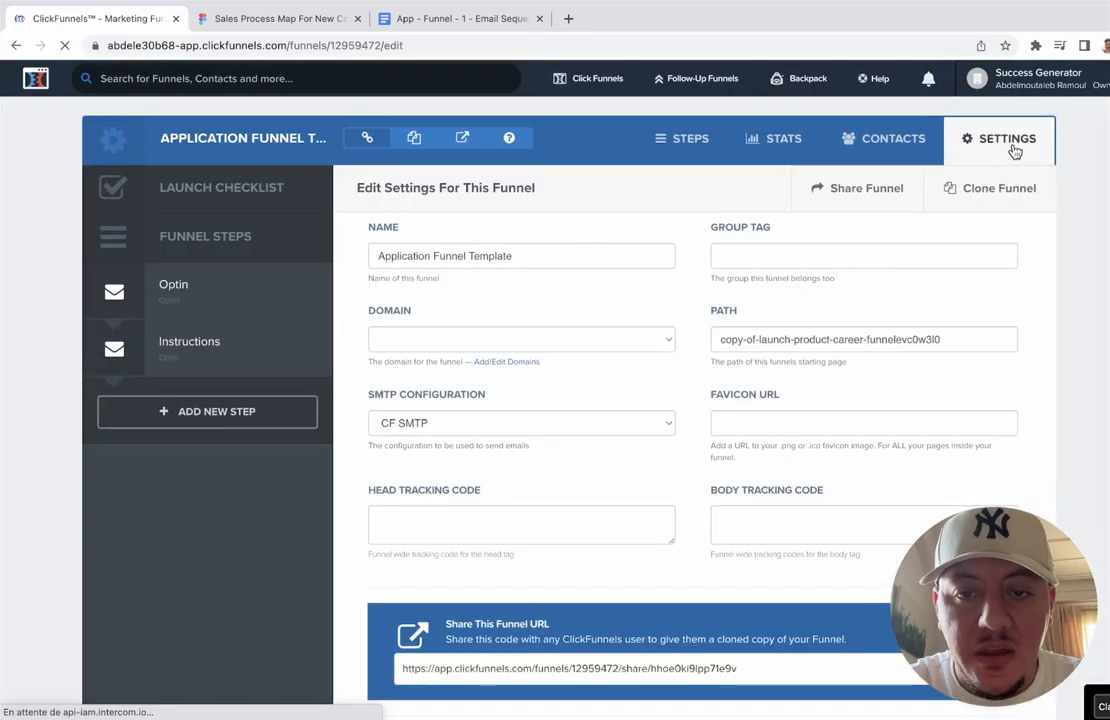
left_click(666, 341)
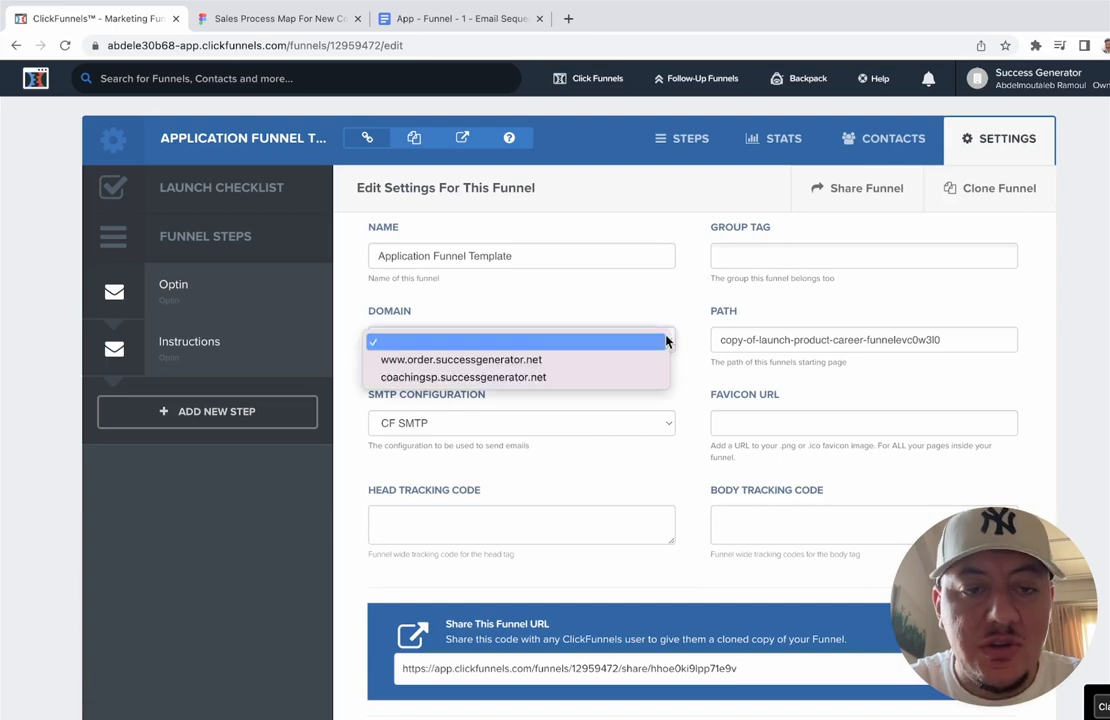
left_click(556, 362)
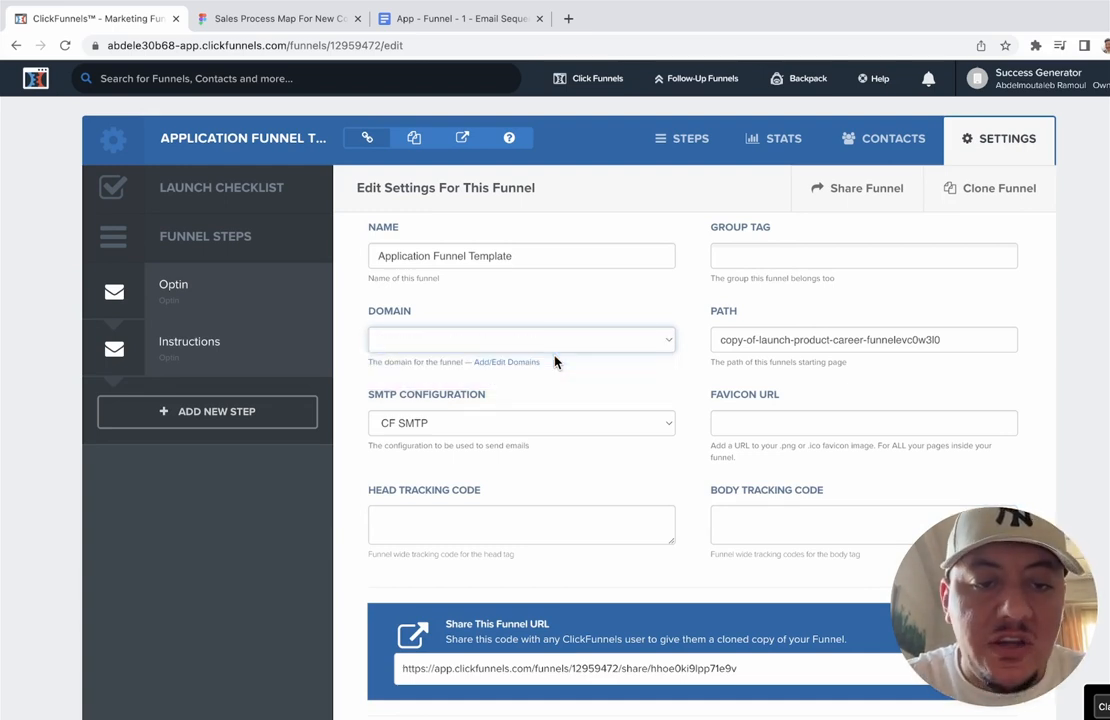
left_click(612, 340)
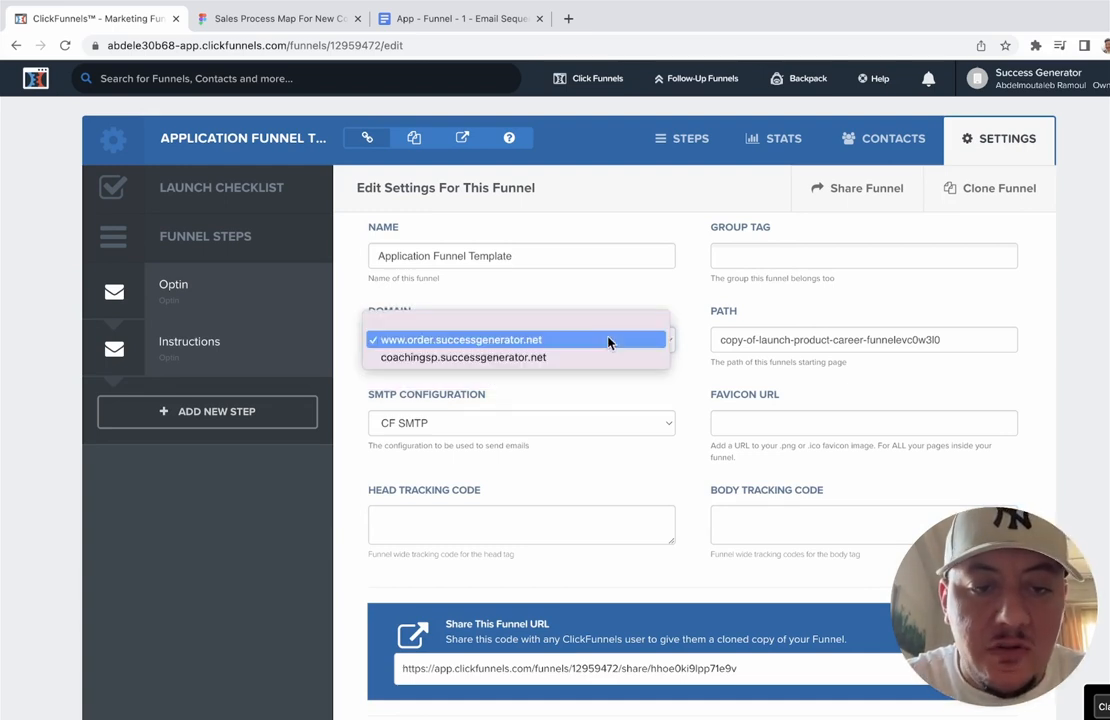
left_click(545, 342)
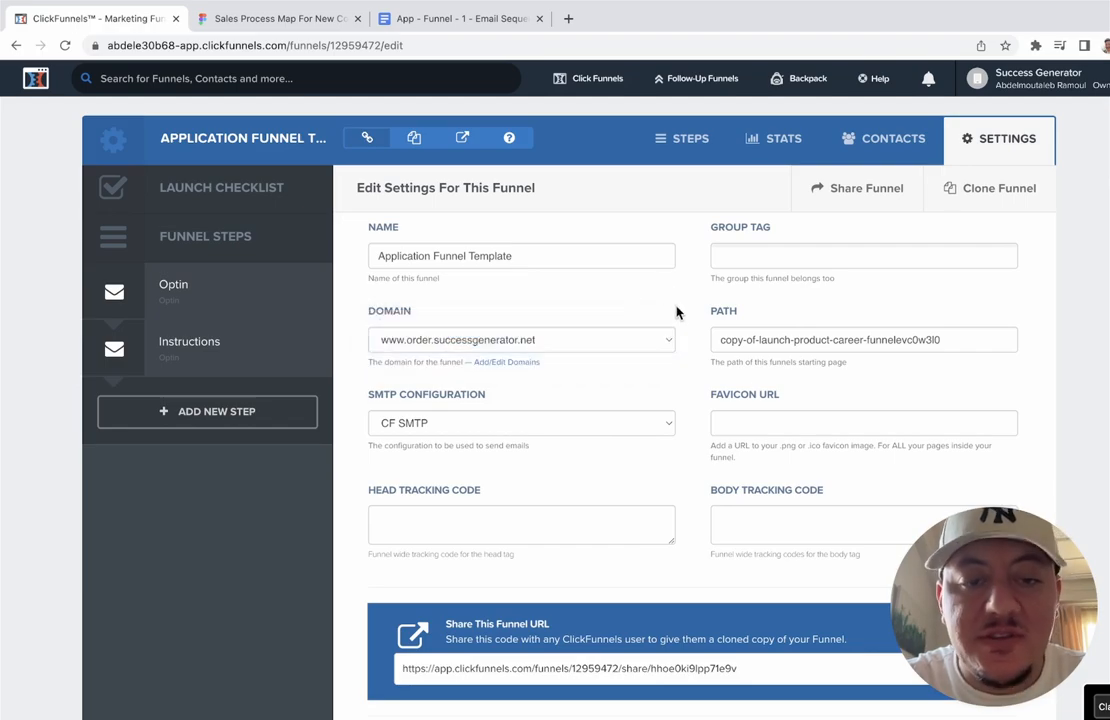
scroll(676, 313, "down", 20)
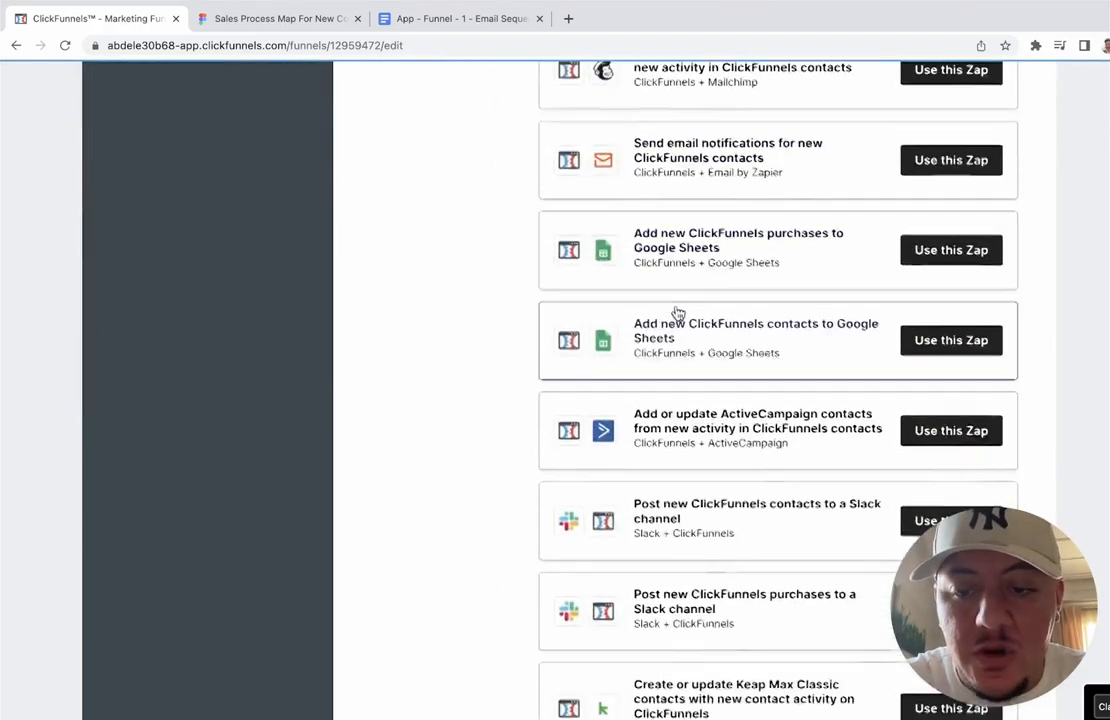
scroll(676, 313, "down", 2)
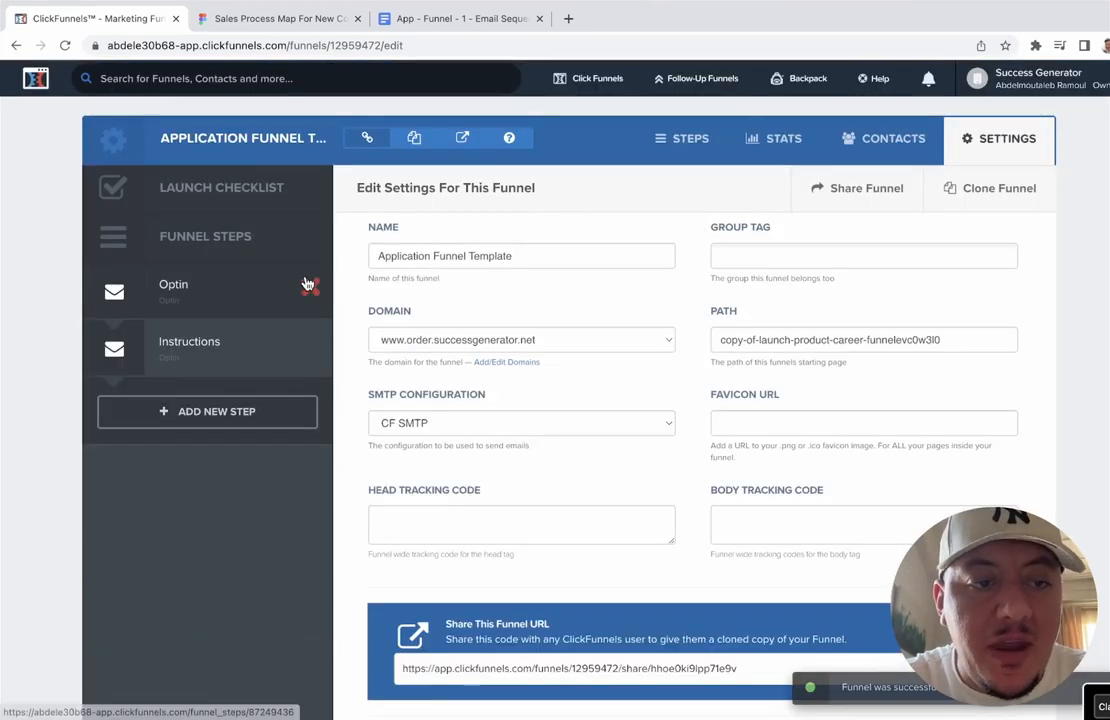
left_click(308, 283)
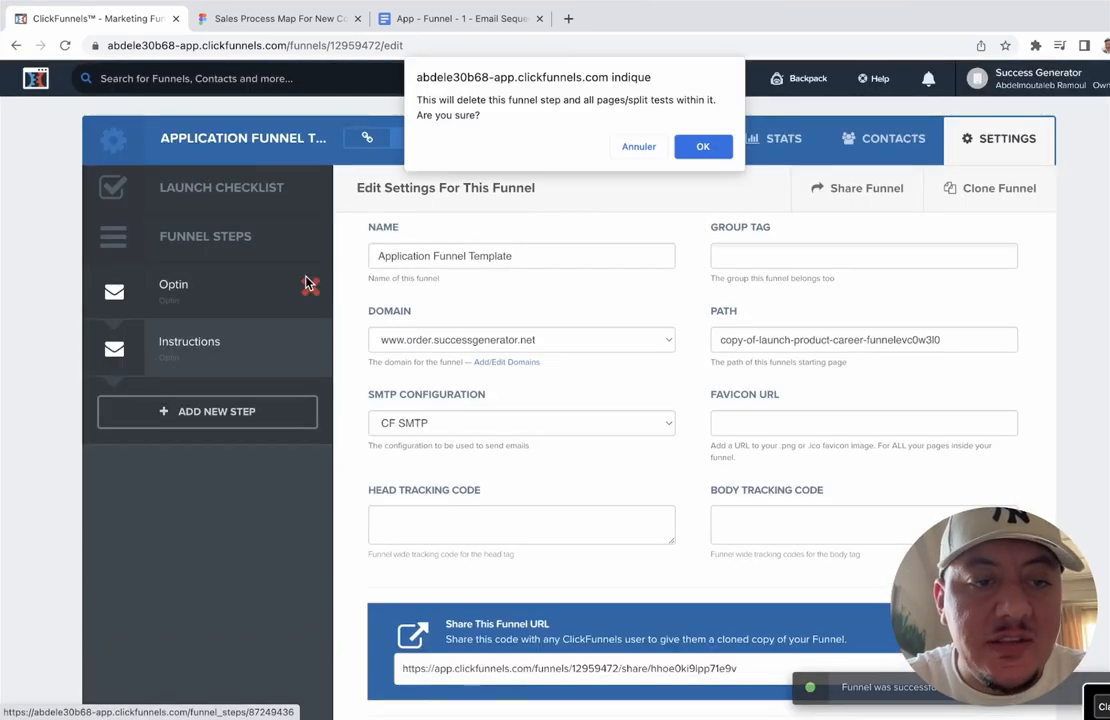
left_click(638, 146)
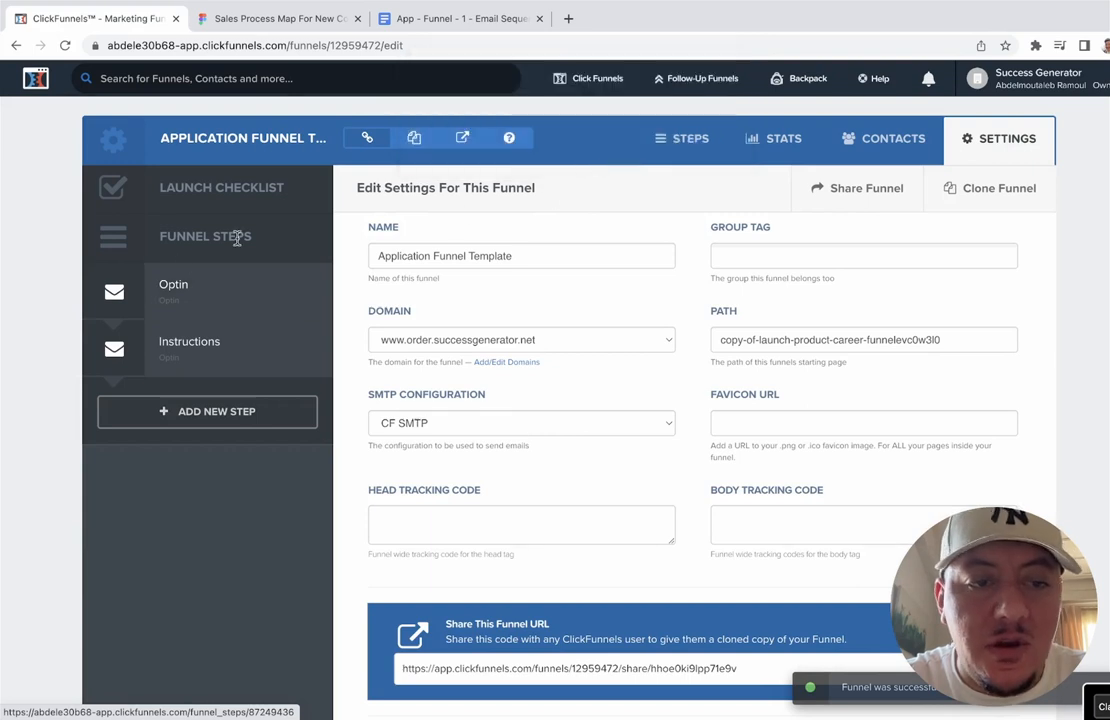
left_click(177, 287)
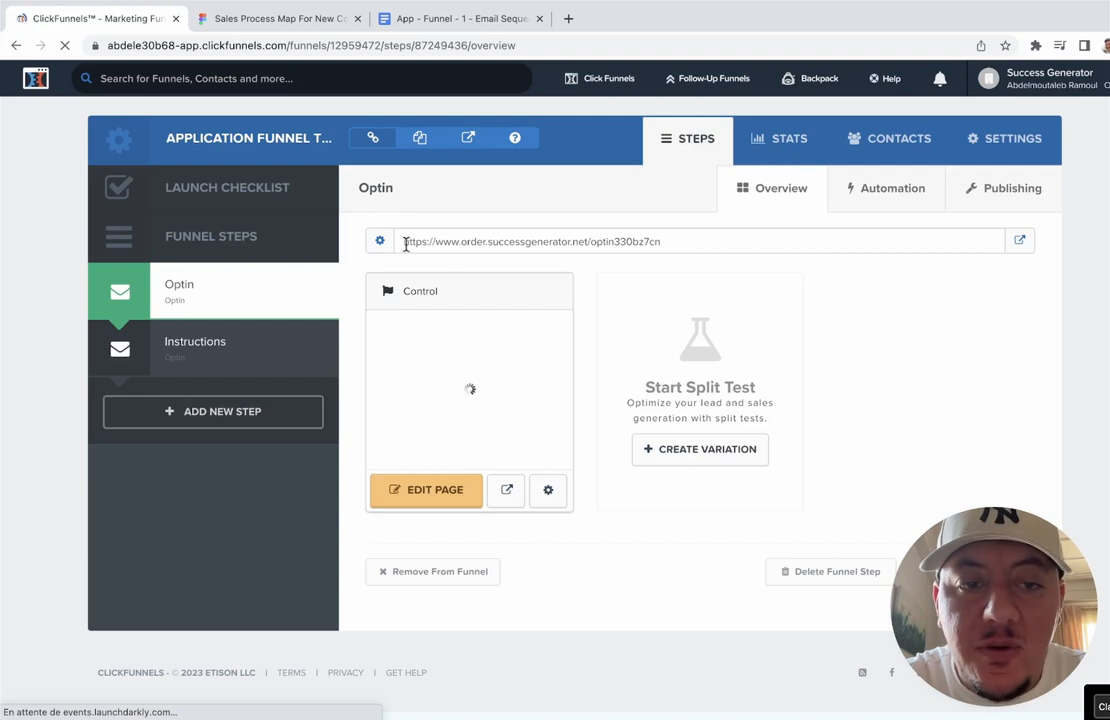
left_click_drag(403, 242, 658, 241)
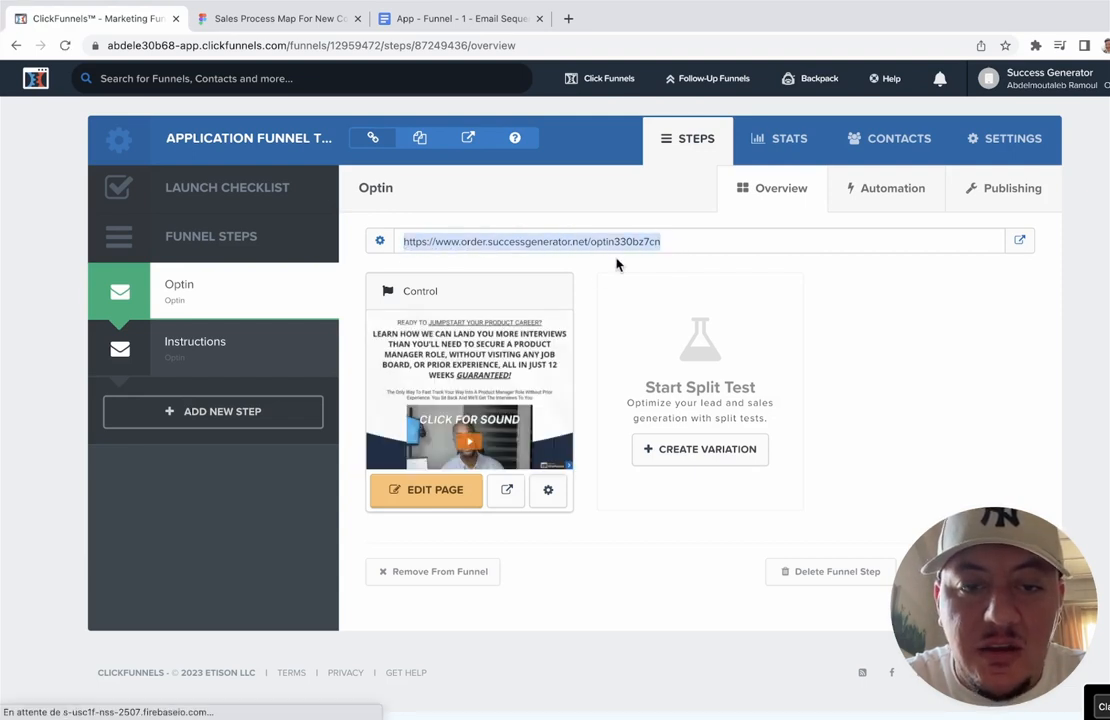
left_click(579, 294)
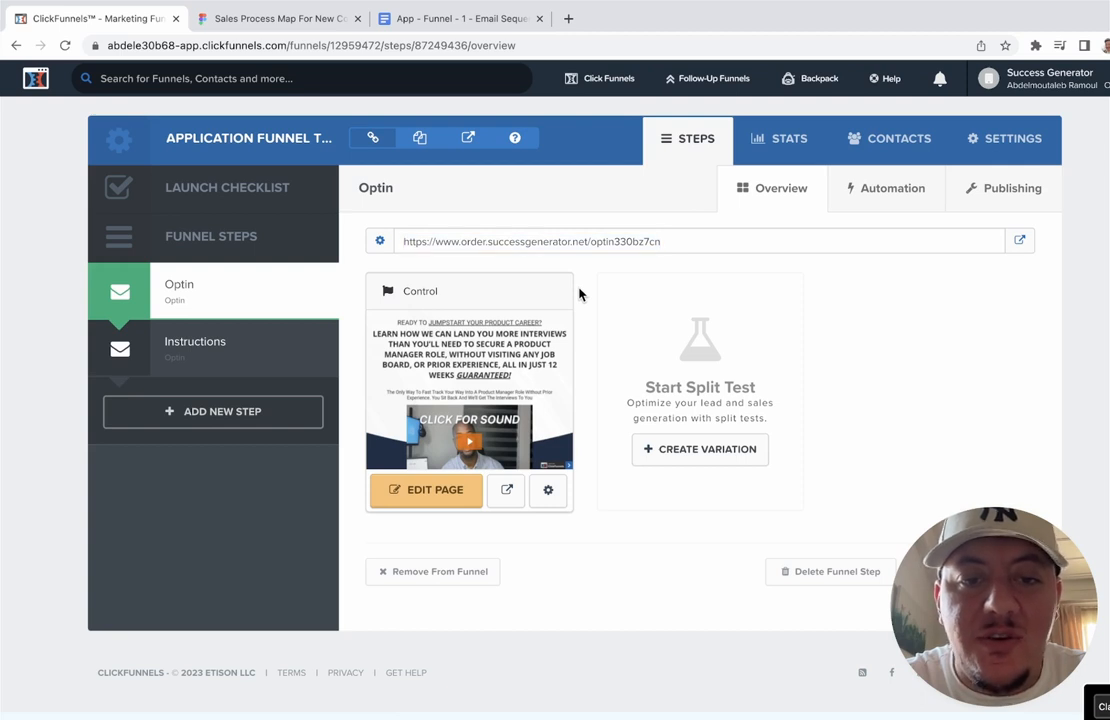
left_click_drag(662, 242, 406, 241)
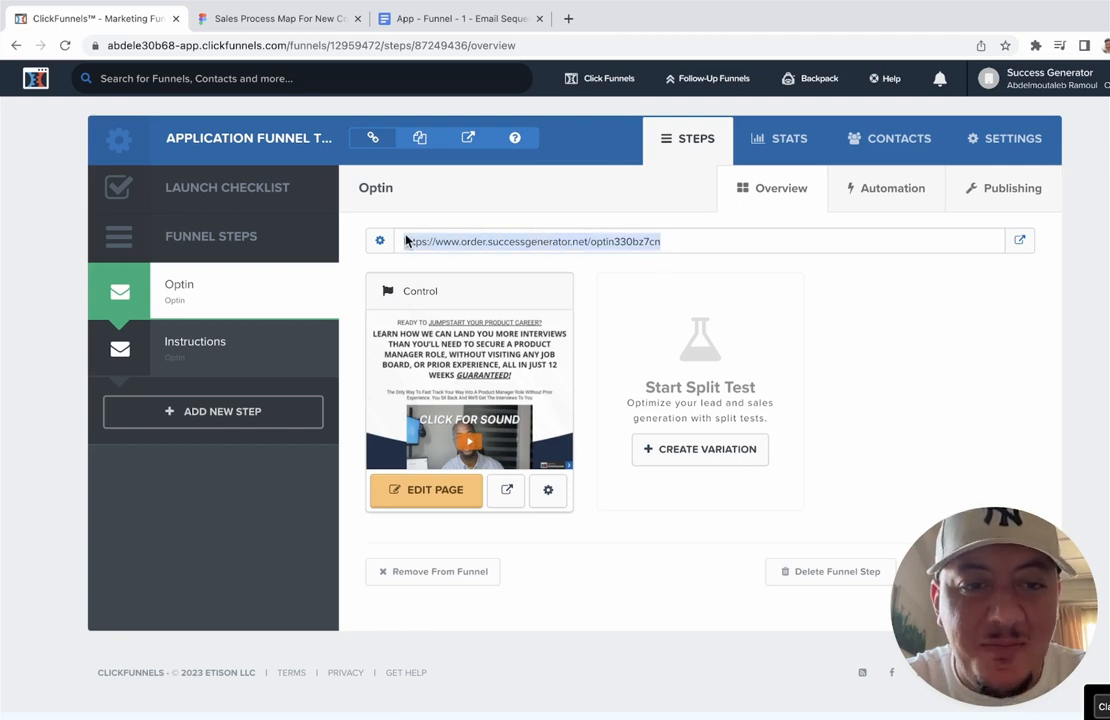
left_click(407, 239)
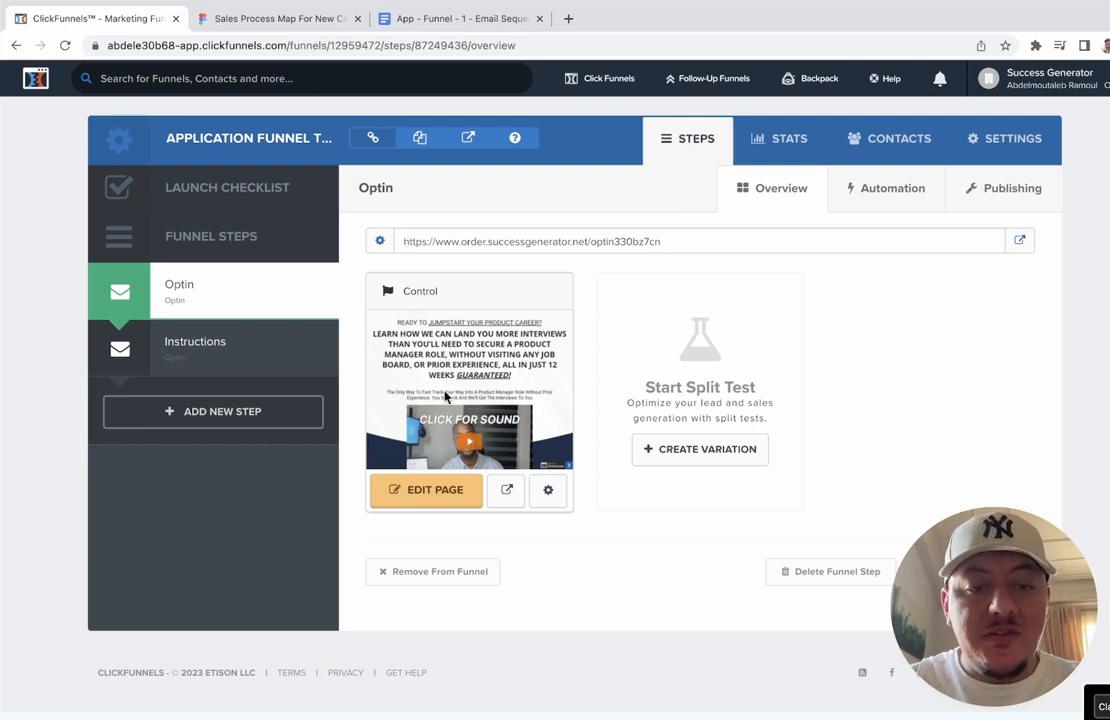
Step: Open the Optin page editor, preview it in a new tab, and launch the application popup
left_click(448, 490)
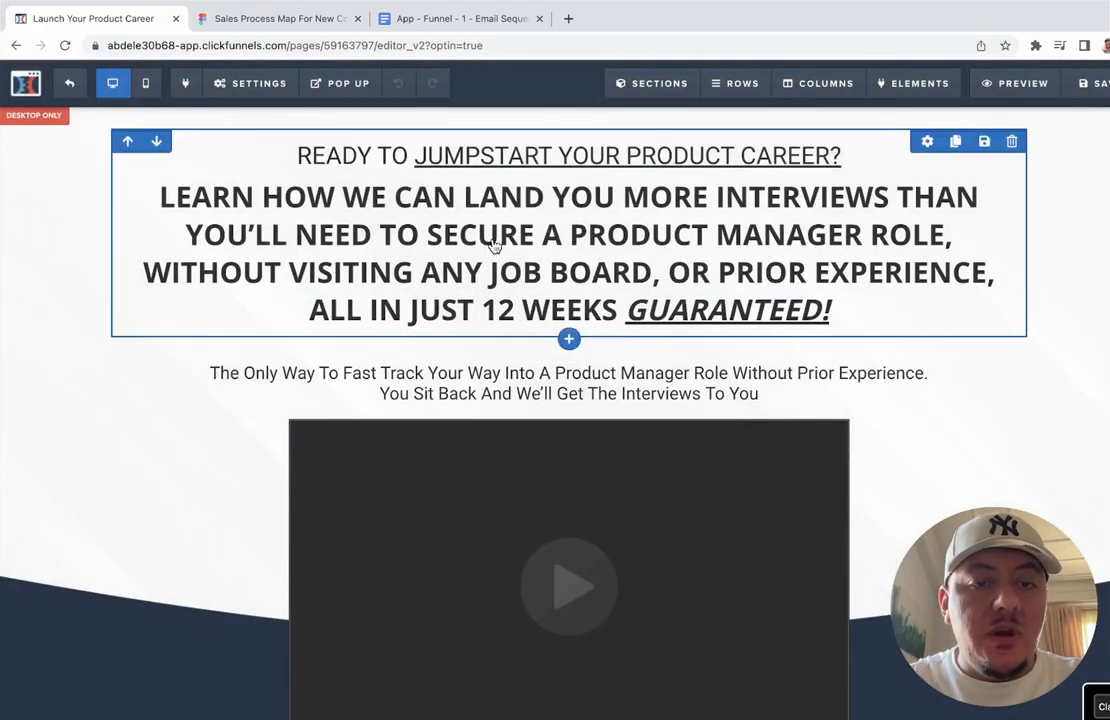
scroll(493, 245, "down", 4)
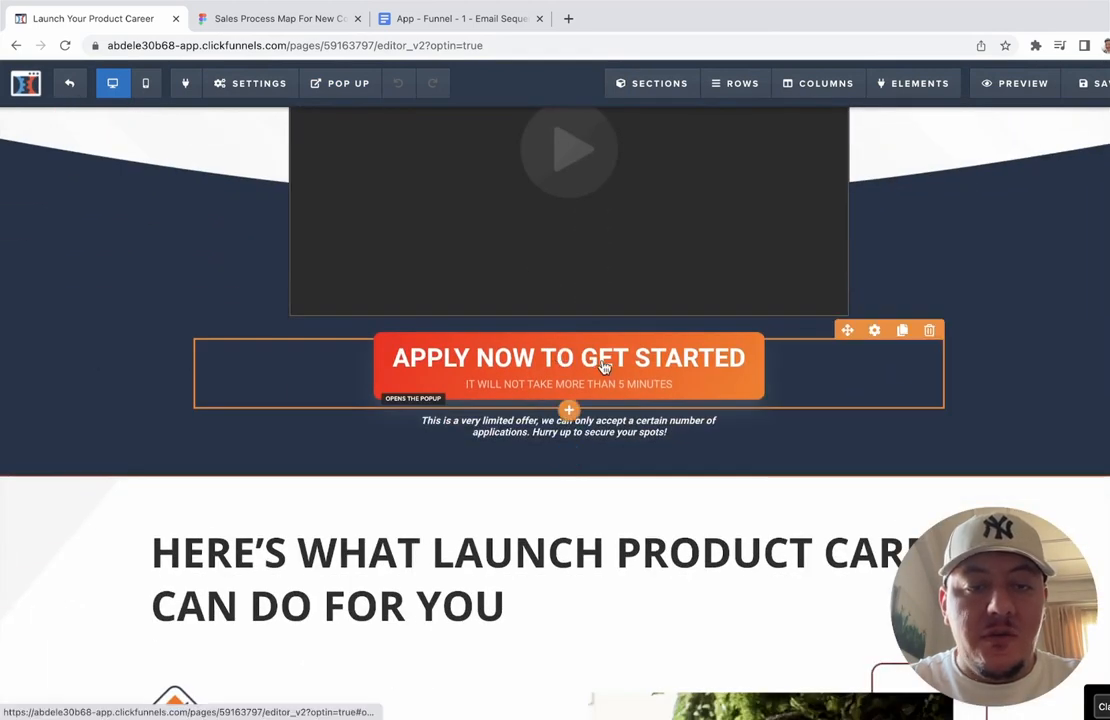
scroll(820, 220, "up", 3)
left_click(1015, 86)
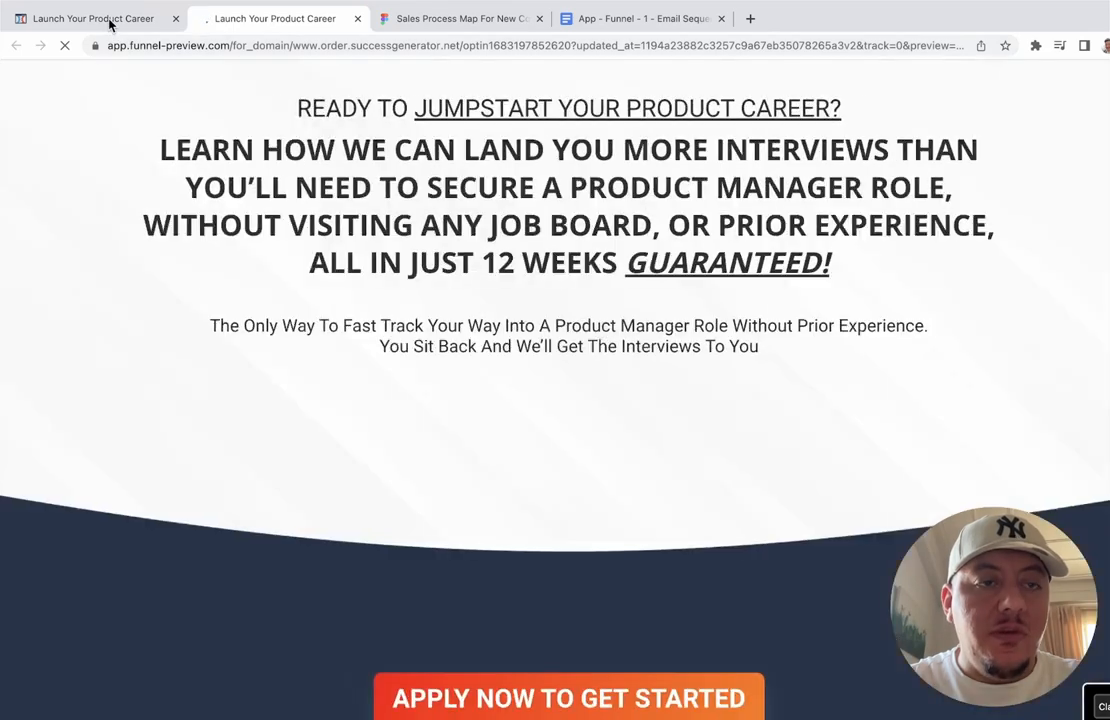
scroll(201, 424, "down", 2)
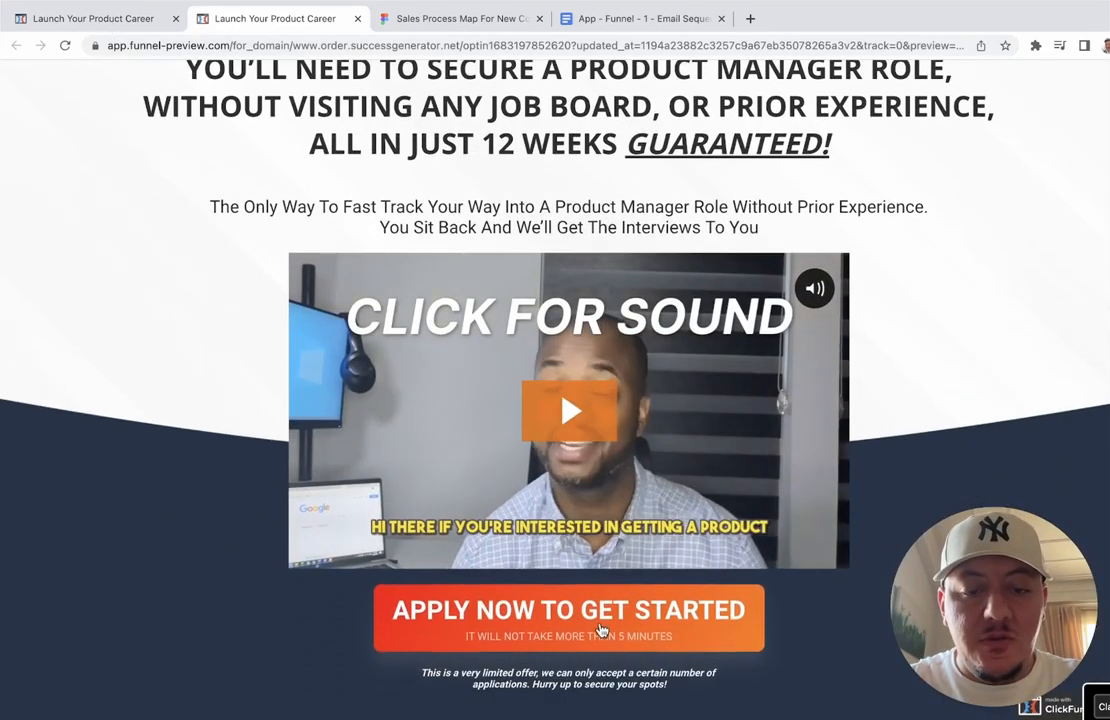
left_click(602, 630)
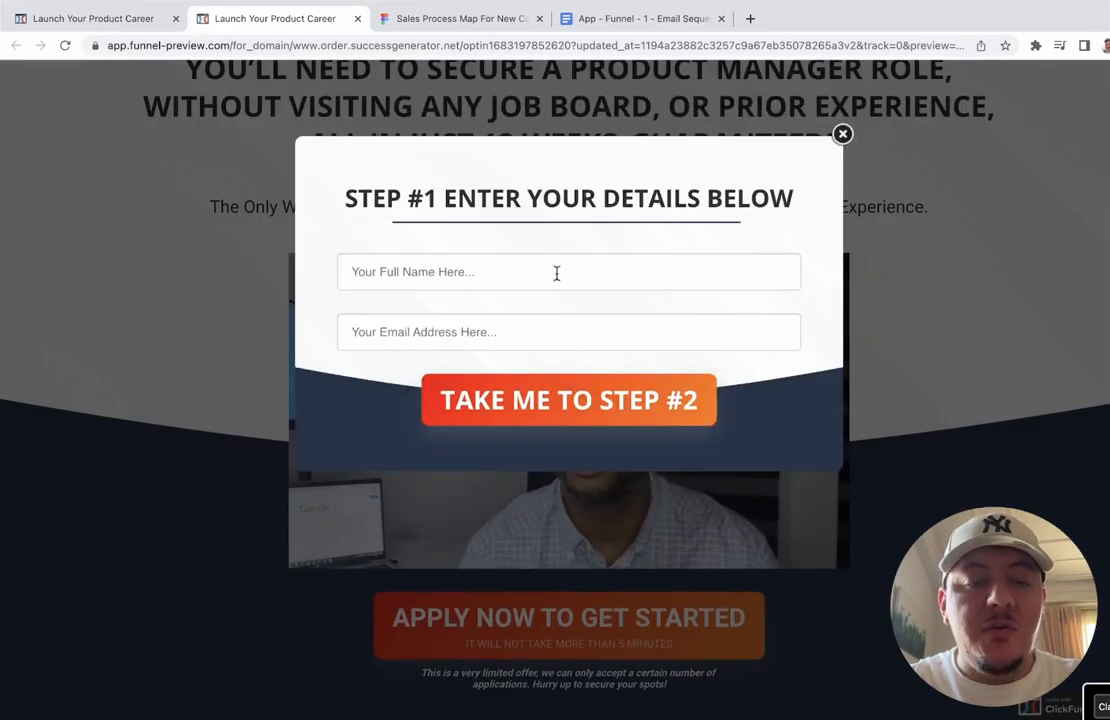
Step: Test the popup's Full Name field, dismissing autofill suggestions, then close the Step #1 popup
left_click(557, 272)
left_click(551, 198)
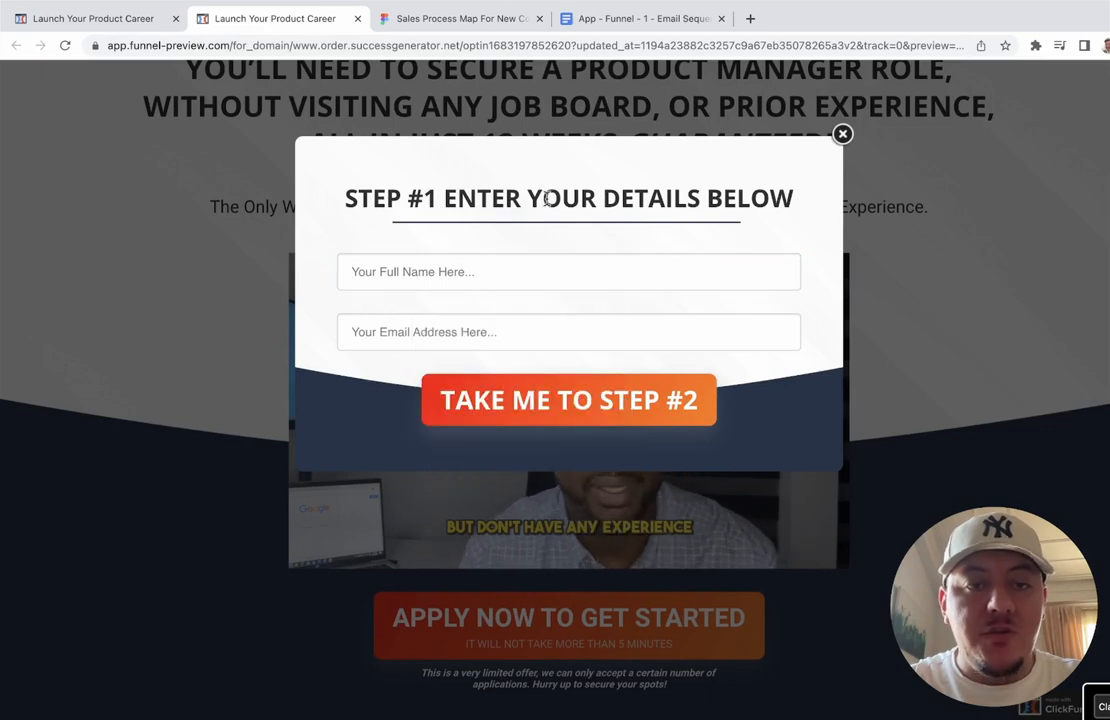
left_click(499, 278)
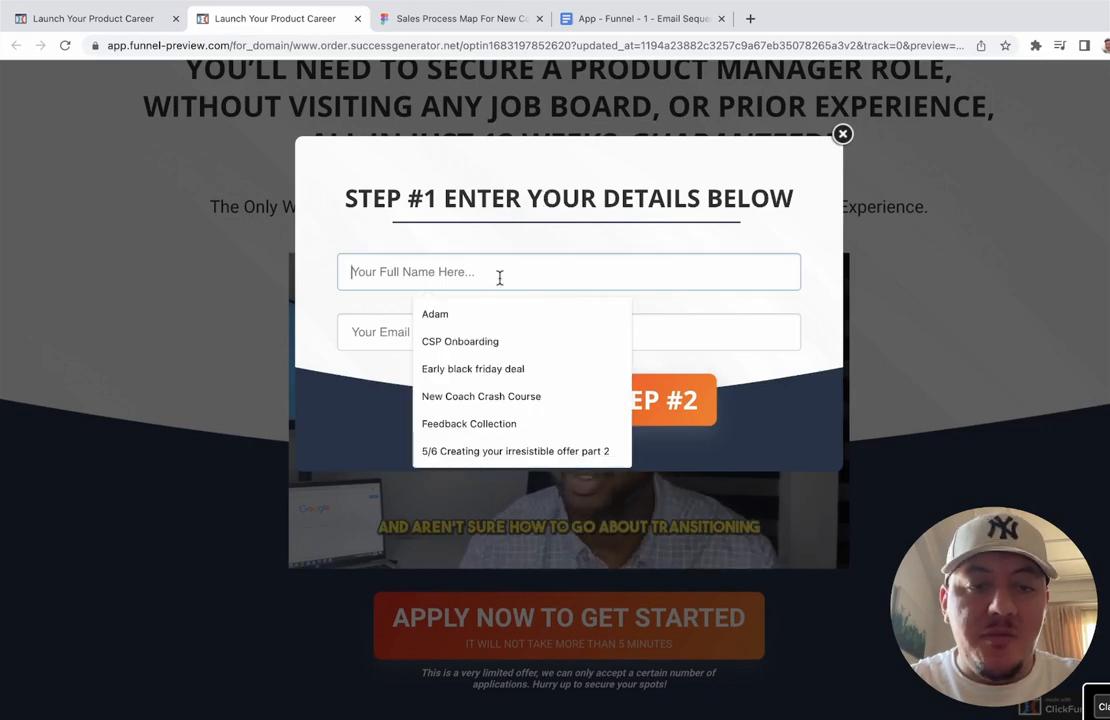
left_click(508, 184)
left_click(465, 263)
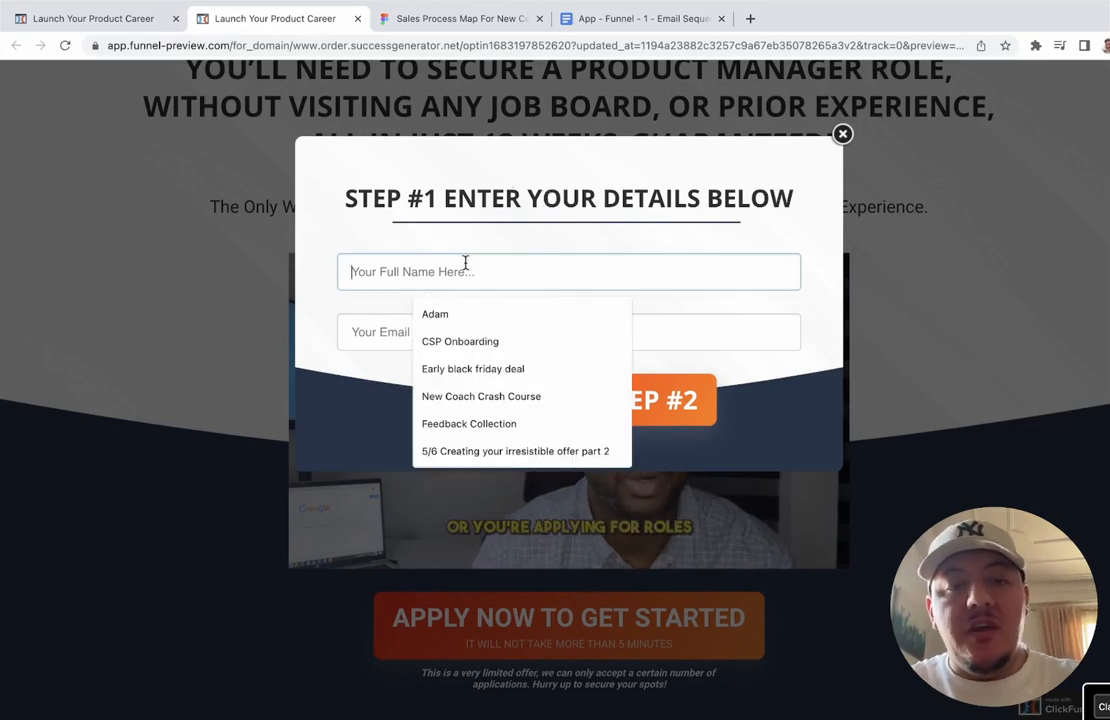
left_click(557, 195)
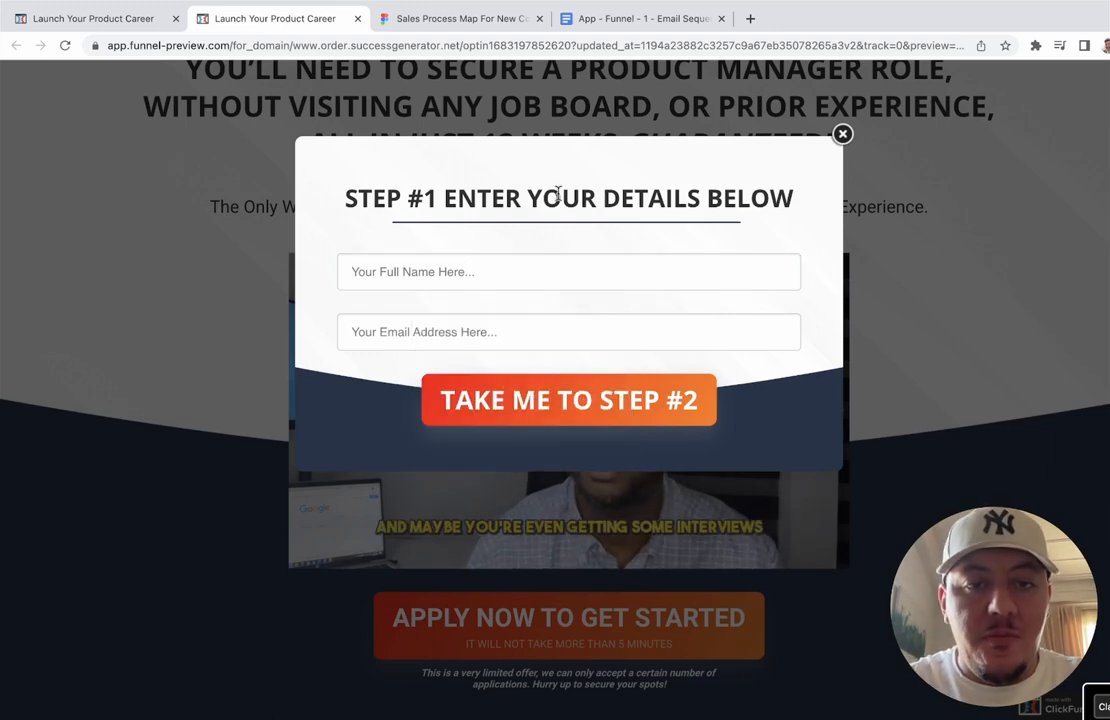
left_click(531, 286)
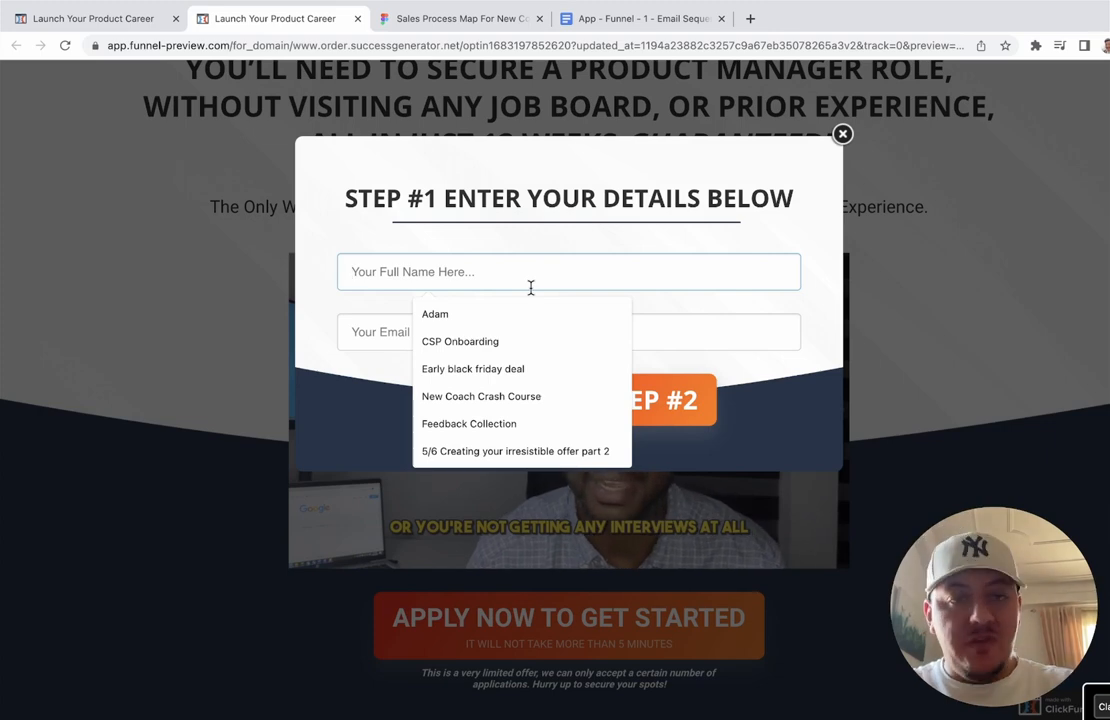
left_click(567, 205)
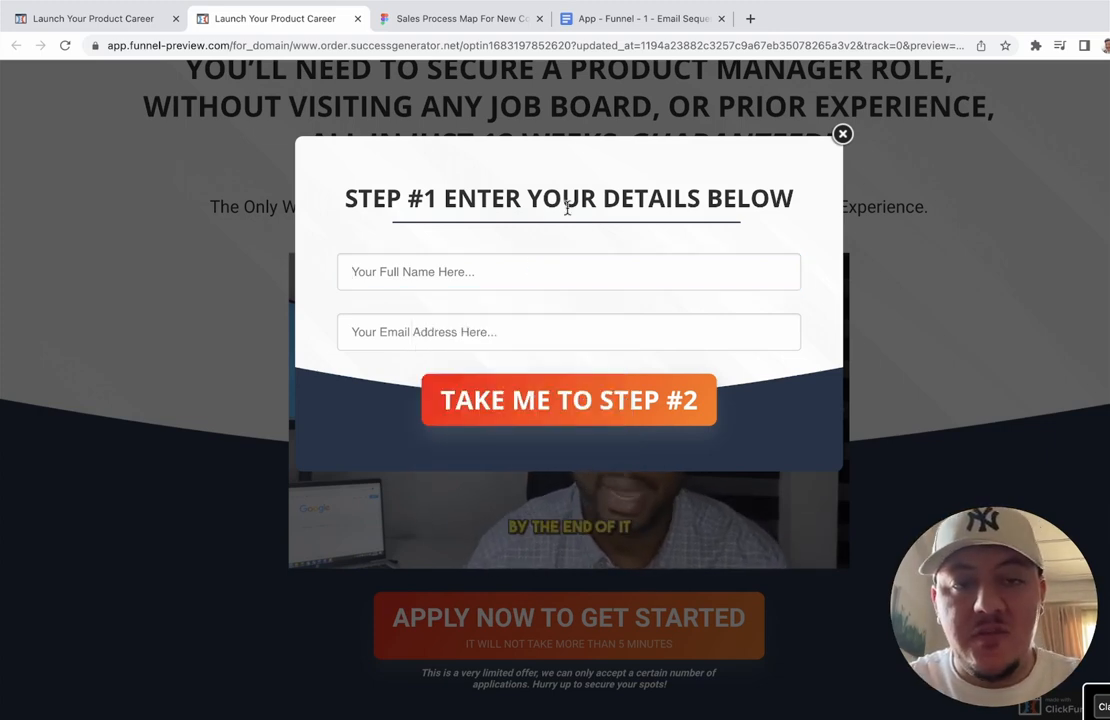
left_click(522, 281)
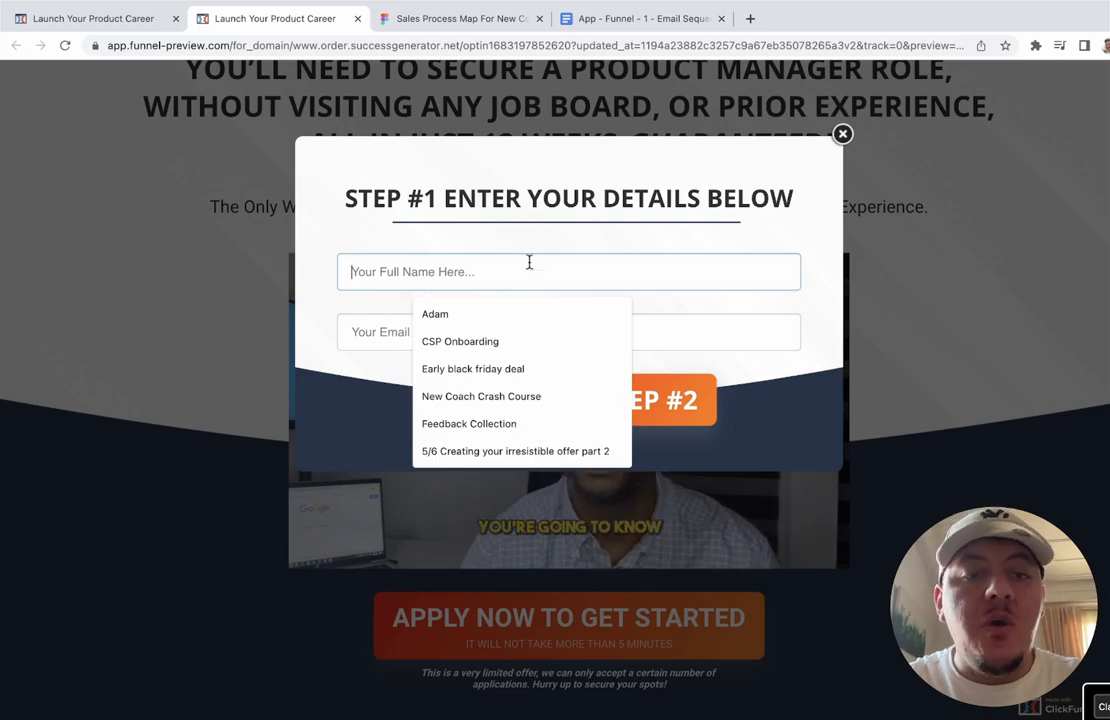
left_click(560, 229)
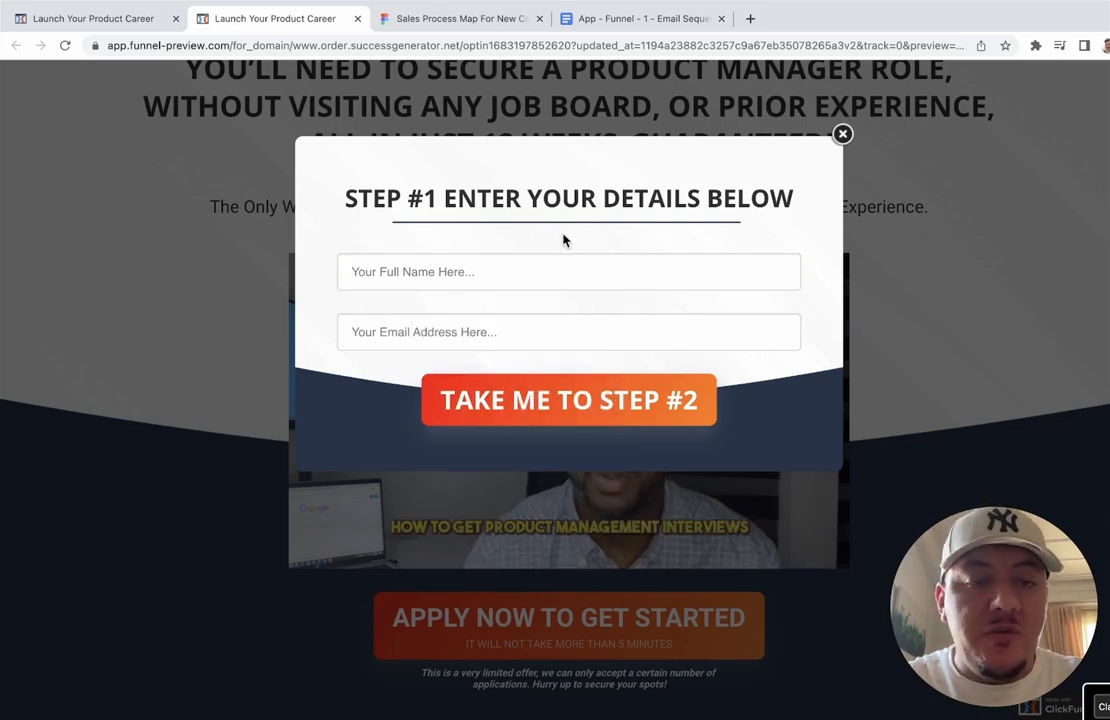
left_click(533, 275)
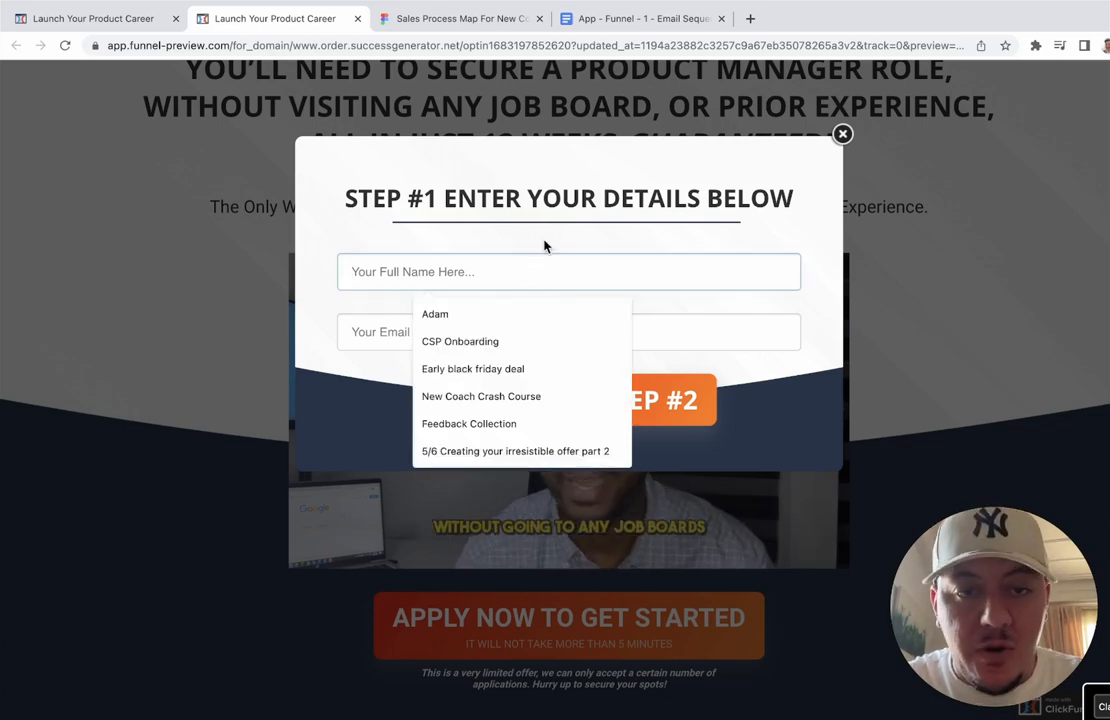
left_click(544, 246)
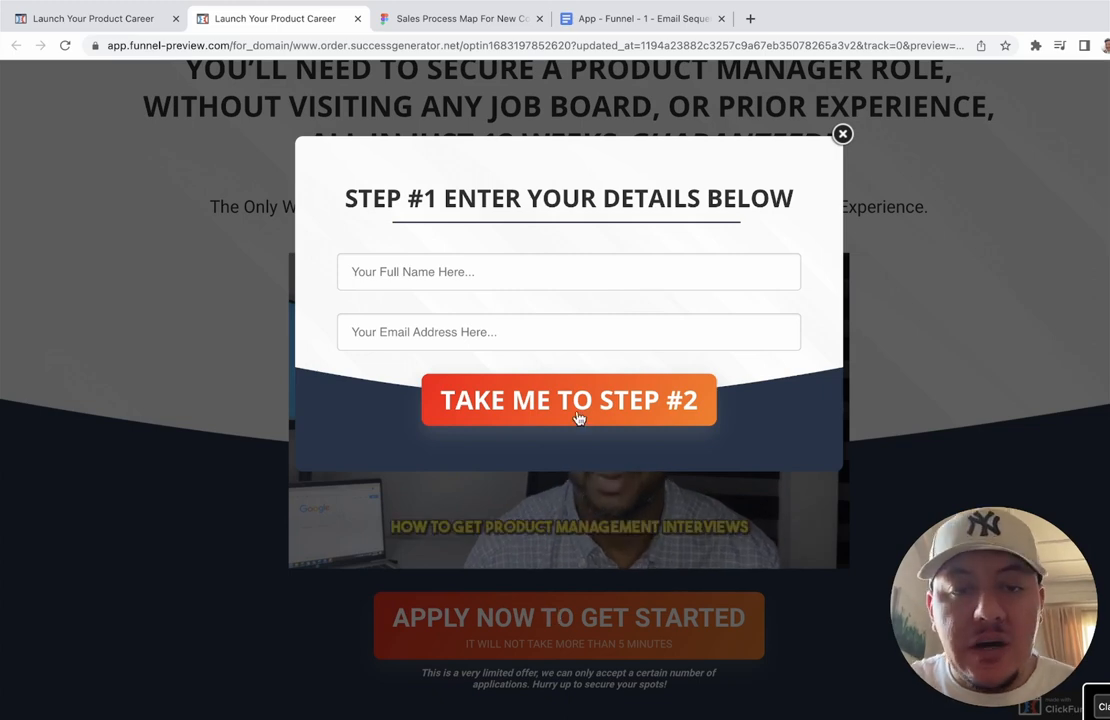
left_click(843, 135)
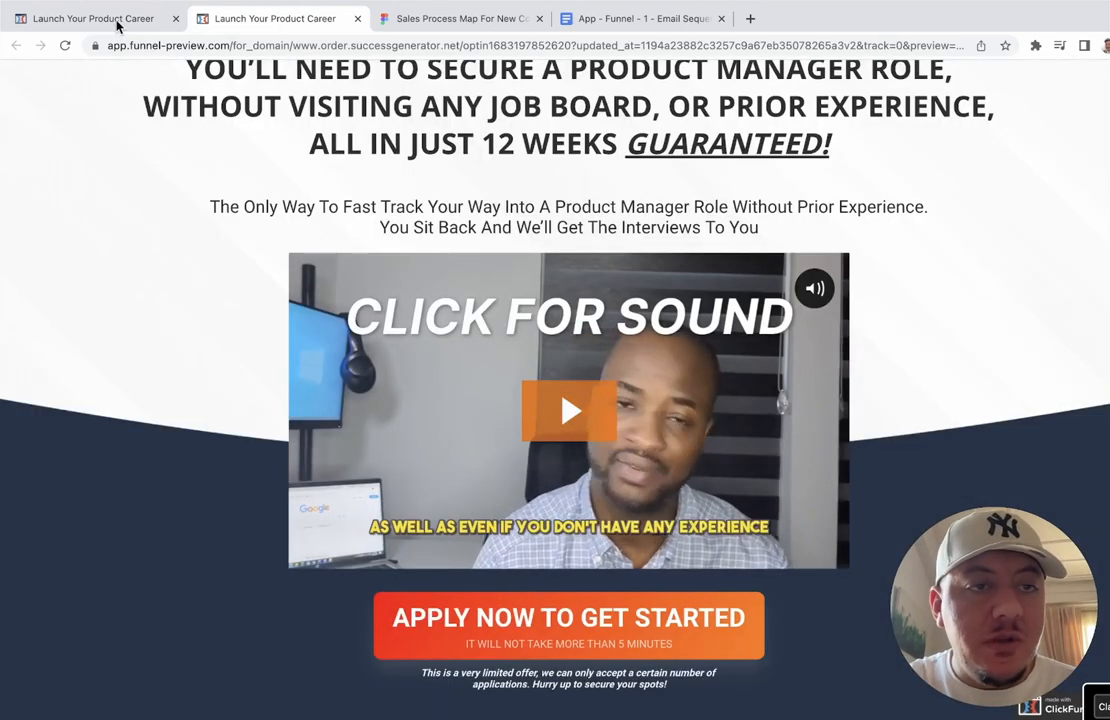
left_click(116, 24)
Step: Show the Step #1 popup, add a Phone Number input field, then delete it
left_click(325, 86)
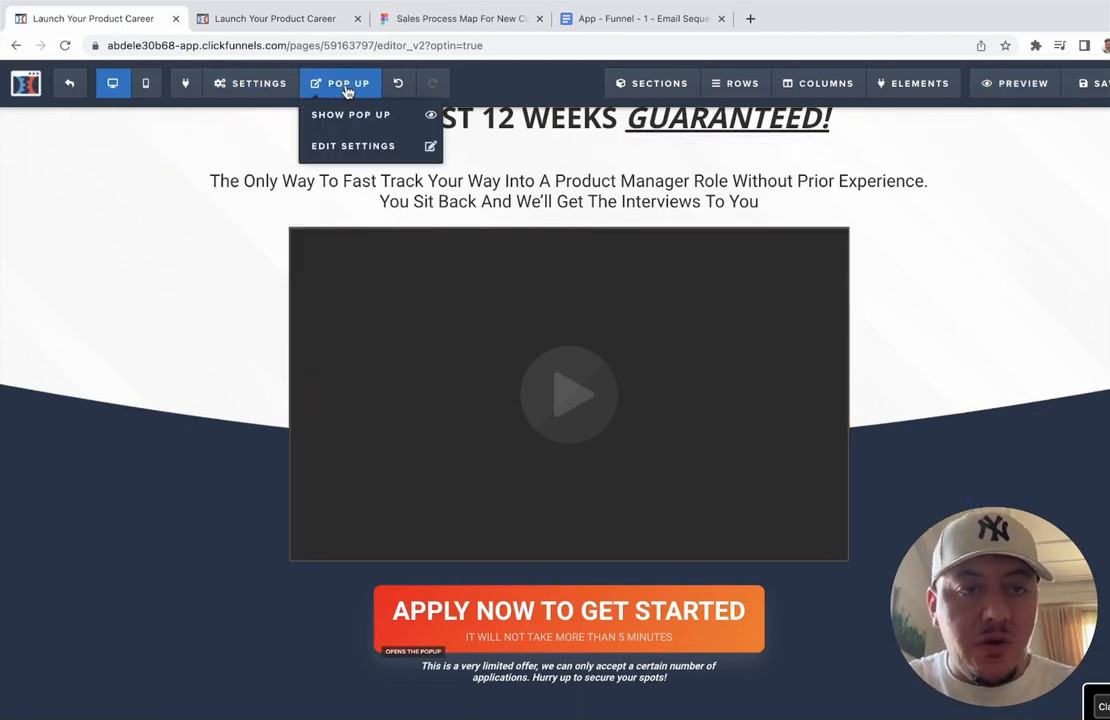
left_click(387, 122)
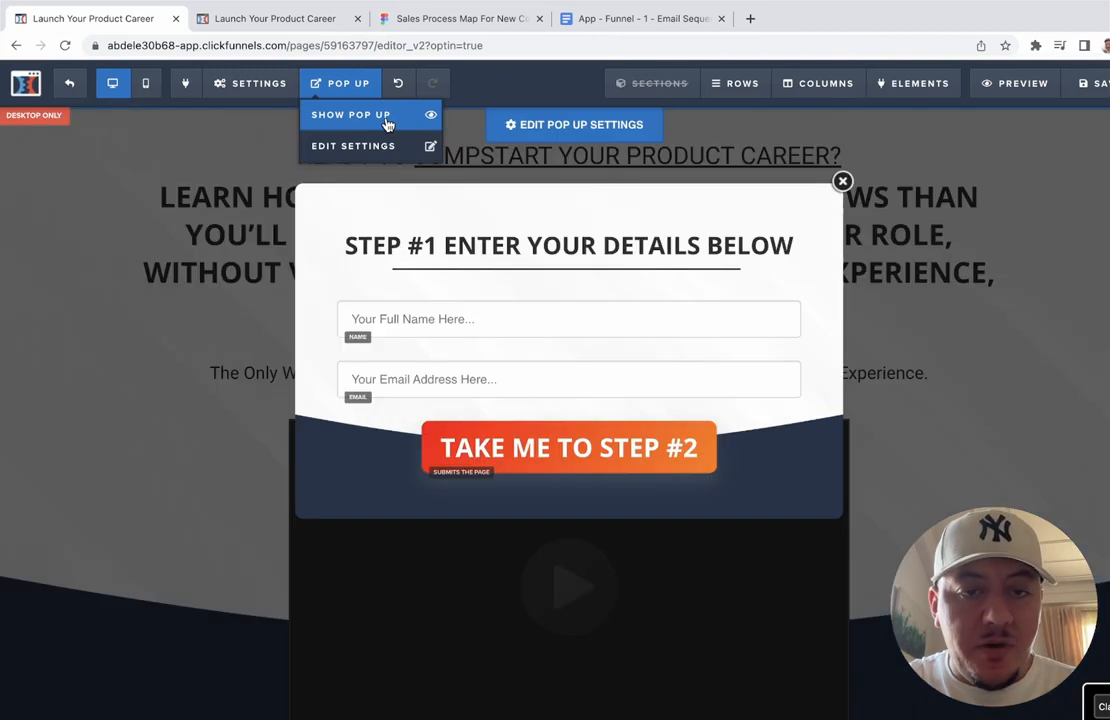
left_click(569, 341)
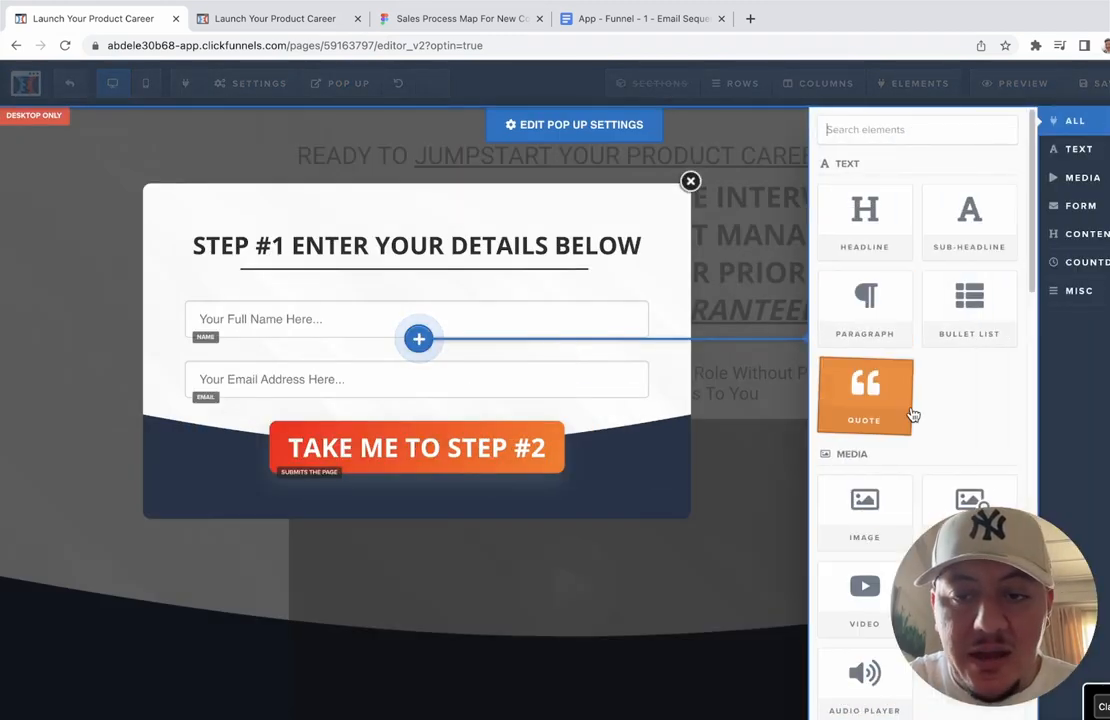
scroll(912, 415, "down", 6)
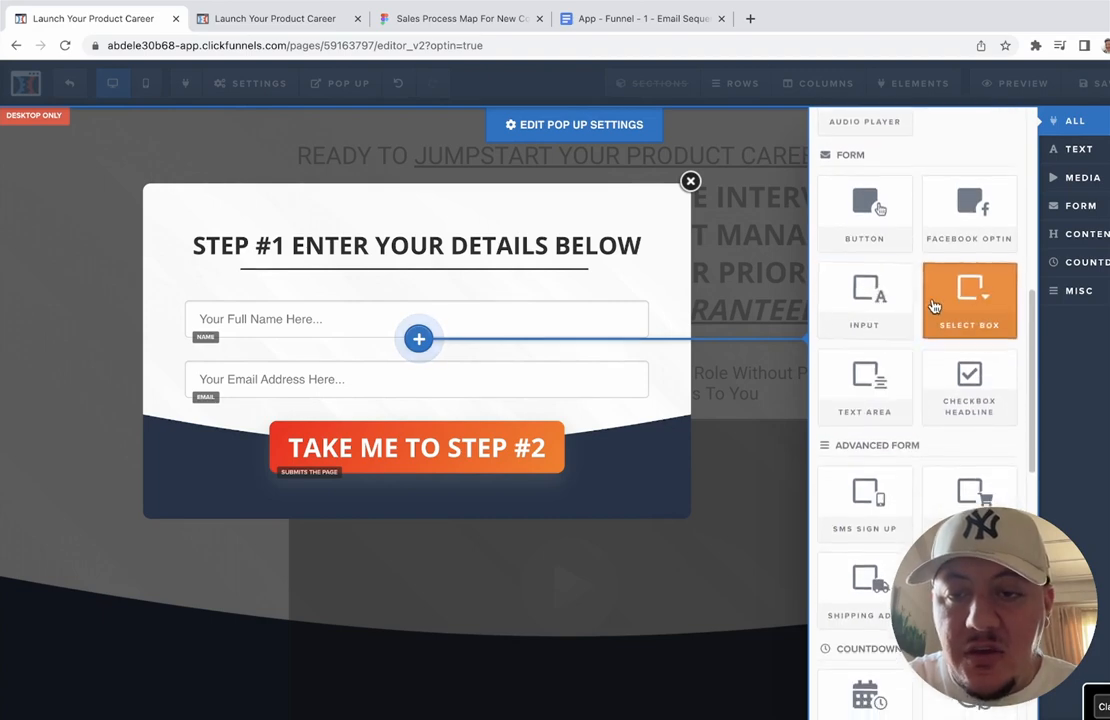
left_click(884, 306)
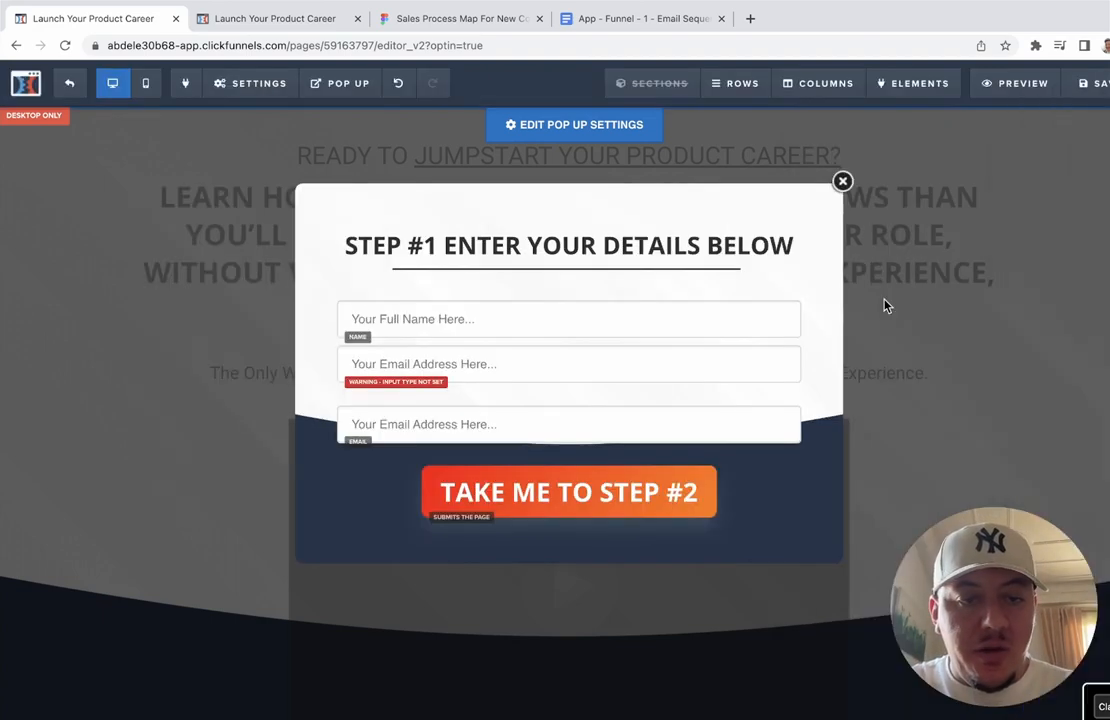
left_click(617, 378)
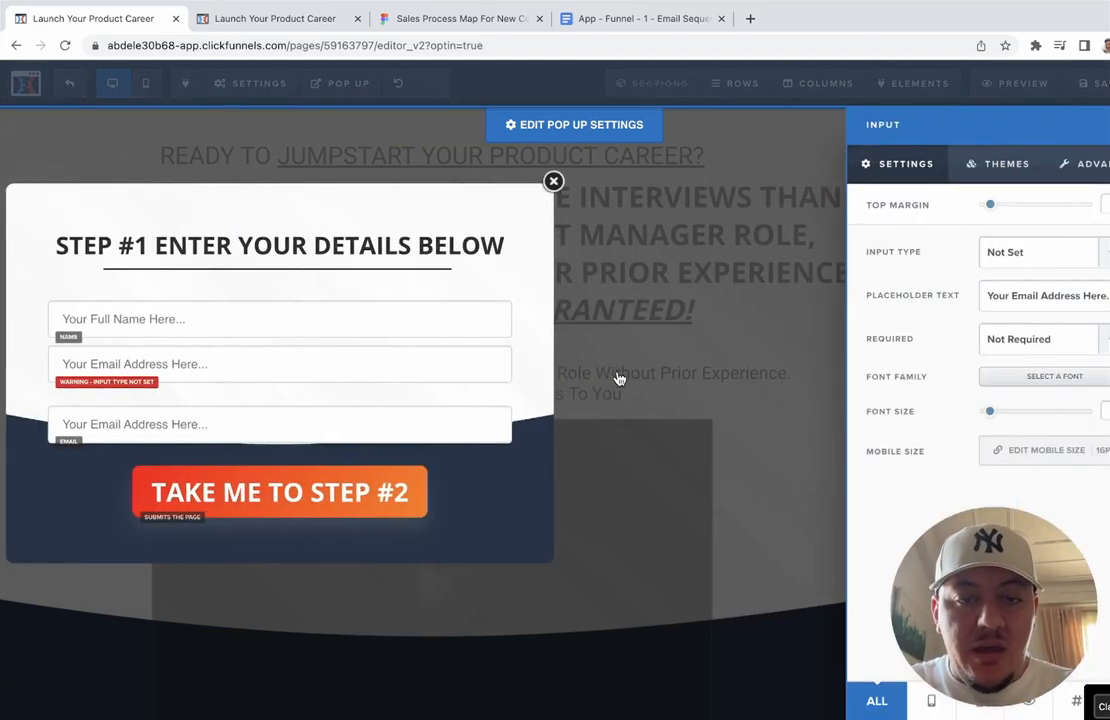
left_click(1077, 251)
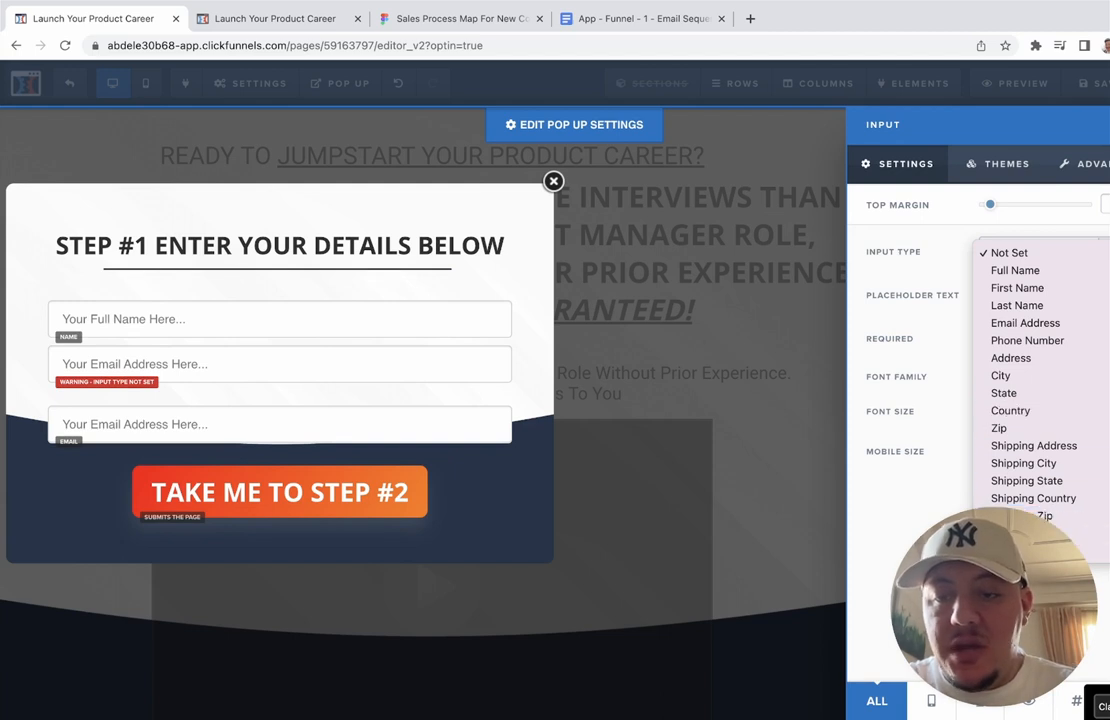
left_click(1035, 343)
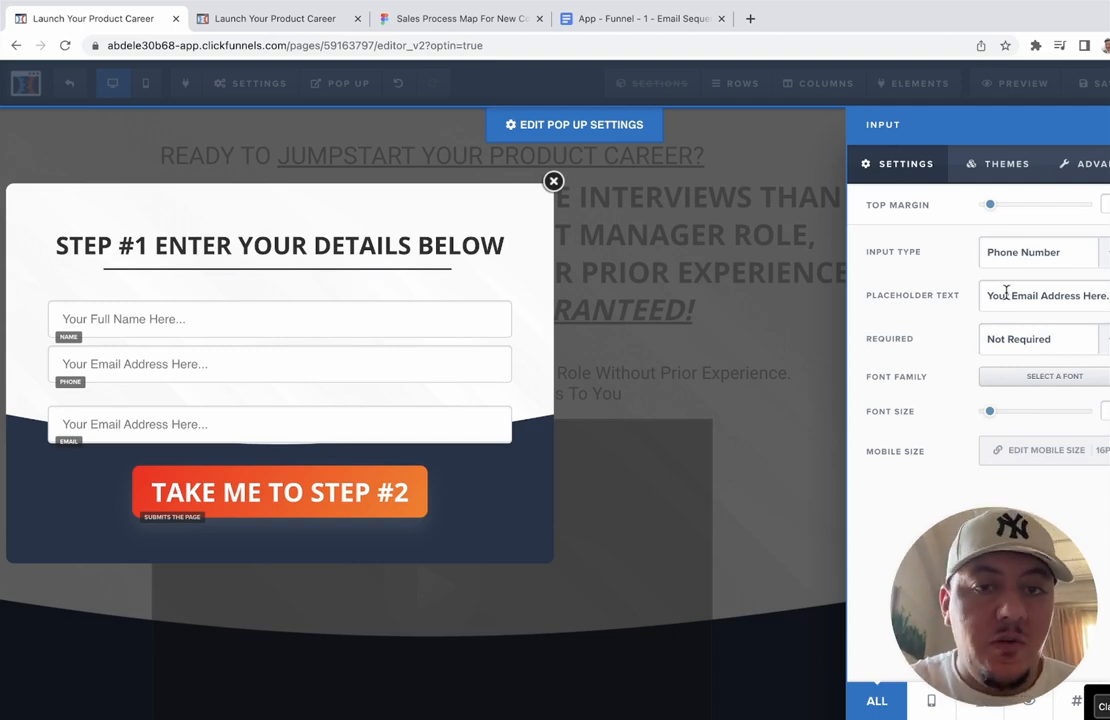
left_click(448, 322)
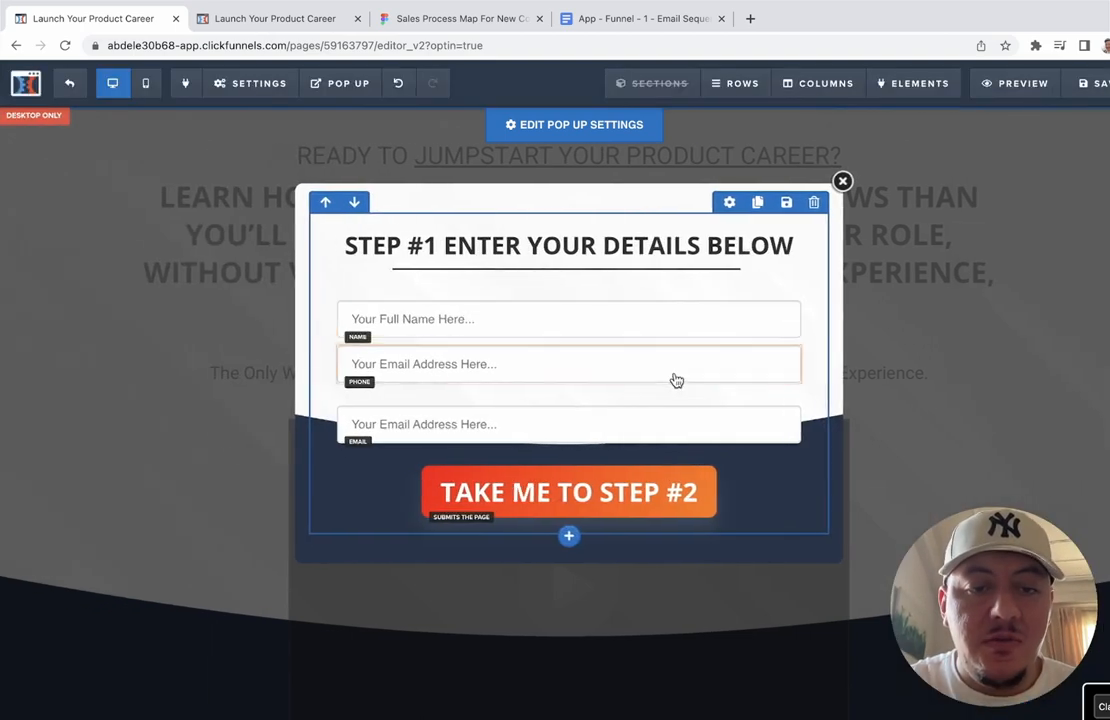
left_click(790, 341)
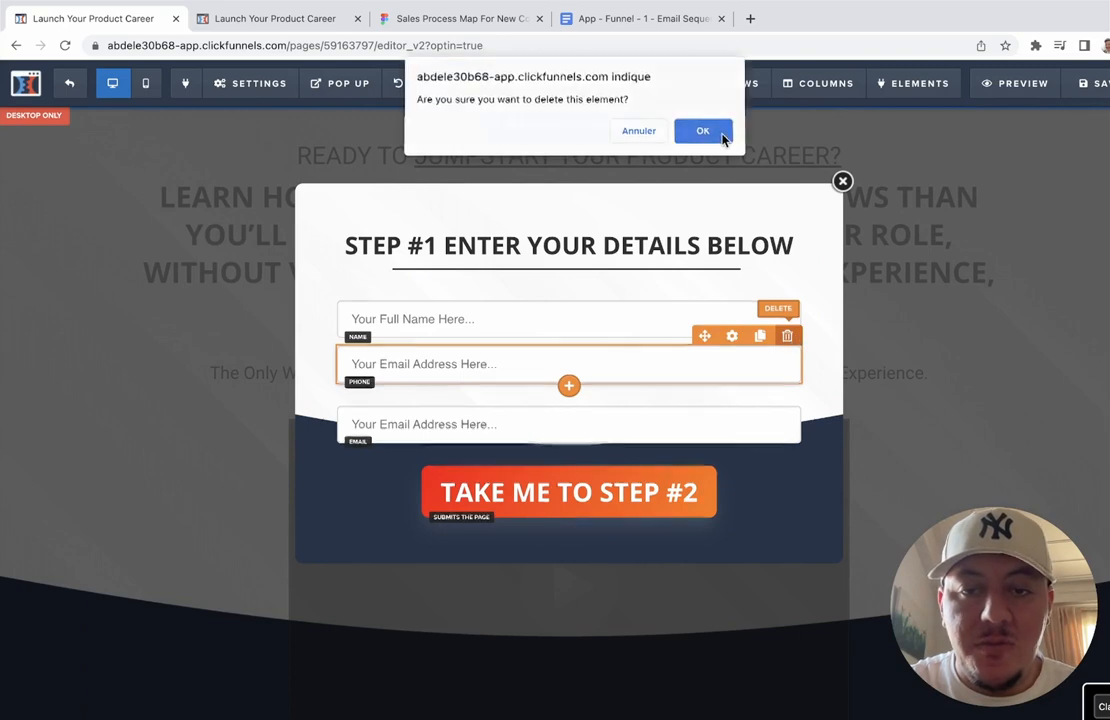
left_click(720, 134)
Step: Verify the Step #2 button's action, close the popup and save the Optin page
left_click(436, 446)
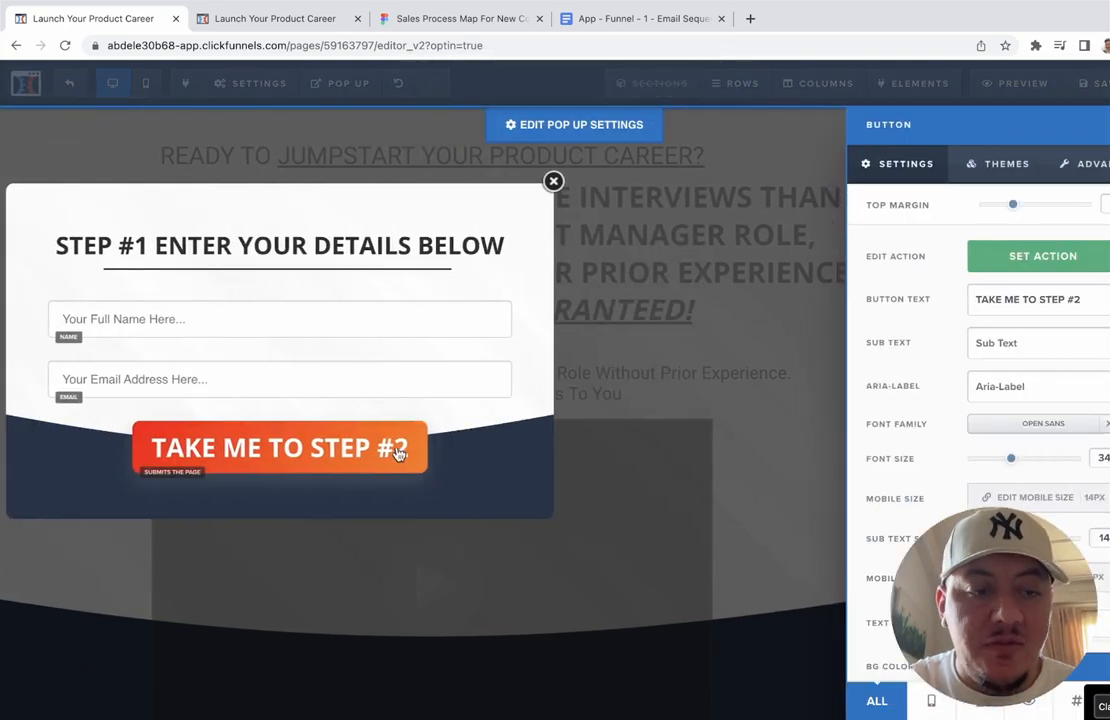
left_click(1022, 260)
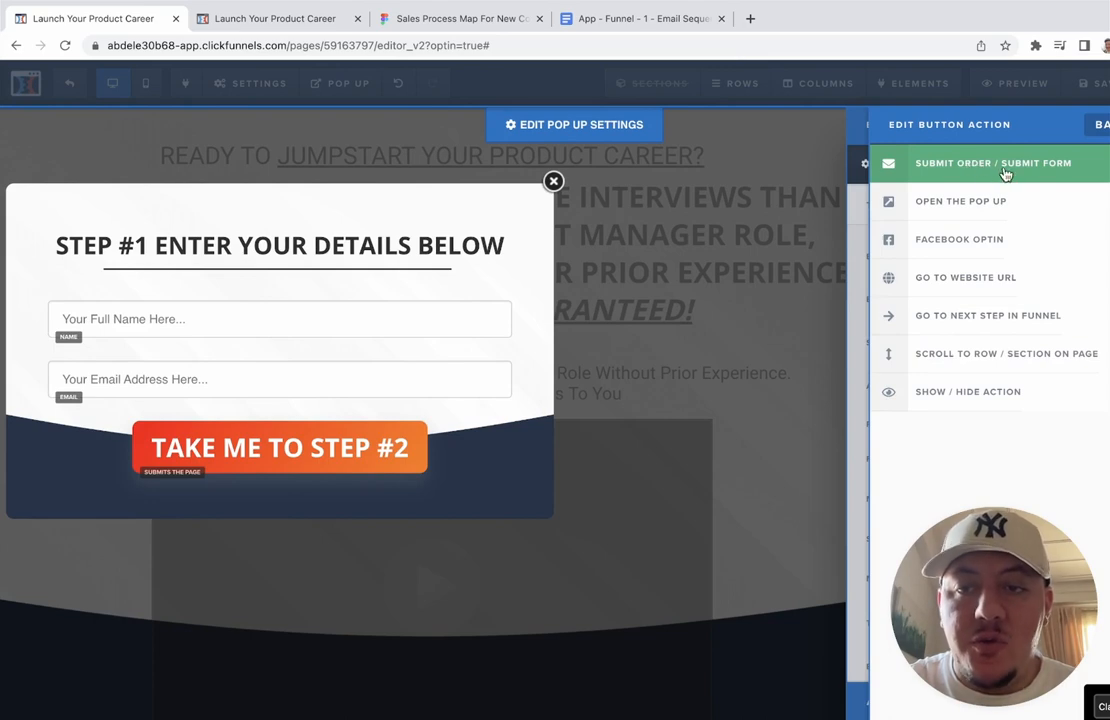
left_click(577, 255)
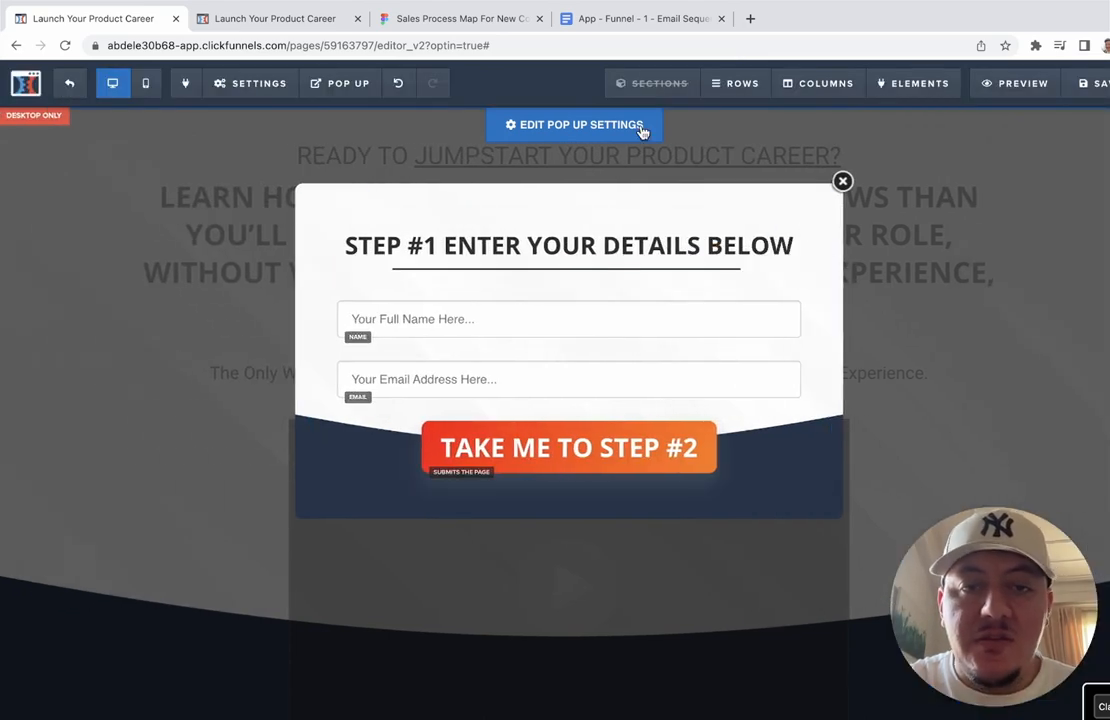
left_click(669, 163)
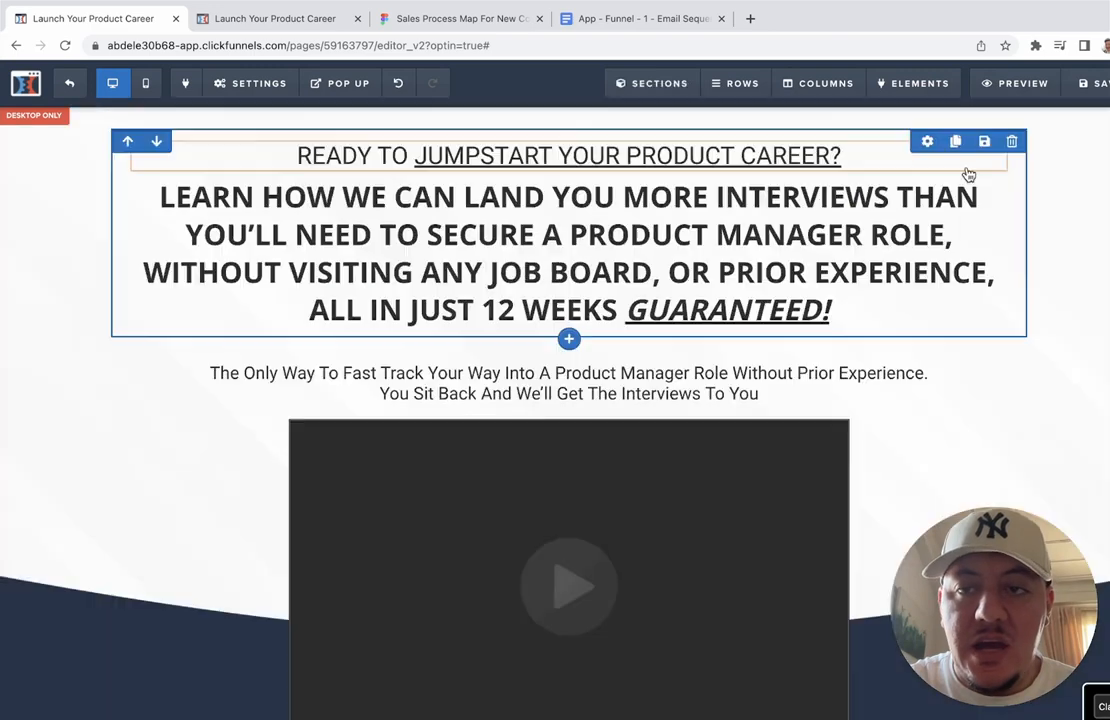
left_click(1100, 84)
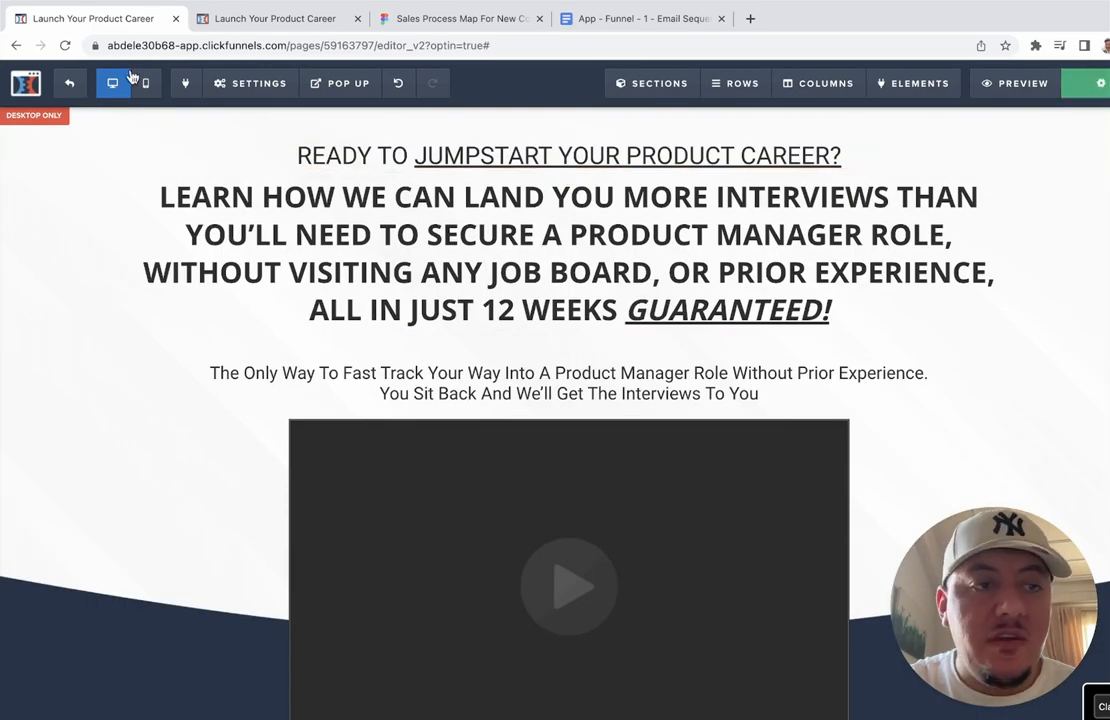
Step: Leave the ClickFunnels editor for the zcal home page listing three 30-minute Zoom invites
left_click(72, 88)
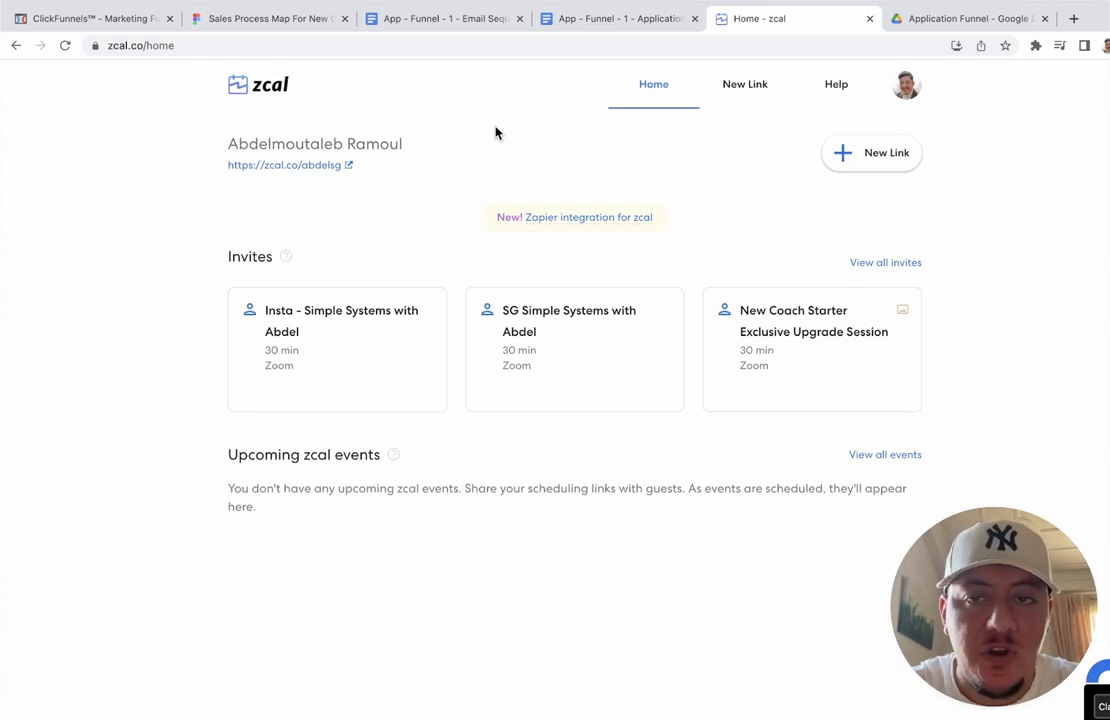
left_click(1074, 19)
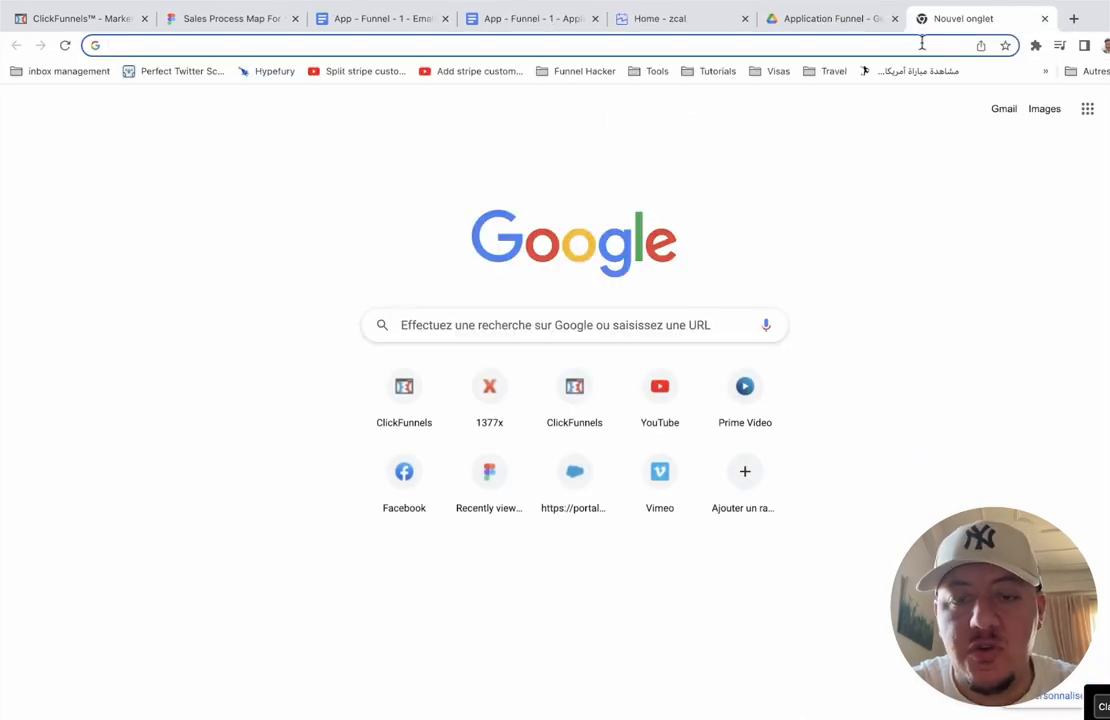
type("google")
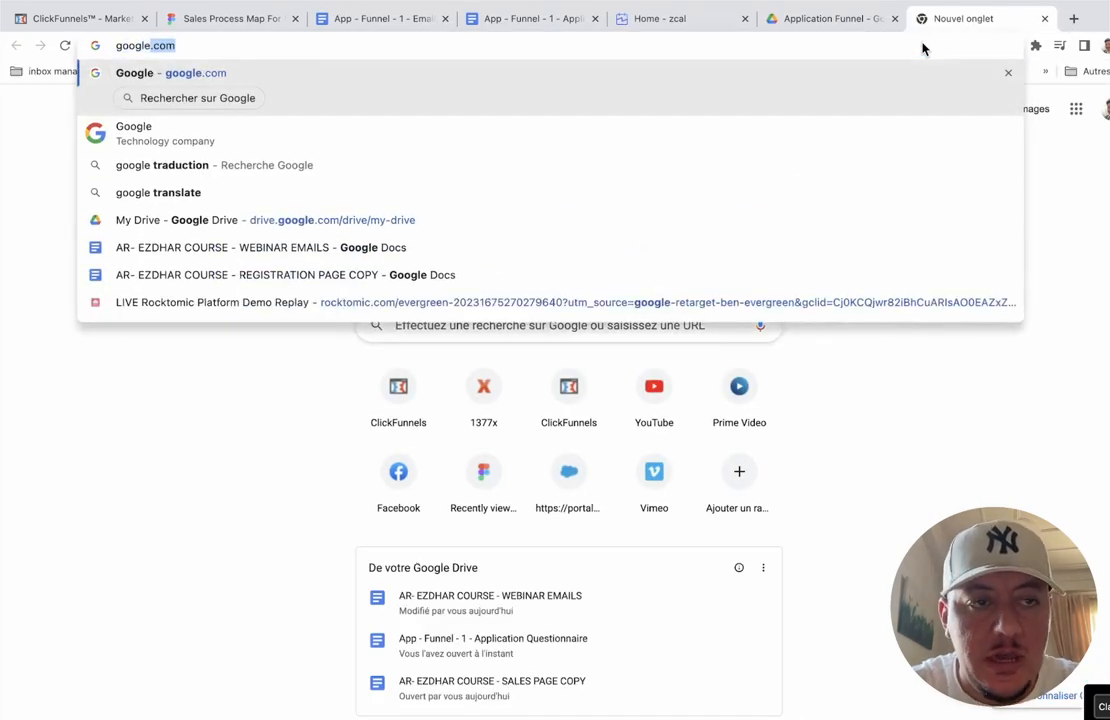
key("Return")
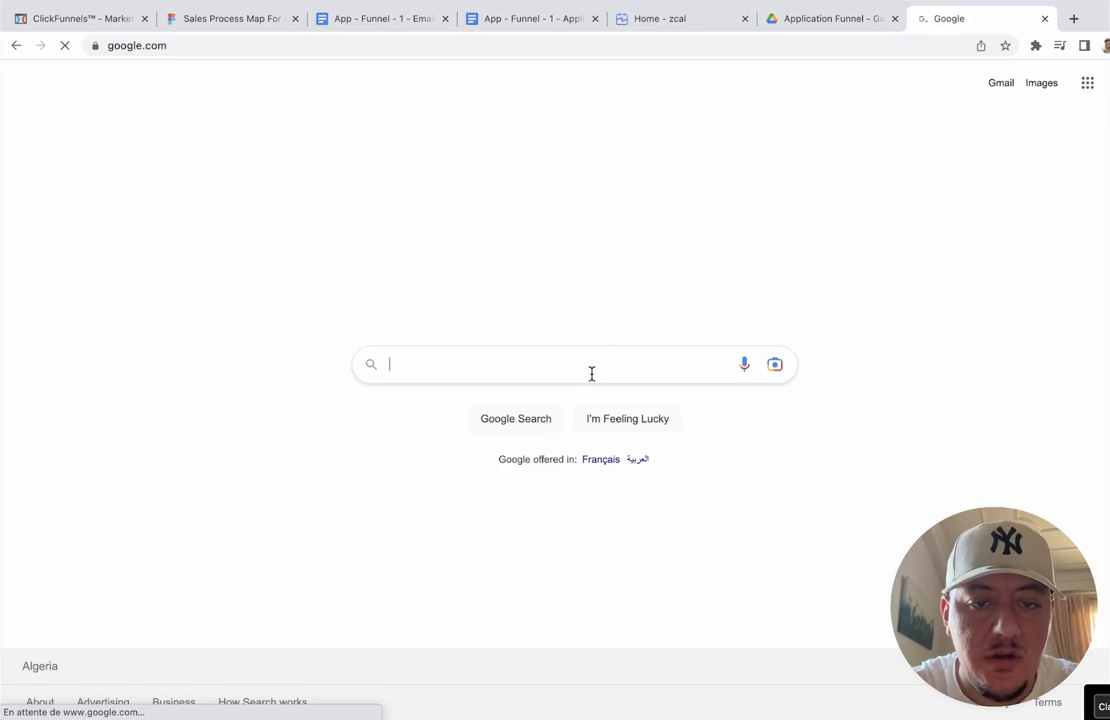
type("zcal")
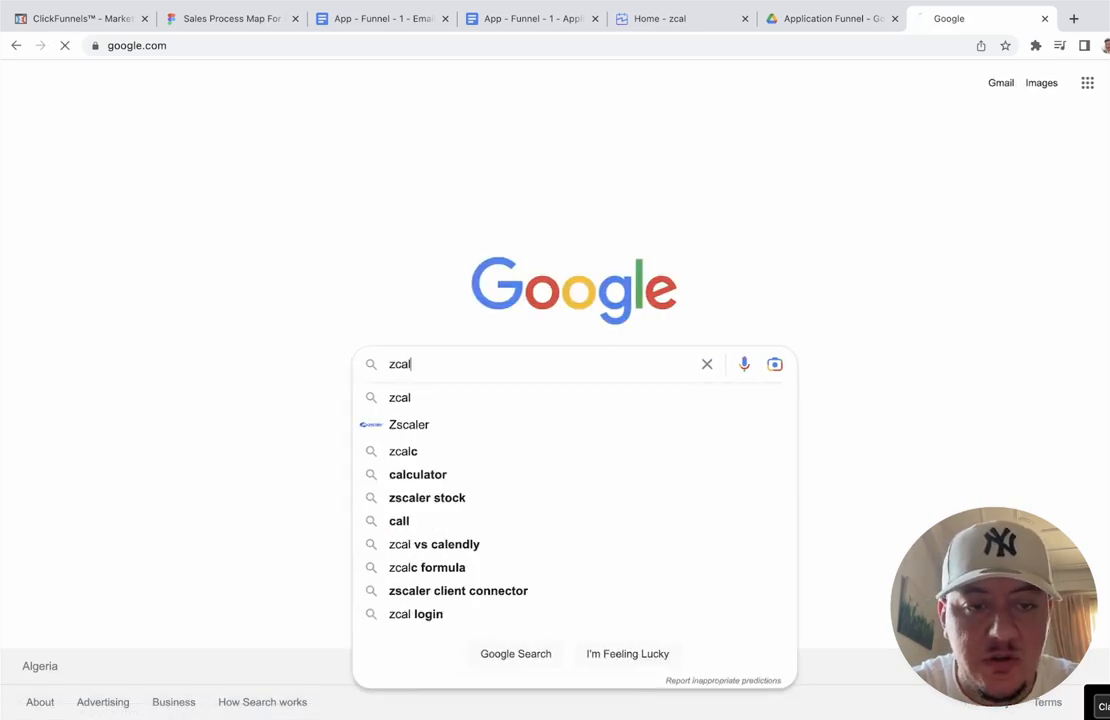
key("Return")
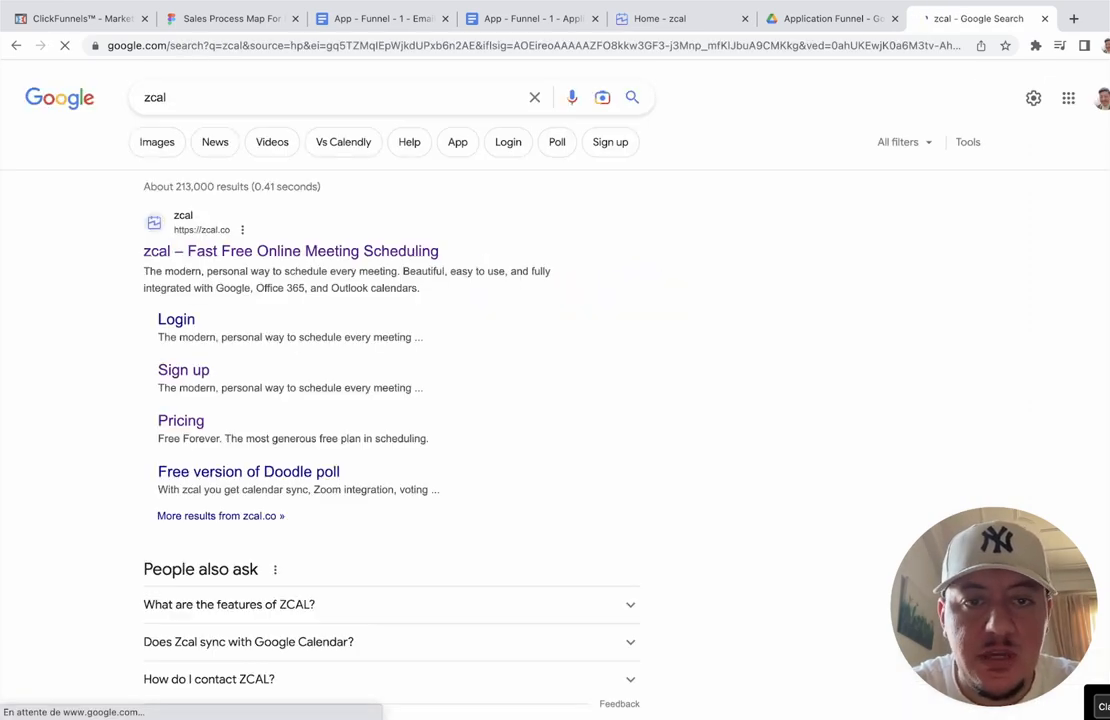
left_click(264, 254)
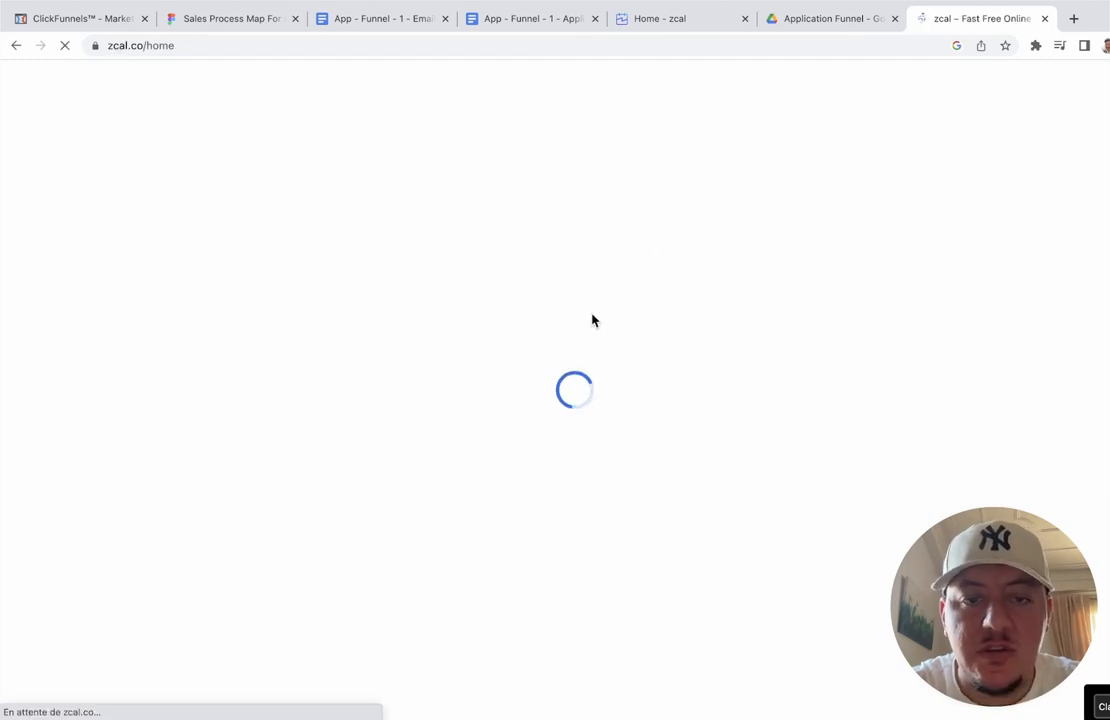
left_click(1044, 18)
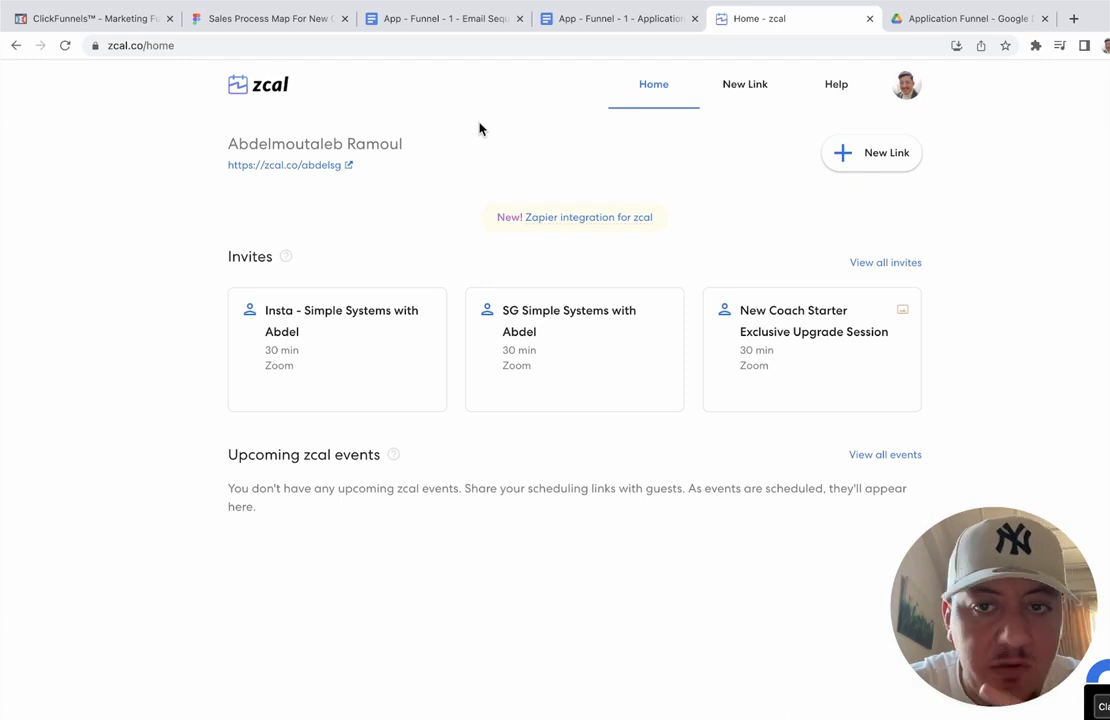
left_click(908, 88)
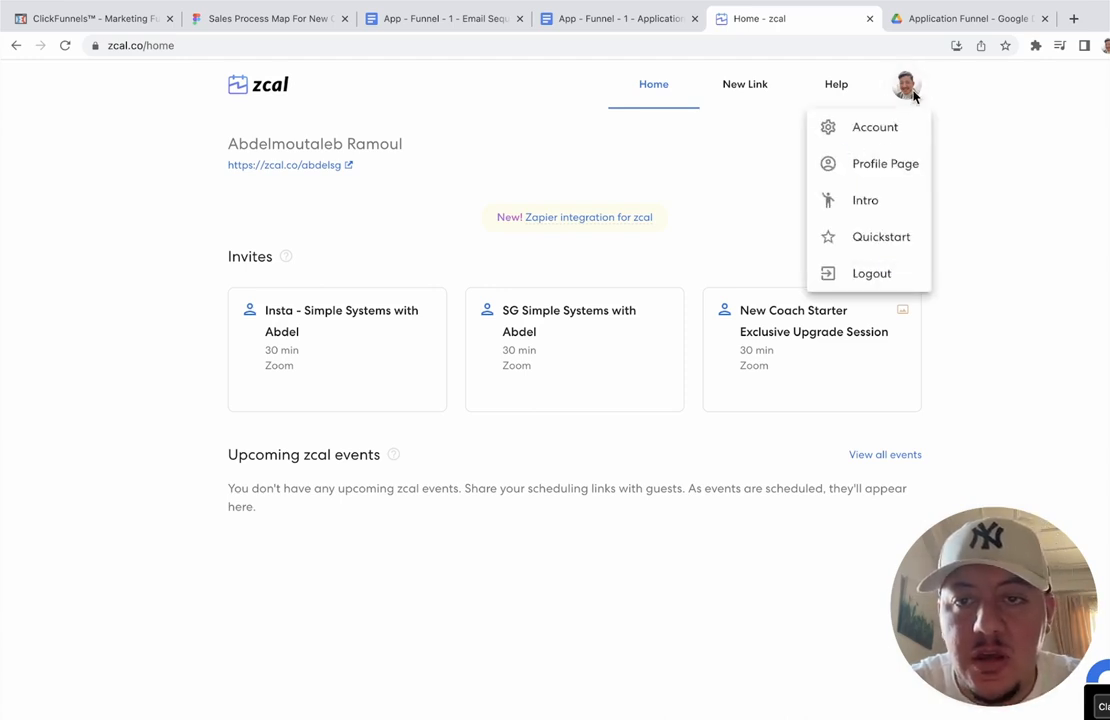
left_click(856, 166)
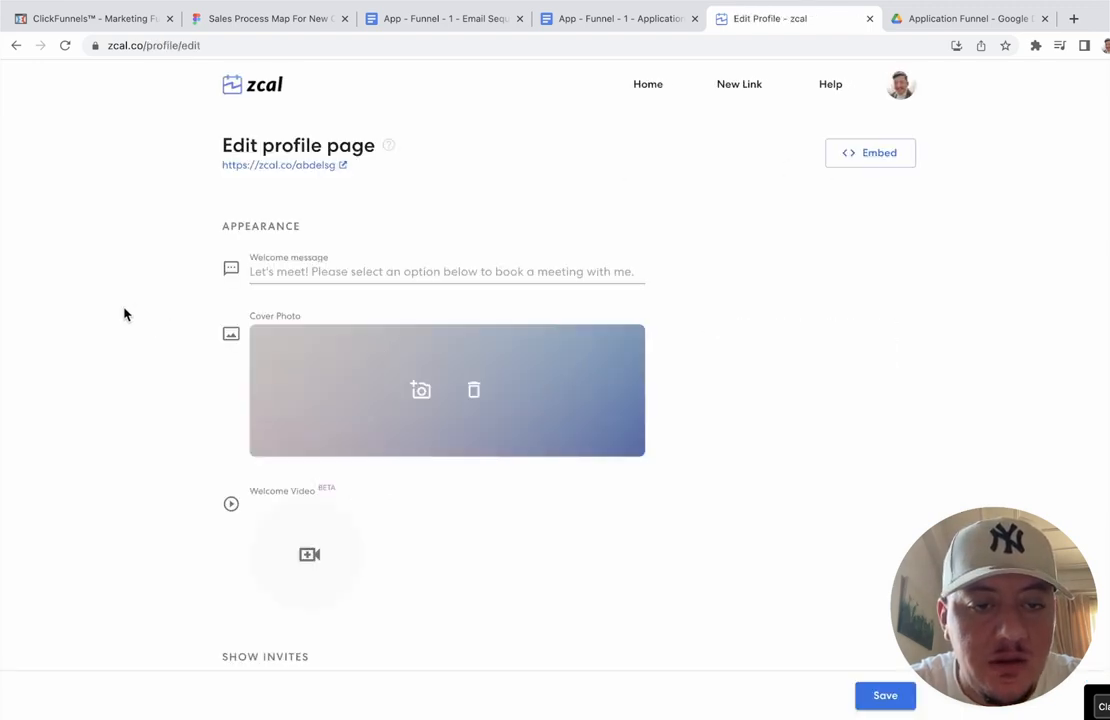
scroll(124, 315, "down", 3)
scroll(124, 315, "up", 3)
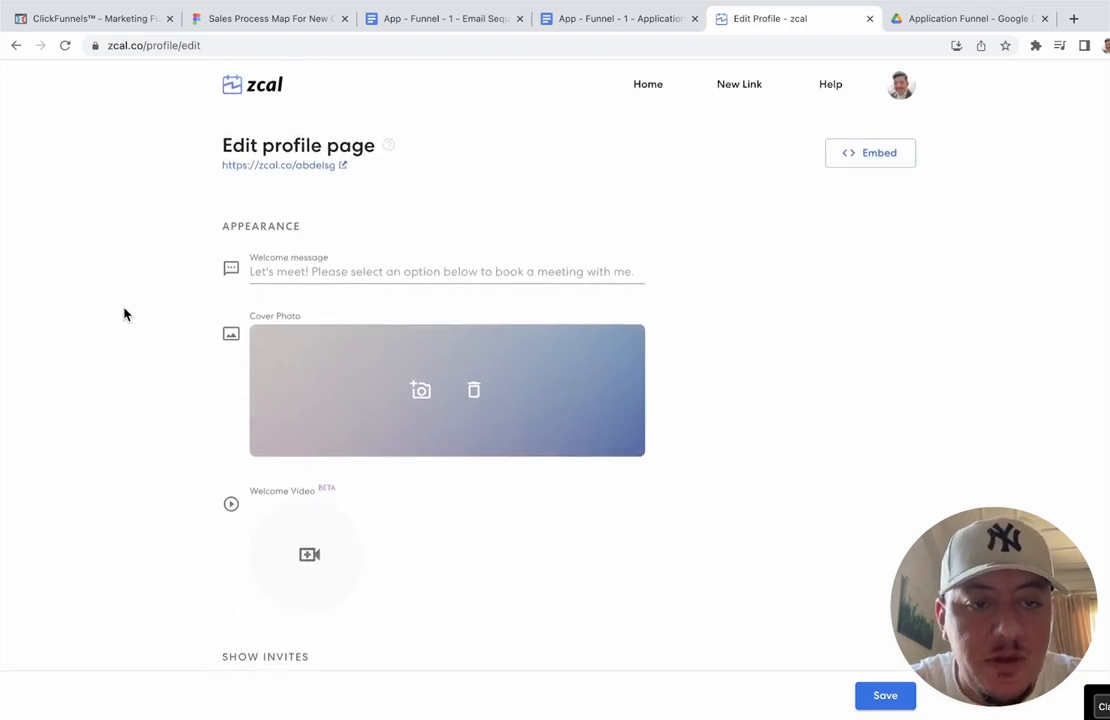
scroll(273, 451, "down", 1)
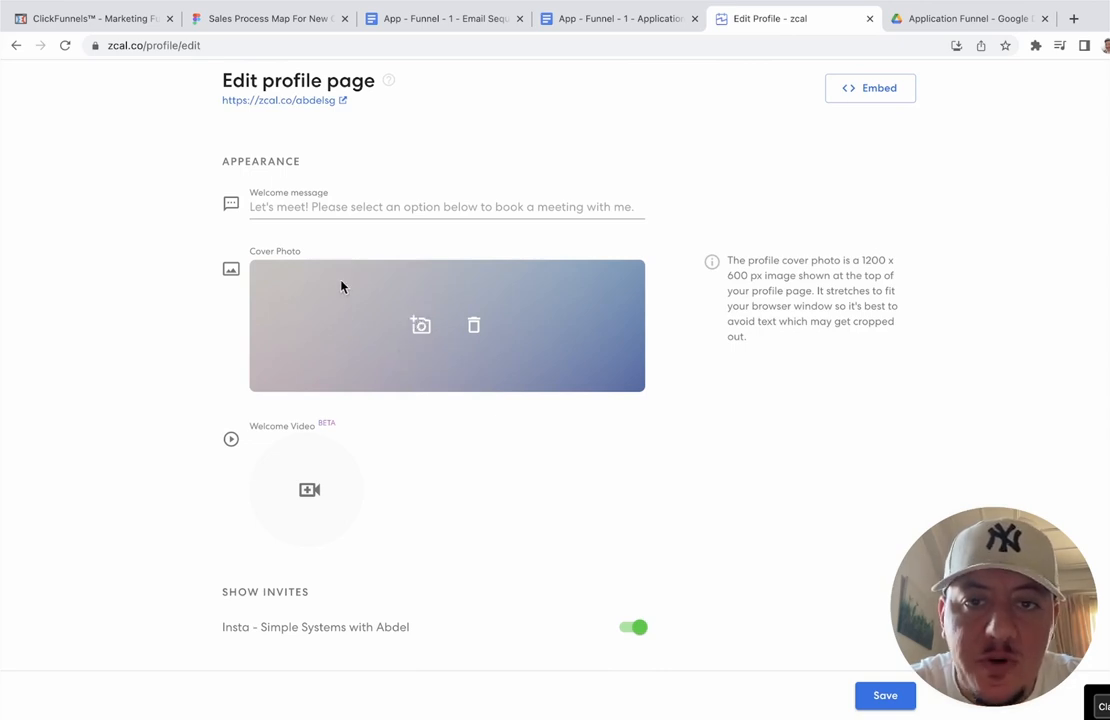
scroll(341, 287, "down", 1)
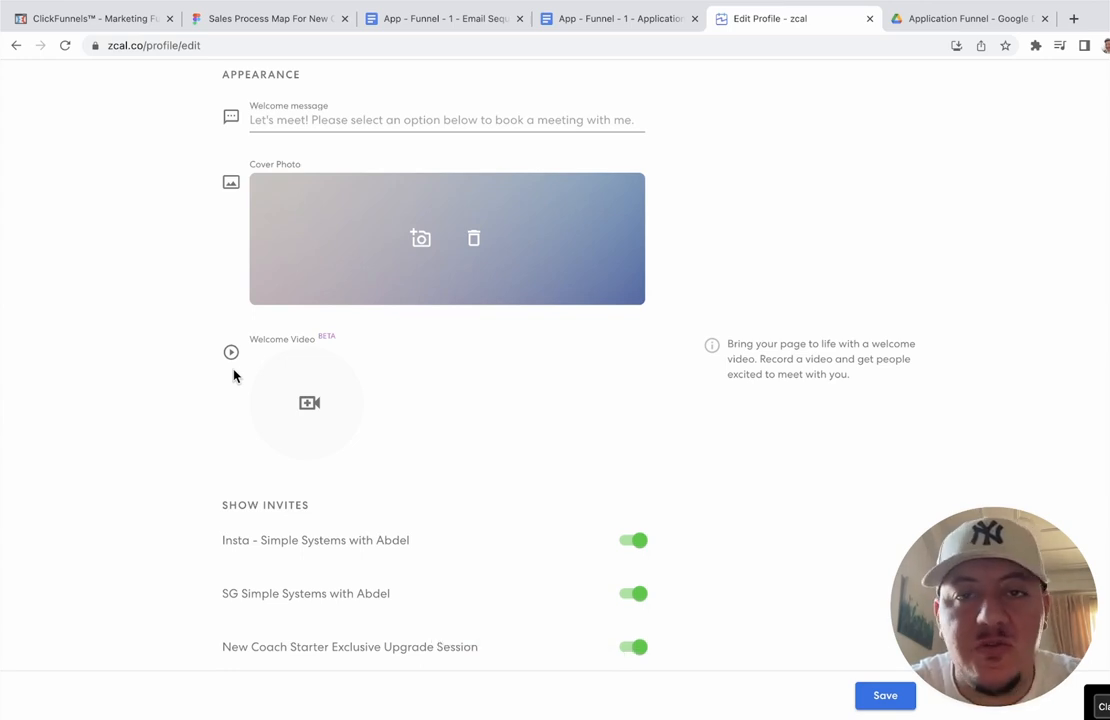
scroll(233, 375, "up", 3)
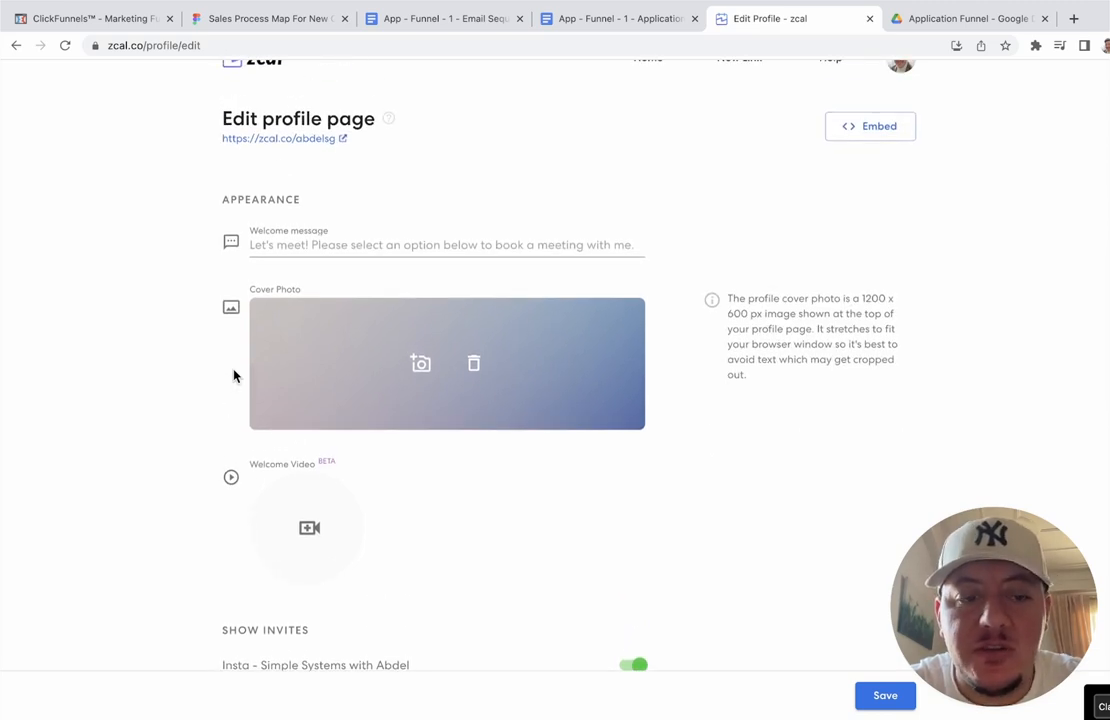
scroll(236, 377, "down", 3)
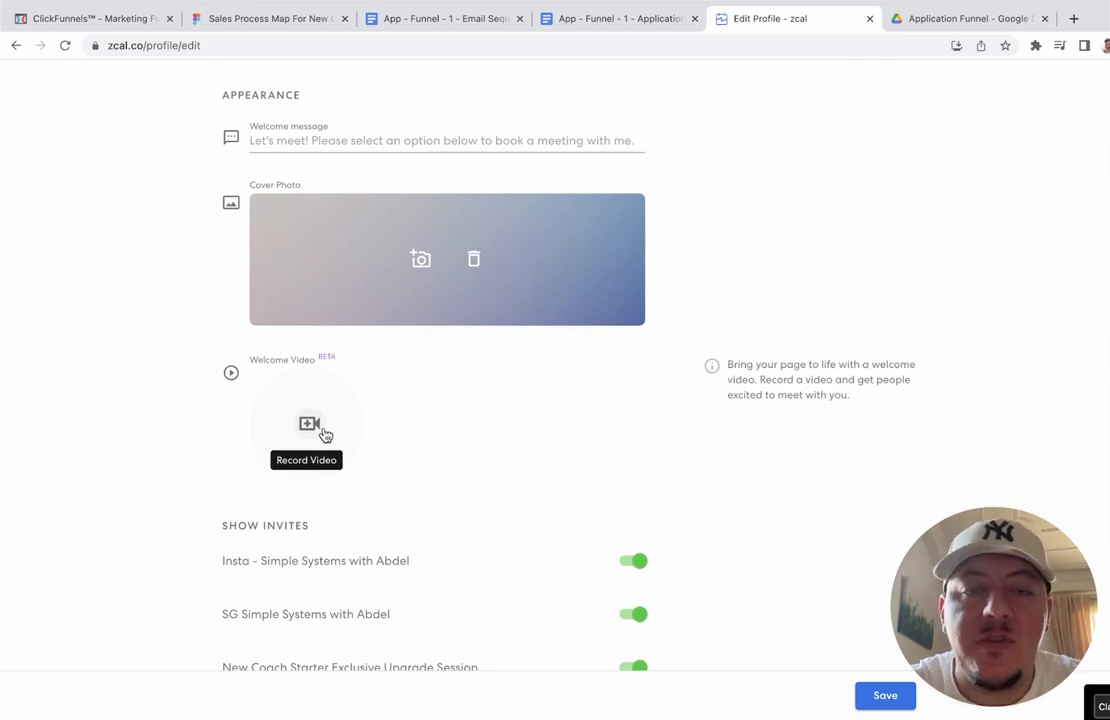
scroll(300, 428, "up", 3)
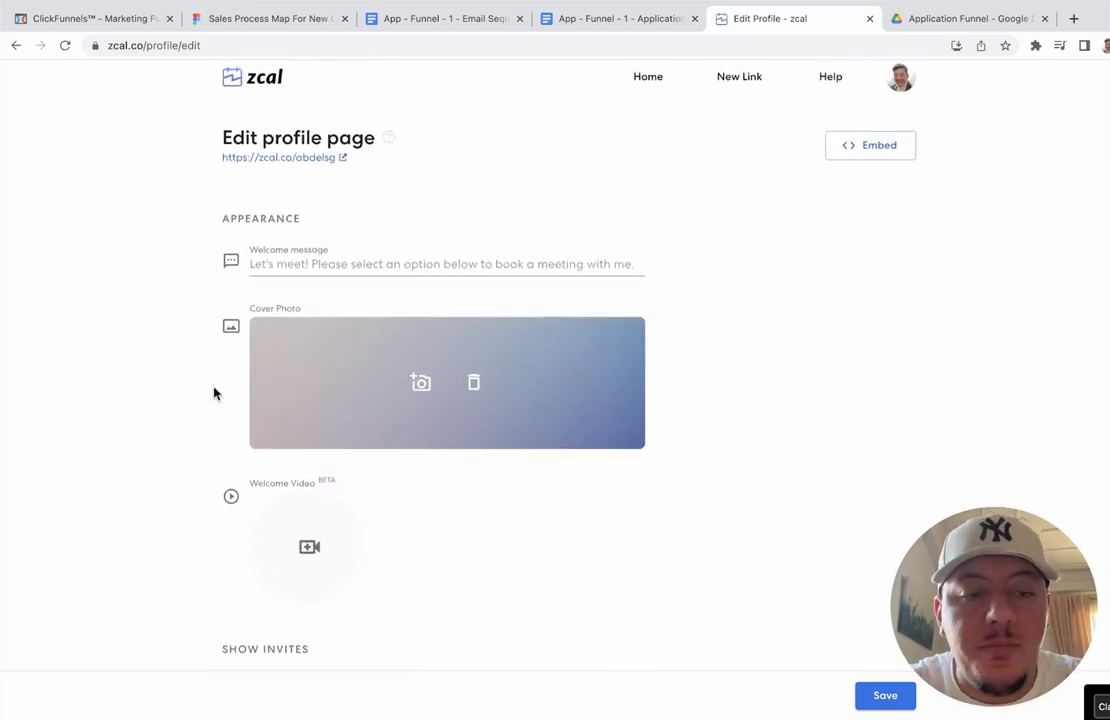
scroll(213, 393, "down", 2)
scroll(213, 393, "down", 1)
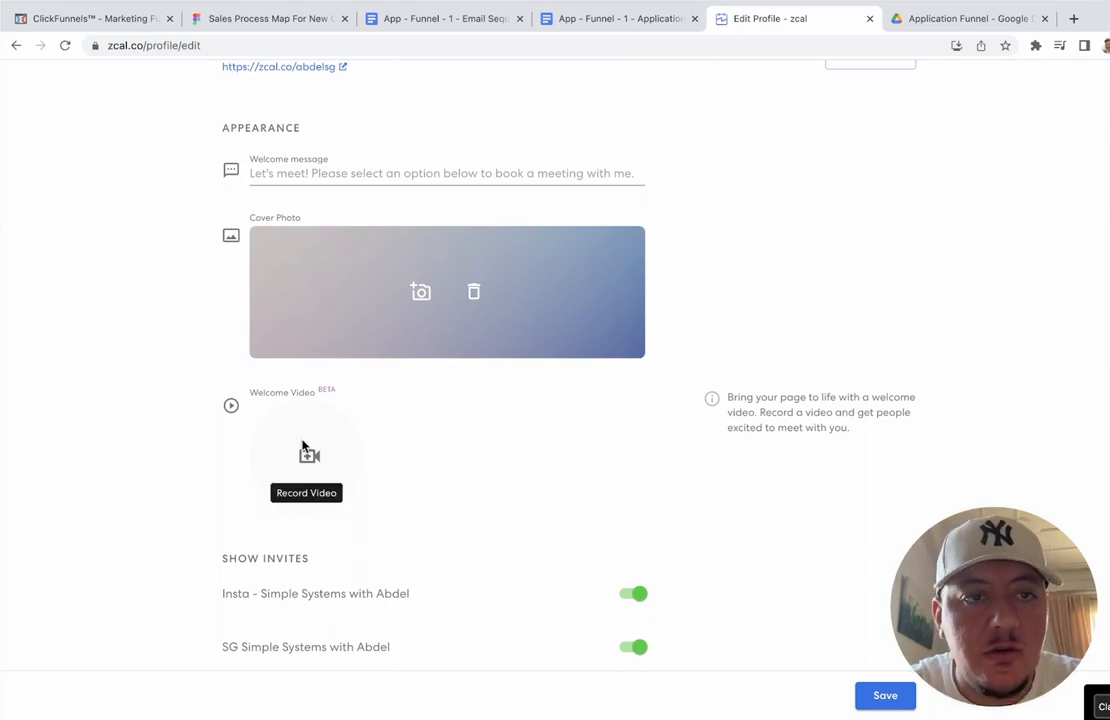
scroll(155, 362, "up", 3)
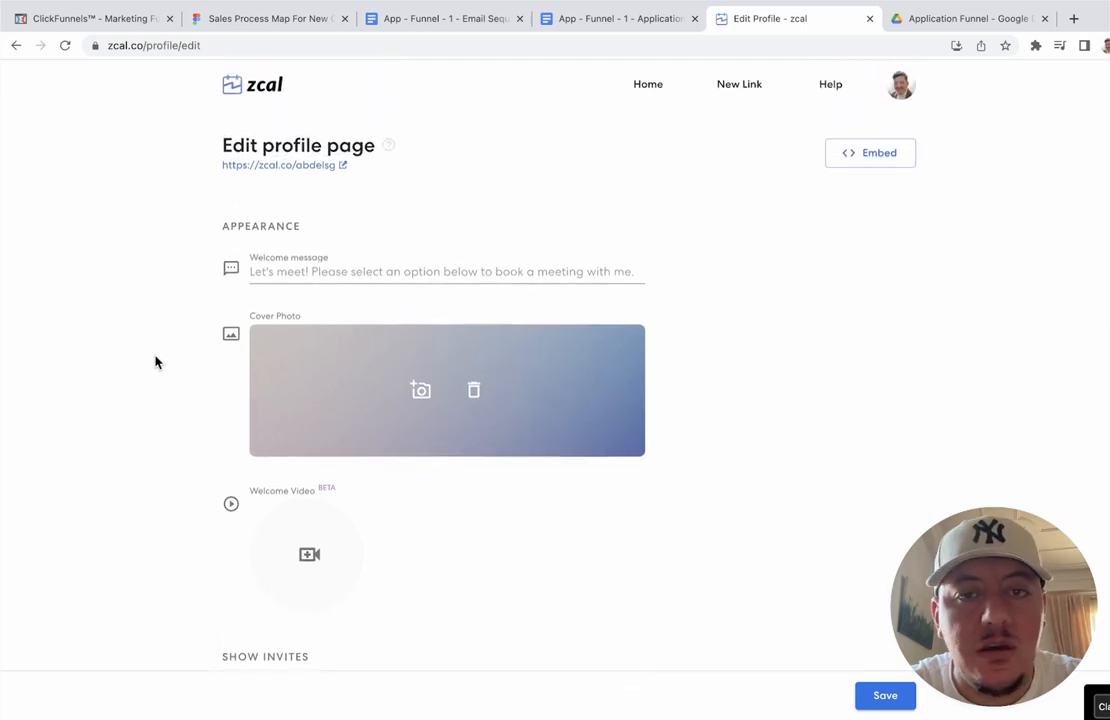
scroll(155, 362, "down", 1)
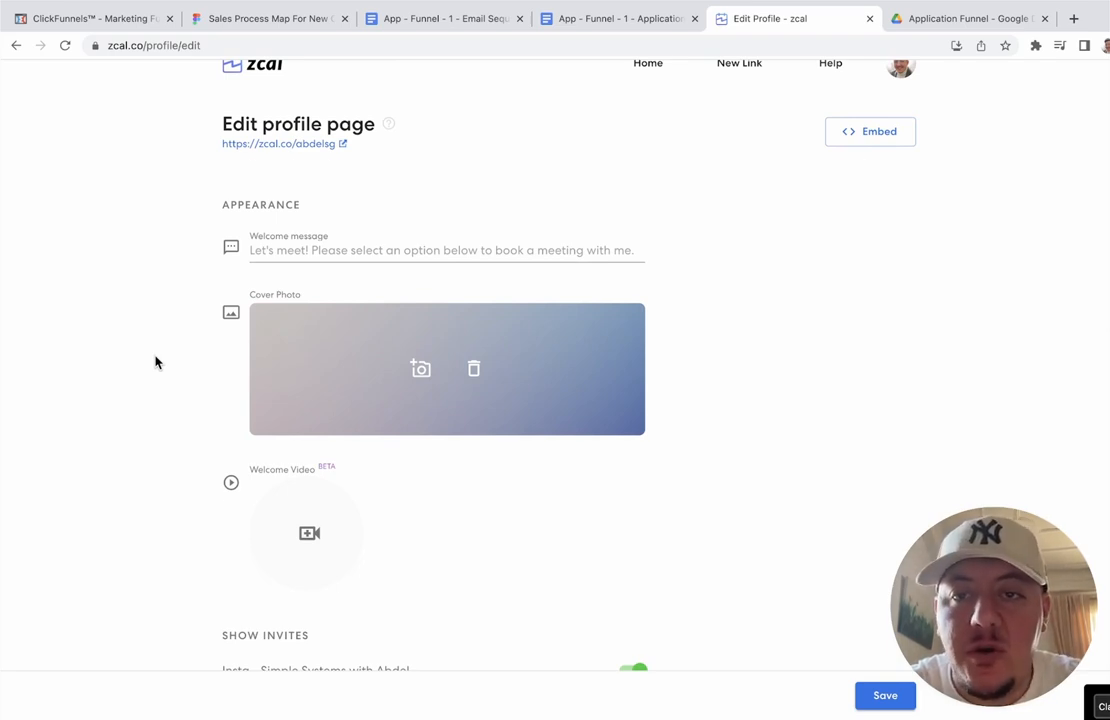
scroll(155, 362, "up", 1)
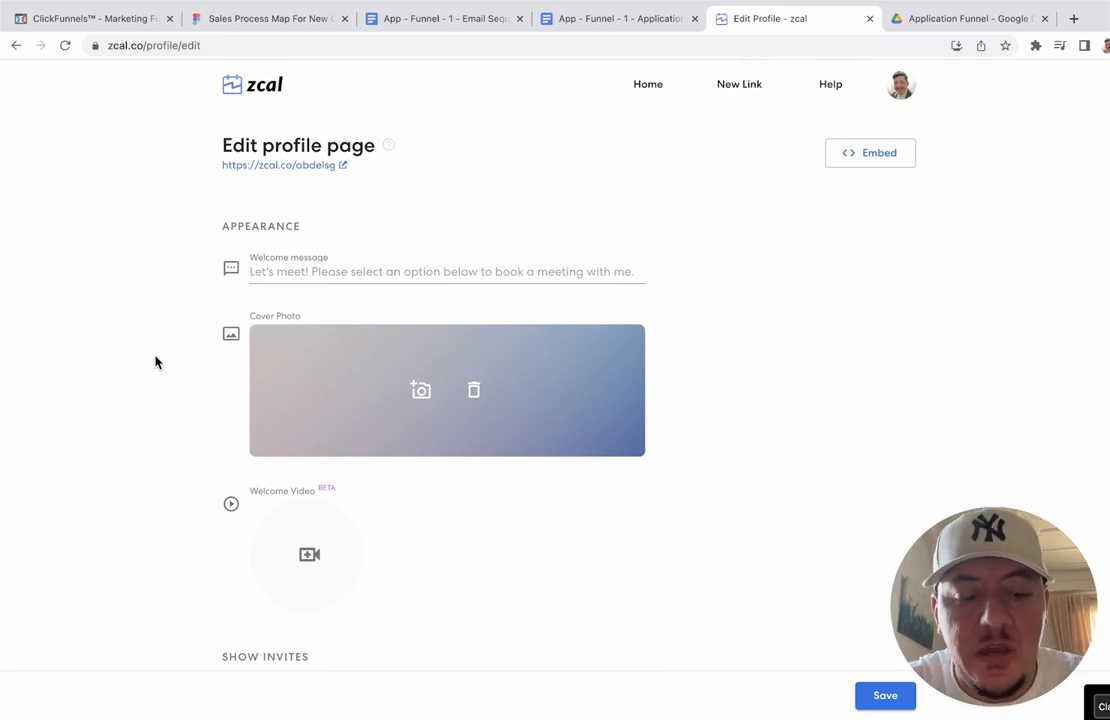
Step: From zcal Home, start a new link to see the 1-on-1, Group and Meeting poll types
left_click(652, 85)
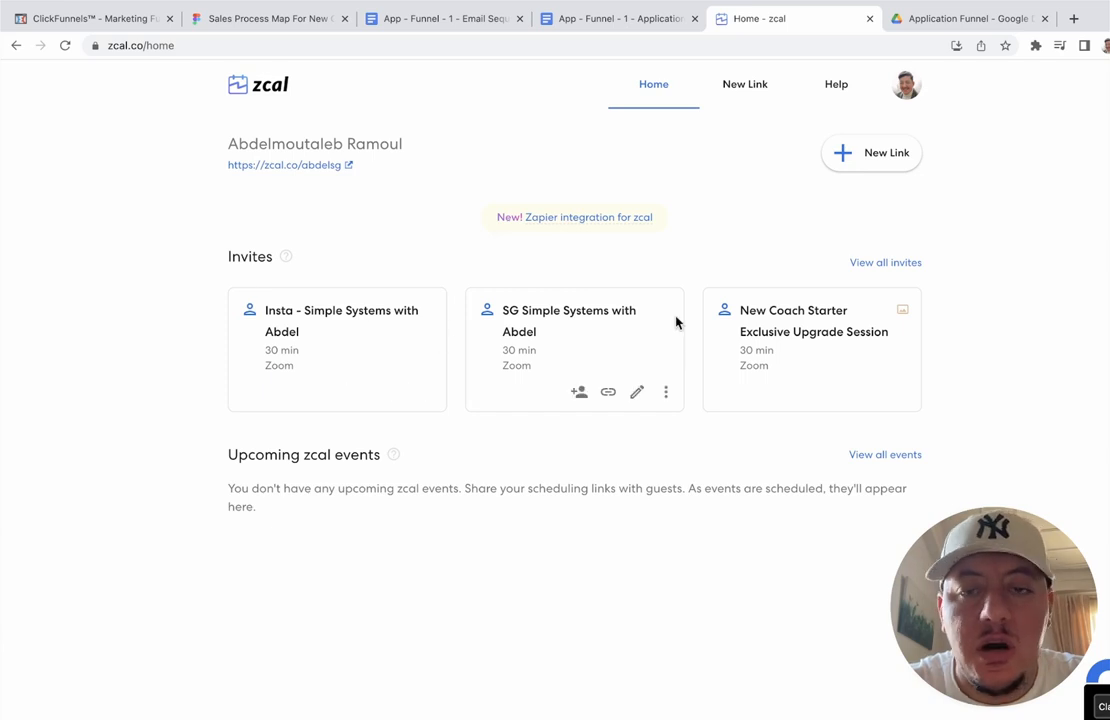
left_click(882, 164)
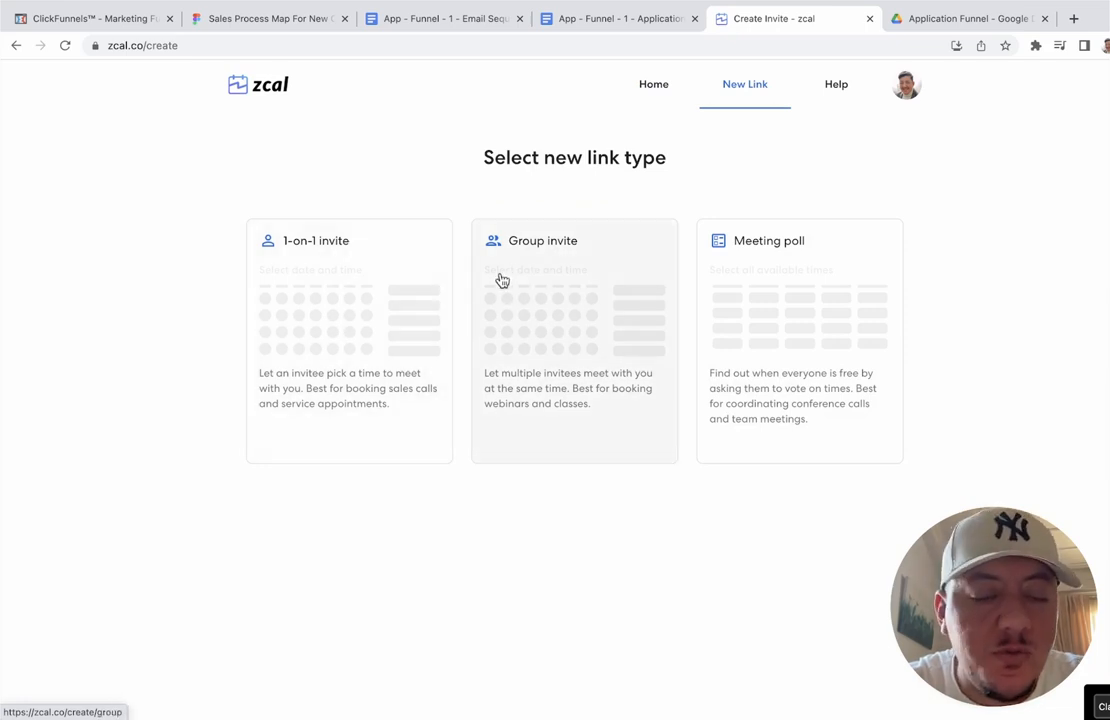
Step: Choose a 1-on-1 invite and name it 'Application Funnel Test'
left_click(341, 309)
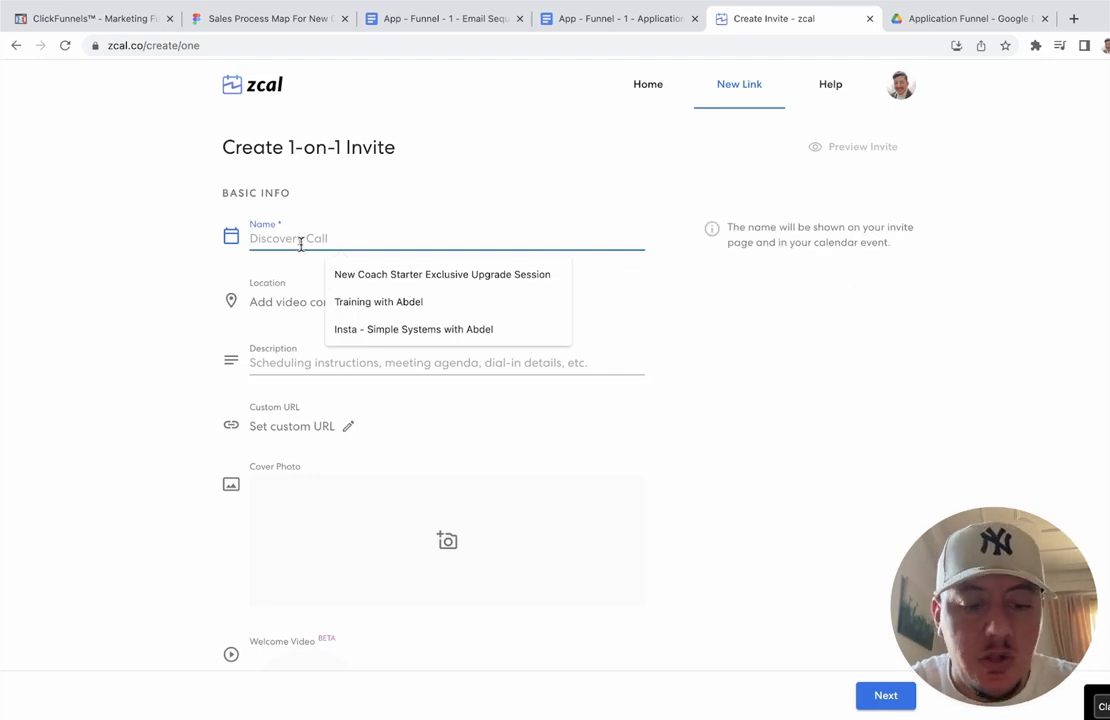
type("APP")
key("BackSpace")
key("BackSpace")
type("pp")
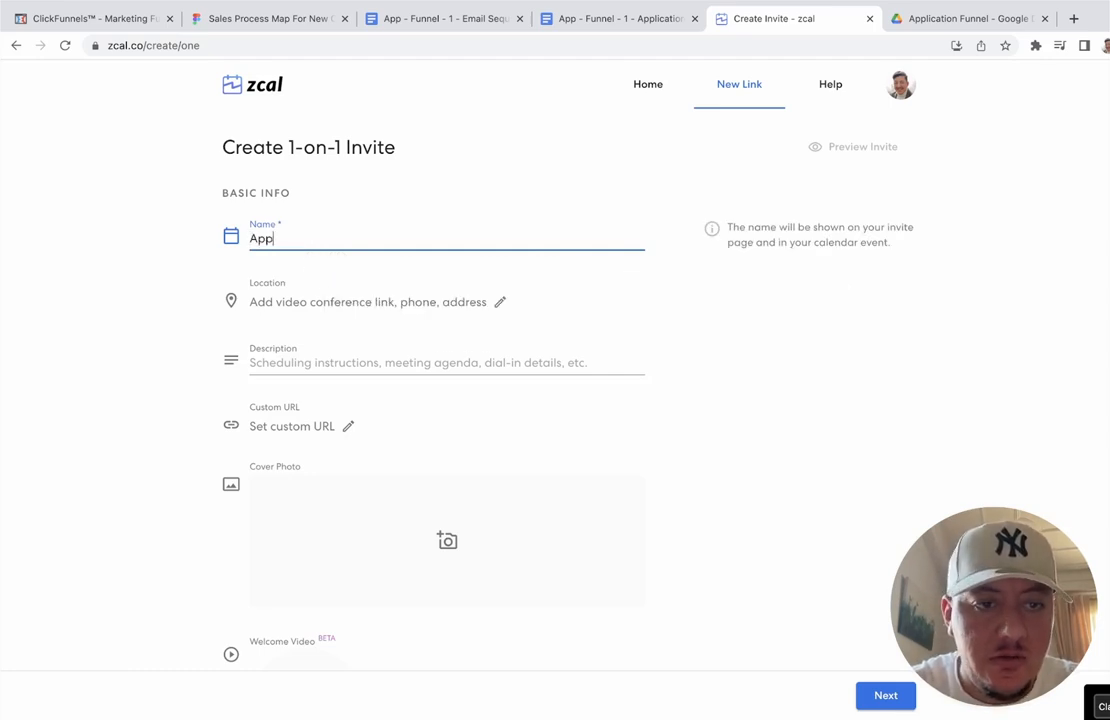
type("lication Fu")
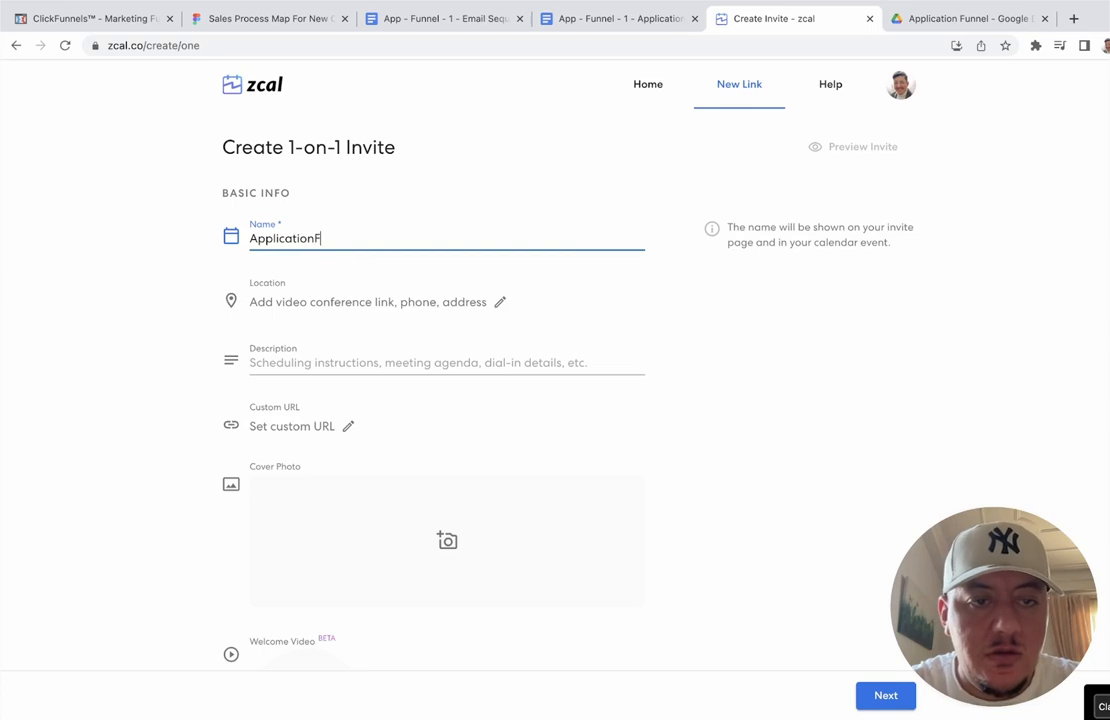
type("nnel Re")
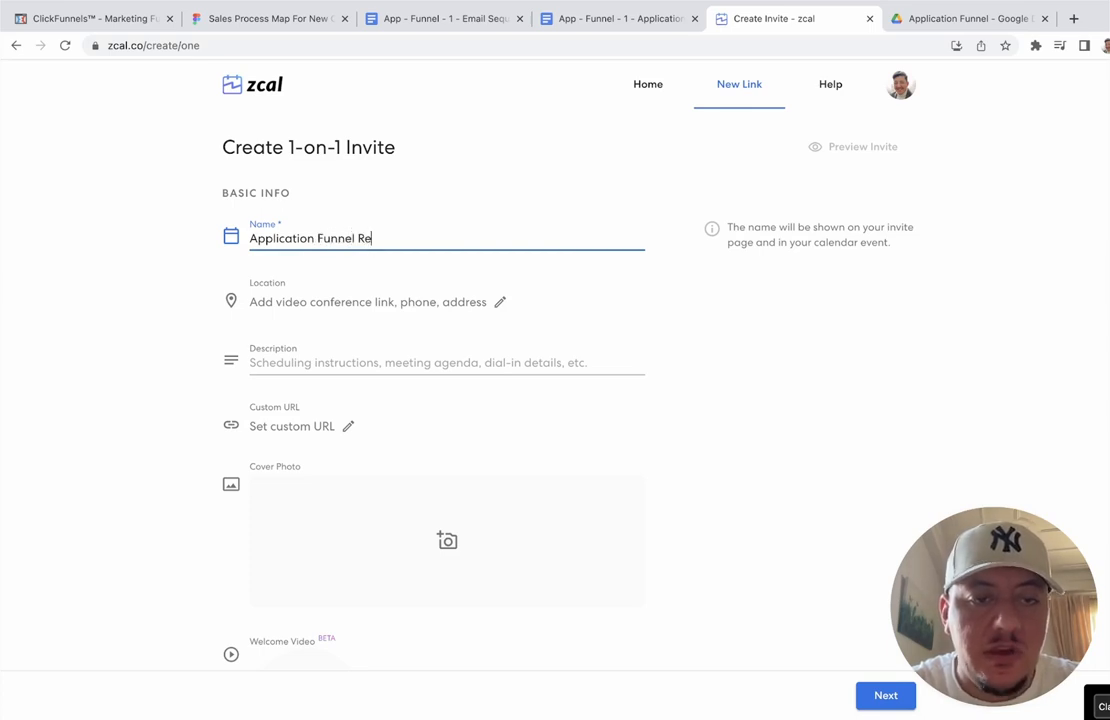
key("BackSpace")
key("BackSpace")
type("Test")
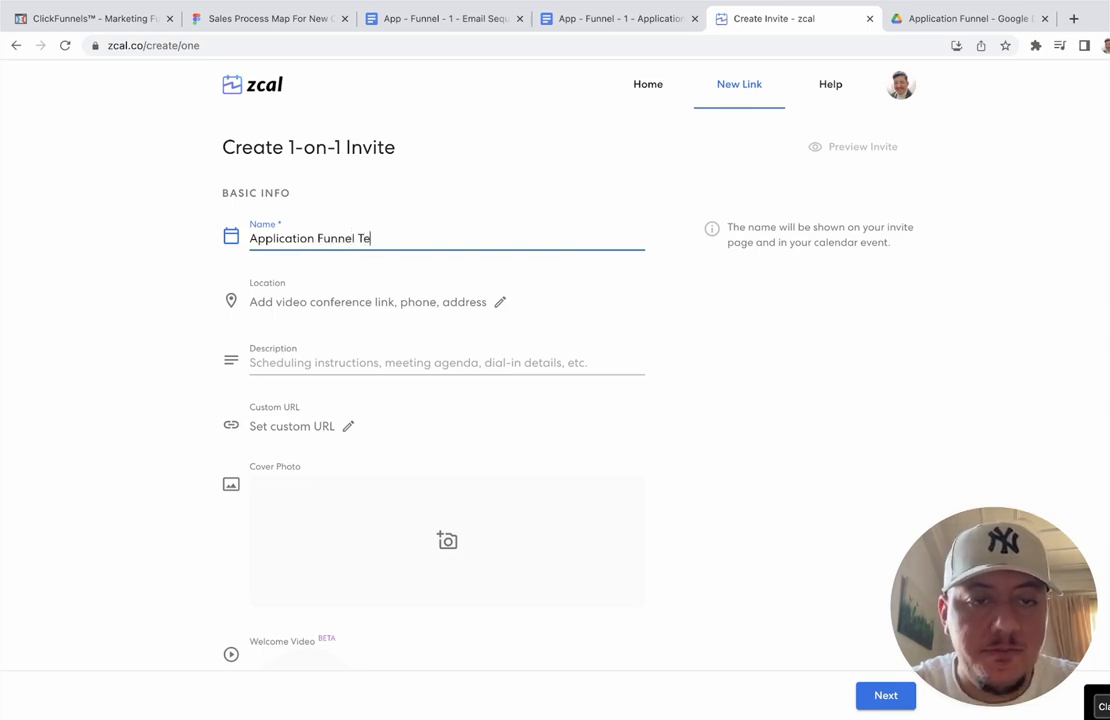
Step: Set the invite's meeting location to Zoom
left_click(320, 303)
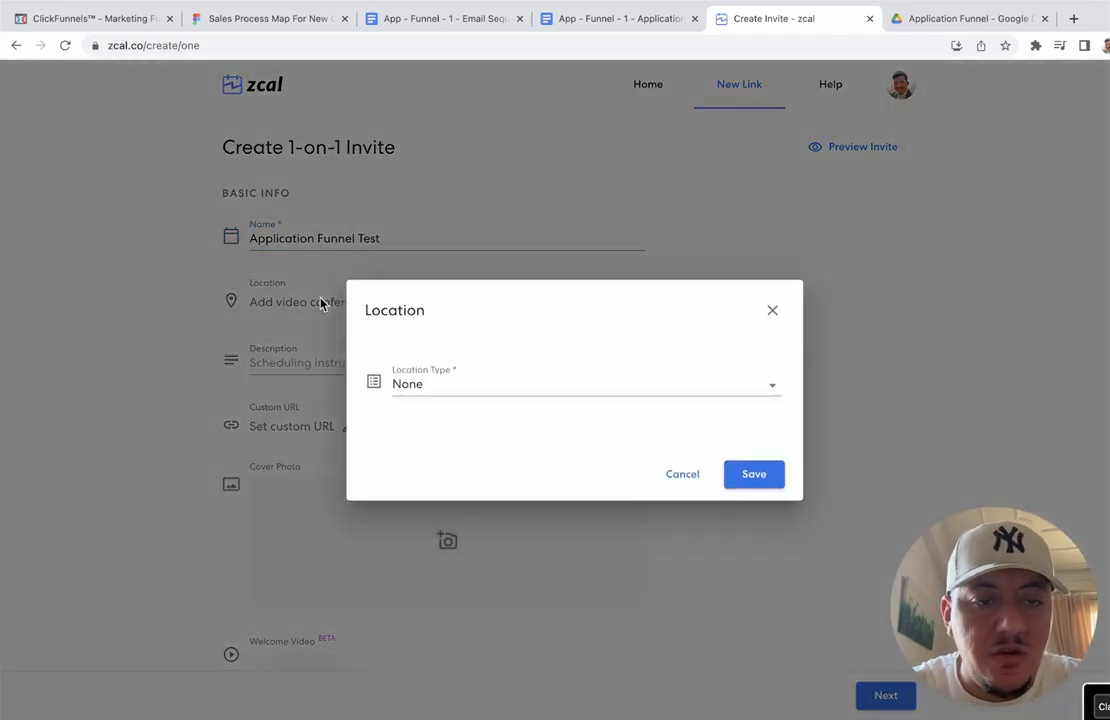
left_click(453, 386)
left_click(457, 415)
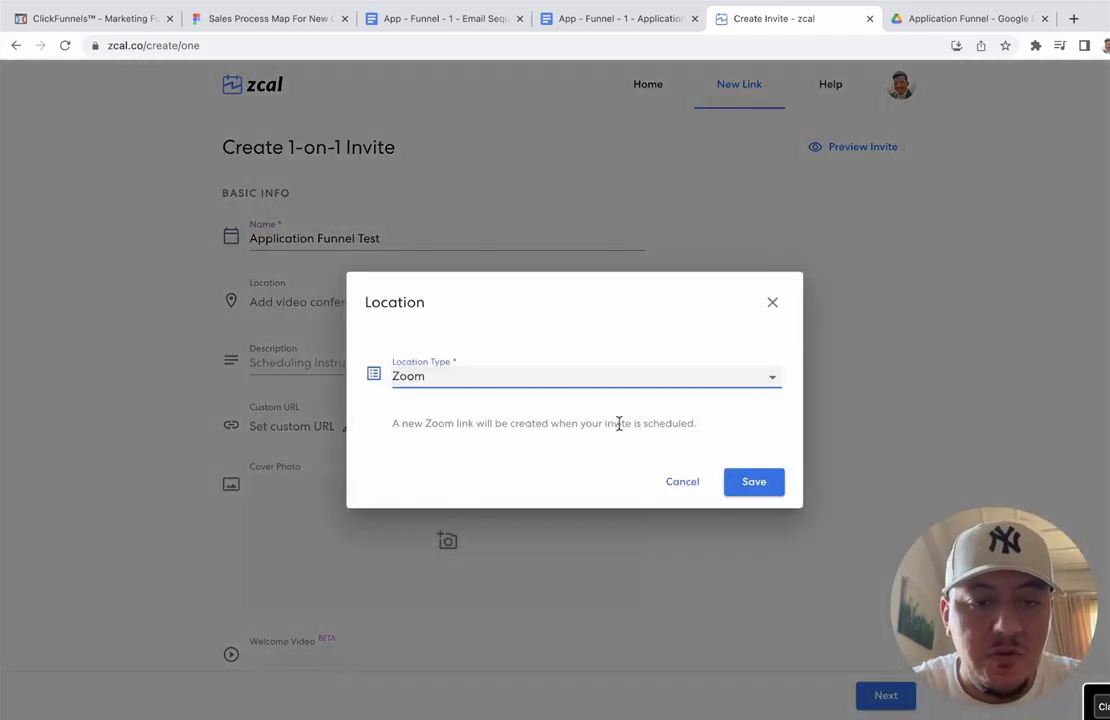
left_click(757, 490)
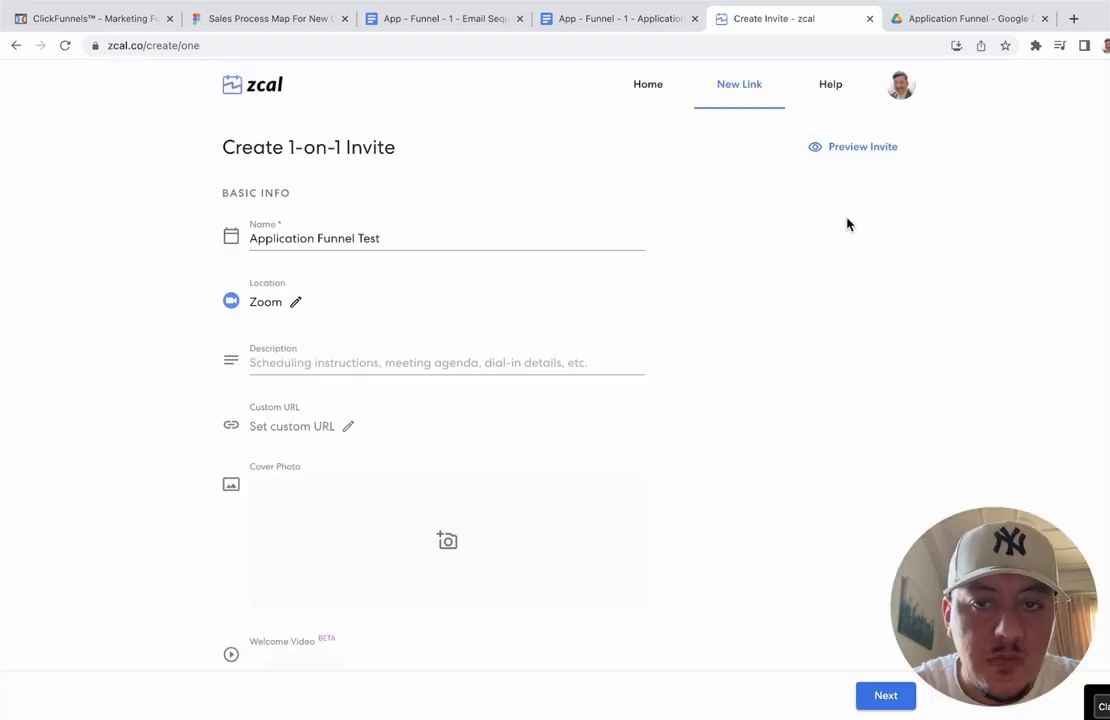
Step: Open the zcal account settings in a new browser tab
right_click(900, 95)
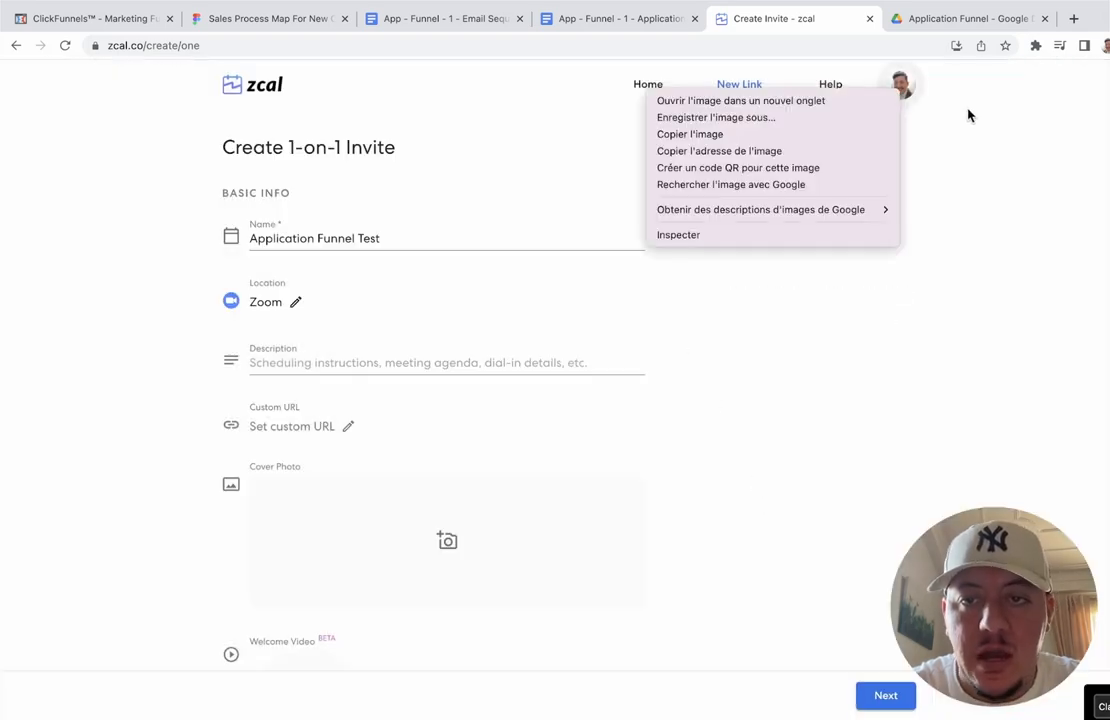
left_click(924, 87)
left_click(906, 85)
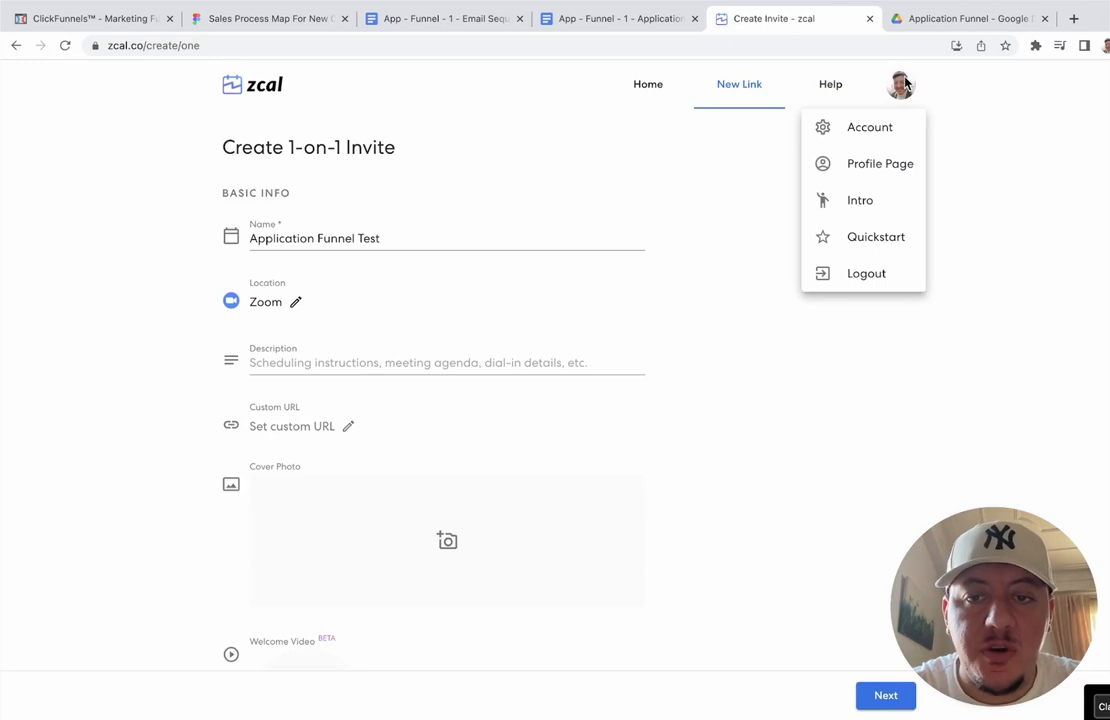
right_click(869, 139)
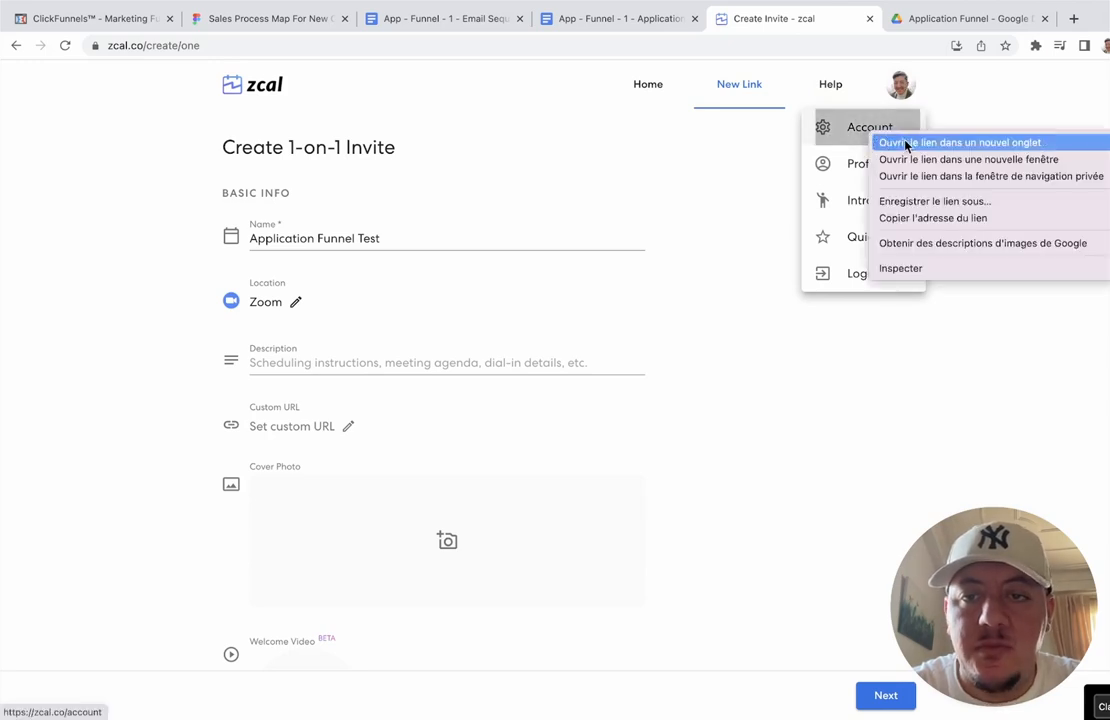
left_click(907, 145)
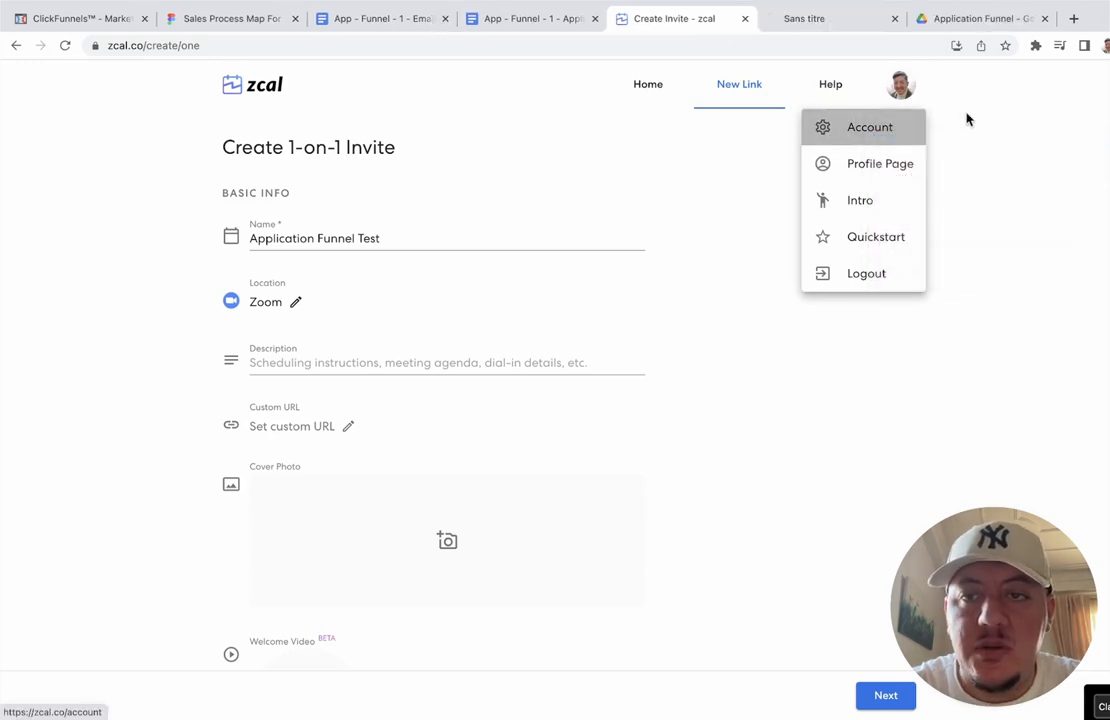
left_click(823, 27)
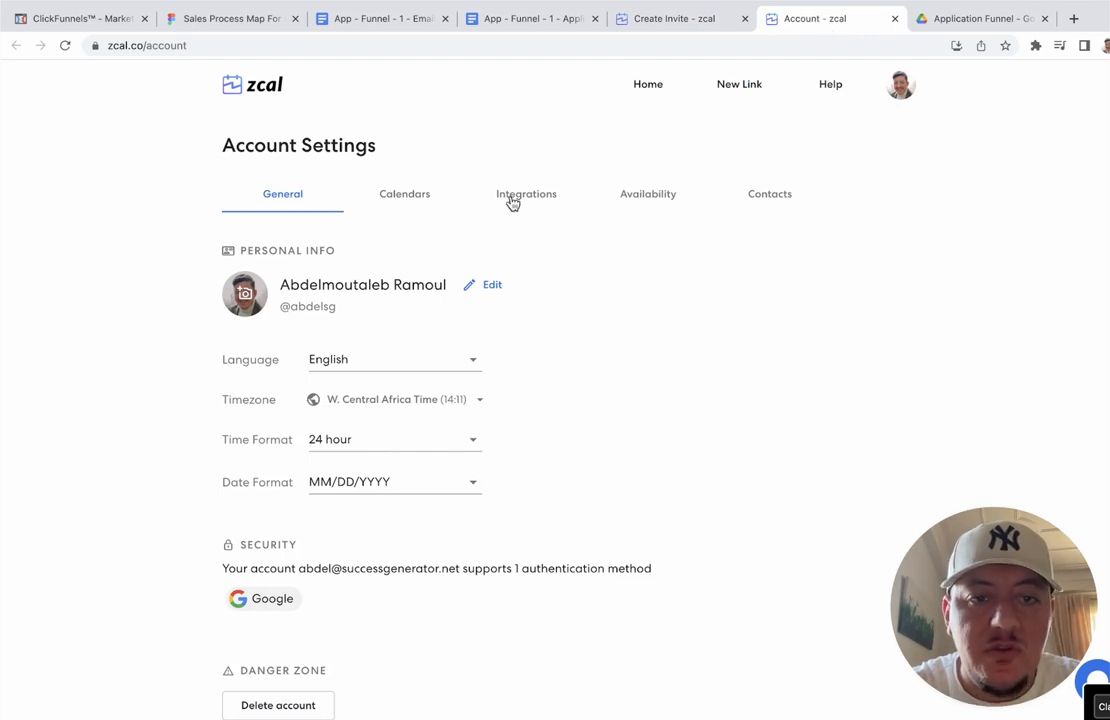
Step: Confirm the calendars and the Zoom and Google Meet integrations are connected, then return to the invite
left_click(412, 200)
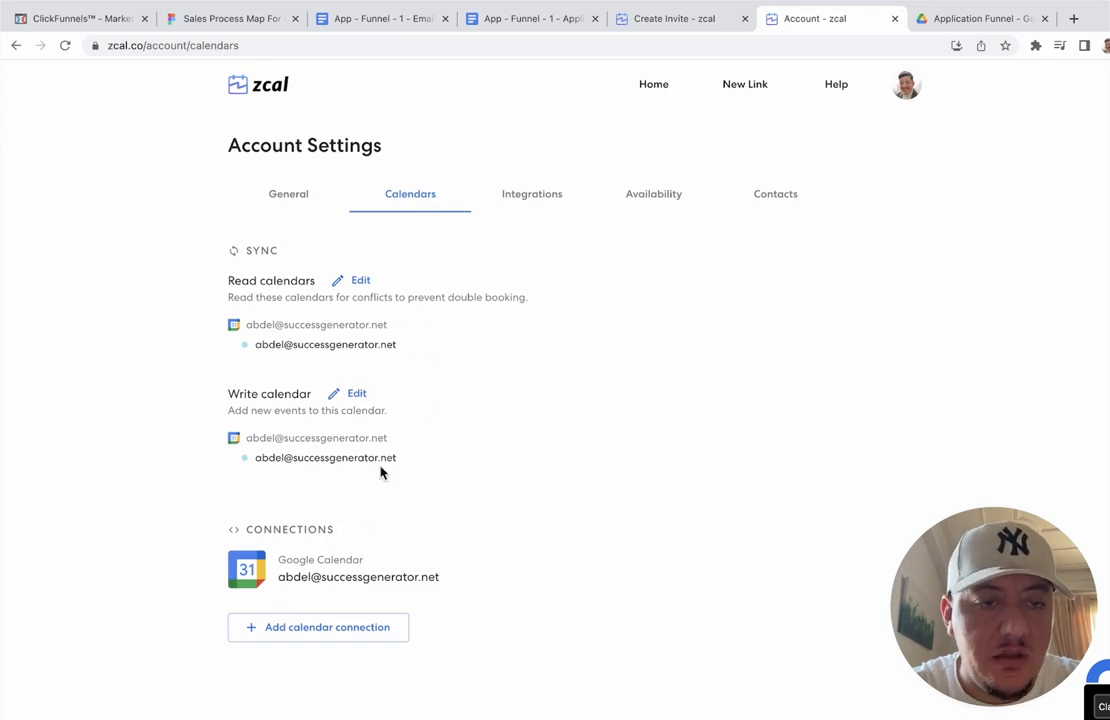
left_click(540, 202)
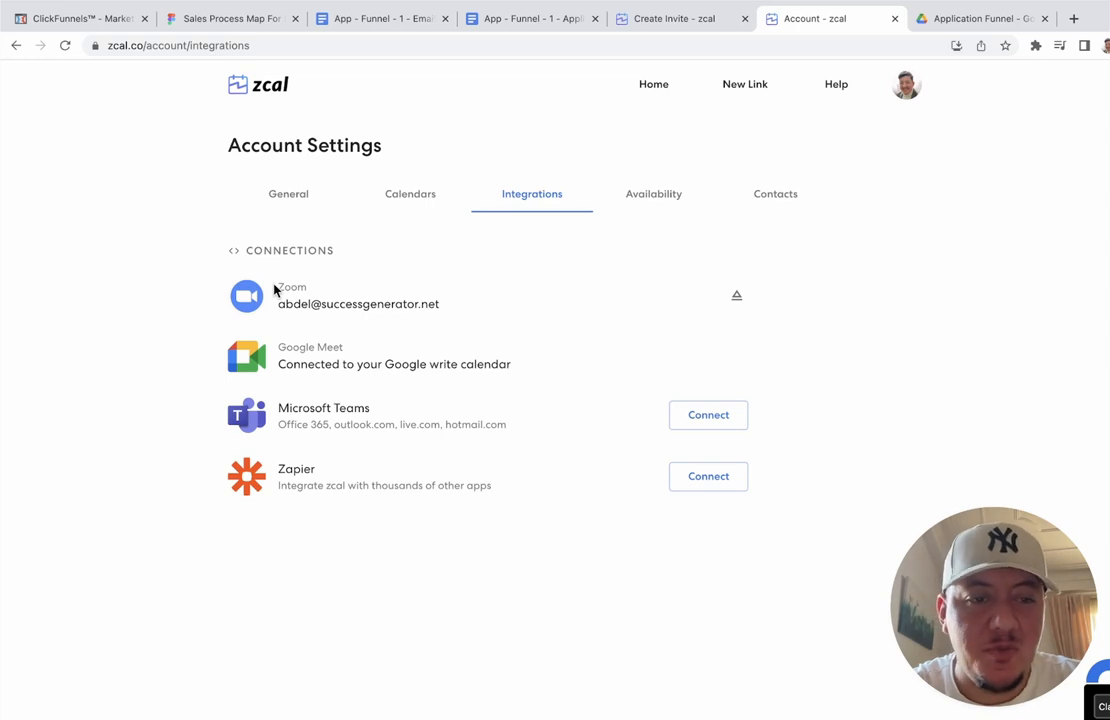
left_click_drag(278, 347, 347, 351)
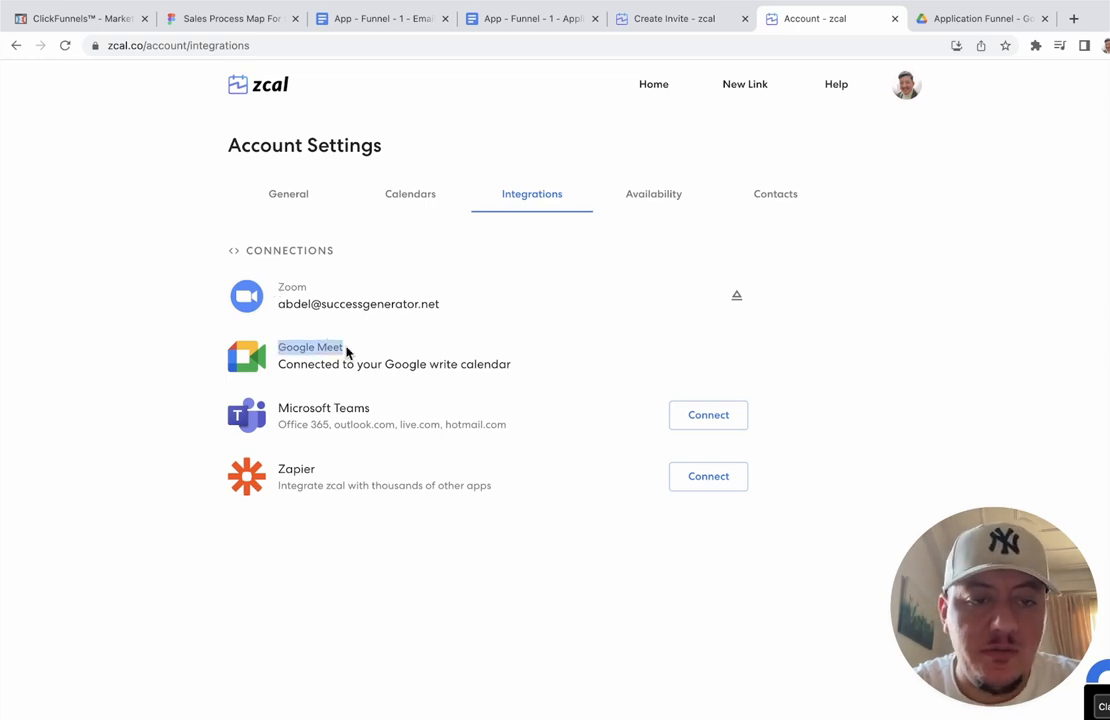
left_click_drag(278, 287, 303, 286)
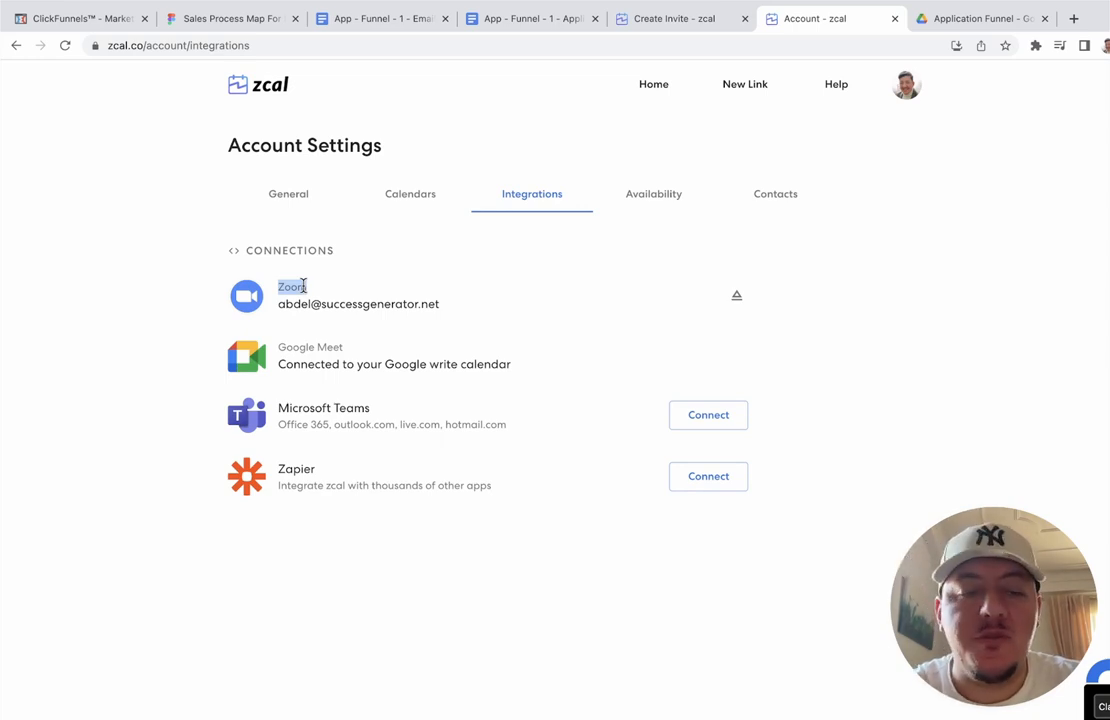
left_click(303, 286)
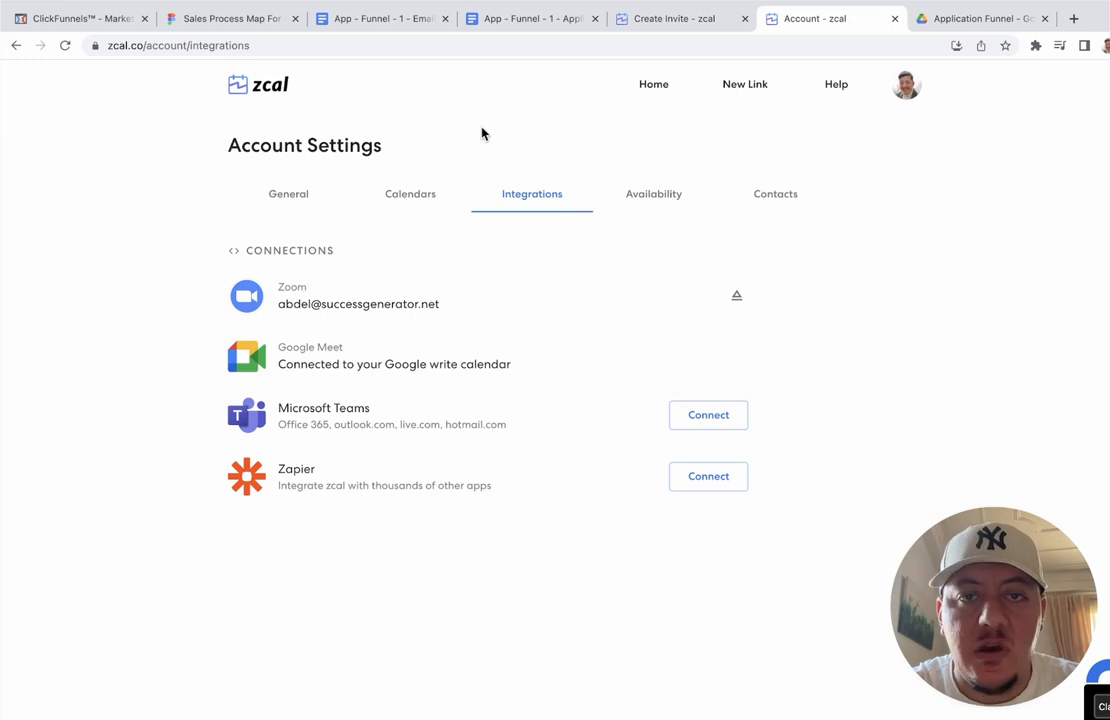
left_click(713, 24)
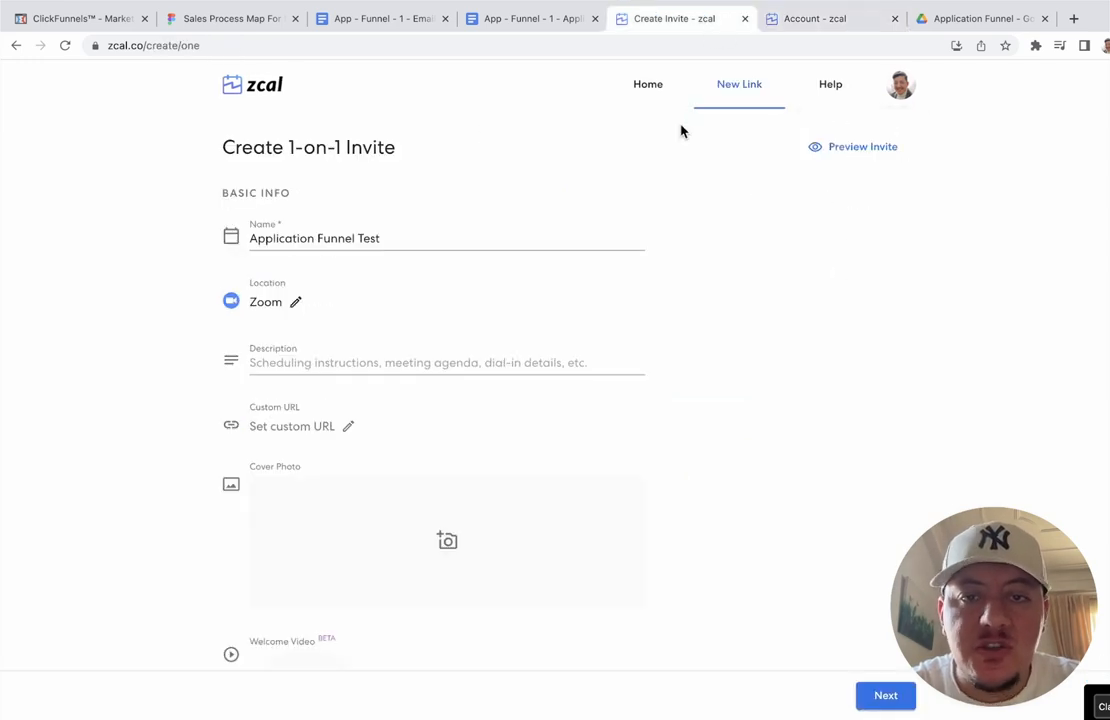
Step: Close the account tab and re-save Zoom as the meeting location
left_click(894, 18)
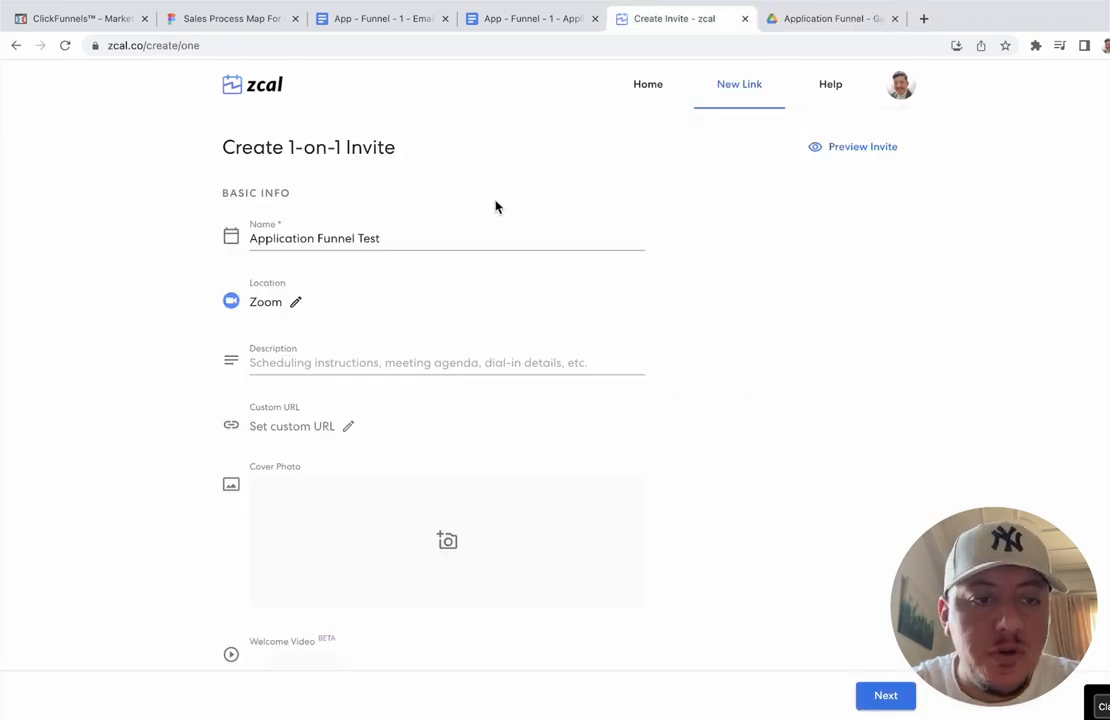
left_click(291, 302)
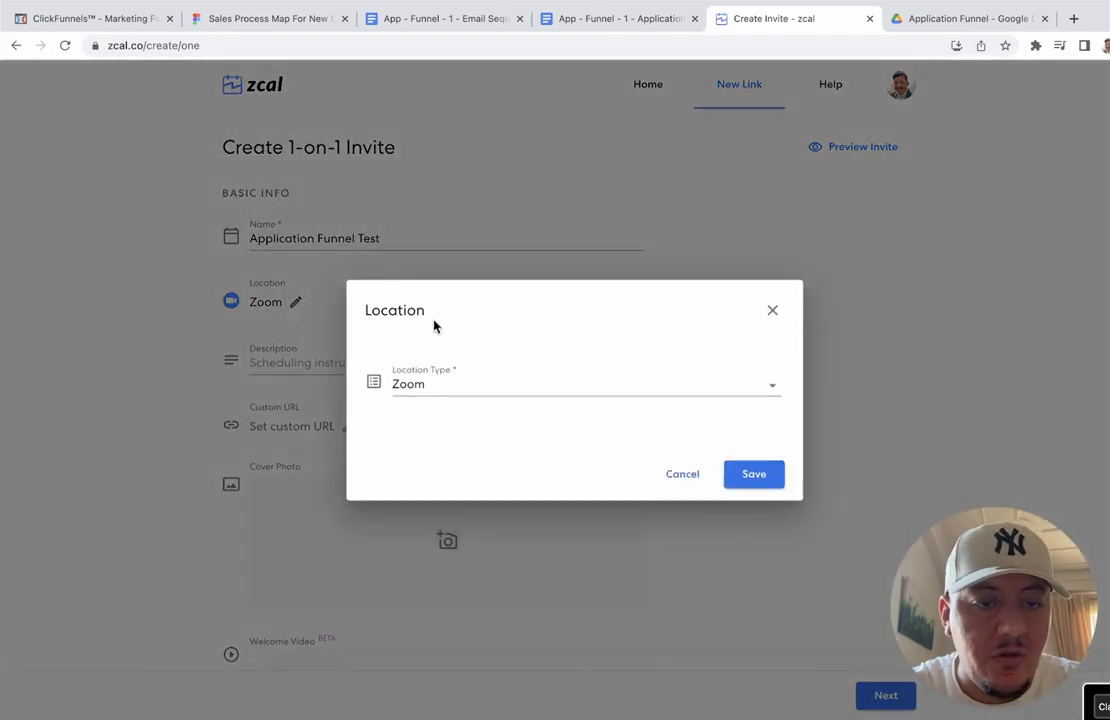
left_click(480, 382)
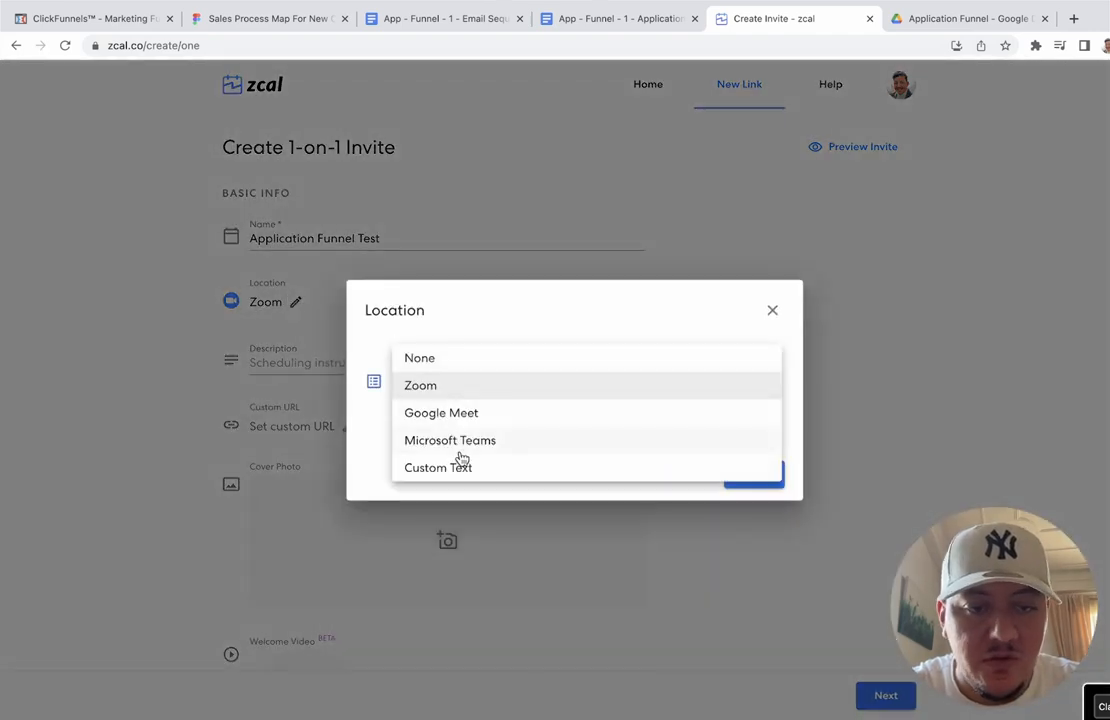
left_click(507, 316)
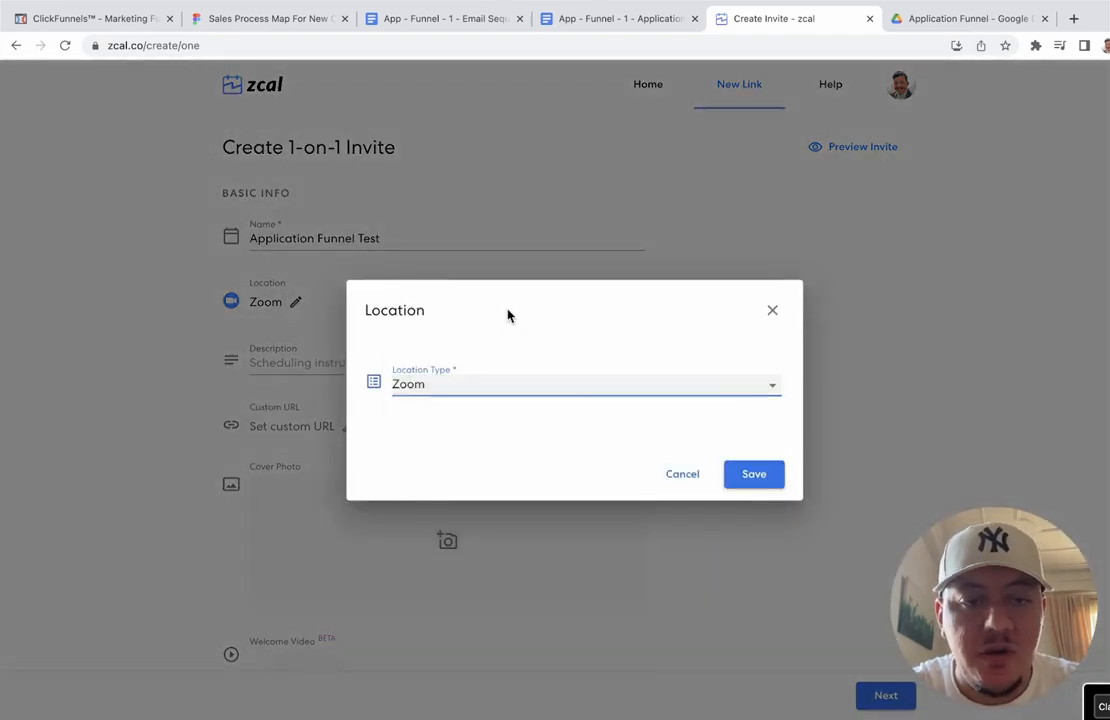
left_click(582, 394)
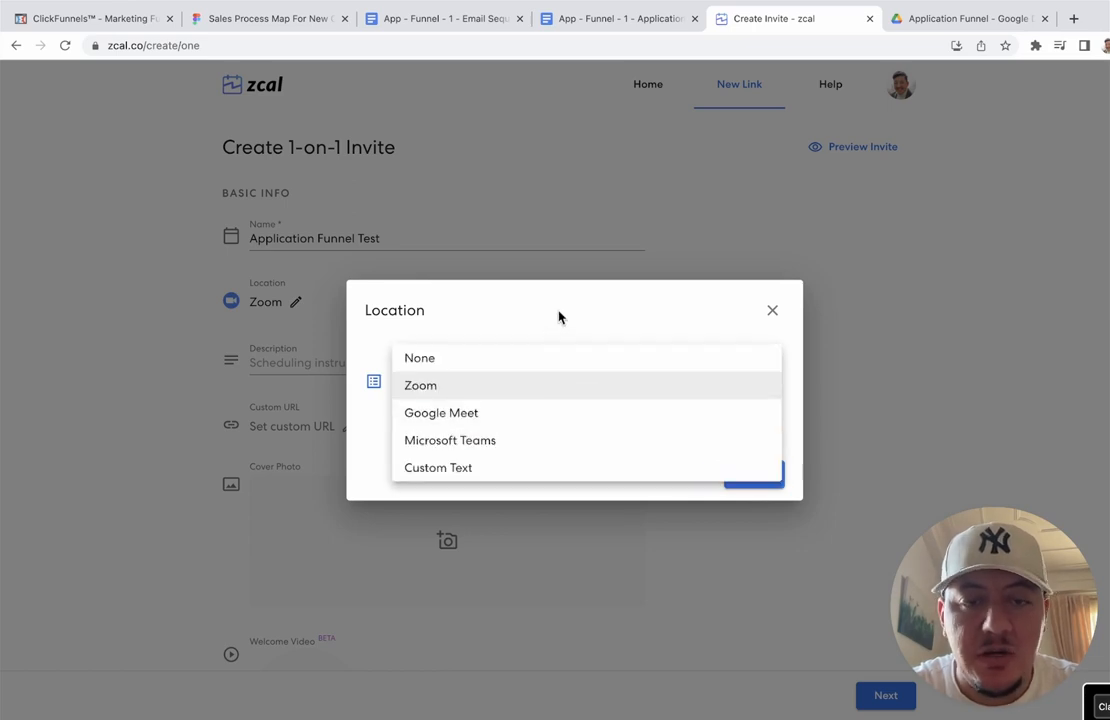
left_click(560, 317)
left_click(748, 474)
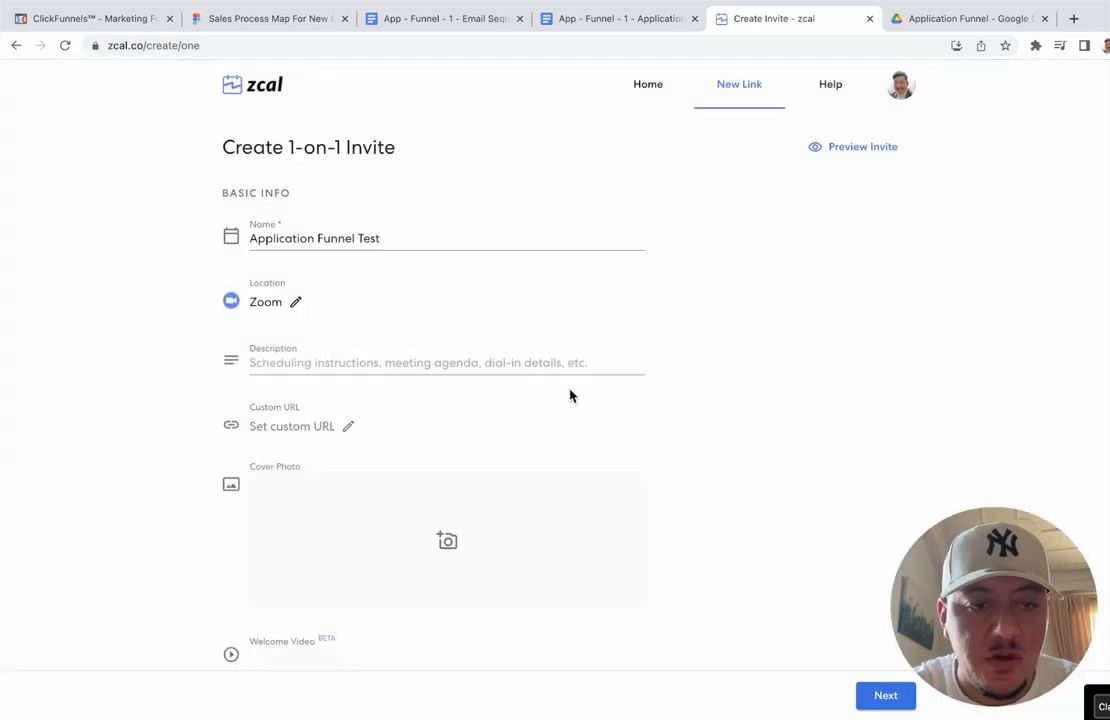
Step: Add a description asking invitees to answer the questionnaire so the host understands their situation
left_click(498, 362)
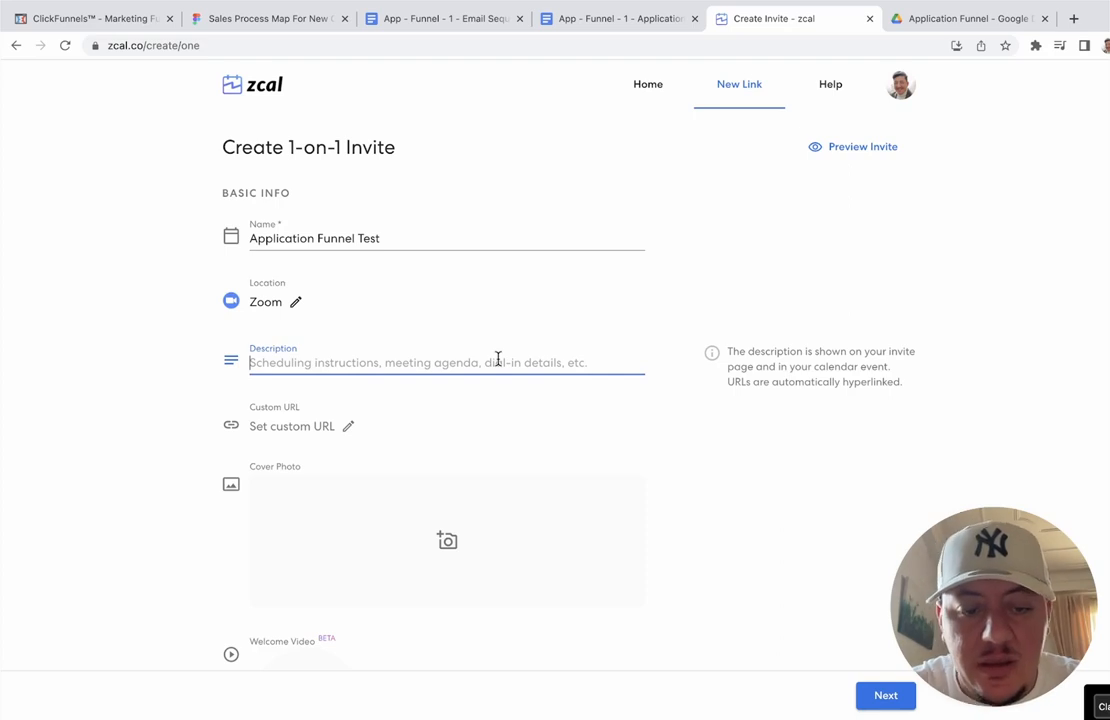
type("Pl")
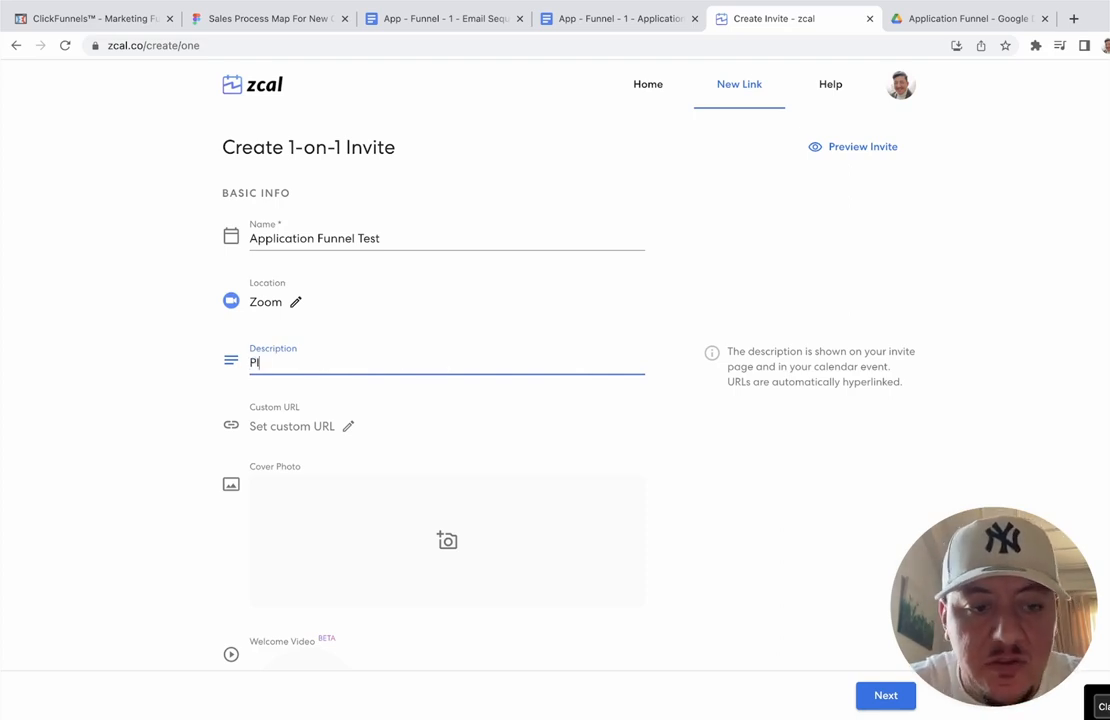
type("ease take your")
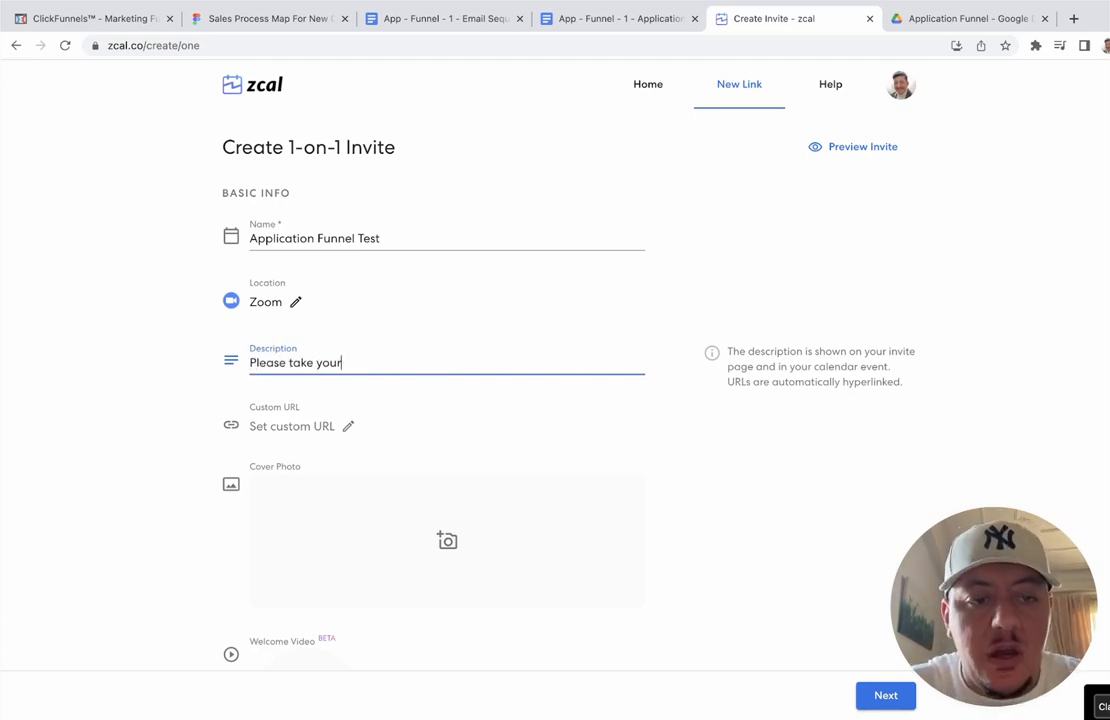
type(" time to fill ")
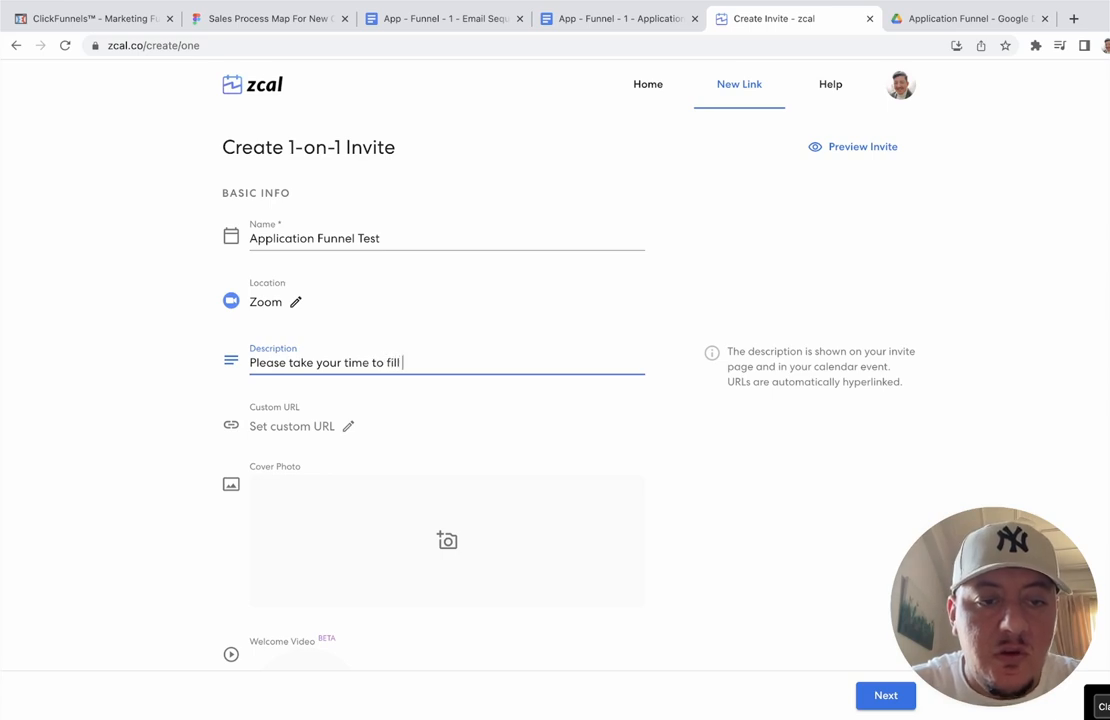
type("answer t")
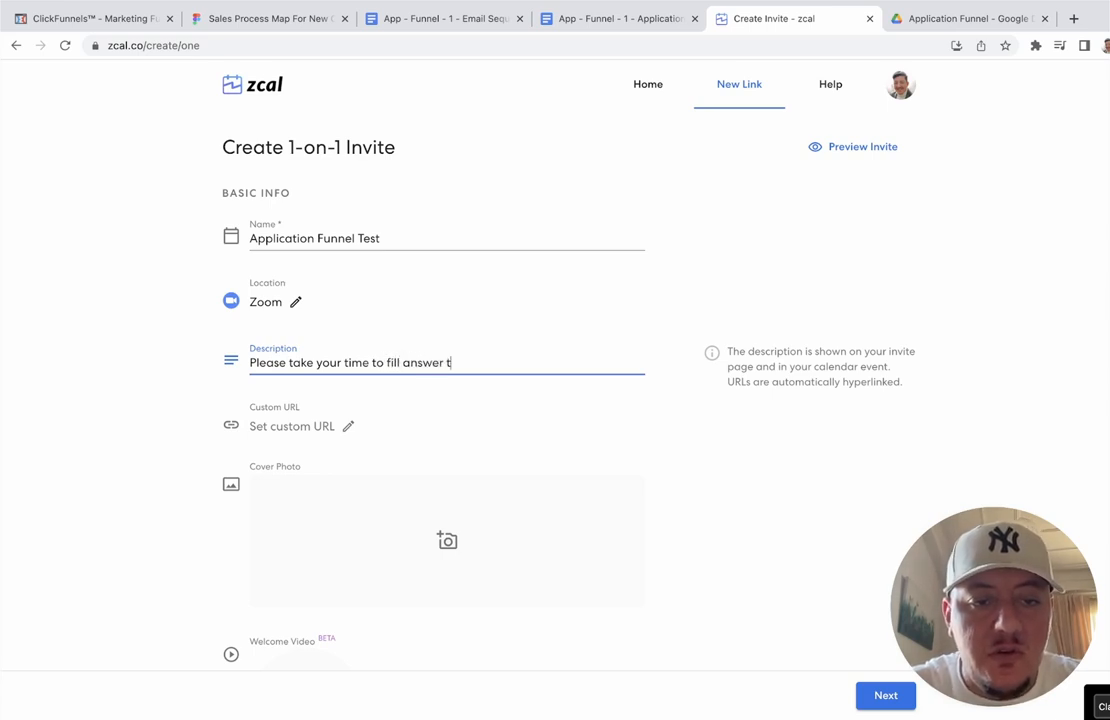
type("he questio")
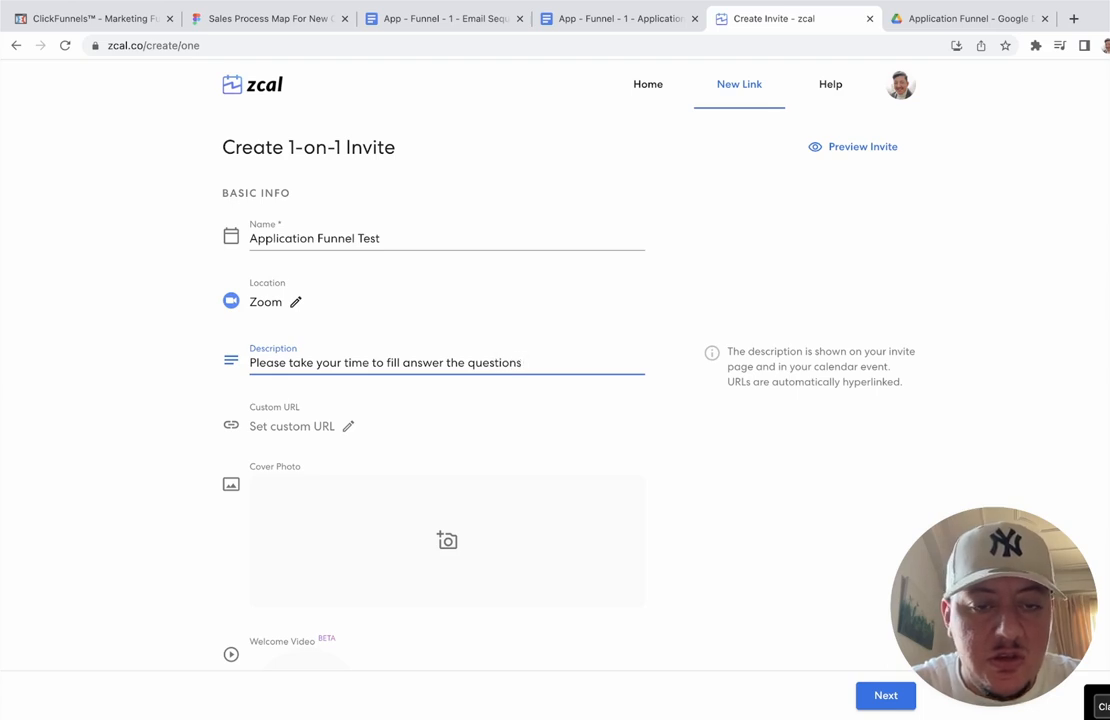
type("n")
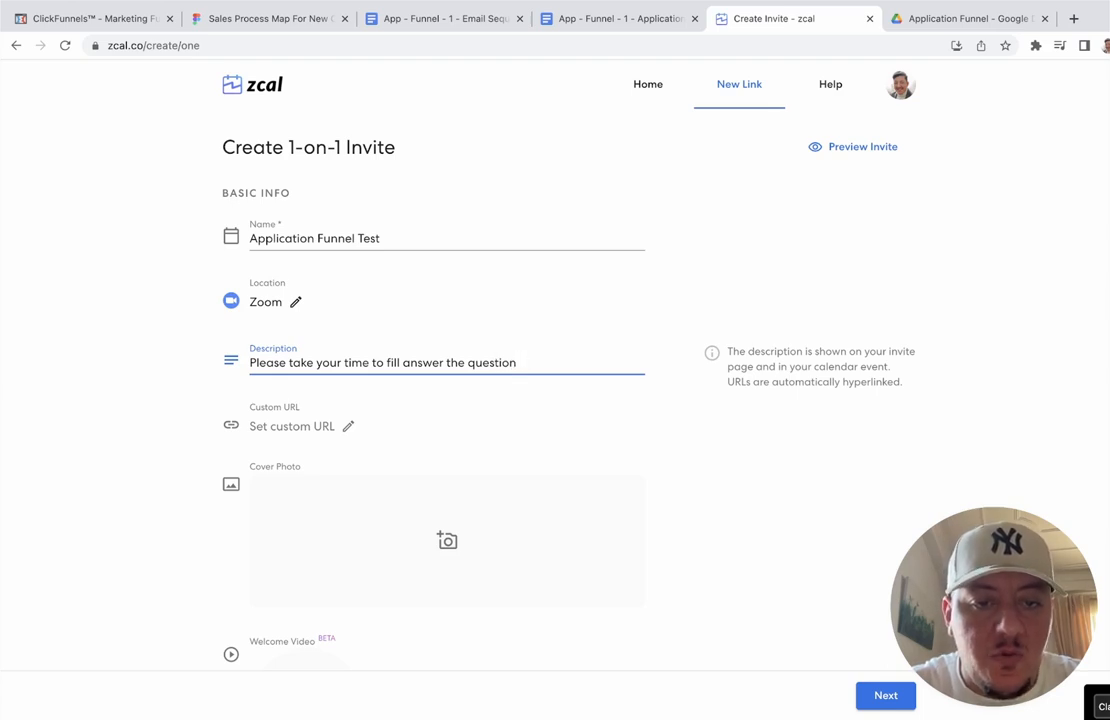
type("naire")
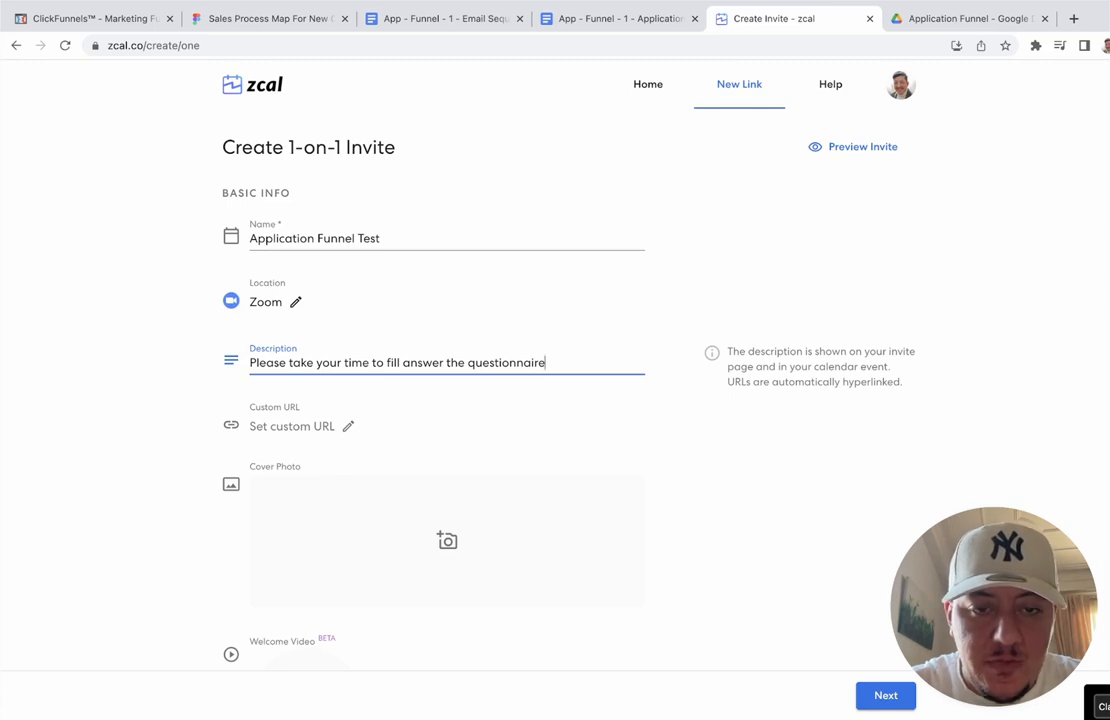
type(" so we can")
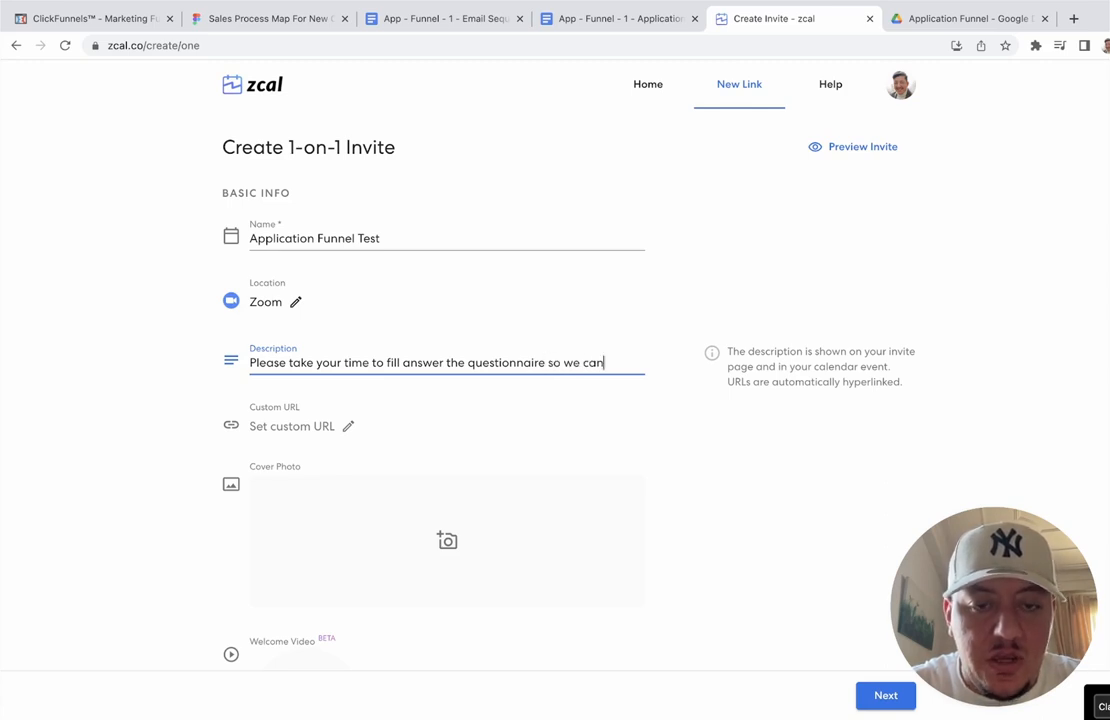
type(" have a")
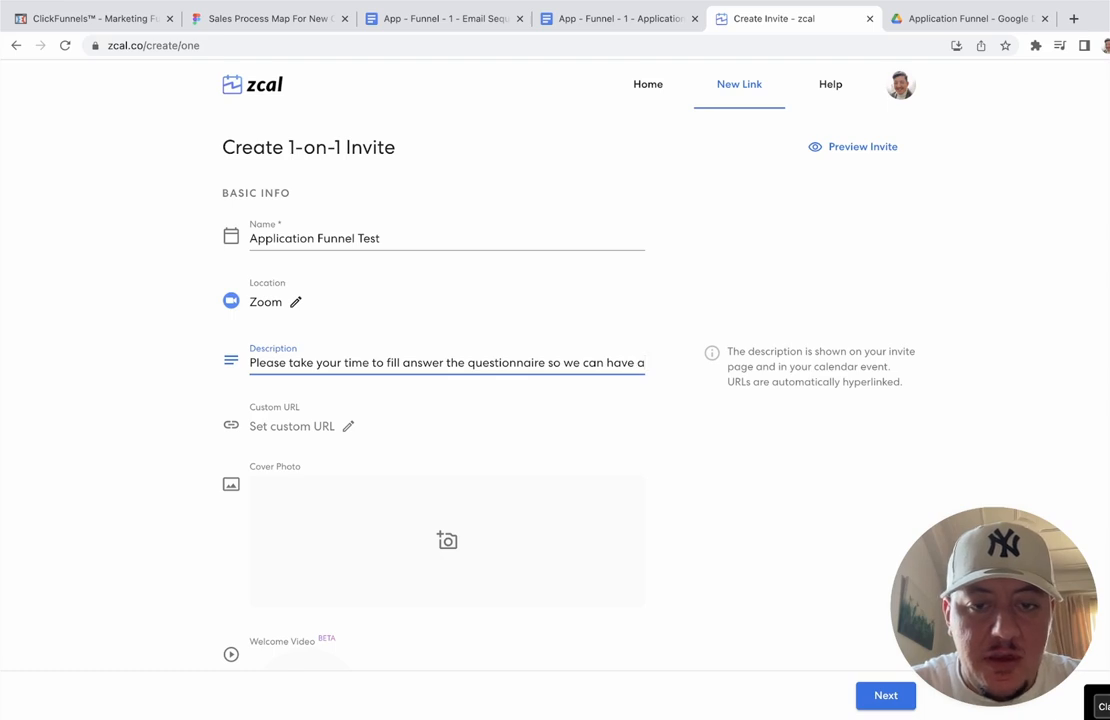
type(" better idea")
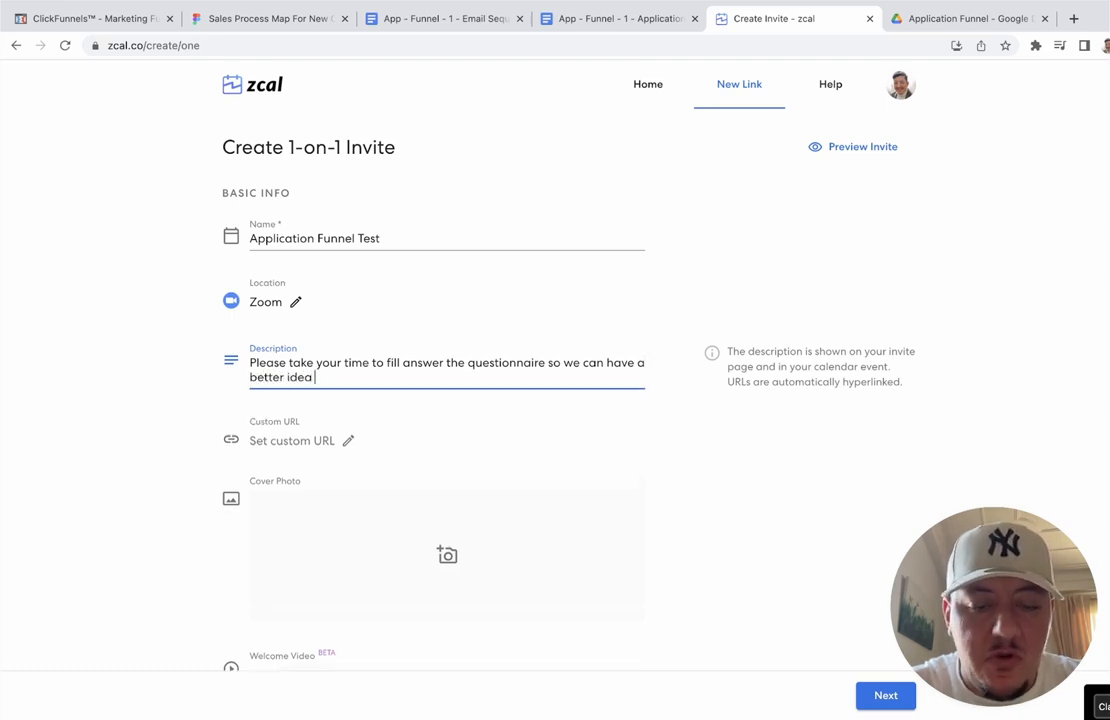
type(" and undersa")
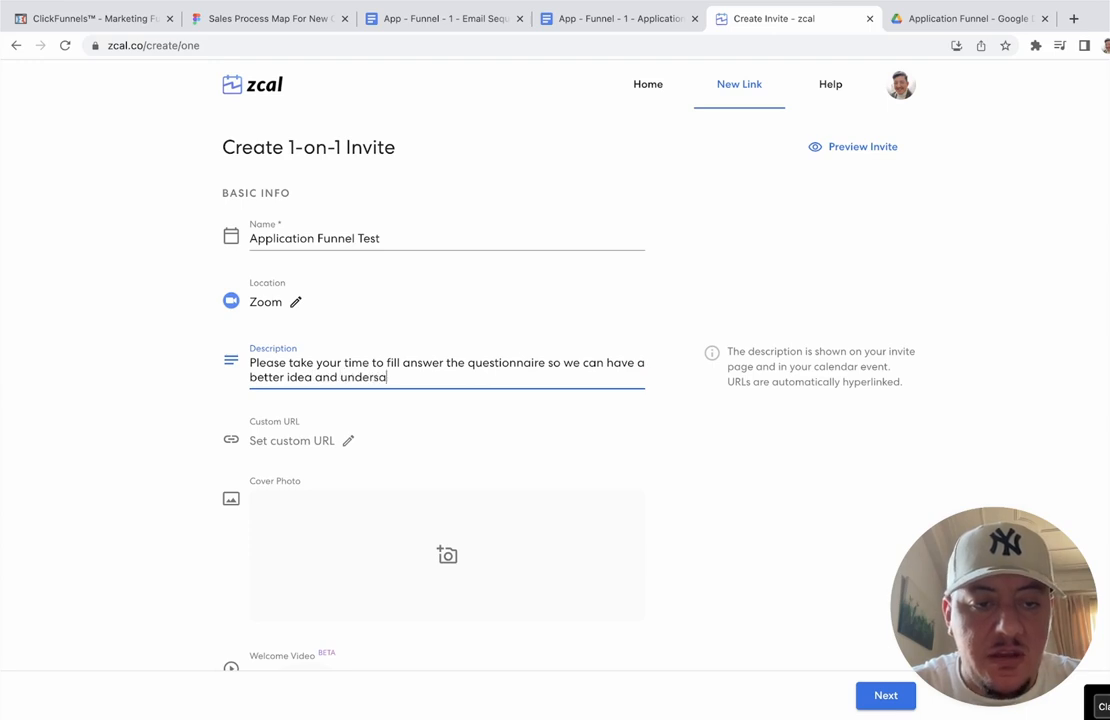
key("BackSpace")
type("tading of")
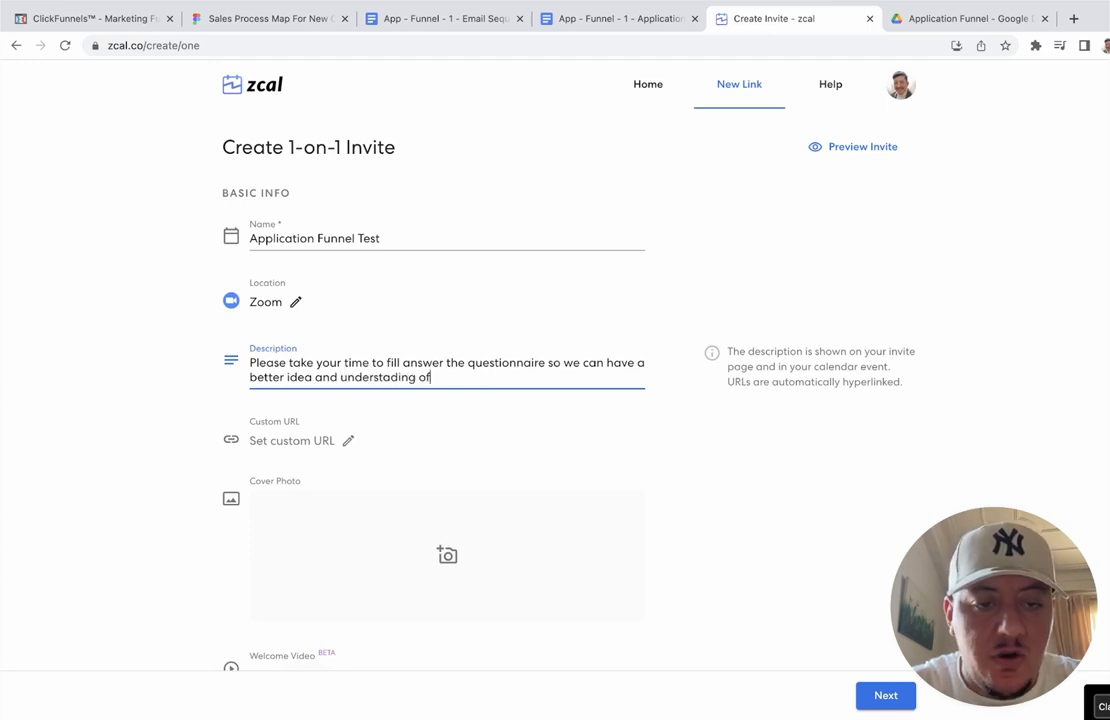
type(" your current s")
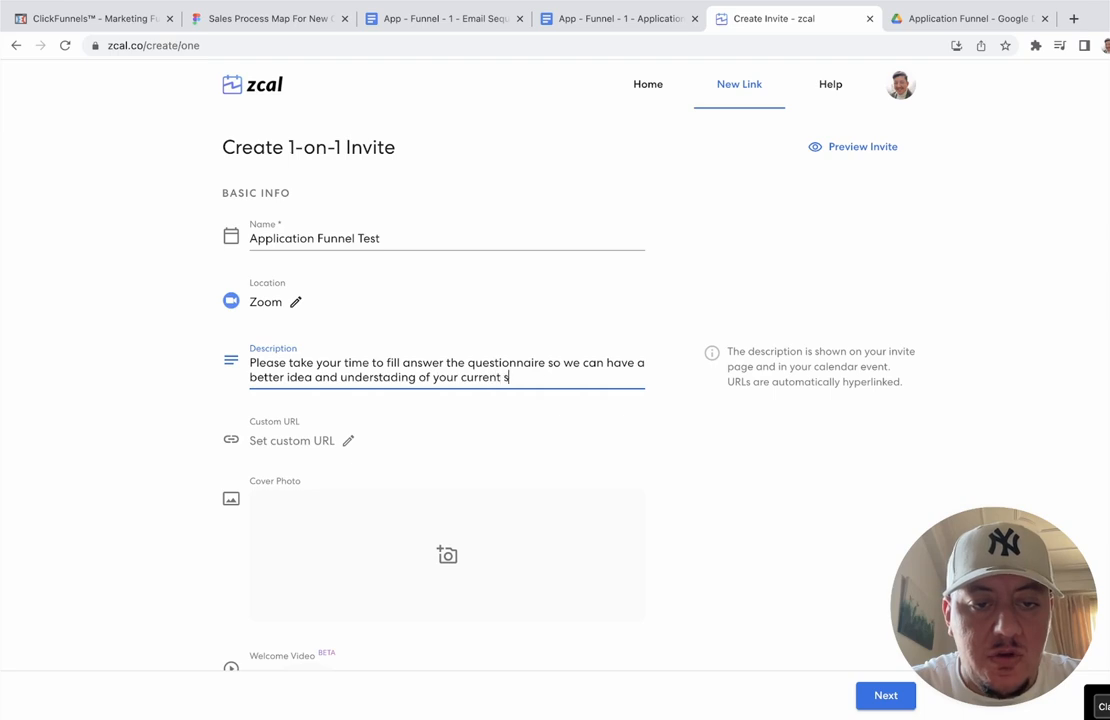
type("ituation")
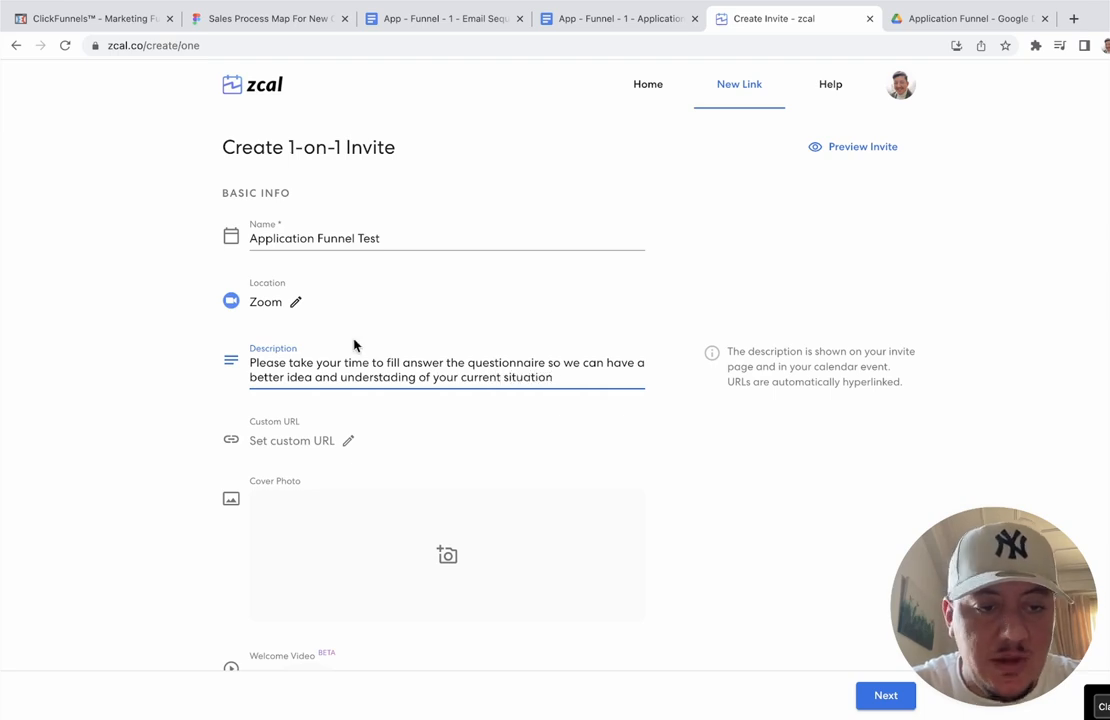
scroll(181, 330, "down", 2)
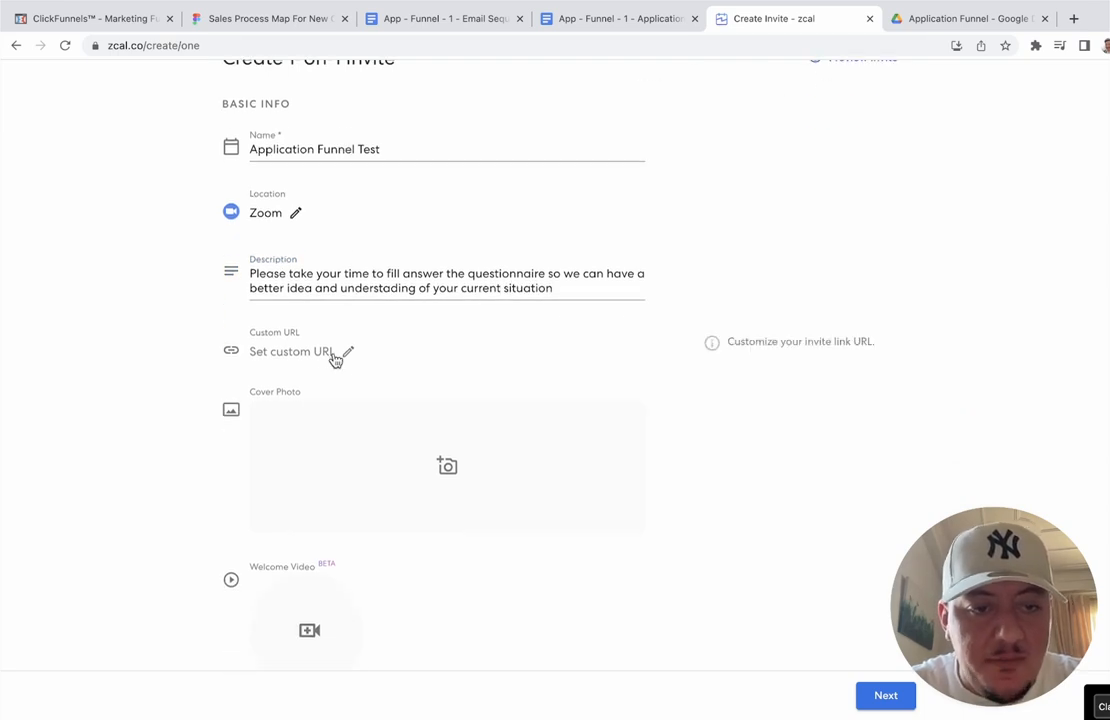
Step: Set the invite's custom URL ending to applicationtest
left_click(337, 356)
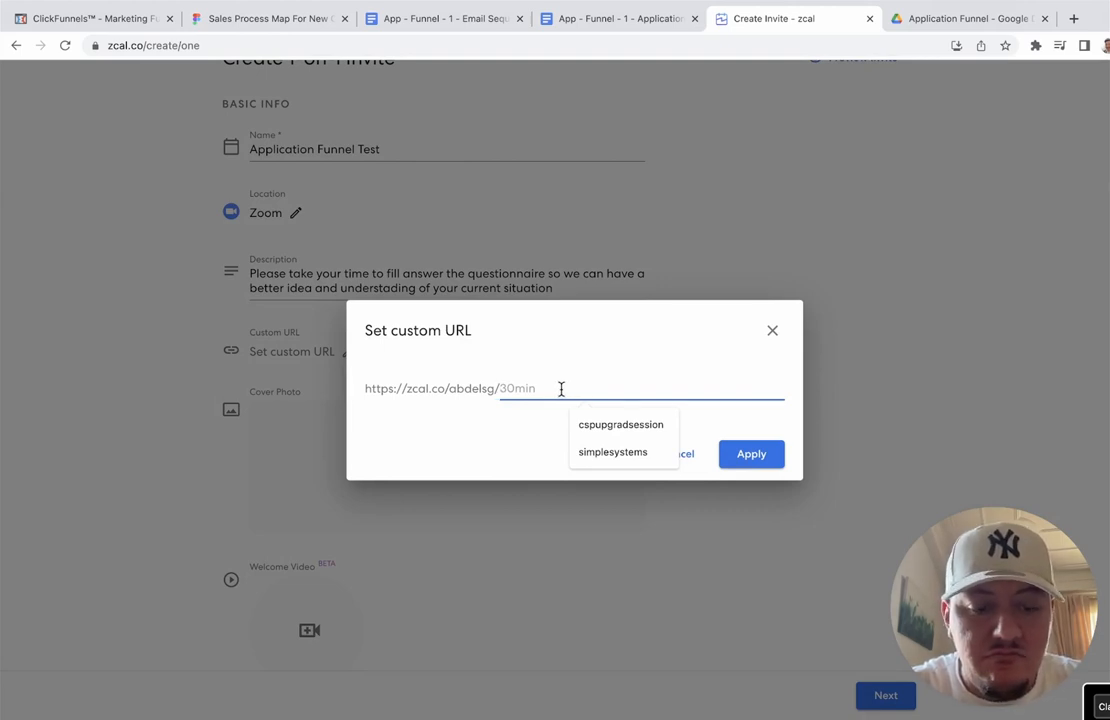
type("te")
key("BackSpace")
type("a")
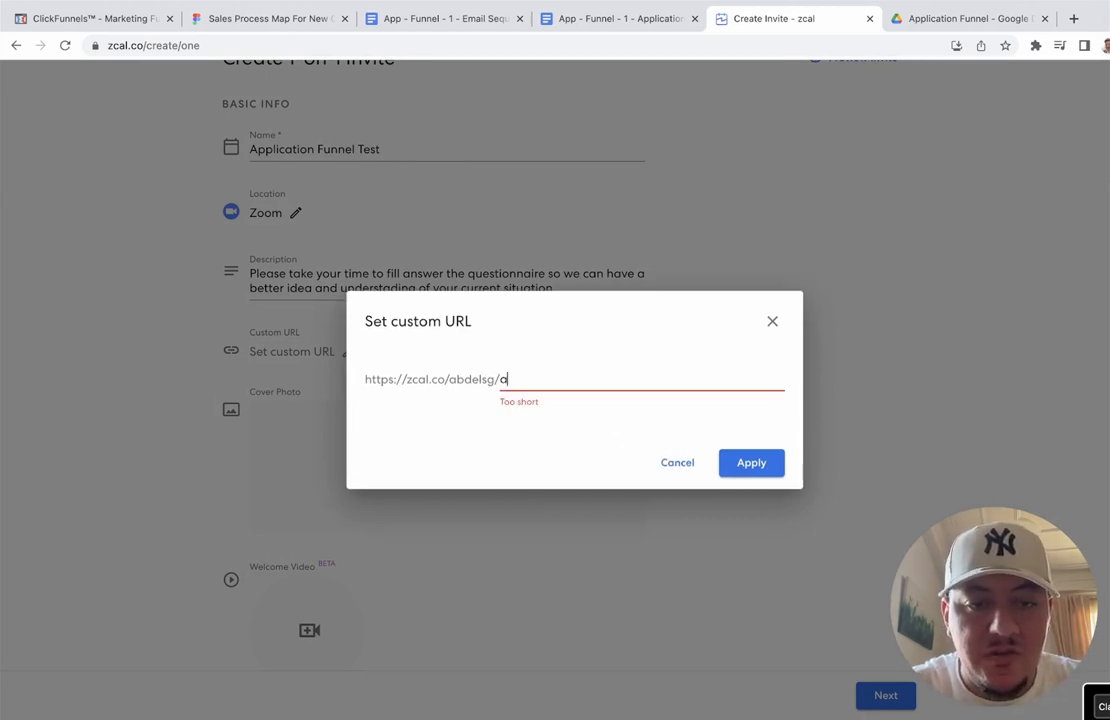
type("pplication")
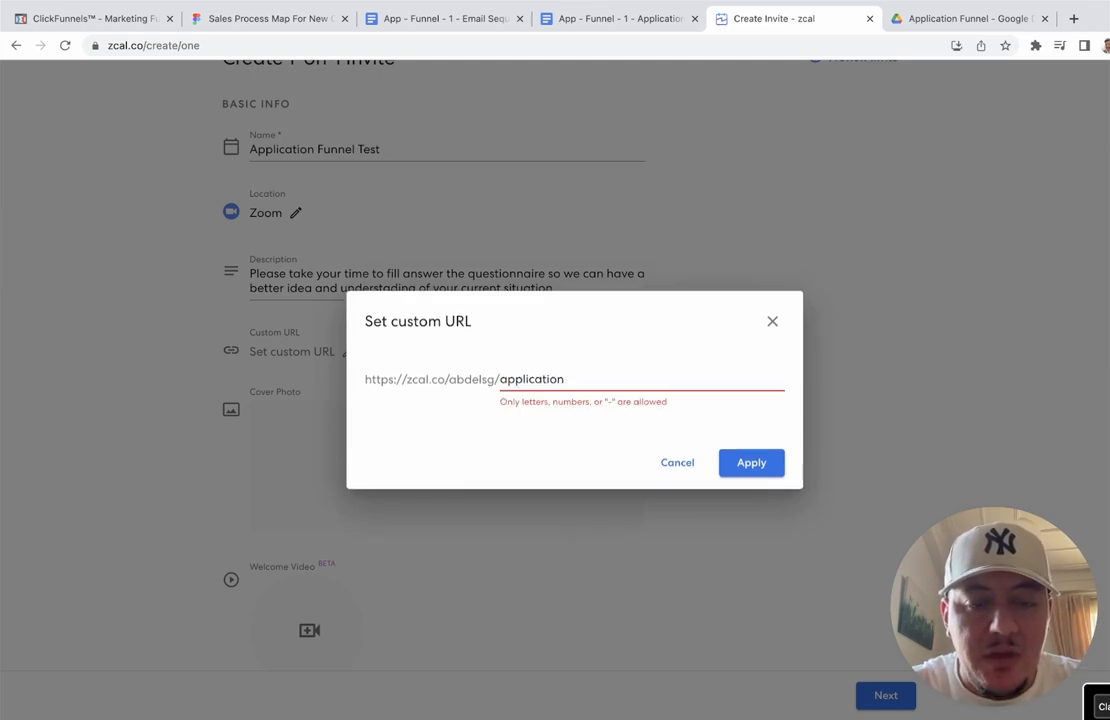
key("BackSpace")
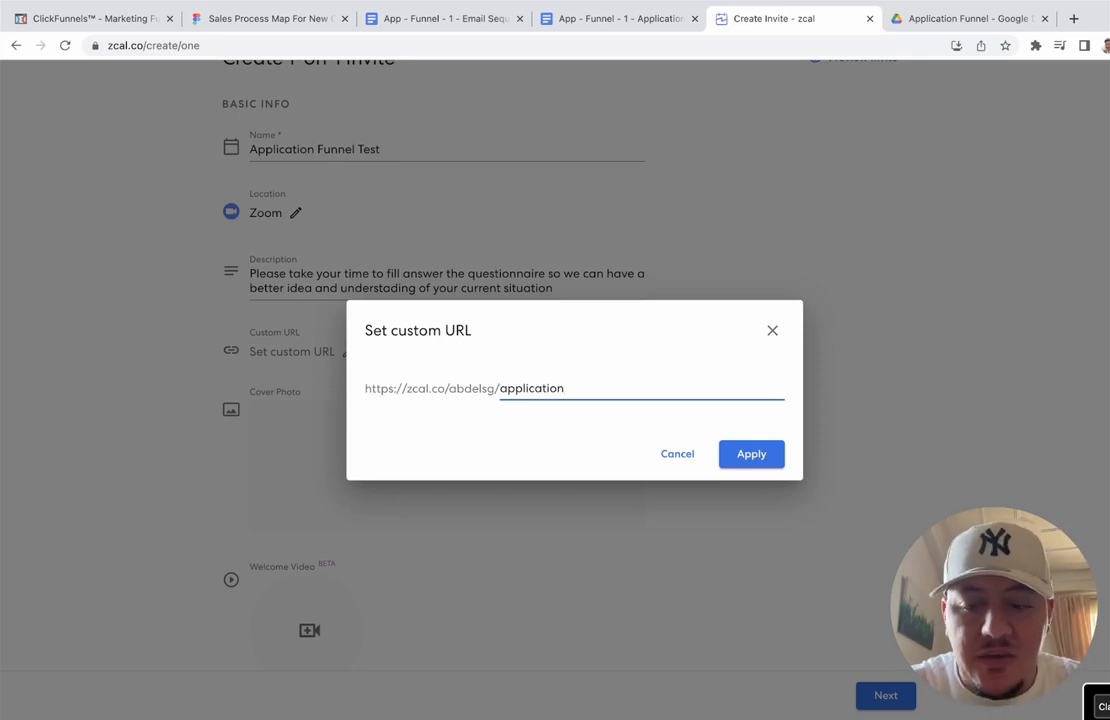
type("test")
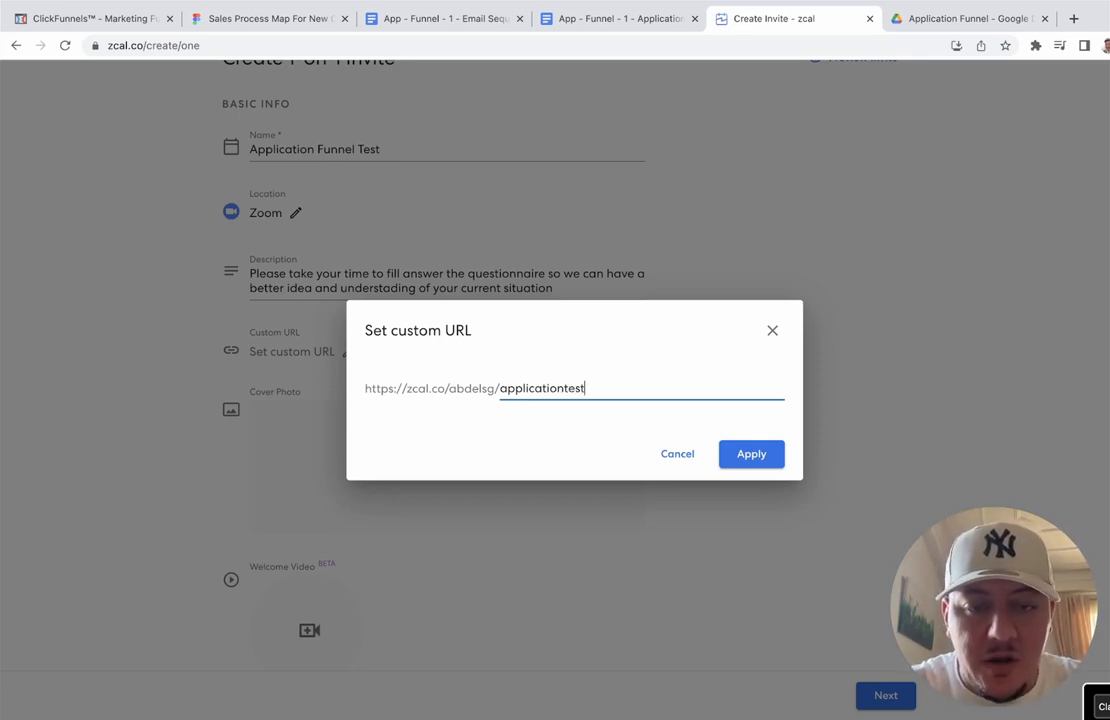
left_click(758, 459)
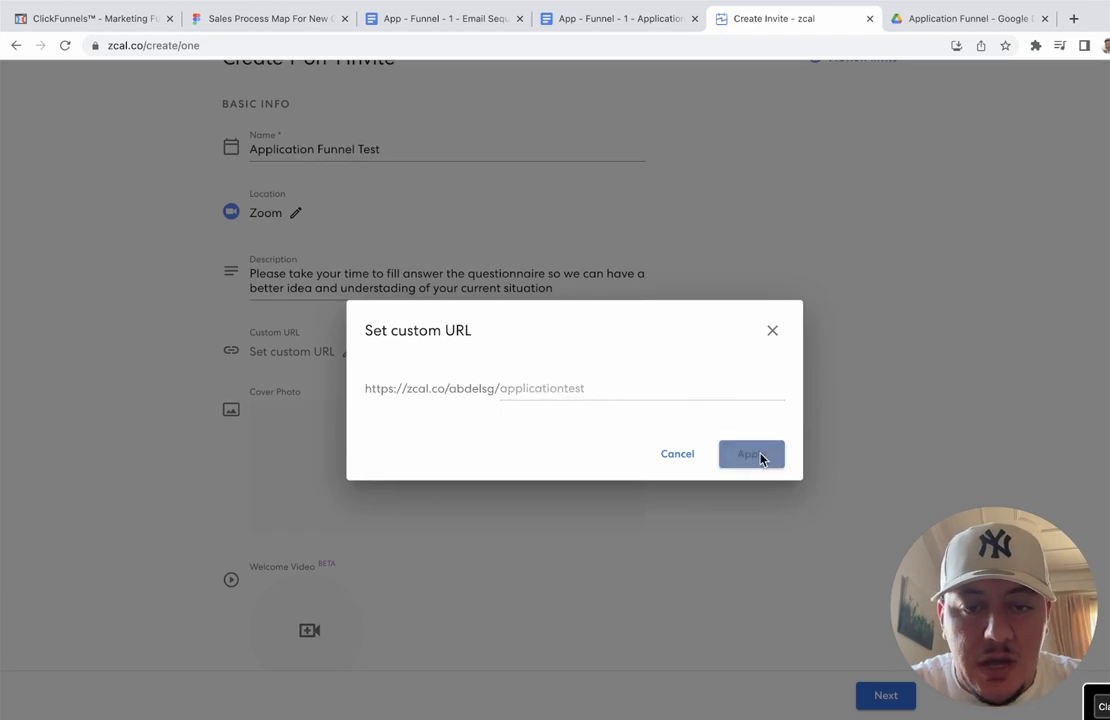
scroll(208, 377, "down", 1)
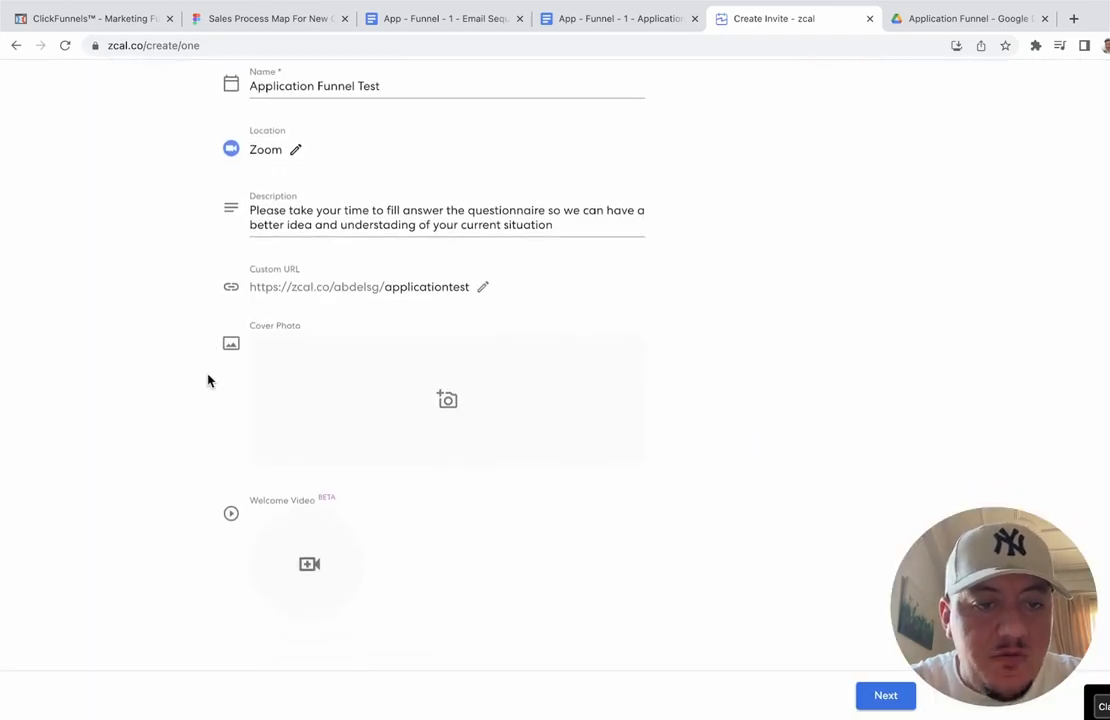
Step: Look through the Upload, Link and Unsplash photo options and choose the white vases Unsplash image as cover
mouse_move(355, 391)
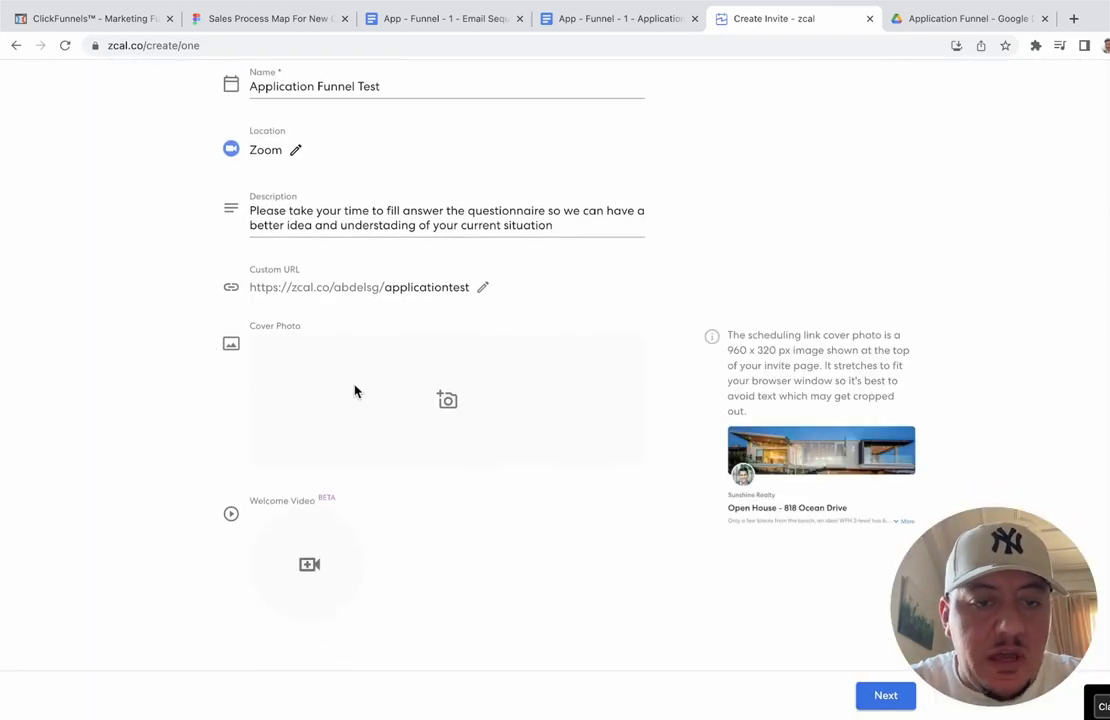
left_click(447, 400)
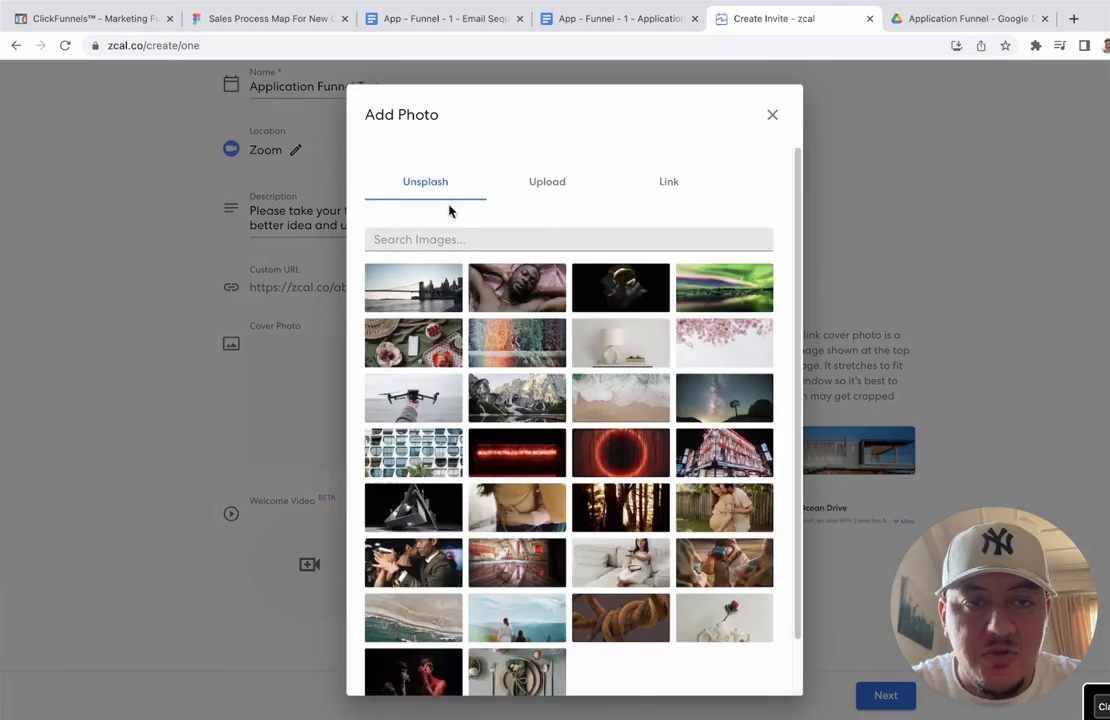
left_click(548, 186)
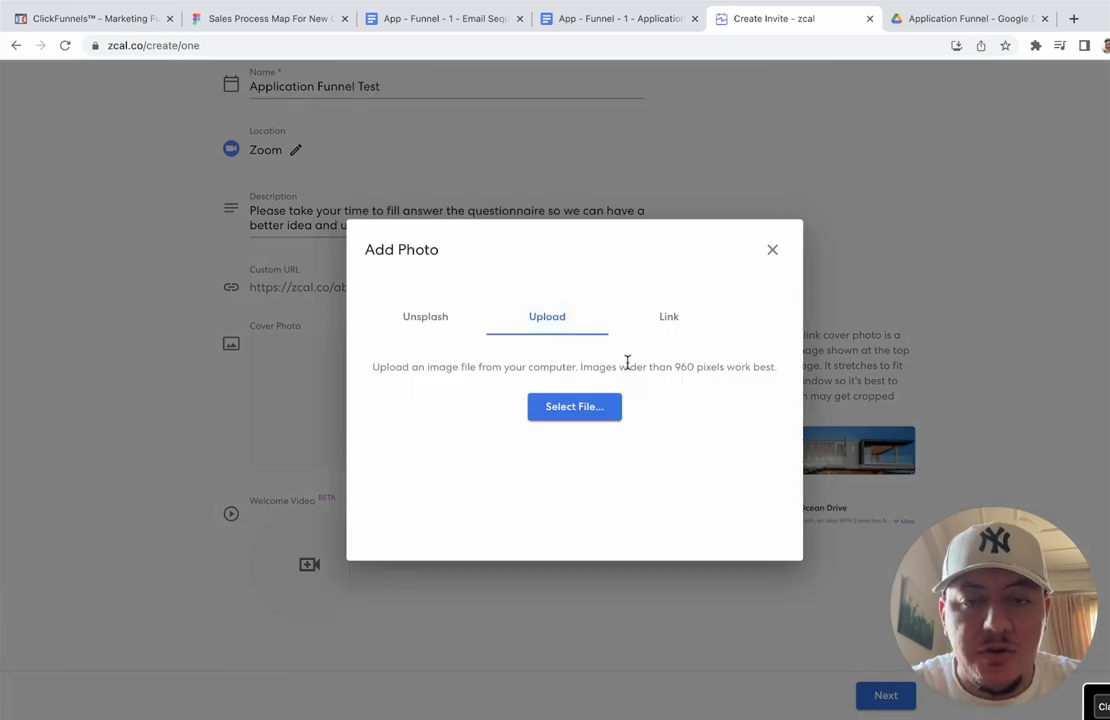
left_click(666, 318)
left_click(425, 316)
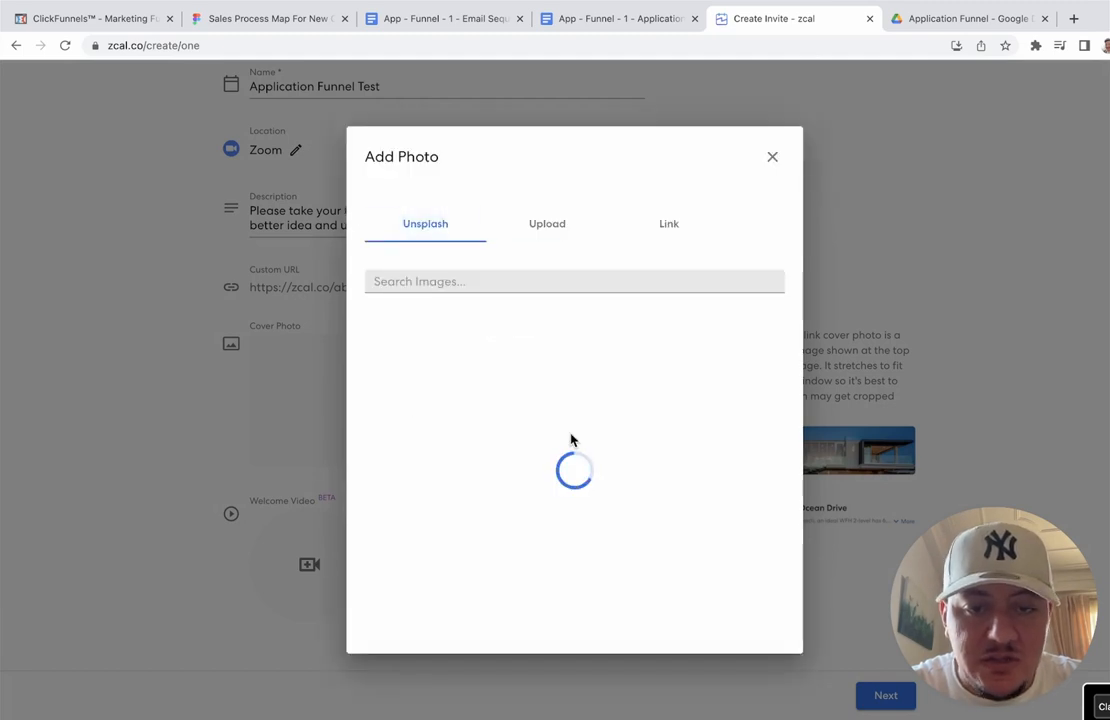
scroll(573, 440, "down", 1)
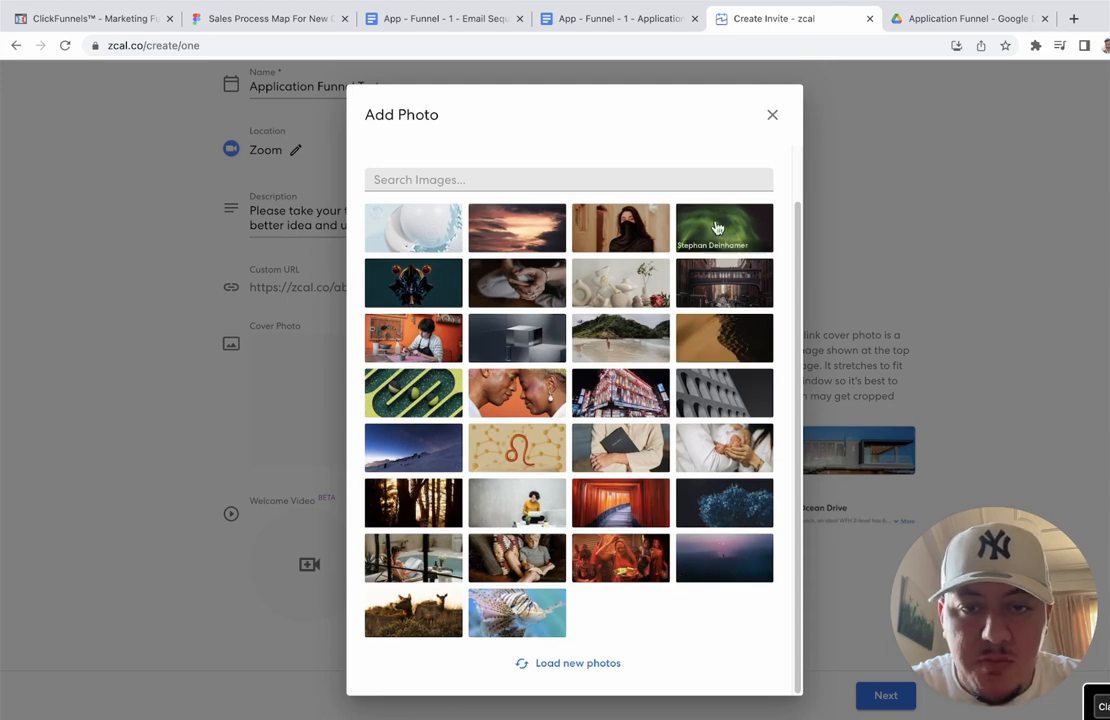
left_click(635, 291)
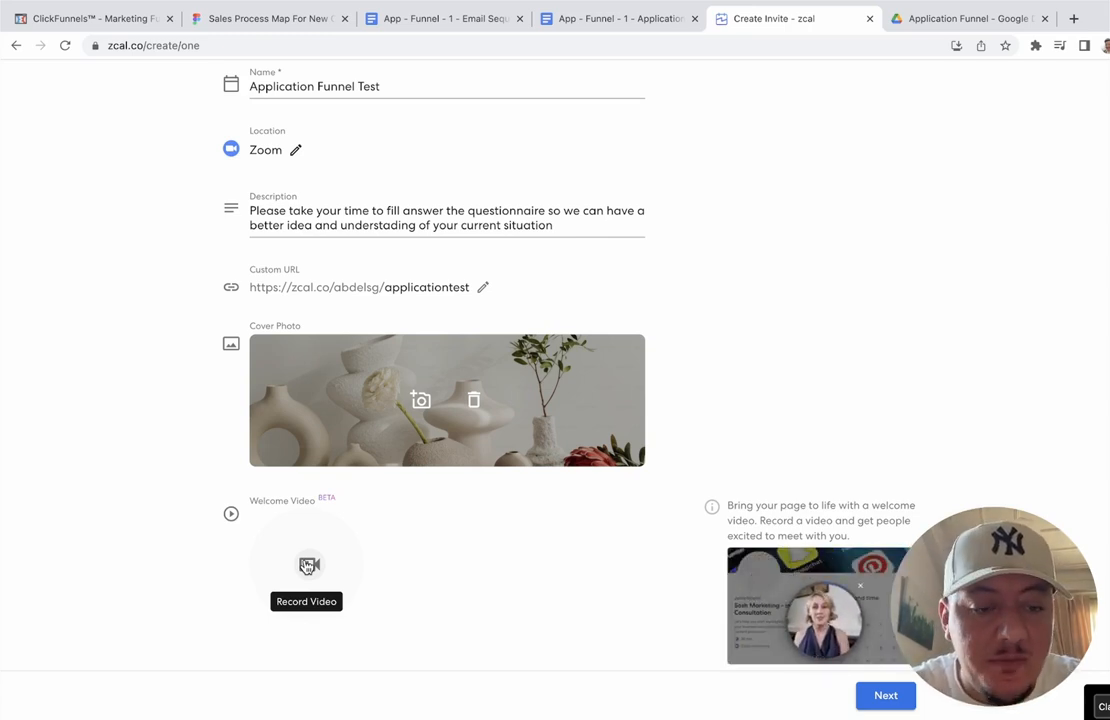
mouse_move(310, 562)
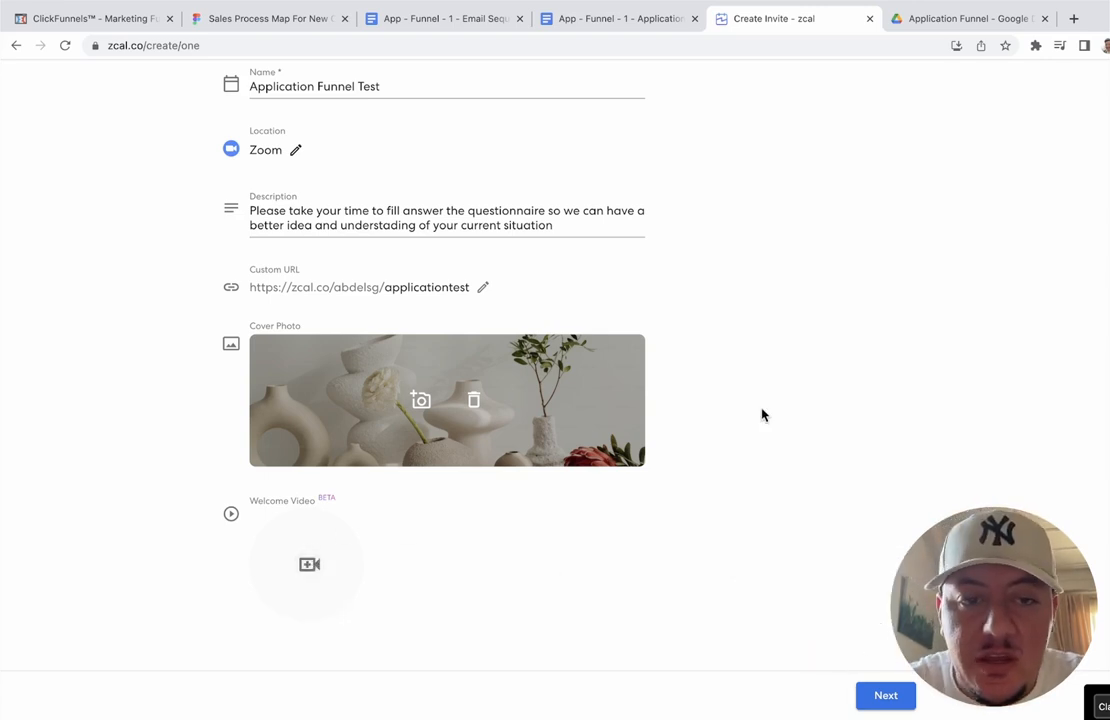
scroll(762, 415, "up", 3)
scroll(762, 415, "down", 3)
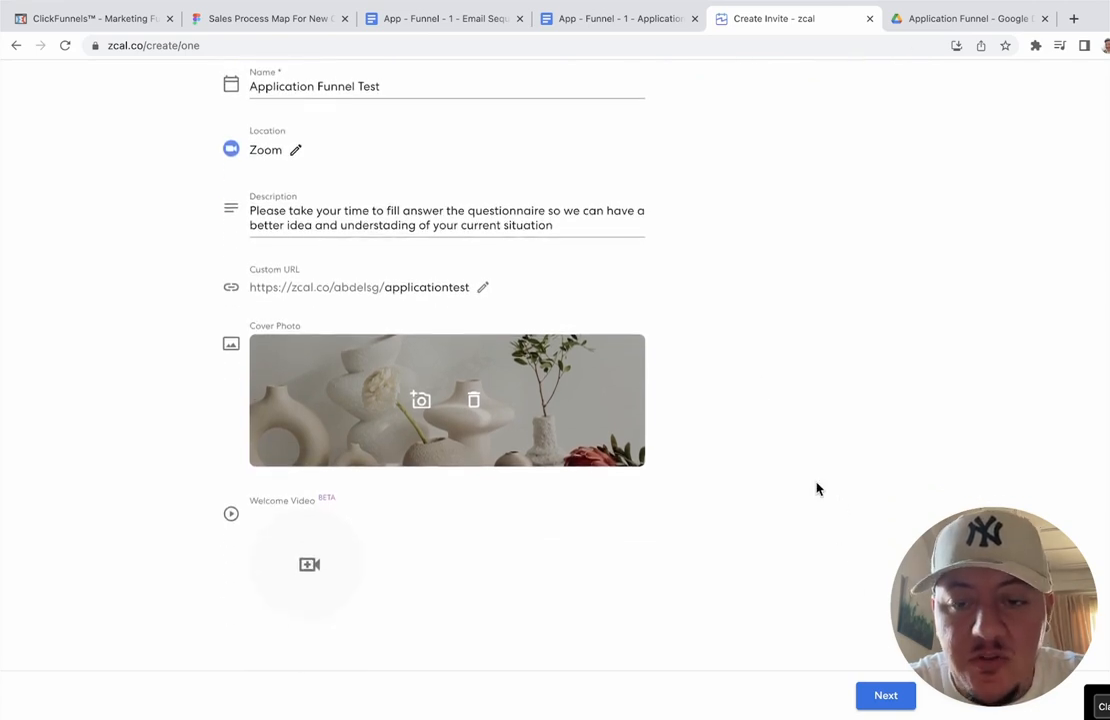
Step: Continue to the availability settings and set the event duration to 1 hour
left_click(878, 695)
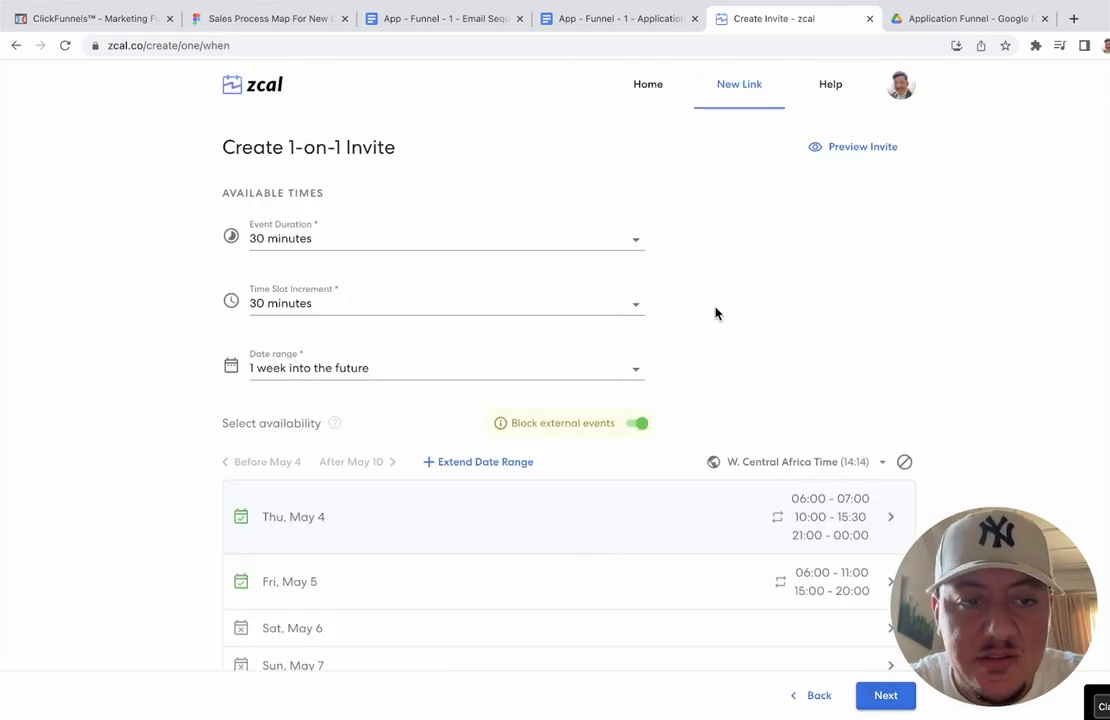
left_click(448, 241)
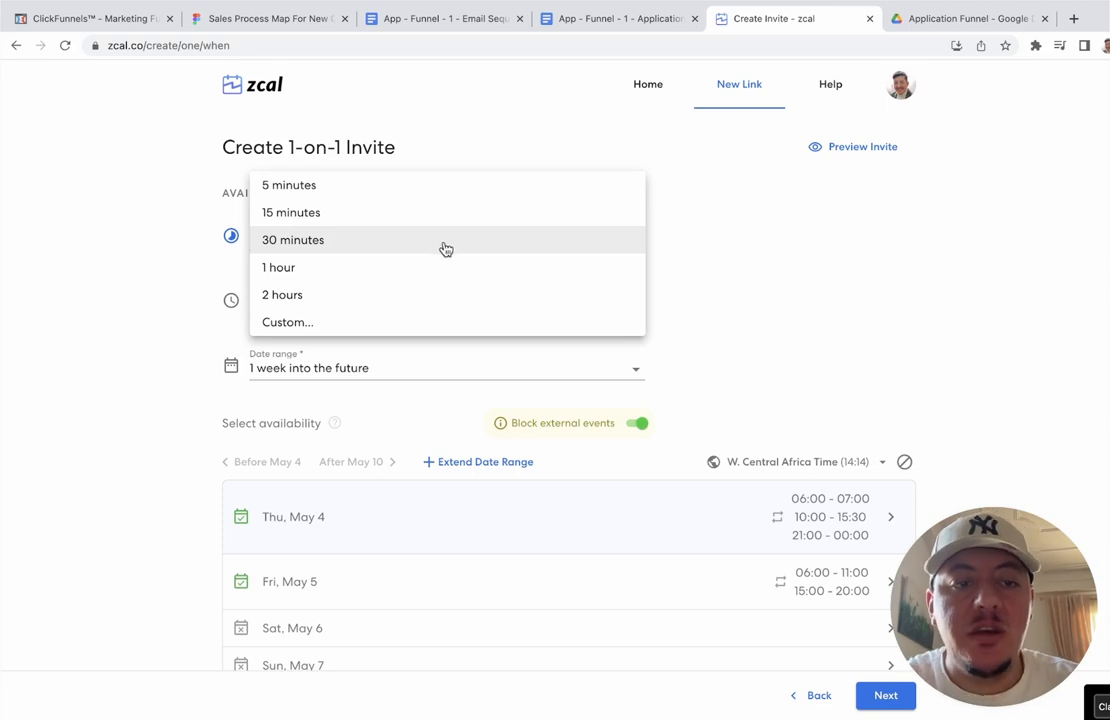
left_click(431, 271)
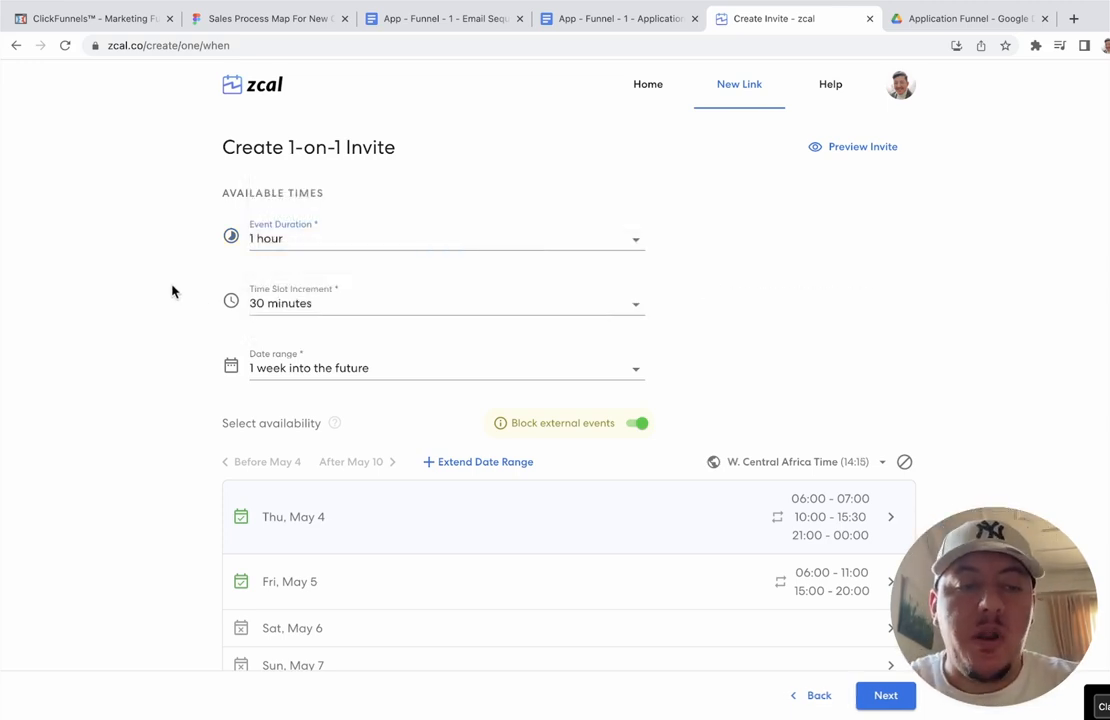
scroll(172, 291, "down", 2)
Step: Keep the time slot increment at 30 minutes and the date range at 1 week
left_click(358, 240)
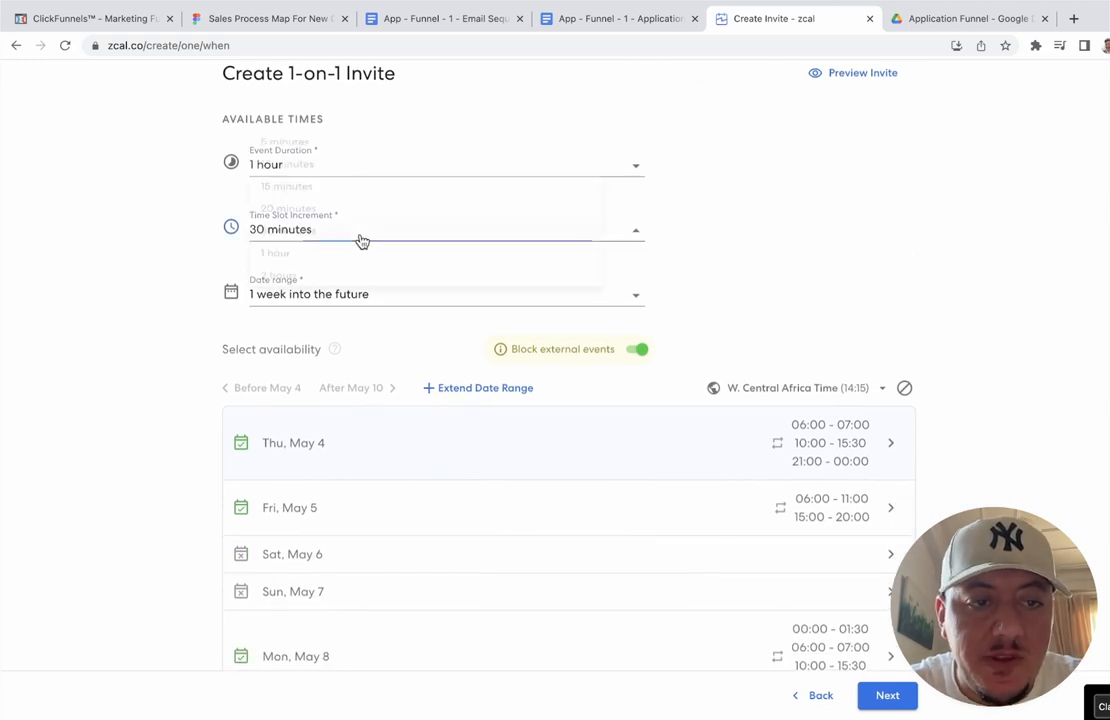
left_click(139, 238)
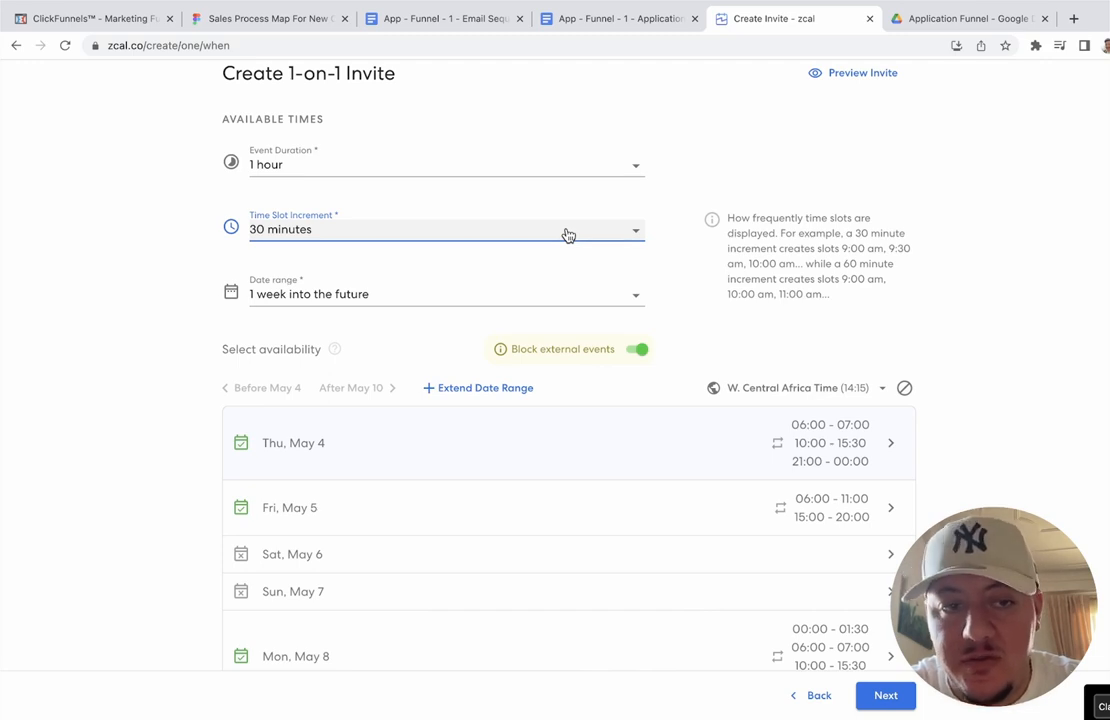
left_click(115, 190)
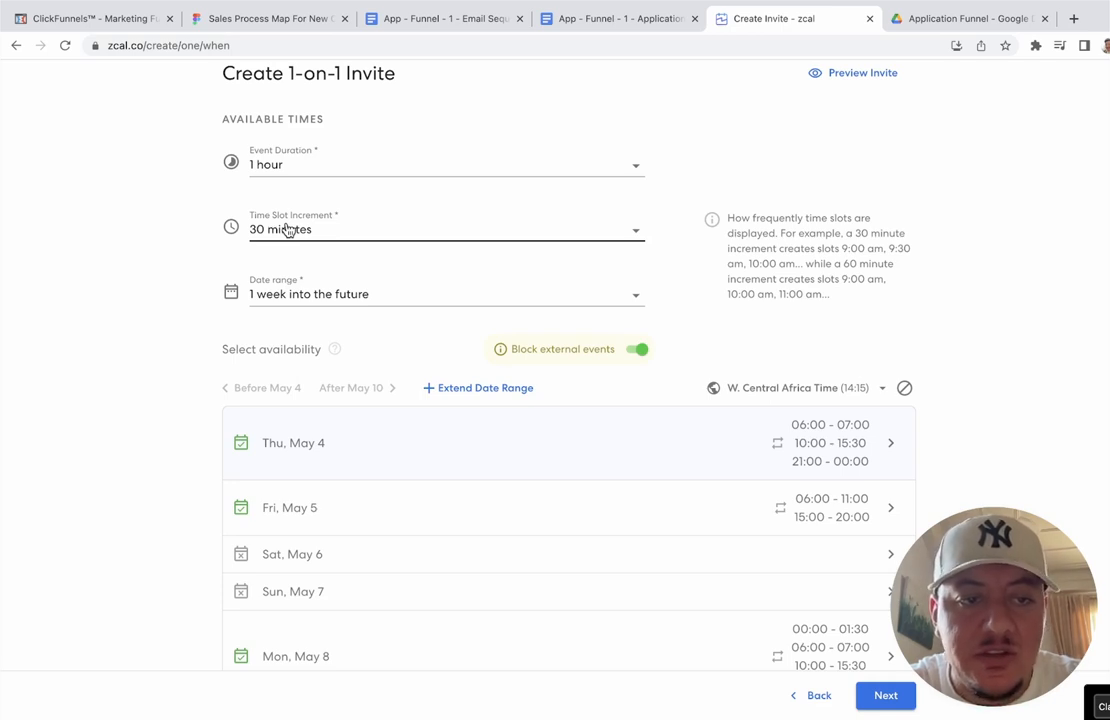
left_click(287, 230)
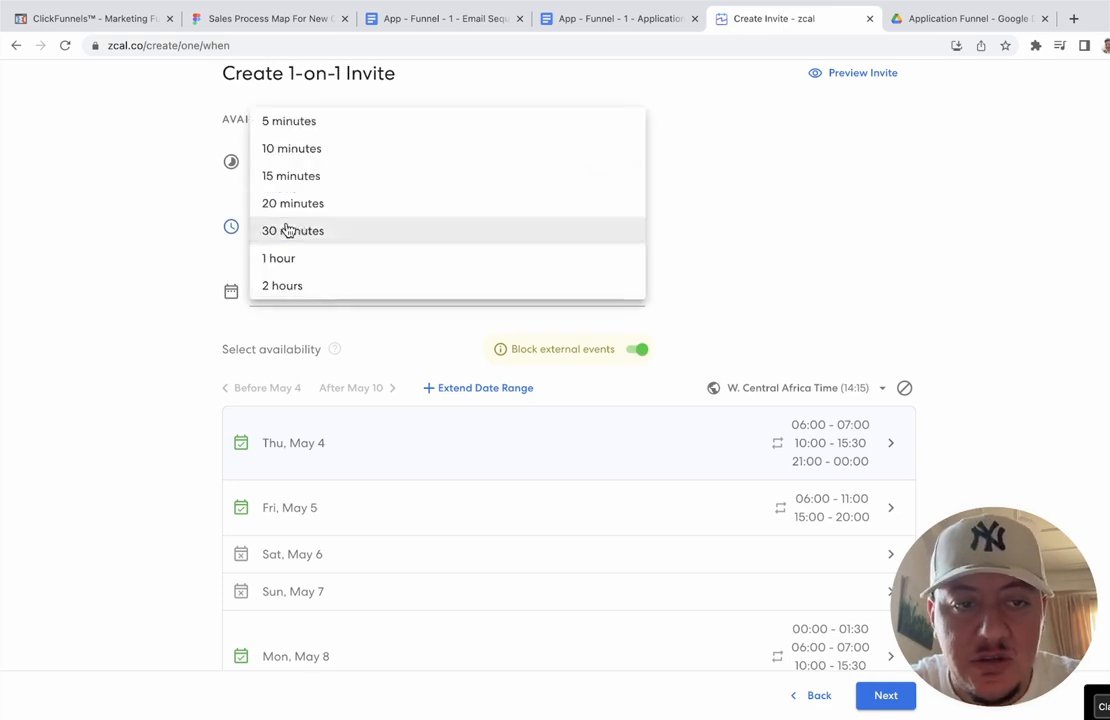
left_click(147, 237)
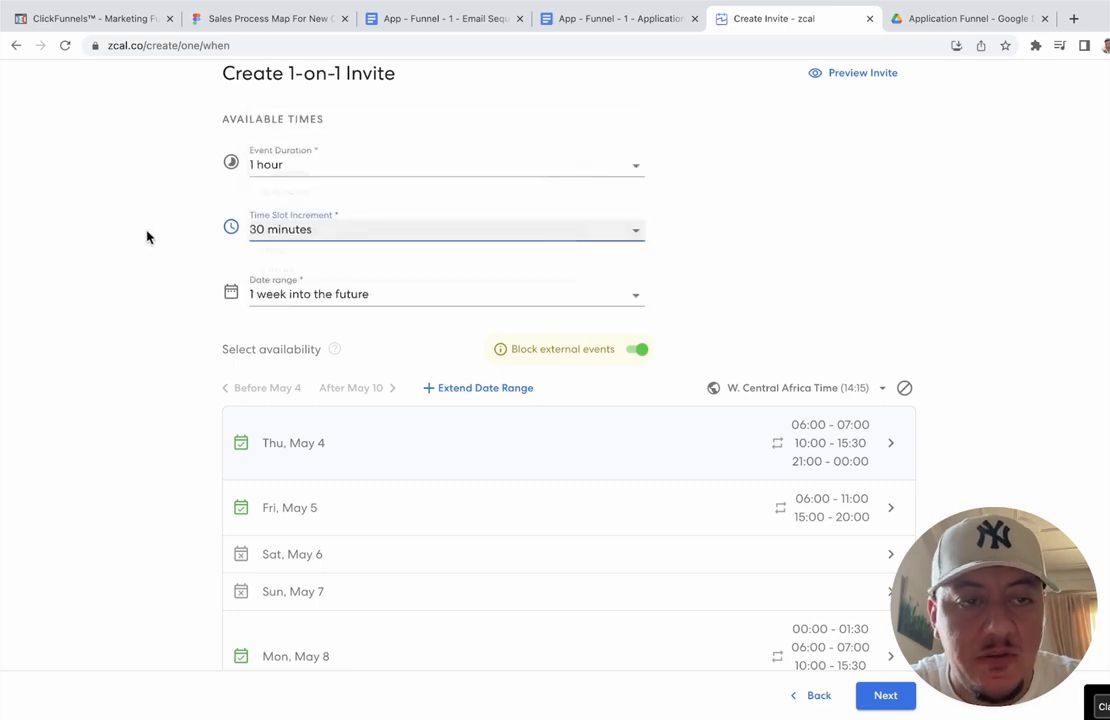
left_click(310, 230)
left_click(203, 224)
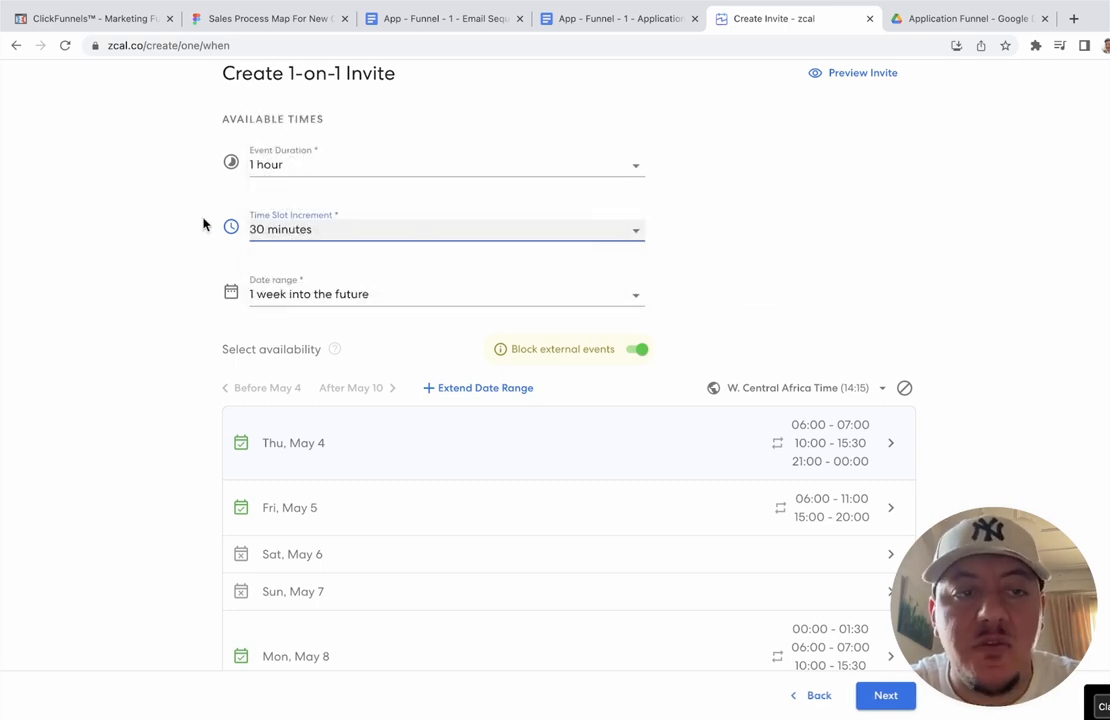
mouse_move(285, 228)
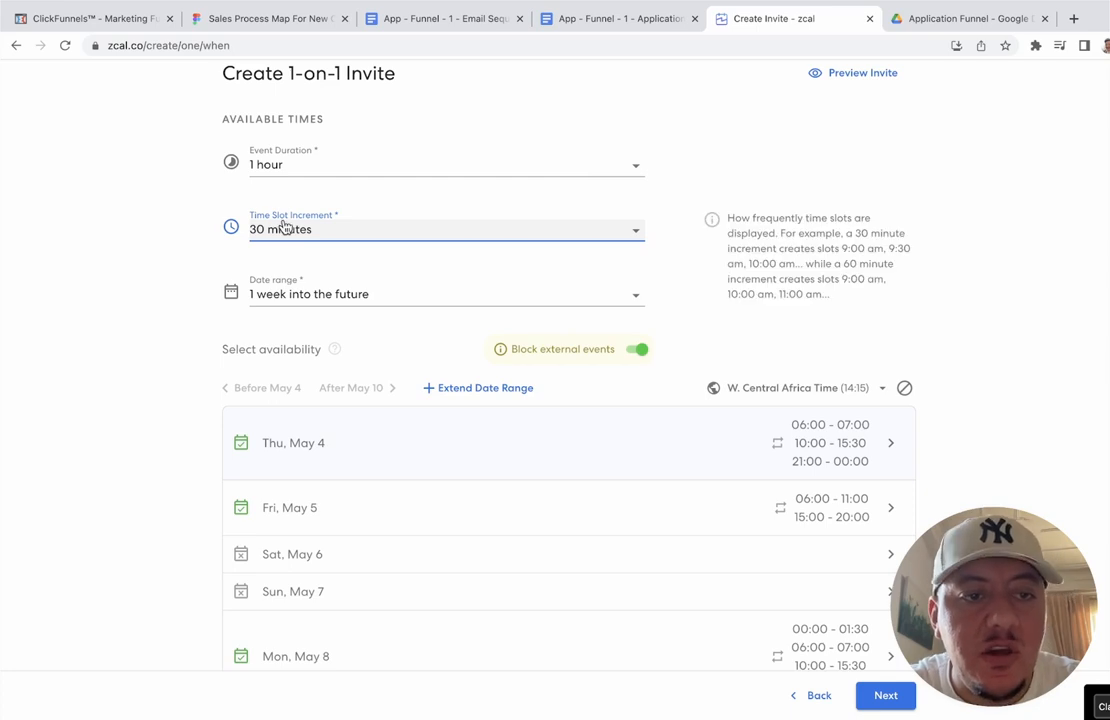
scroll(163, 248, "down", 2)
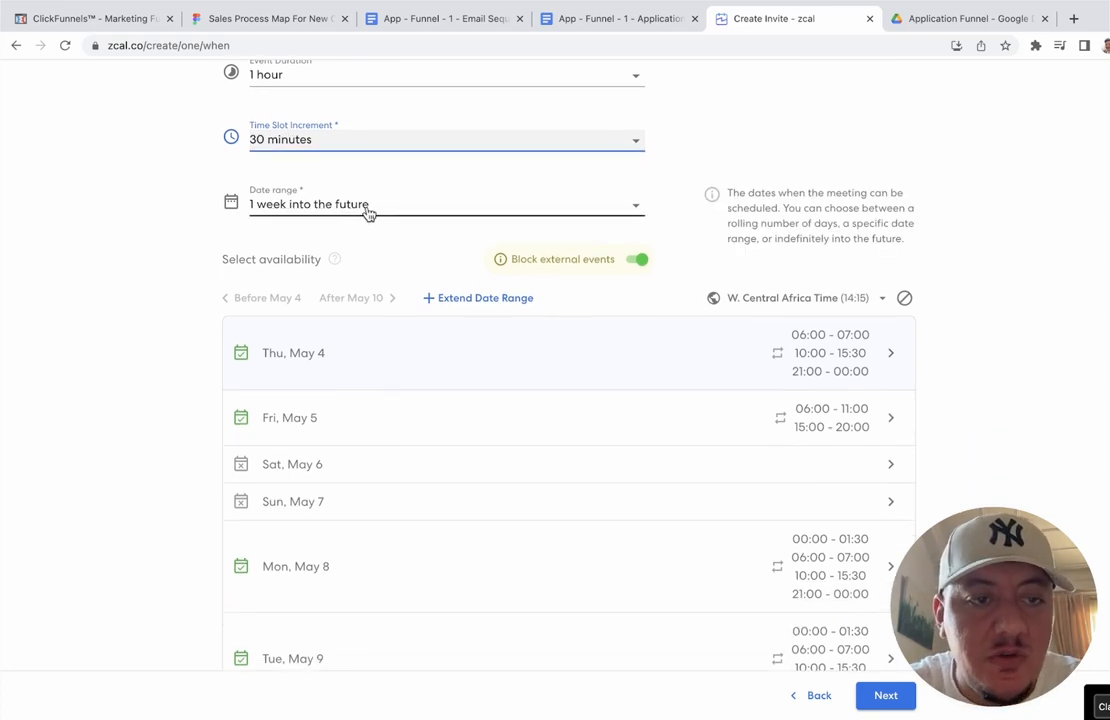
left_click(368, 213)
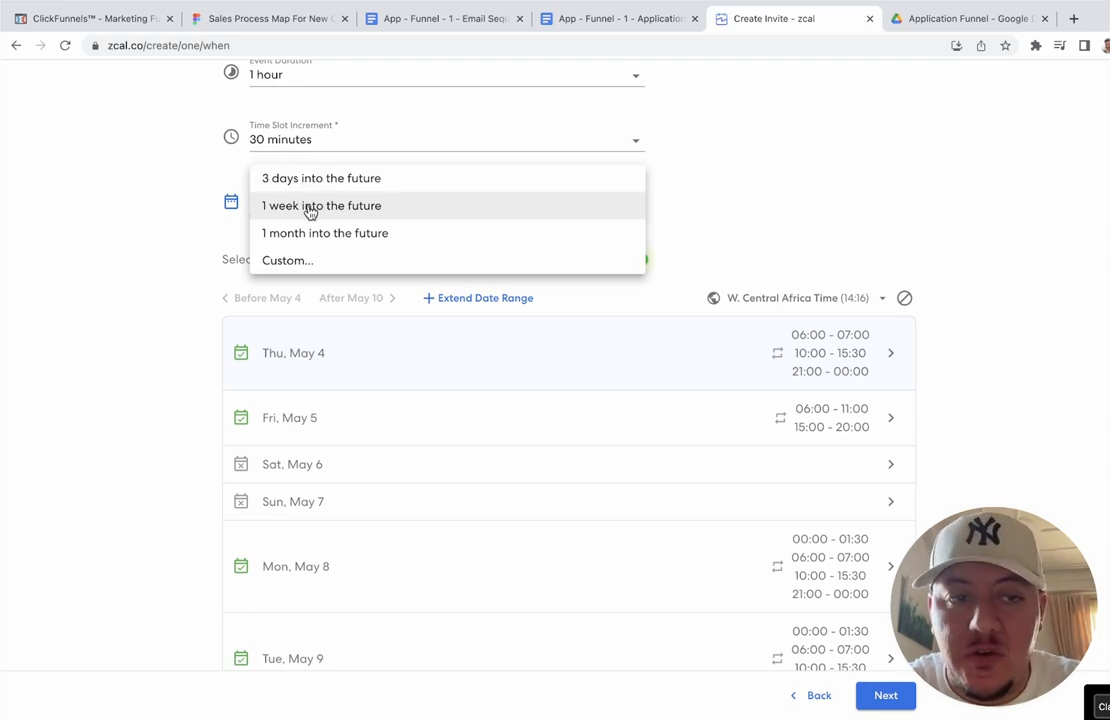
left_click(310, 210)
Step: Review the May 4 and Sat May 6 availability, closing both without changes
scroll(140, 196, "down", 3)
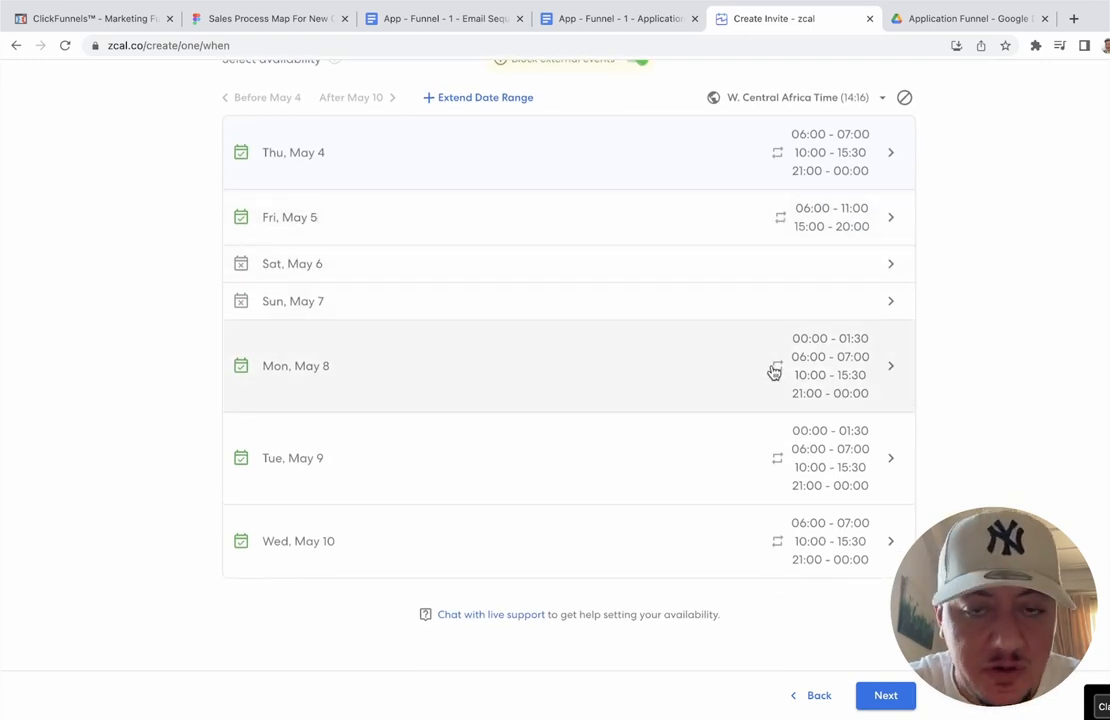
scroll(767, 255, "up", 1)
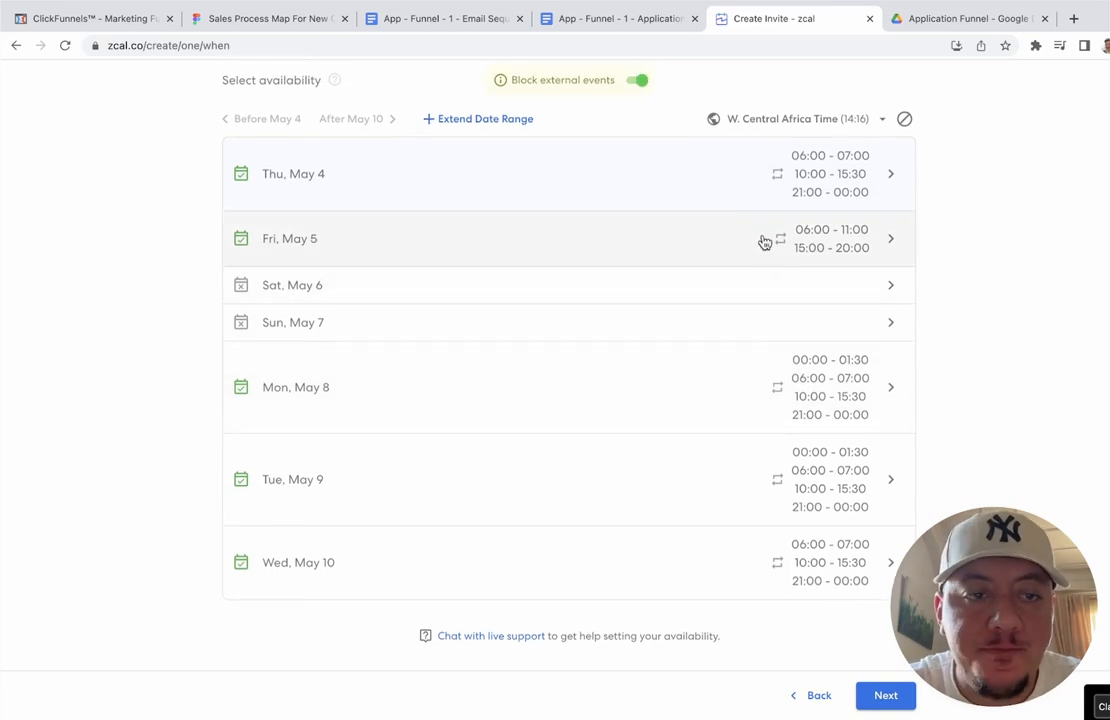
left_click(725, 186)
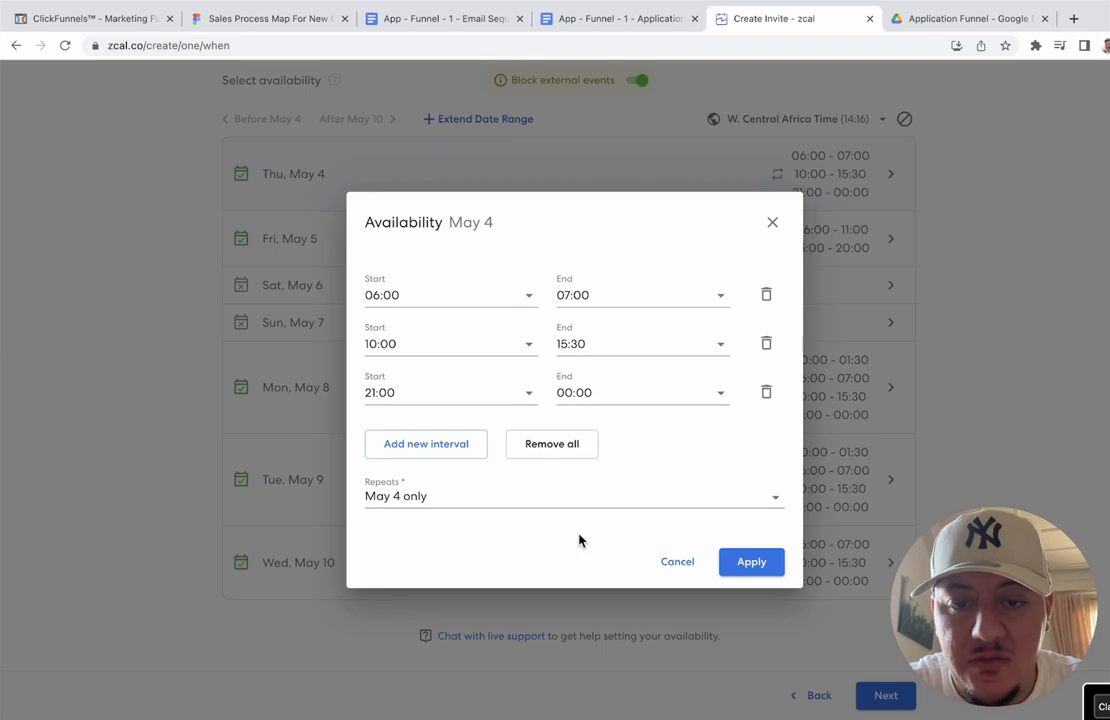
left_click(657, 561)
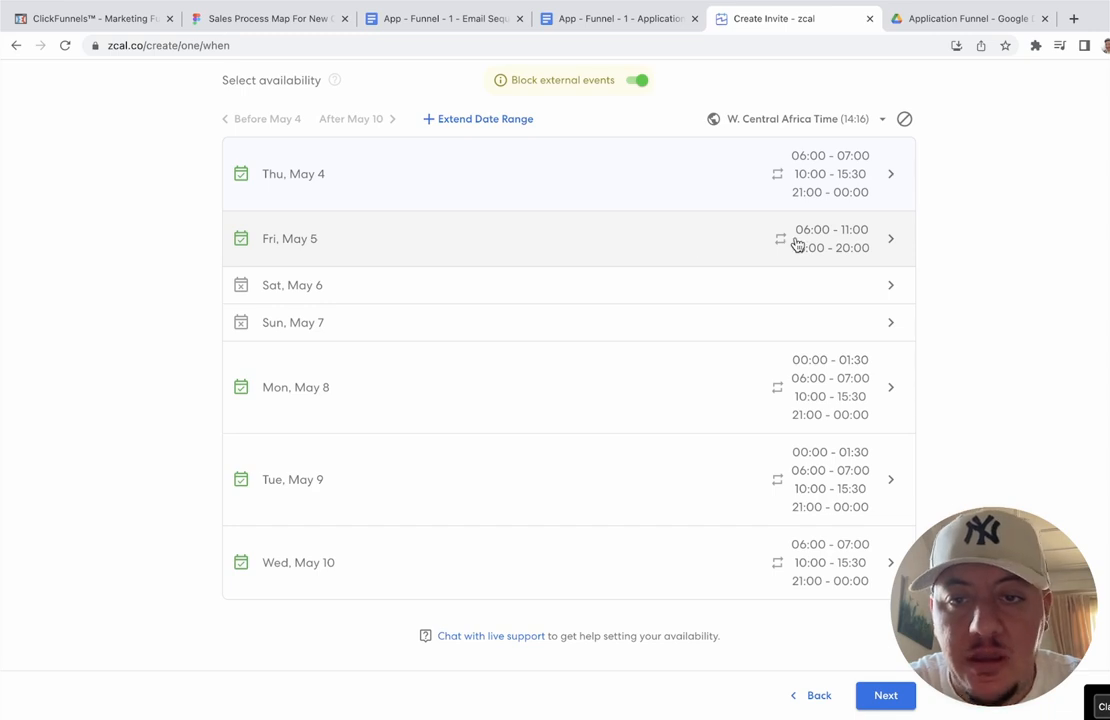
left_click(669, 296)
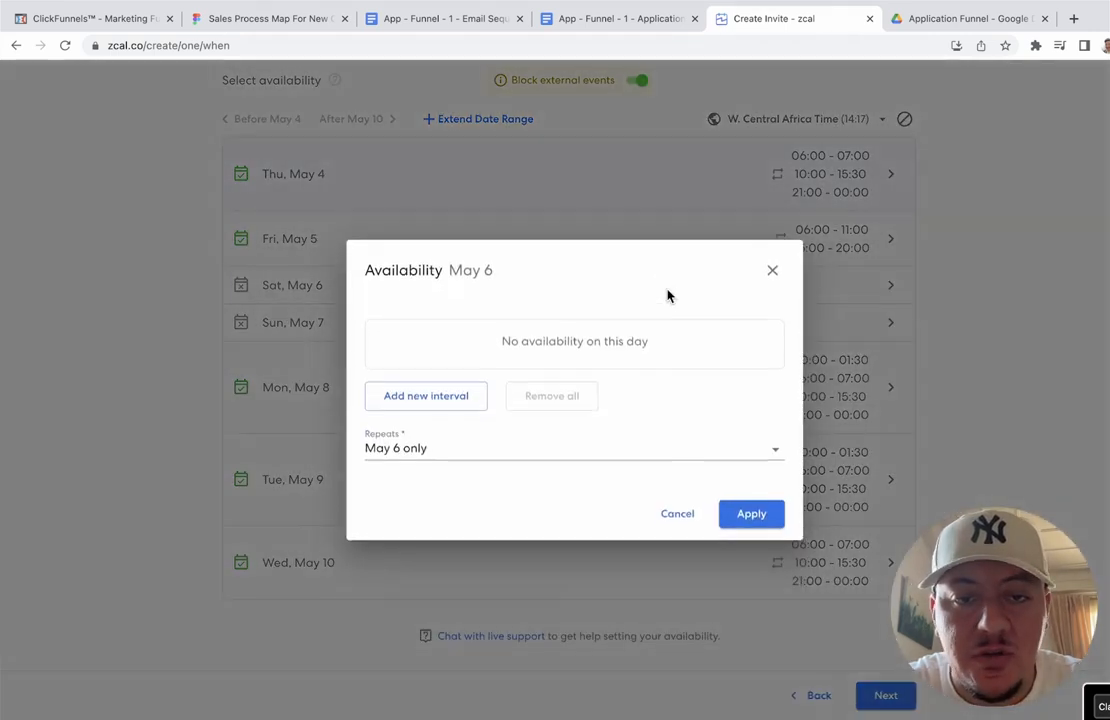
left_click(688, 516)
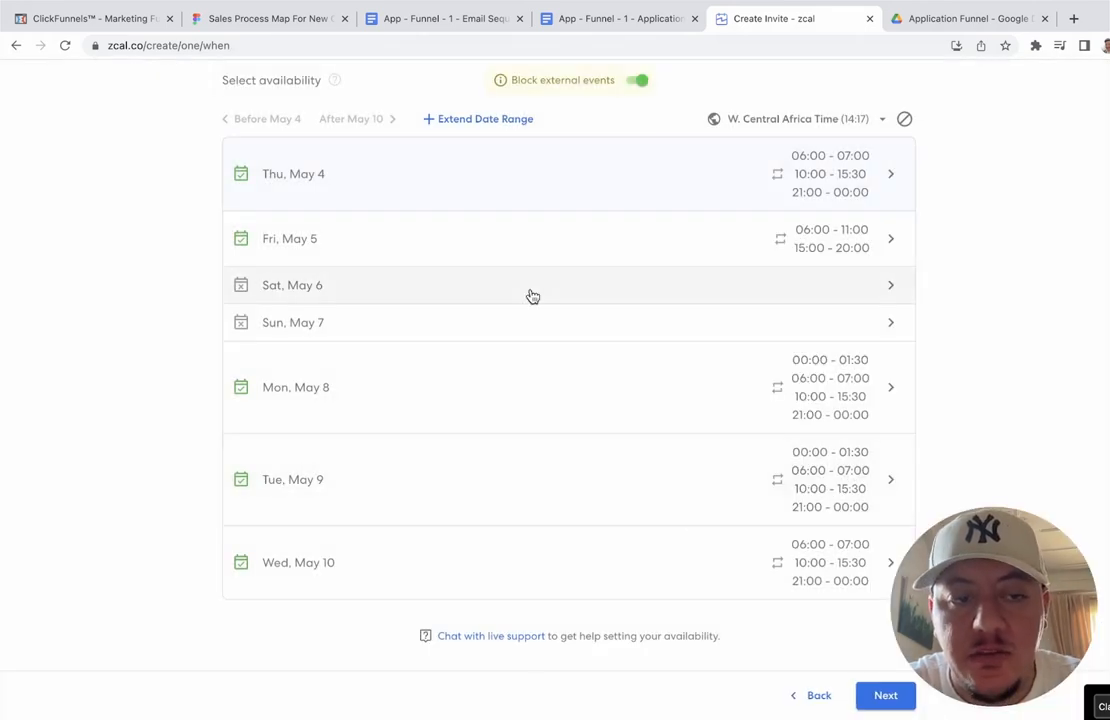
left_click(532, 297)
left_click(672, 514)
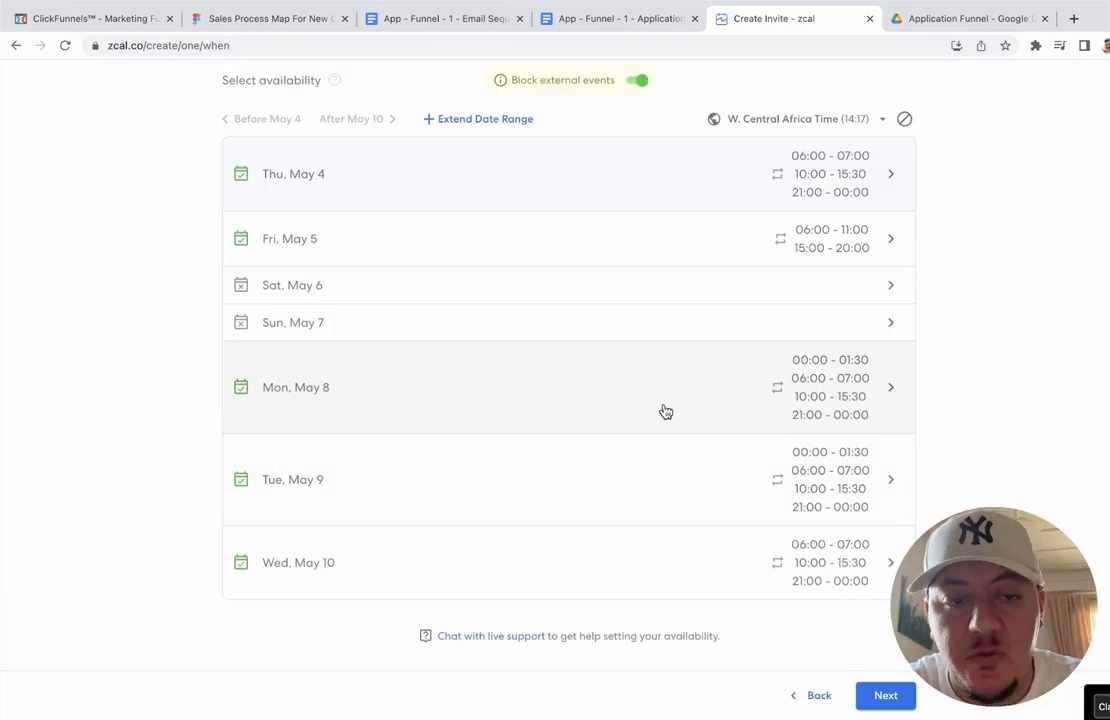
Step: Continue to the options page showing local timezone, 6-hour notice and 0-minute buffers
scroll(665, 412, "up", 2)
scroll(665, 412, "down", 2)
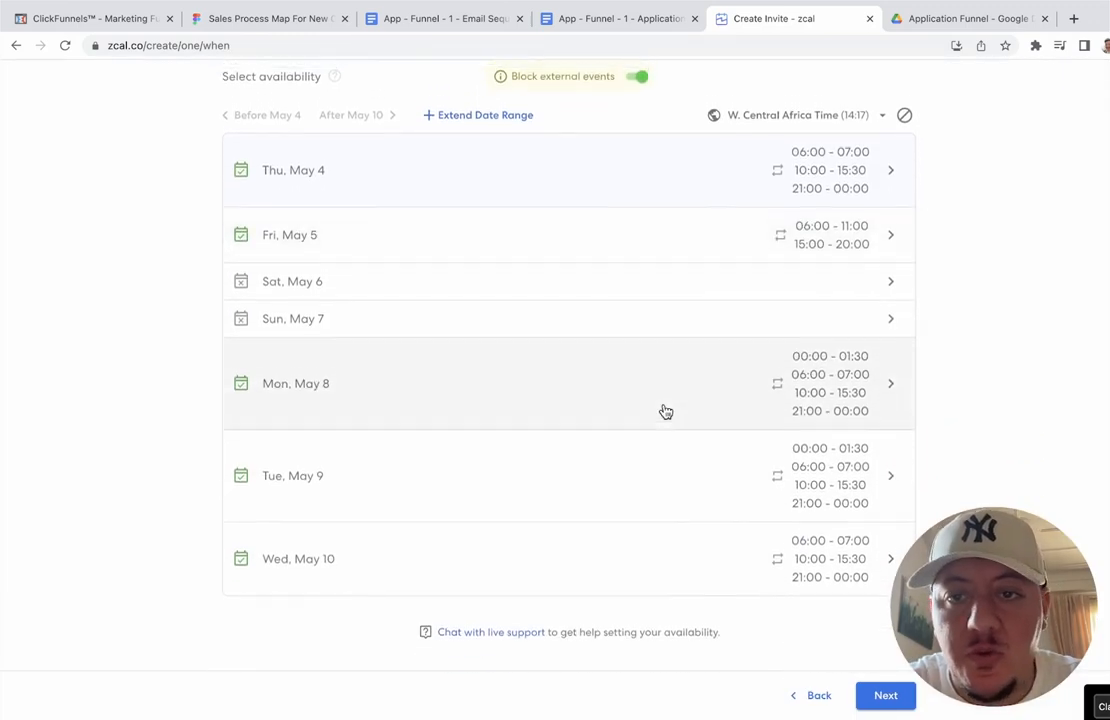
scroll(665, 412, "up", 2)
scroll(665, 412, "up", 1)
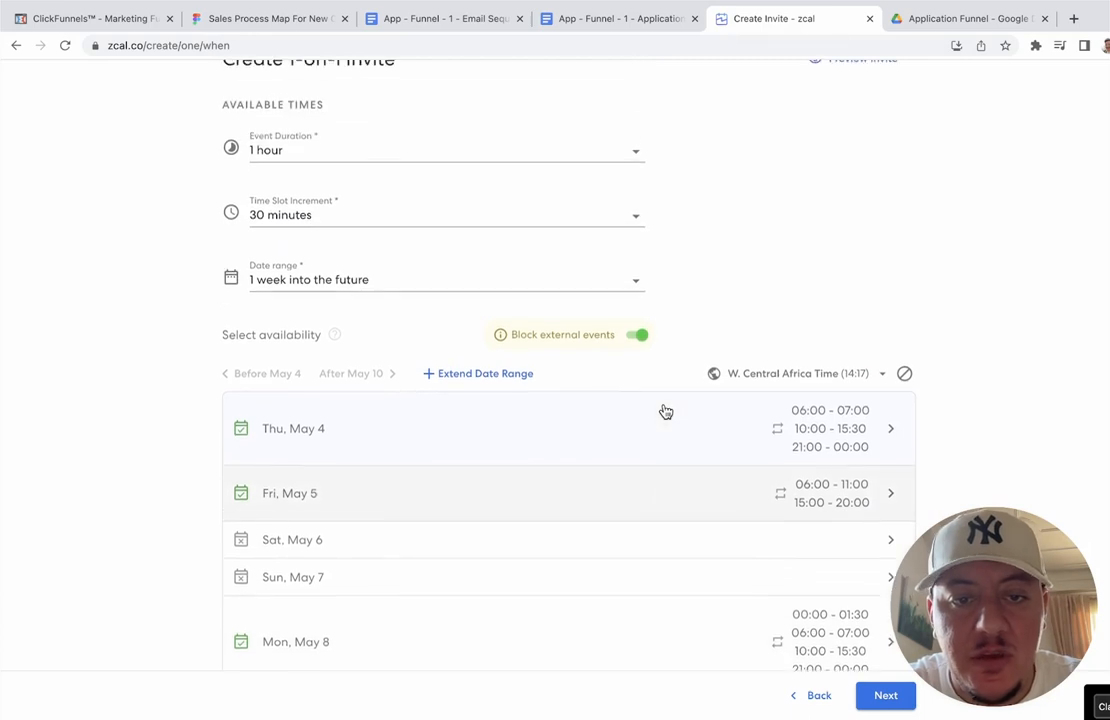
scroll(665, 412, "down", 2)
left_click(885, 696)
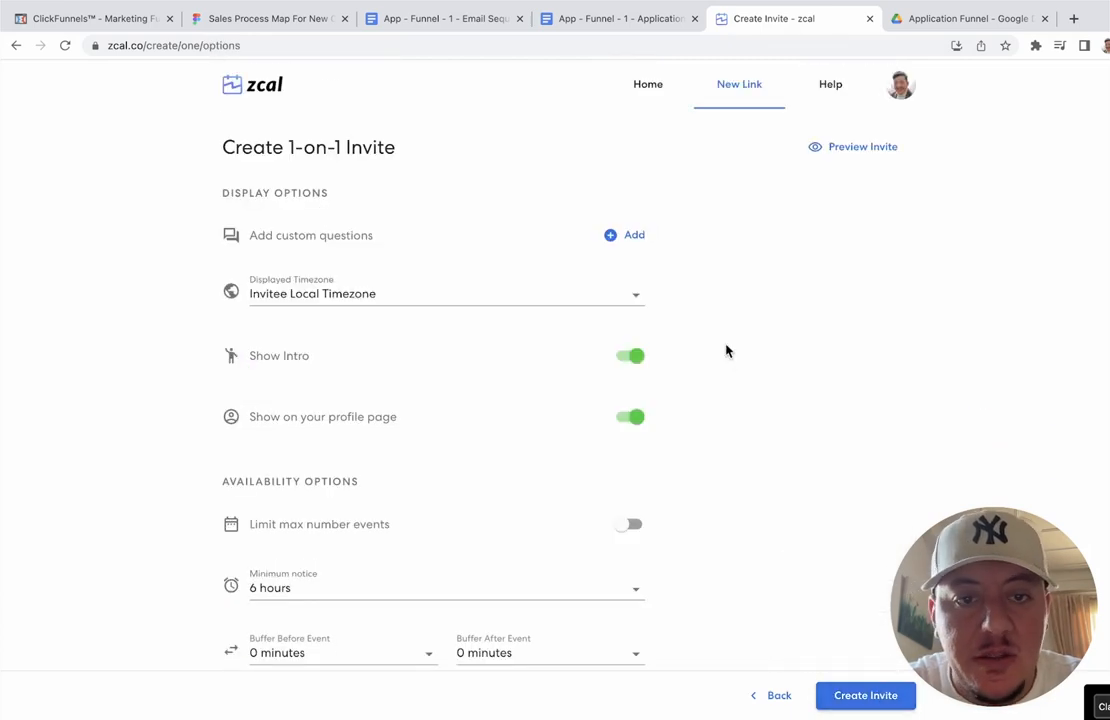
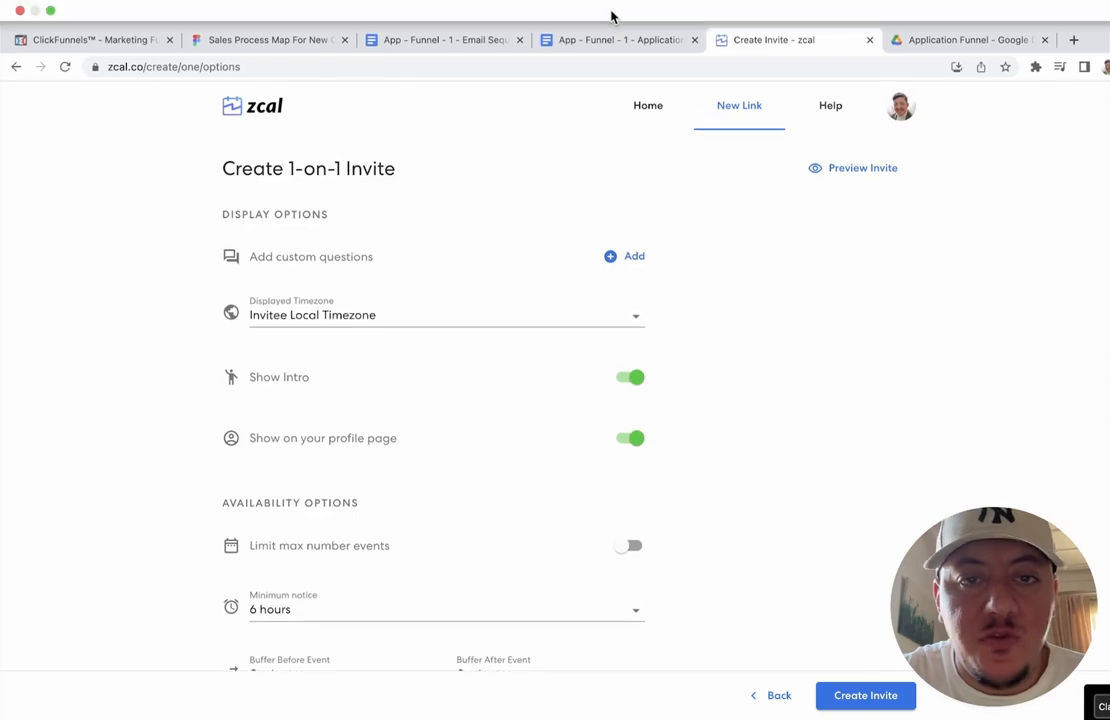
Step: Check the questionnaire document and add a Short Text custom question to the invite
left_click(606, 40)
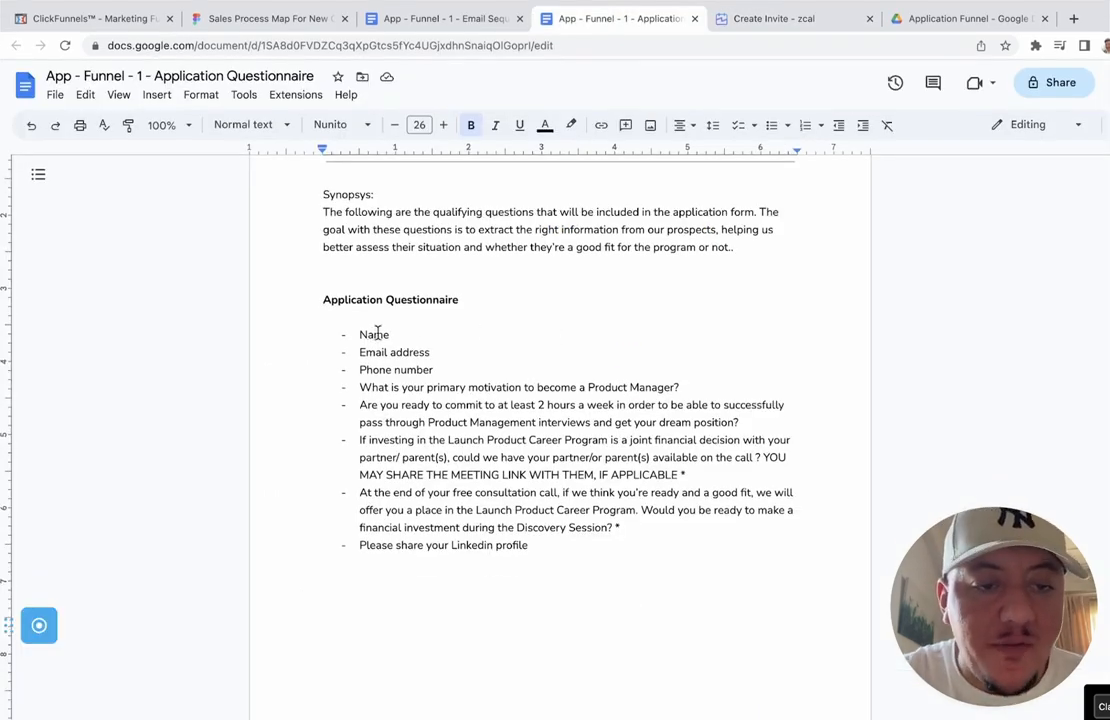
scroll(383, 372, "down", 2)
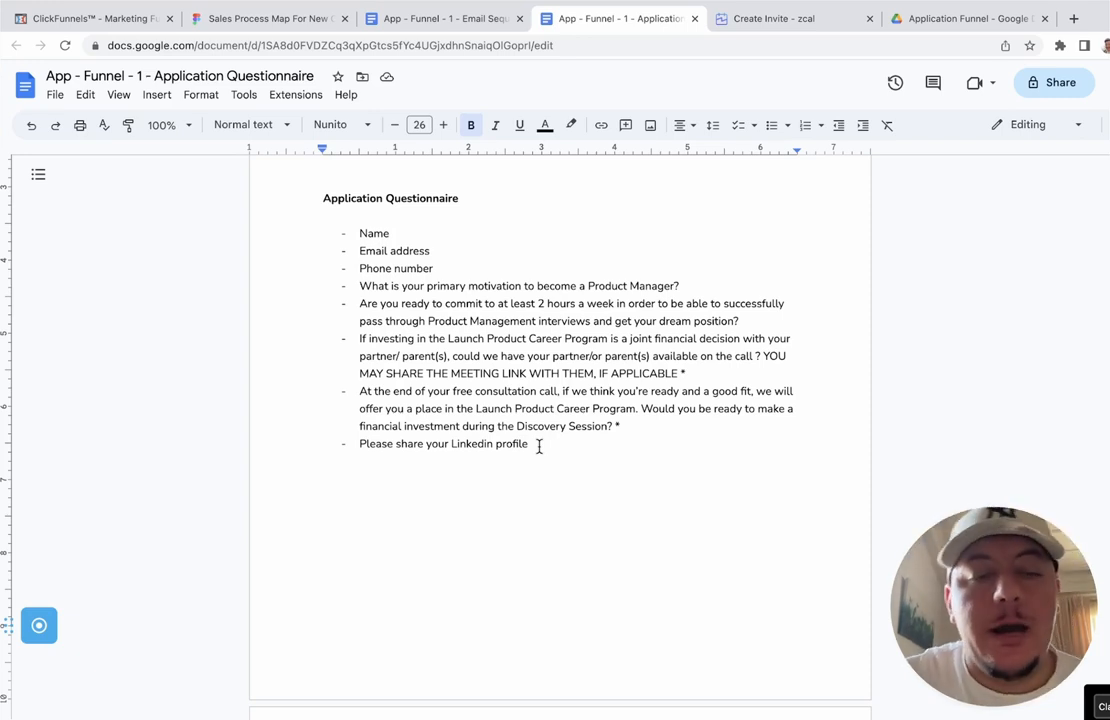
left_click(360, 233)
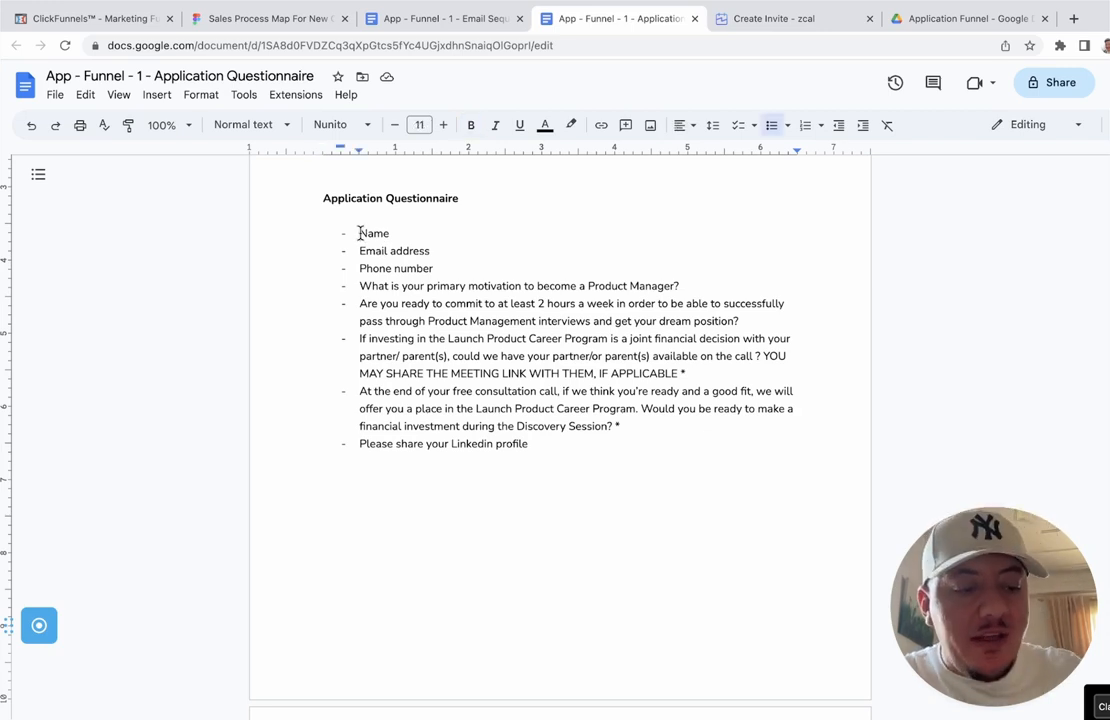
left_click(788, 26)
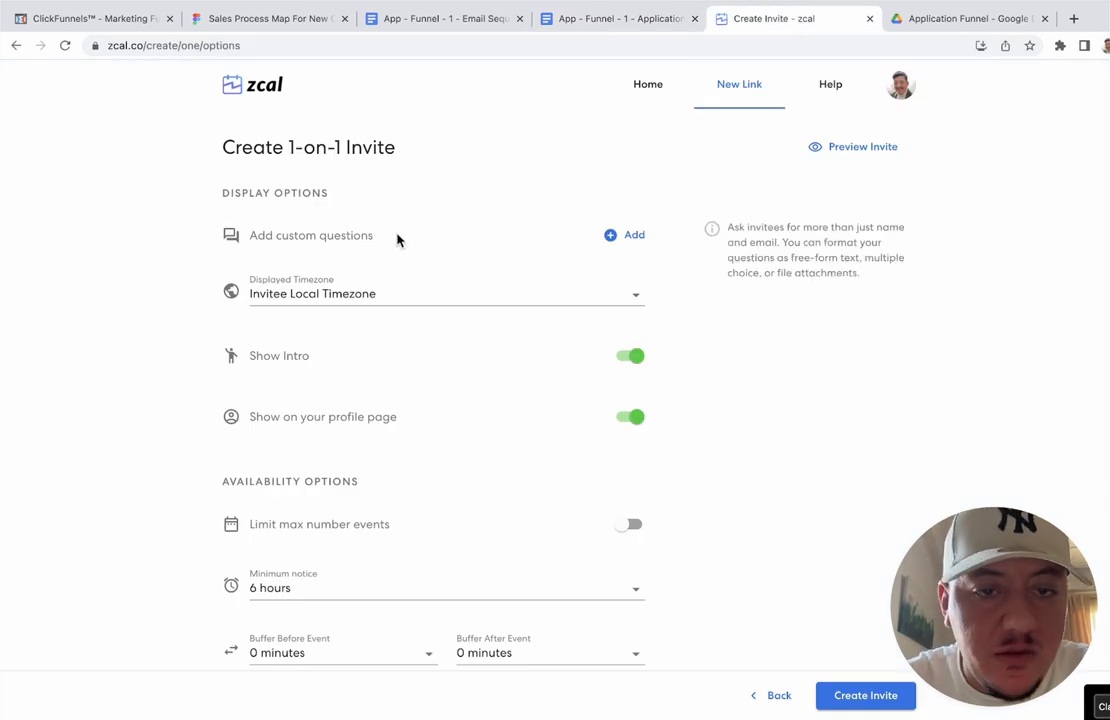
left_click(625, 244)
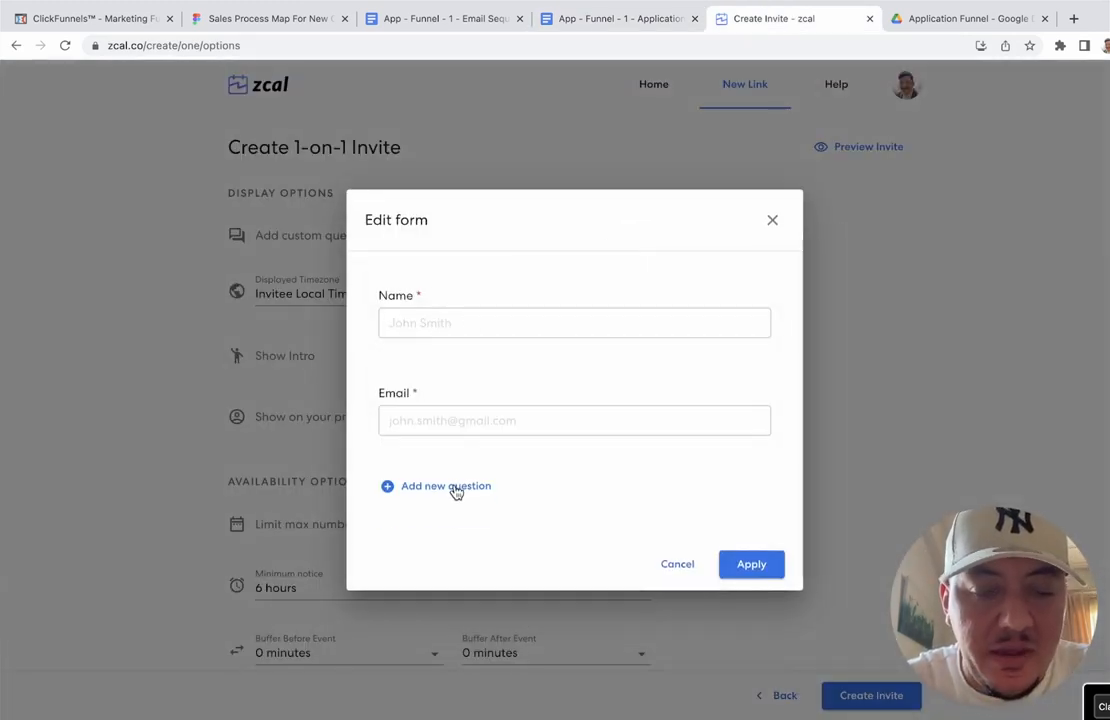
left_click(614, 28)
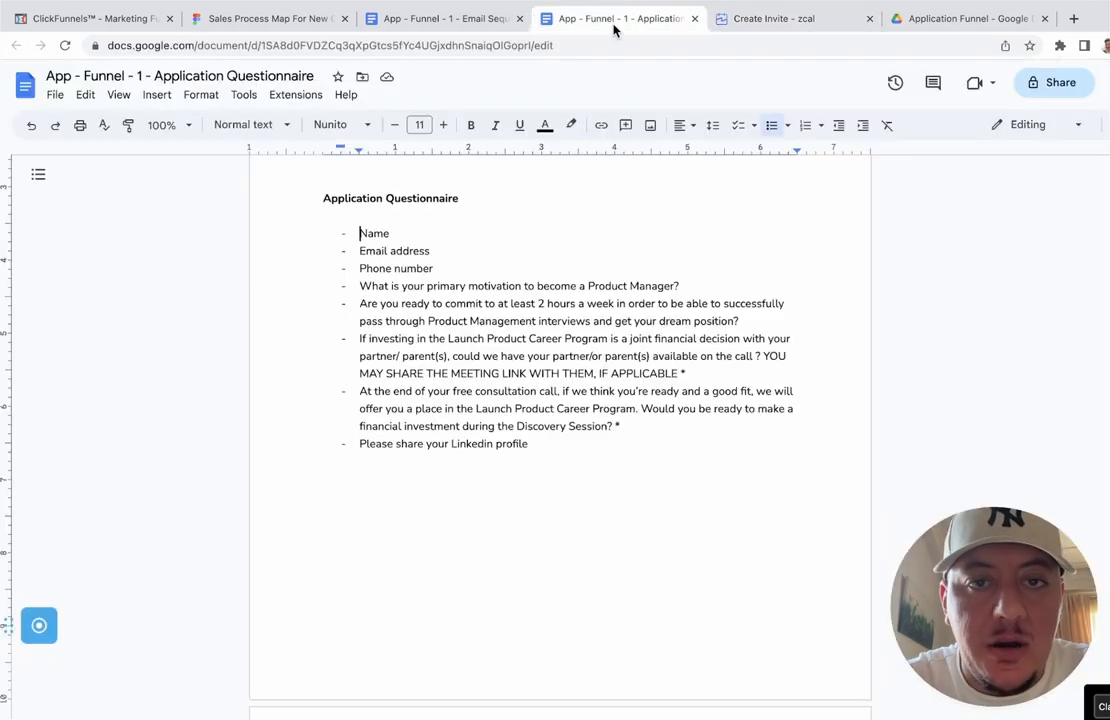
left_click(790, 19)
left_click(431, 487)
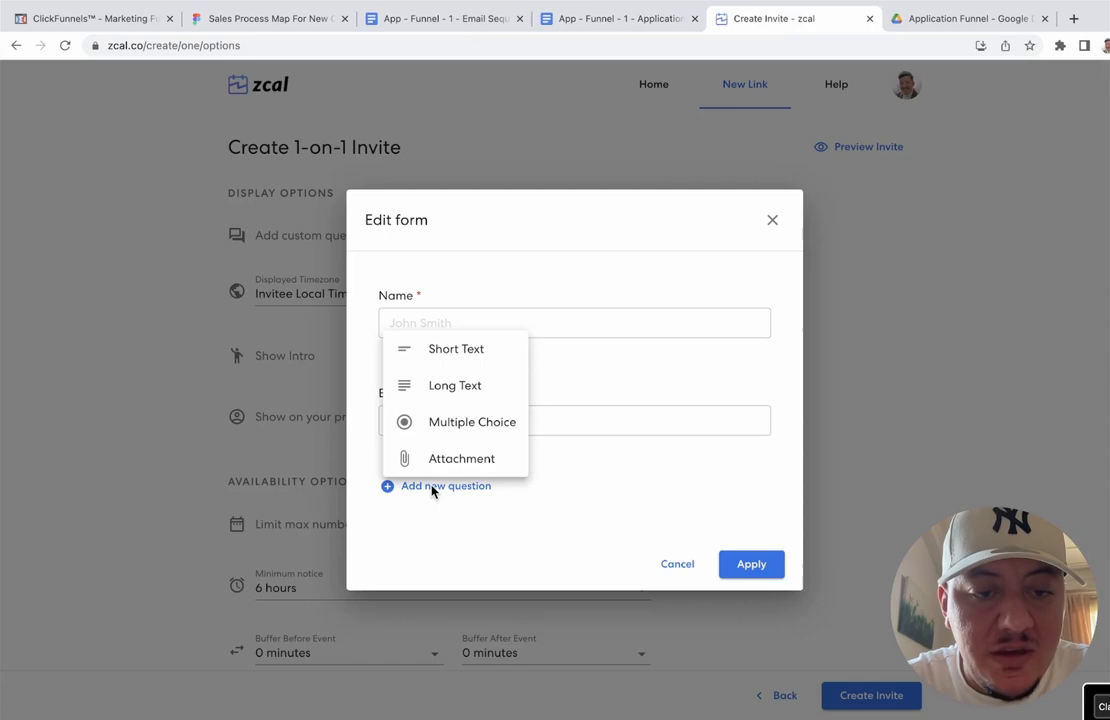
left_click(472, 352)
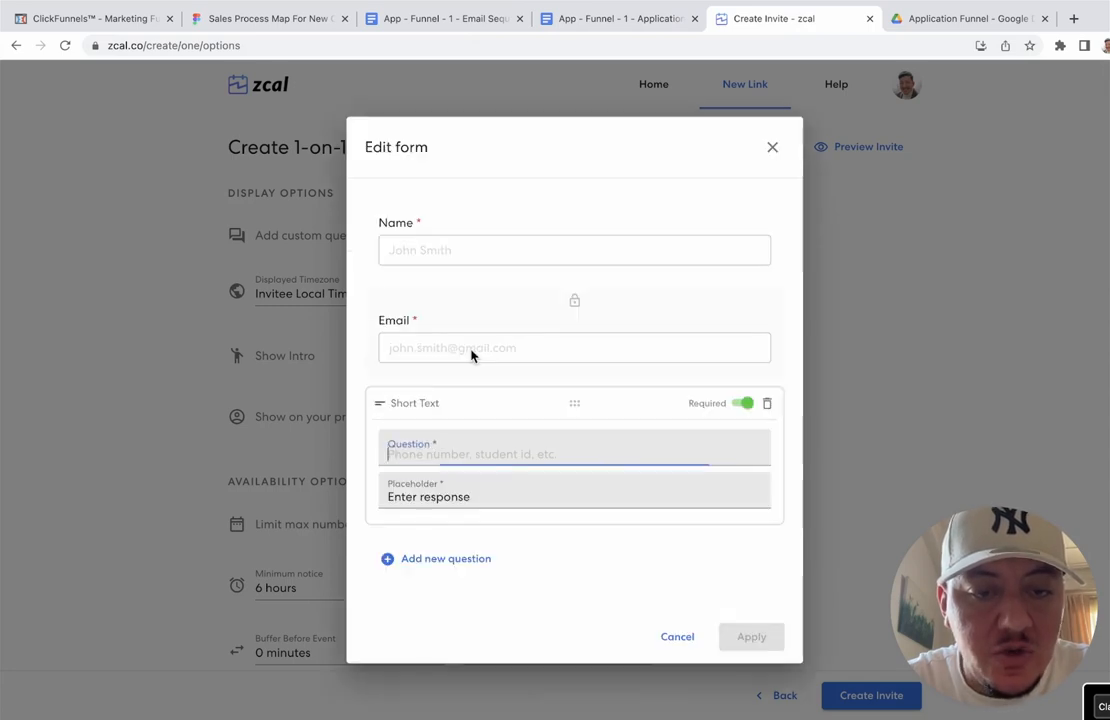
Step: Enter 'Phone number' as the new question's wording
left_click(466, 482)
left_click(467, 442)
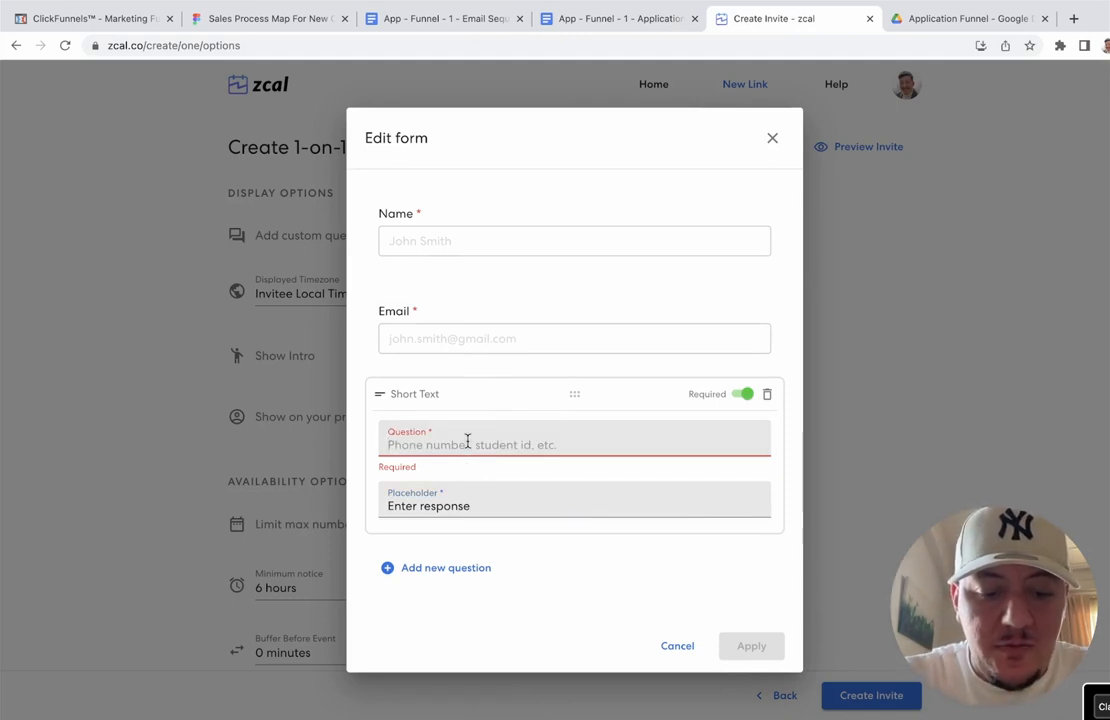
type("Your")
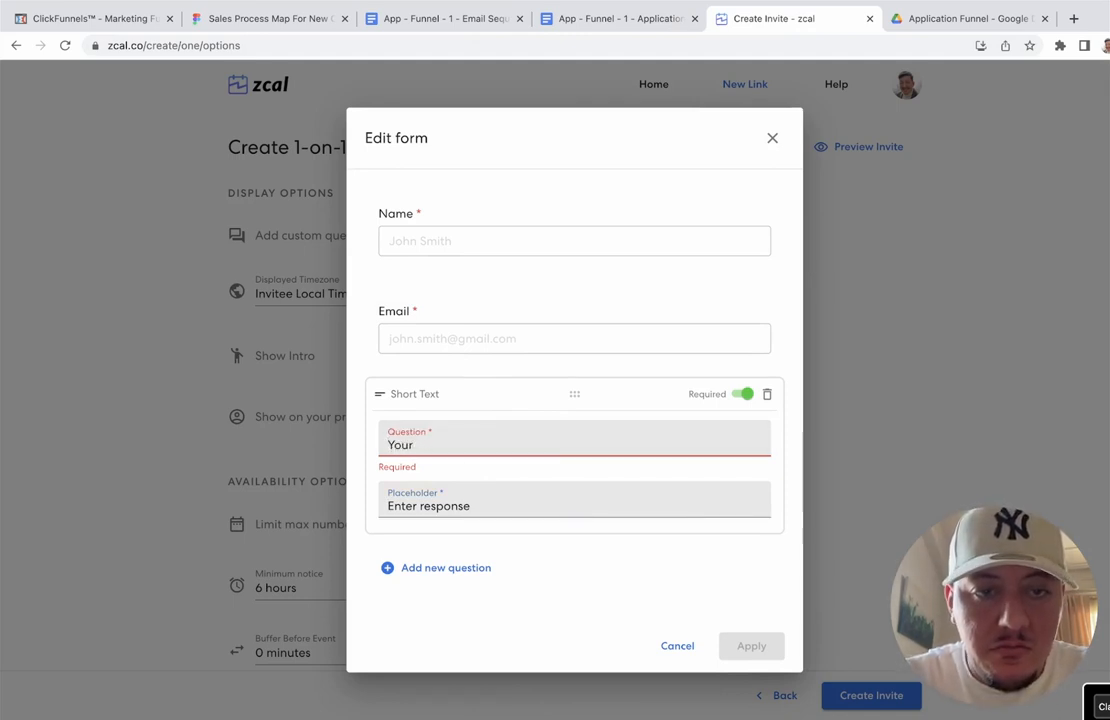
key("BackSpace")
key("BackSpace")
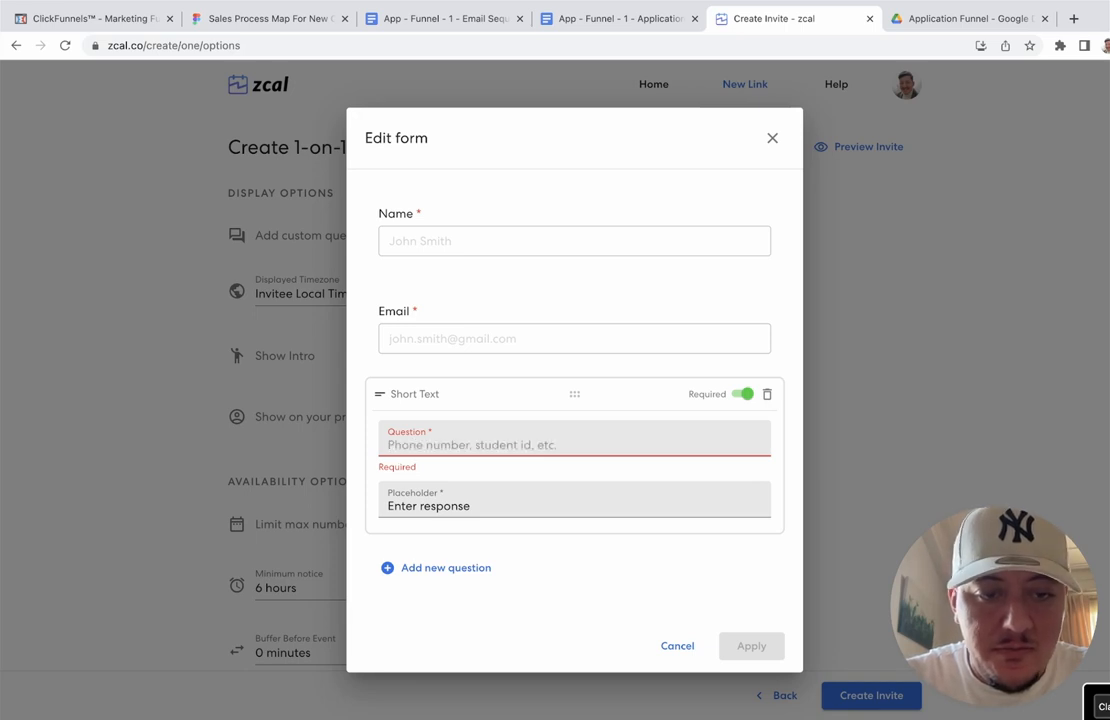
type("Phone Nu")
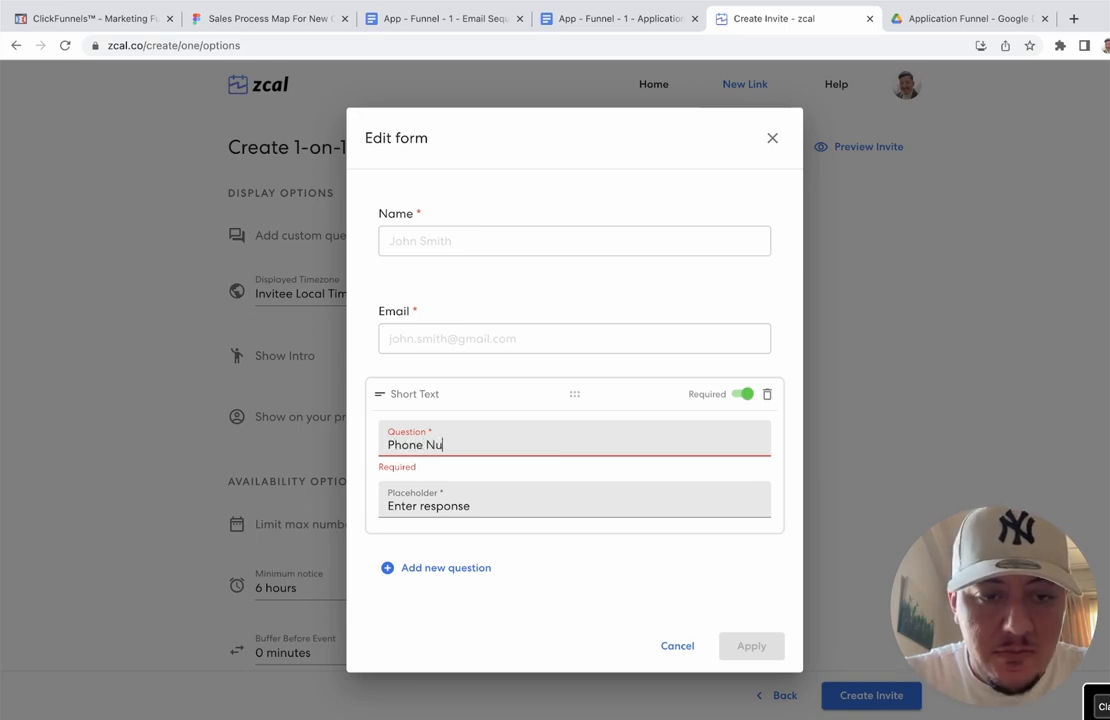
type("mber")
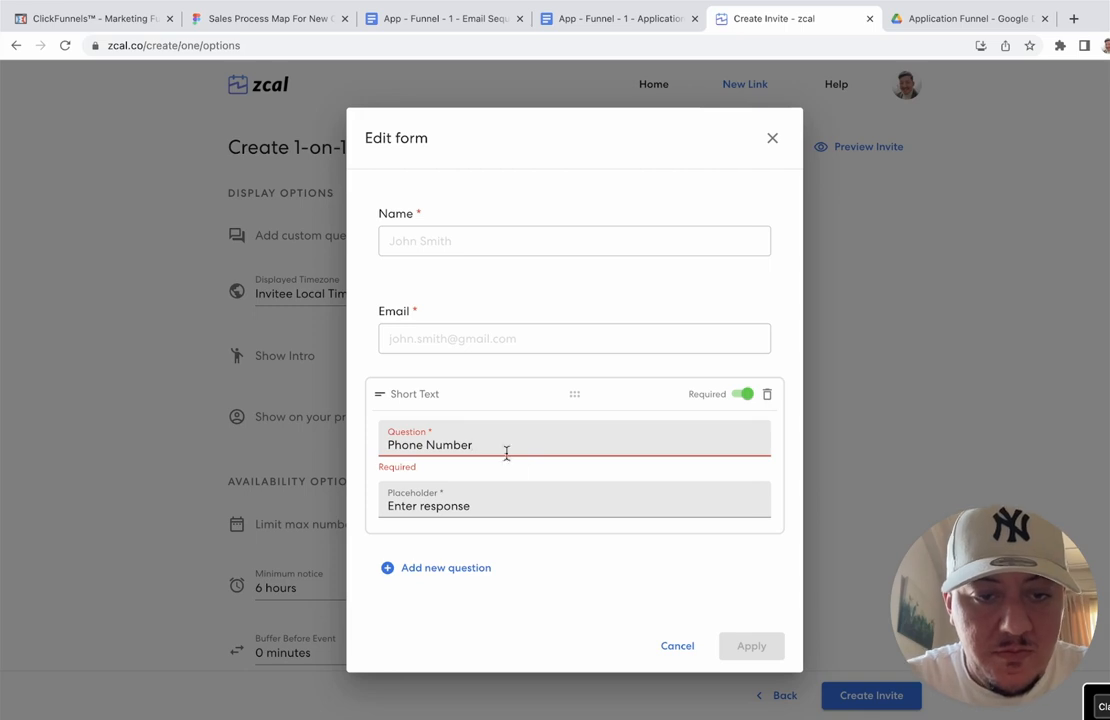
left_click(428, 445)
key("Delete")
type("n")
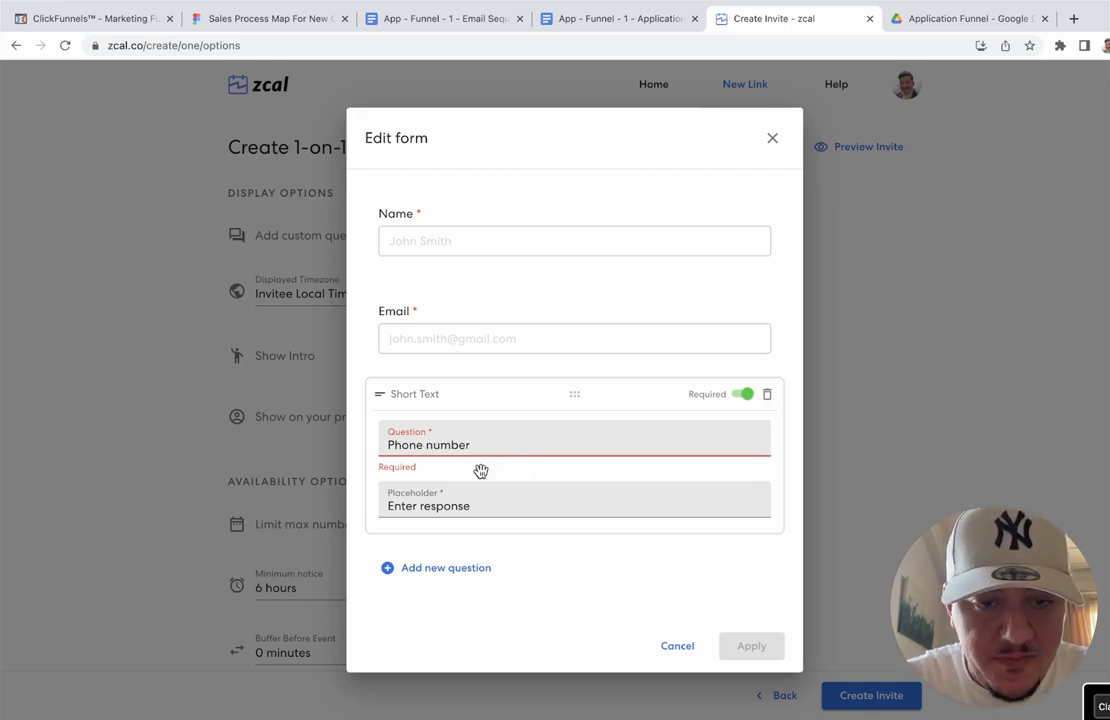
Step: Replace the default placeholder with '+1'
left_click(473, 504)
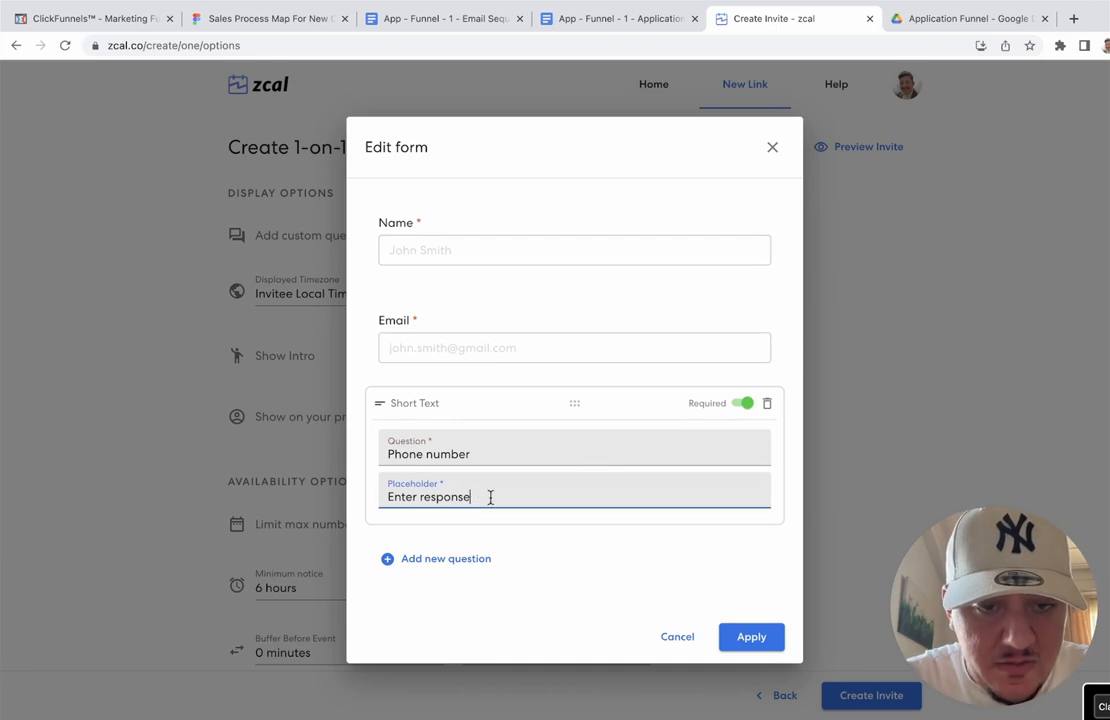
triple_click(491, 497)
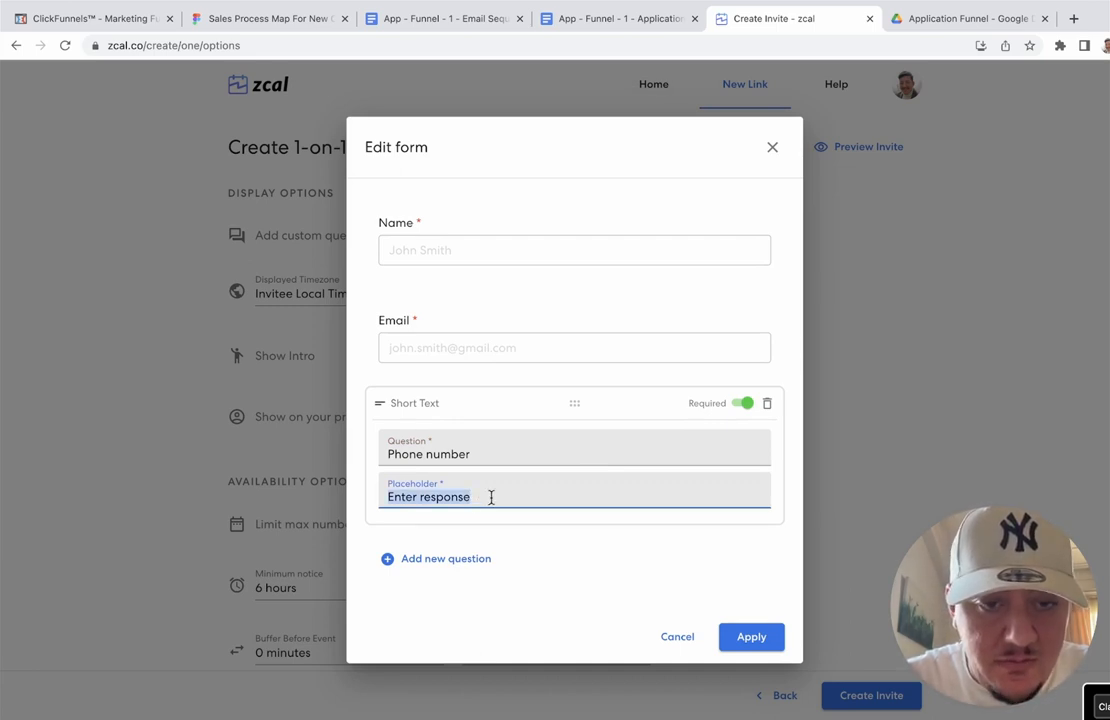
key("BackSpace")
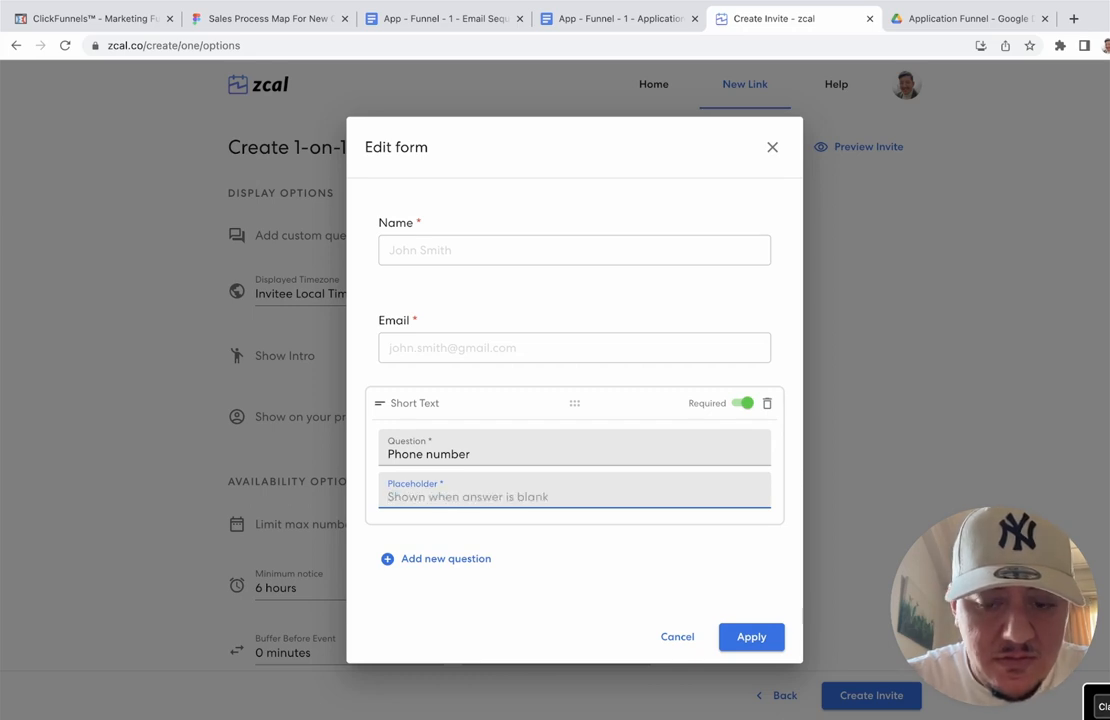
type("+")
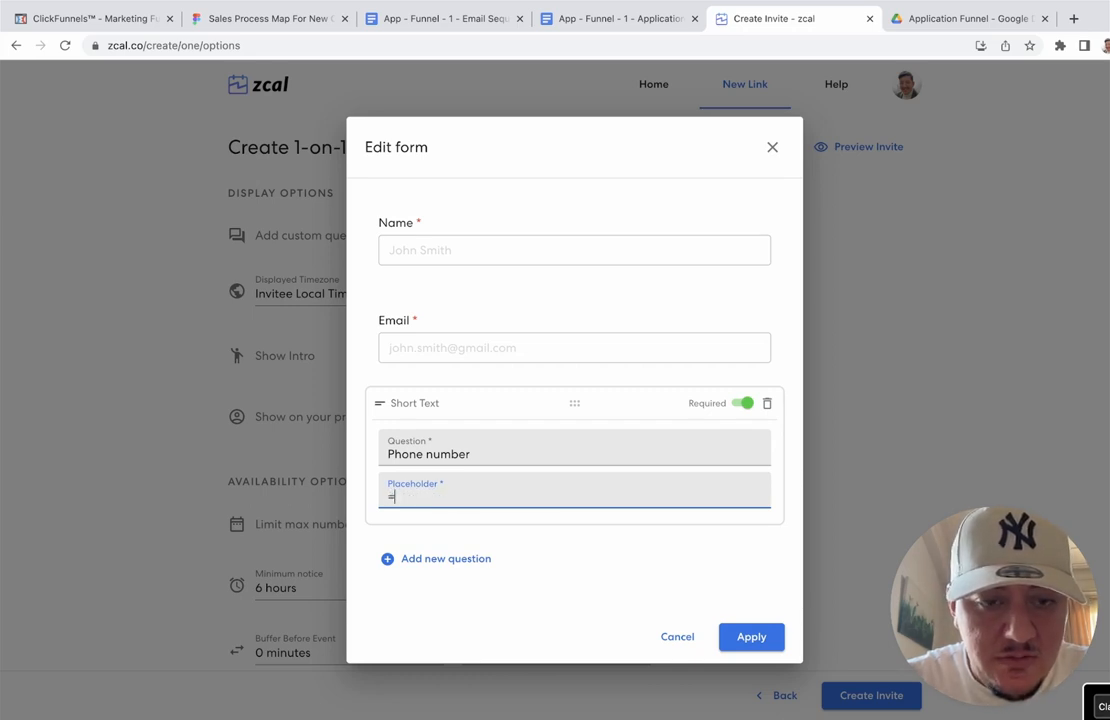
key("BackSpace")
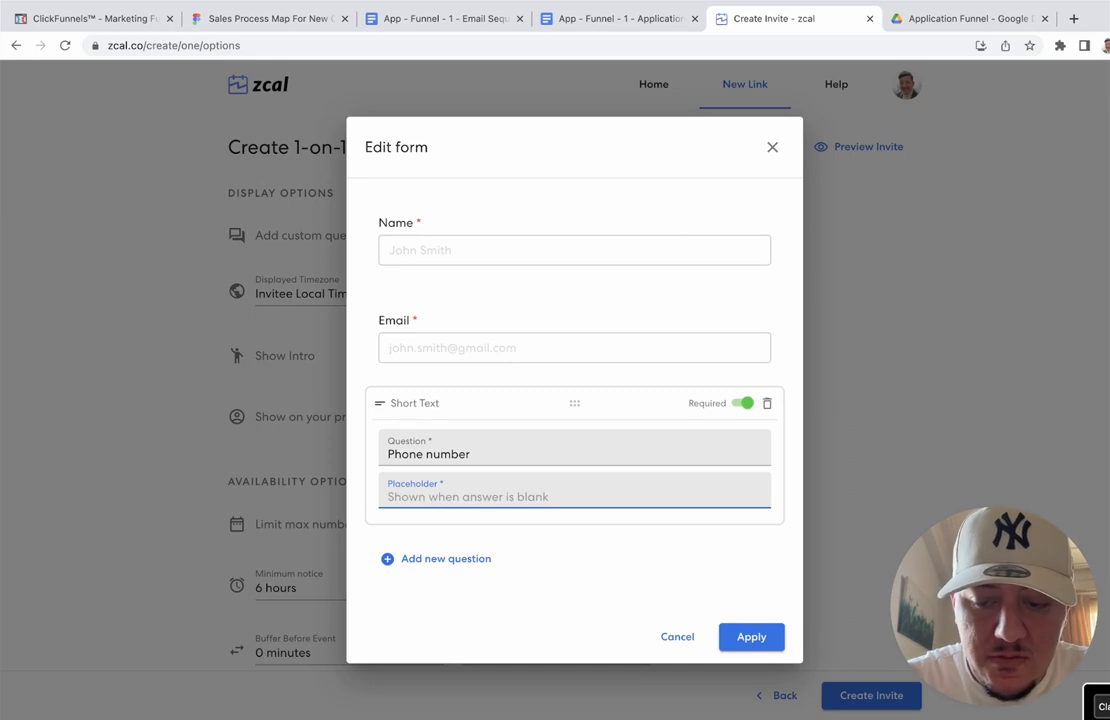
type("+")
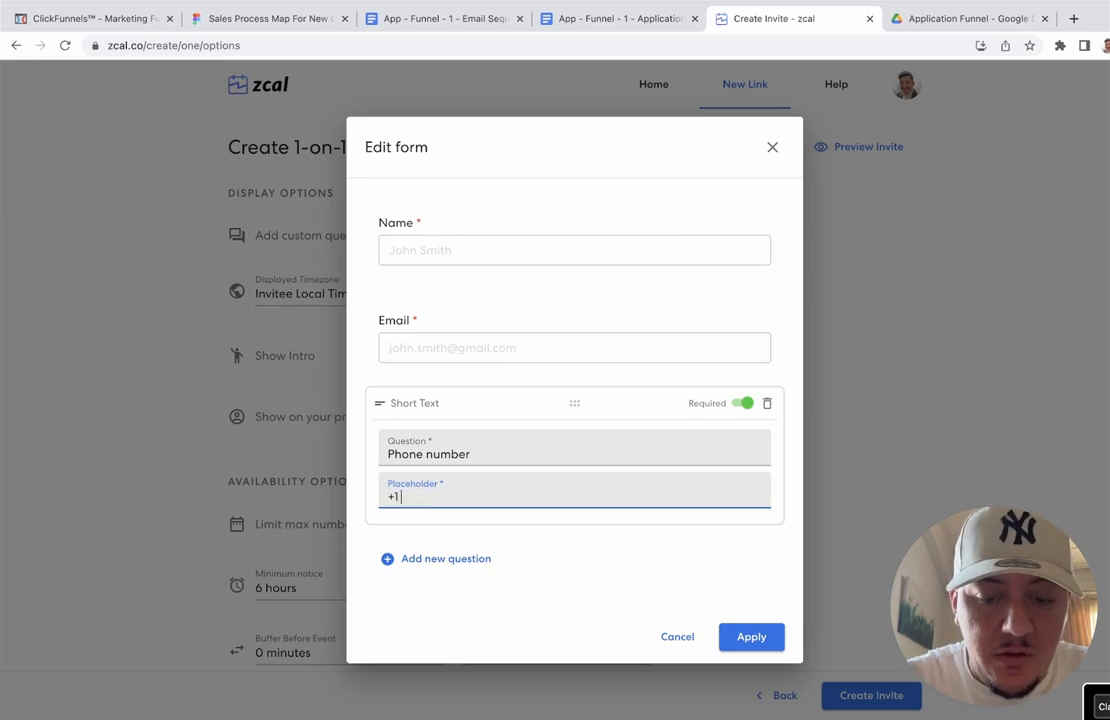
type("1 000 000")
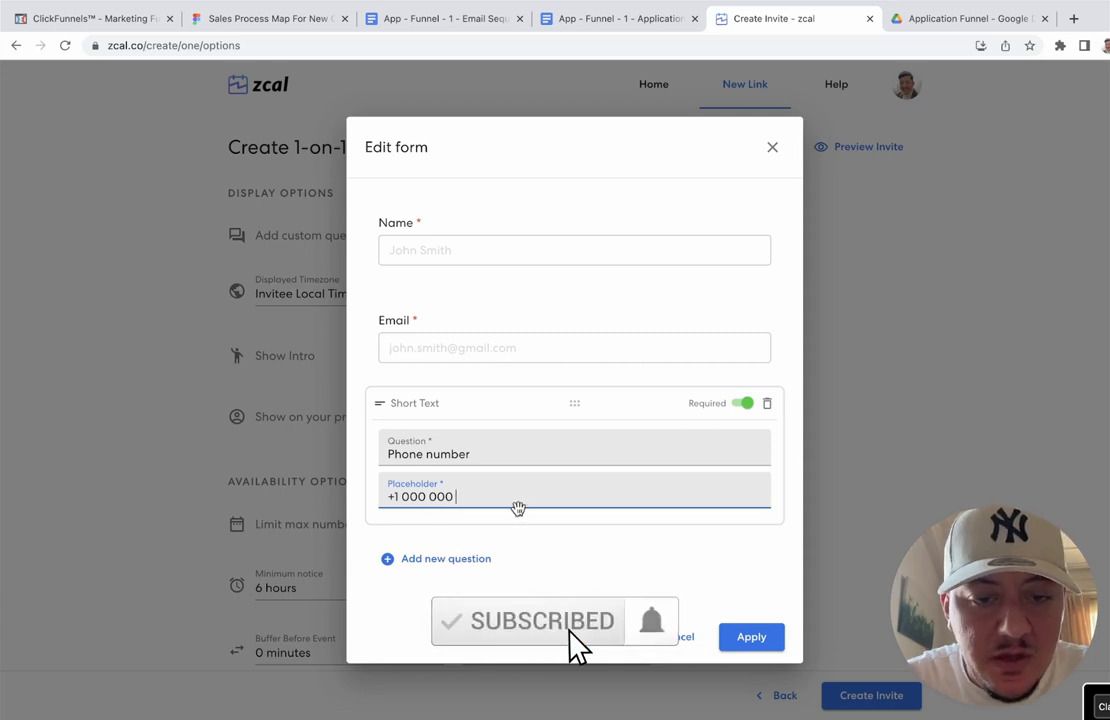
key("shift+Left")
key("shift+Left")
key("shift+Left")
key("shift+Left")
key("shift+Left")
key("shift+Left")
key("shift+Left")
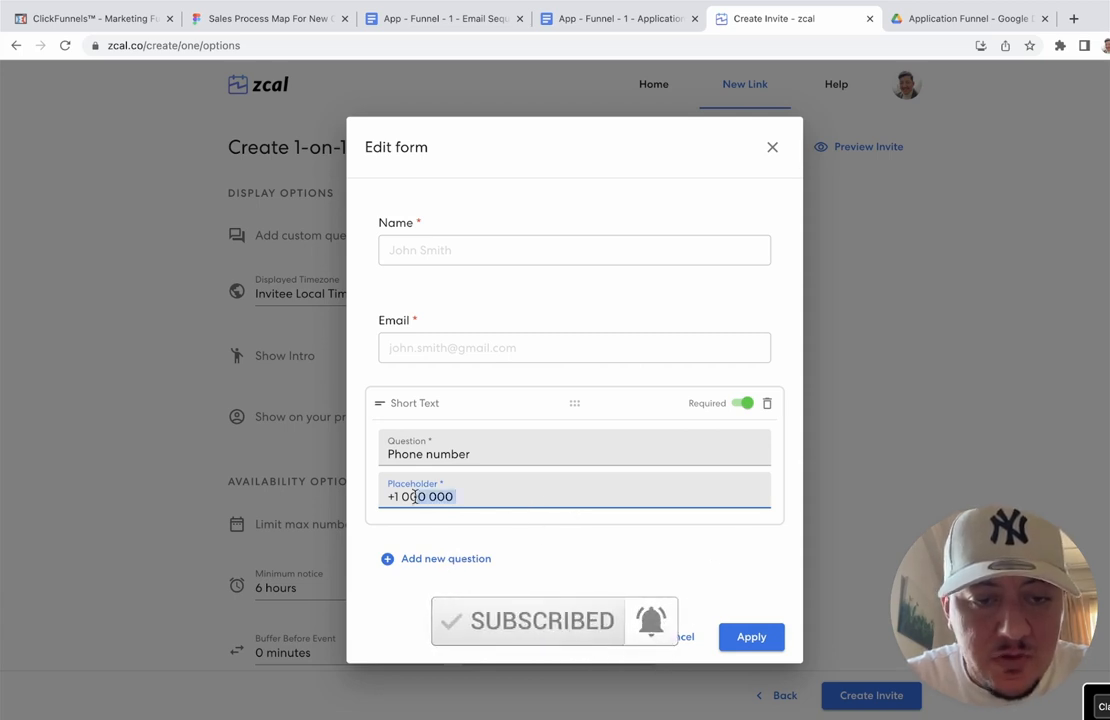
key("BackSpace")
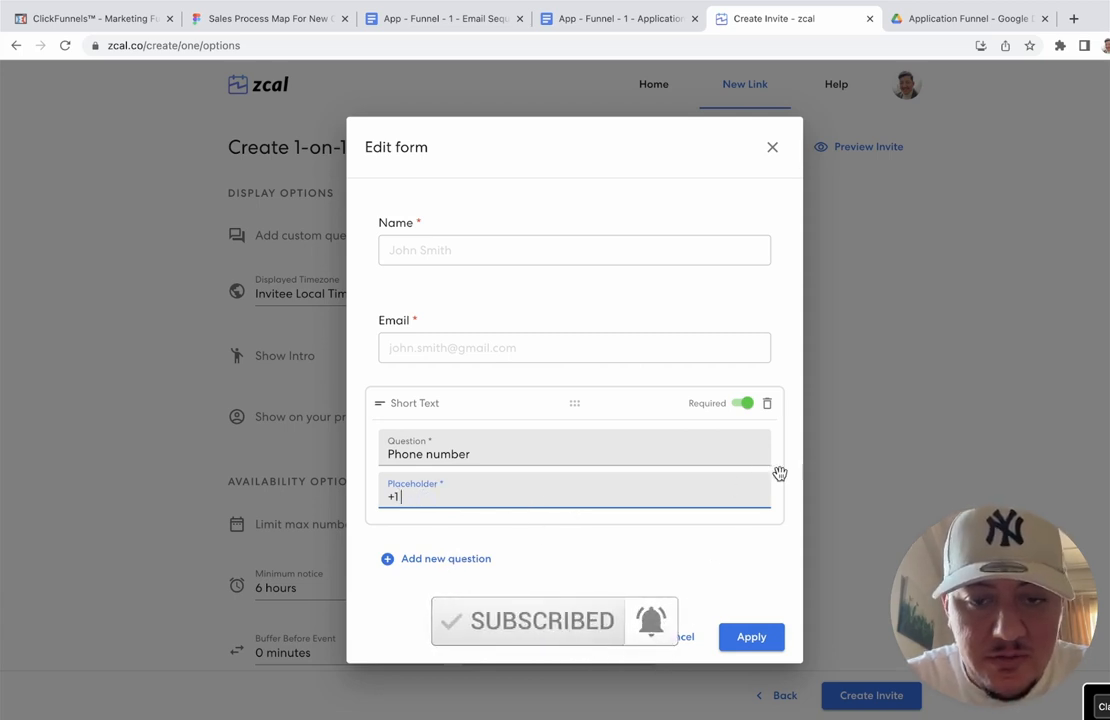
left_click(792, 441)
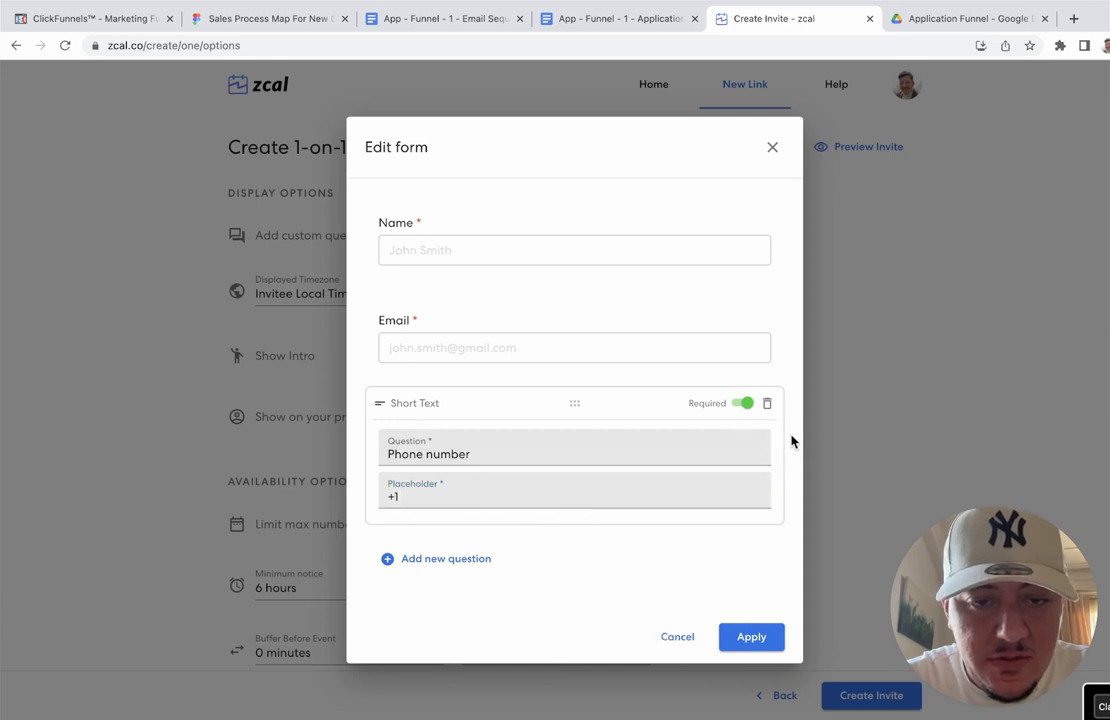
Step: Add a Short Text question holding the primary motivation question copied from the questionnaire
left_click(463, 562)
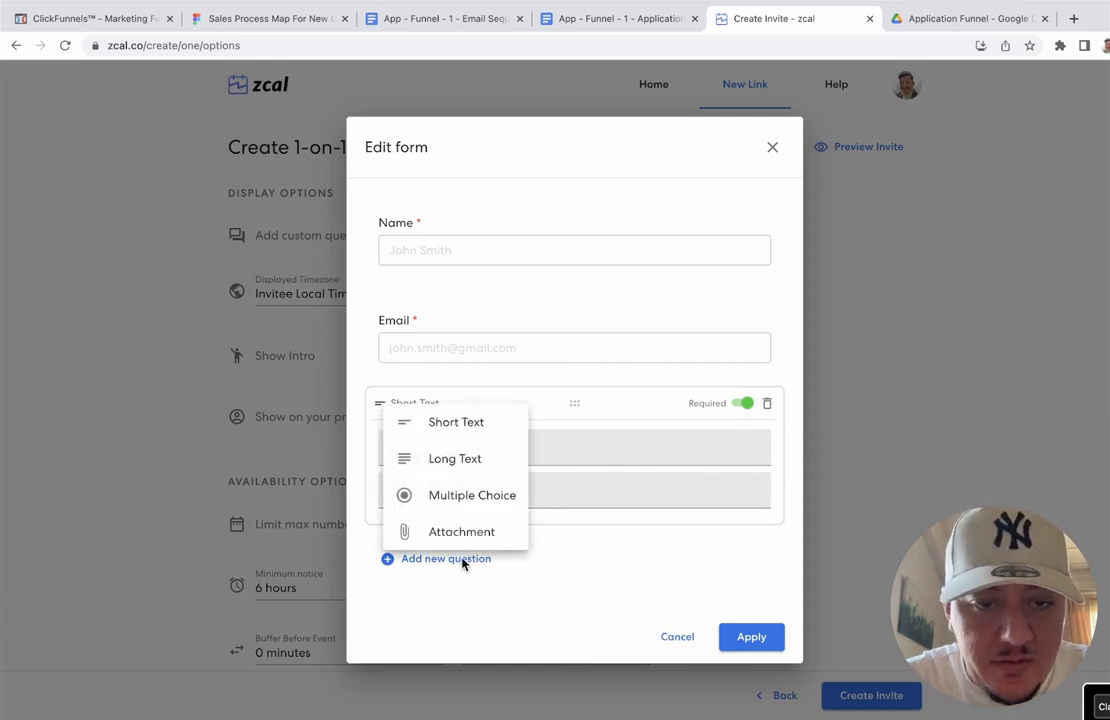
left_click(470, 424)
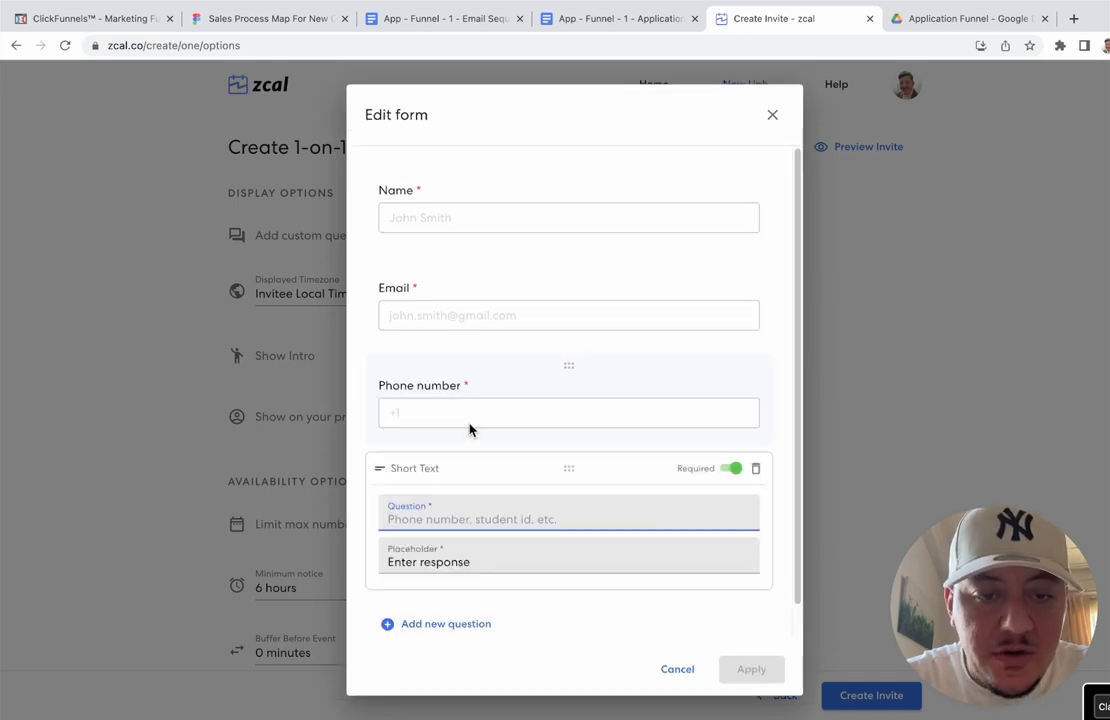
left_click(629, 16)
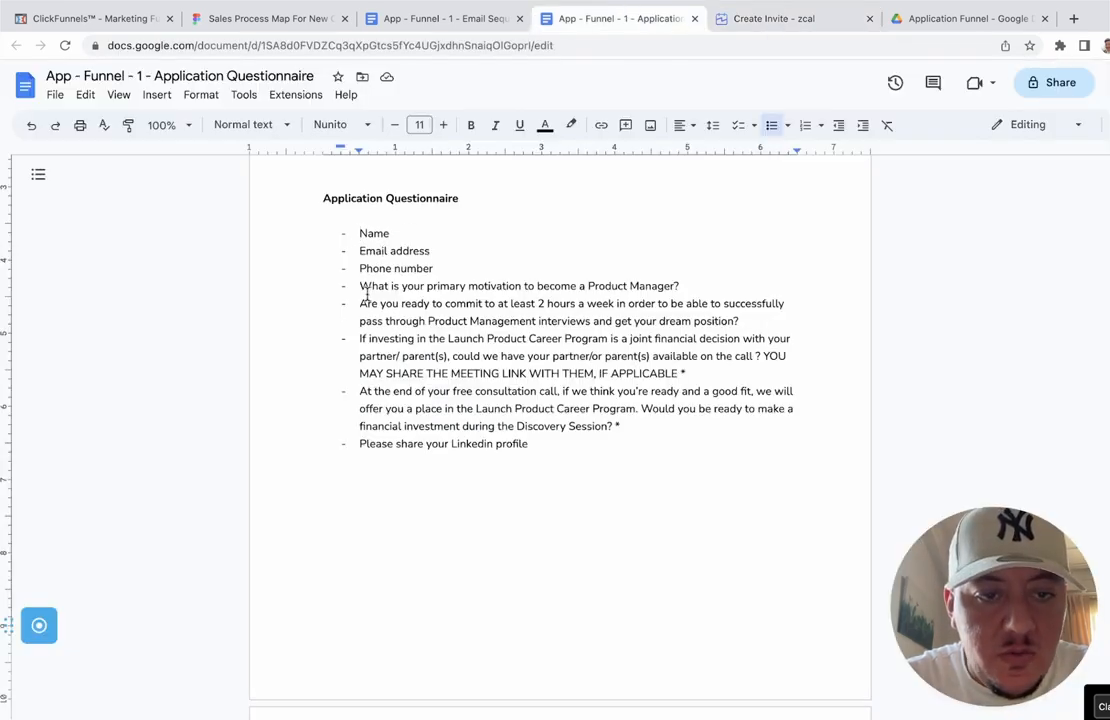
left_click_drag(360, 287, 681, 290)
key("cmd+c")
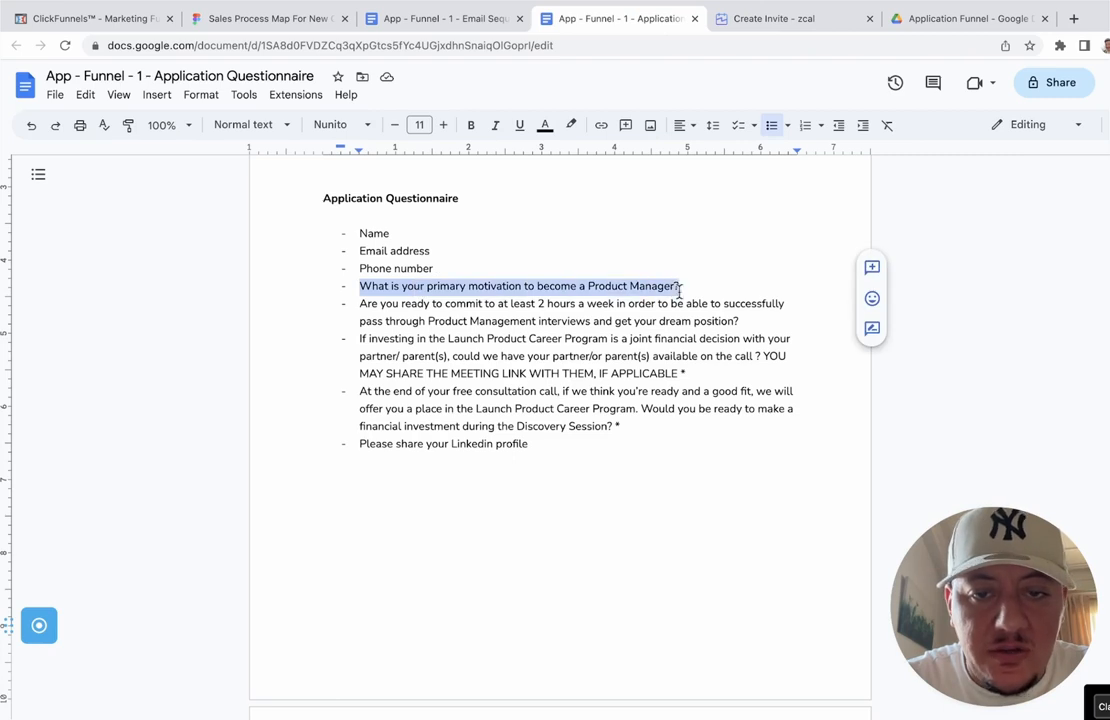
left_click(776, 40)
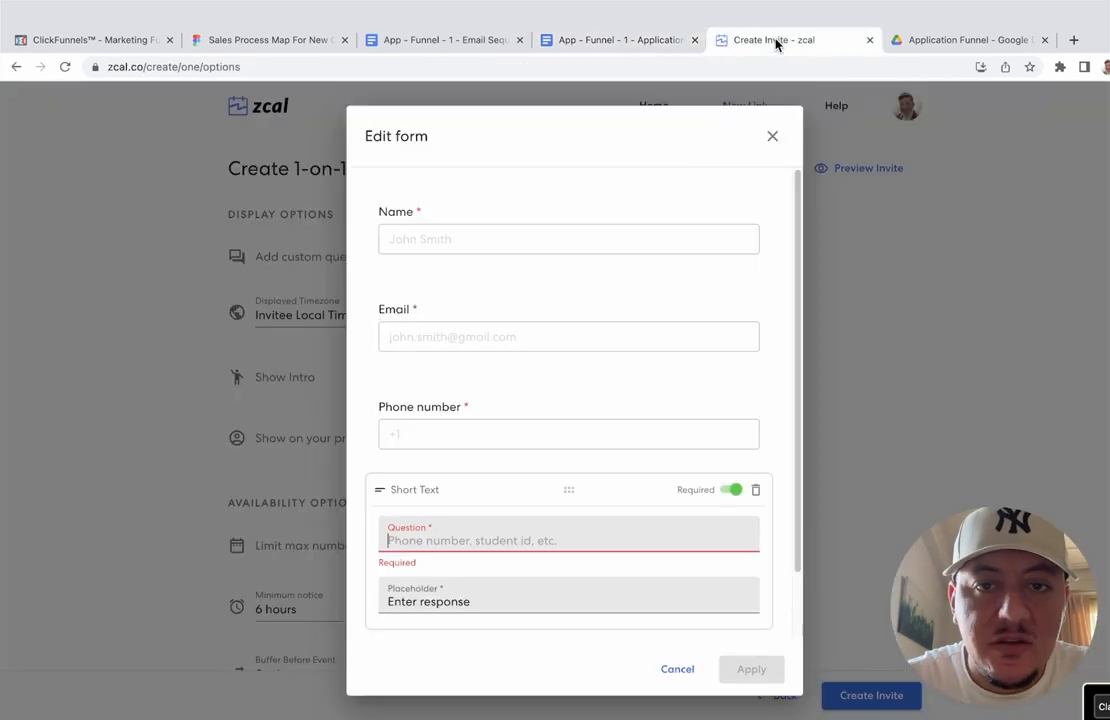
left_click(441, 510)
key("cmd+v")
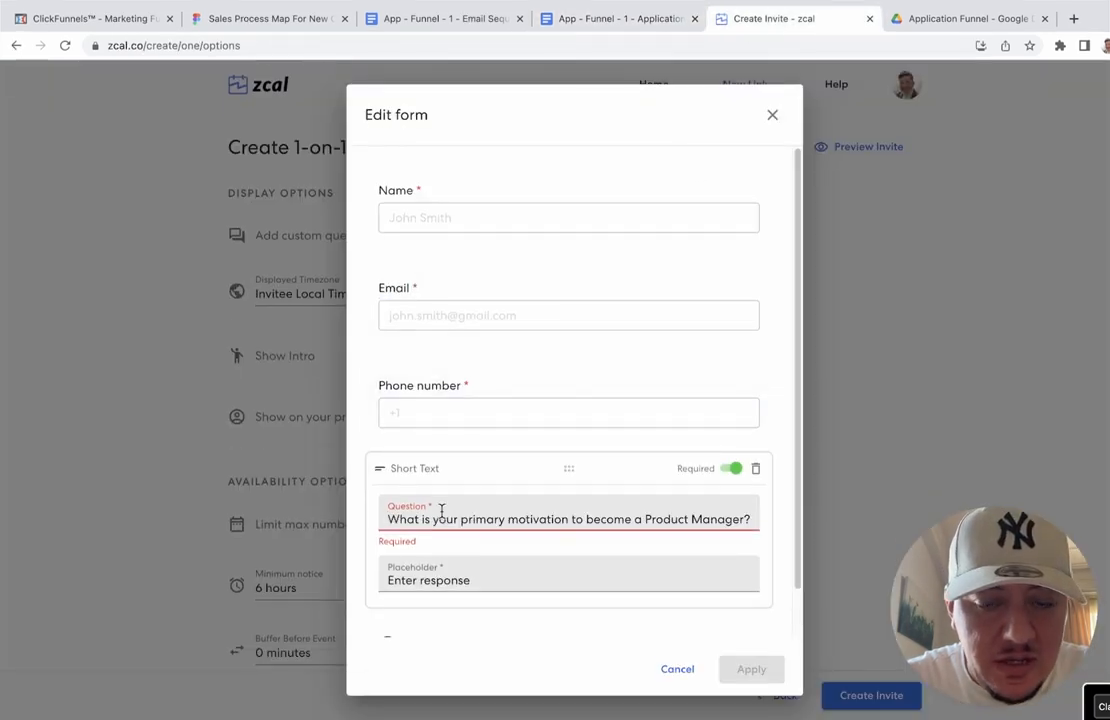
left_click(784, 507)
scroll(784, 507, "down", 1)
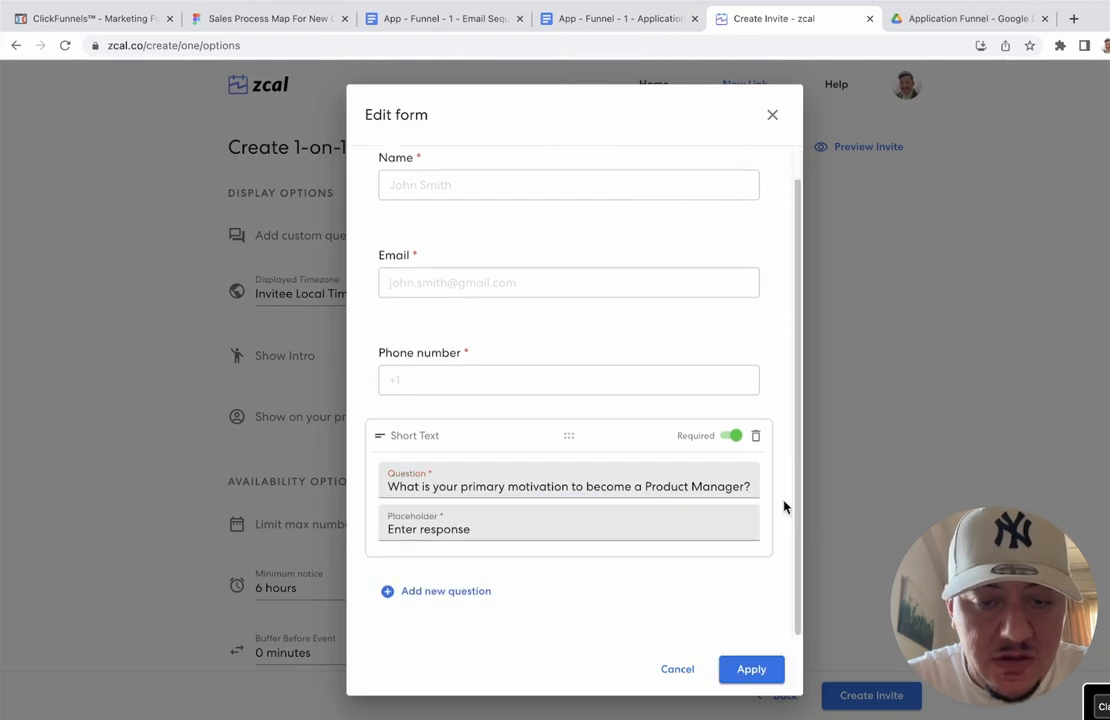
left_click(613, 514)
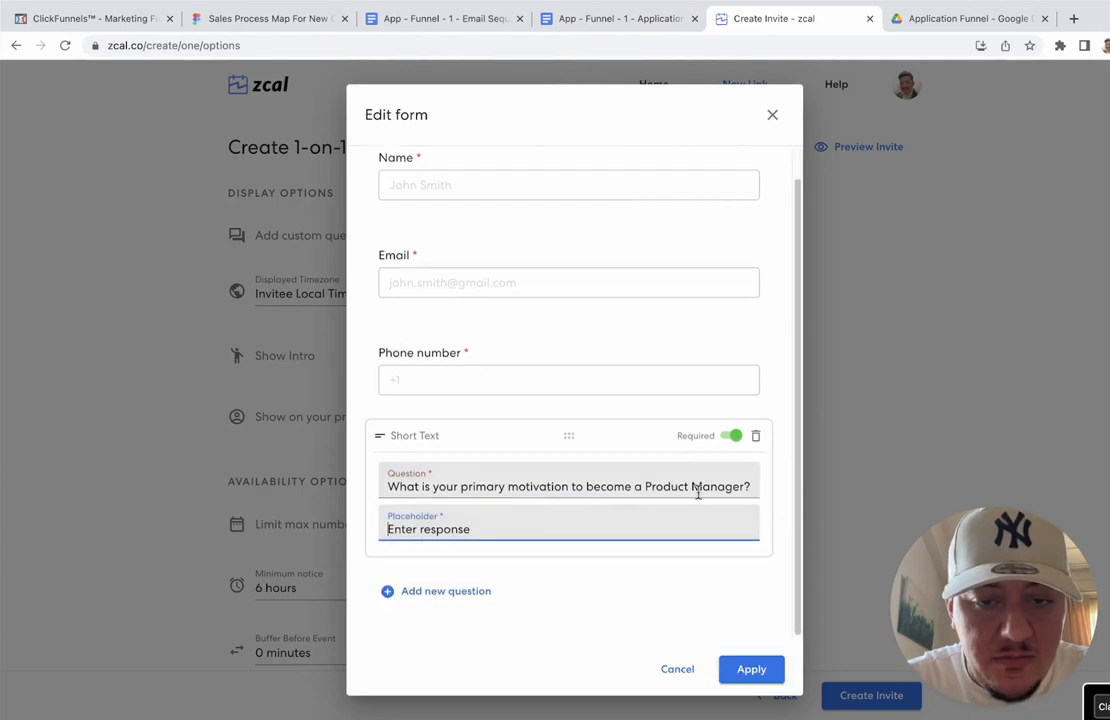
left_click(777, 476)
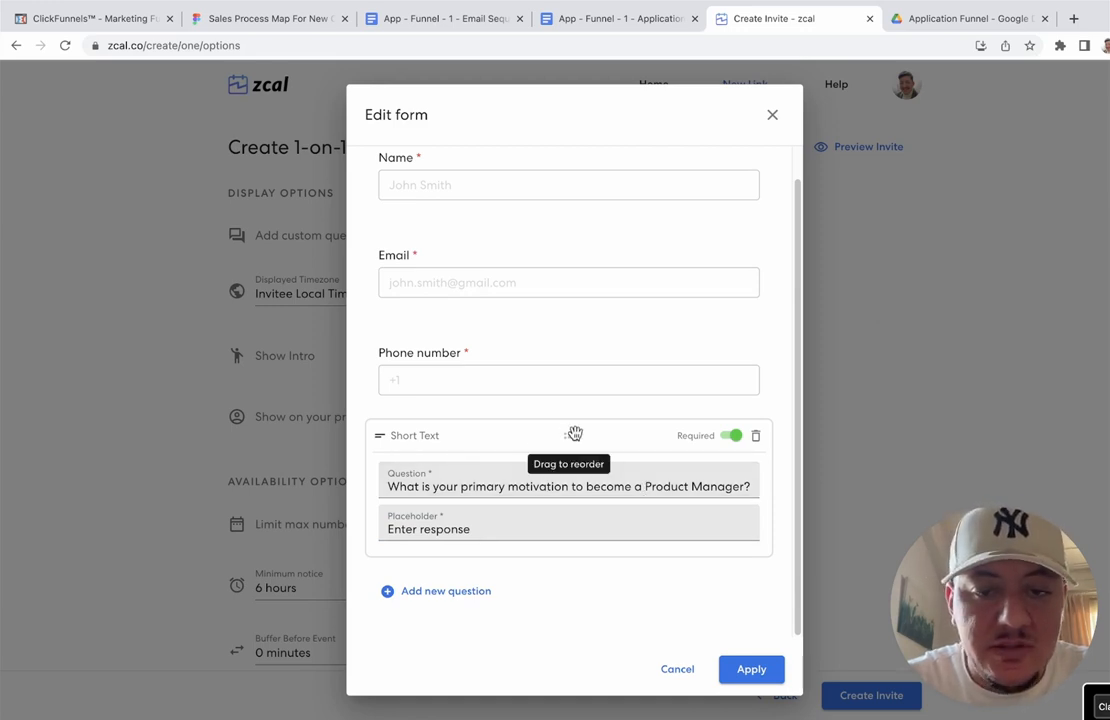
Step: Replace the Short Text motivation question with a Long Text version of it
left_click(450, 592)
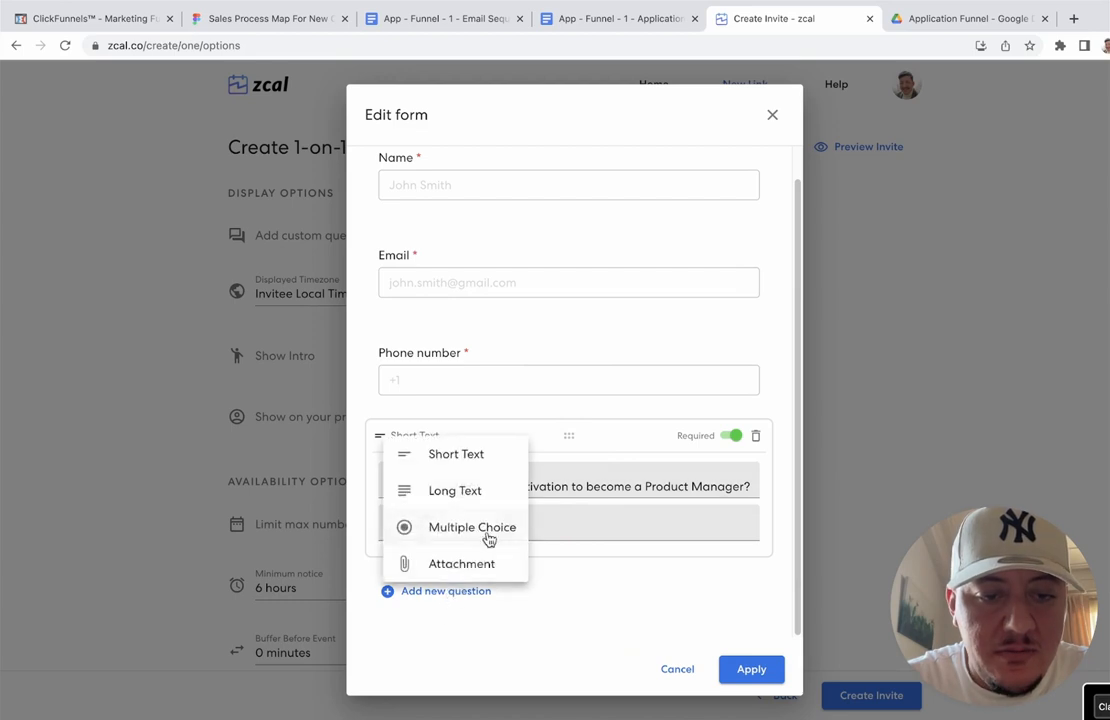
left_click(455, 491)
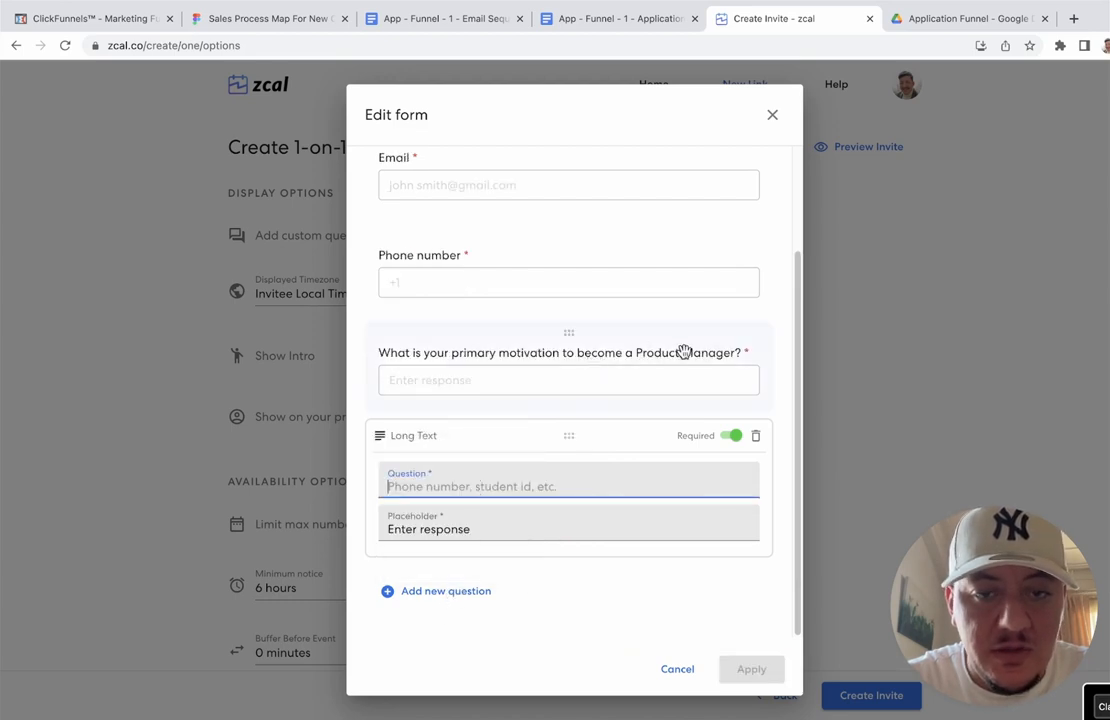
left_click(560, 350)
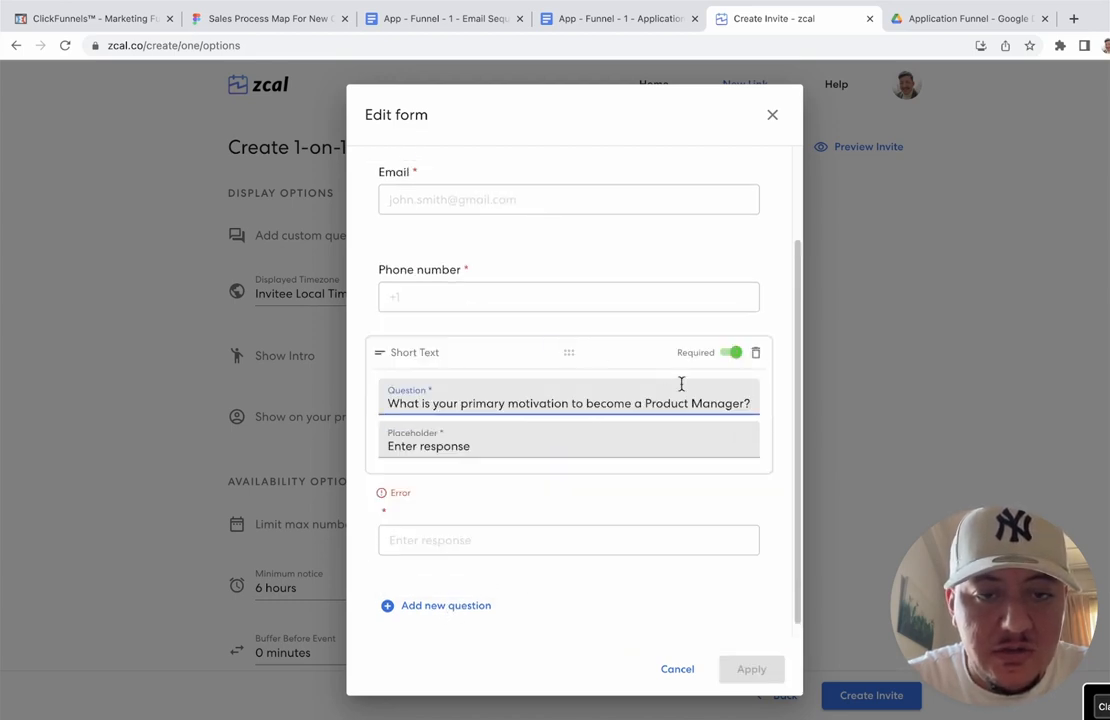
left_click(756, 353)
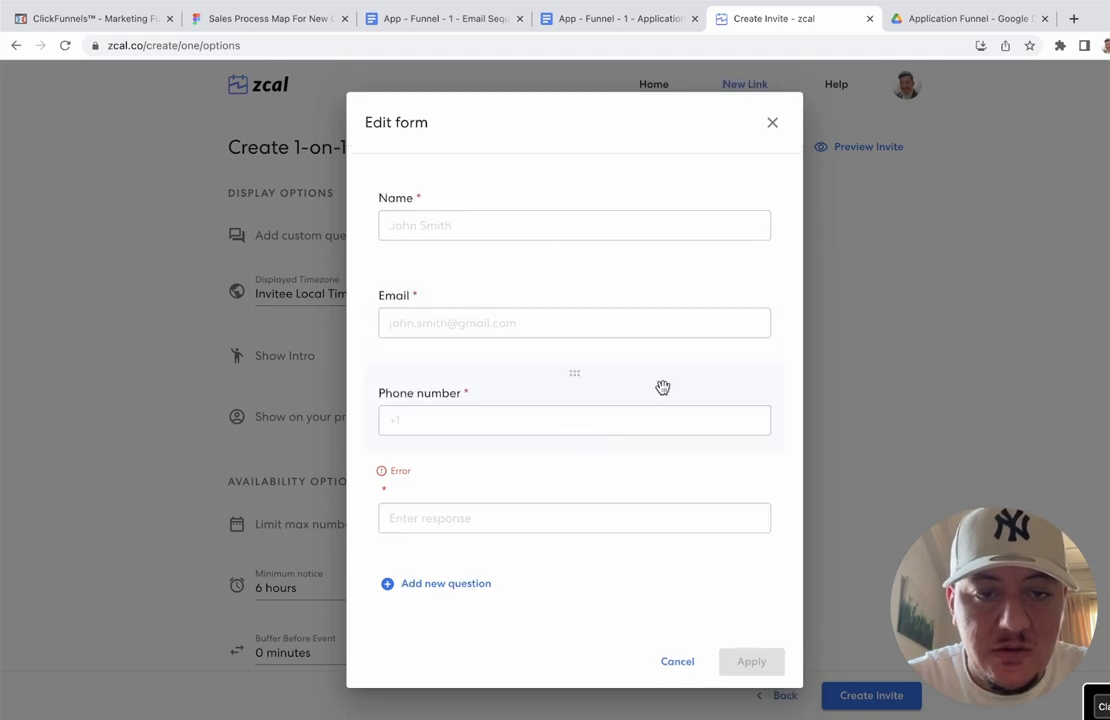
left_click(538, 473)
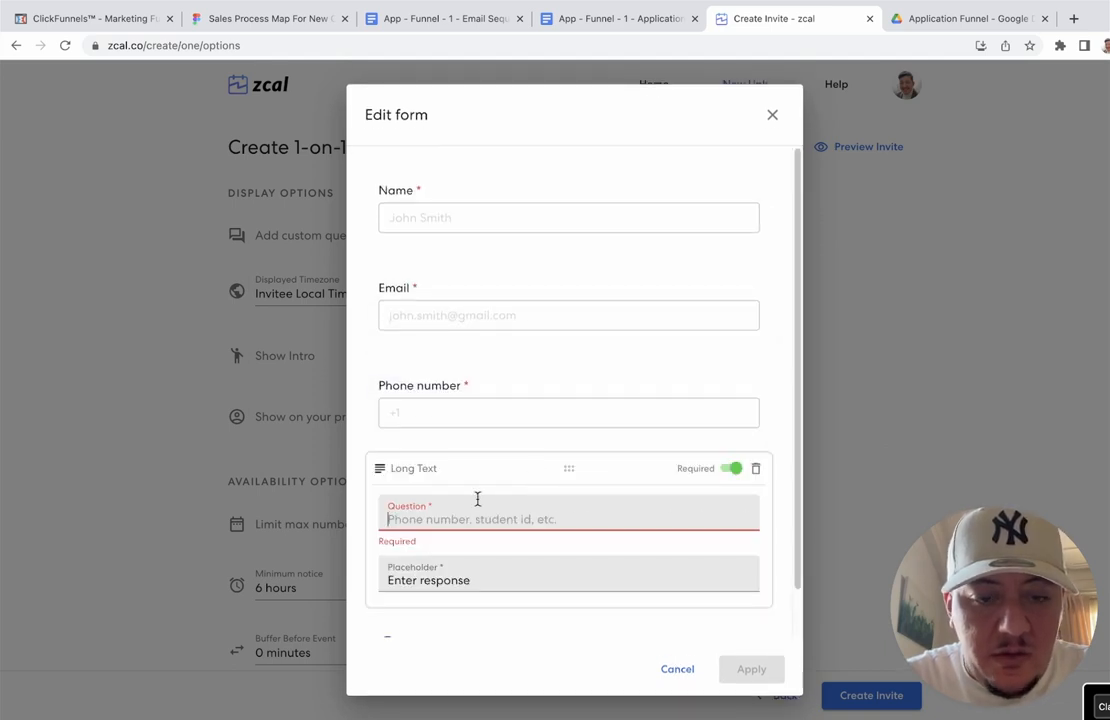
key("super+v")
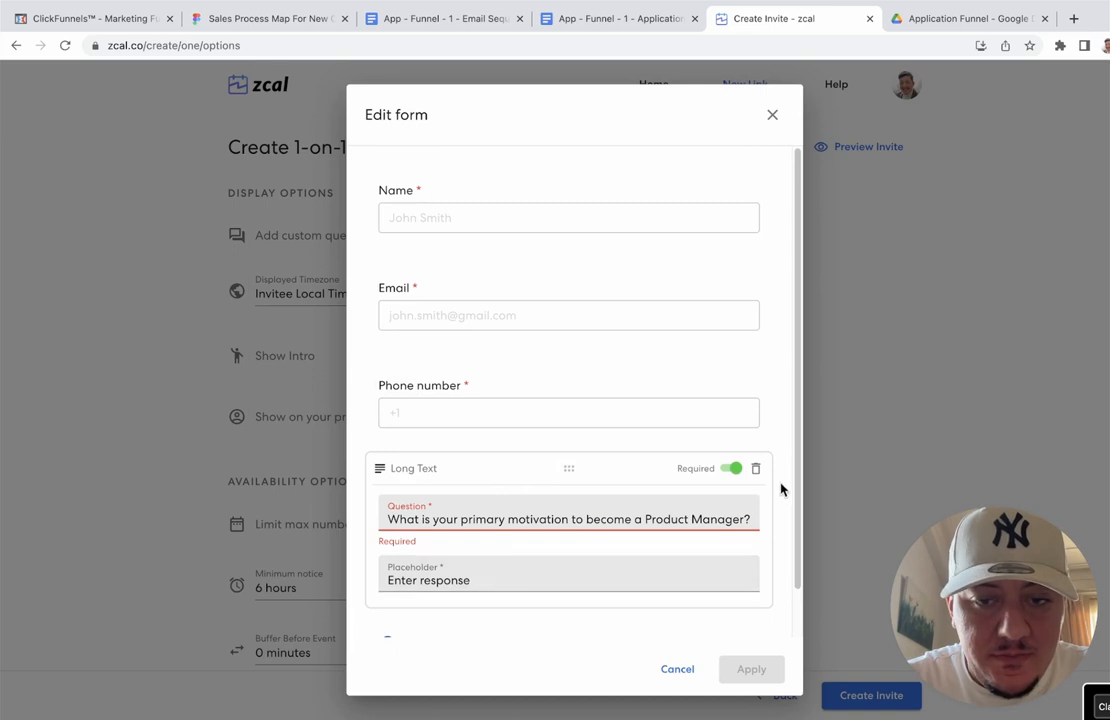
left_click(781, 489)
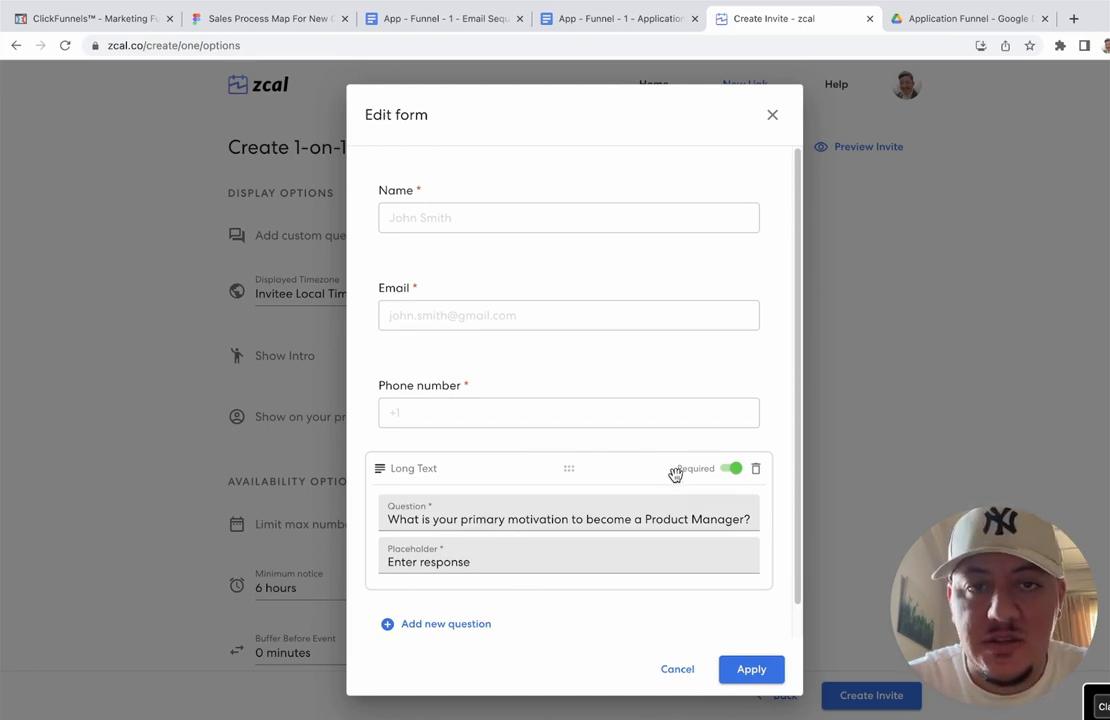
Step: Add a Long Text question with the 2-hours-a-week commitment question pasted from the doc
left_click(563, 18)
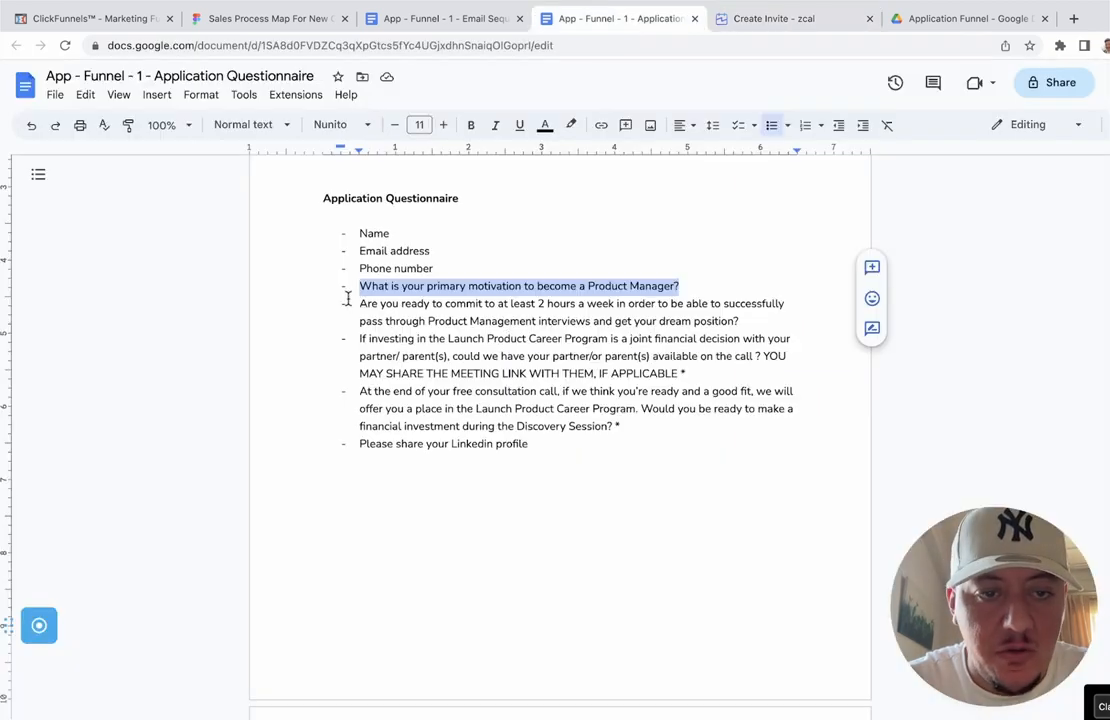
left_click_drag(359, 303, 741, 321)
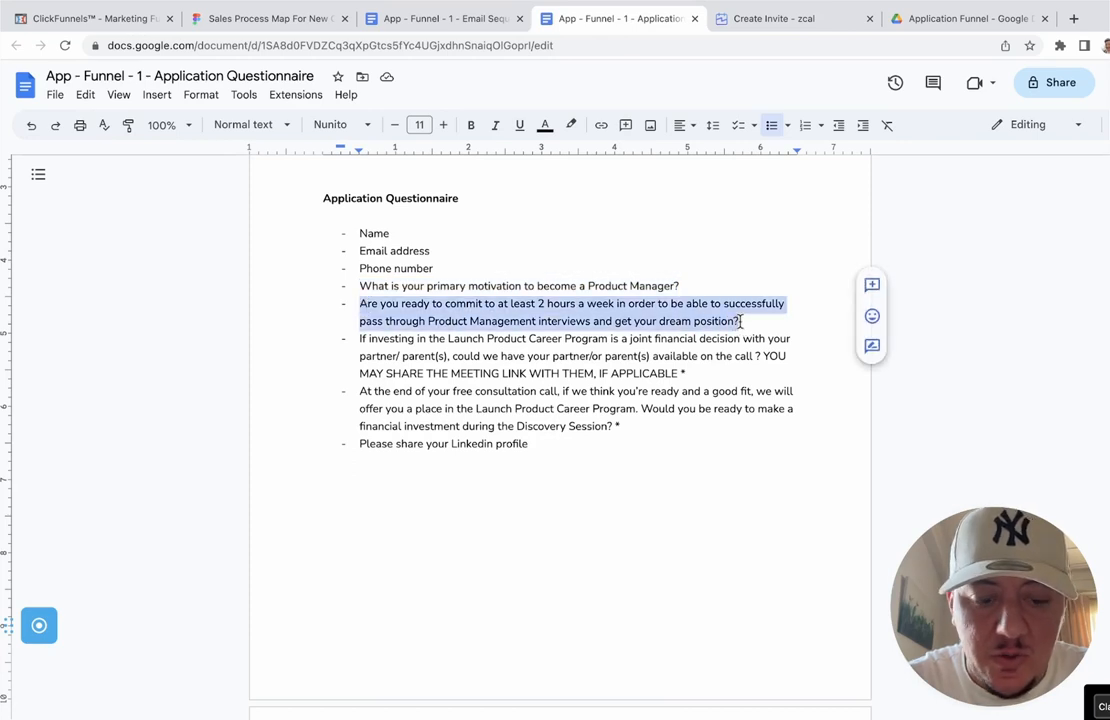
left_click(781, 17)
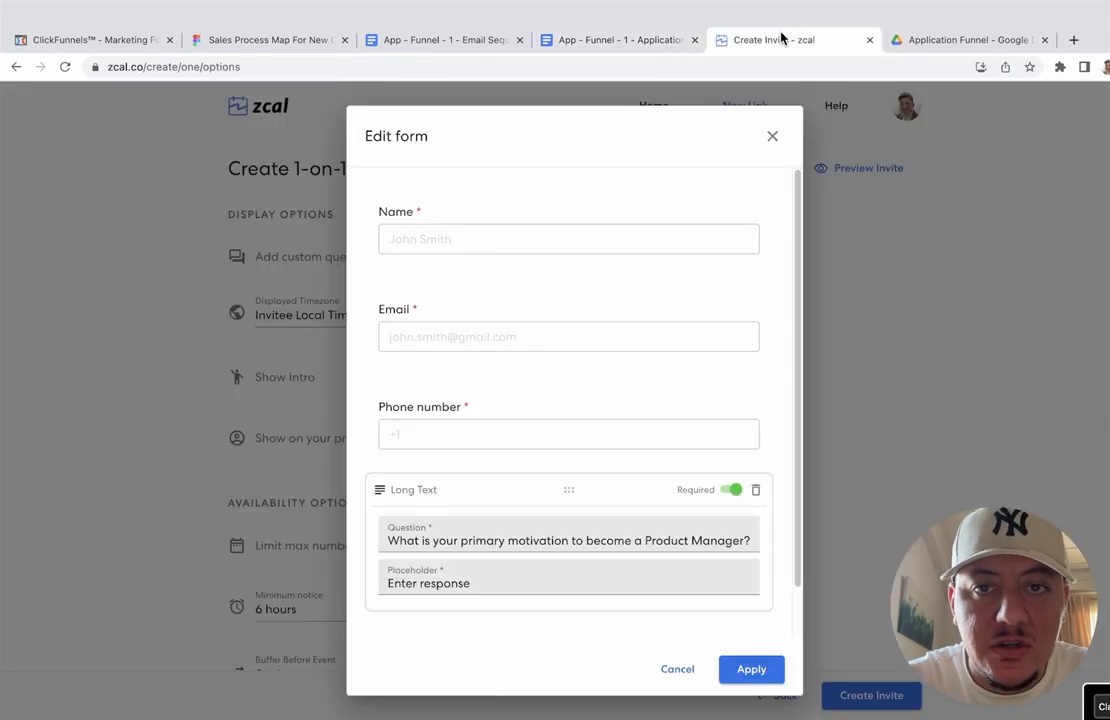
left_click(462, 624)
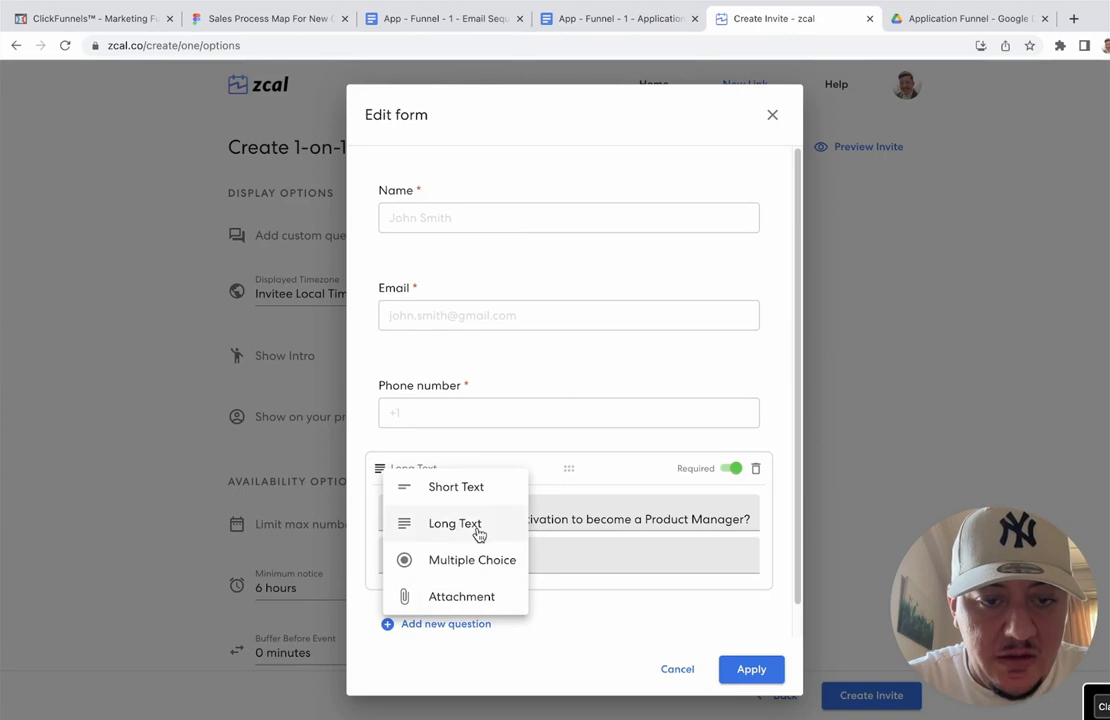
left_click(479, 535)
left_click(503, 485)
type("h Product Management interviews and get your dream position?")
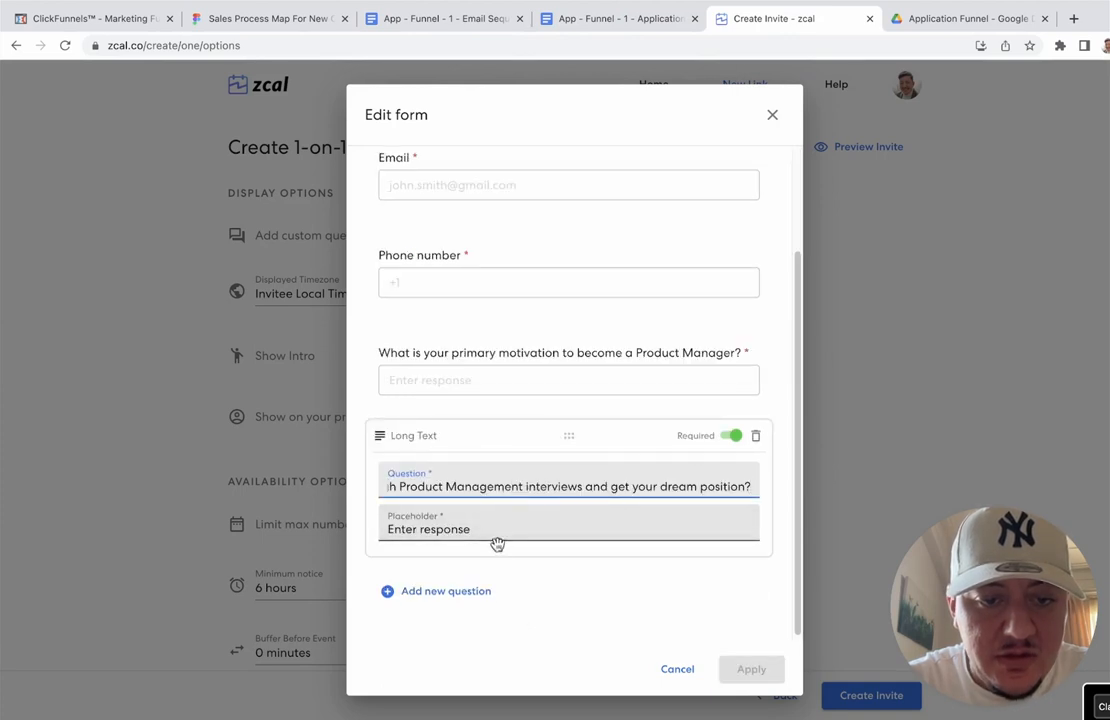
left_click(464, 585)
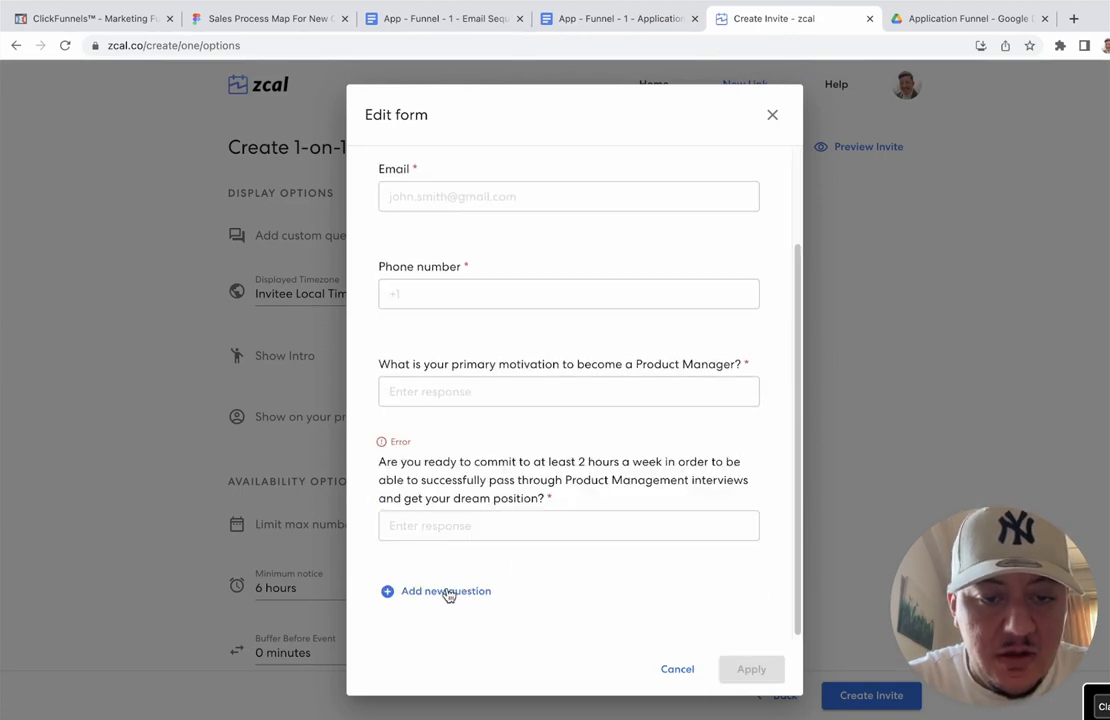
left_click(448, 593)
left_click(606, 450)
left_click(609, 461)
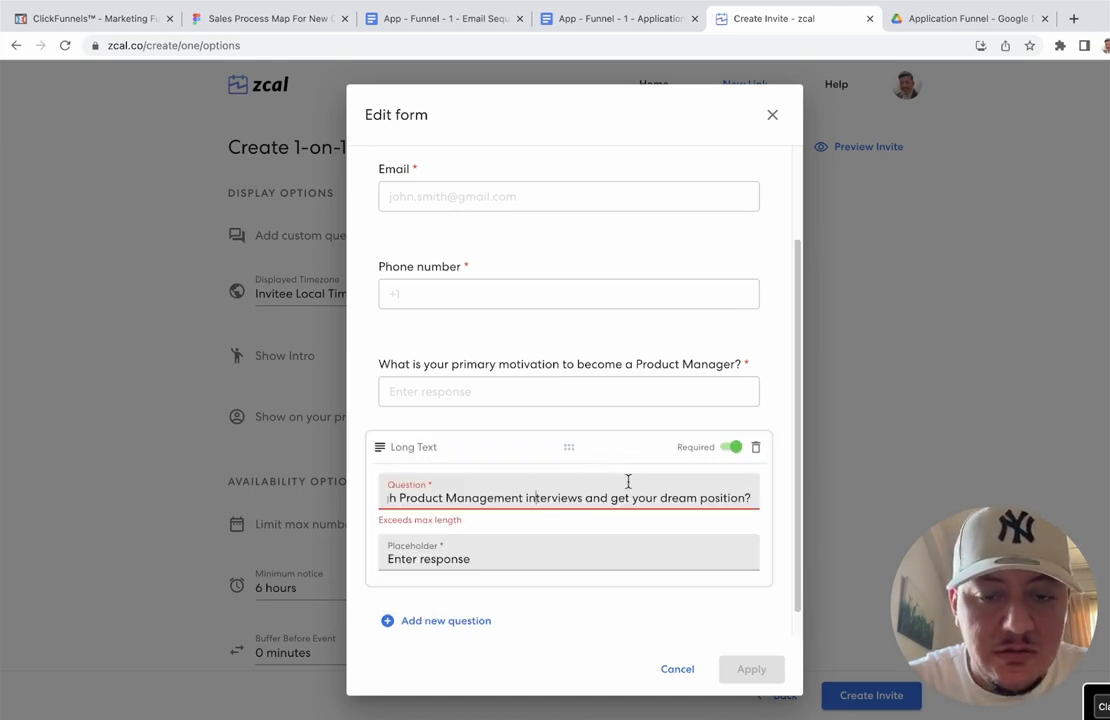
Step: Cut the commitment question's trailing words so it ends with a question mark
left_click_drag(750, 492, 575, 497)
key("BackSpace")
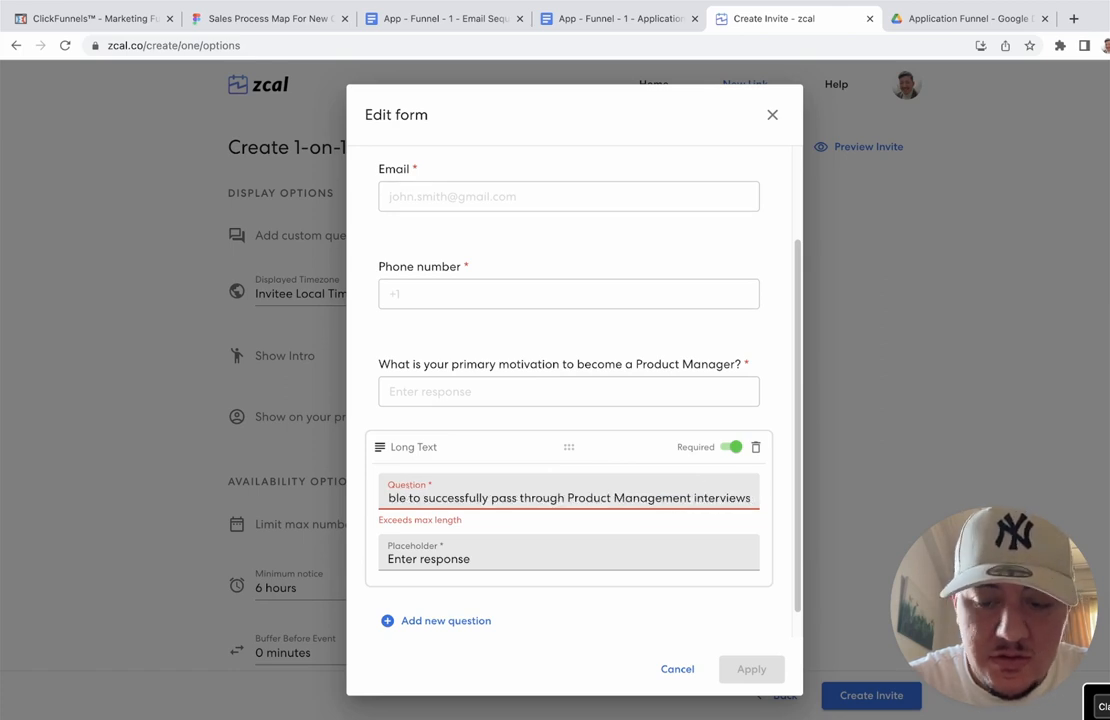
type("?")
left_click(597, 555)
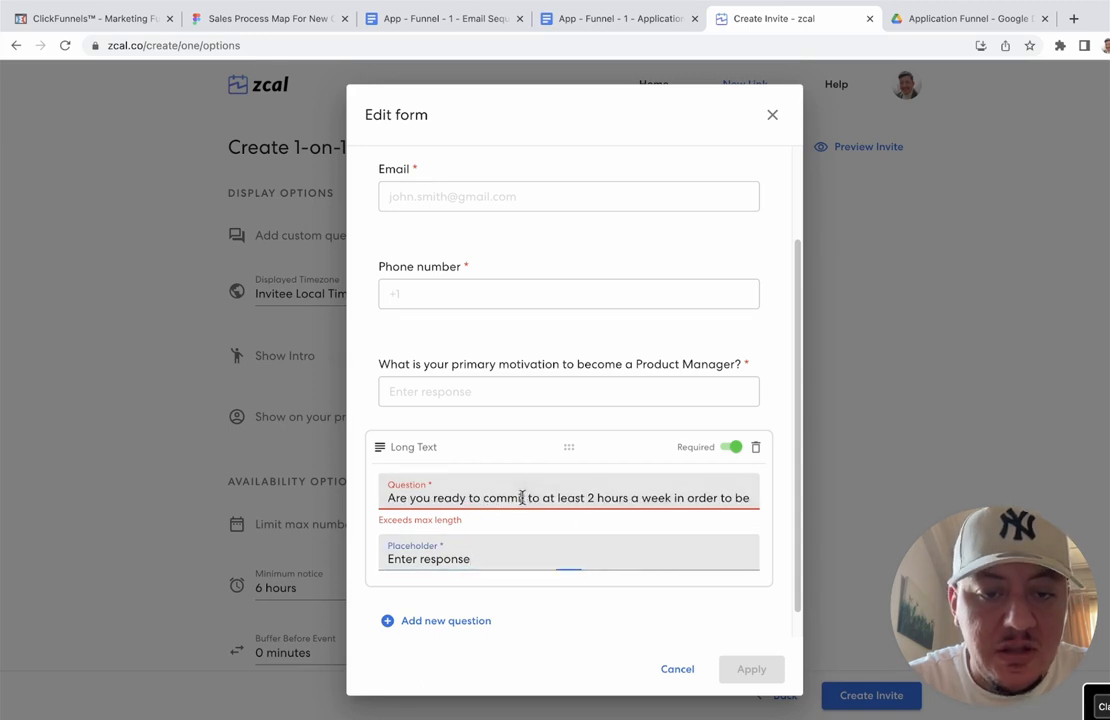
left_click_drag(521, 497, 567, 497)
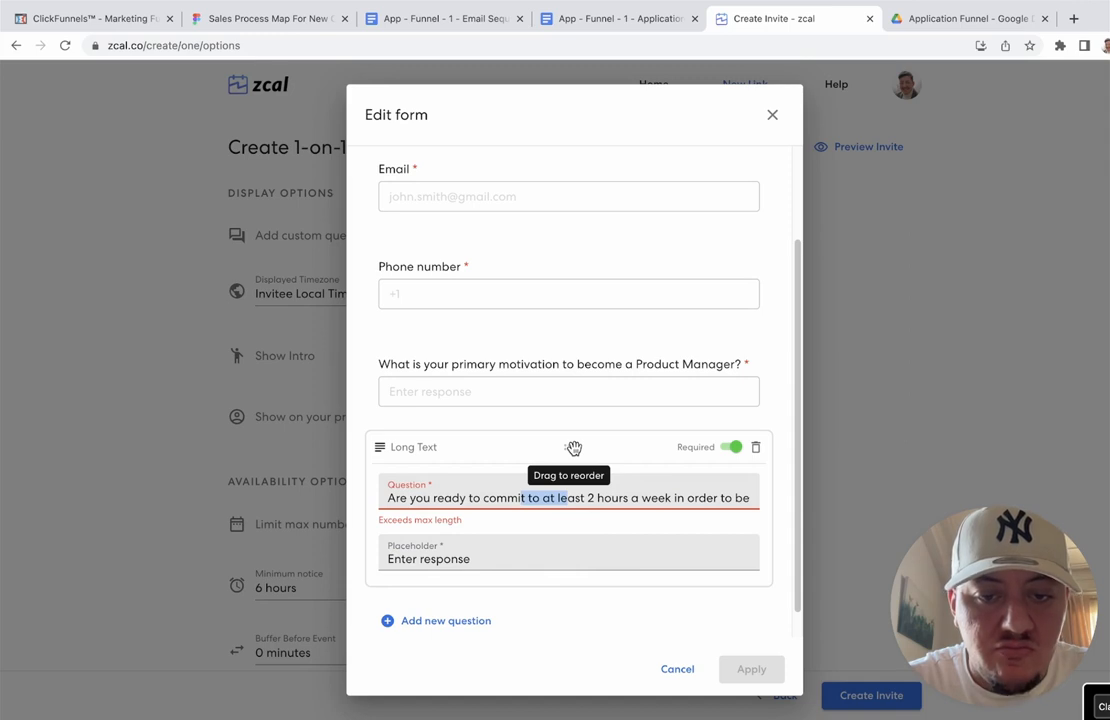
left_click(668, 489)
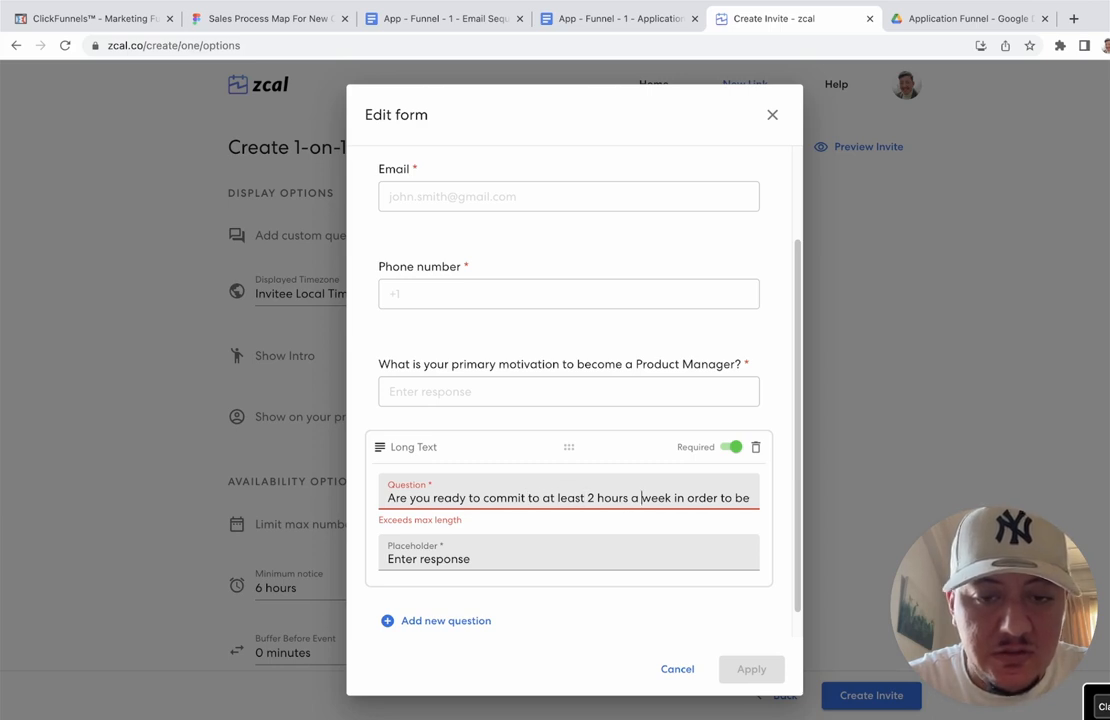
key("Right")
key("Right")
key("Right")
key("Right")
key("Right")
key("Right")
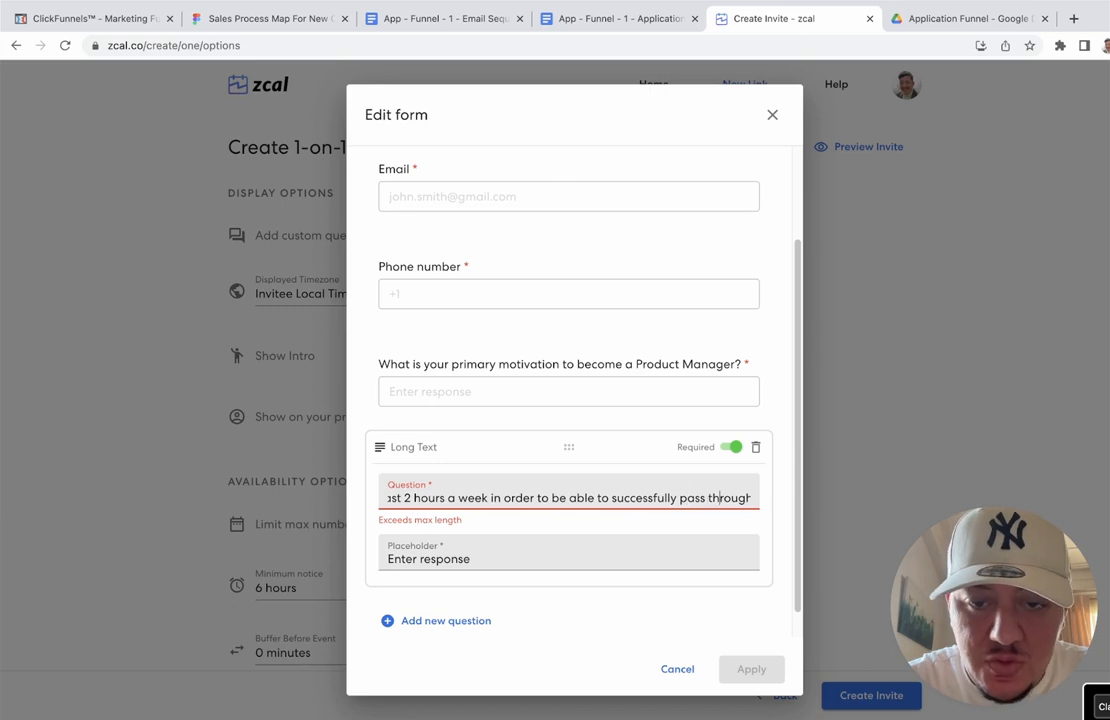
key("Right")
key("Right")
key("Right")
key("Right")
key("Right")
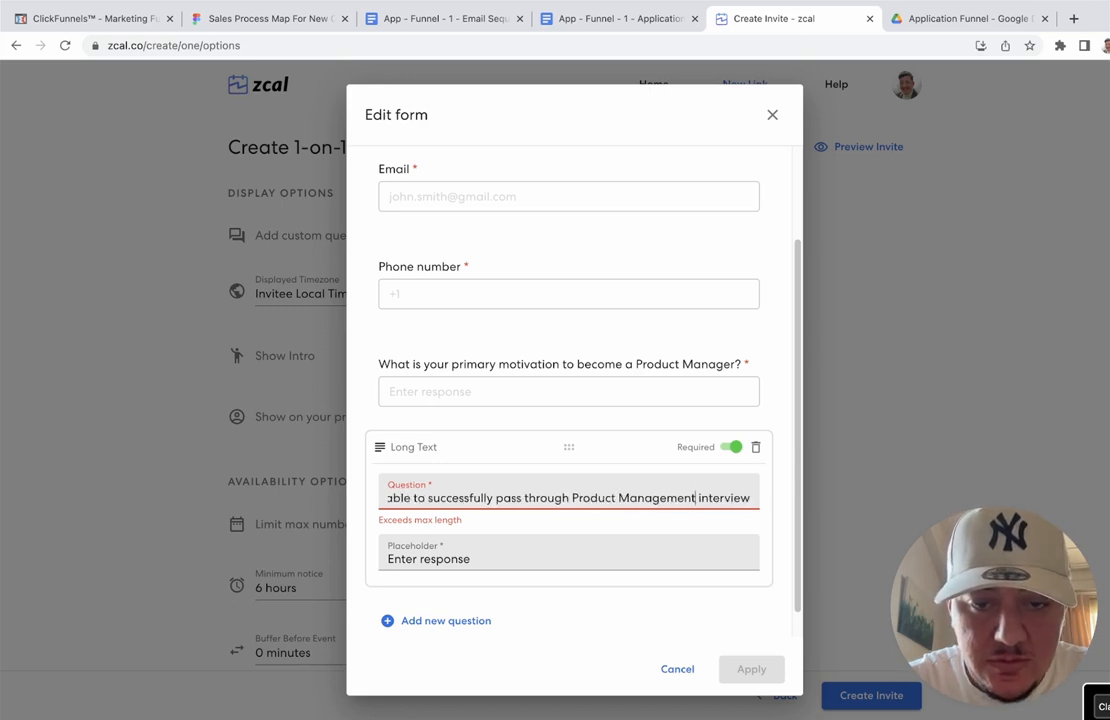
key("Right")
key("Right")
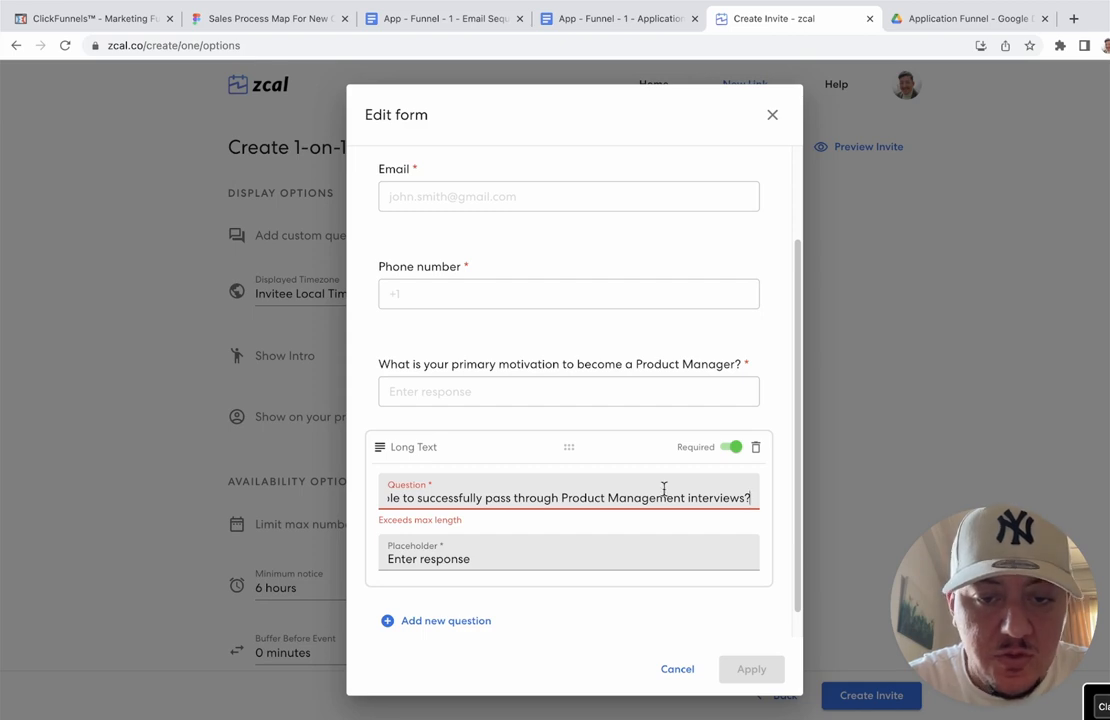
Step: Insert 'able' and abbreviate 'Product Management' to 'PM' in the commitment question
triple_click(577, 479)
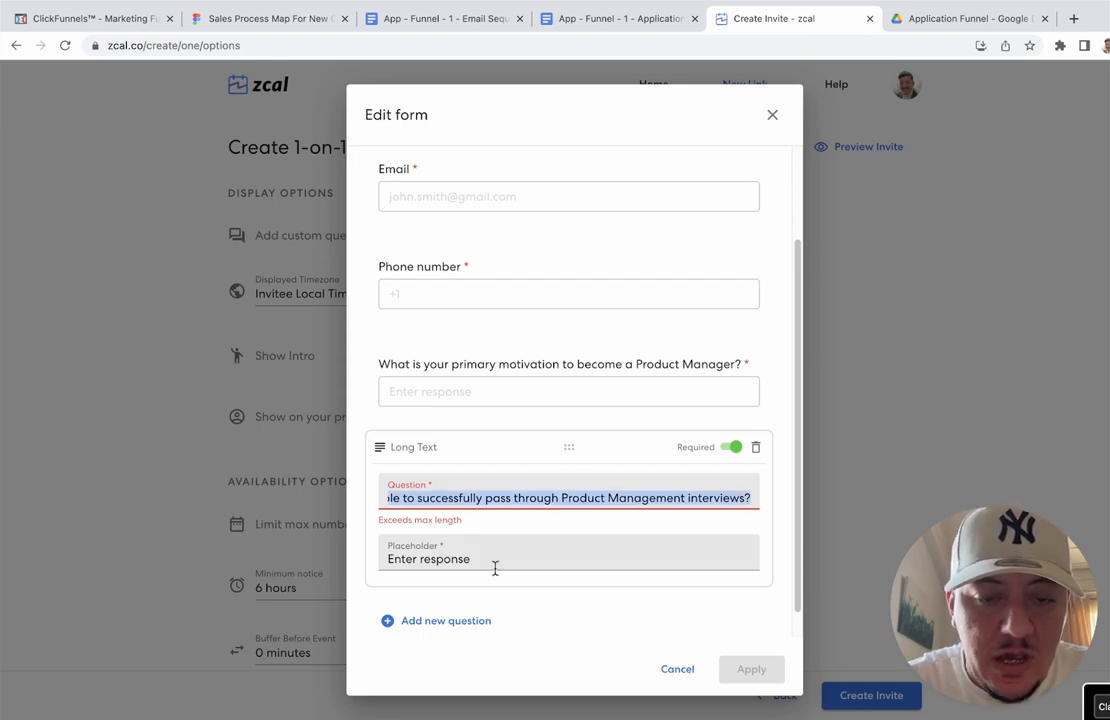
left_click(445, 621)
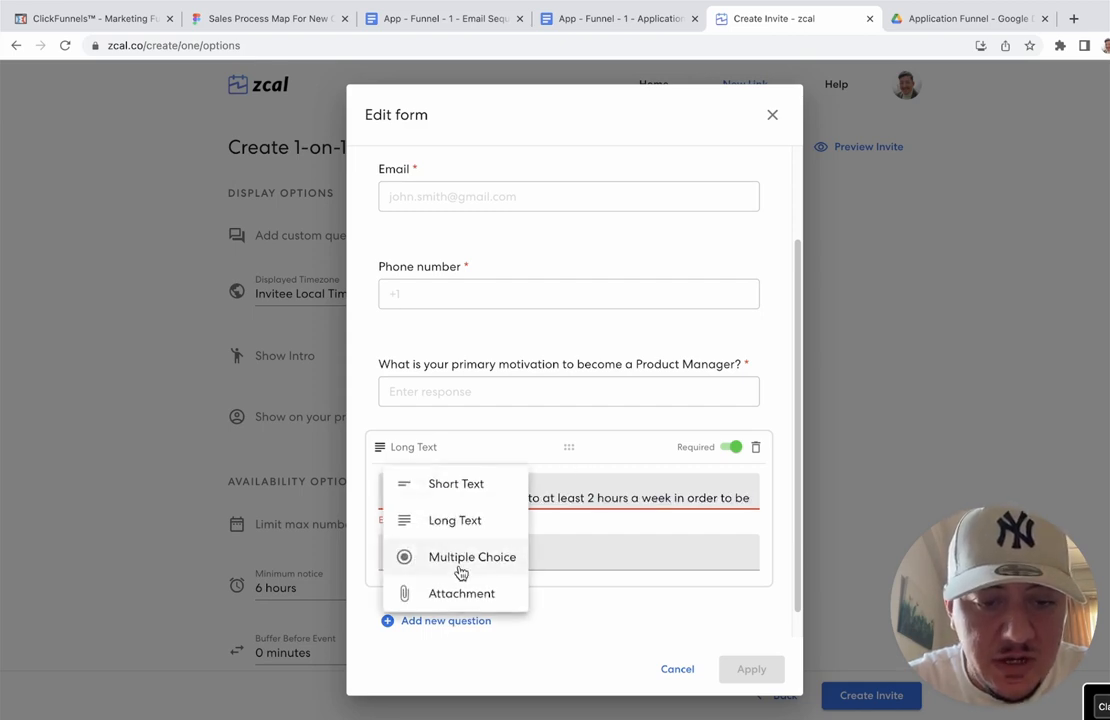
left_click(777, 481)
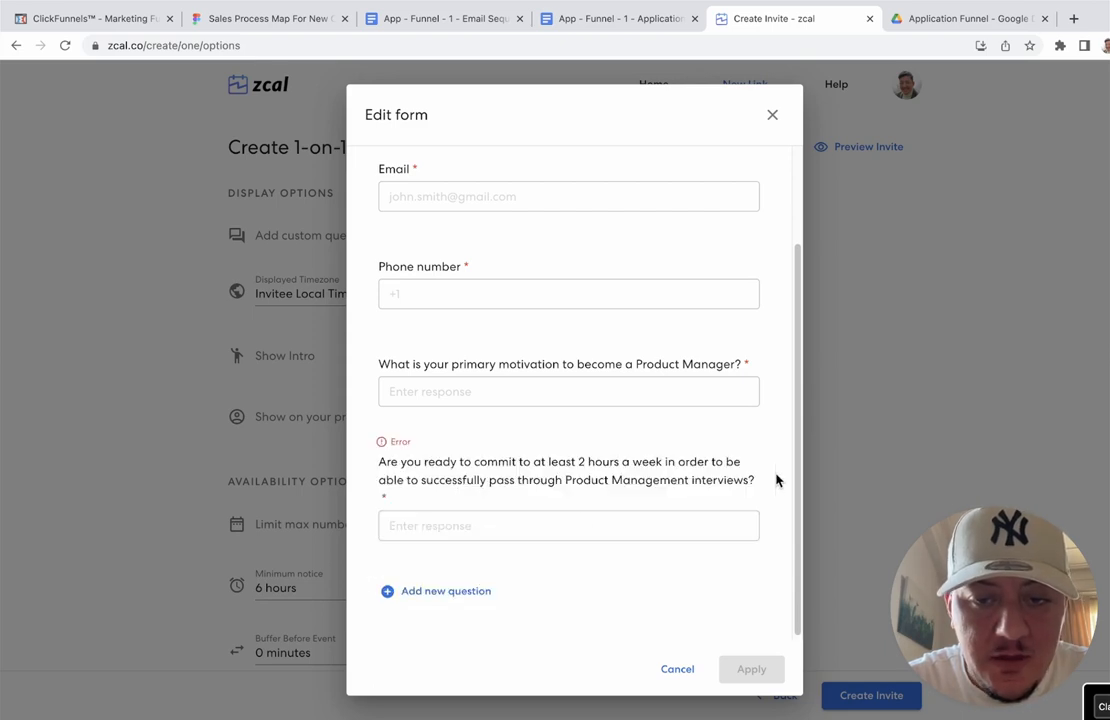
left_click(639, 480)
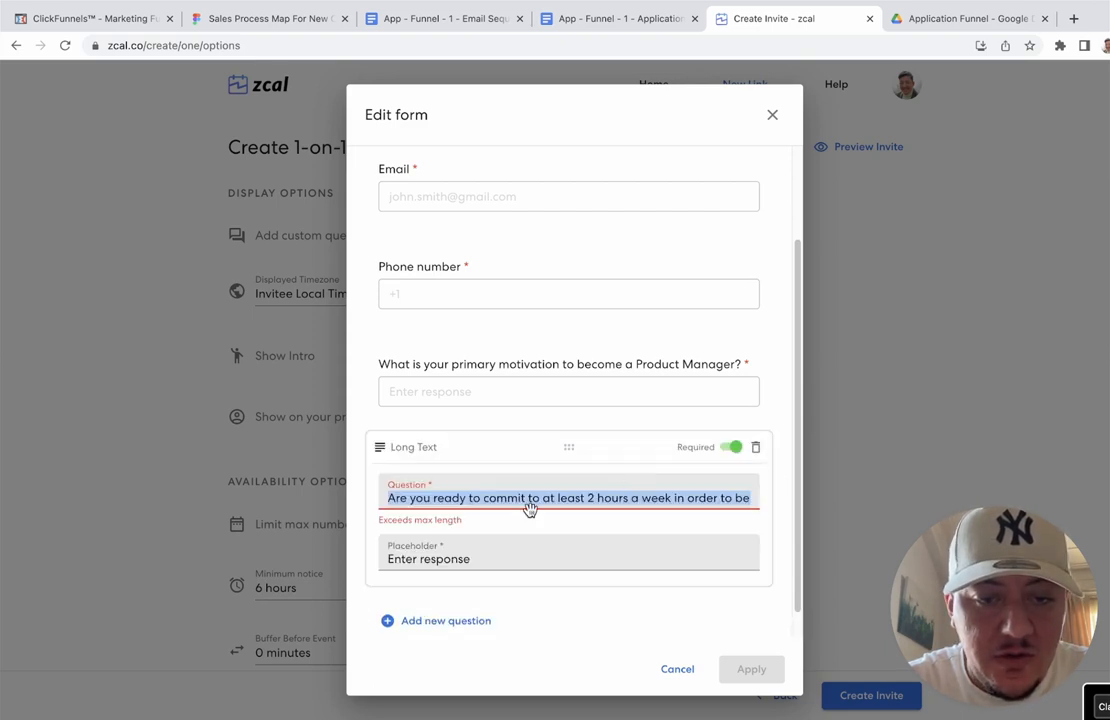
left_click(498, 498)
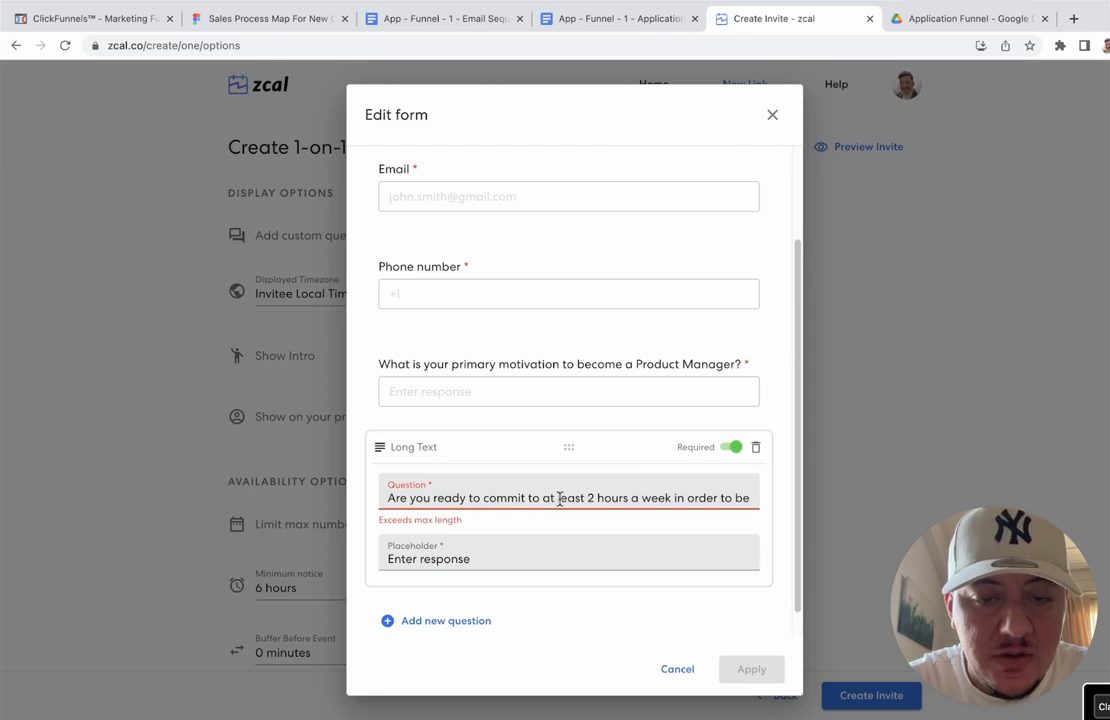
left_click_drag(610, 498, 705, 496)
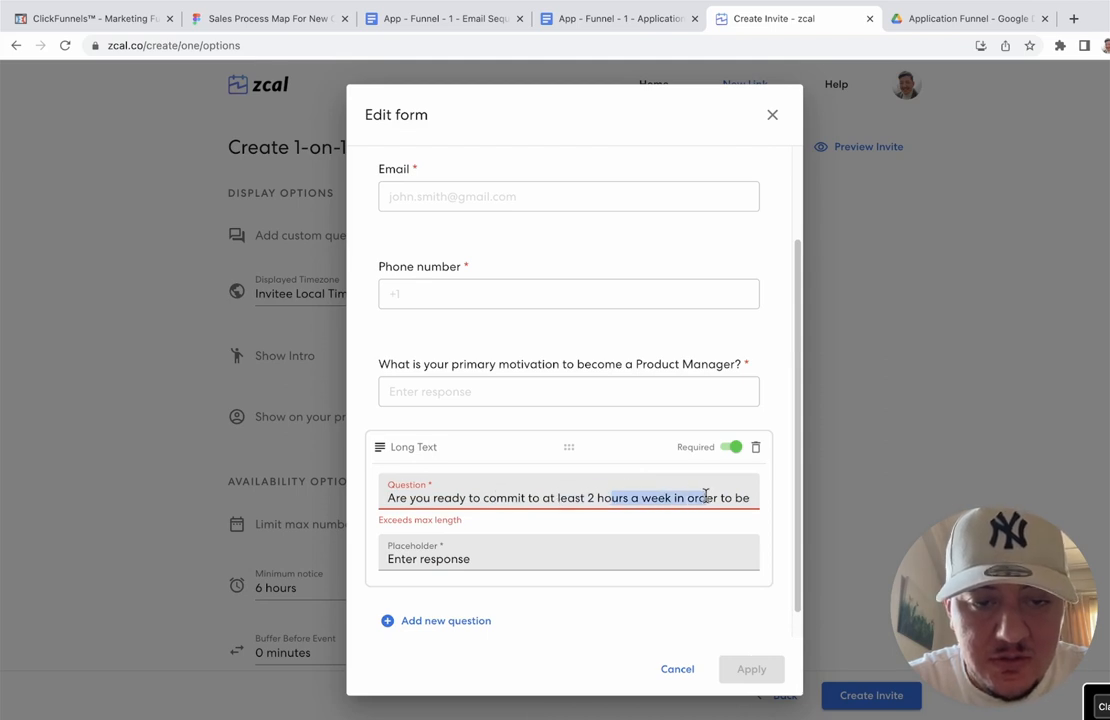
left_click(705, 497)
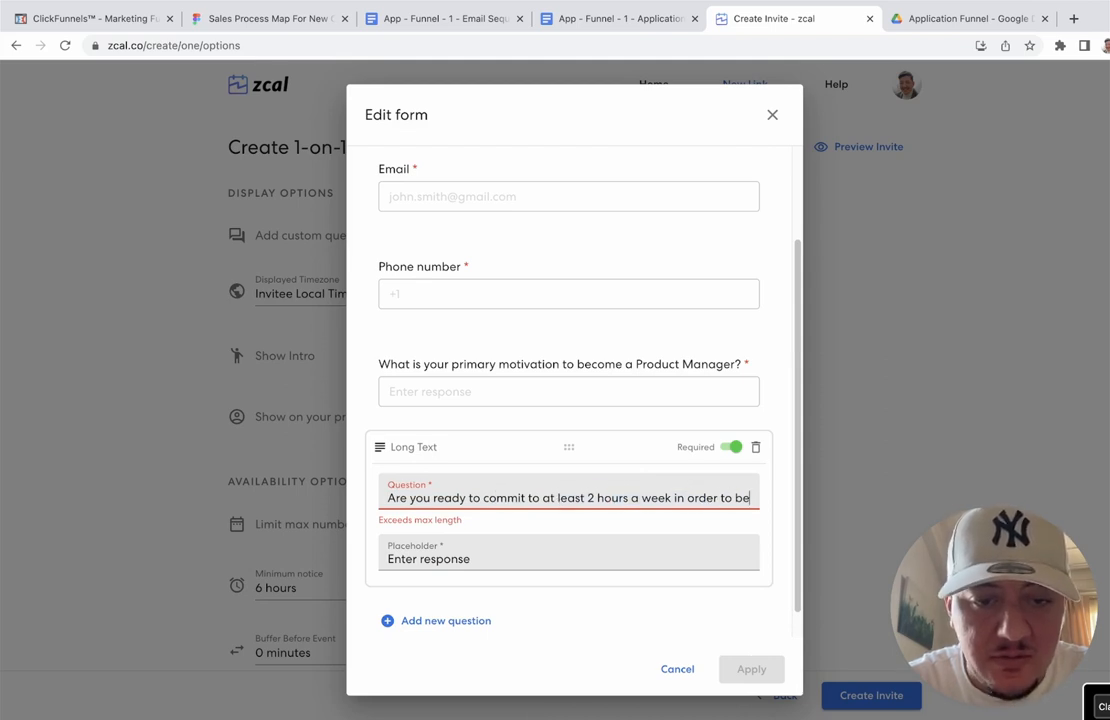
type("able to successfully pass through")
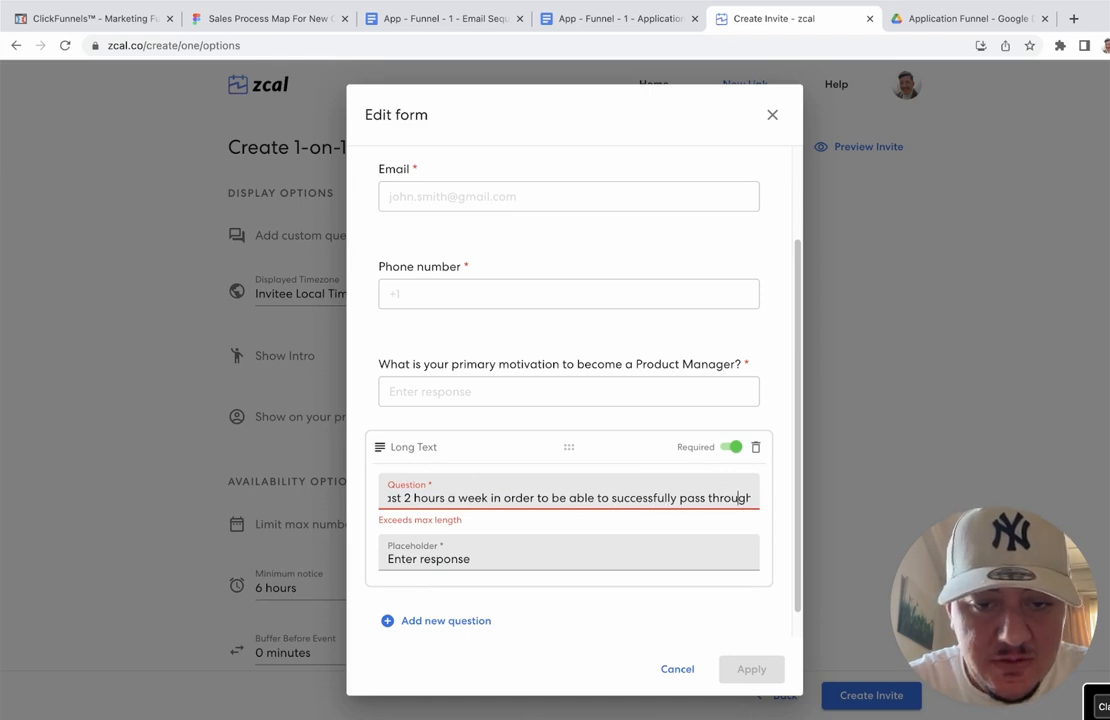
key("Right")
key("Right")
key("Right")
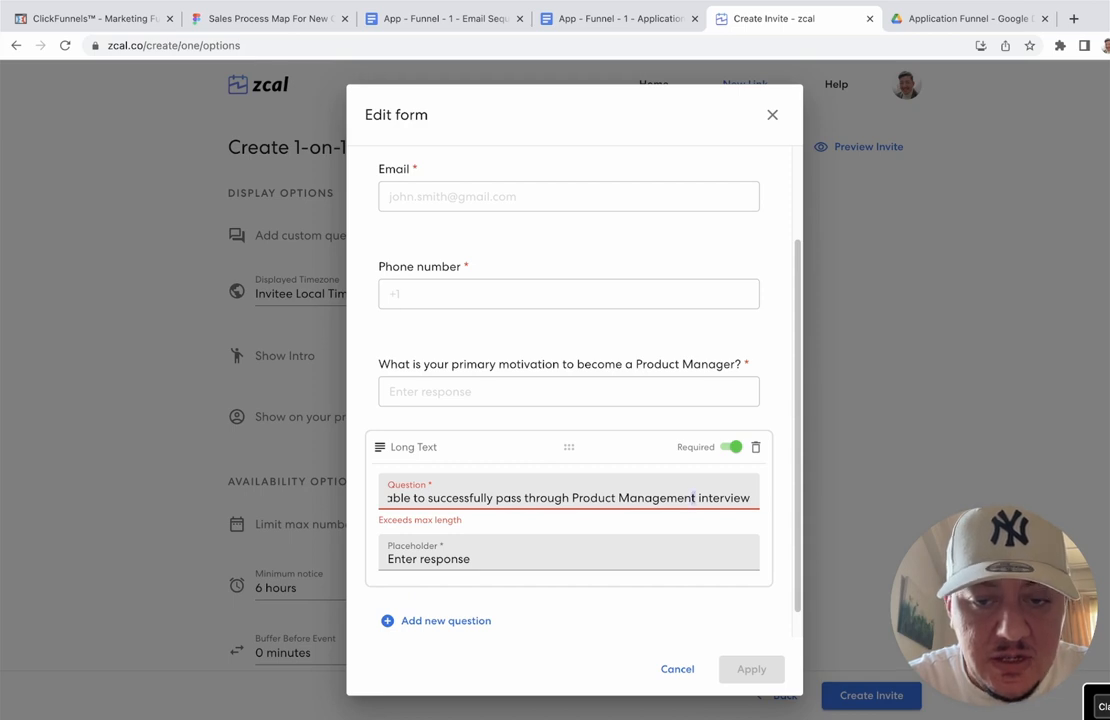
left_click_drag(695, 498, 577, 498)
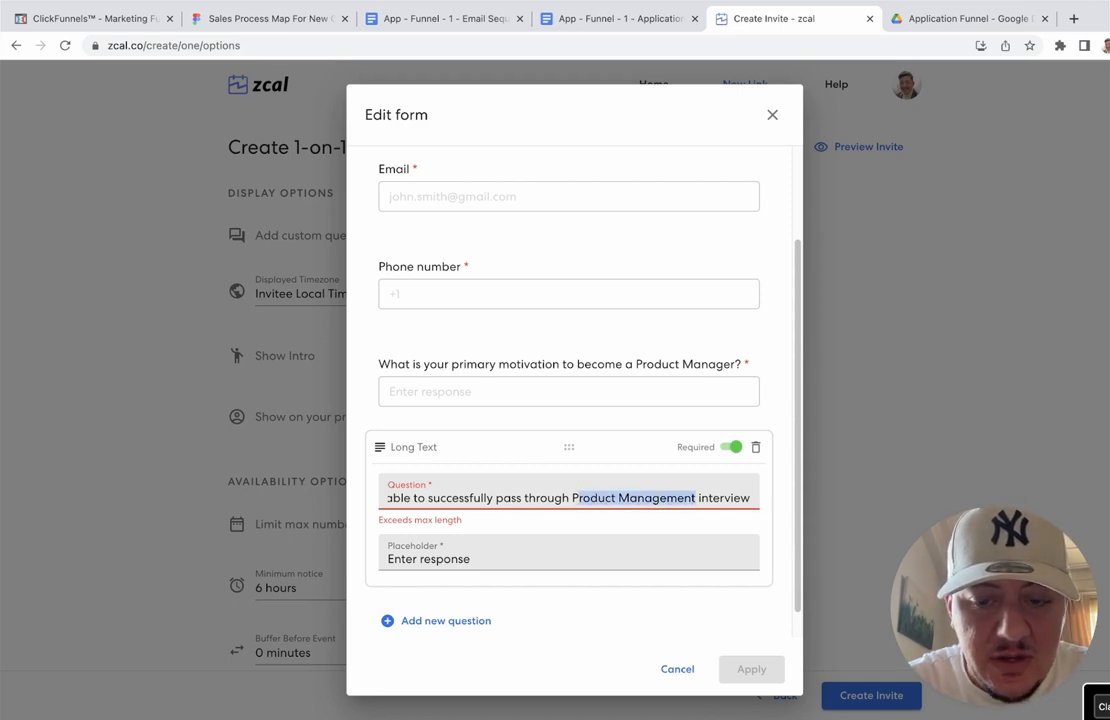
key("BackSpace")
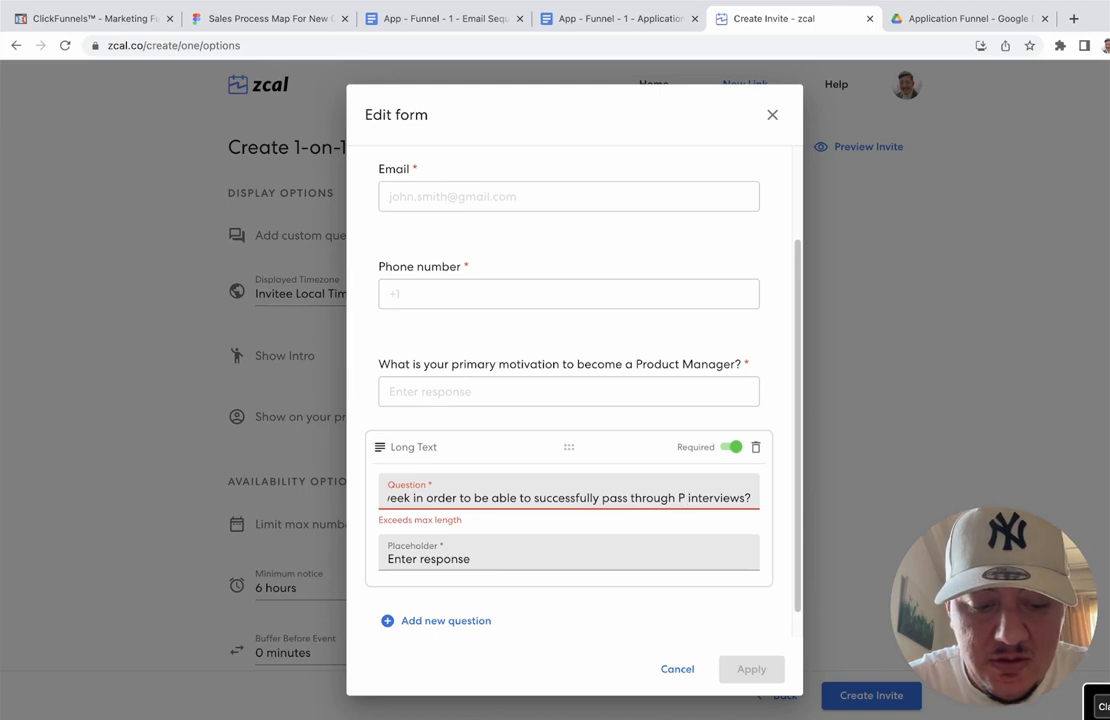
type("M")
left_click(674, 567)
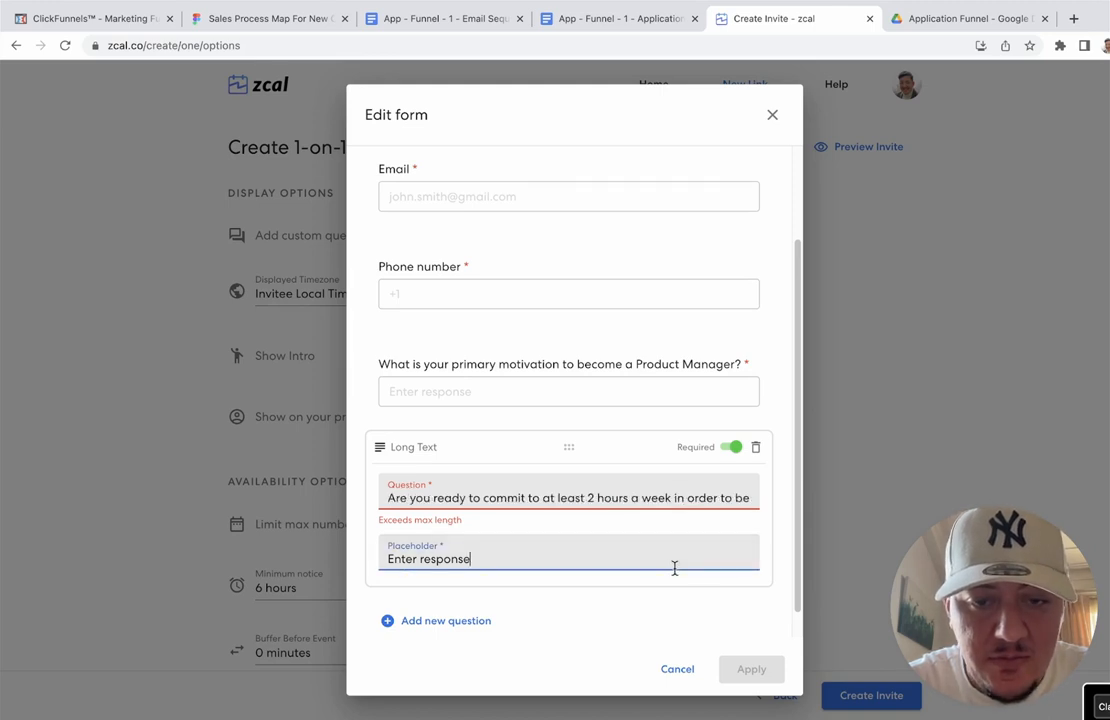
Step: Change the opening 'Are you ready to' to 'Ready to'
left_click(611, 507)
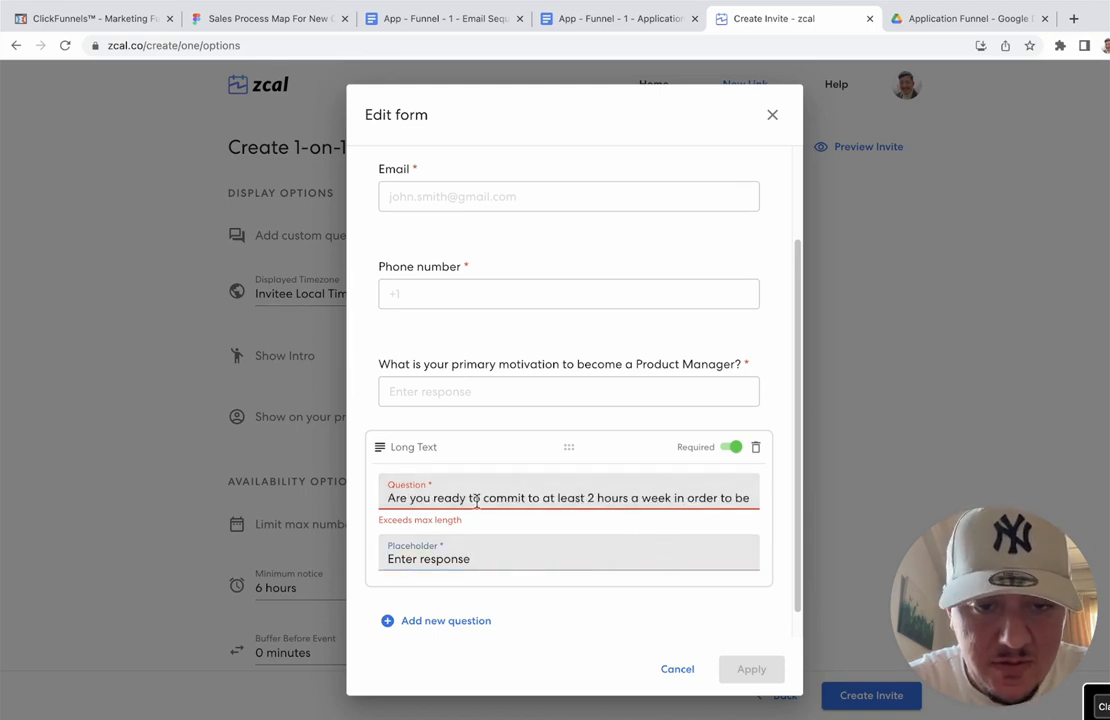
left_click_drag(481, 502, 386, 500)
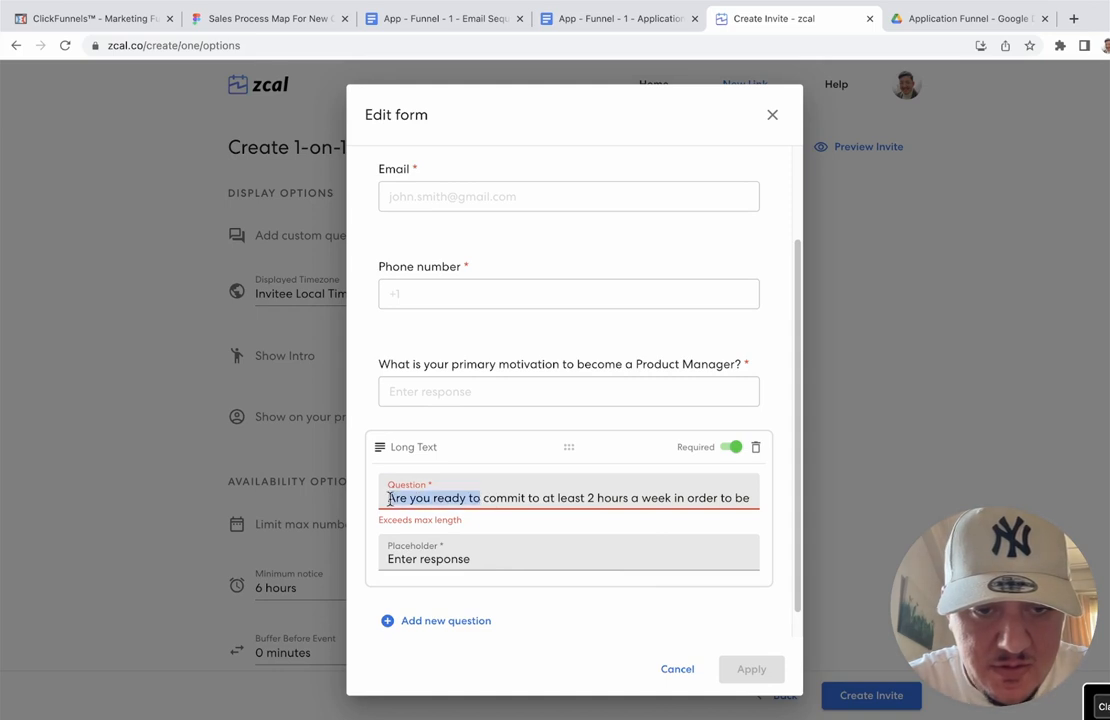
key("BackSpace")
type("R")
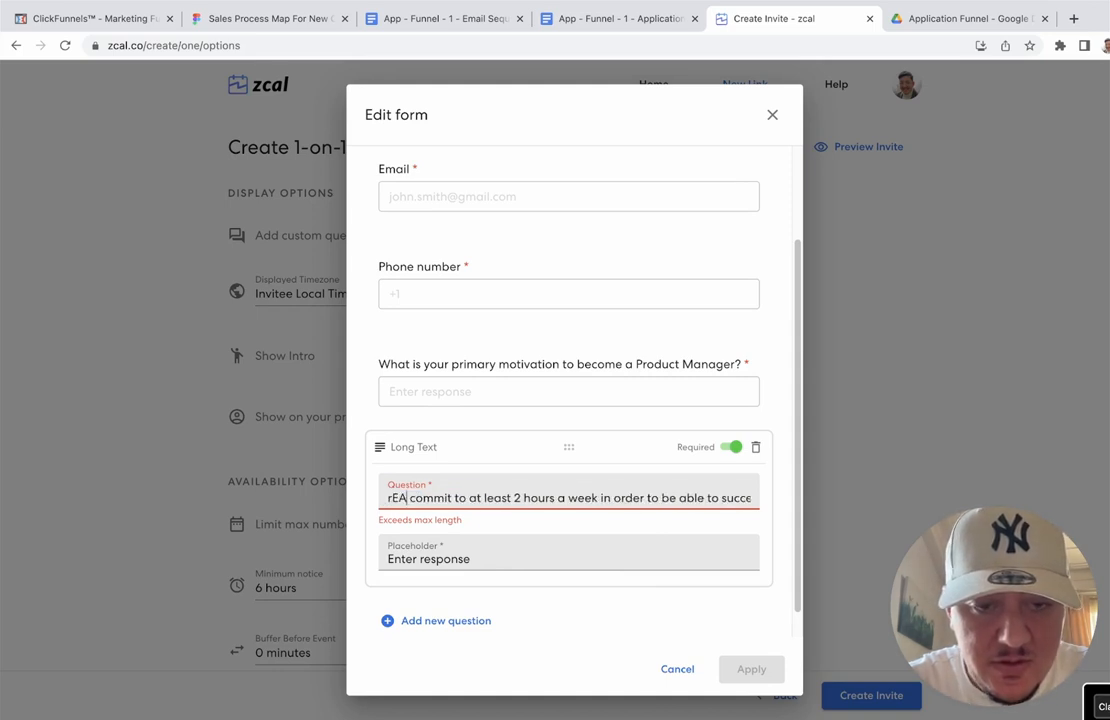
type("eady")
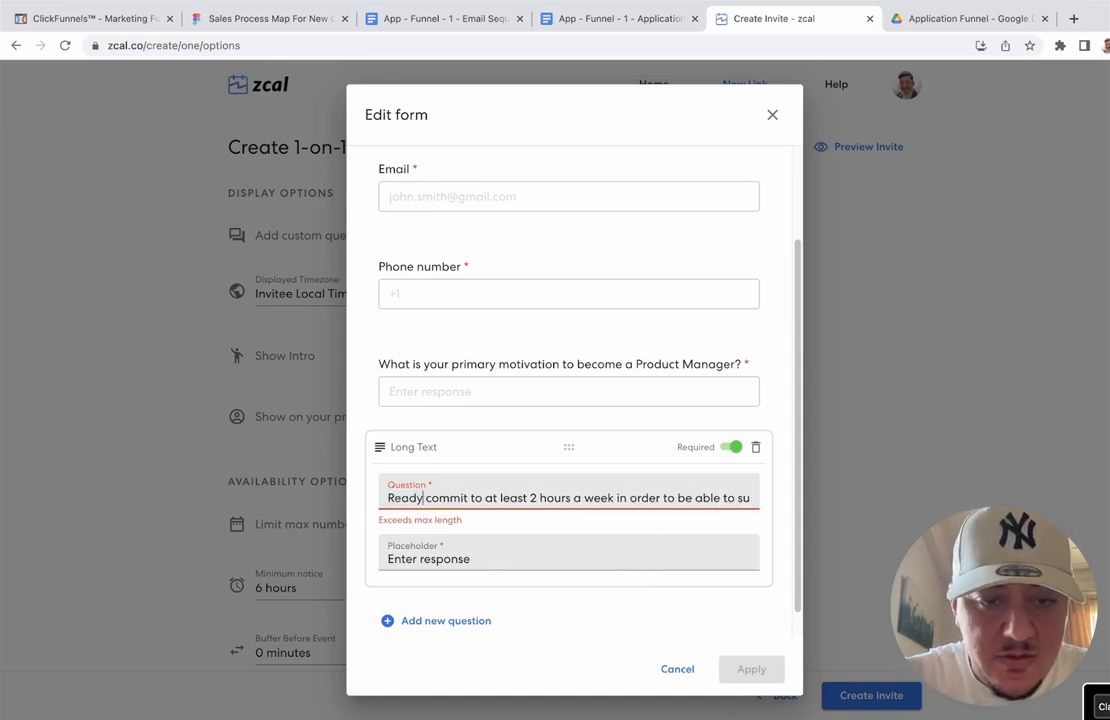
type(" to")
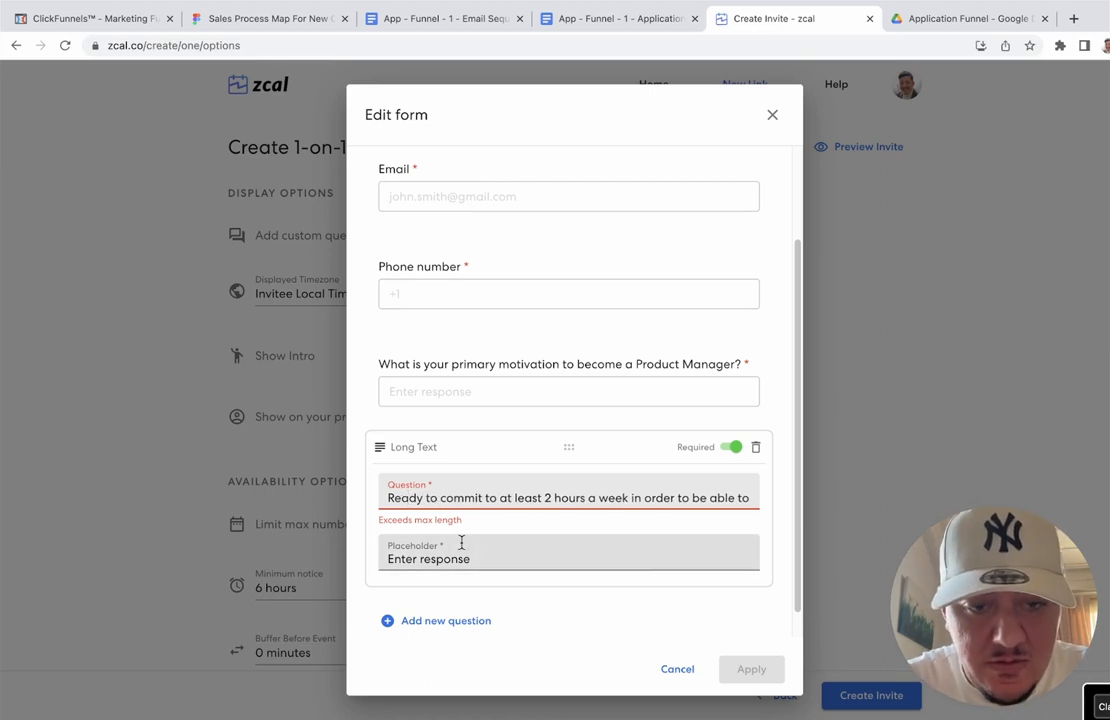
left_click(458, 542)
scroll(654, 491, "right", 3)
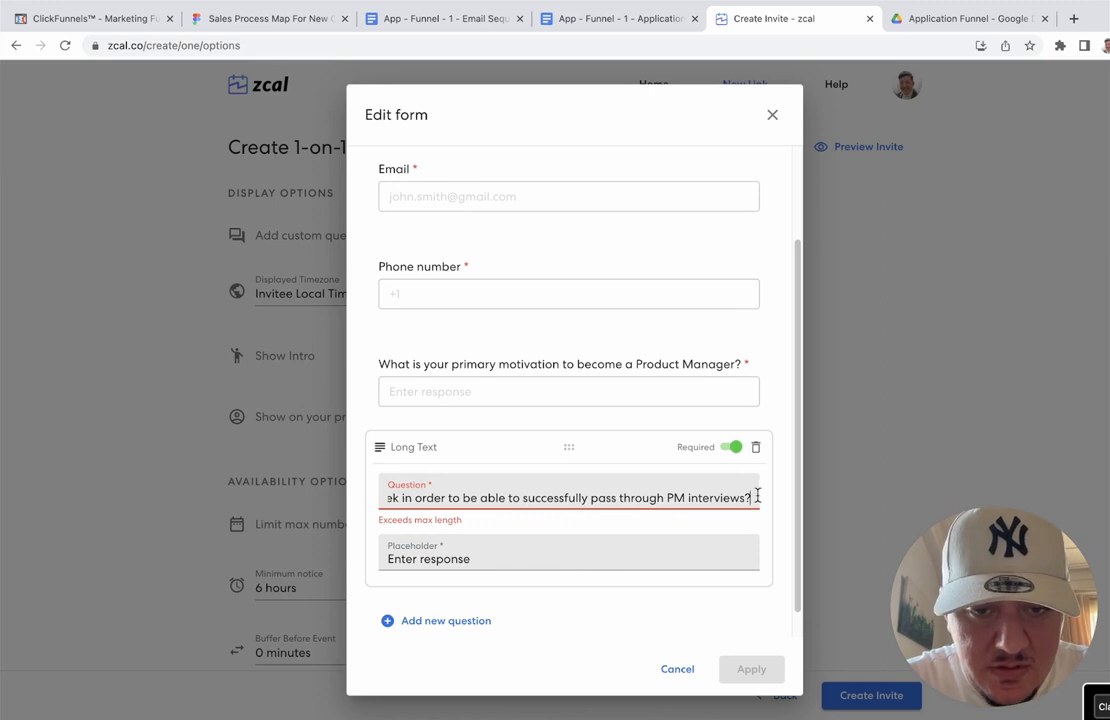
left_click_drag(749, 495, 678, 502)
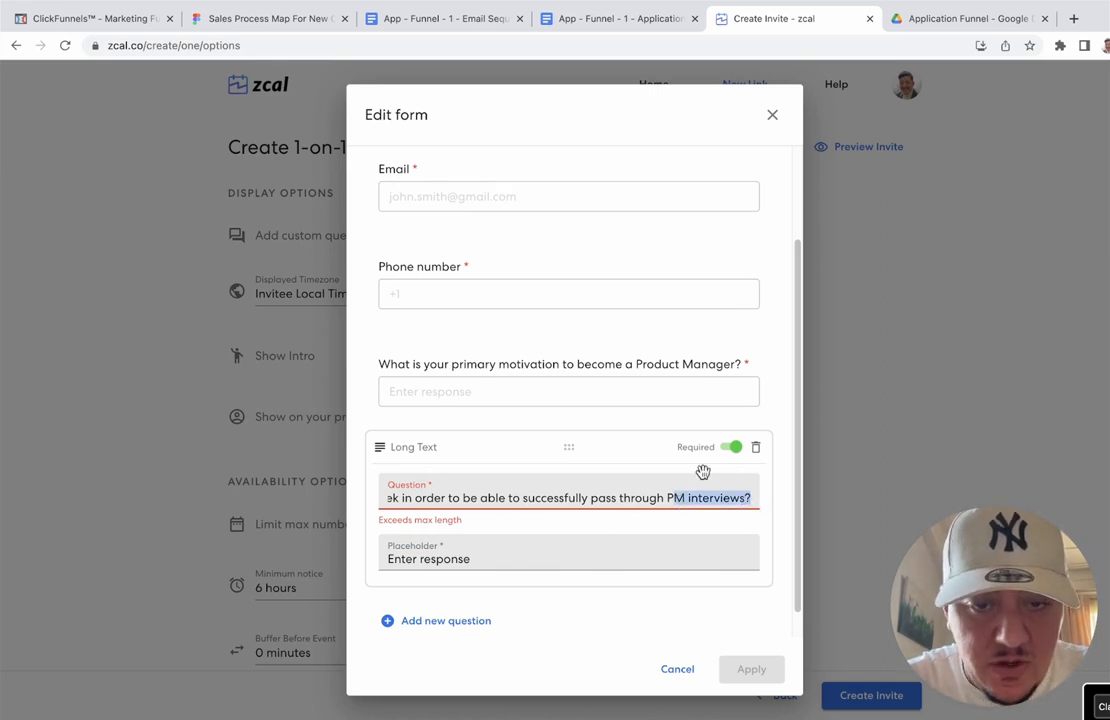
Step: Delete the overlong commitment question and add a new Long Text question
left_click(757, 447)
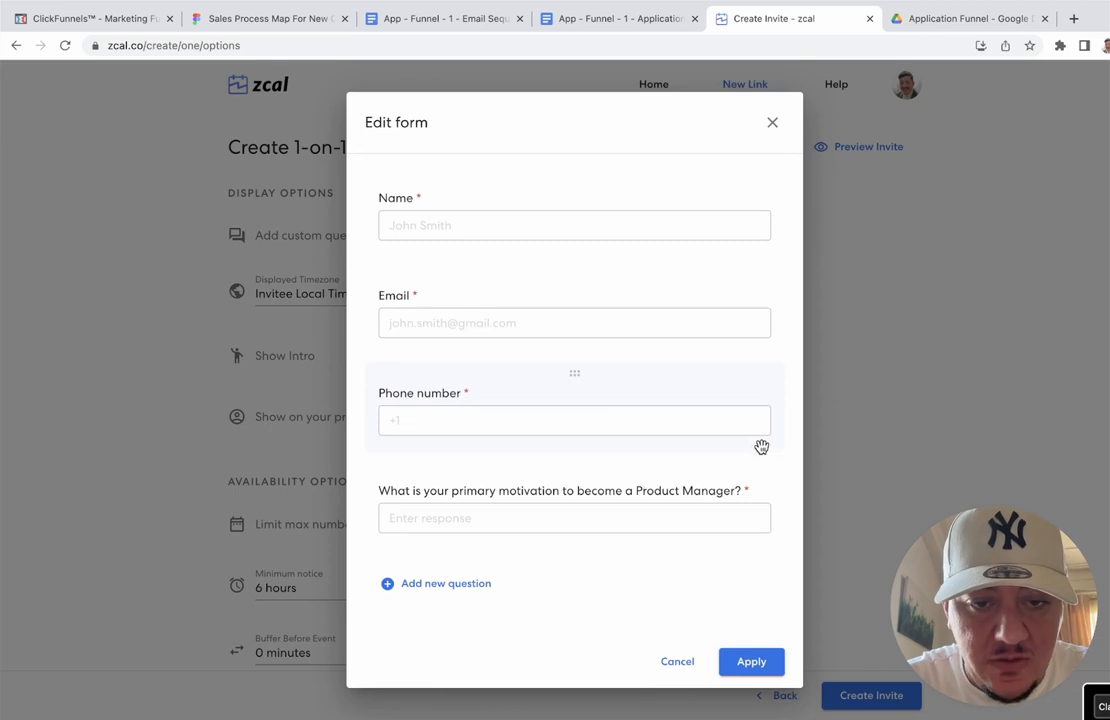
left_click(460, 582)
left_click(462, 482)
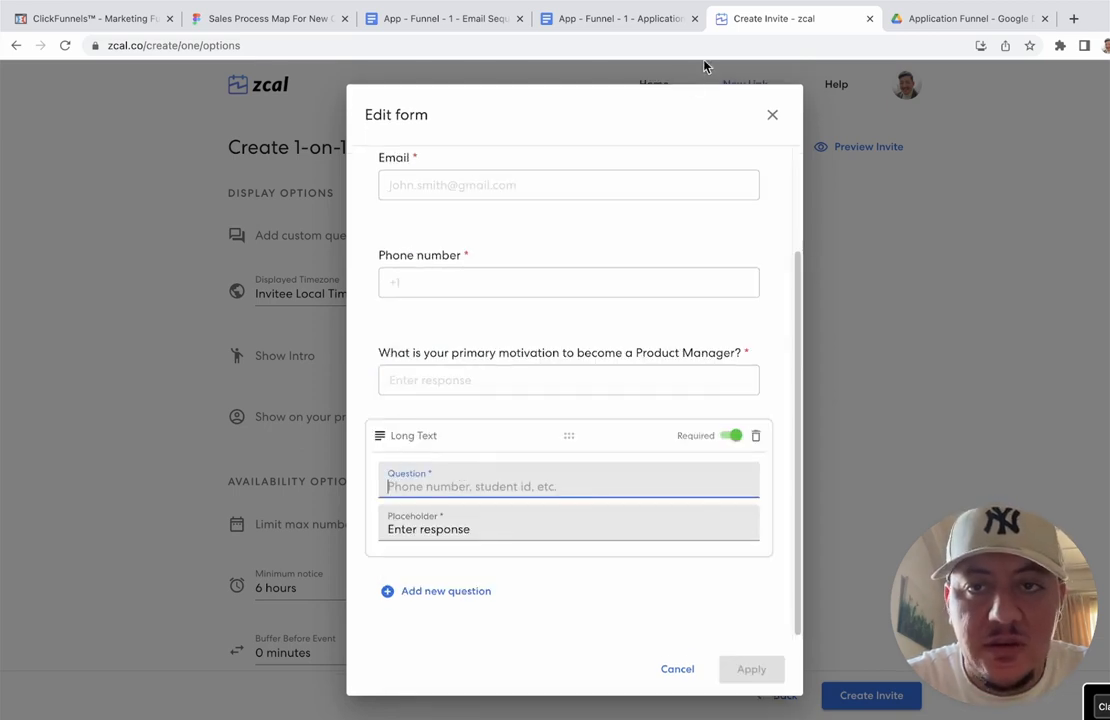
Step: Paste 'Please share your Linkedin profile' into it and add another blank Long Text question
left_click(623, 22)
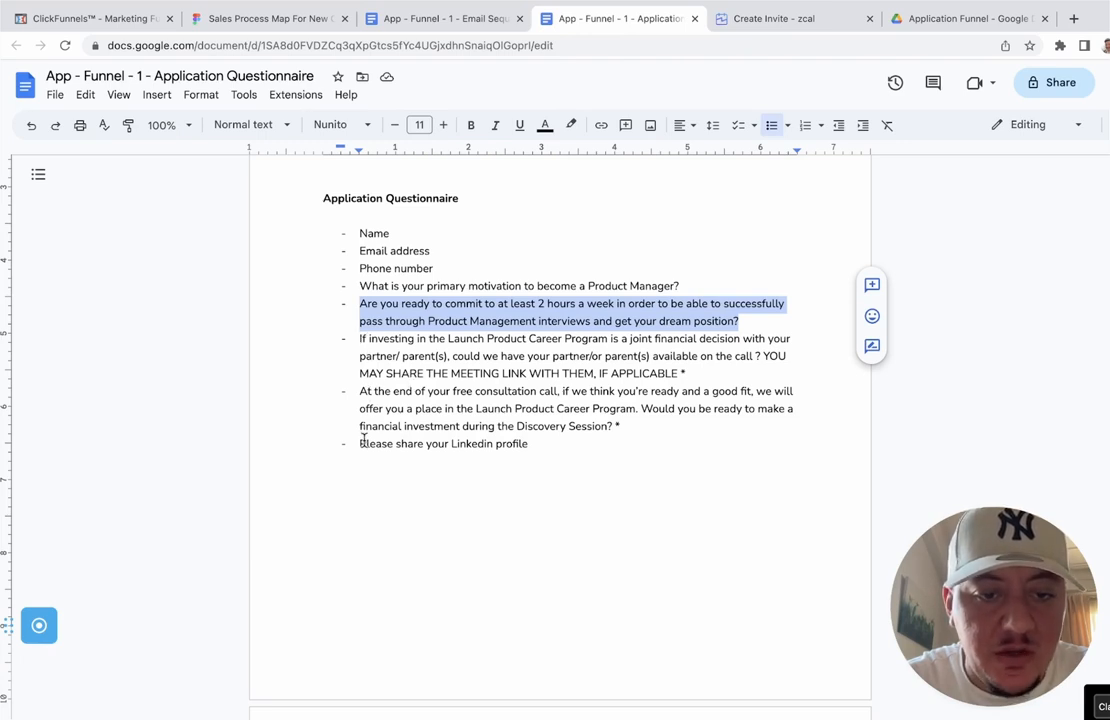
left_click_drag(360, 444, 528, 446)
key("super+c")
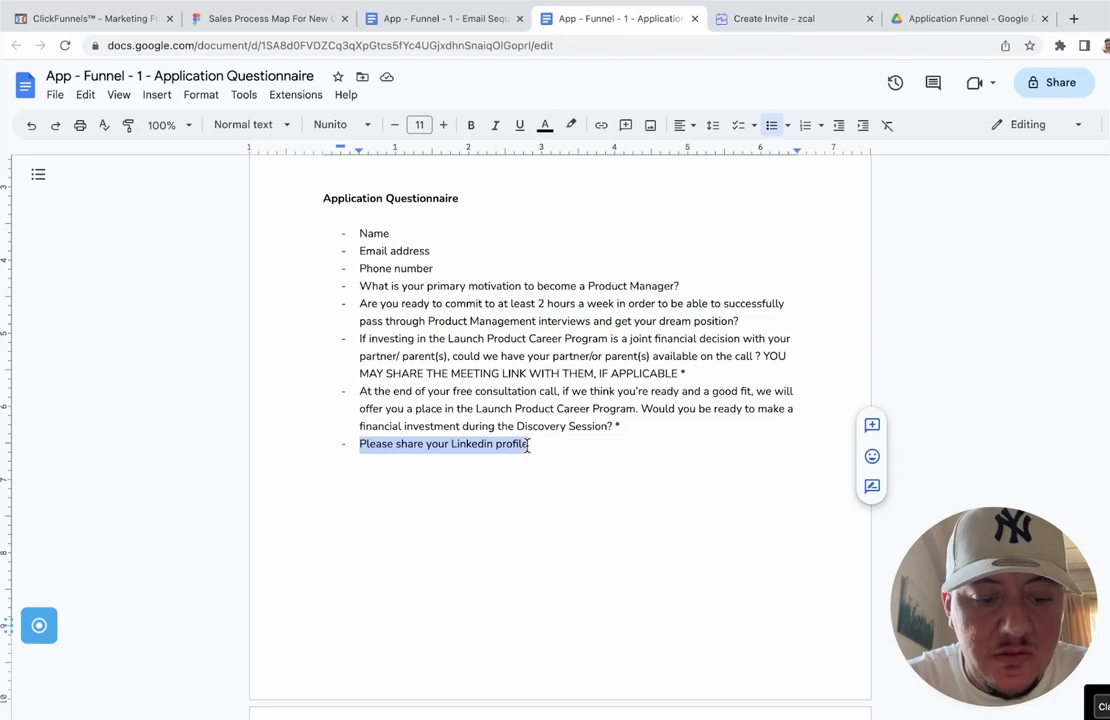
left_click(416, 27)
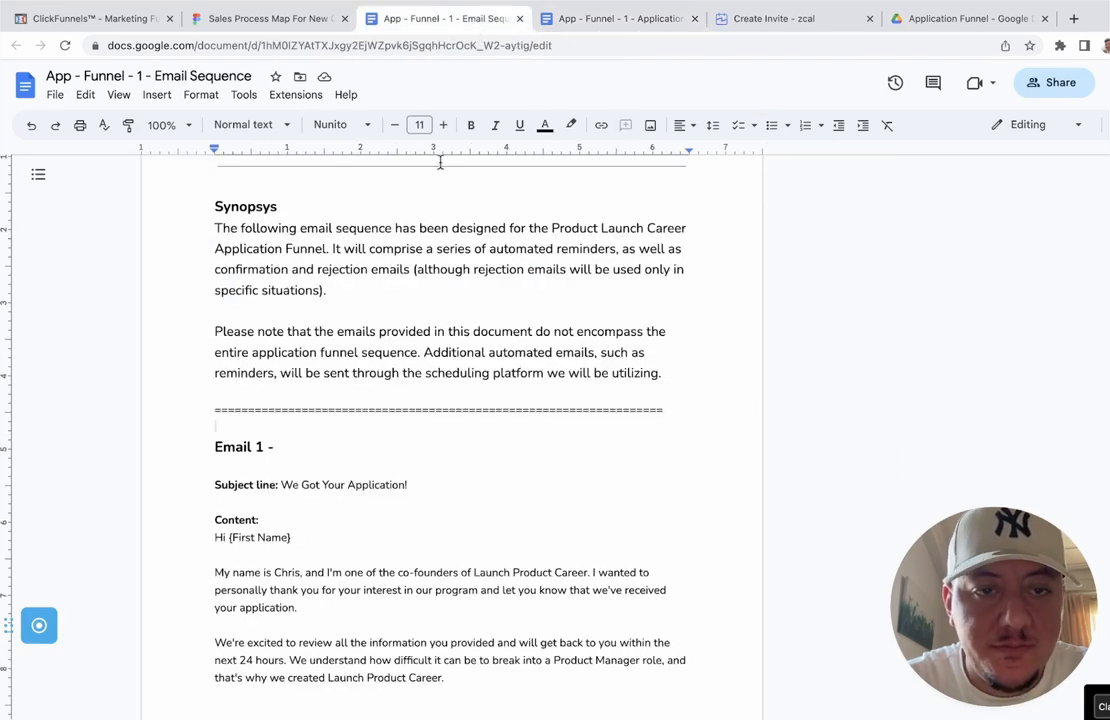
left_click(617, 22)
left_click(760, 20)
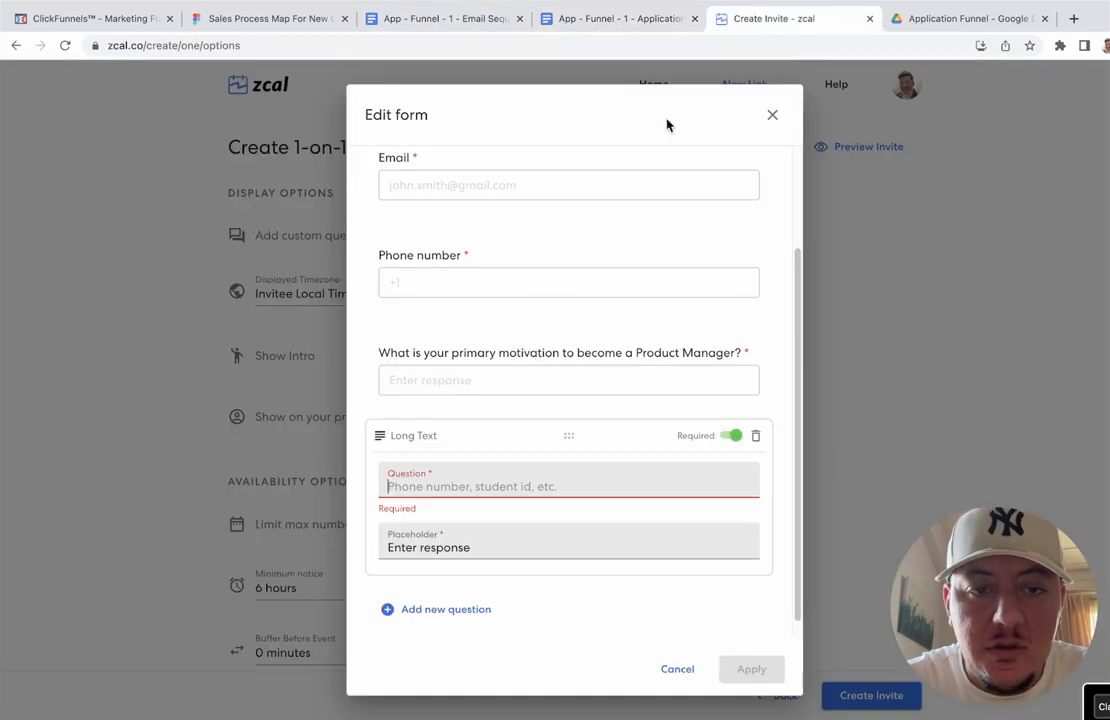
key("super+v")
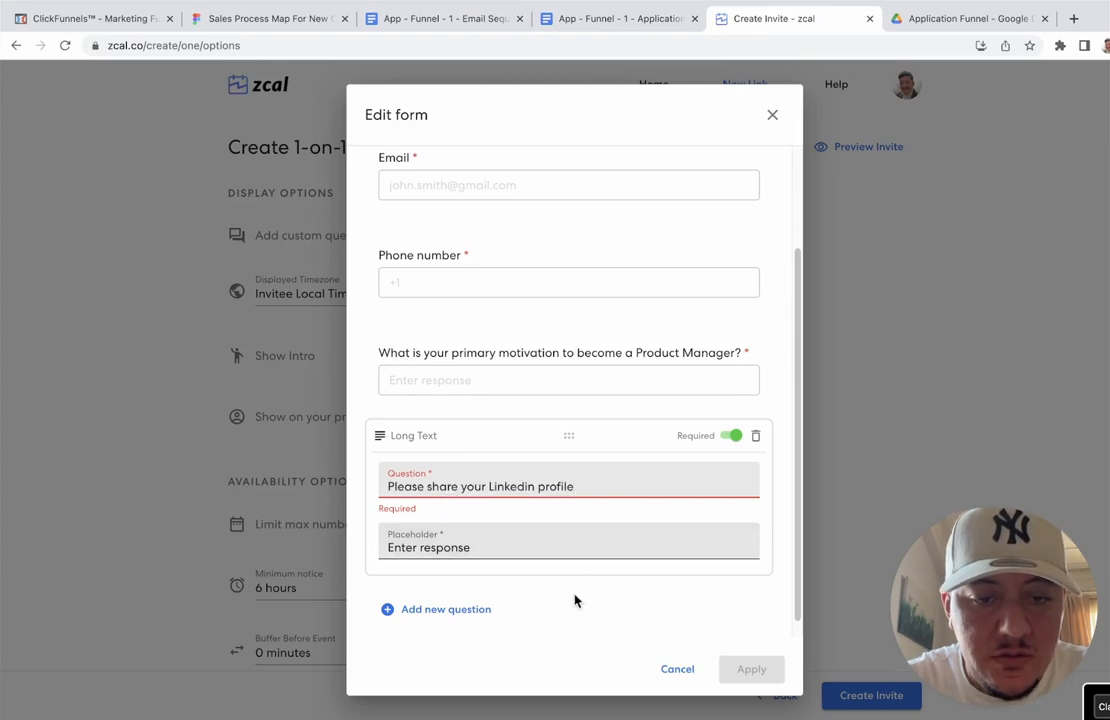
left_click(485, 607)
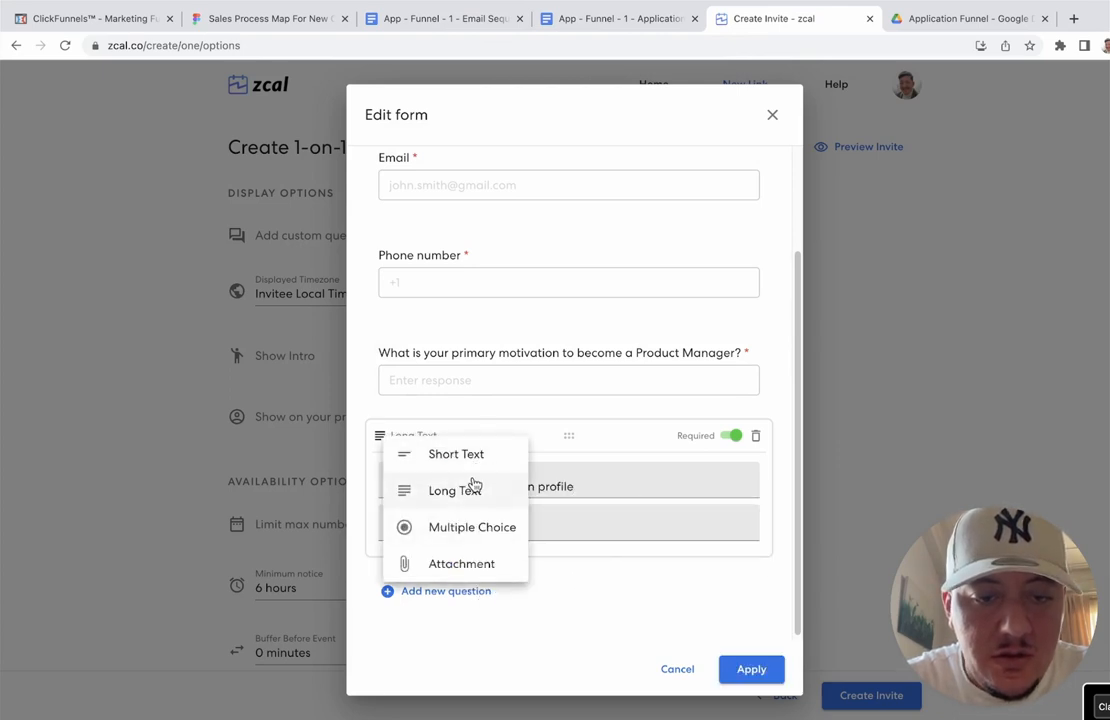
left_click(474, 486)
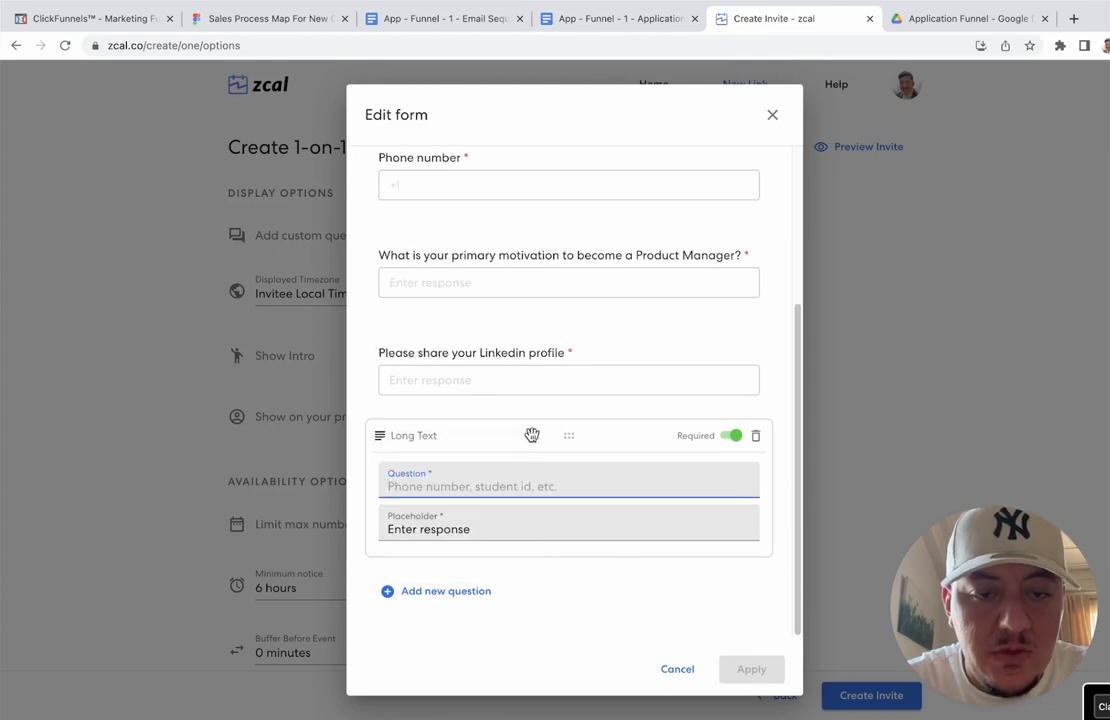
Step: Write 'Can you commit at least 2 hours a week to successfully get your dream position?'
left_click(566, 20)
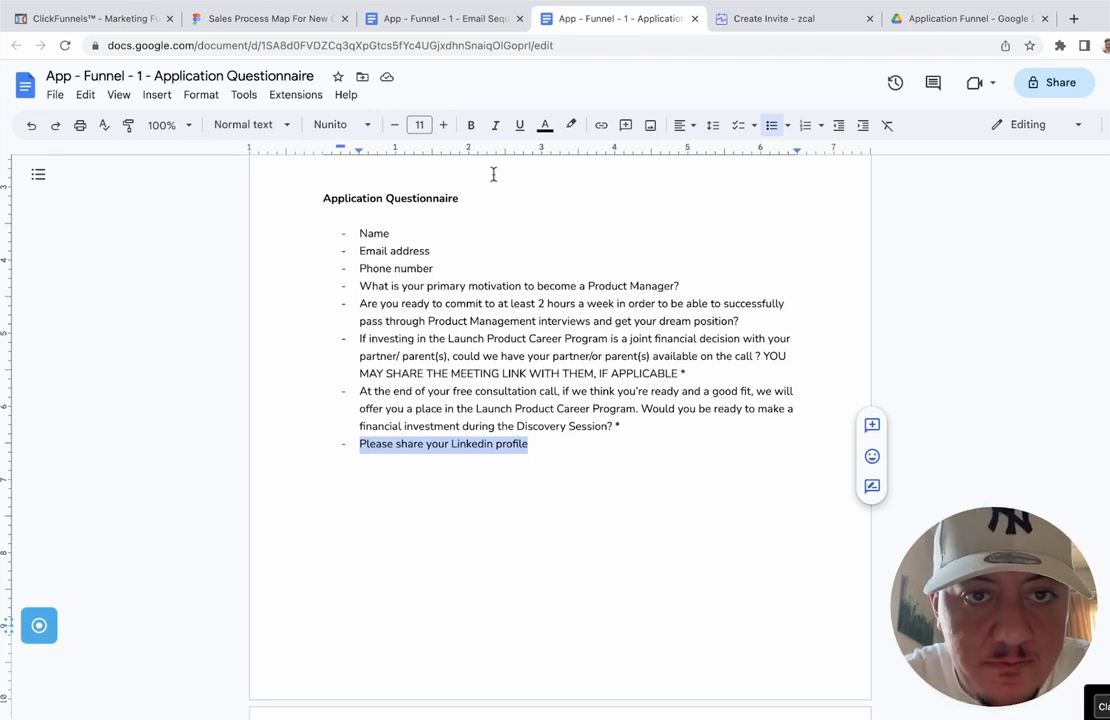
left_click(760, 19)
type("Can ")
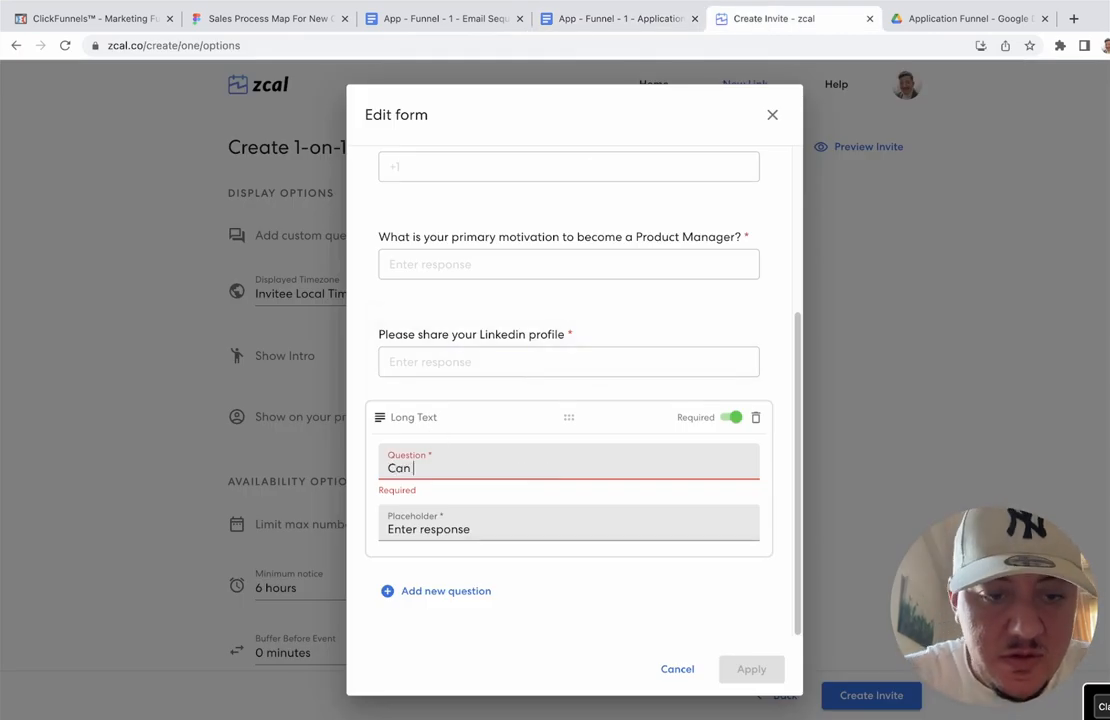
type("you commi")
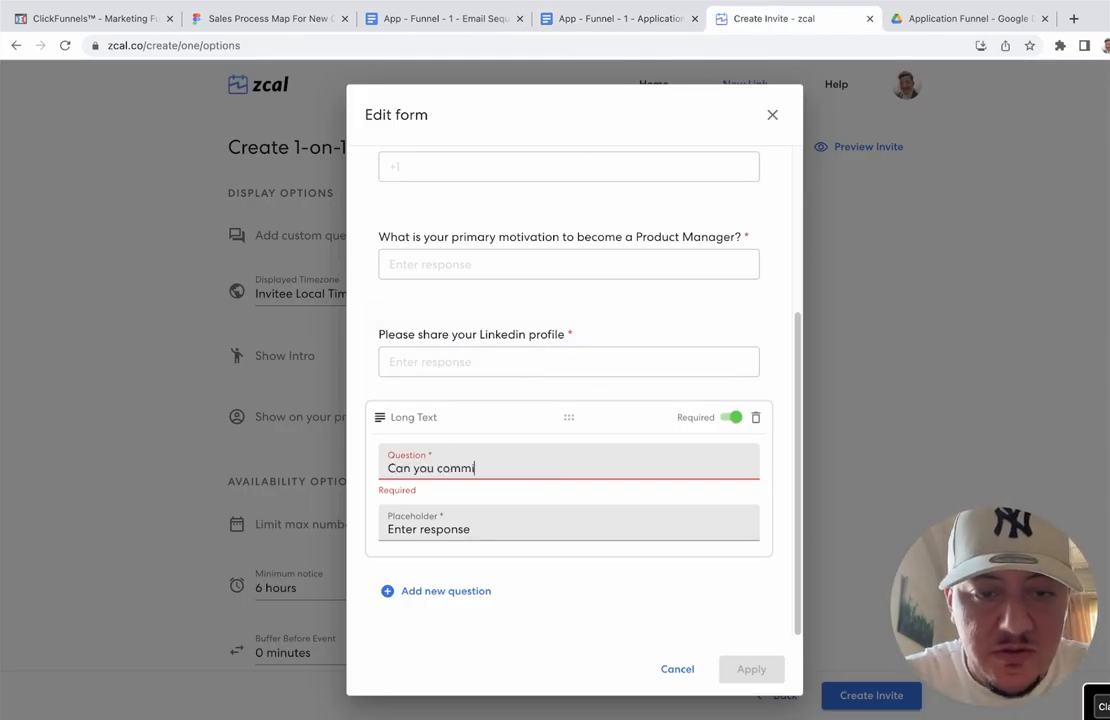
type("t at leat")
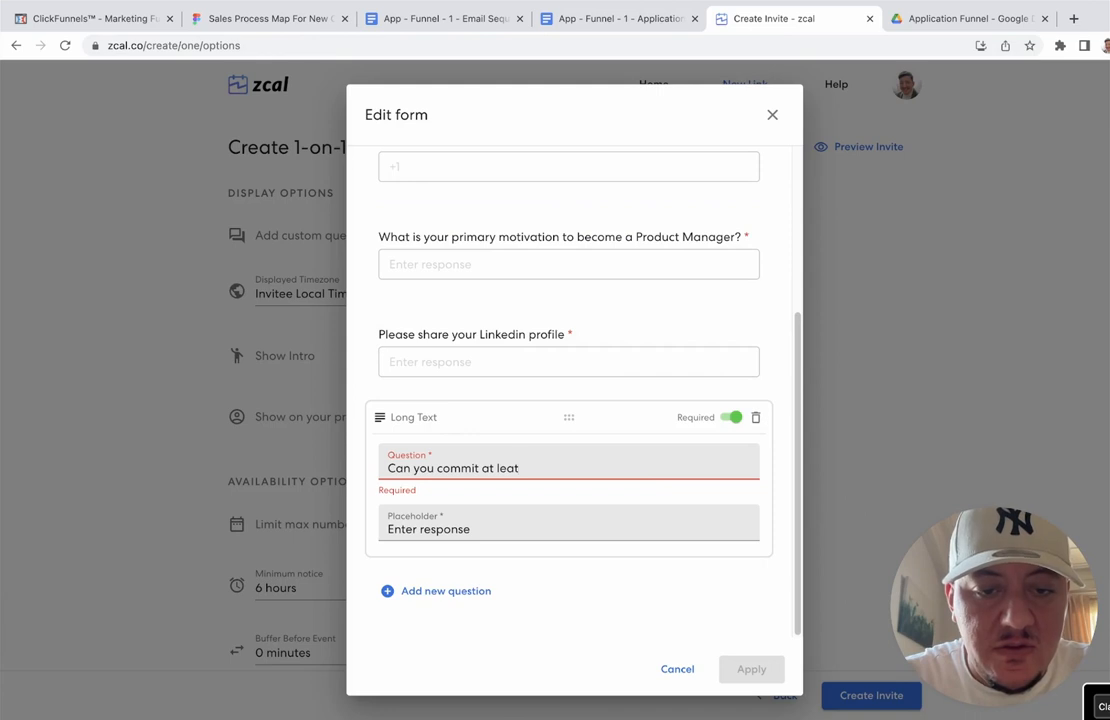
key("BackSpace")
type("st 2 hour")
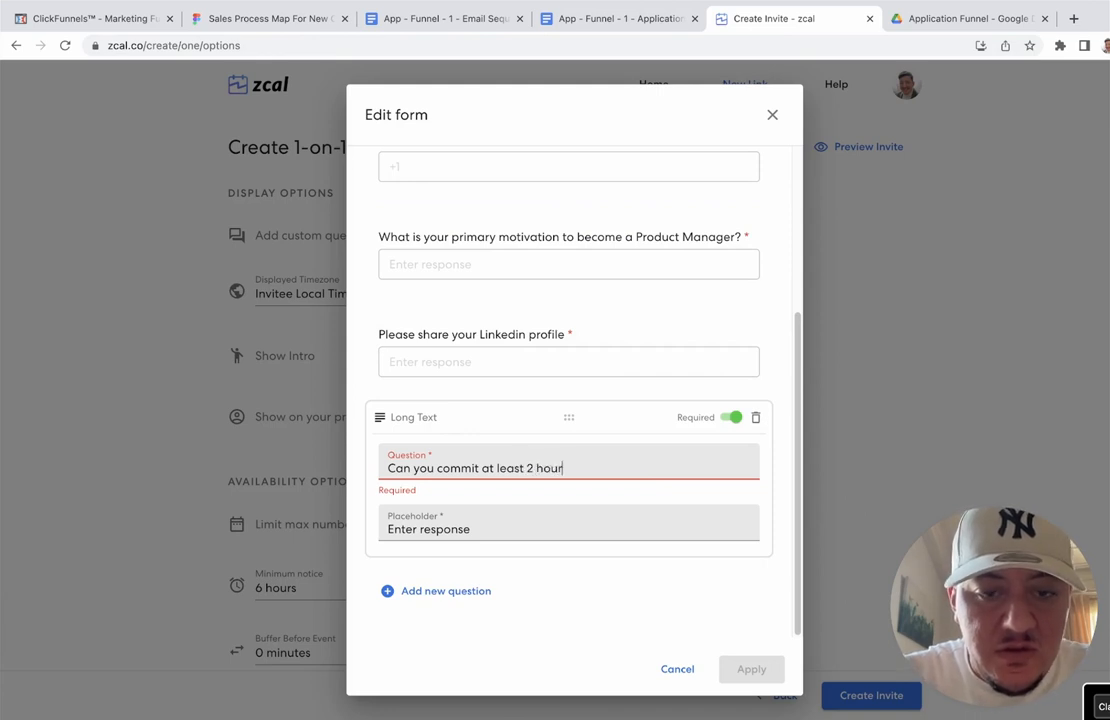
type("s o")
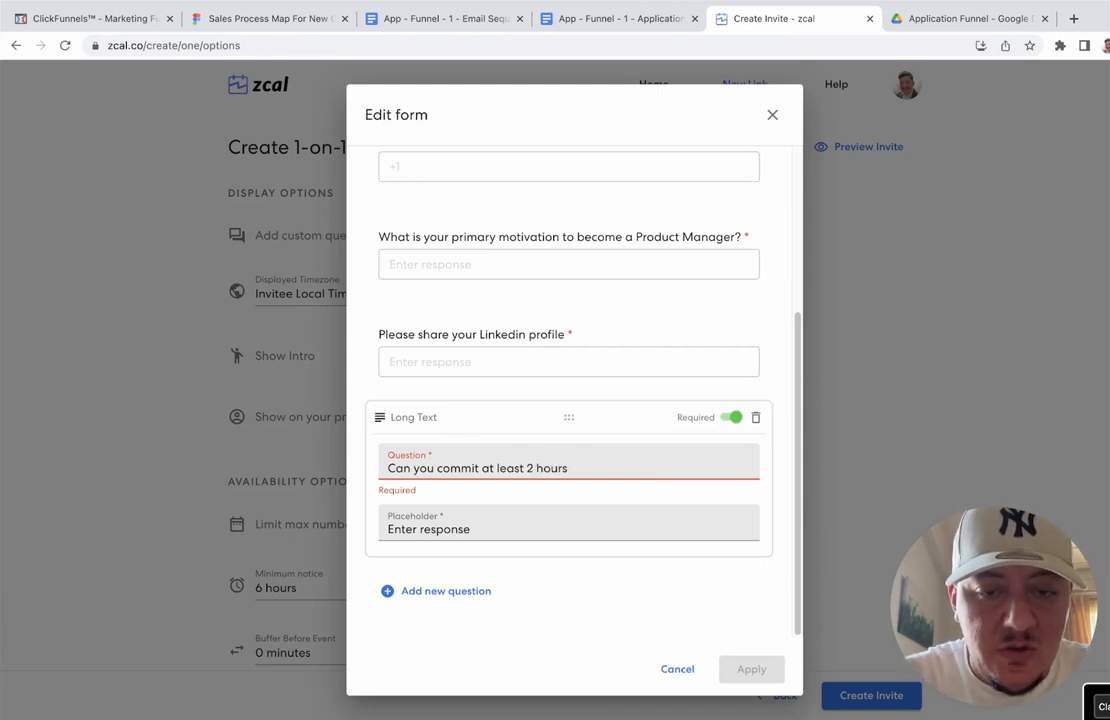
type("a week ")
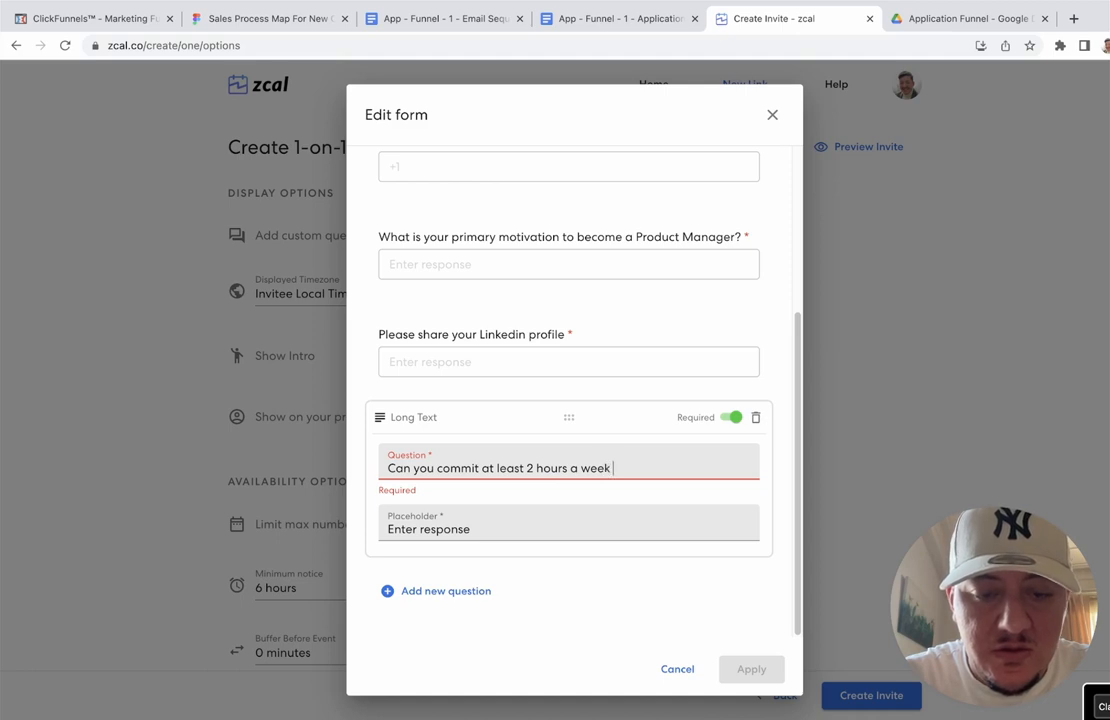
type("to ")
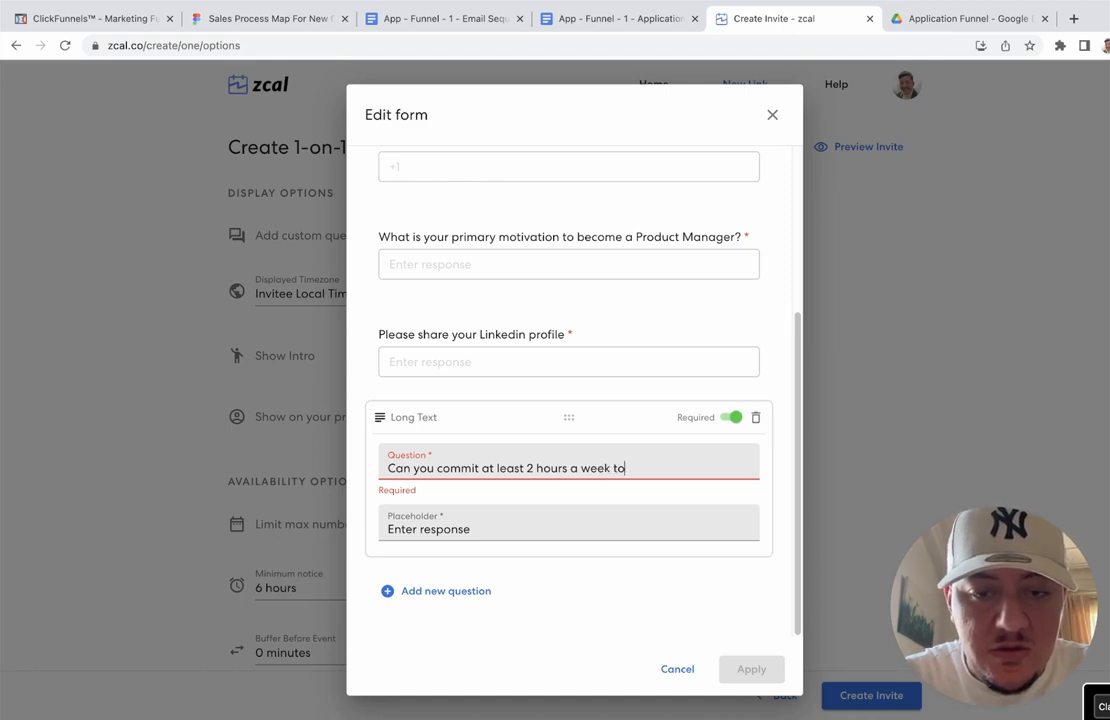
type("success")
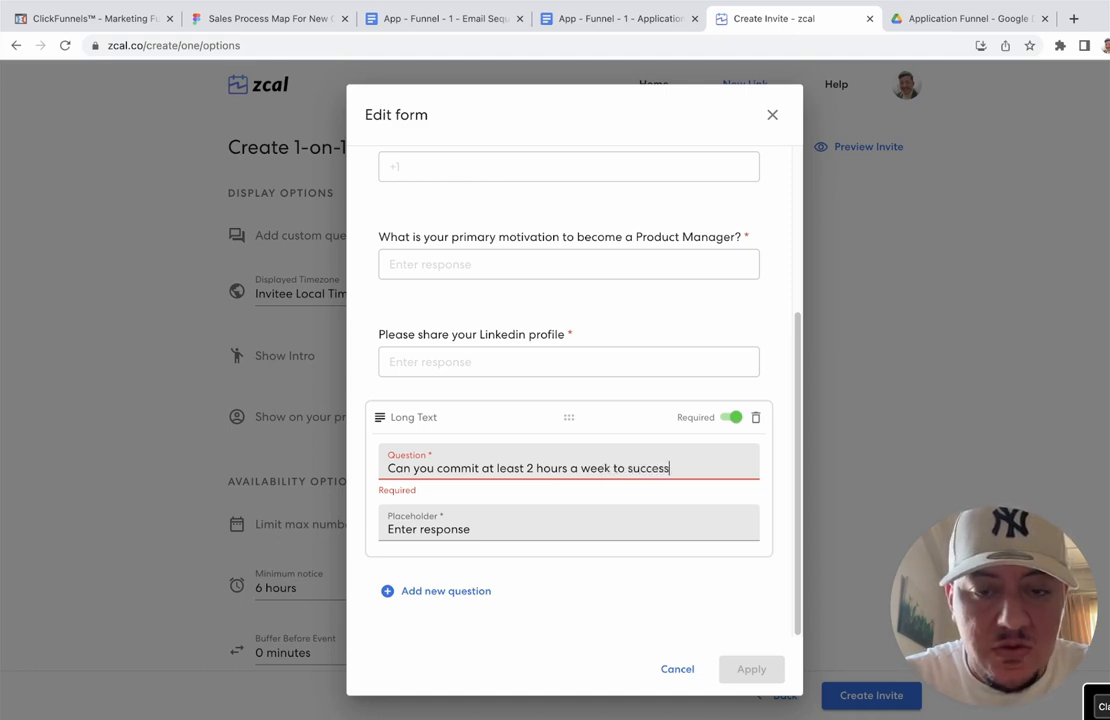
type("fully ")
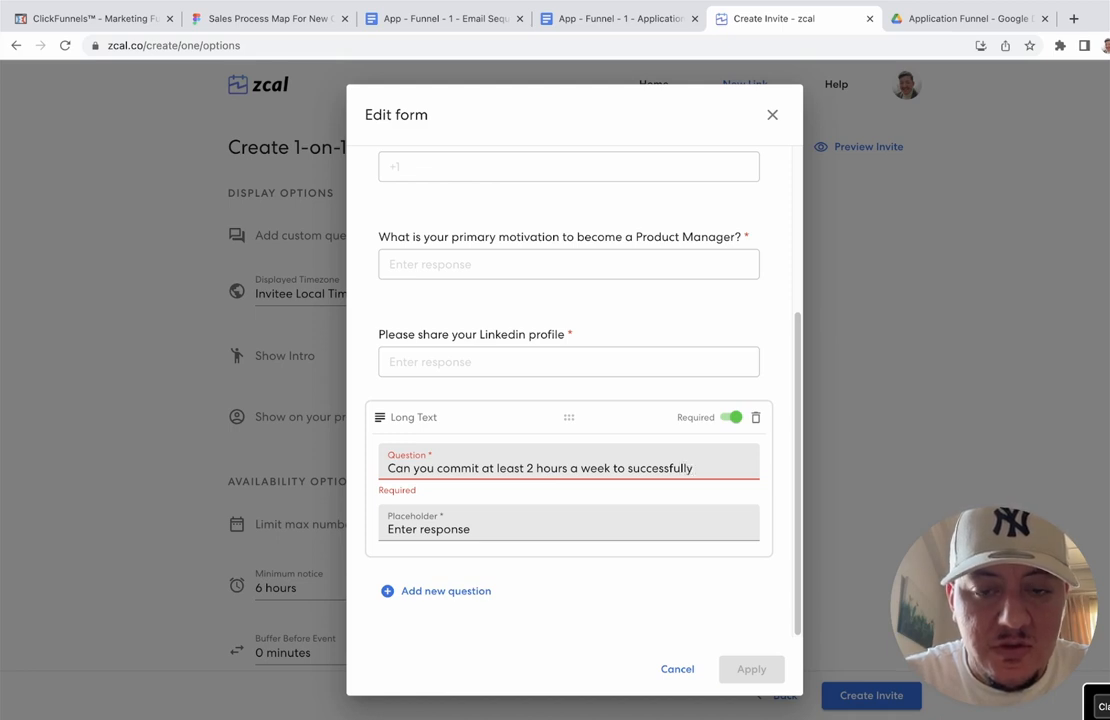
type("get")
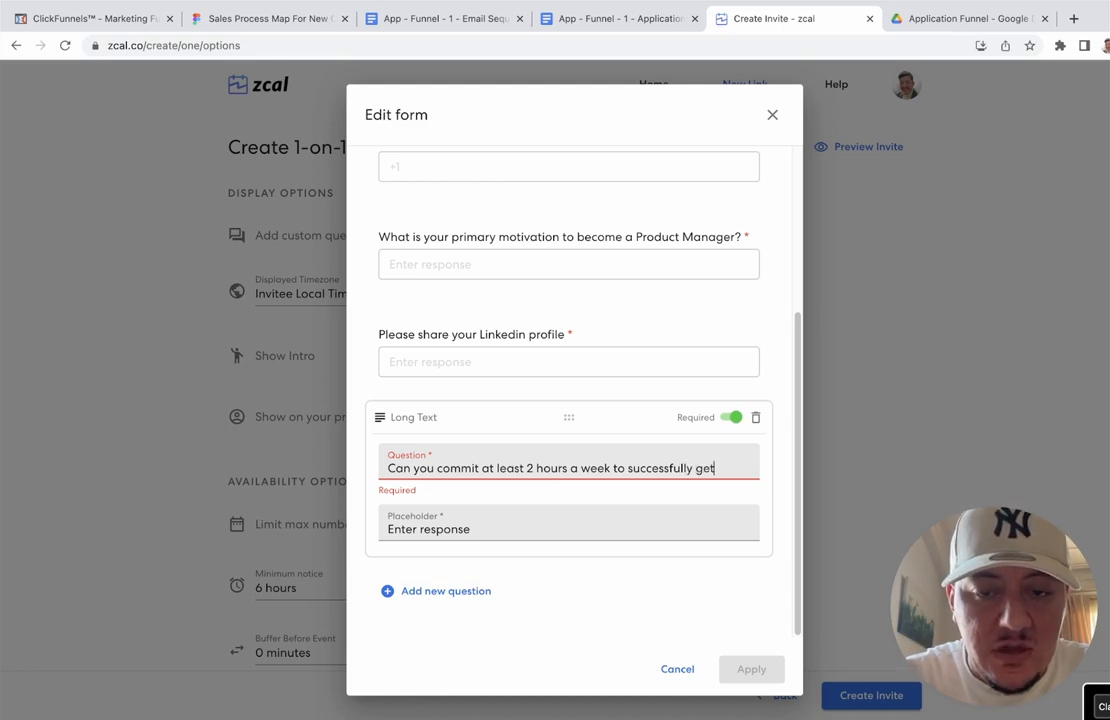
type(" your dream")
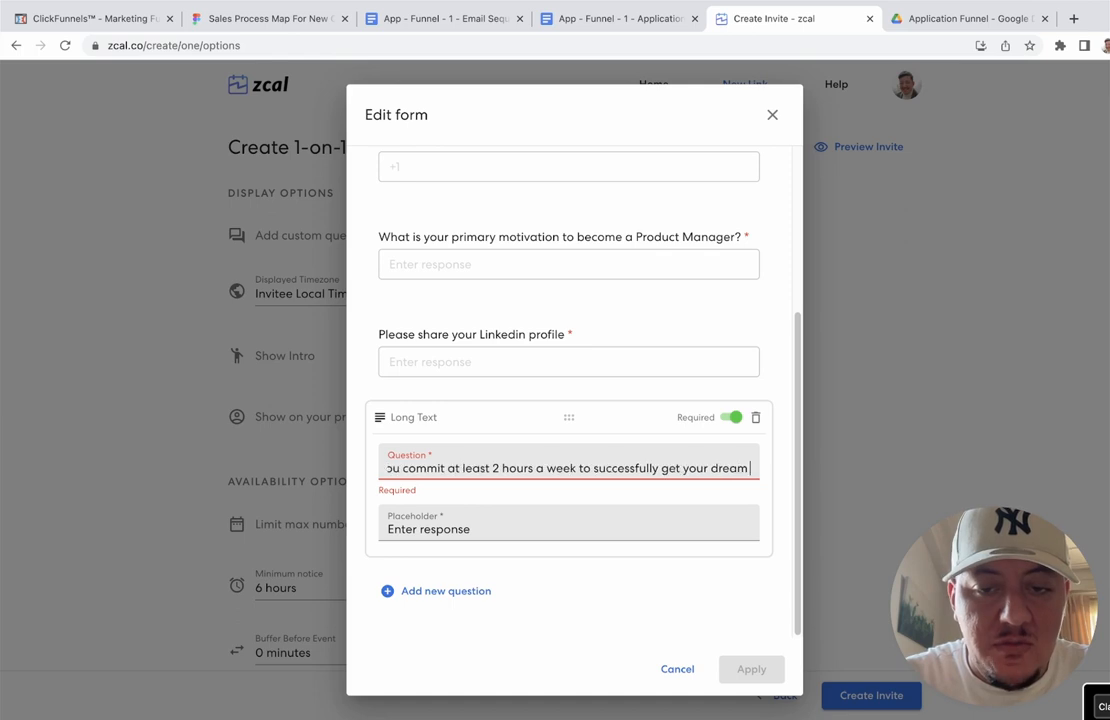
type(" position?")
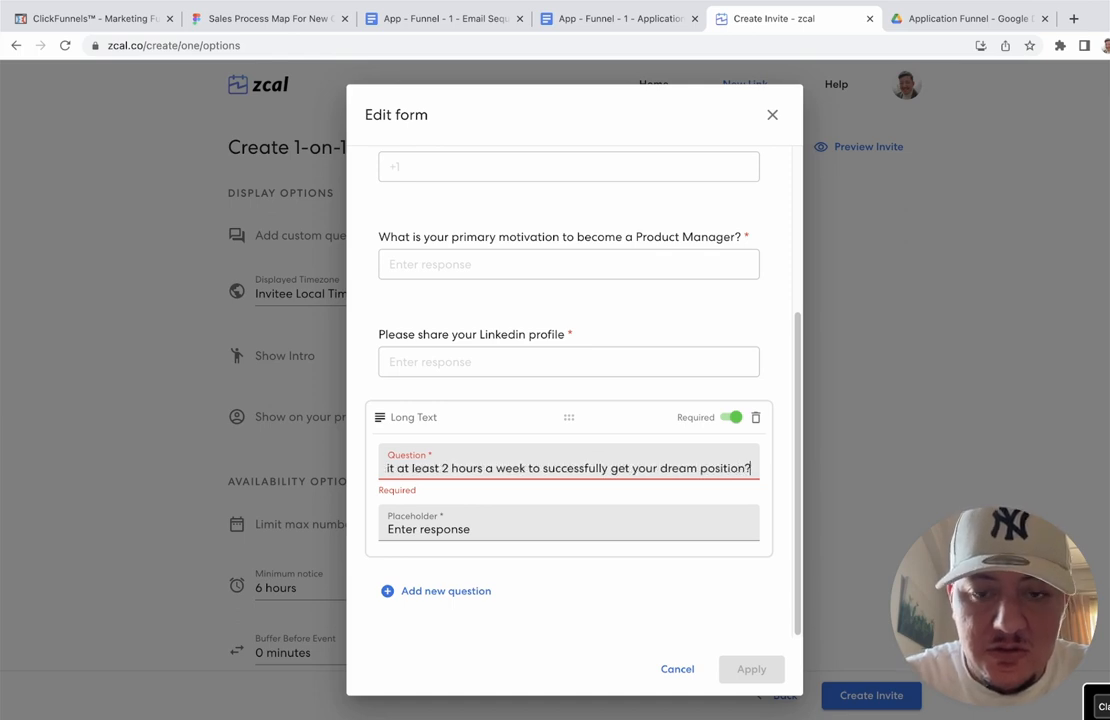
left_click(477, 528)
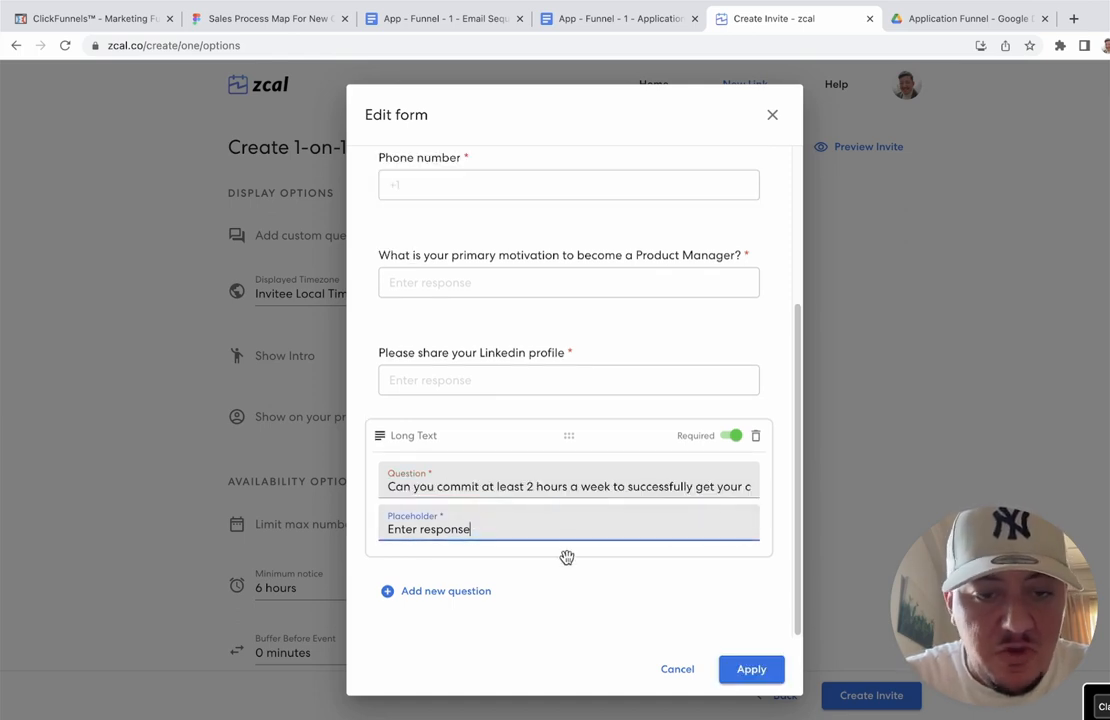
Step: Add another blank Long Text question and check the questionnaire for the next one
left_click(471, 591)
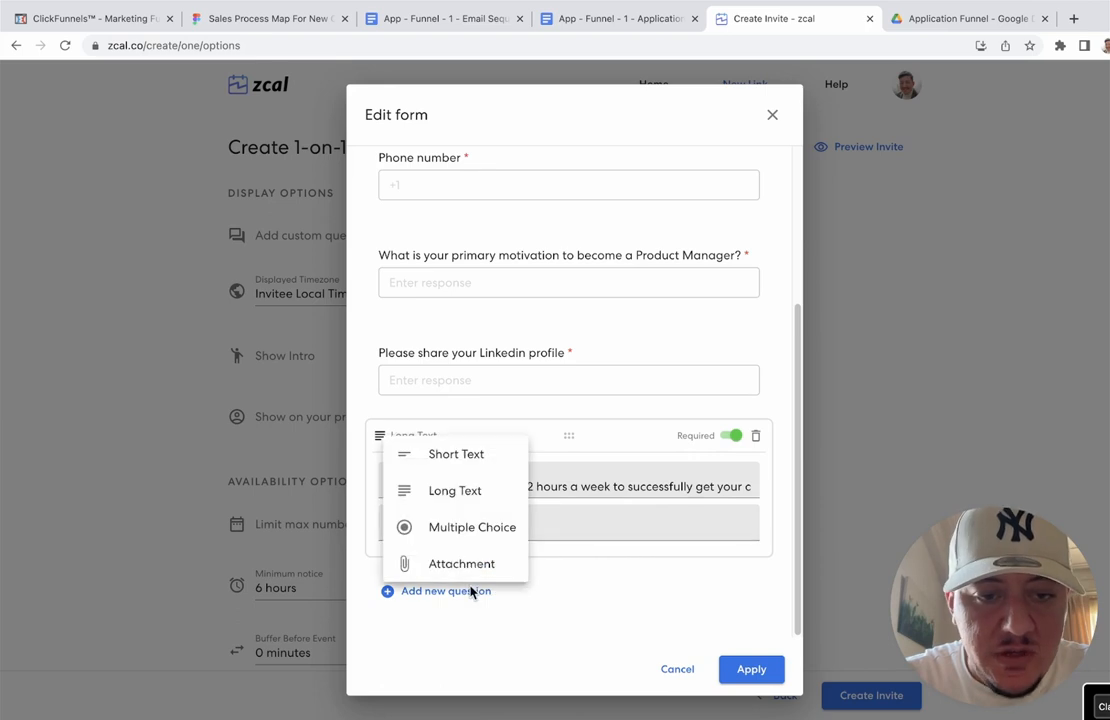
left_click(450, 491)
left_click(641, 22)
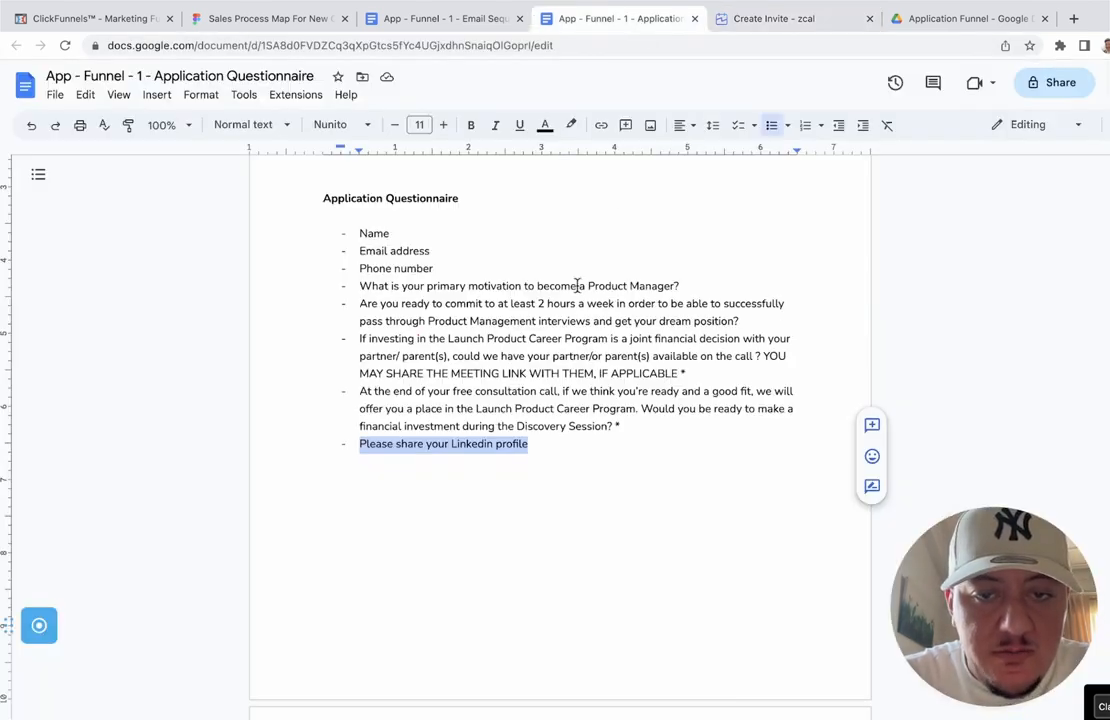
Step: Write the joint-financial-decision question about investing in the program, with '(Partner, Parent,etc)' examples
left_click(770, 18)
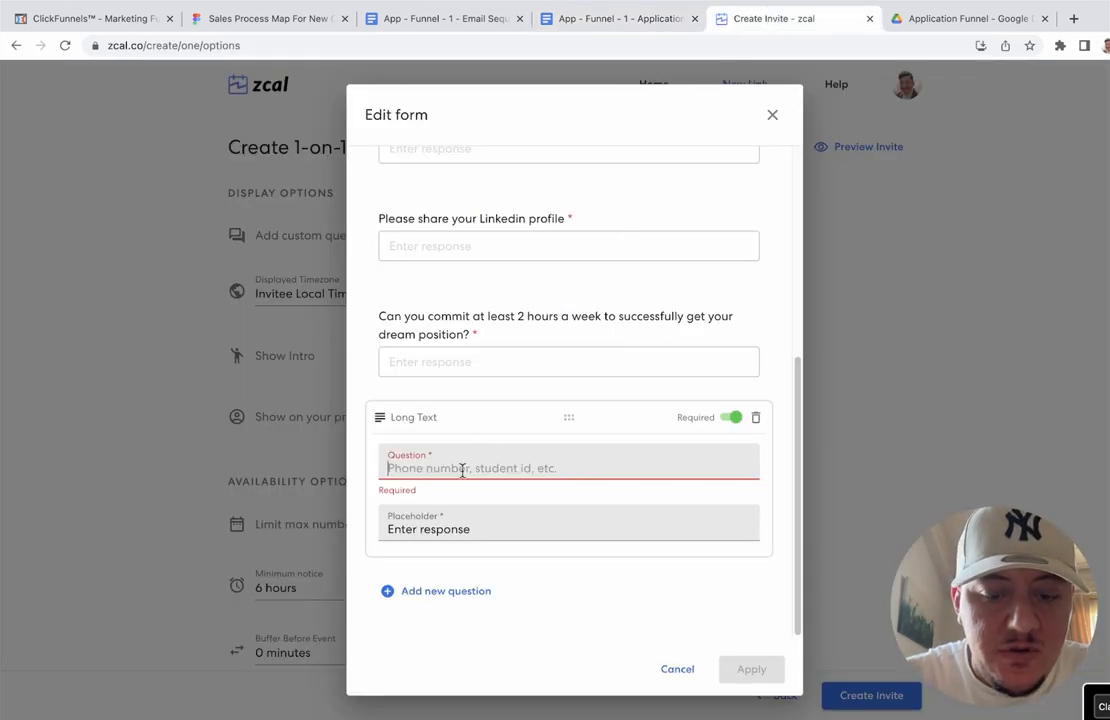
type("If you wr")
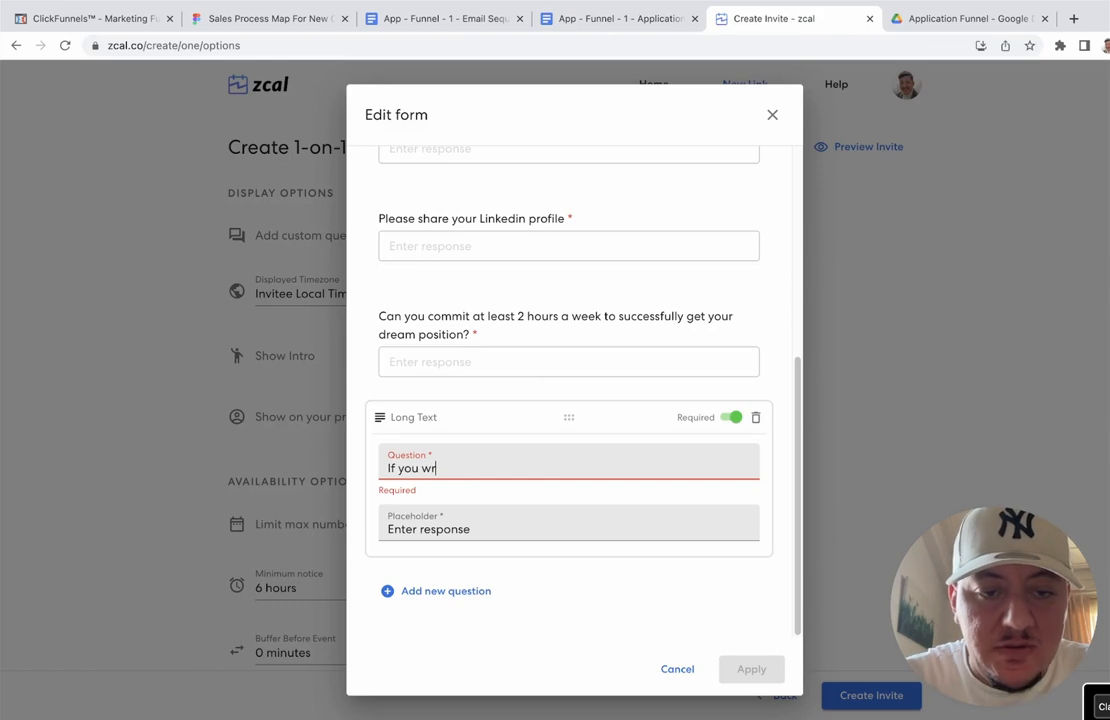
key("BackSpace")
type("ere to invest")
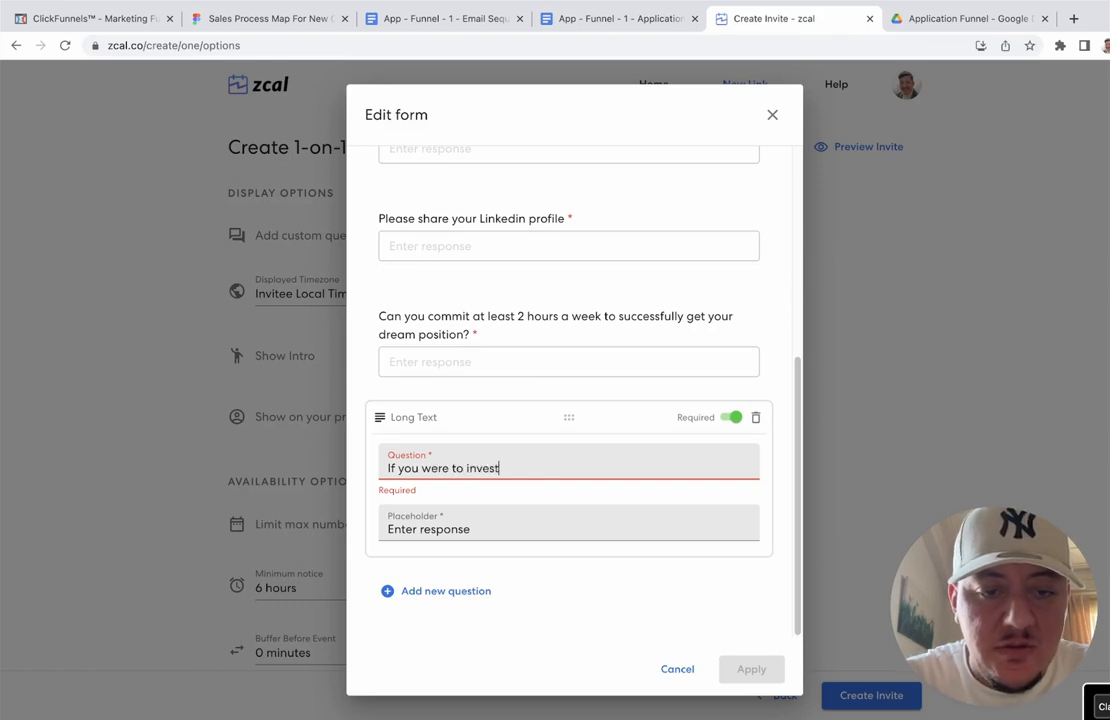
type(" in the P")
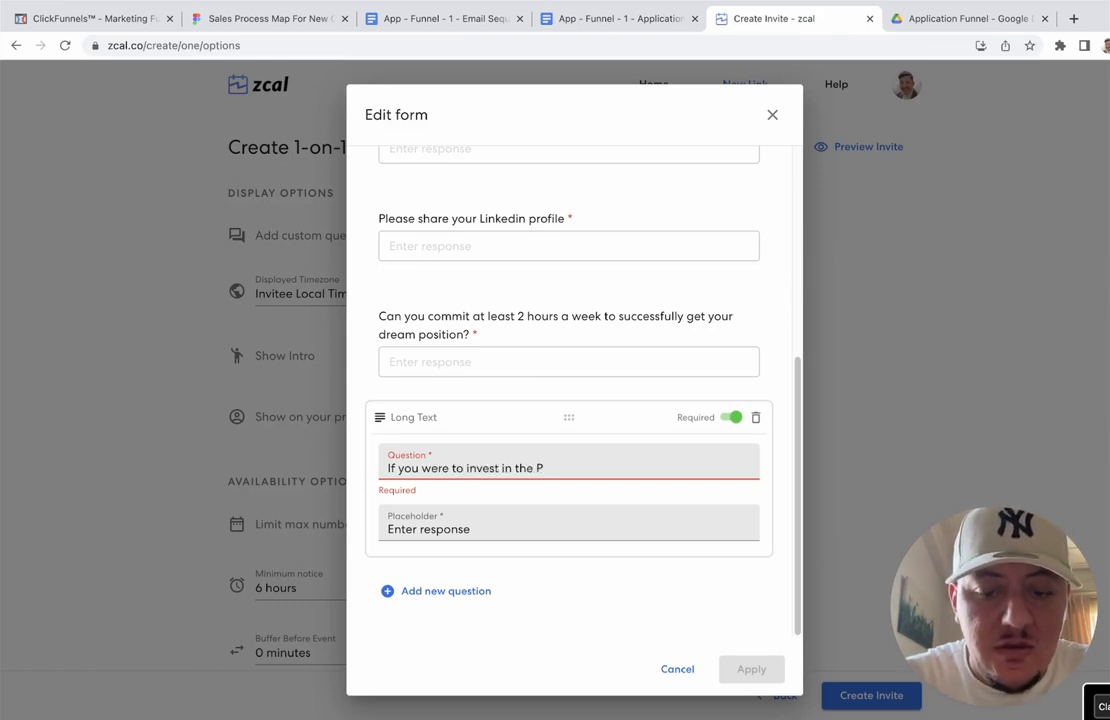
key("BackSpace")
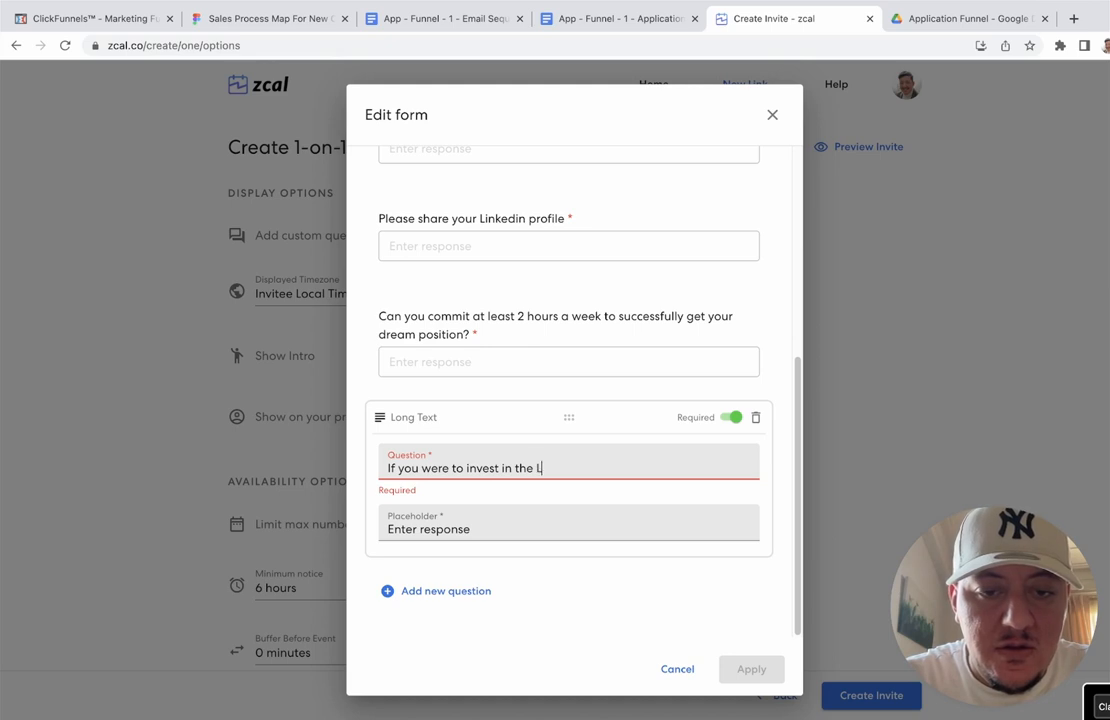
type("program")
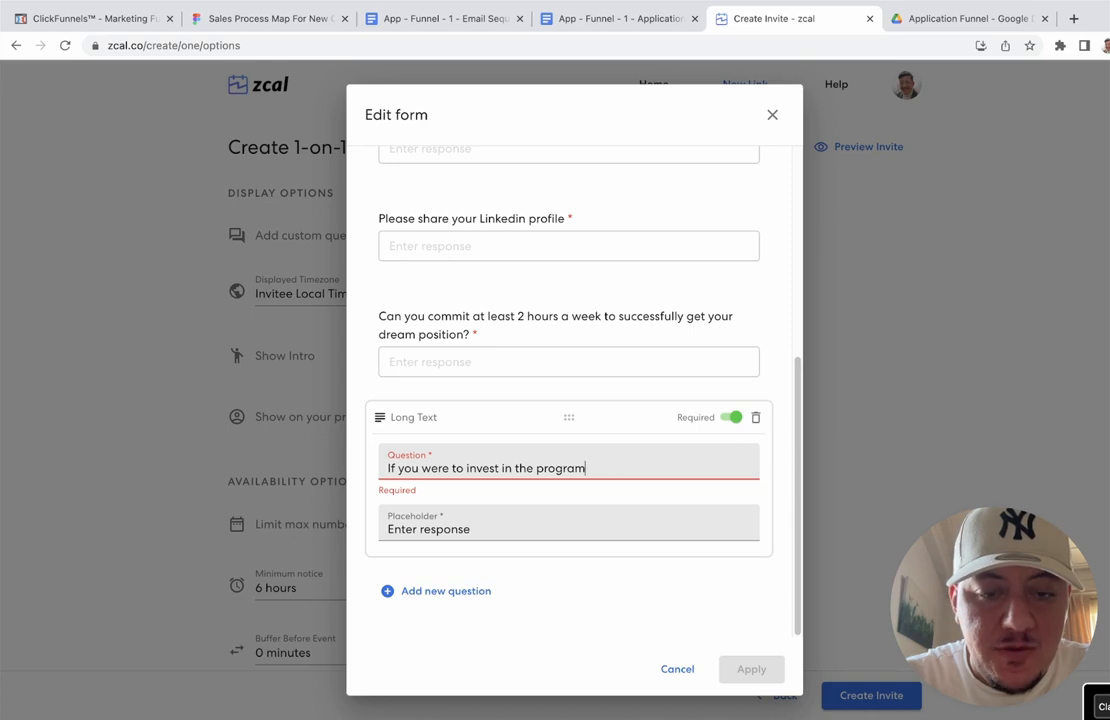
type(", ")
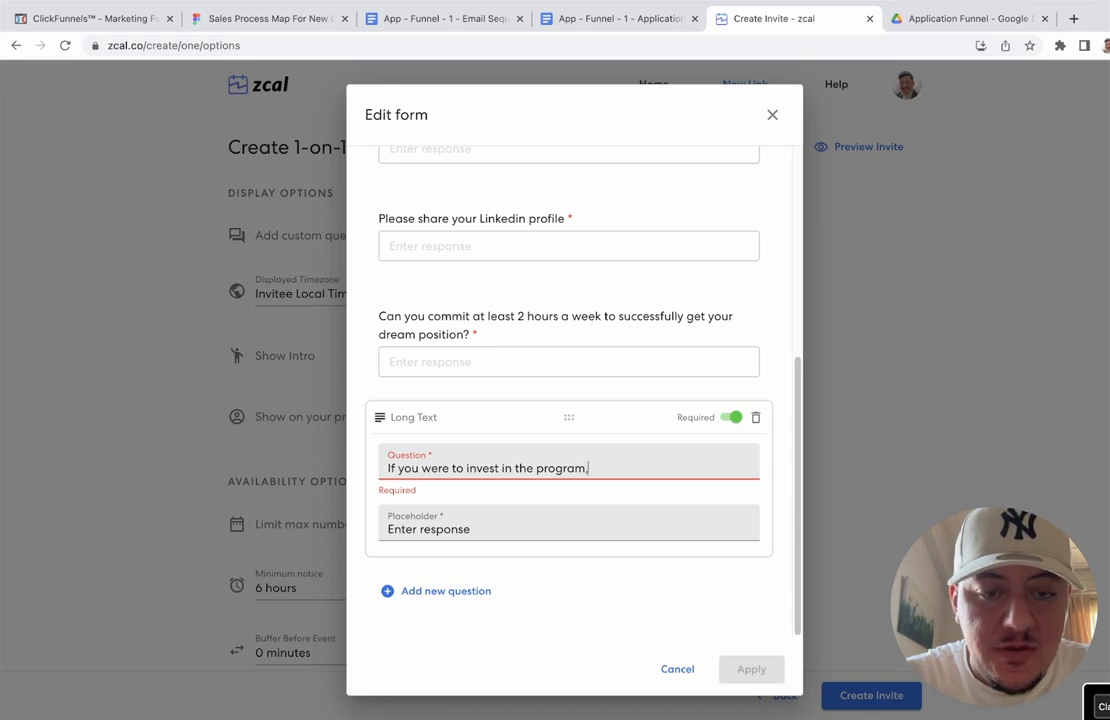
type("wi")
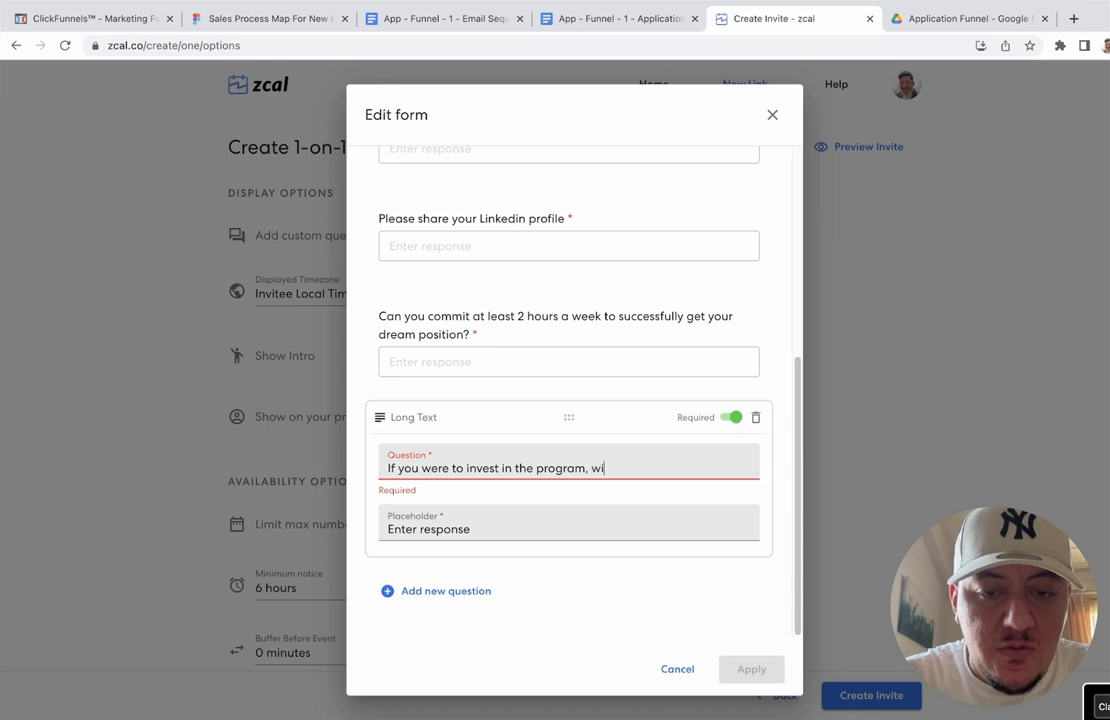
type("ll you be m")
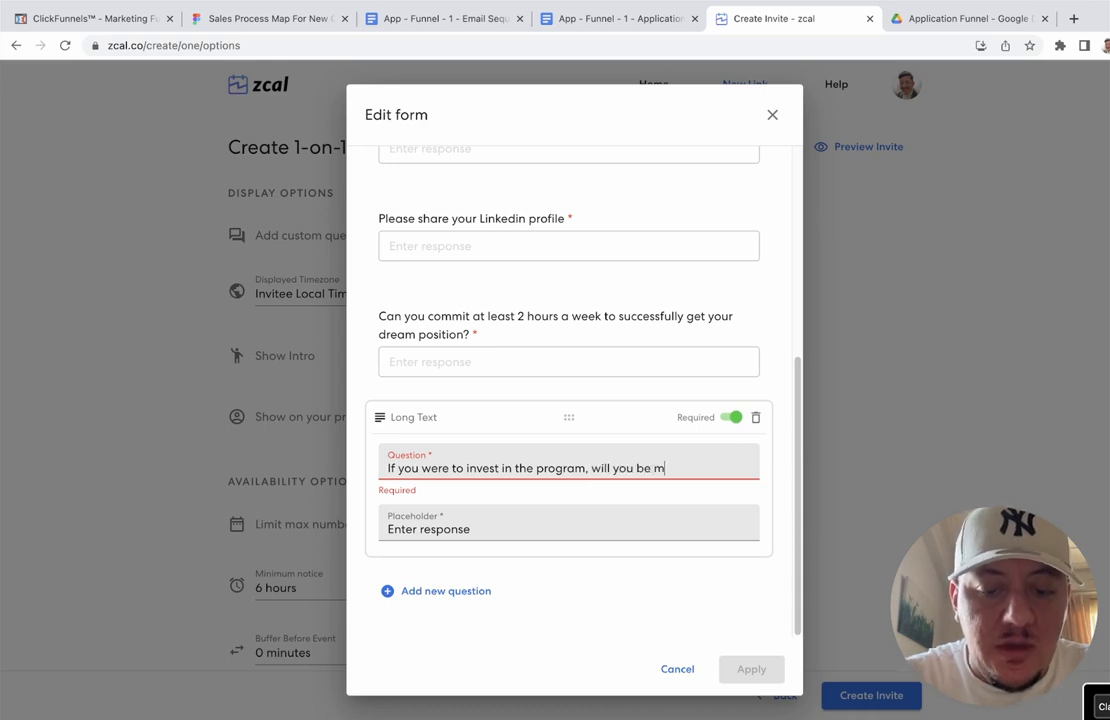
type("aking a joint financial")
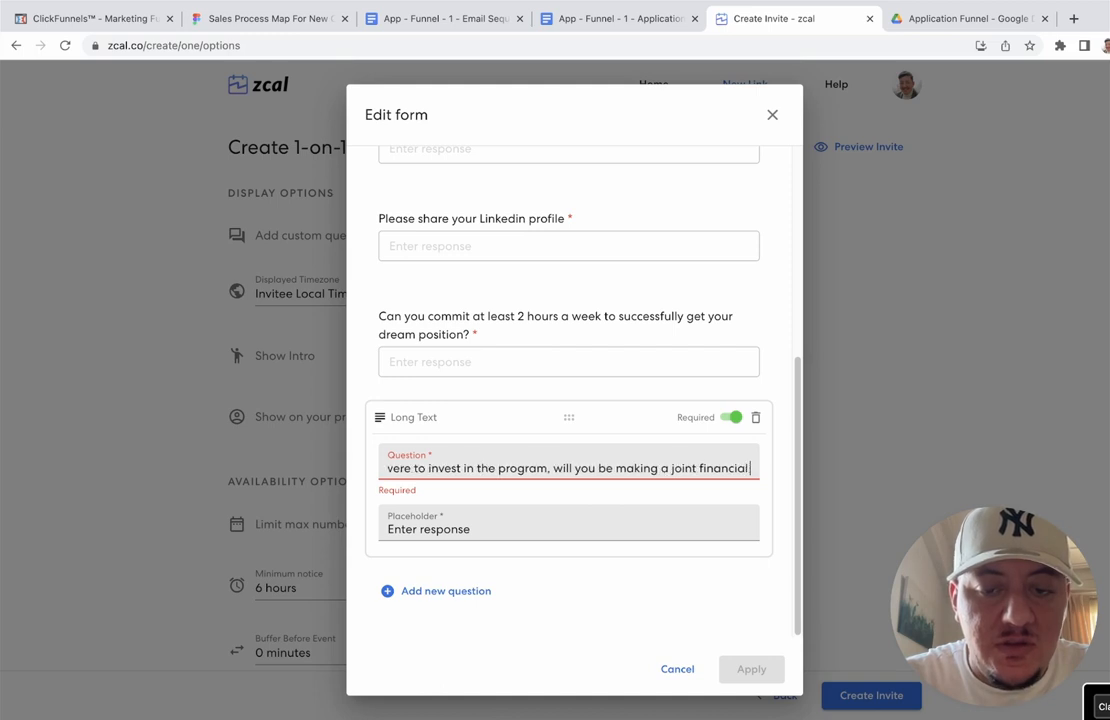
type(" decision?")
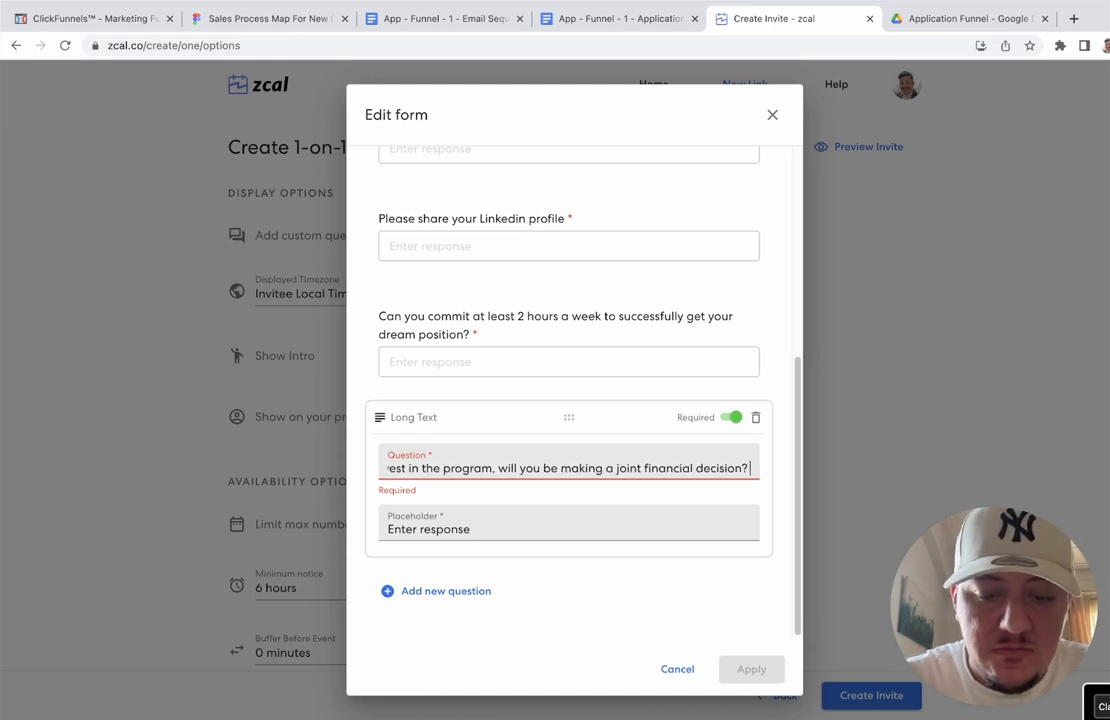
type(" (Wif")
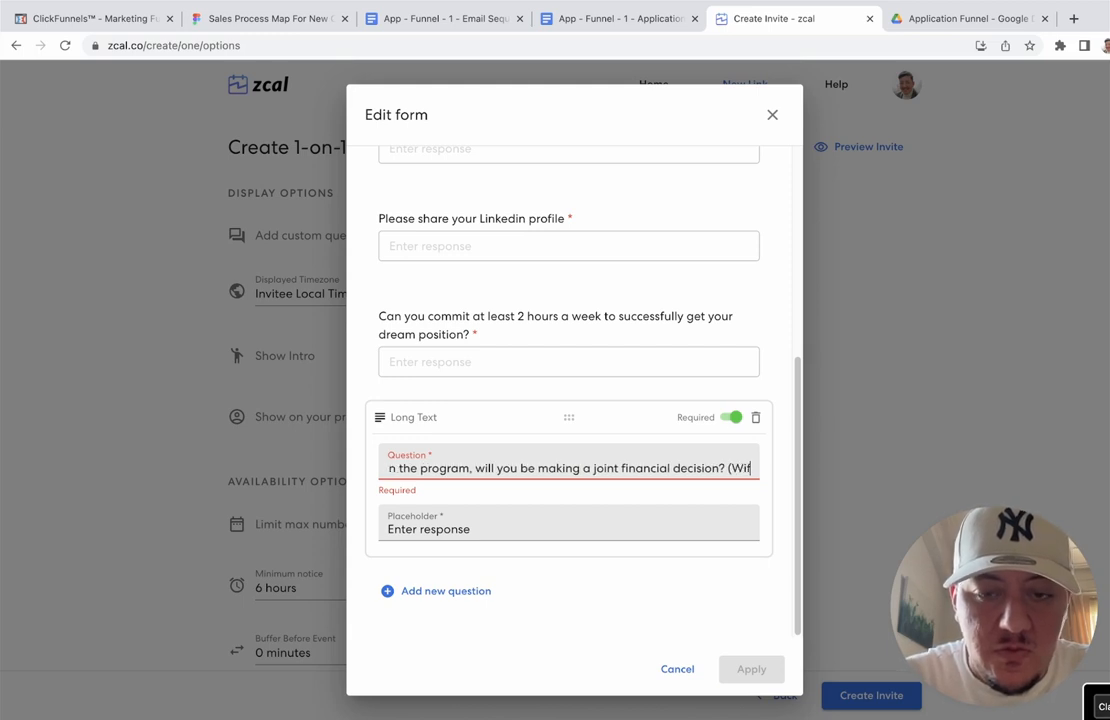
type("e,")
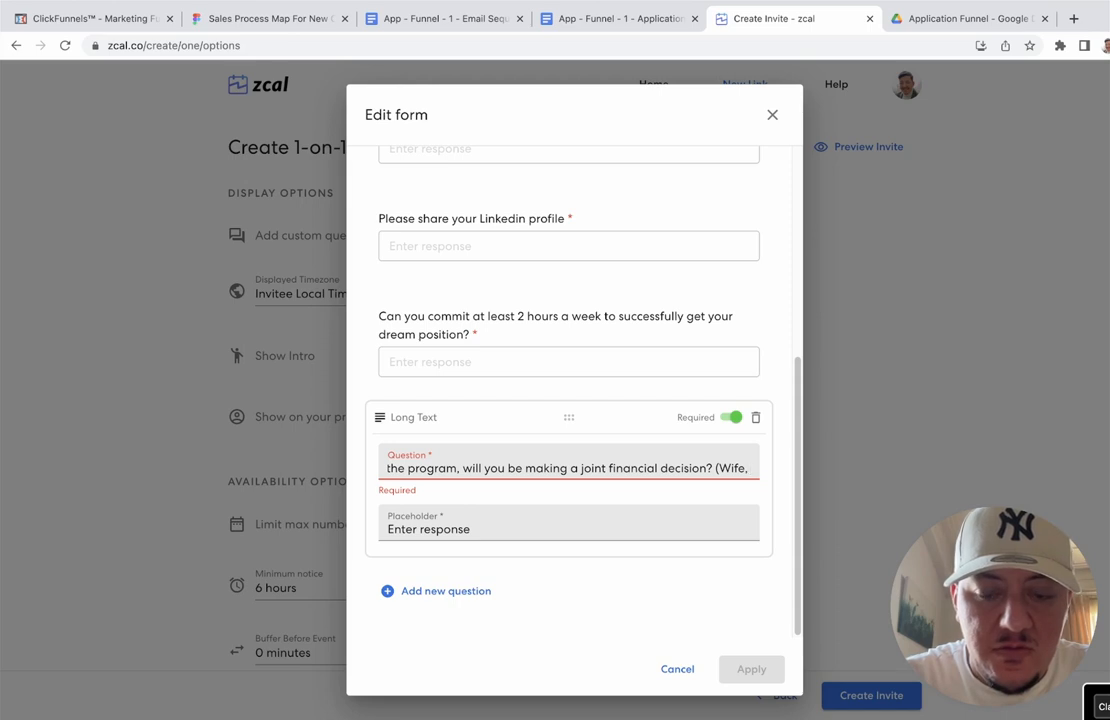
type(" hu")
key("BackSpace")
key("BackSpace")
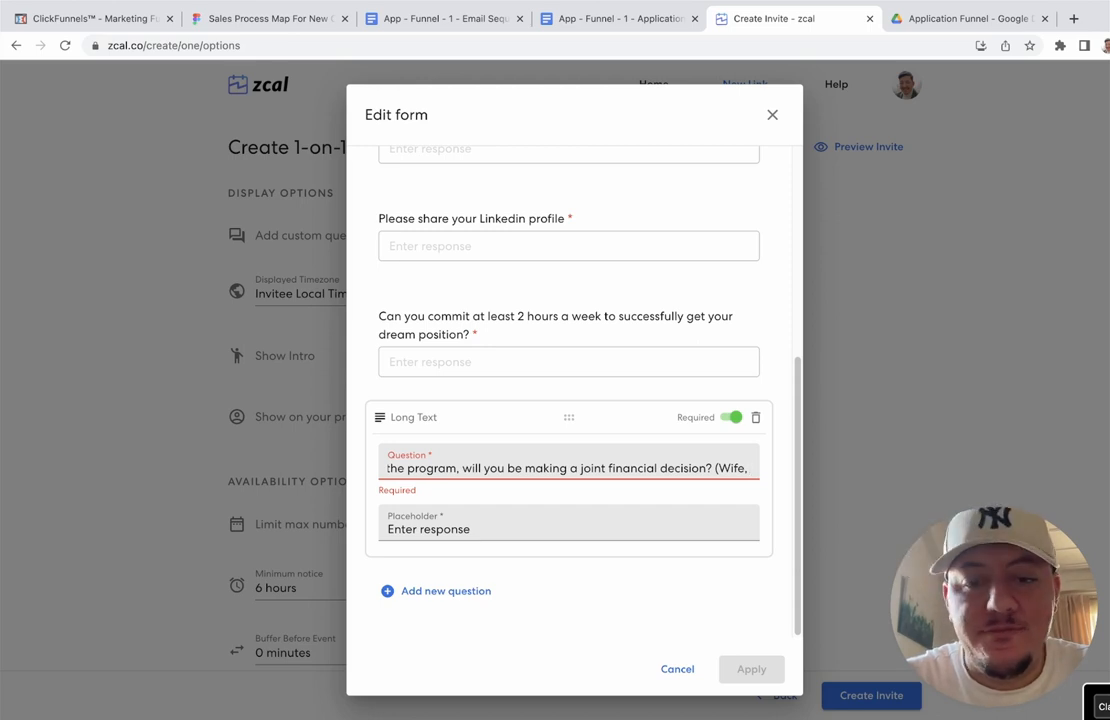
key("BackSpace")
key("BackSpace")
key("BackSpace")
key("BackSpace")
key("BackSpace")
key("BackSpace")
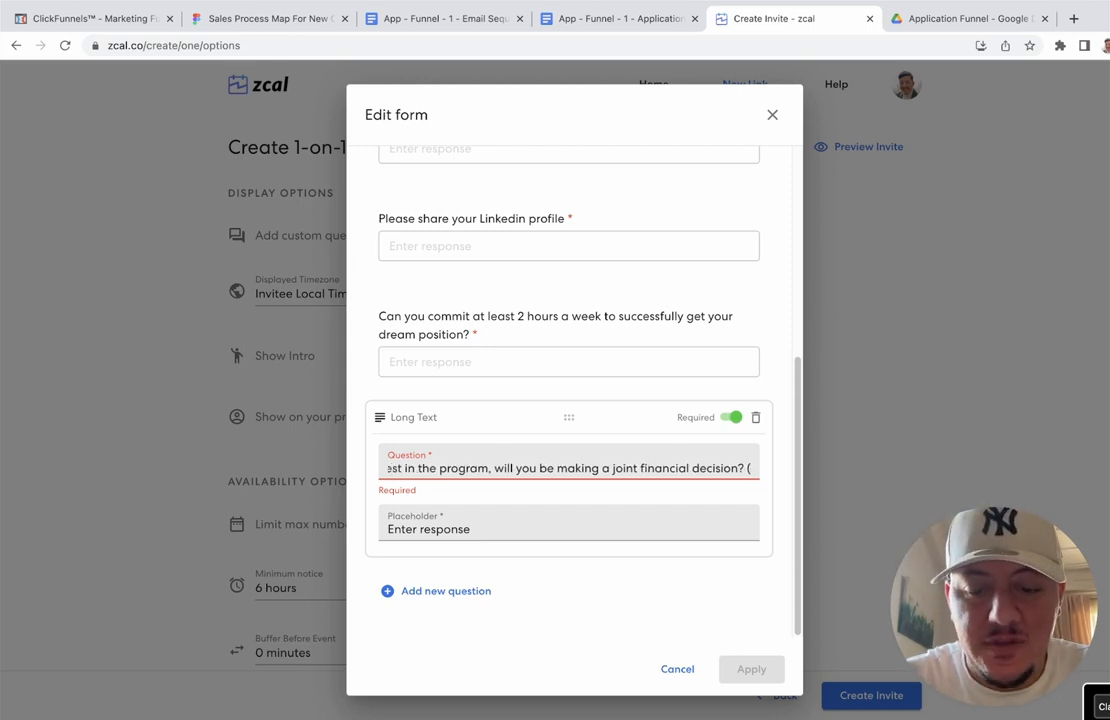
type("pARTNER")
key("BackSpace")
key("BackSpace")
key("BackSpace")
key("BackSpace")
key("BackSpace")
key("BackSpace")
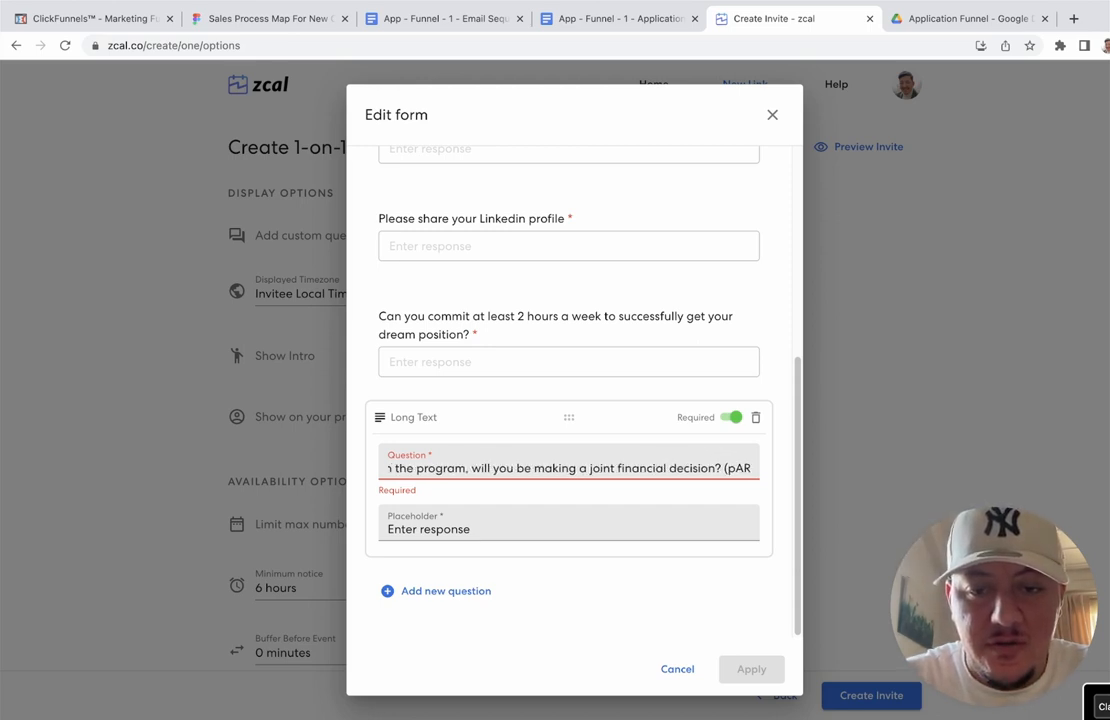
key("BackSpace")
type("Pa")
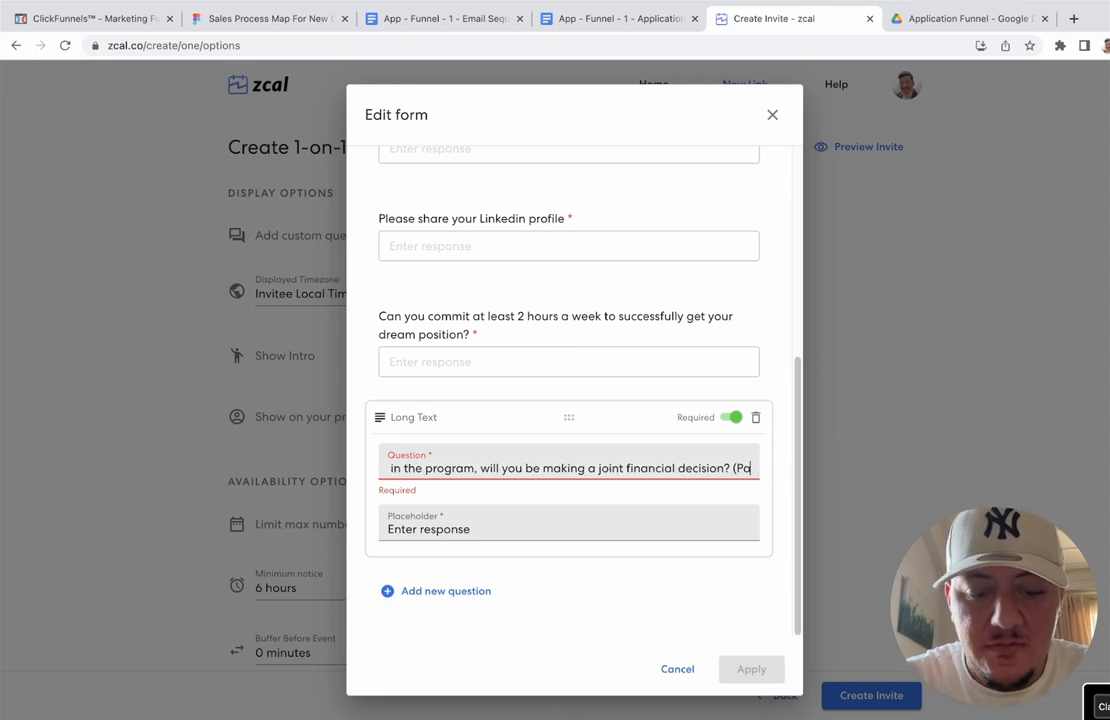
type("rtner")
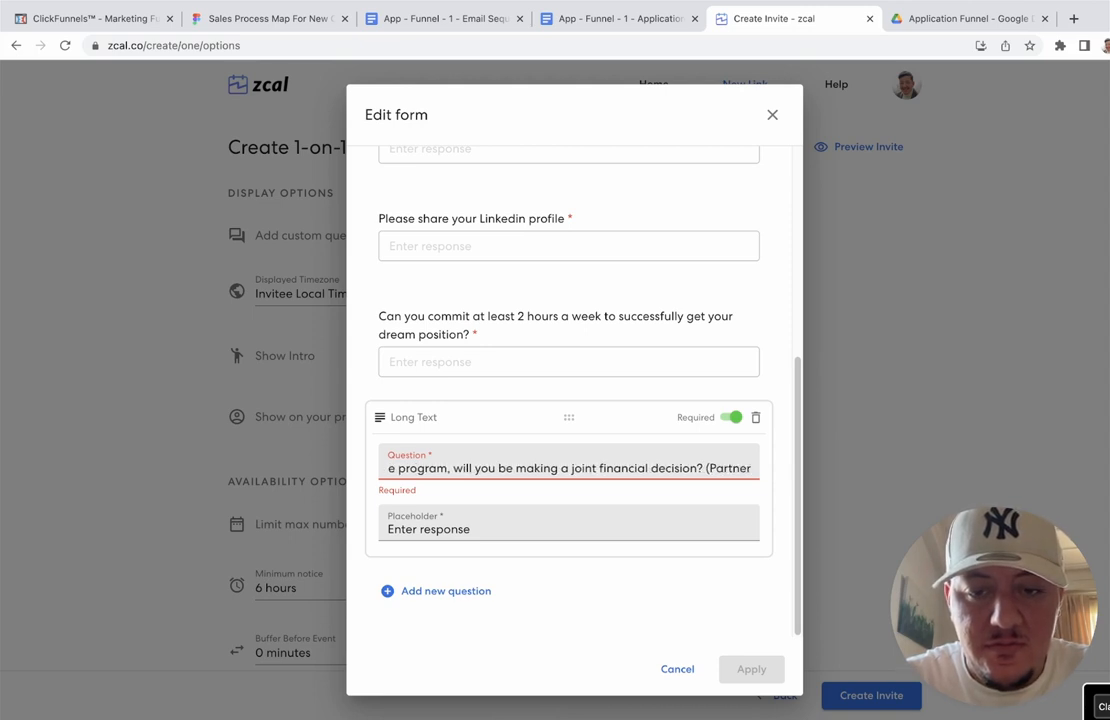
type(", Pro")
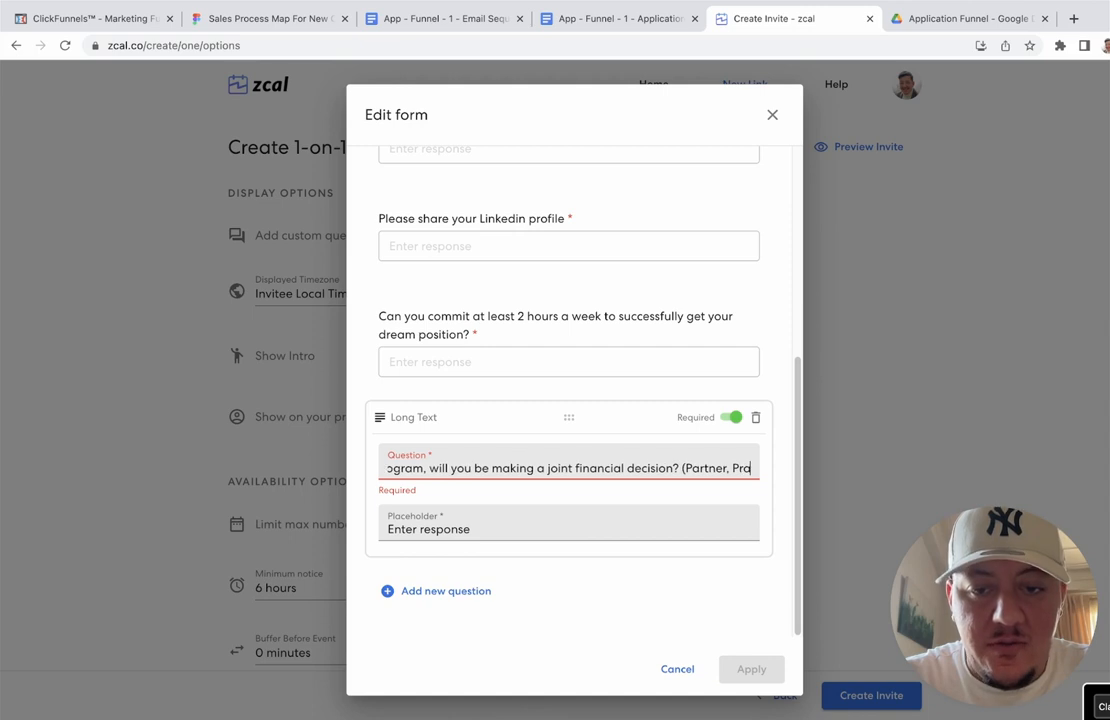
key("BackSpace")
key("BackSpace")
type("arent")
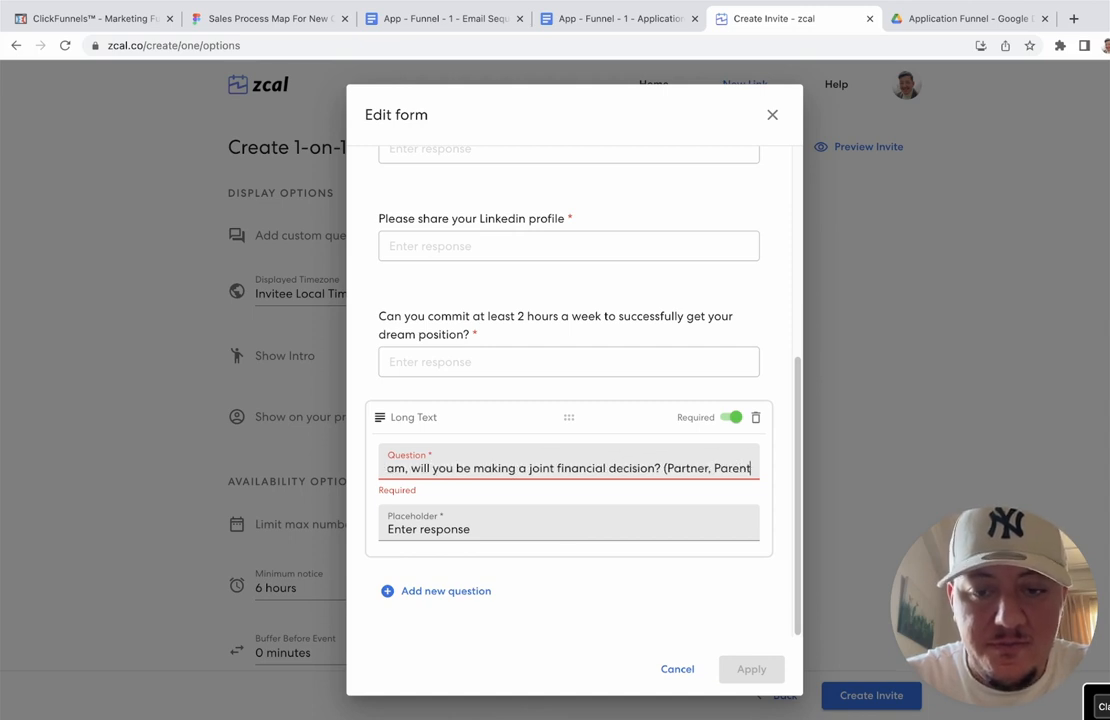
type(",etc")
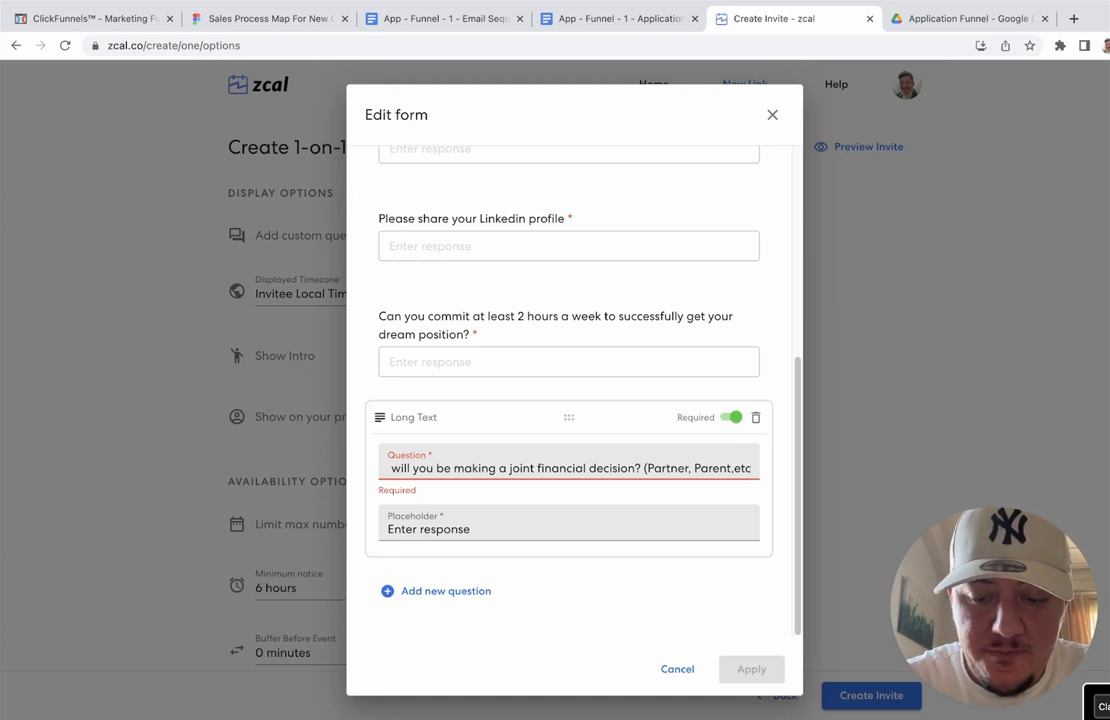
type(")")
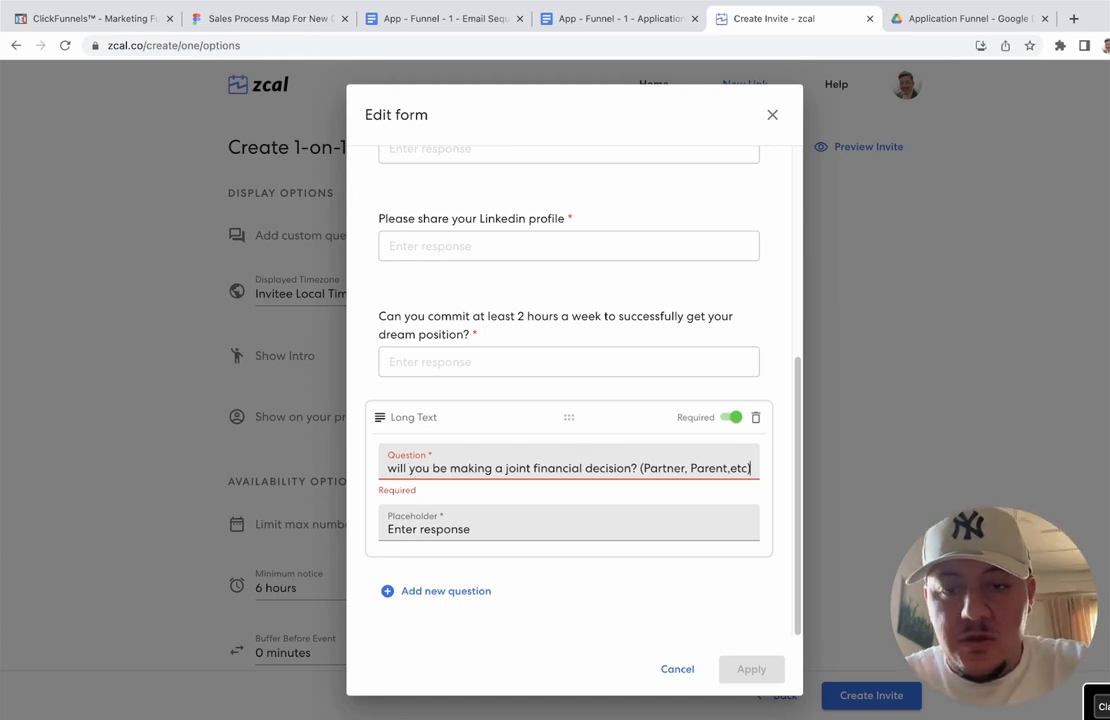
Step: Remove '(Partner, Parent,etc)' to fit the length limit and add a Long Text question
left_click(453, 522)
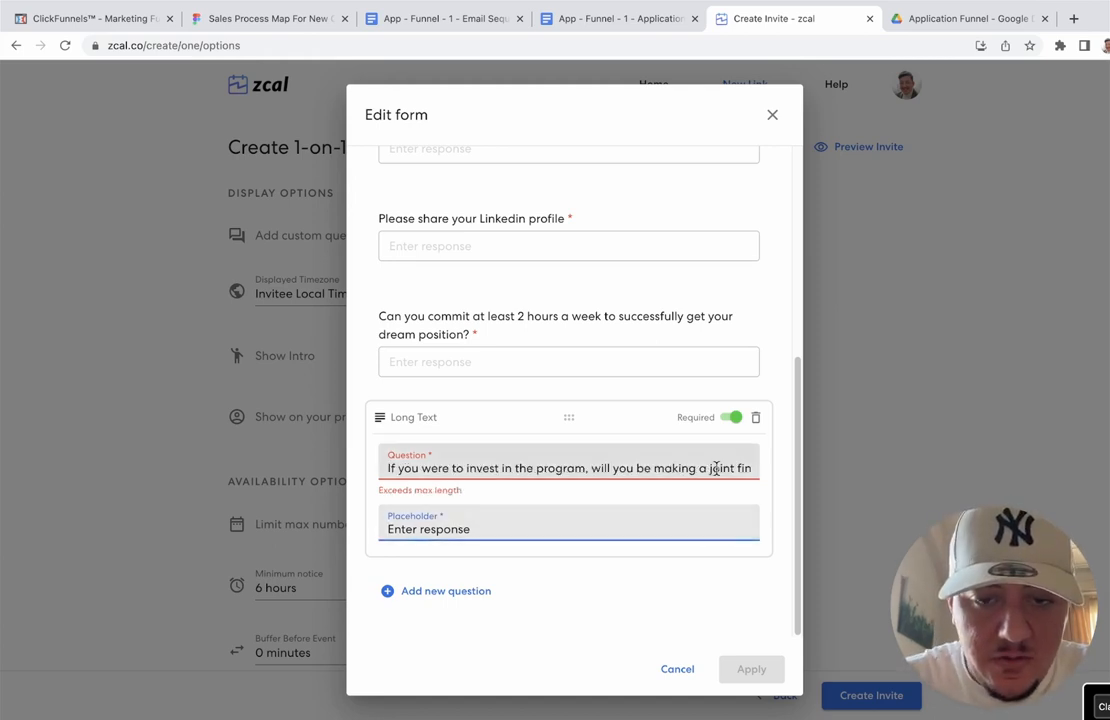
left_click_drag(721, 468, 788, 475)
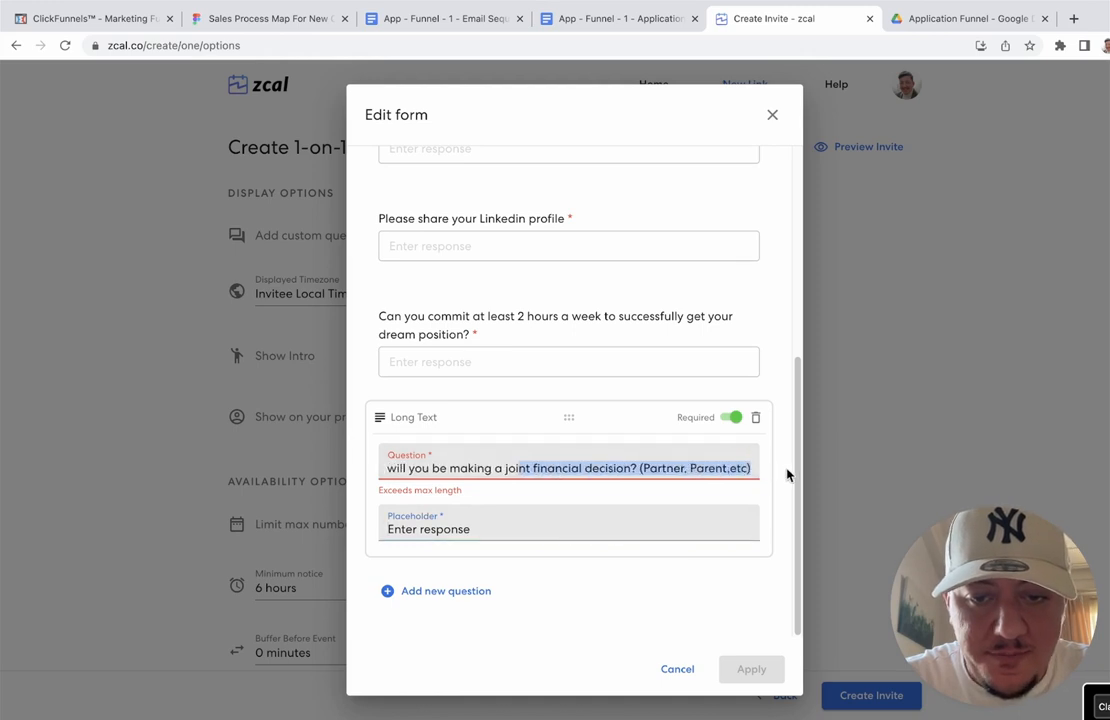
left_click(665, 468)
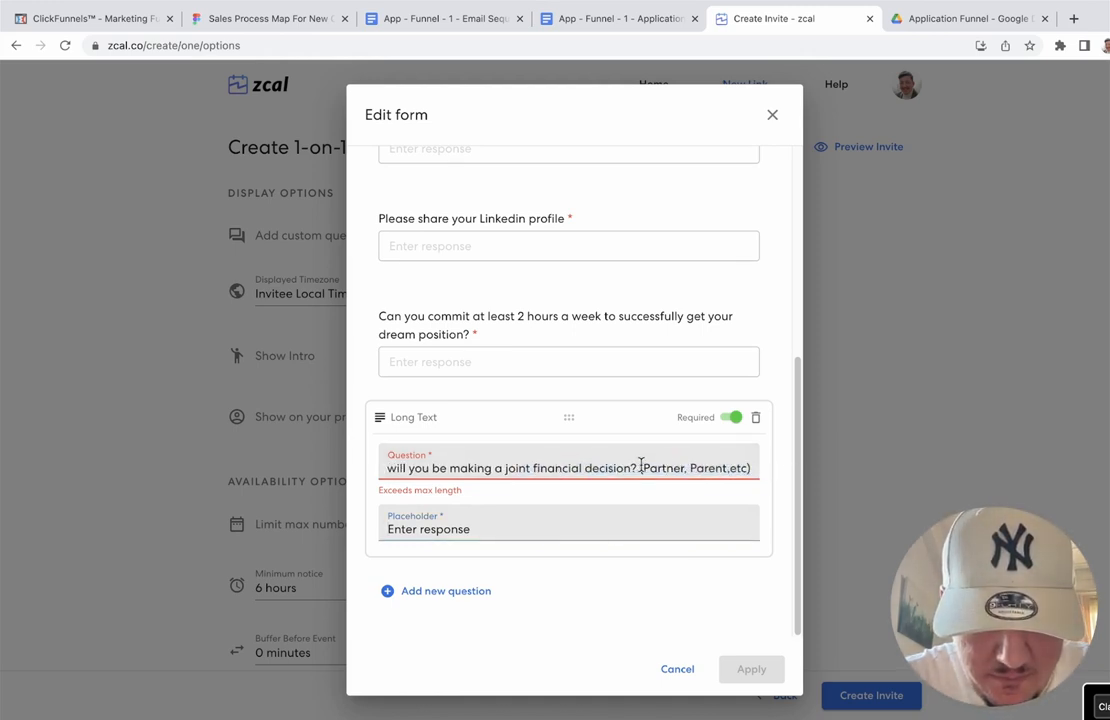
left_click_drag(641, 467, 771, 486)
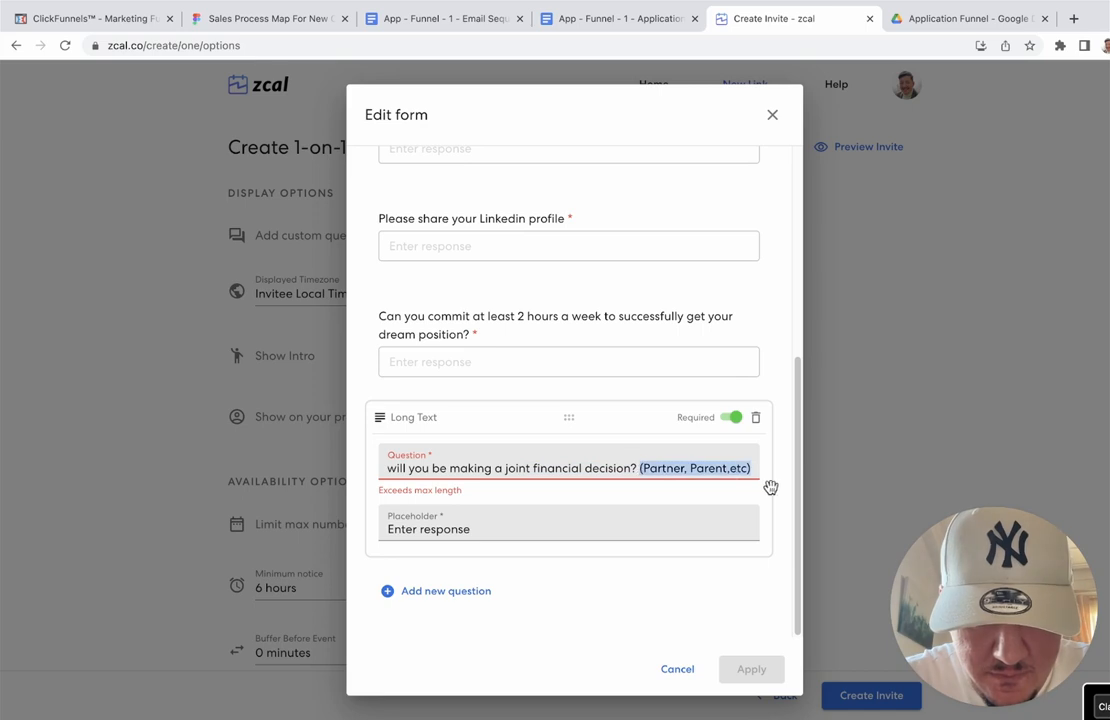
key("BackSpace")
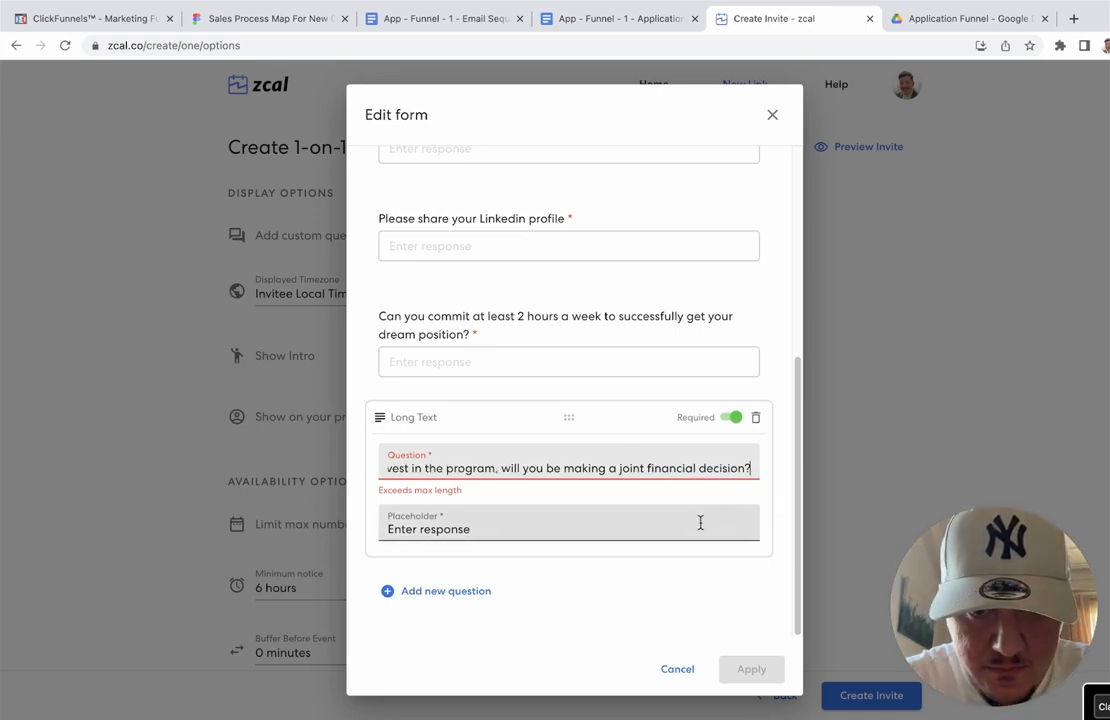
left_click(699, 523)
left_click(455, 590)
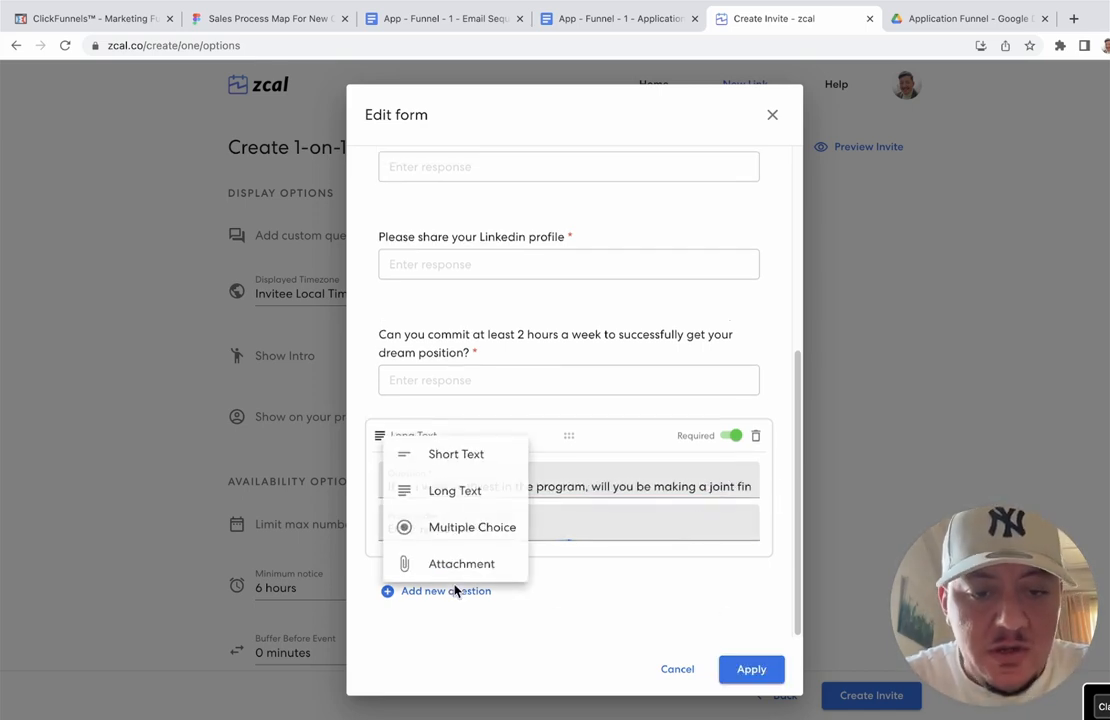
left_click(462, 490)
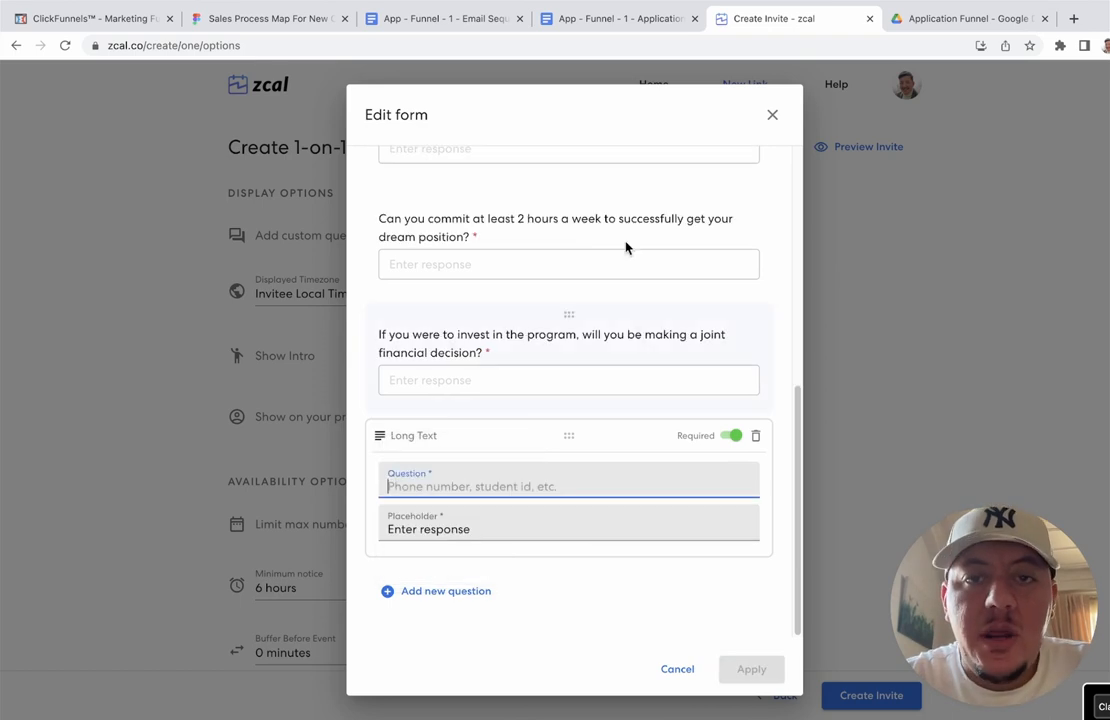
Step: Enter 'Are you able to make a payment during our call if we think you're a good fit for the program?' and apply
left_click(640, 20)
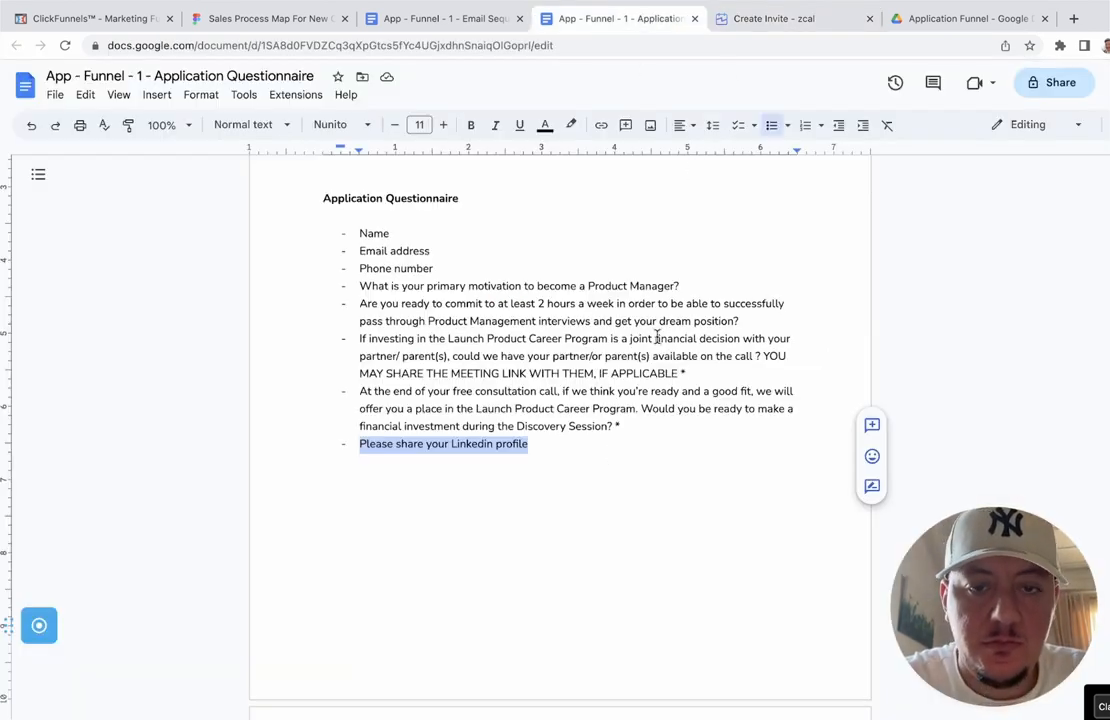
left_click(760, 39)
type("CaN")
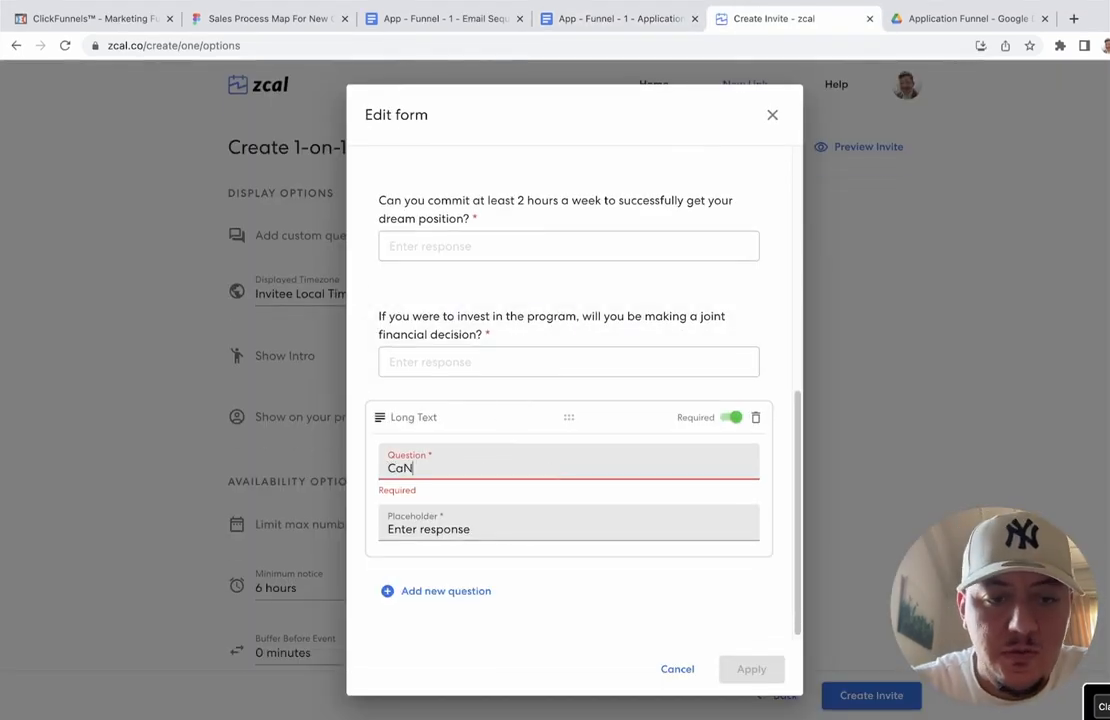
key("BackSpace")
type("n ")
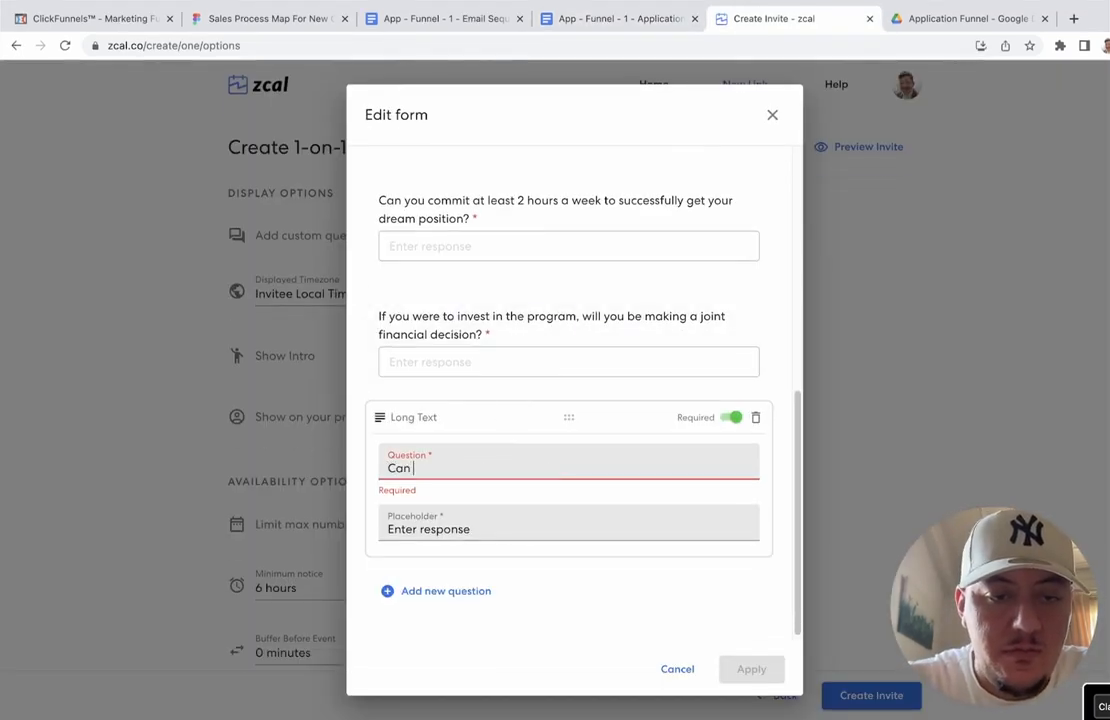
type("you make")
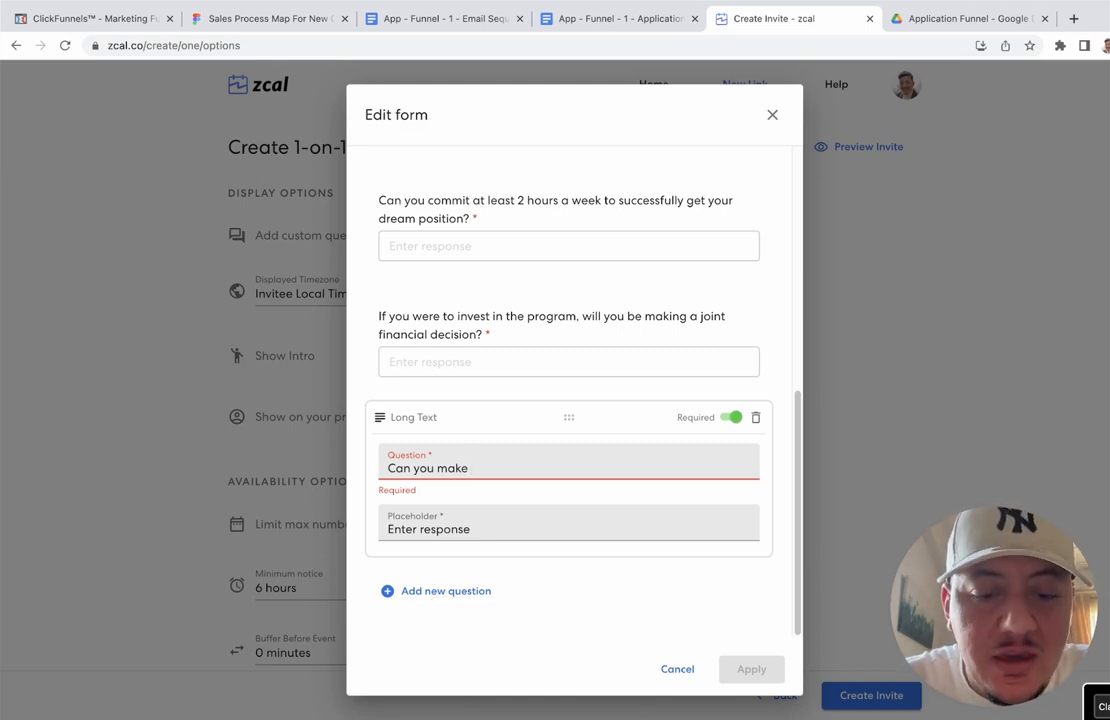
type("a f")
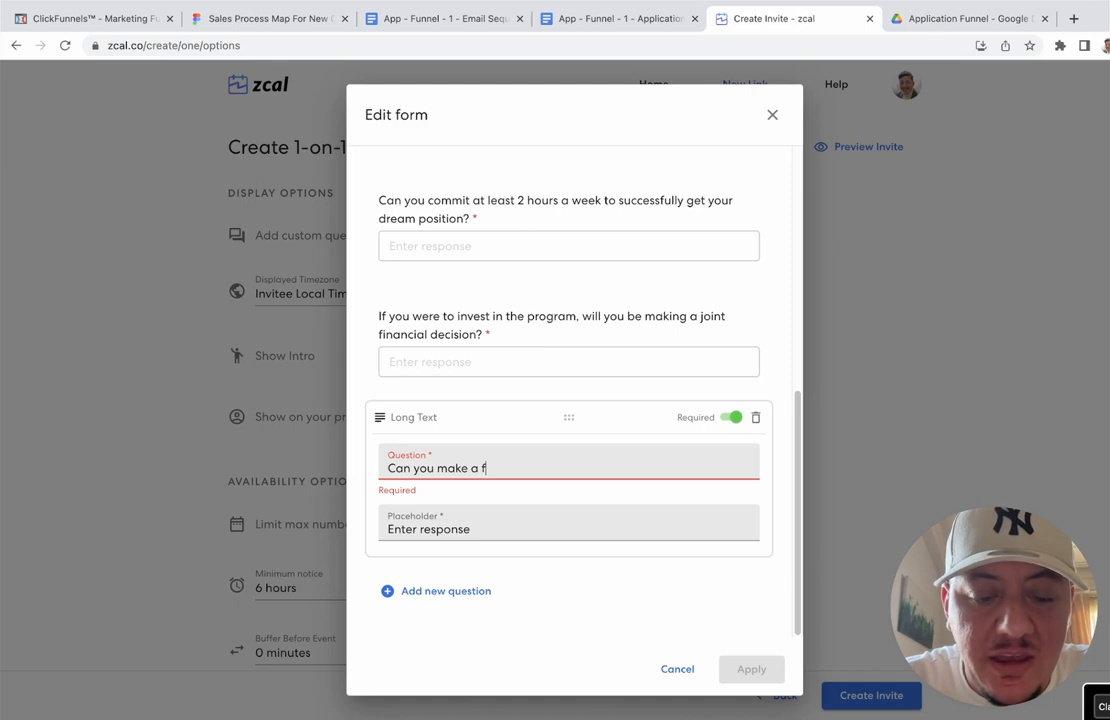
key("BackSpace")
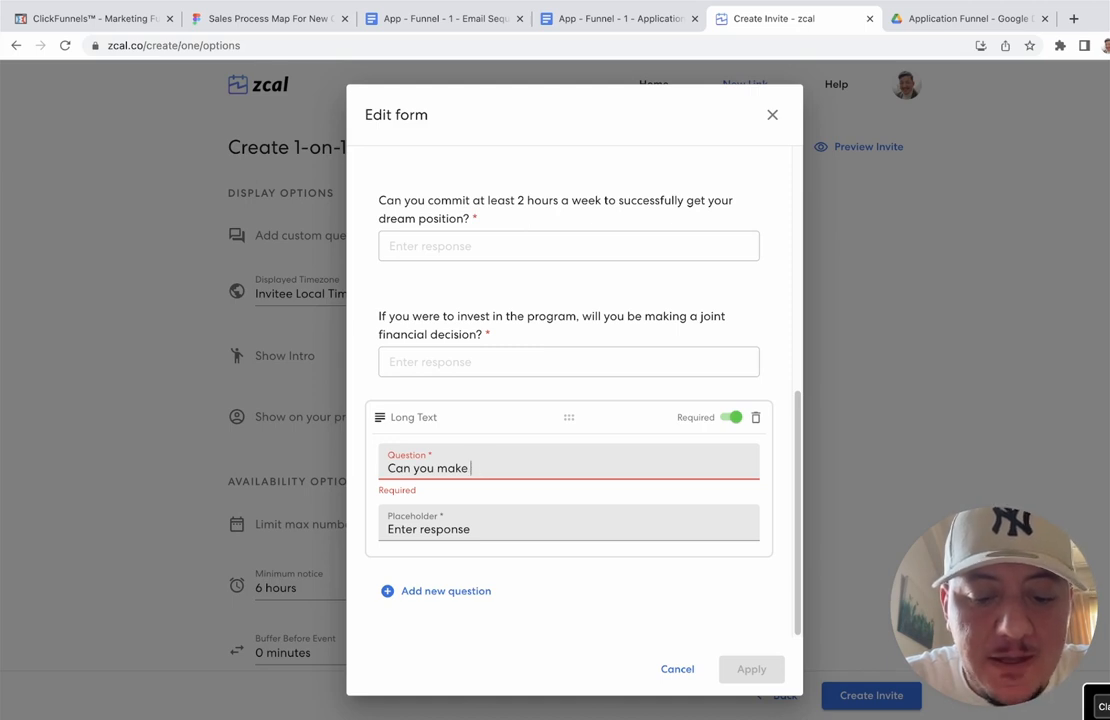
key("BackSpace")
key("BackSpace")
key("BackSpace")
key("BackSpace")
key("BackSpace")
key("BackSpace")
key("BackSpace")
key("BackSpace")
key("BackSpace")
key("BackSpace")
key("BackSpace")
key("BackSpace")
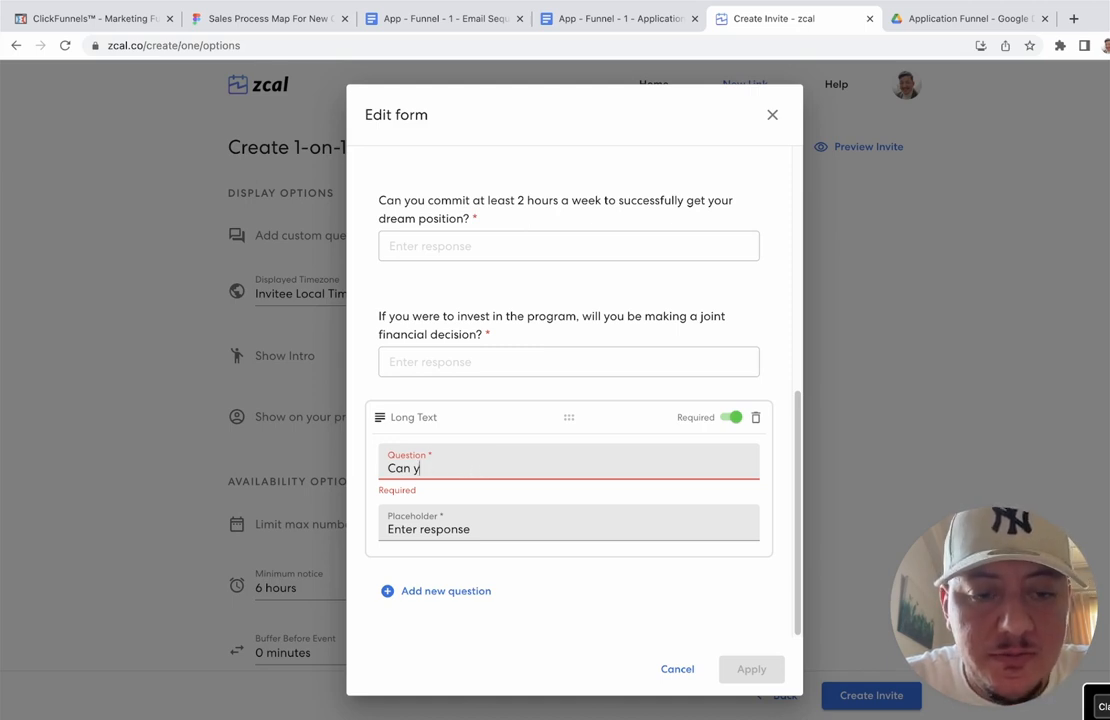
type("Are")
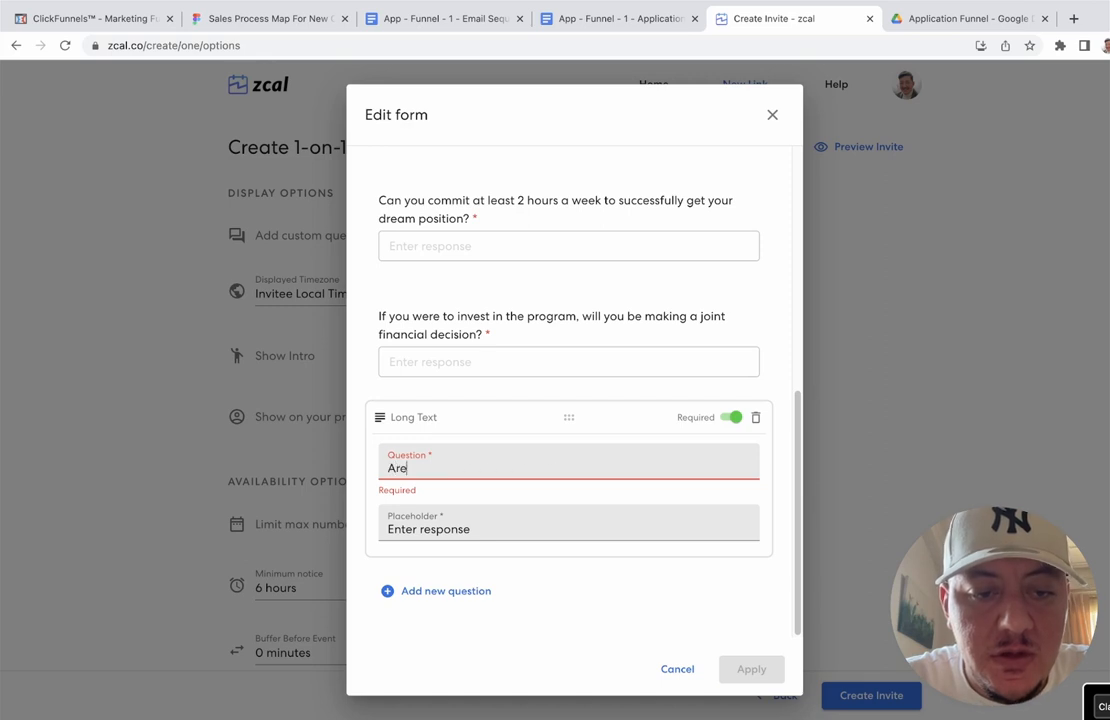
type(" you able t")
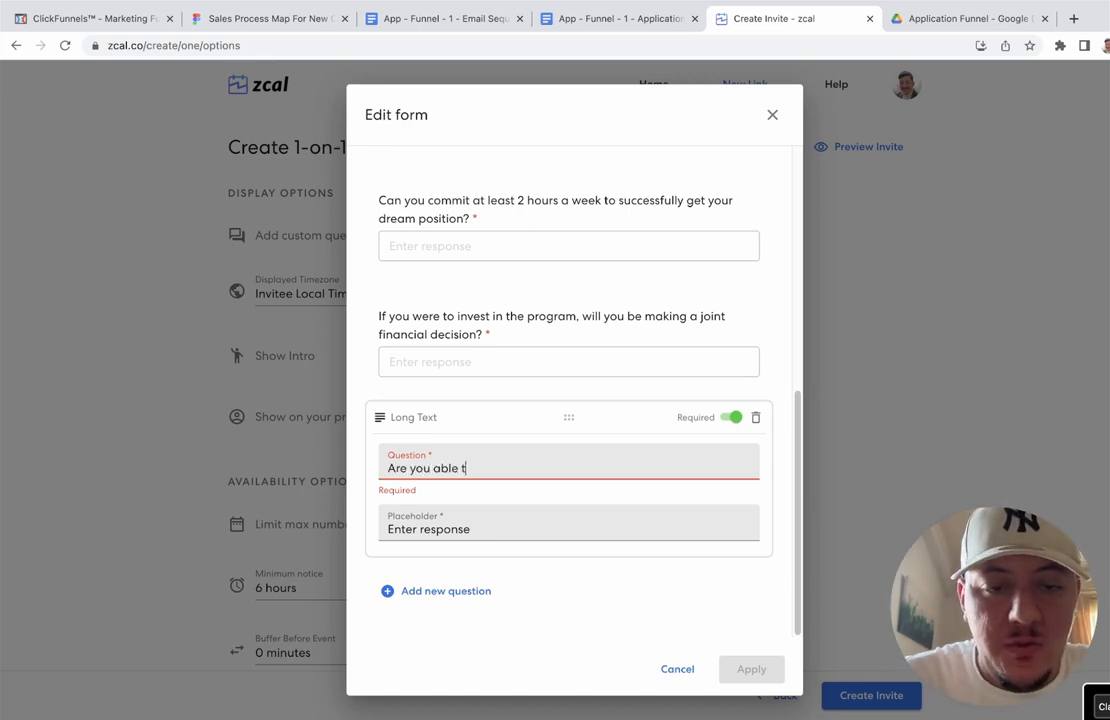
type("o make a paym")
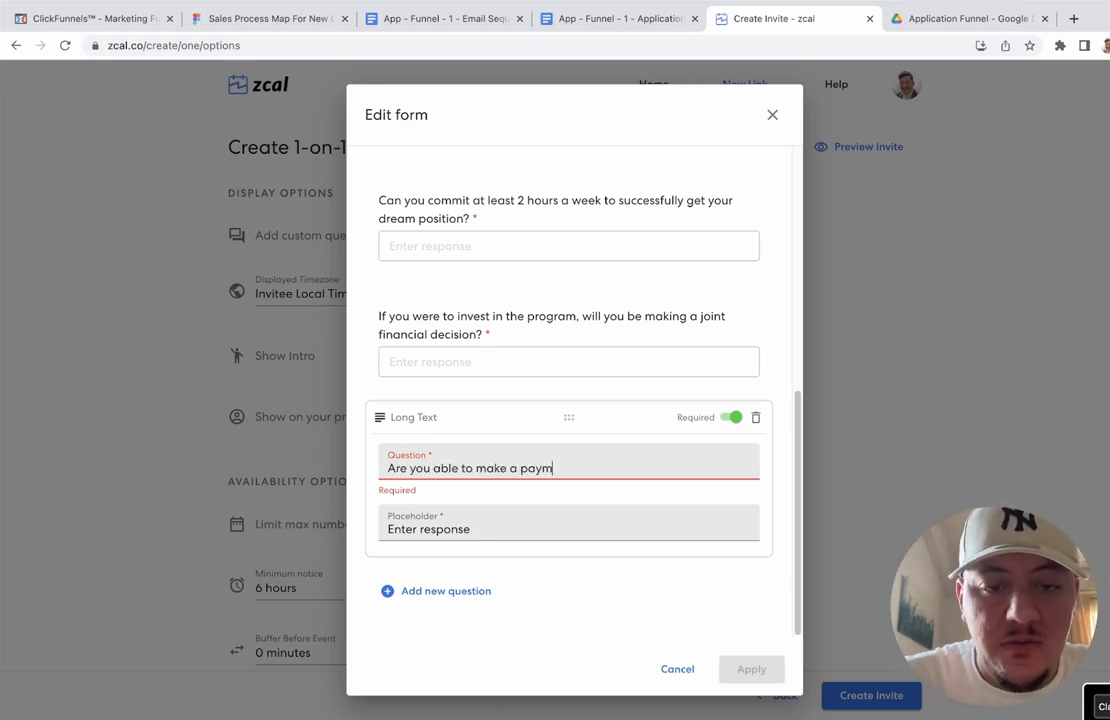
type("ent during our c")
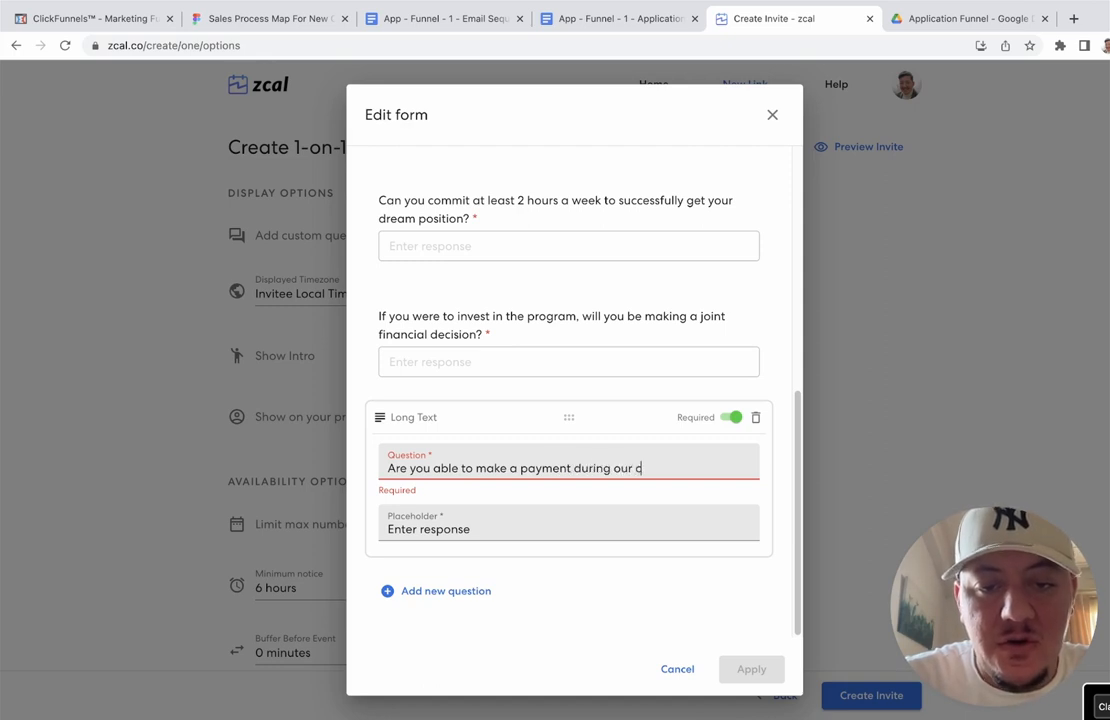
type("all if y")
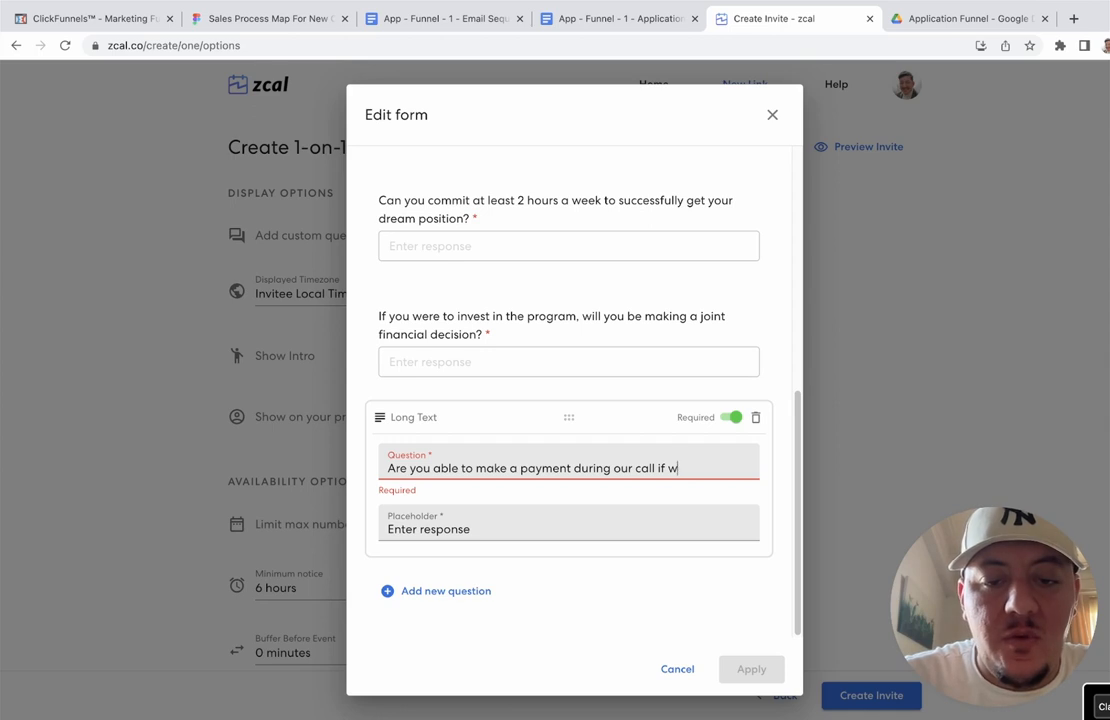
key("BackSpace")
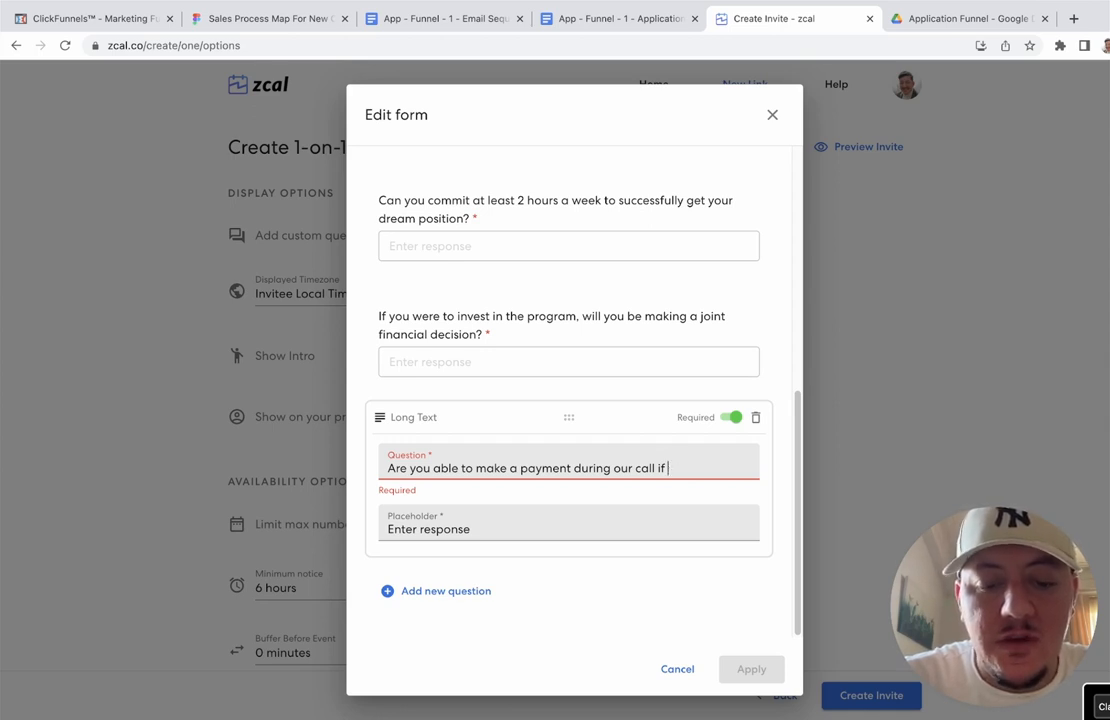
type("we think you")
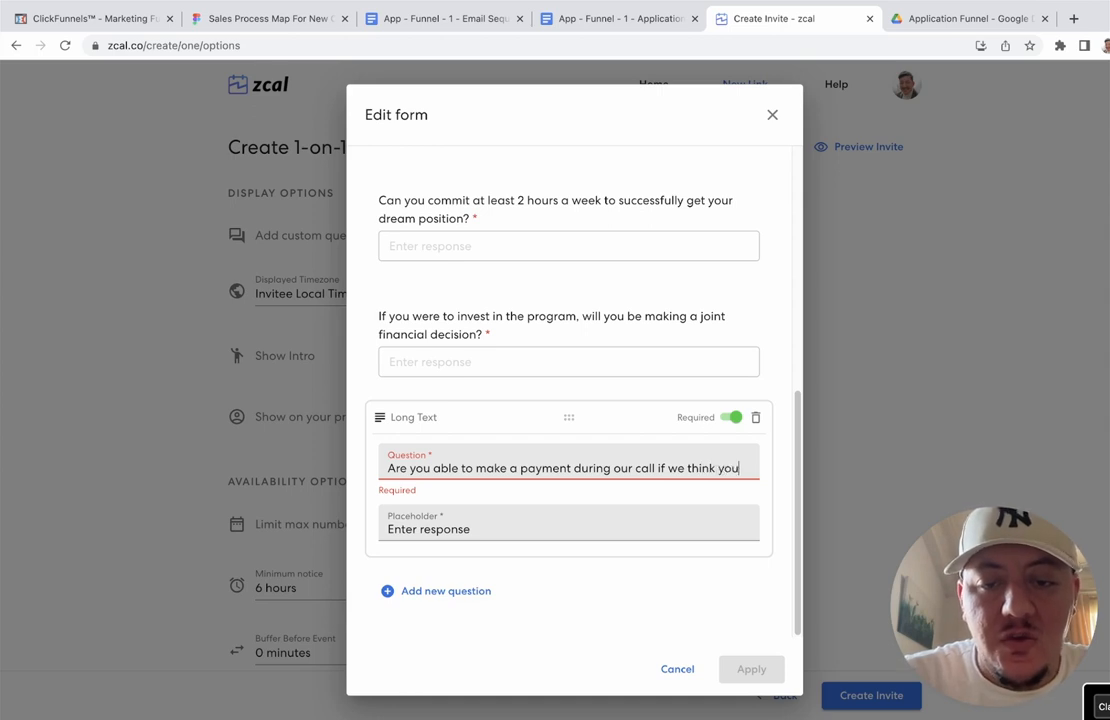
type("'re a good f")
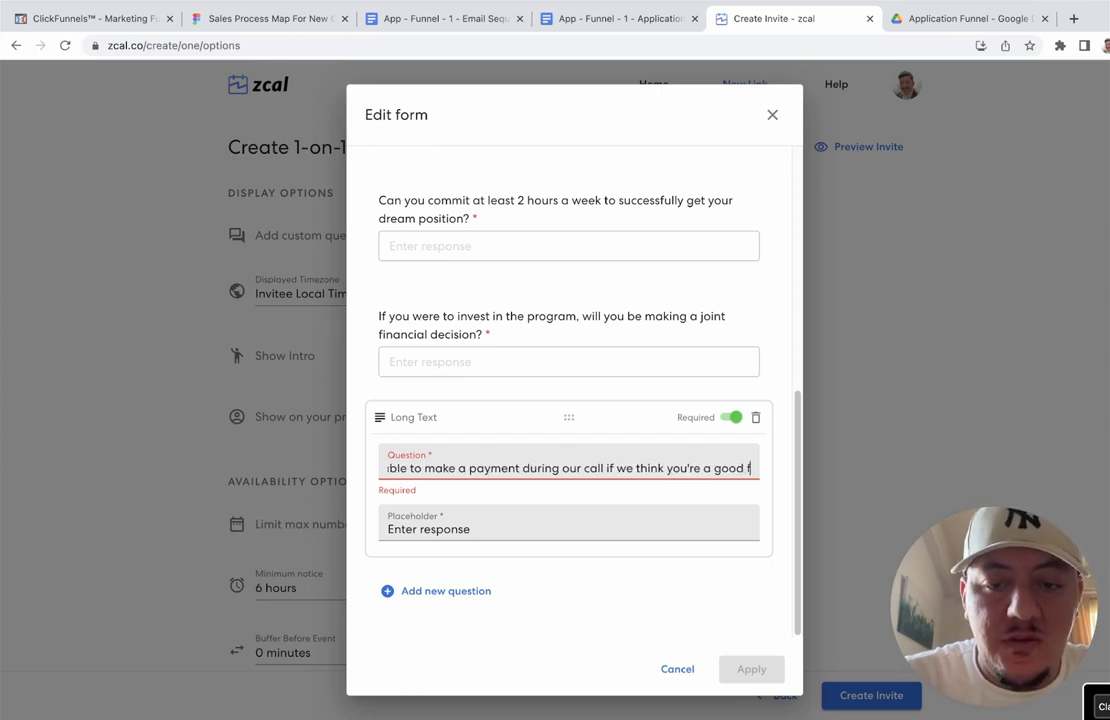
type("it for th")
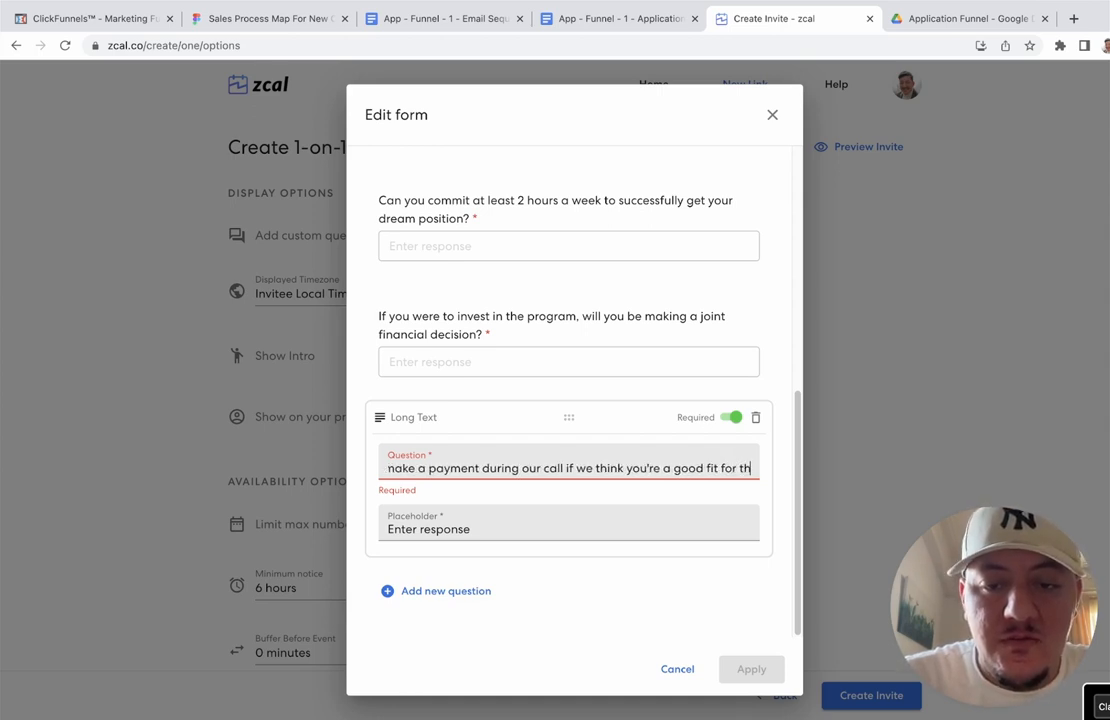
type("e program")
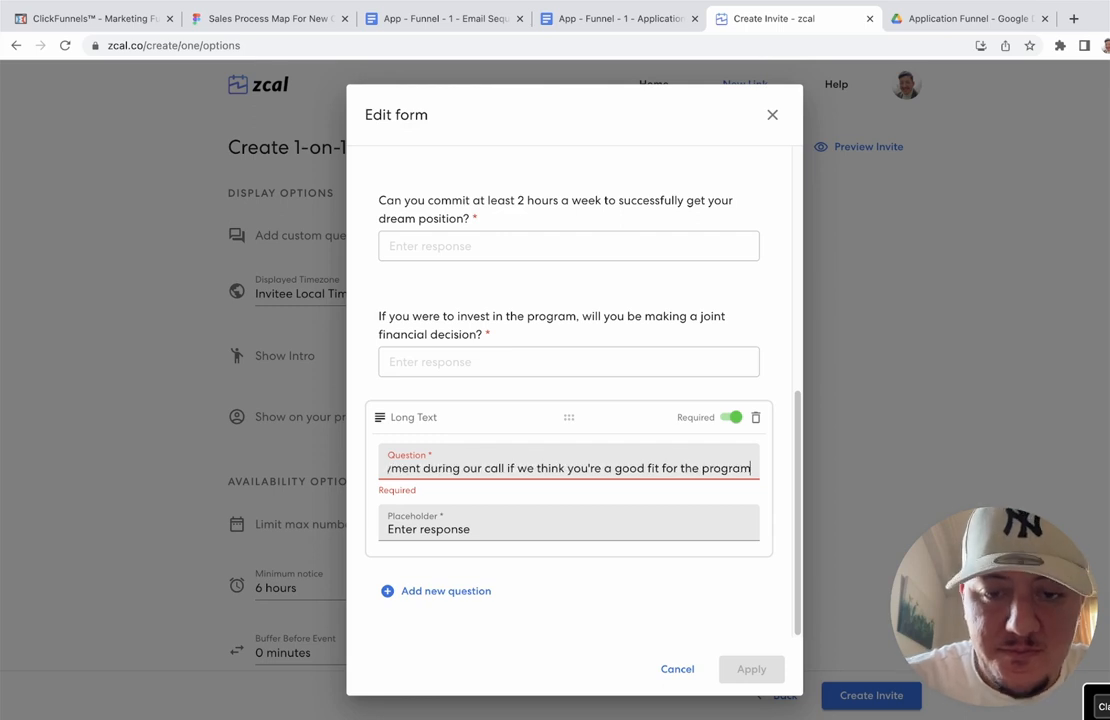
type("?")
left_click(503, 522)
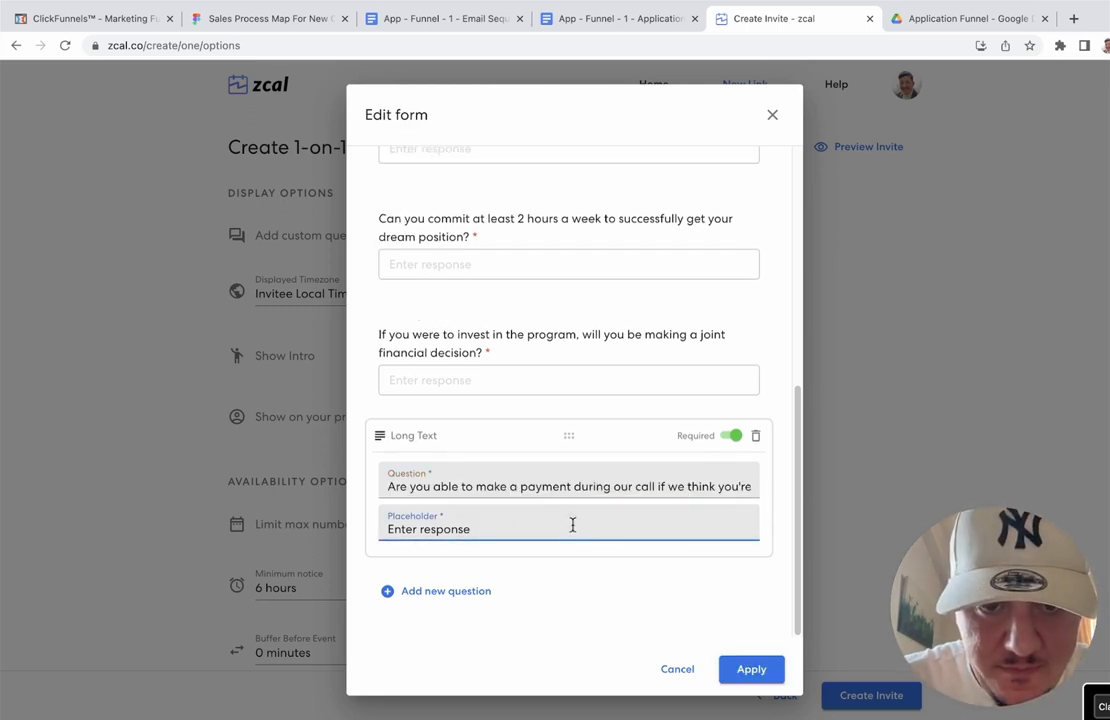
left_click(749, 669)
Step: Keep the invite's displayed timezone as the invitee's local timezone
scroll(480, 303, "down", 5)
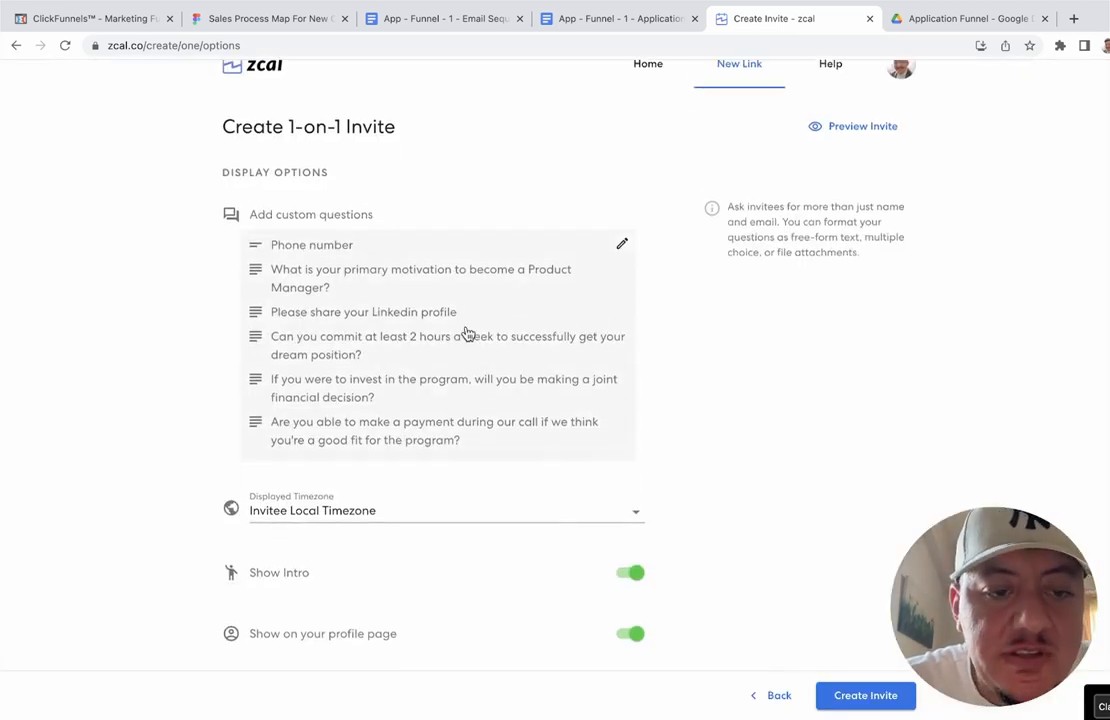
left_click(479, 307)
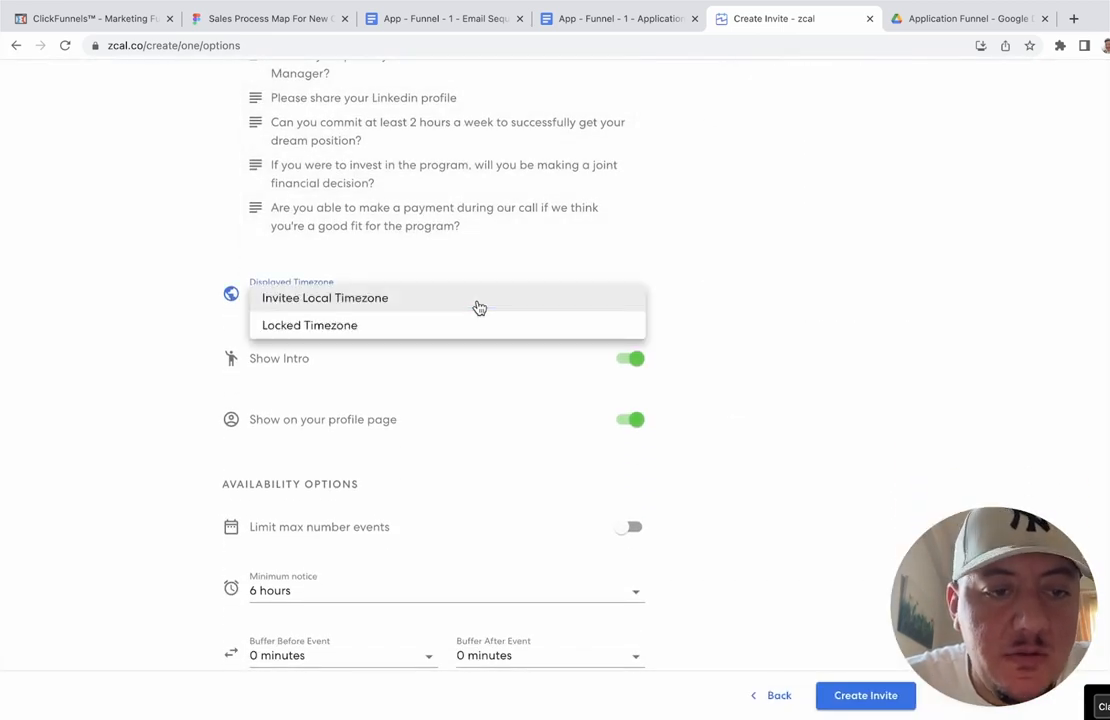
left_click(478, 306)
mouse_move(372, 304)
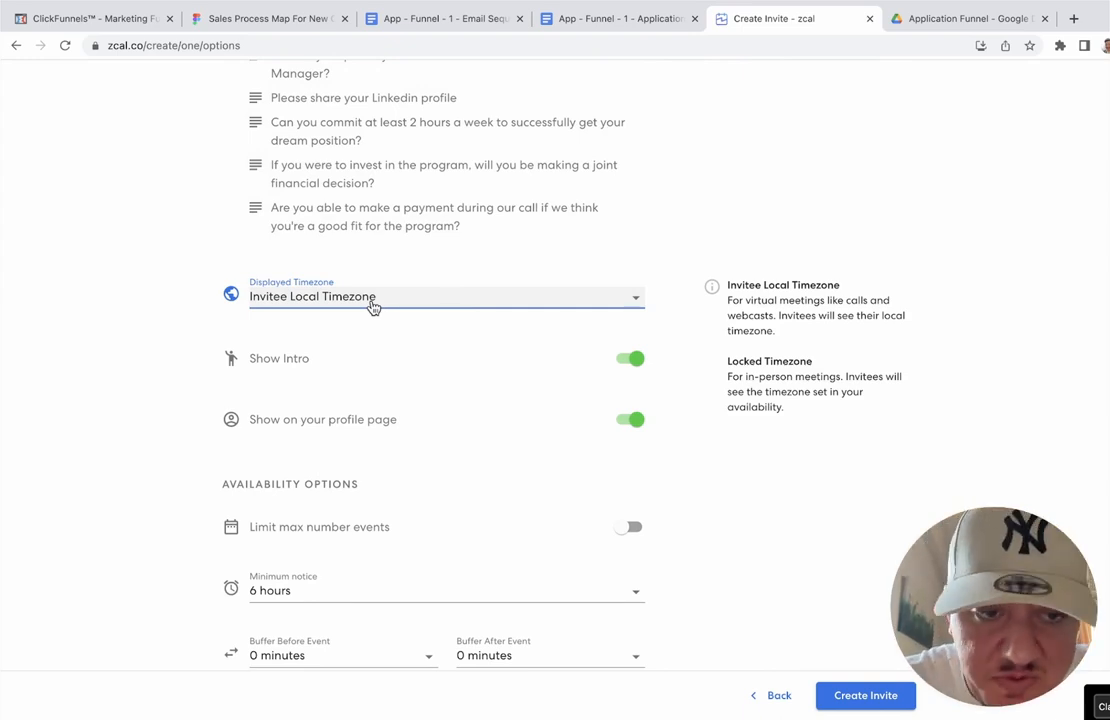
Step: Switch off Show Intro and Show on your profile page for this invite
scroll(372, 306, "down", 2)
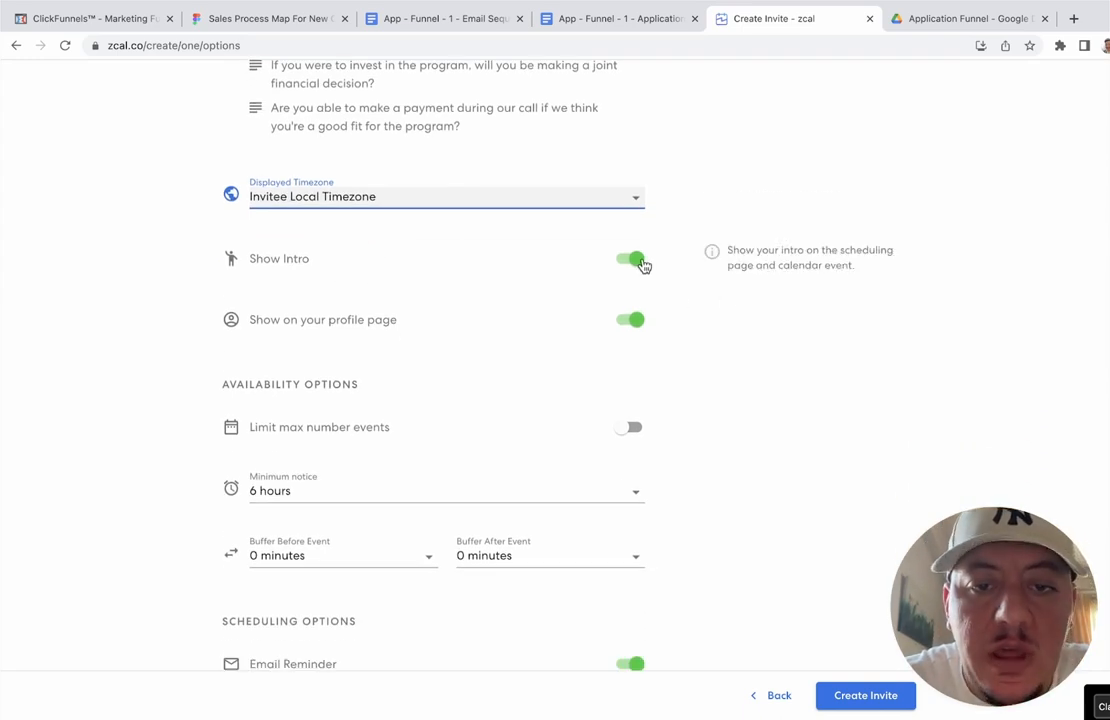
left_click(636, 260)
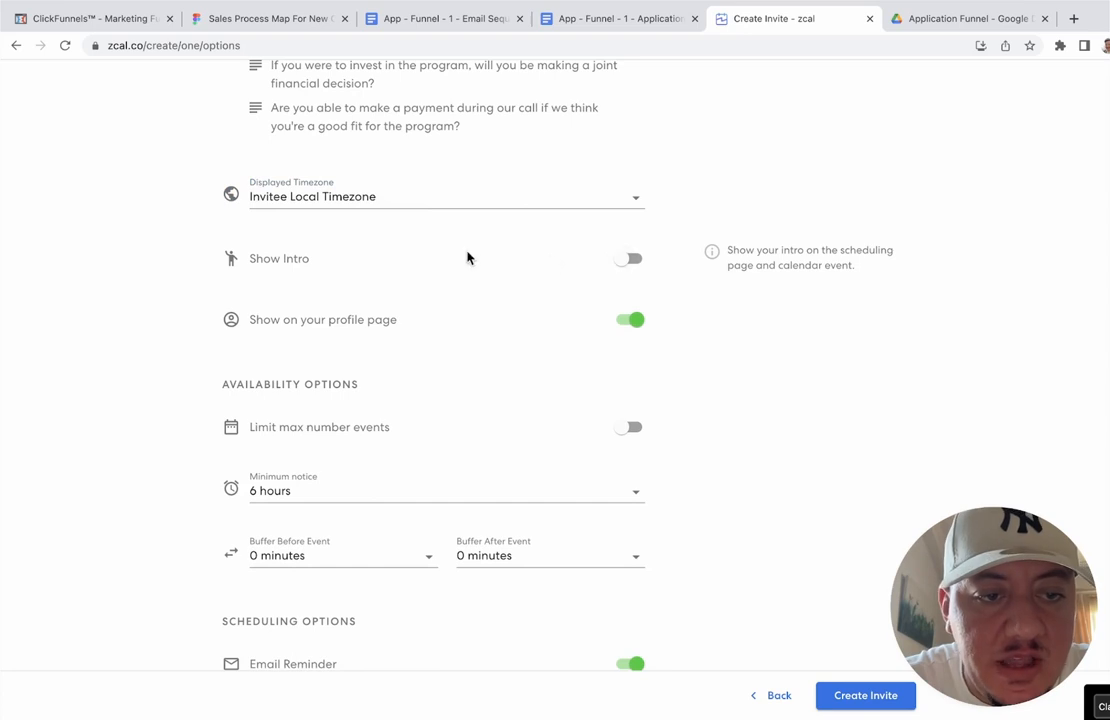
scroll(466, 258, "down", 3)
mouse_move(642, 208)
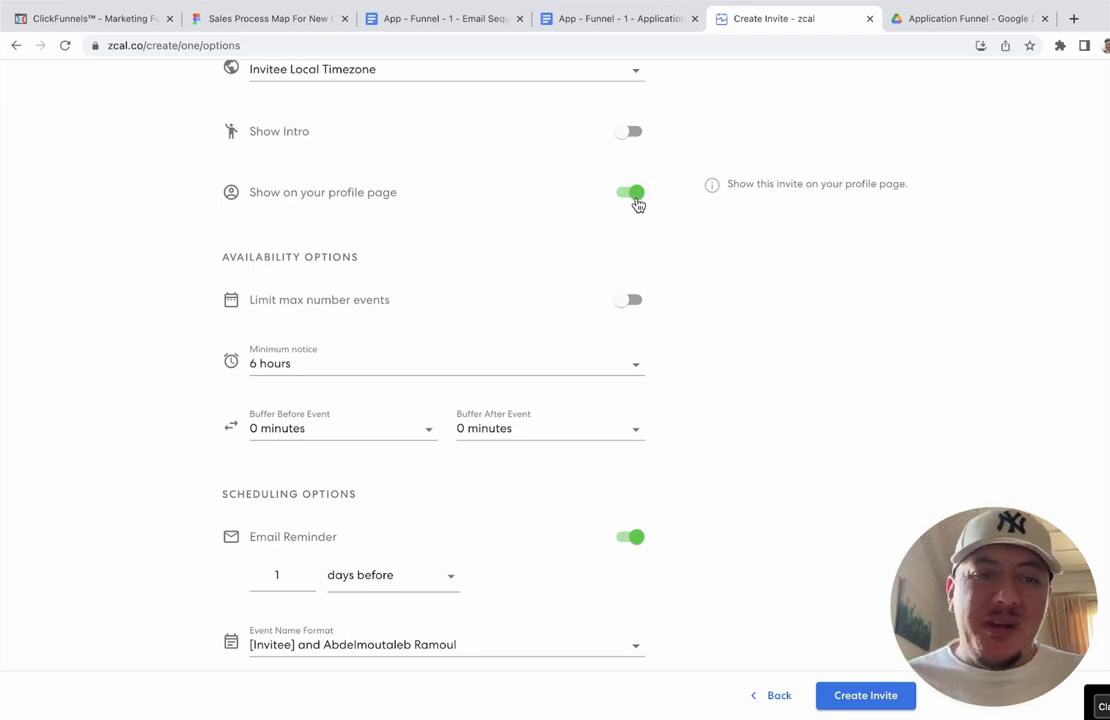
left_click(633, 193)
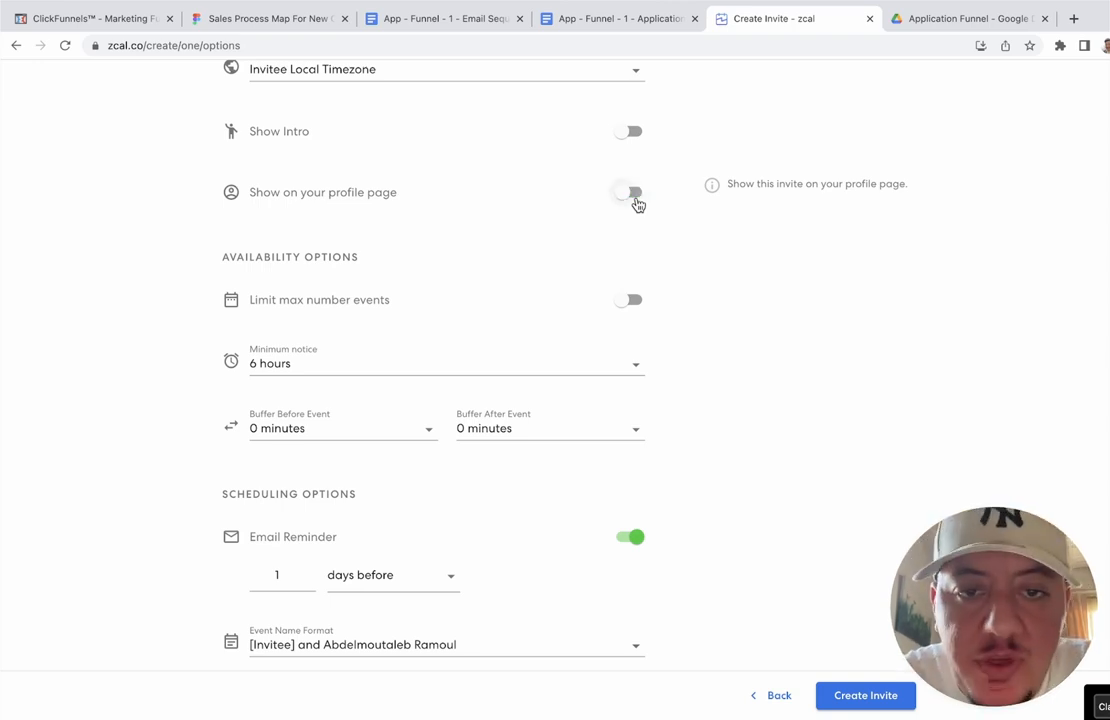
scroll(566, 219, "down", 1)
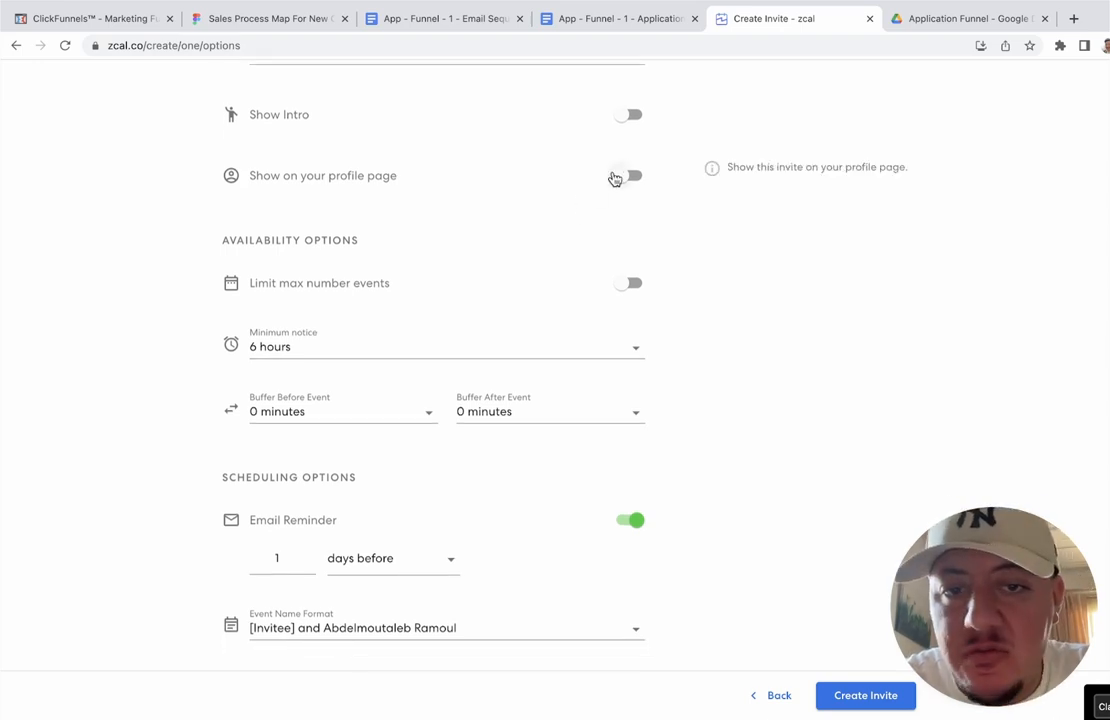
scroll(553, 193, "down", 2)
scroll(551, 195, "down", 2)
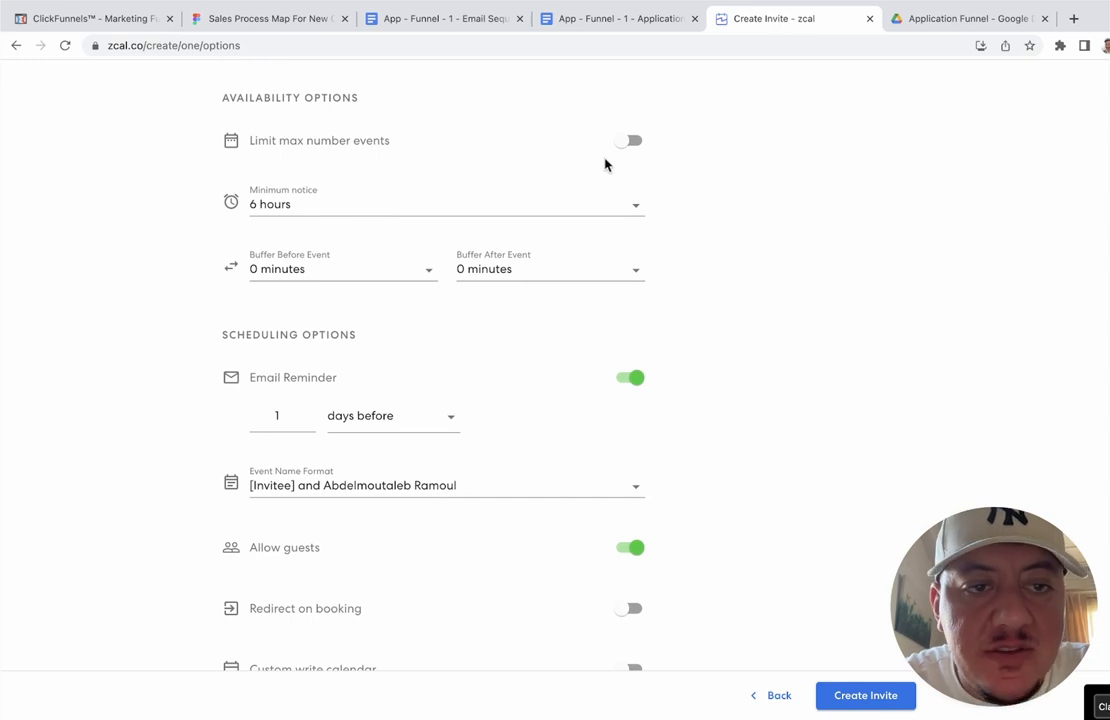
scroll(535, 178, "down", 1)
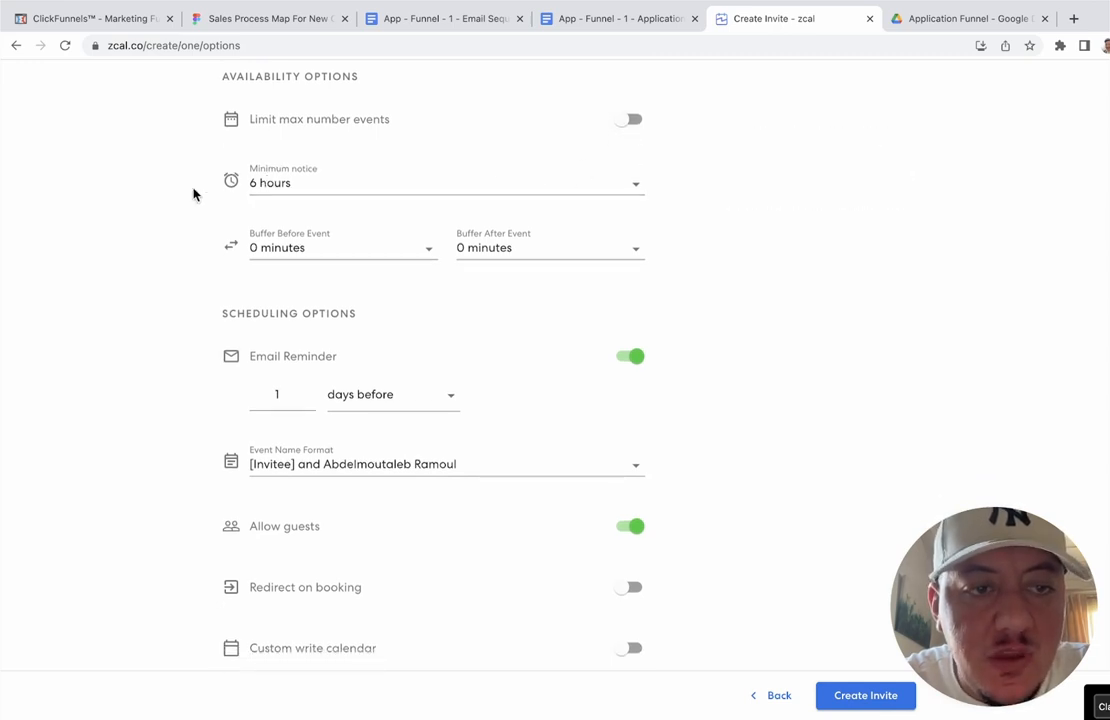
mouse_move(322, 171)
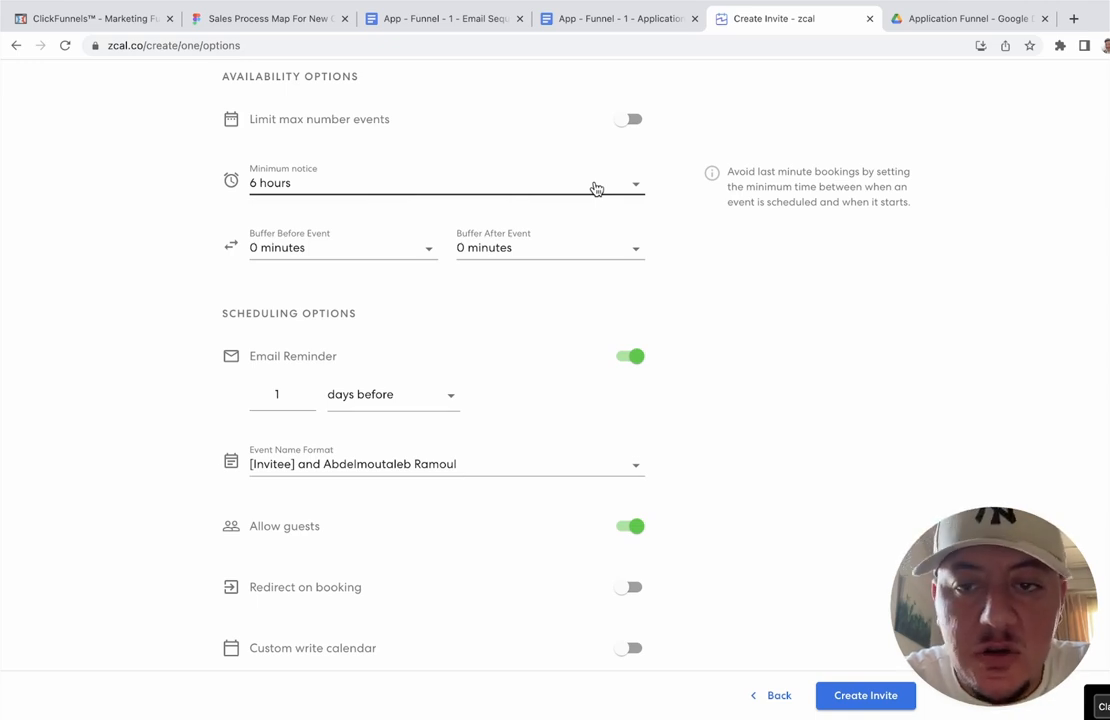
Step: Set the invite's minimum notice to 2 days
left_click(290, 182)
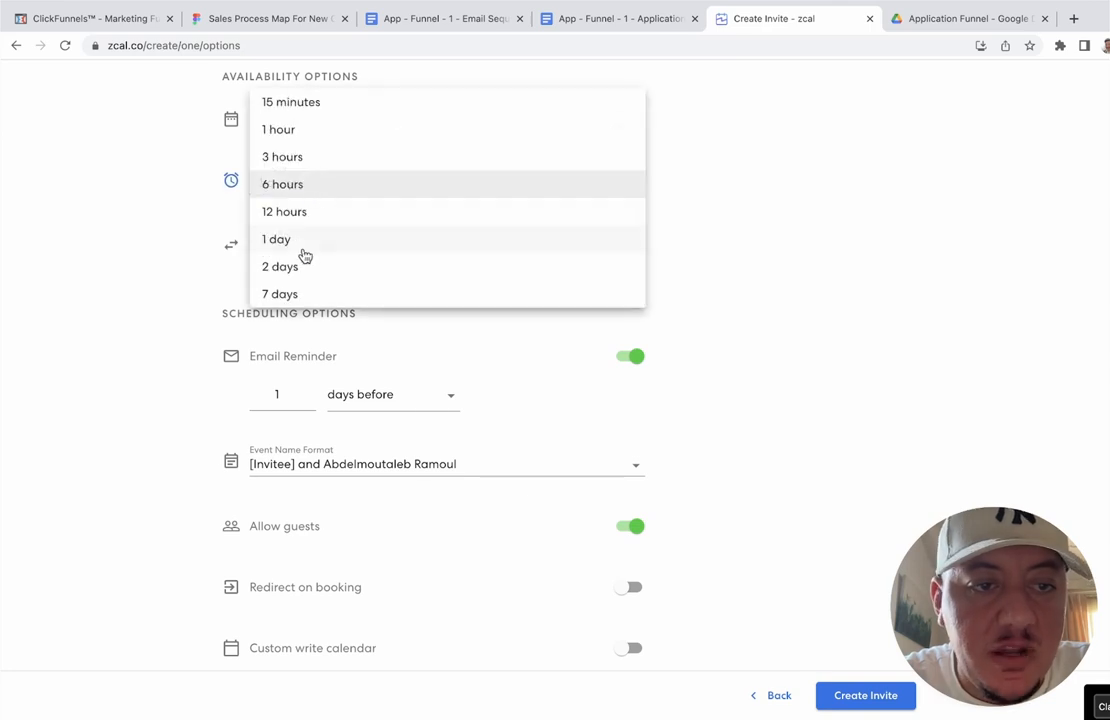
left_click(292, 266)
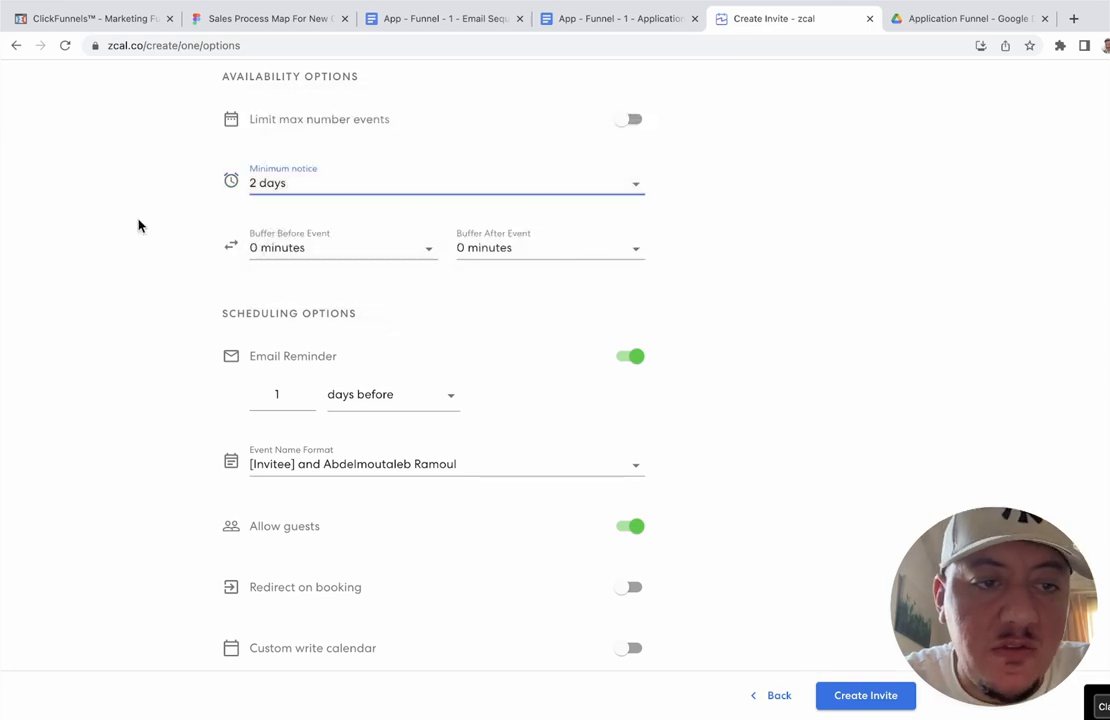
scroll(138, 225, "up", 6)
scroll(138, 225, "down", 4)
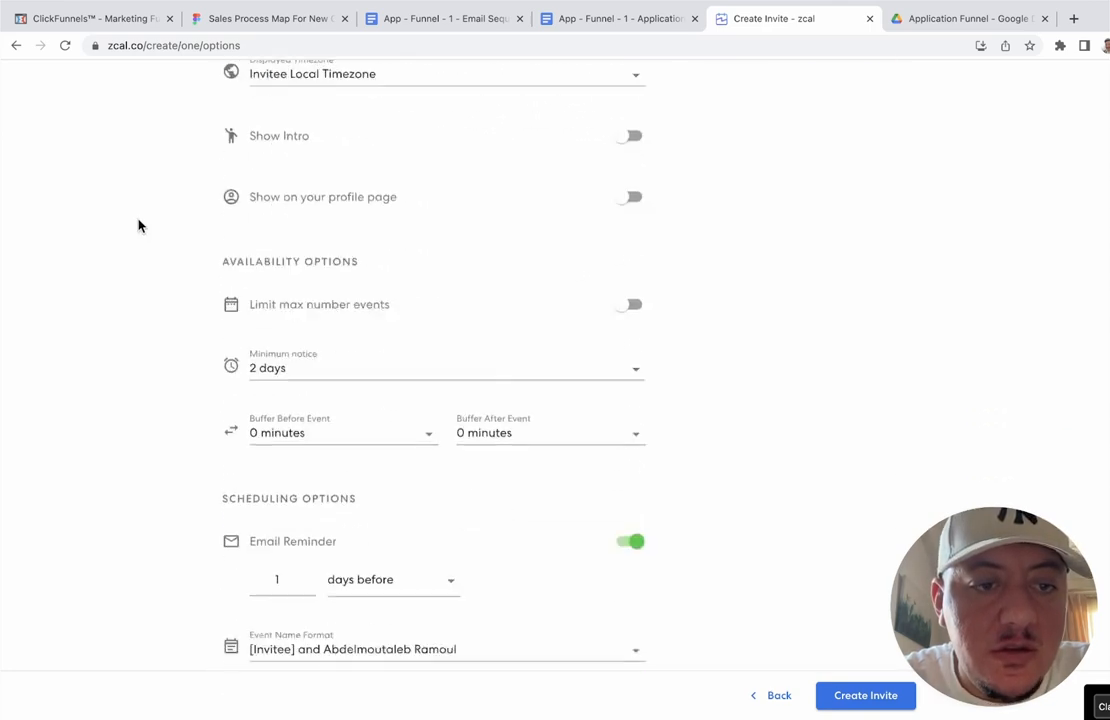
scroll(138, 225, "down", 3)
scroll(285, 248, "down", 1)
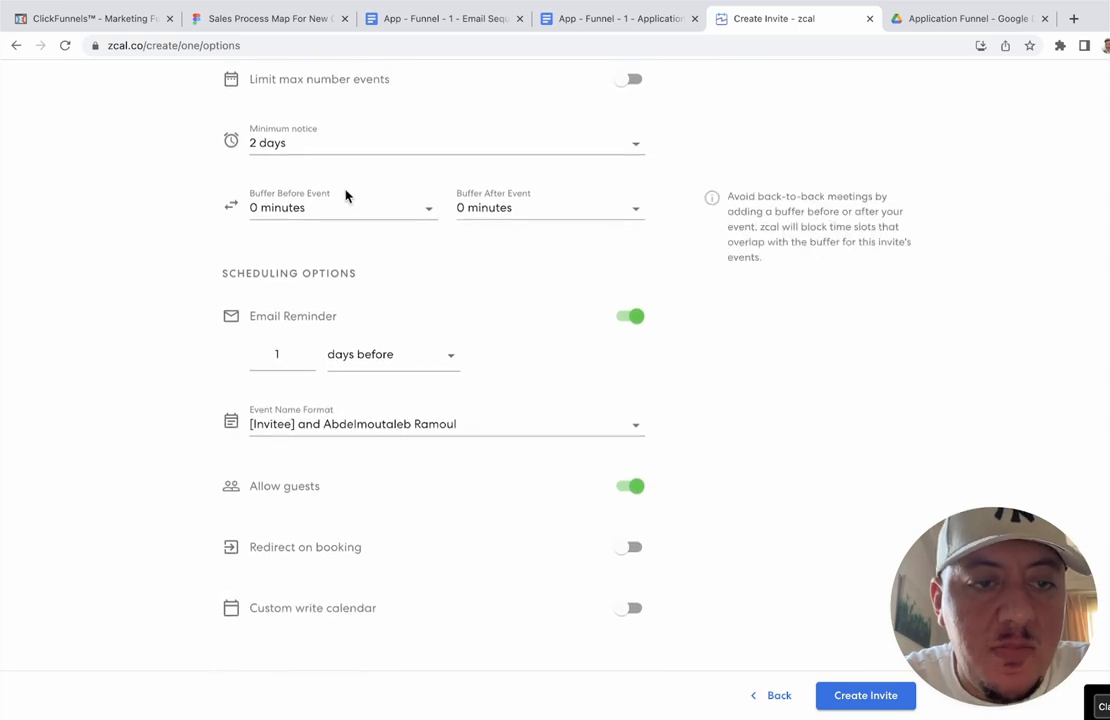
Step: Add 15-minute buffers before and after each event
left_click(375, 208)
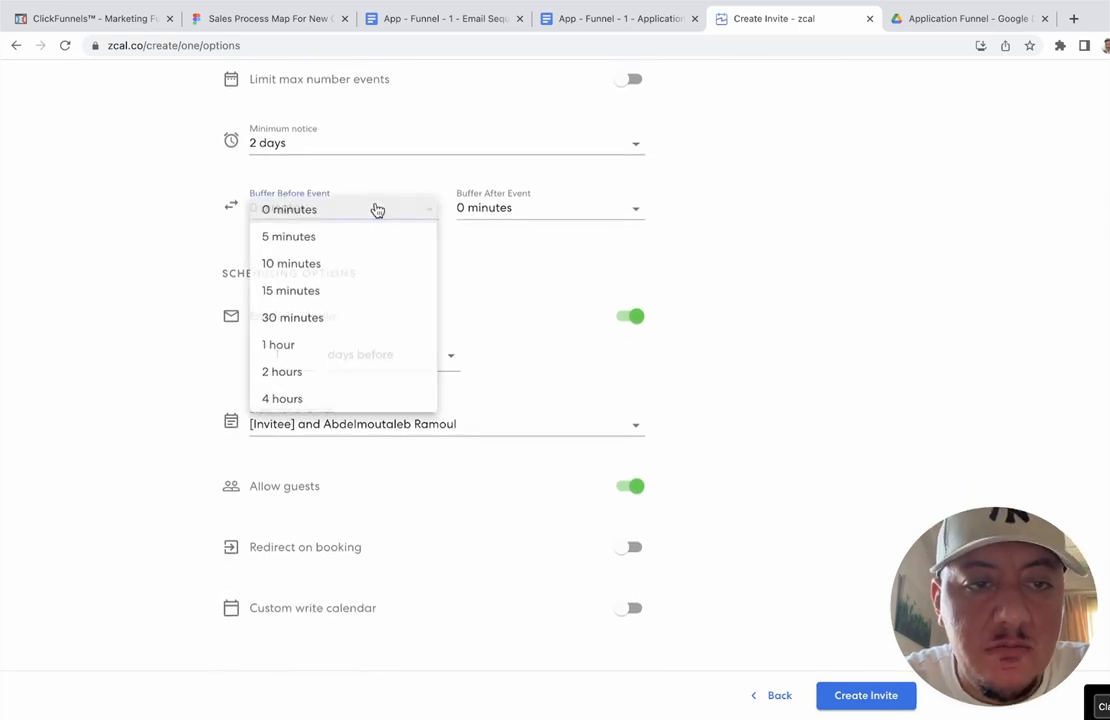
left_click(330, 292)
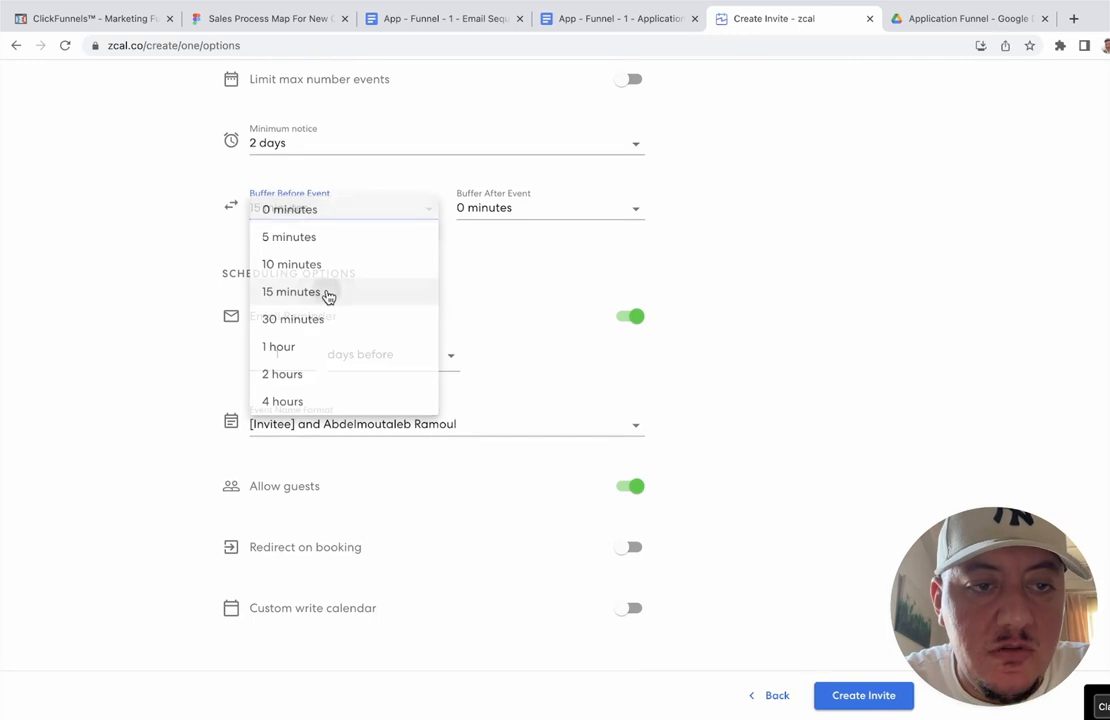
left_click(481, 211)
left_click(491, 292)
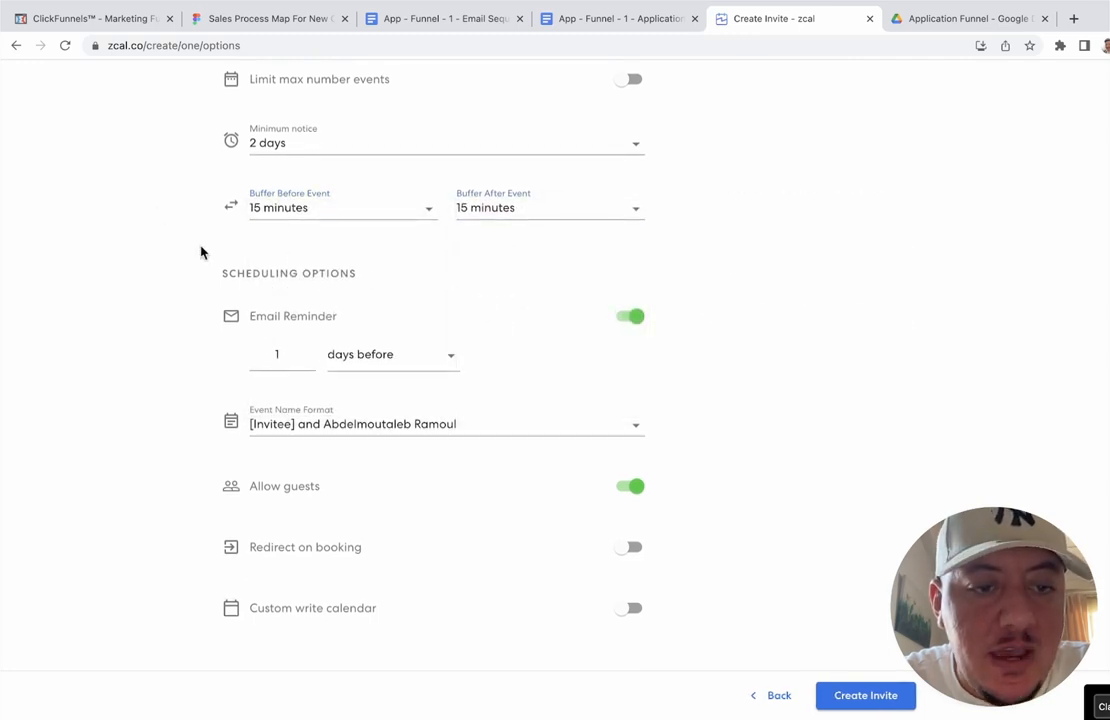
Step: Change the email reminder to hours before, so it goes out 1 hour ahead
left_click(372, 365)
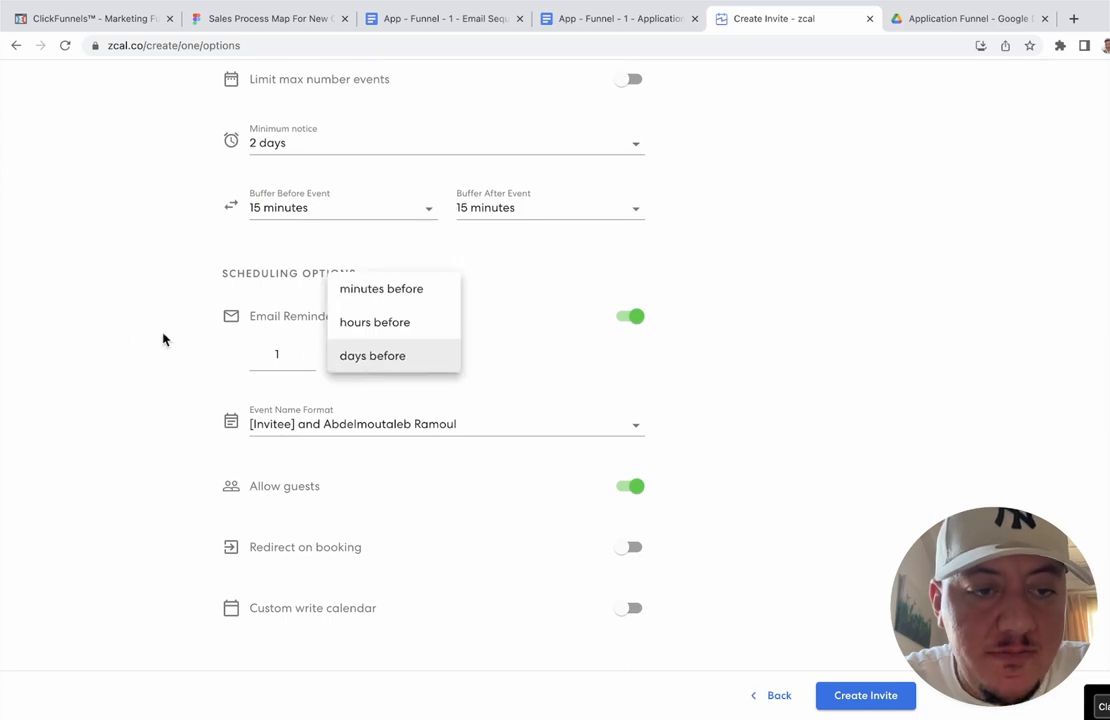
left_click(121, 331)
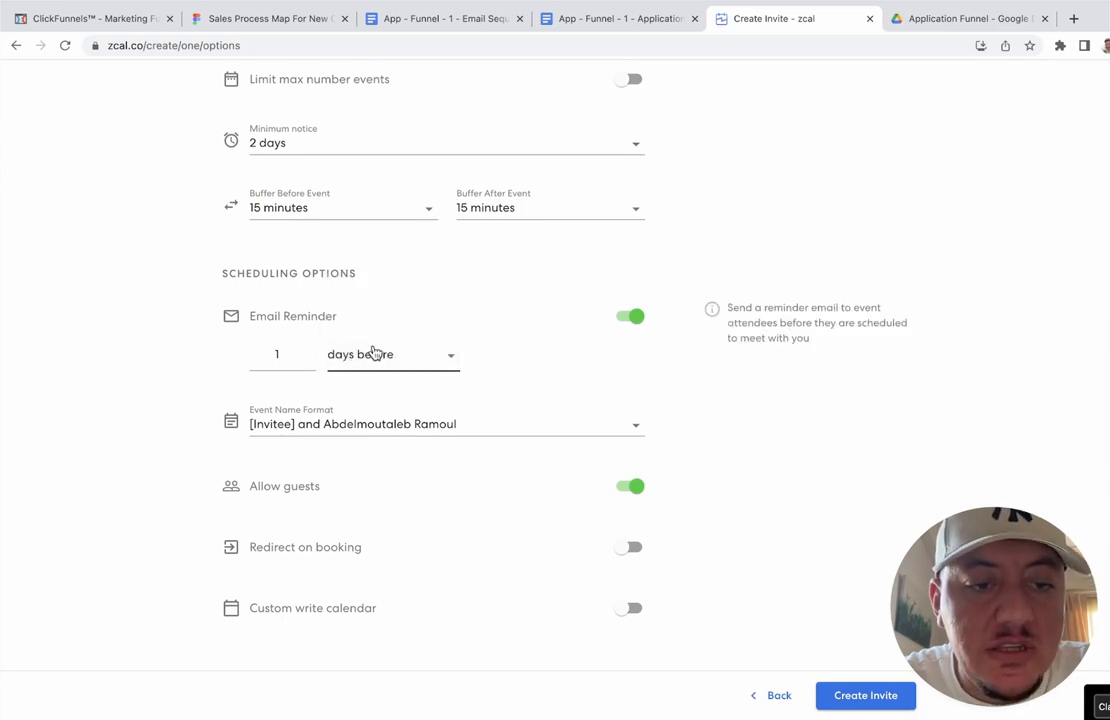
left_click(374, 354)
left_click(379, 329)
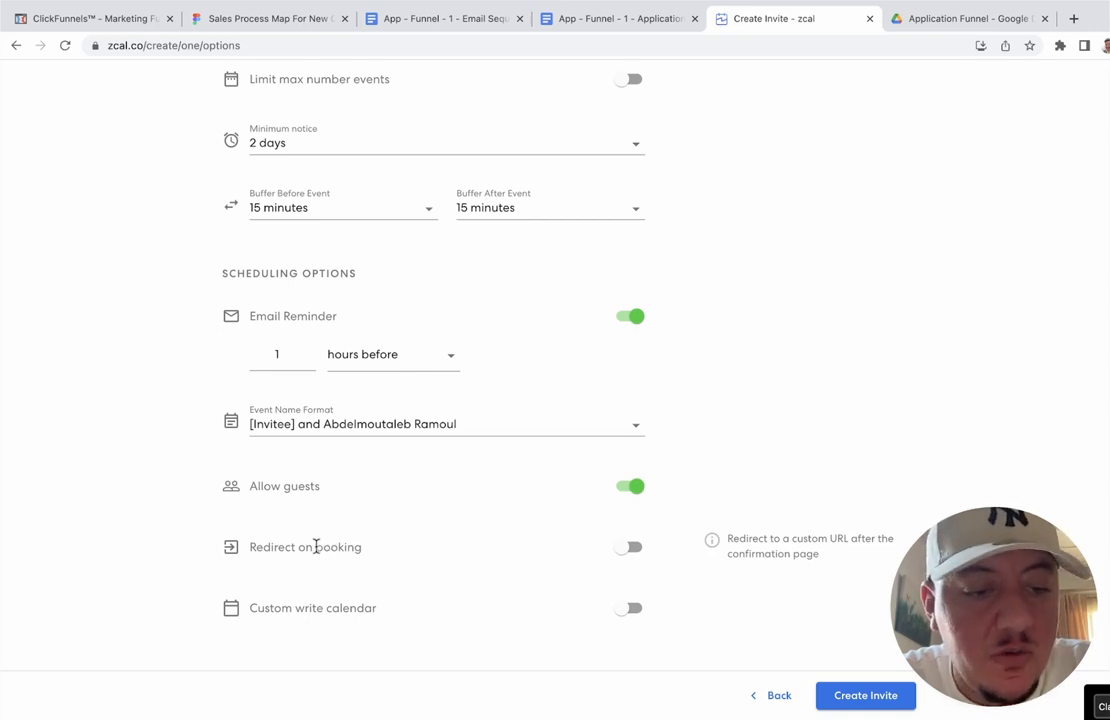
Step: Turn on Redirect on booking using the ClickFunnels Instructions page URL (instructions2siuyxc3)
left_click(636, 548)
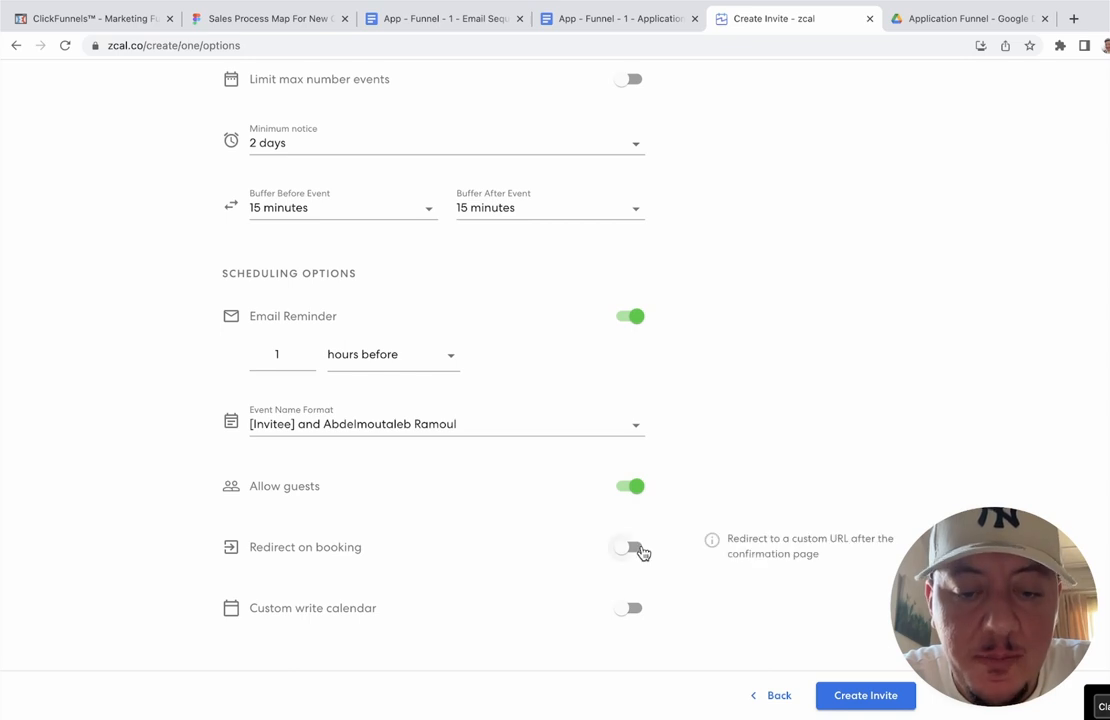
scroll(377, 487, "down", 1)
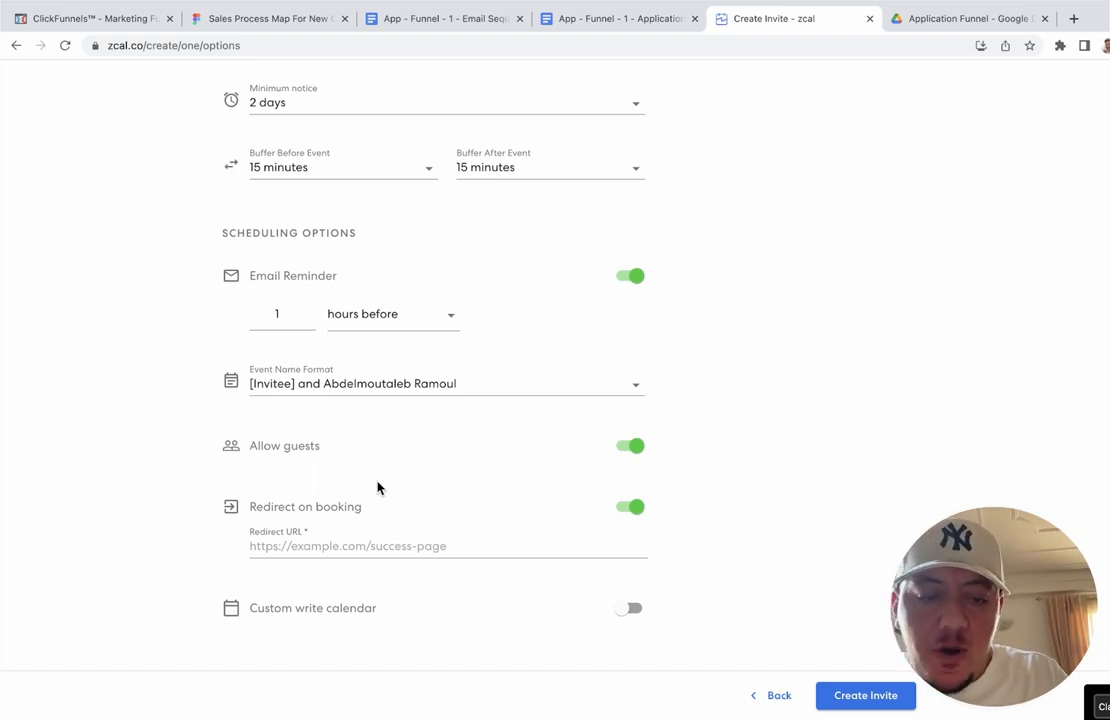
left_click(355, 545)
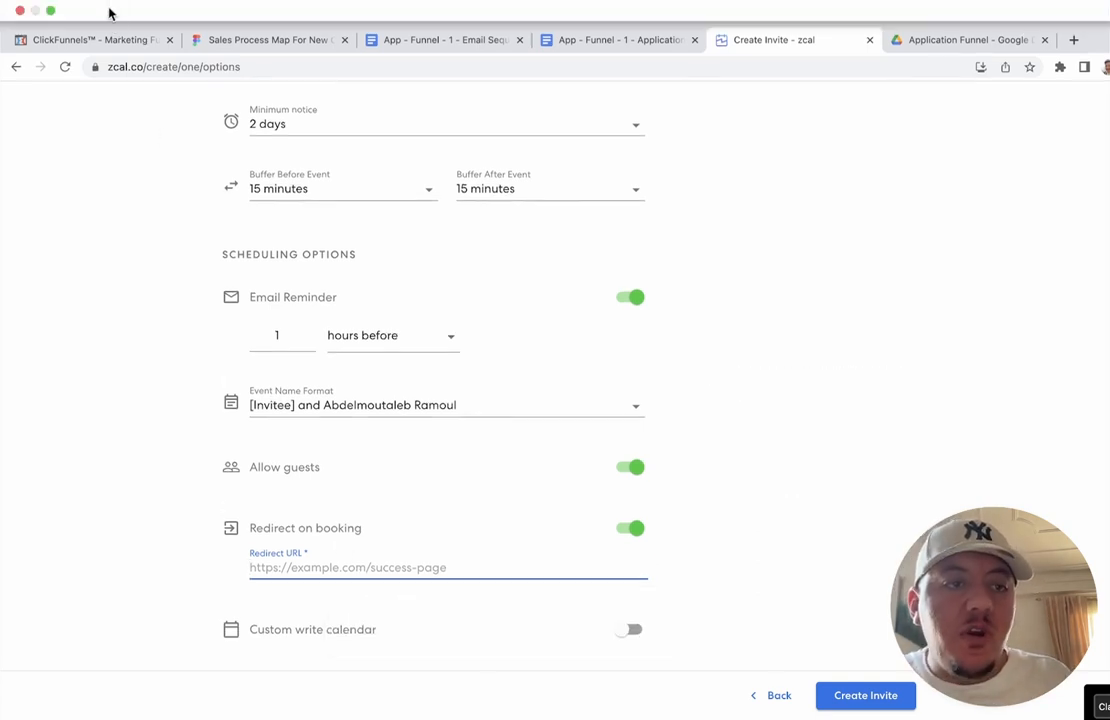
left_click(98, 18)
left_click(208, 340)
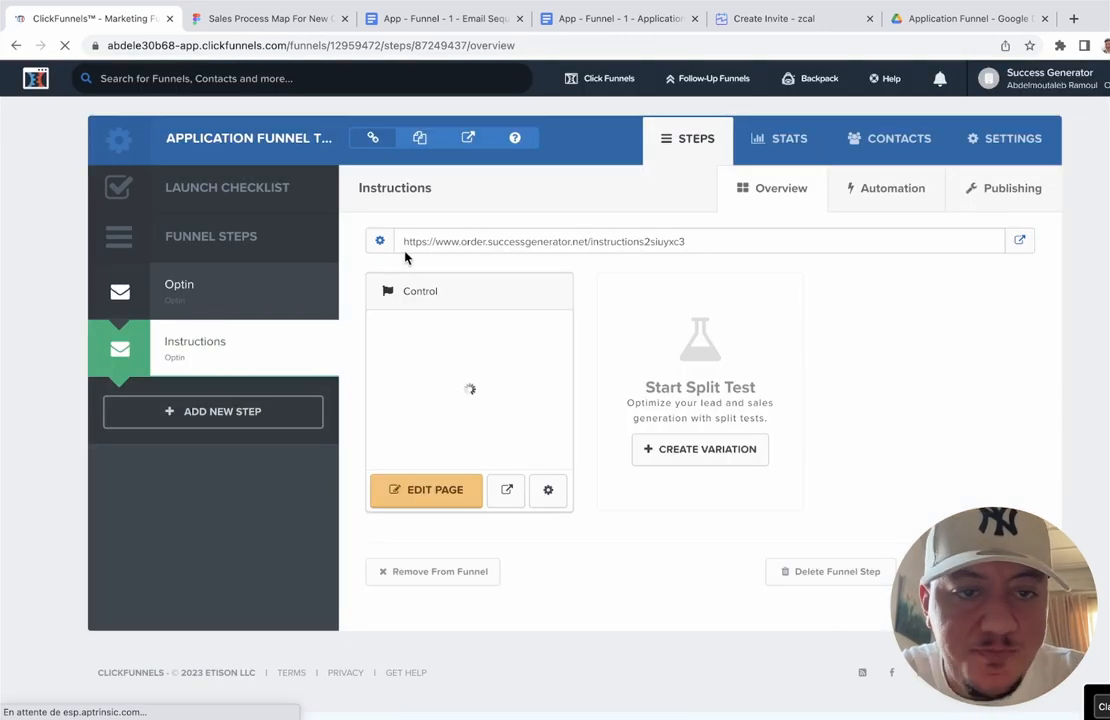
left_click_drag(690, 243, 408, 240)
key("ctrl+c")
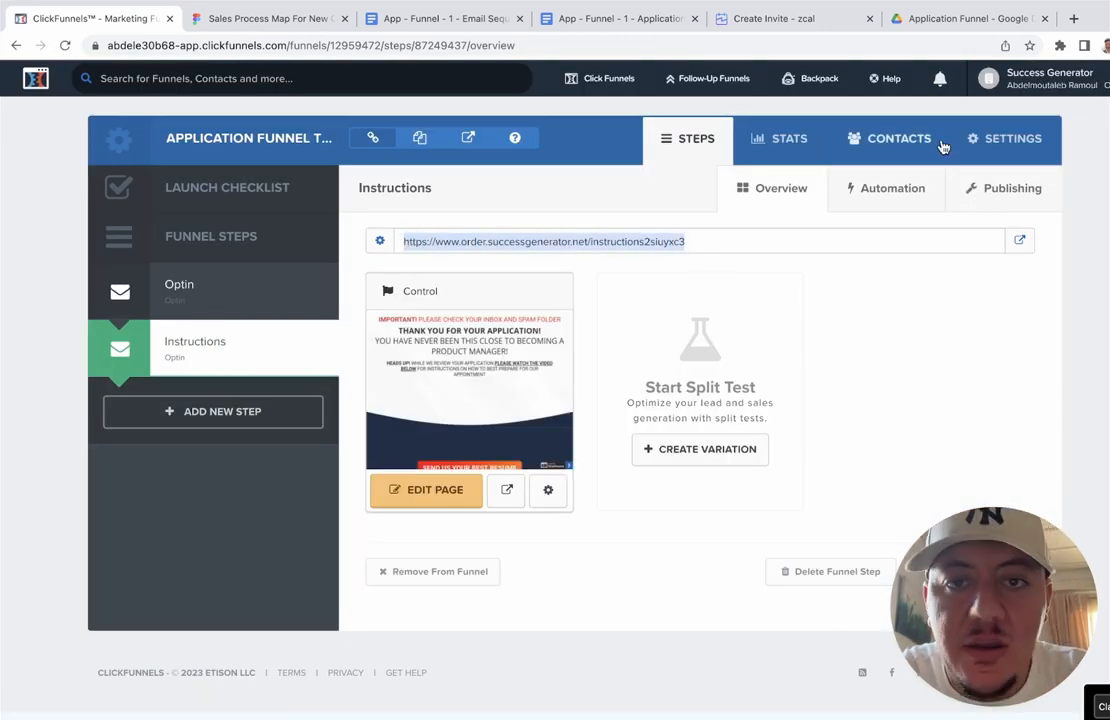
left_click(808, 19)
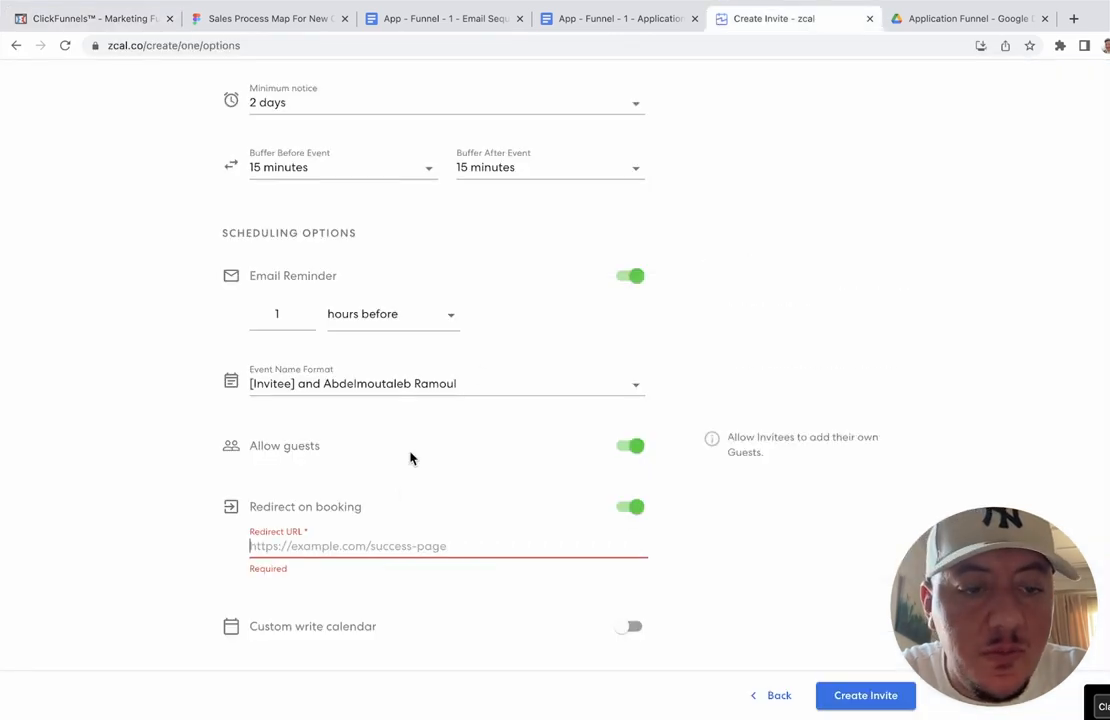
key("ctrl+v")
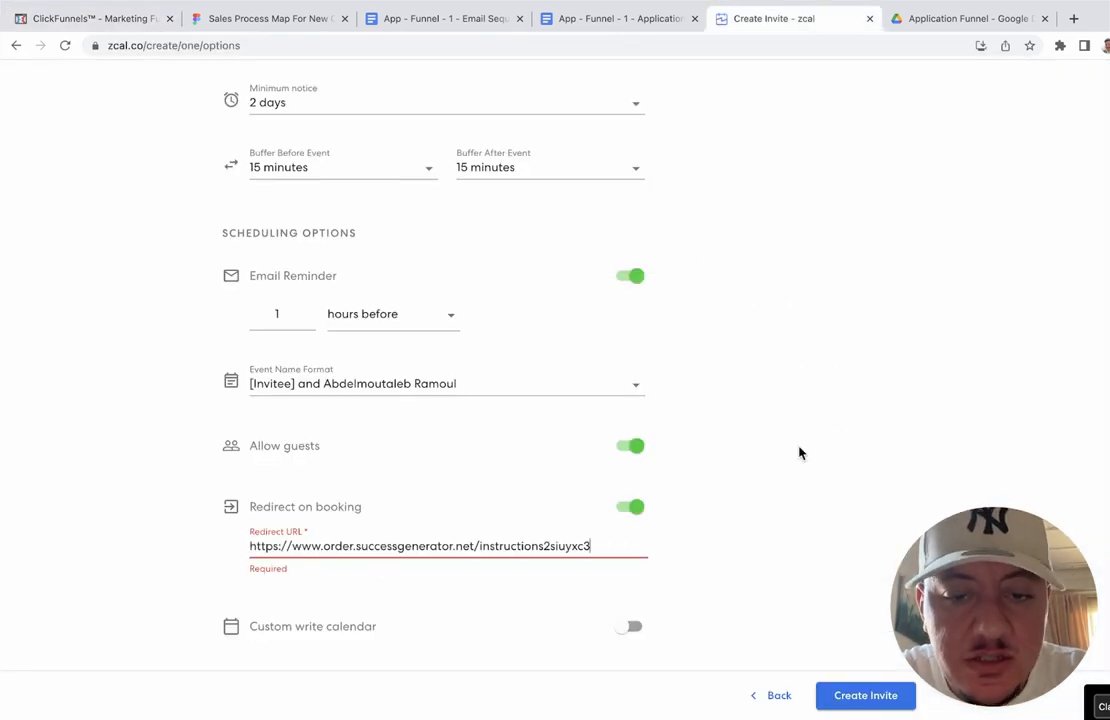
left_click(798, 453)
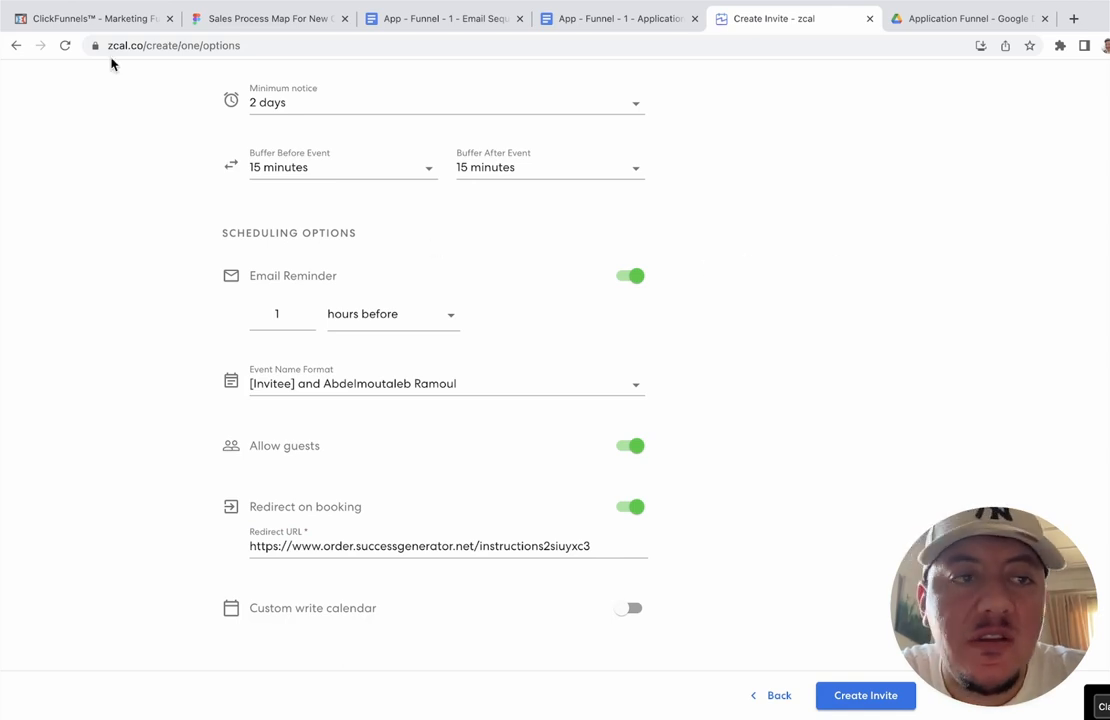
Step: Double-check the Instructions URL in ClickFunnels and review the remaining invite options
left_click(84, 18)
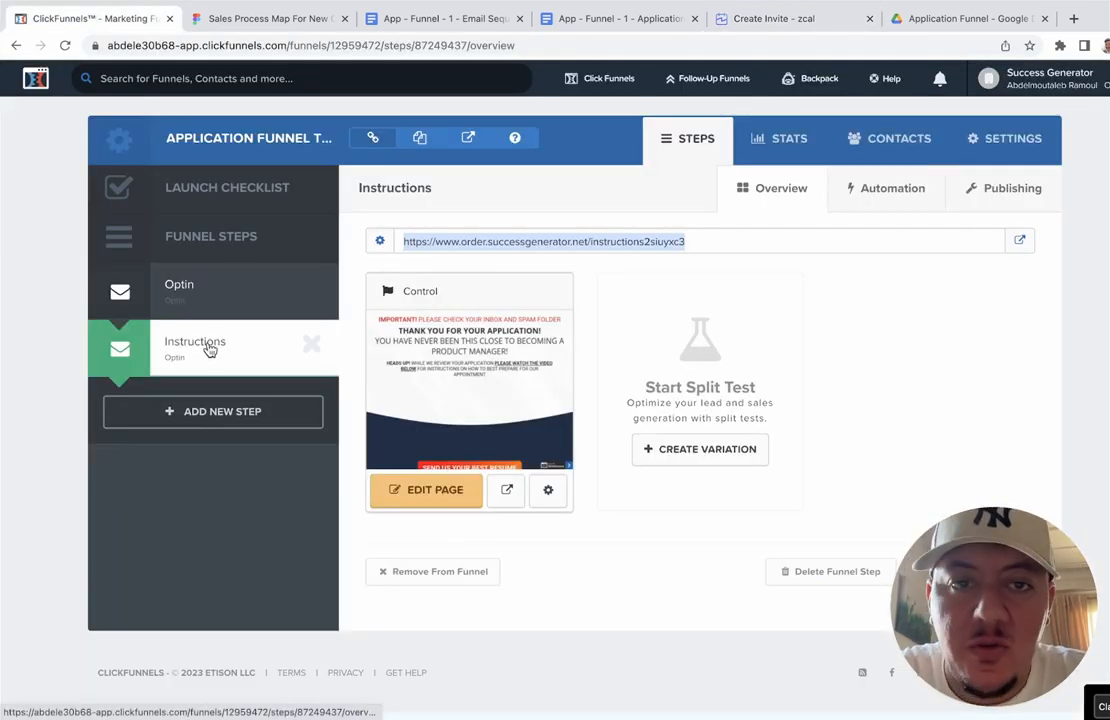
left_click(720, 20)
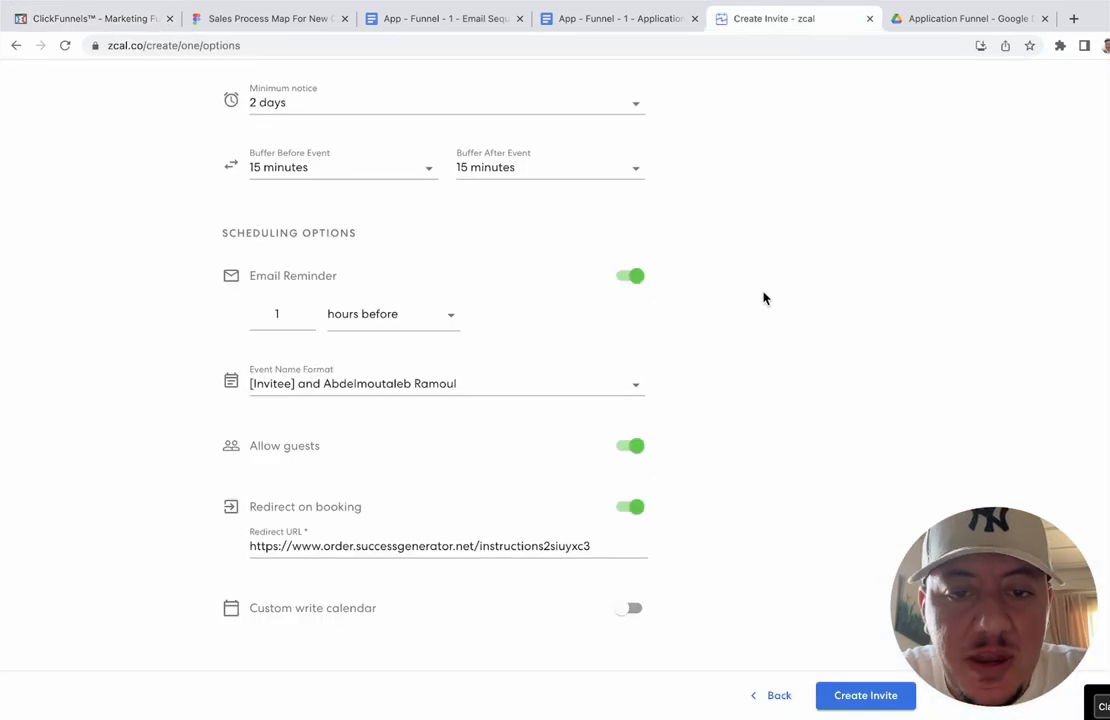
scroll(759, 316, "up", 5)
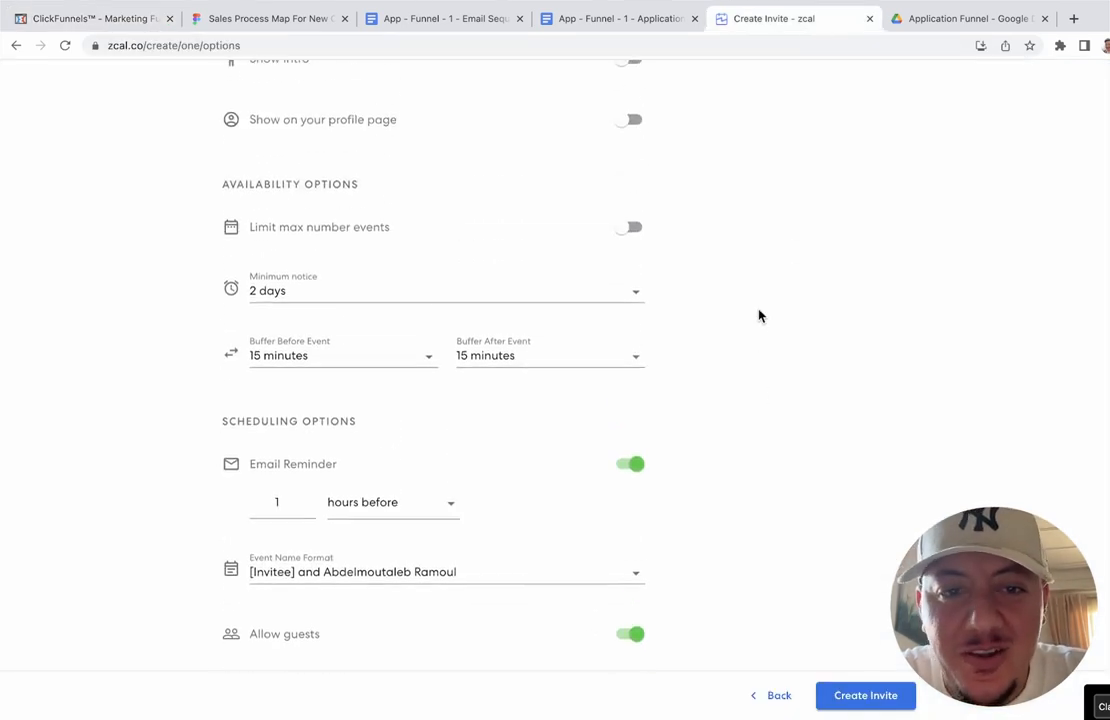
scroll(759, 316, "down", 3)
scroll(759, 316, "up", 10)
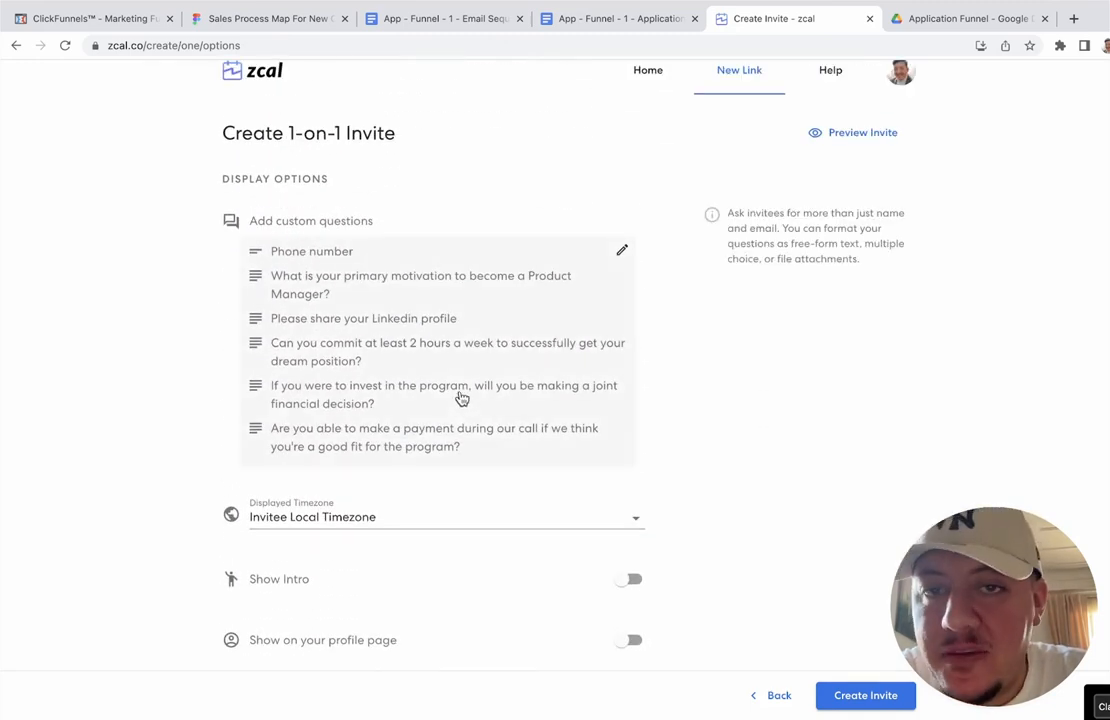
scroll(460, 398, "down", 4)
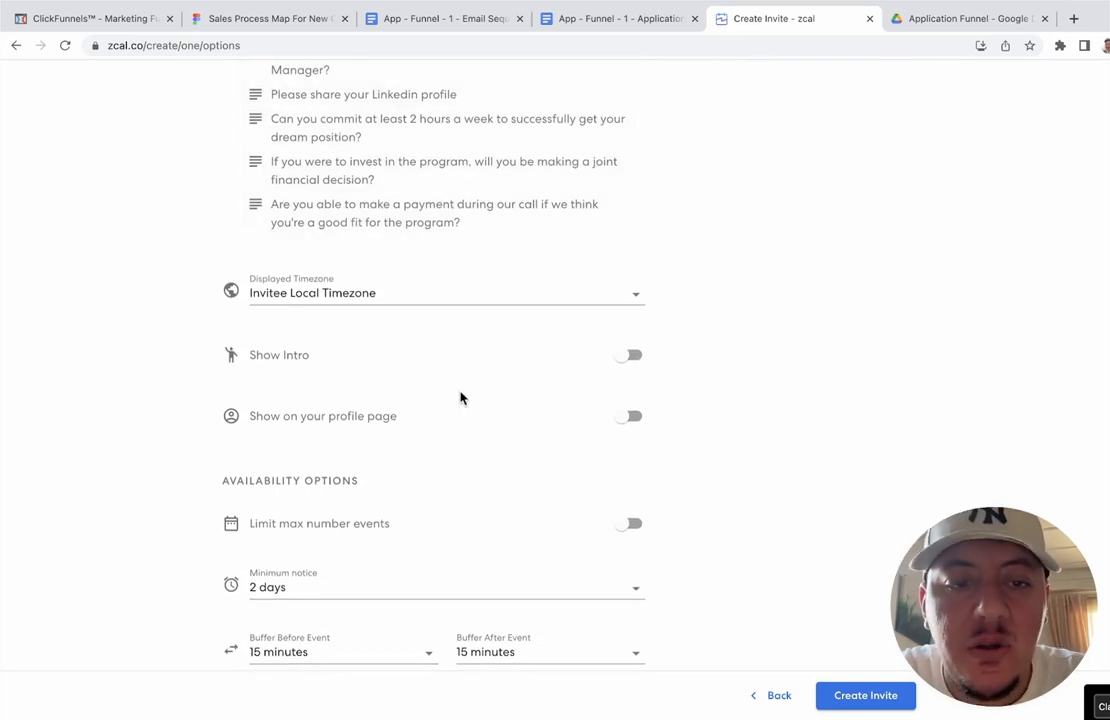
scroll(460, 398, "up", 1)
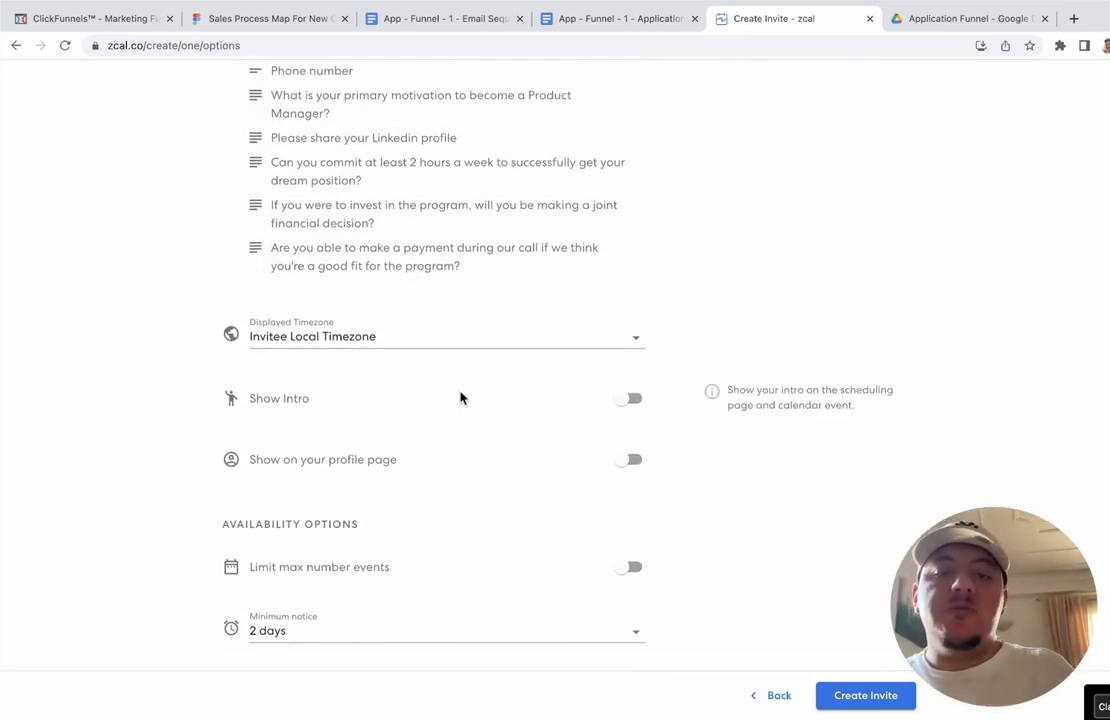
scroll(460, 398, "down", 7)
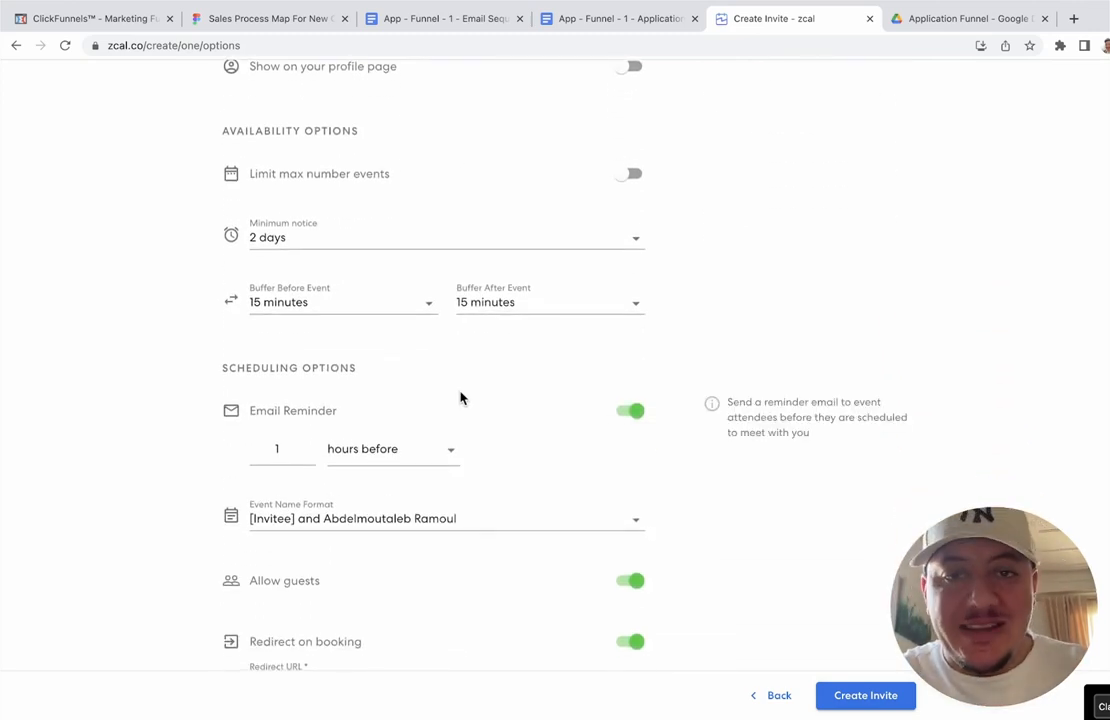
scroll(460, 398, "down", 3)
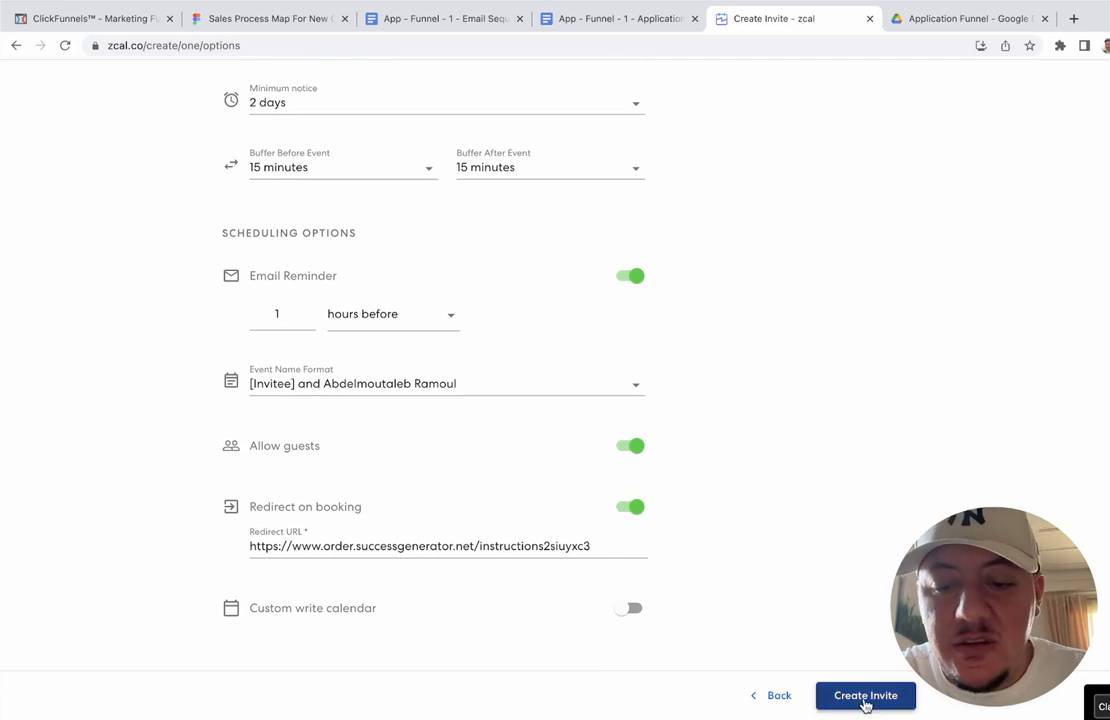
scroll(882, 580, "up", 7)
scroll(882, 580, "down", 2)
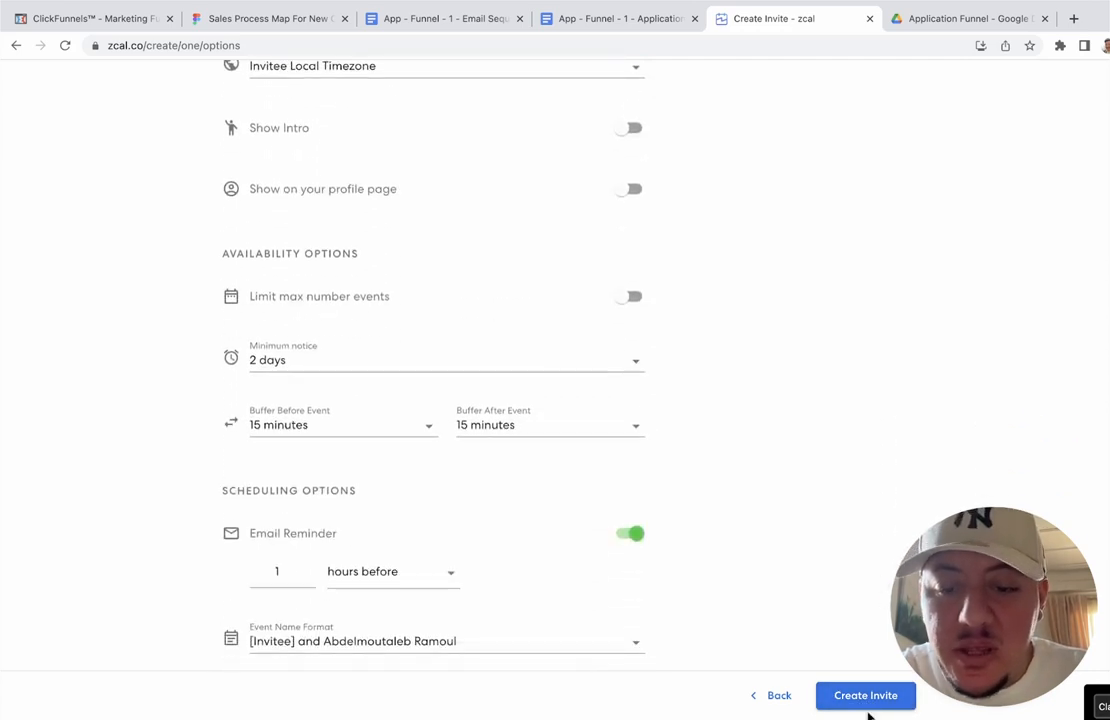
Step: Create the invite, copy its zcal.co/abdelsg/applicationtest link, and open the ClickFunnels Optin step
left_click(865, 697)
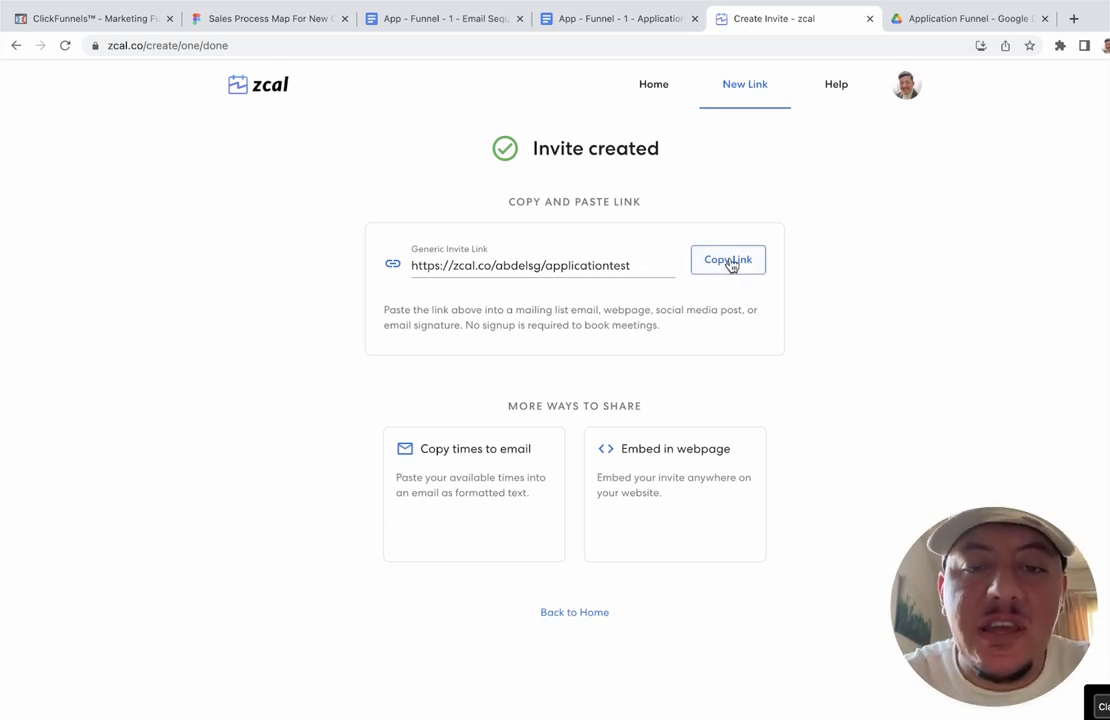
left_click(729, 262)
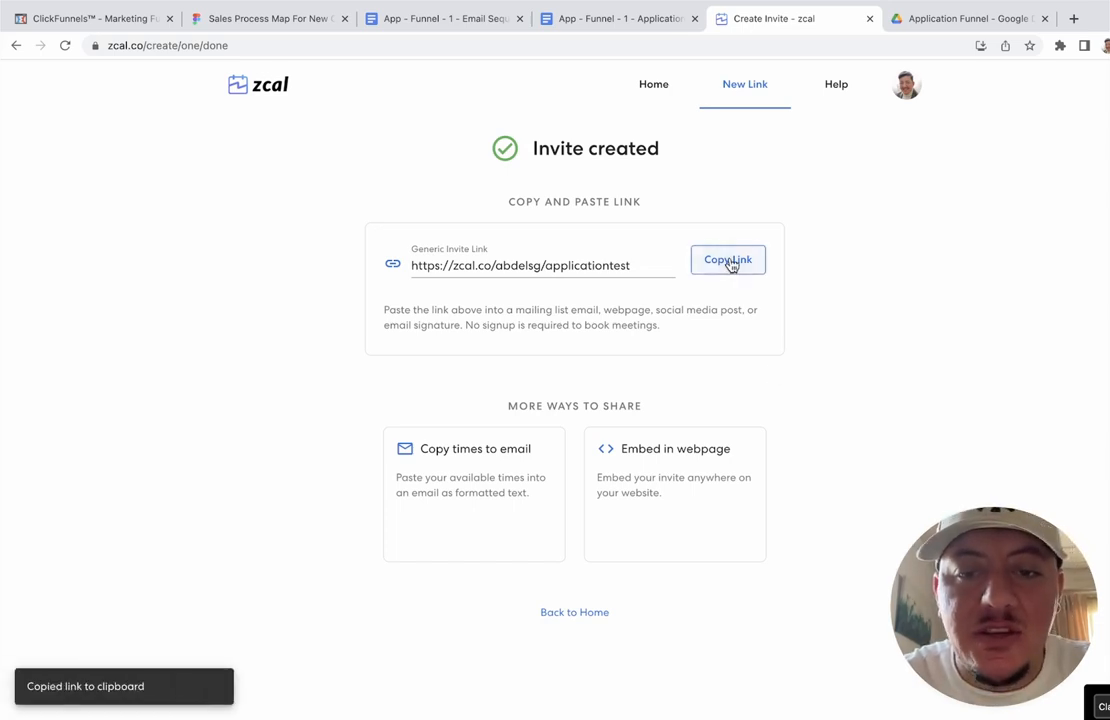
left_click(135, 25)
left_click(206, 297)
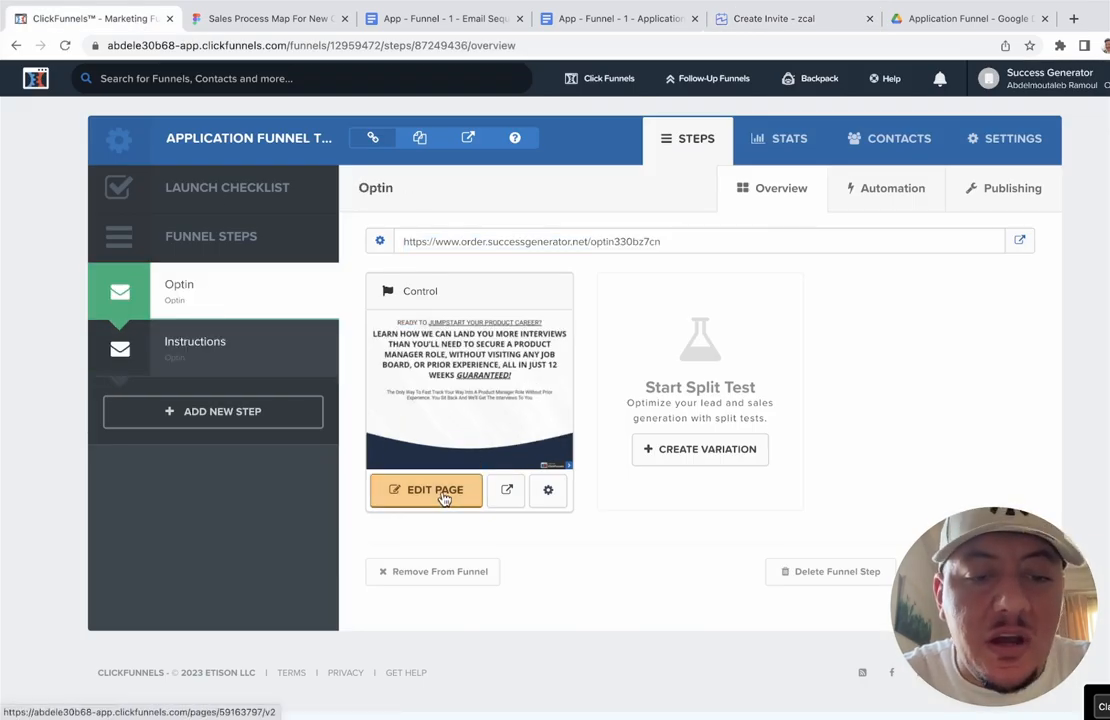
Step: Open the Optin page in the editor and display its 'Step #1 Enter your details below' pop-up
left_click(444, 496)
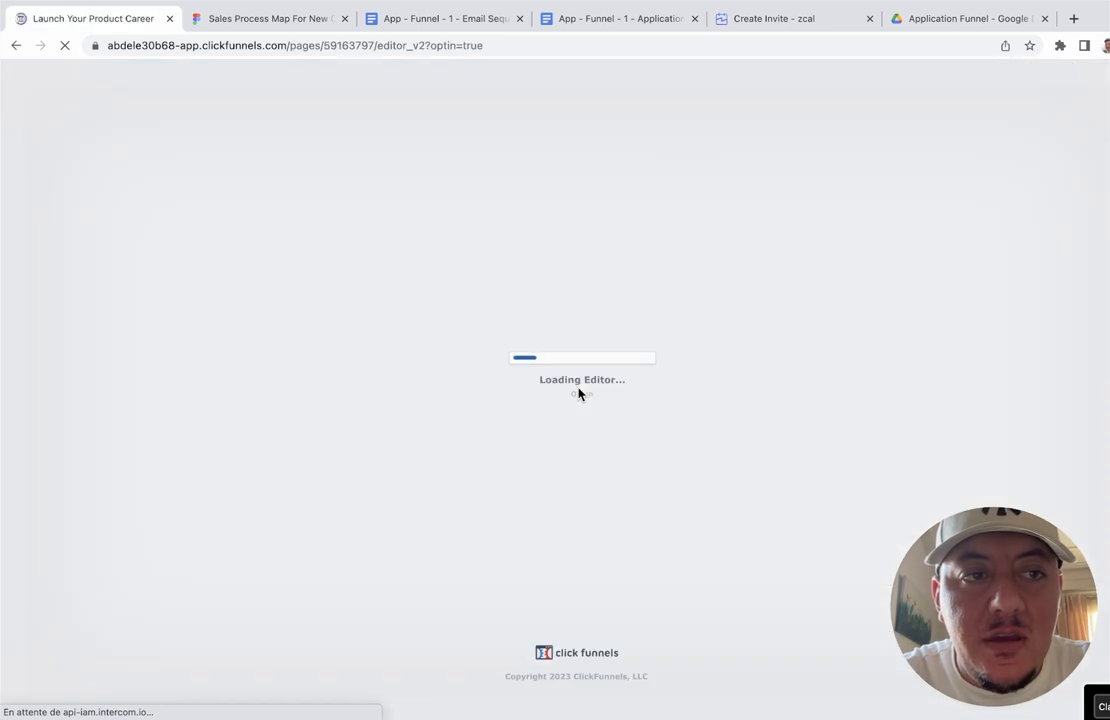
scroll(580, 358, "down", 5)
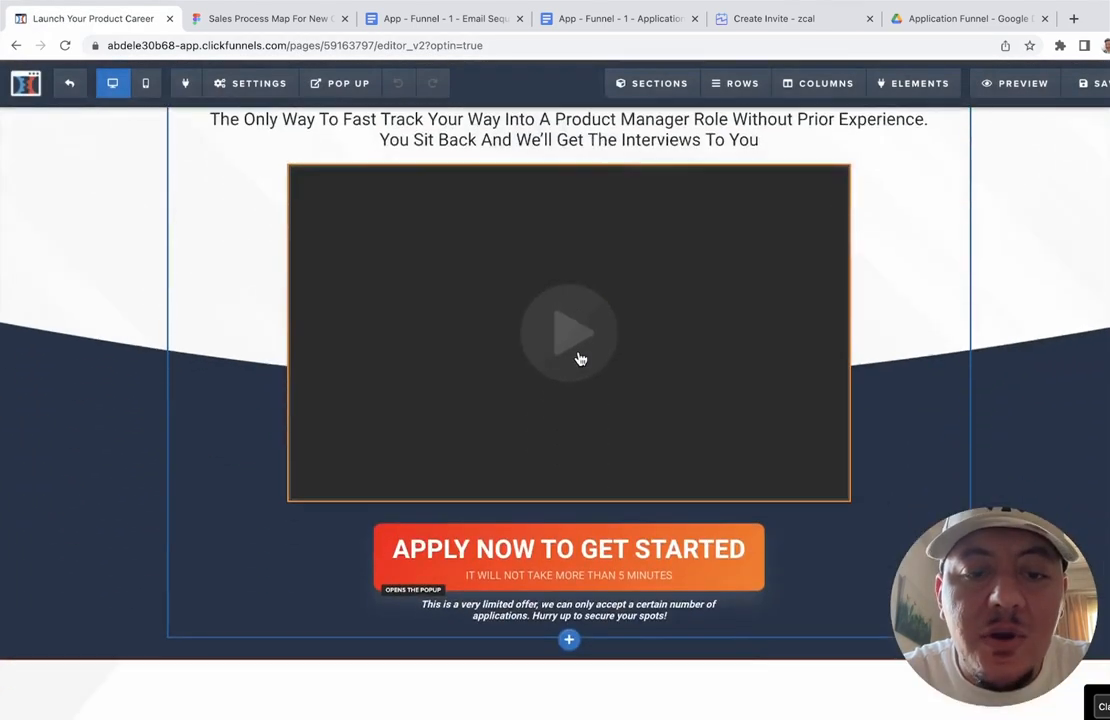
left_click(597, 504)
left_click(420, 373)
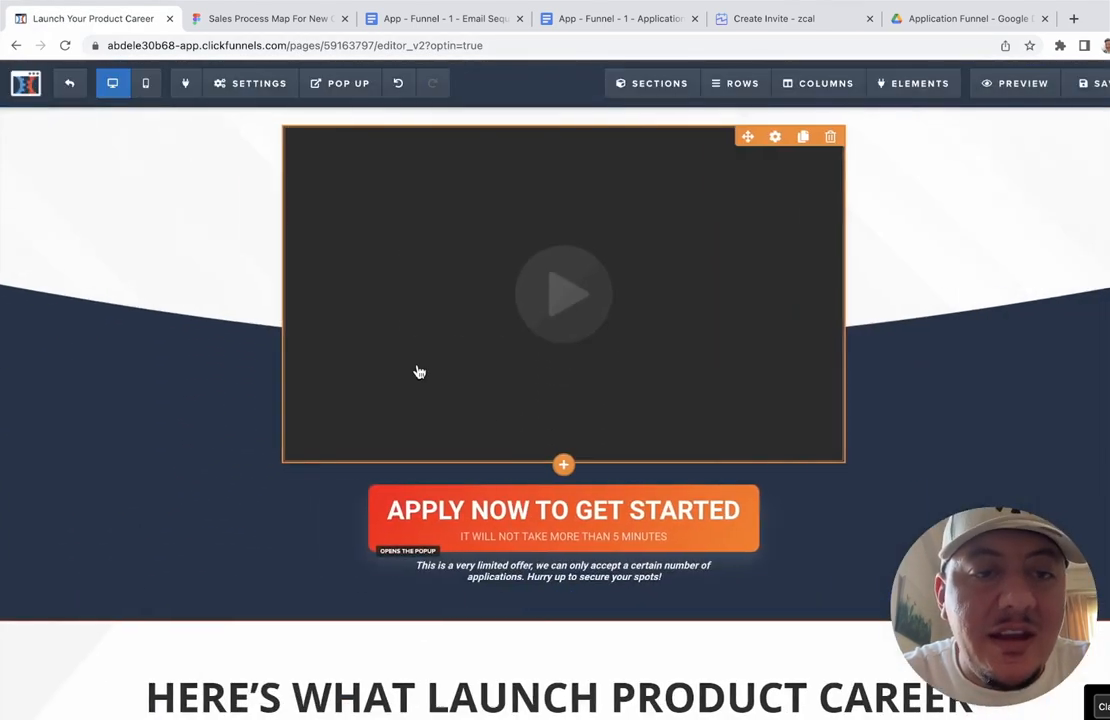
left_click(357, 86)
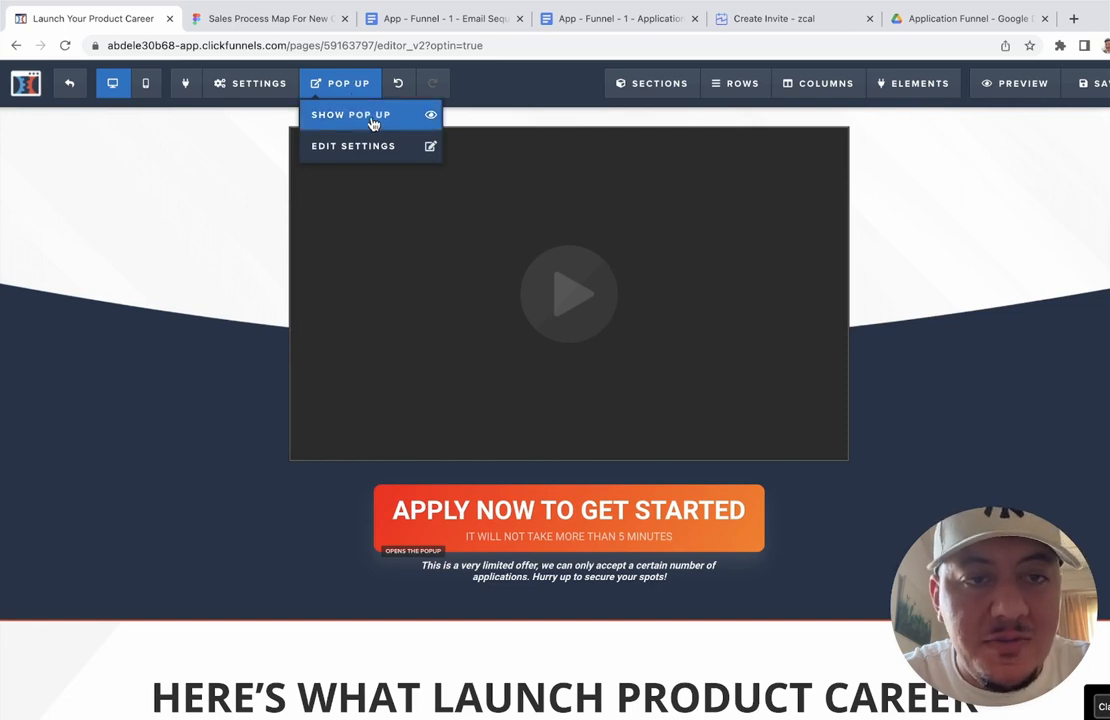
left_click(370, 116)
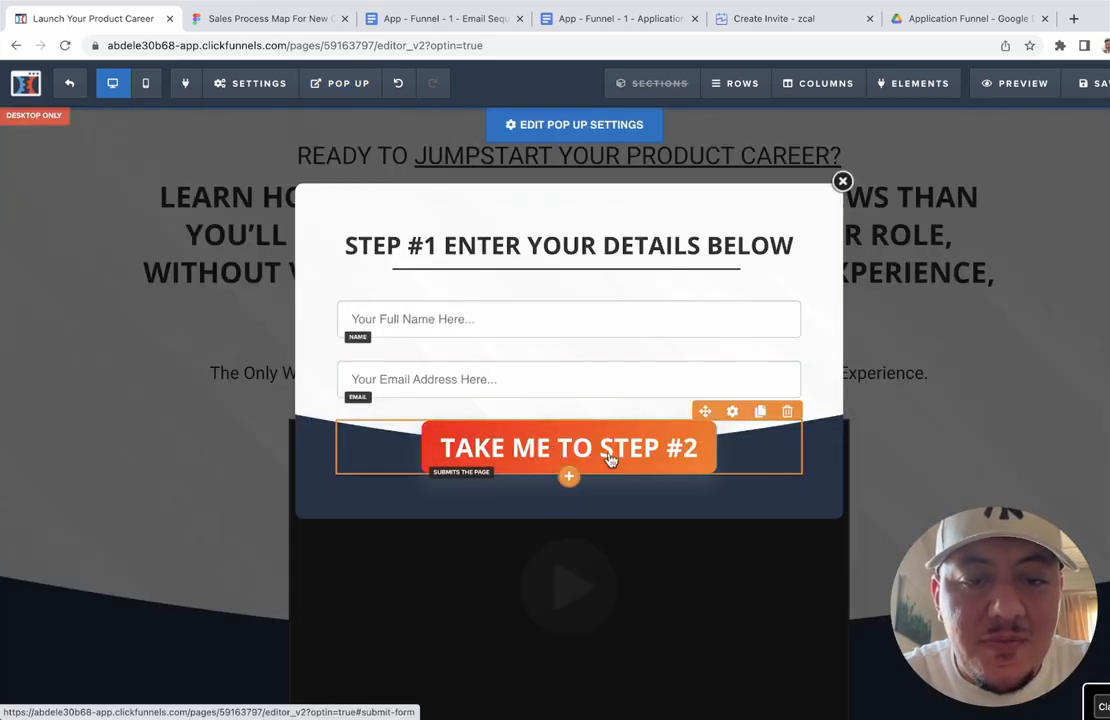
mouse_move(304, 100)
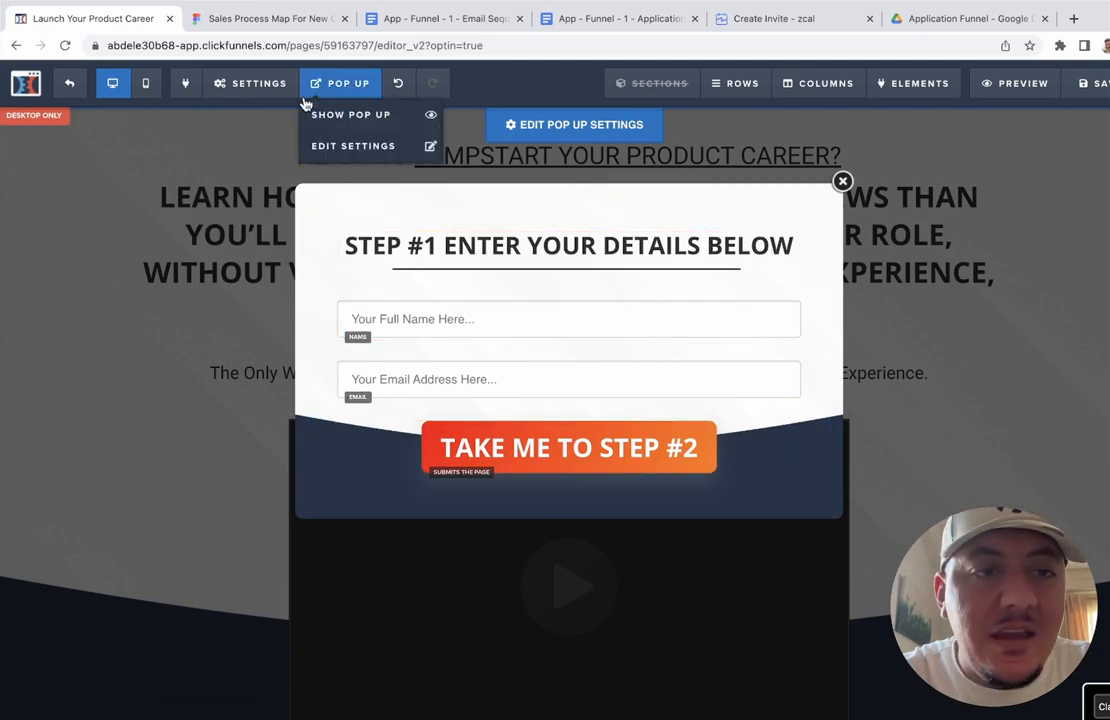
mouse_move(241, 93)
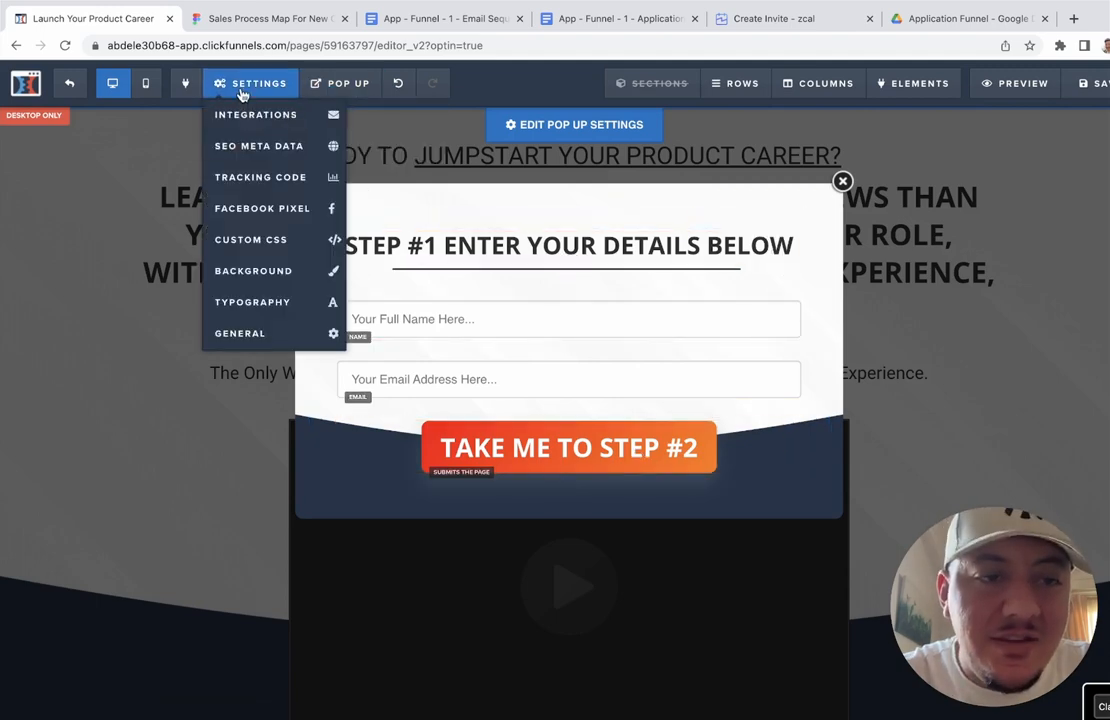
left_click(275, 335)
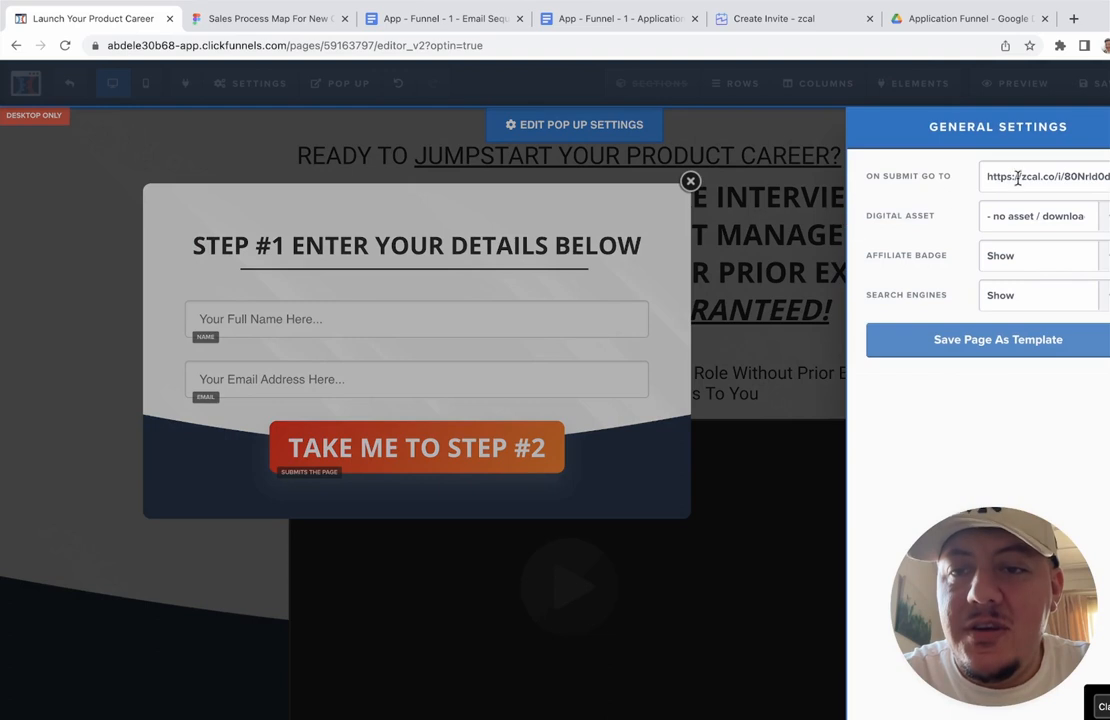
triple_click(1018, 178)
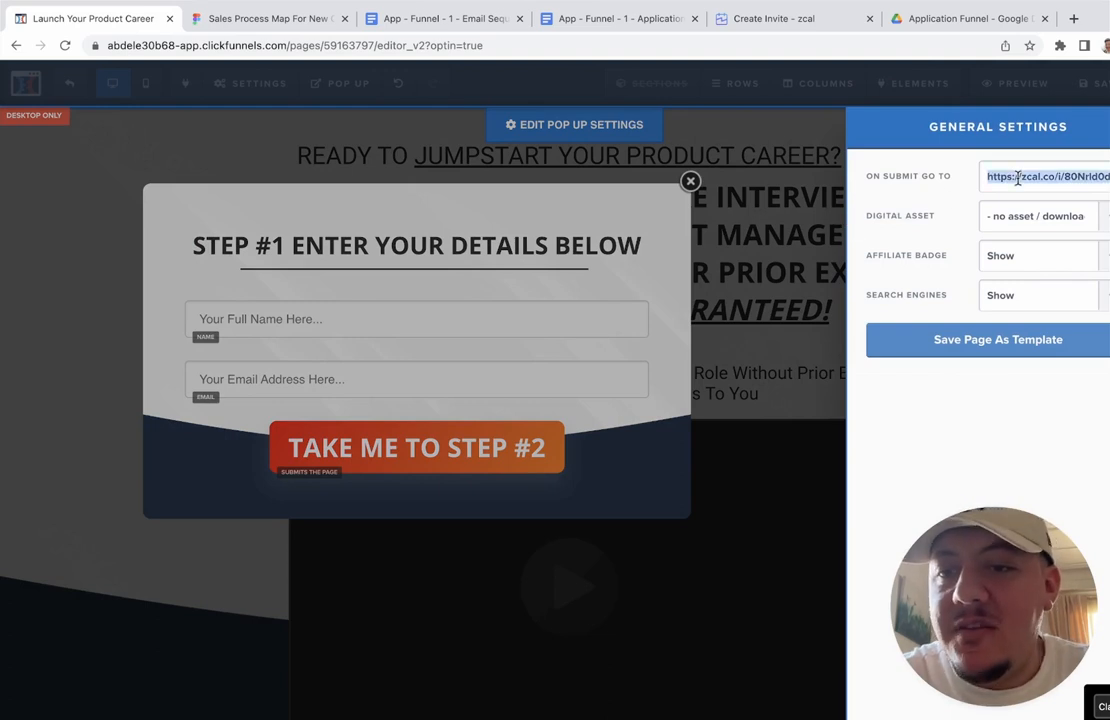
key("ctrl+v")
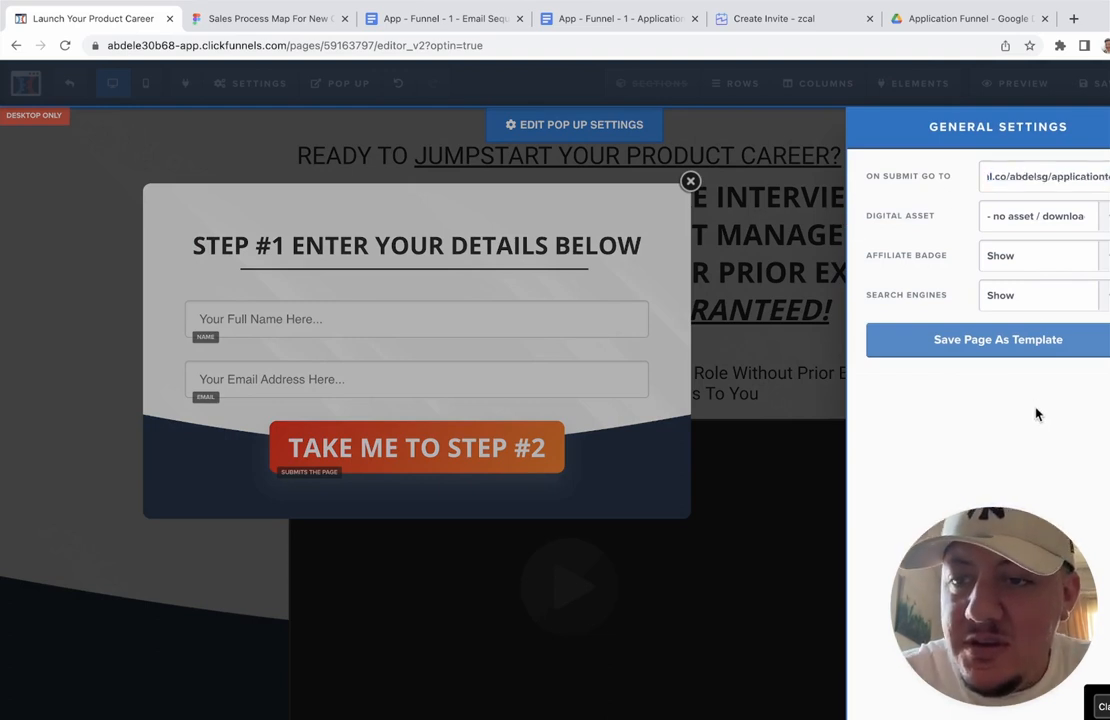
left_click(1036, 414)
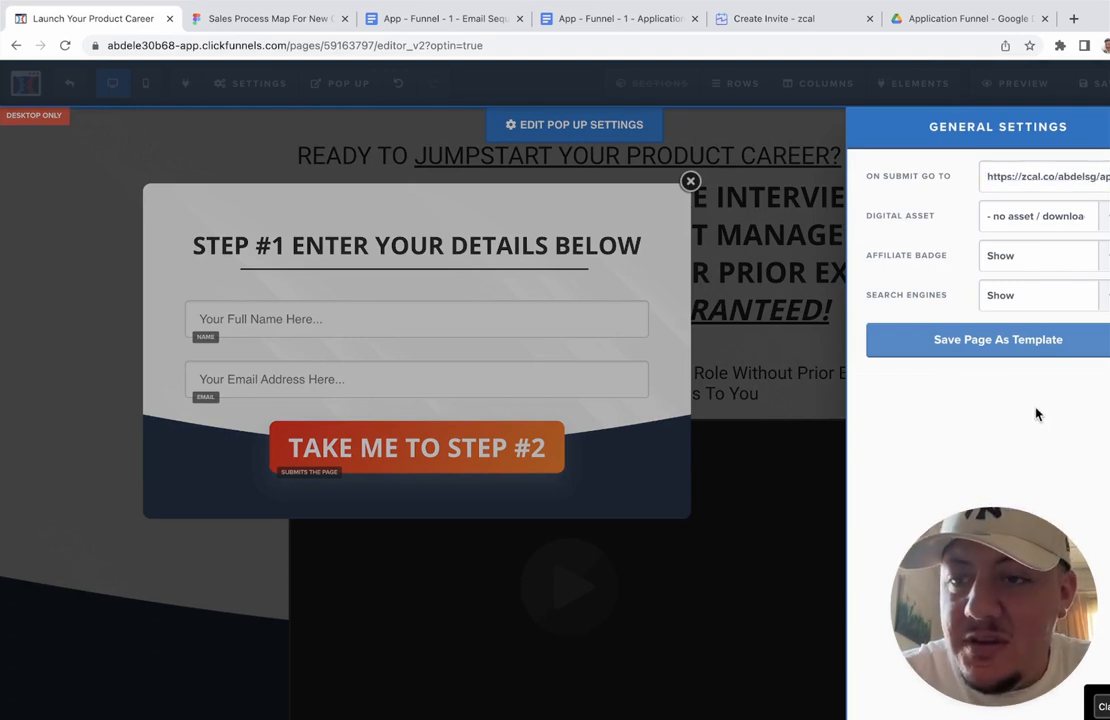
Step: Close the settings panel and pop-up, then save the Optin page
left_click(738, 316)
left_click(843, 181)
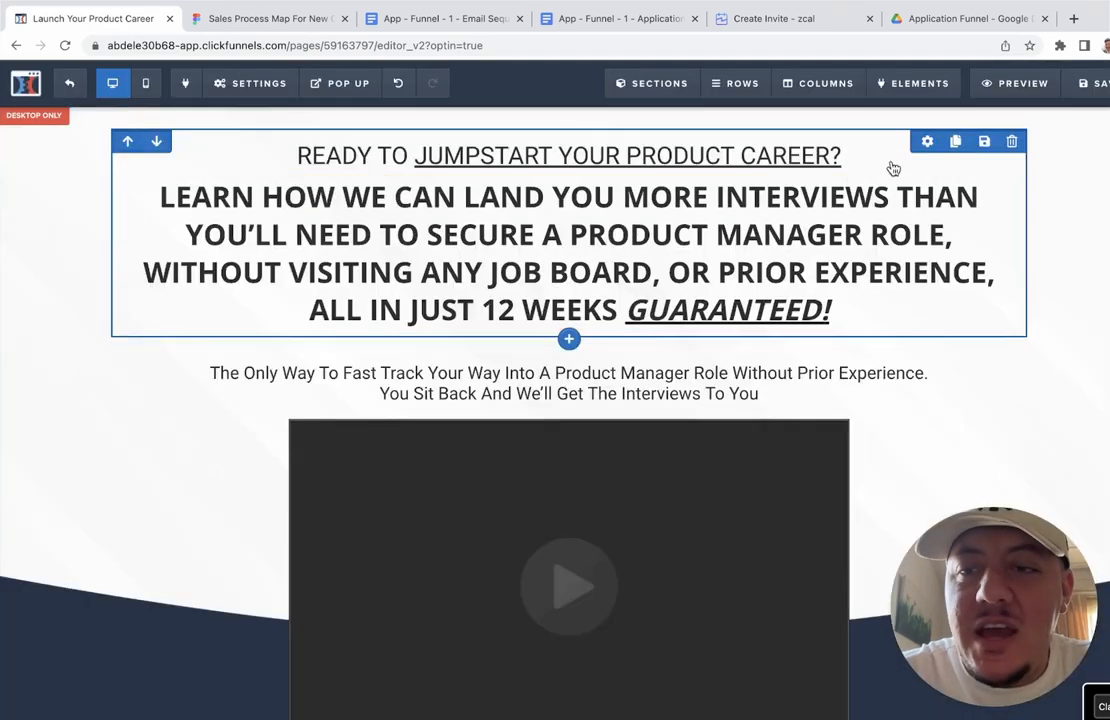
left_click(1086, 88)
scroll(600, 320, "down", 5)
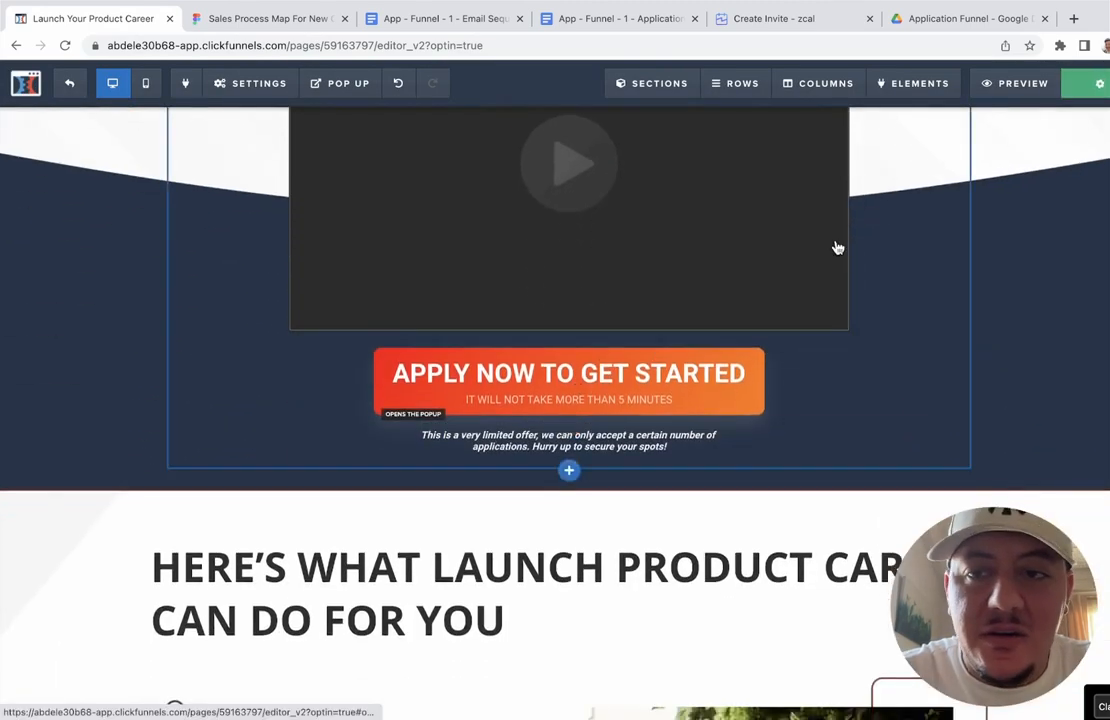
left_click(1012, 88)
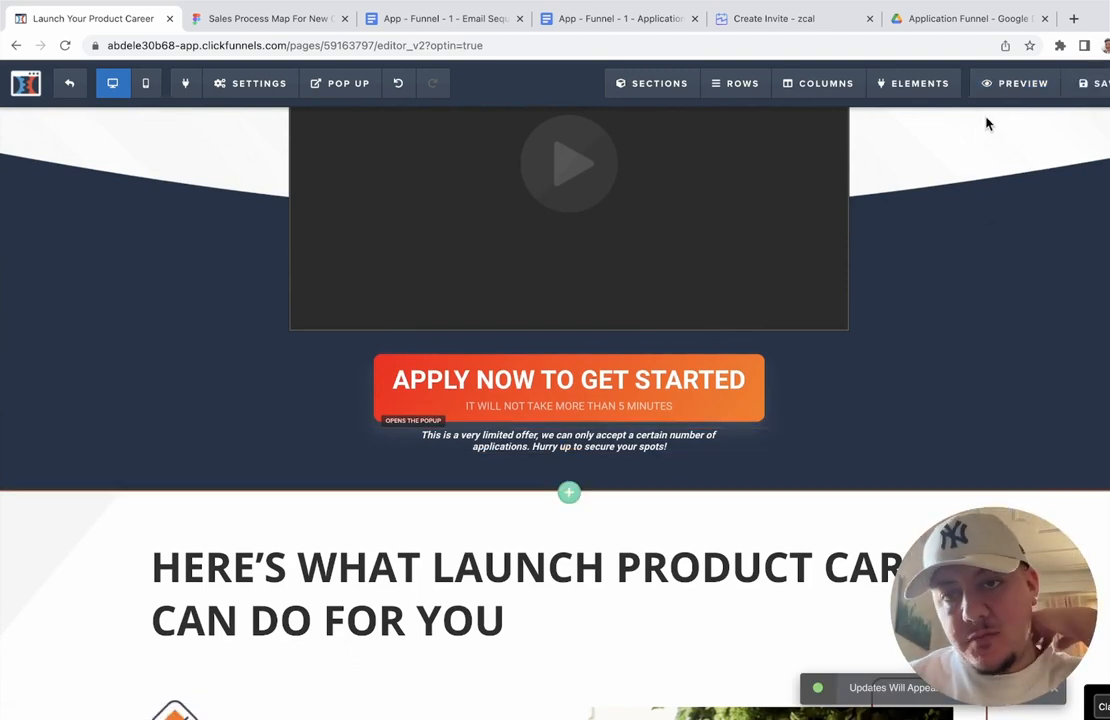
Step: Preview the live Optin page and open its Apply Now pop-up form
left_click(992, 84)
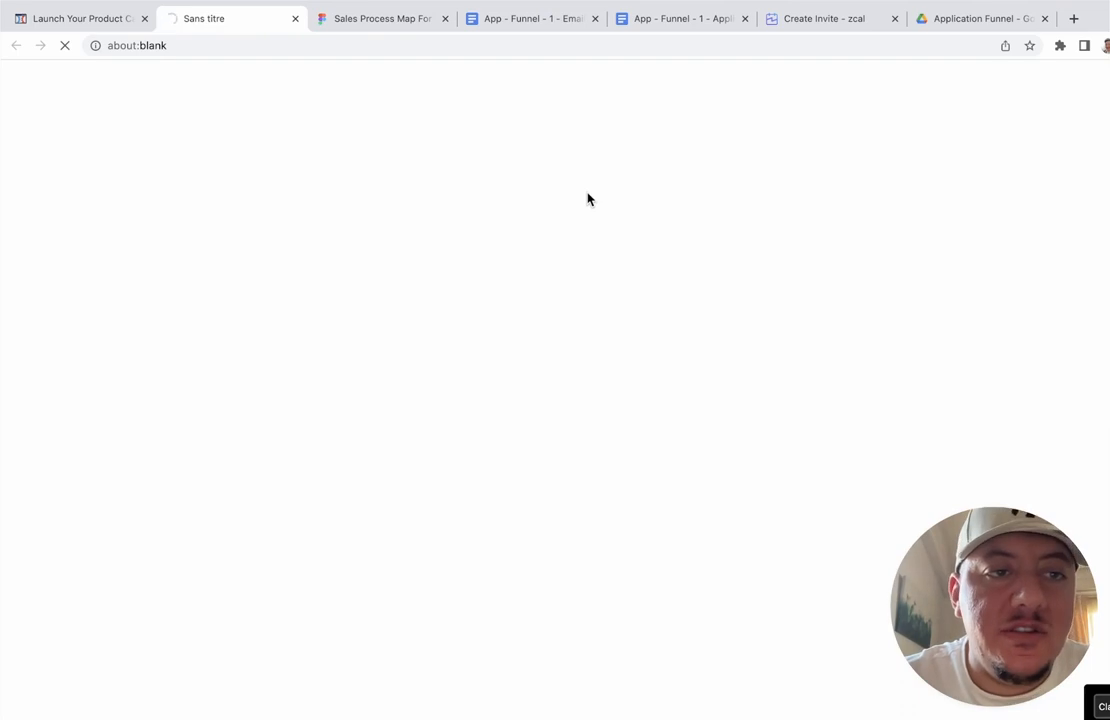
scroll(588, 190, "down", 3)
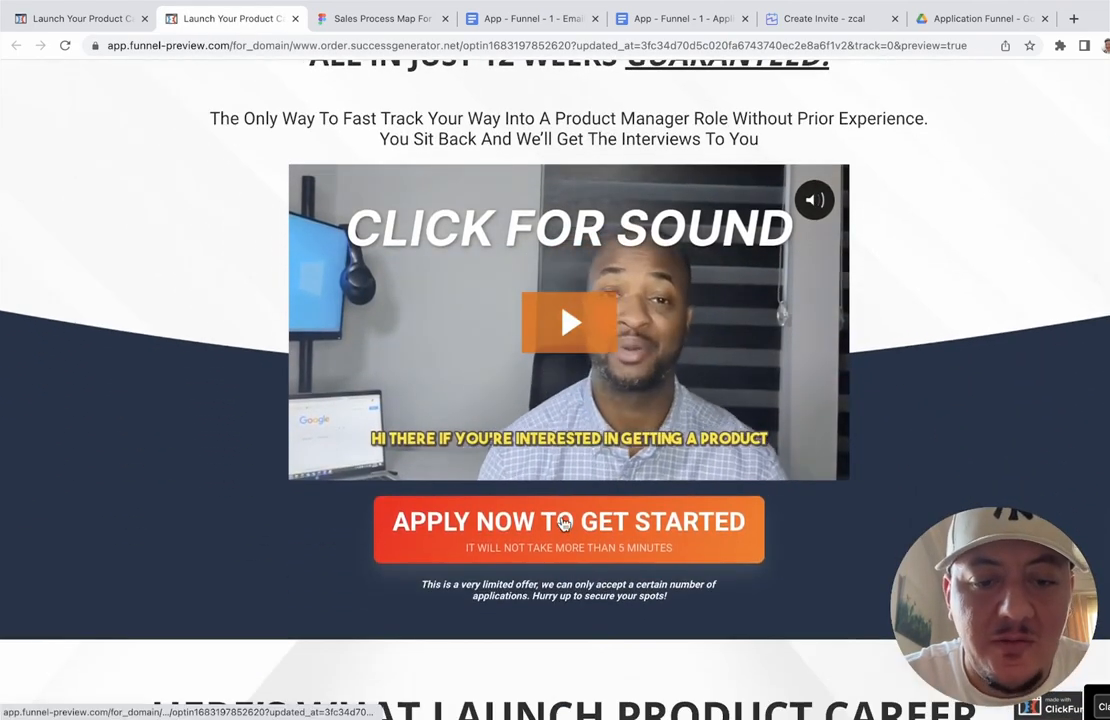
left_click(565, 523)
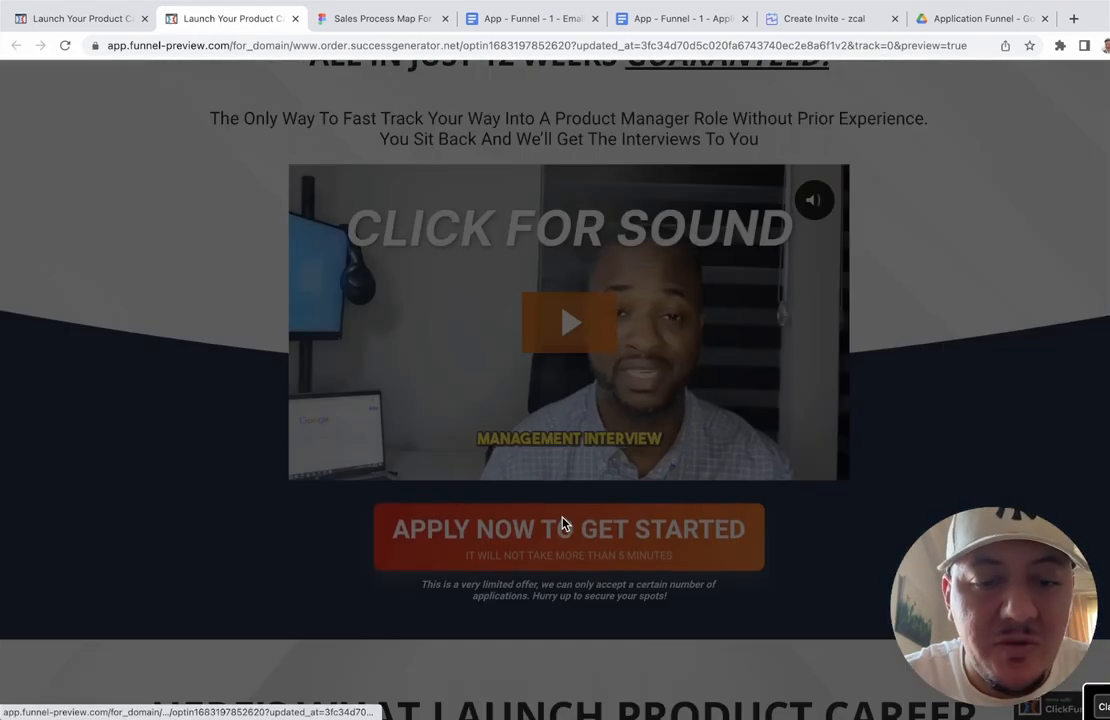
Step: Fill in the full name and email address and submit with TAKE ME TO STEP #2
left_click(541, 273)
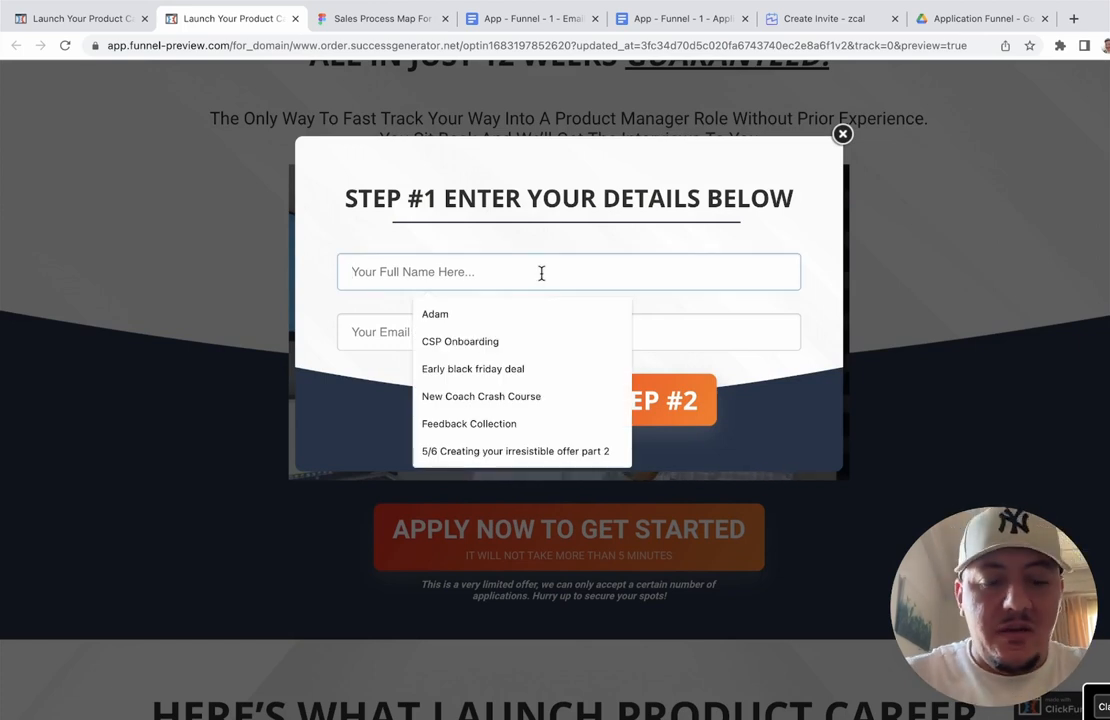
type("Abdel")
key("Tab")
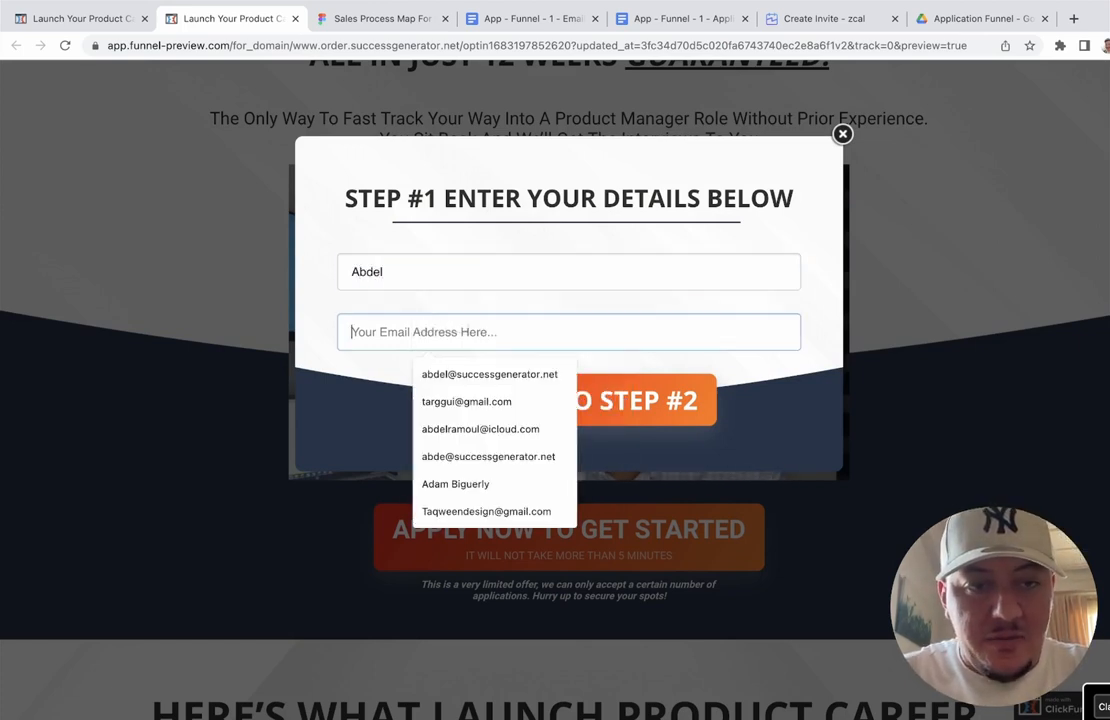
type("abde")
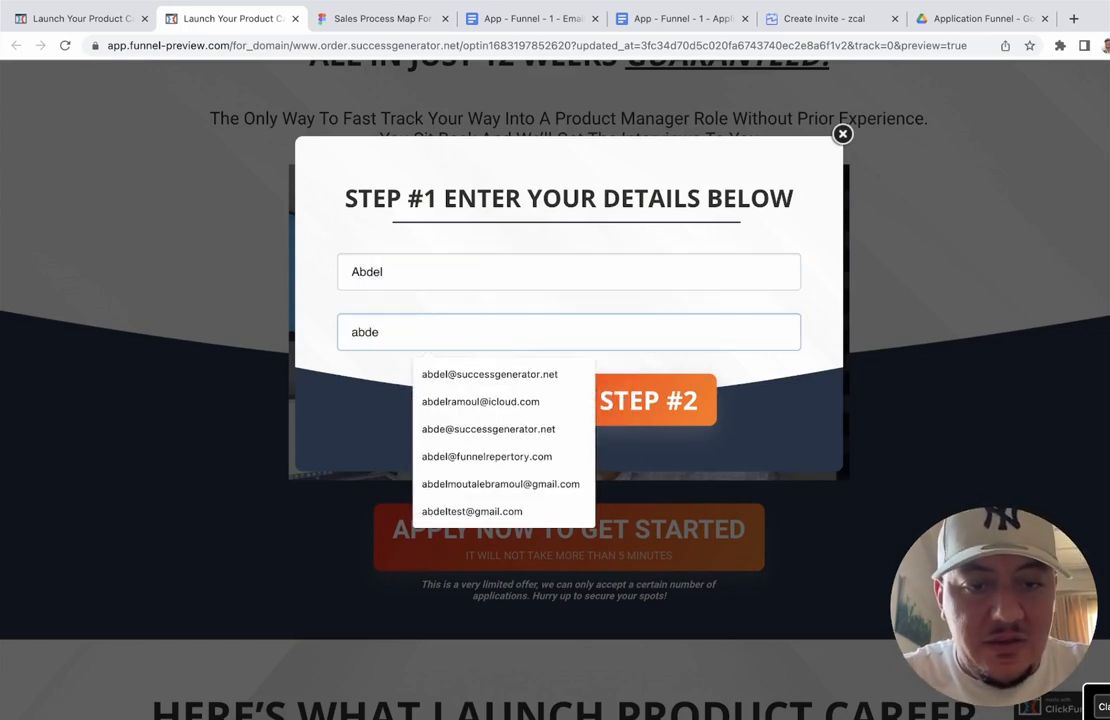
left_click(533, 372)
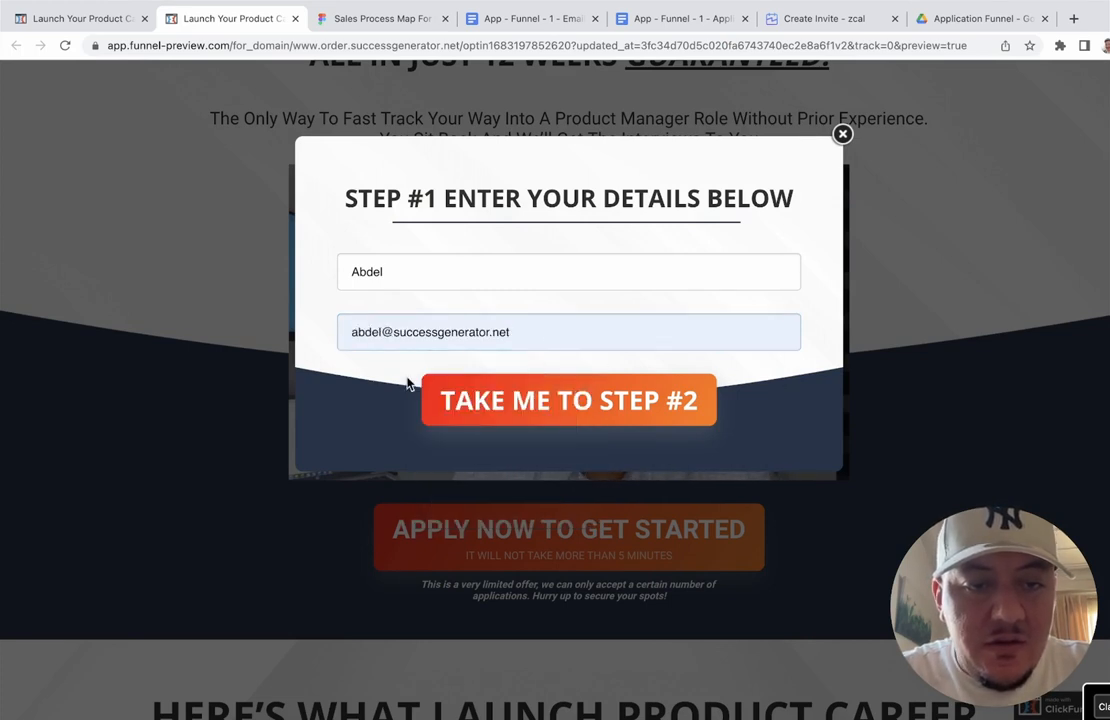
left_click(537, 398)
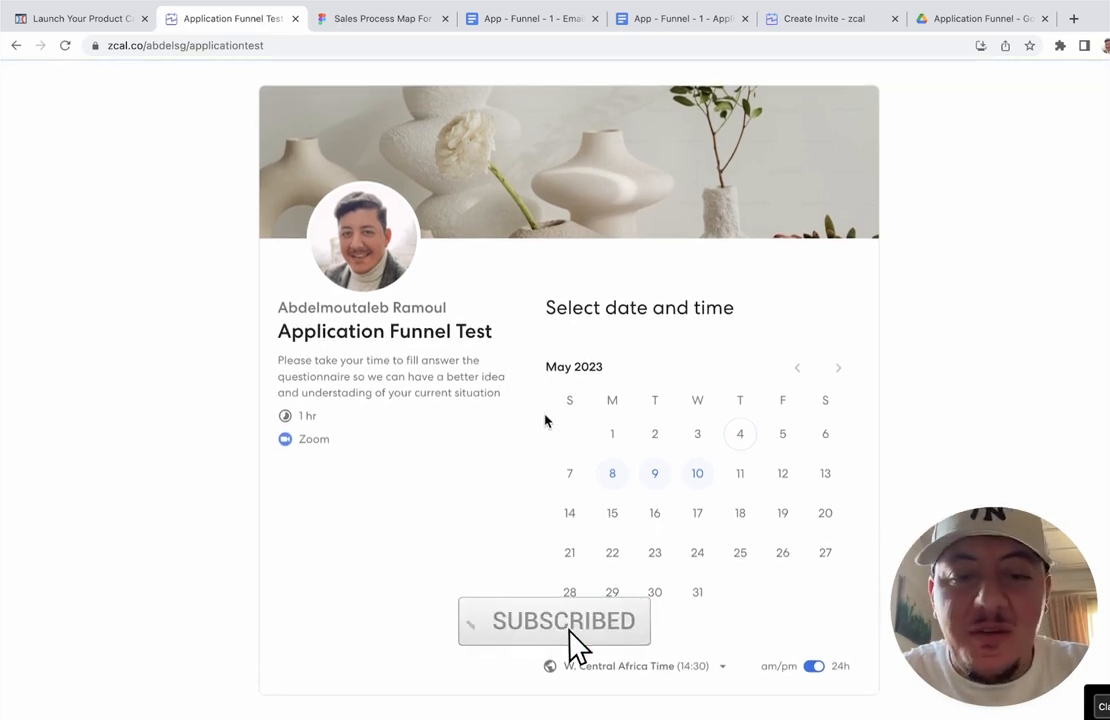
Step: Pick Monday, May 8 at 11:30 CET and look over the contact form's six questions
left_click(616, 482)
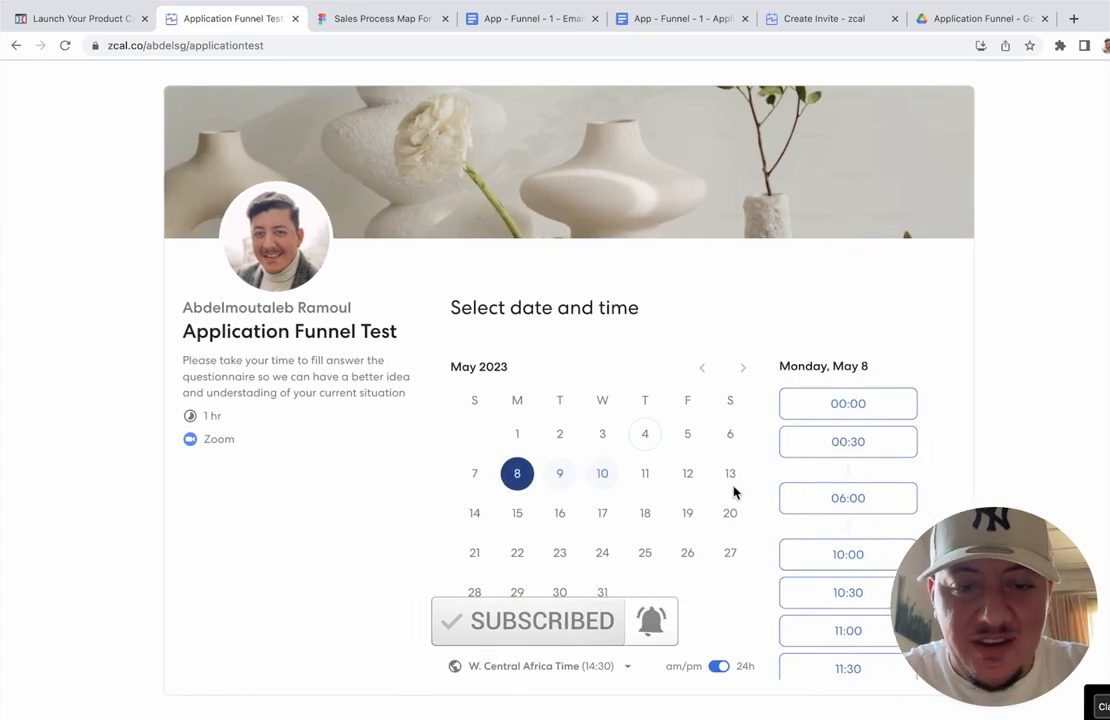
scroll(857, 510, "down", 5)
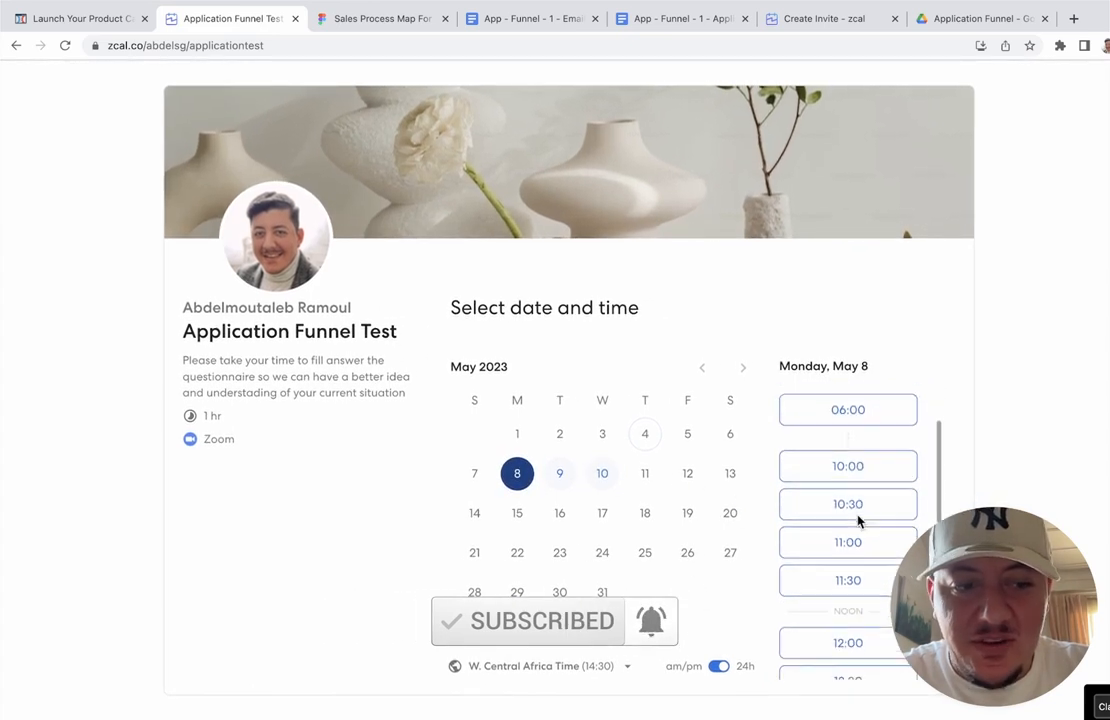
left_click(846, 483)
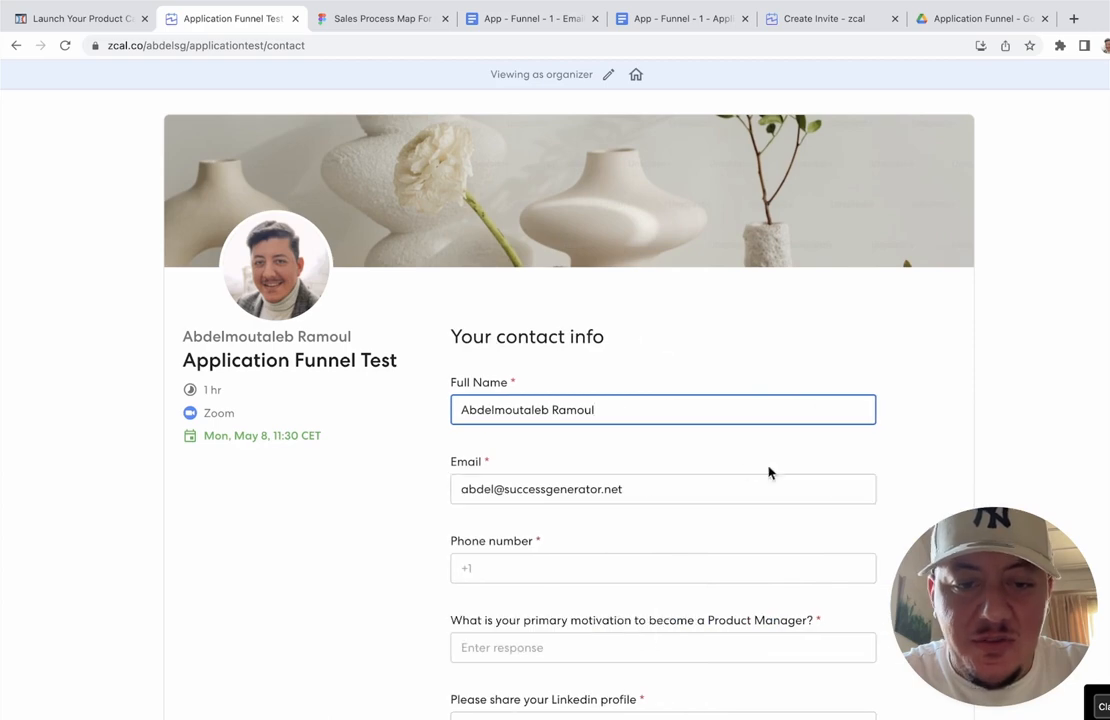
scroll(722, 469, "down", 3)
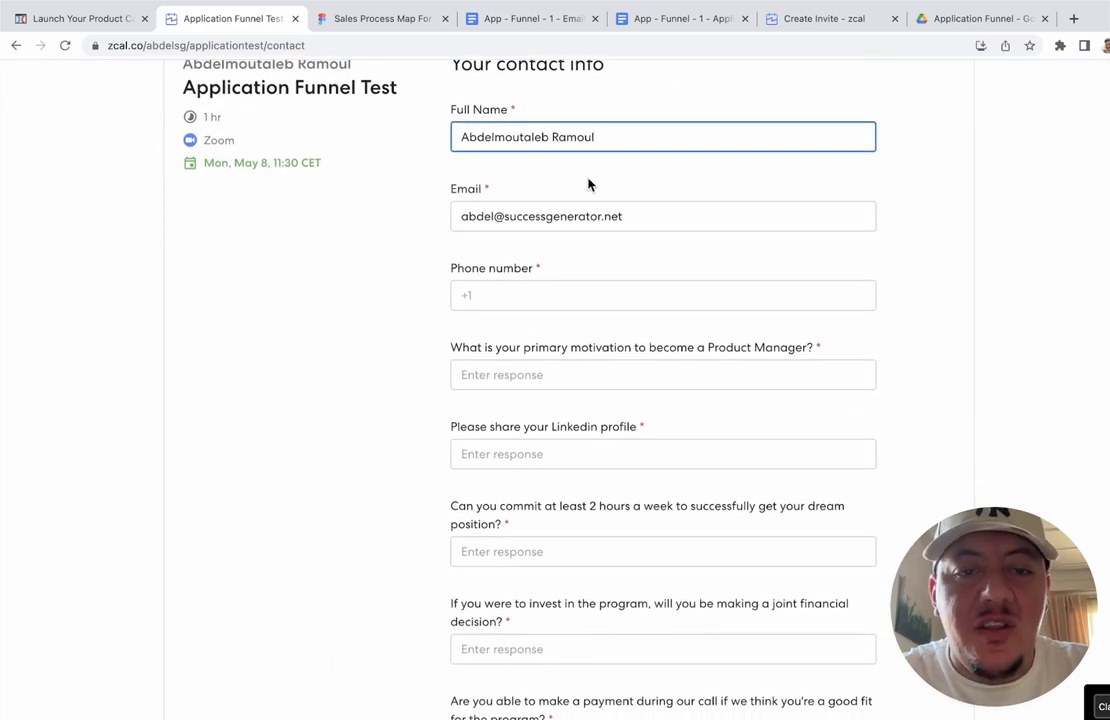
scroll(588, 184, "down", 4)
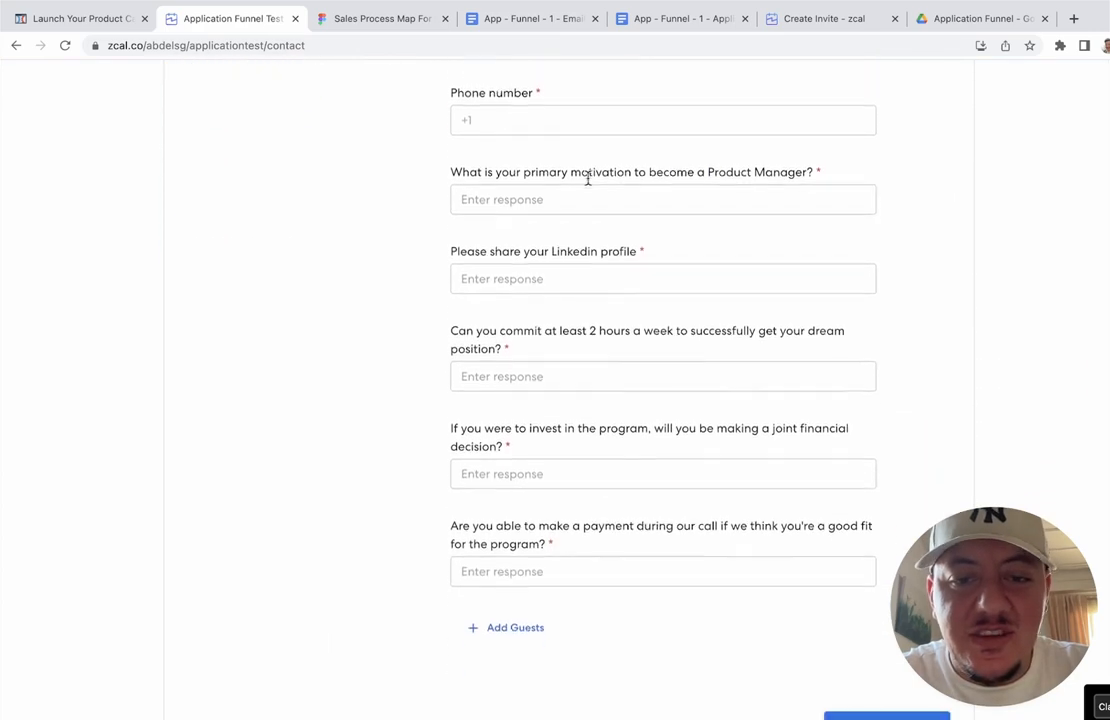
scroll(588, 184, "up", 3)
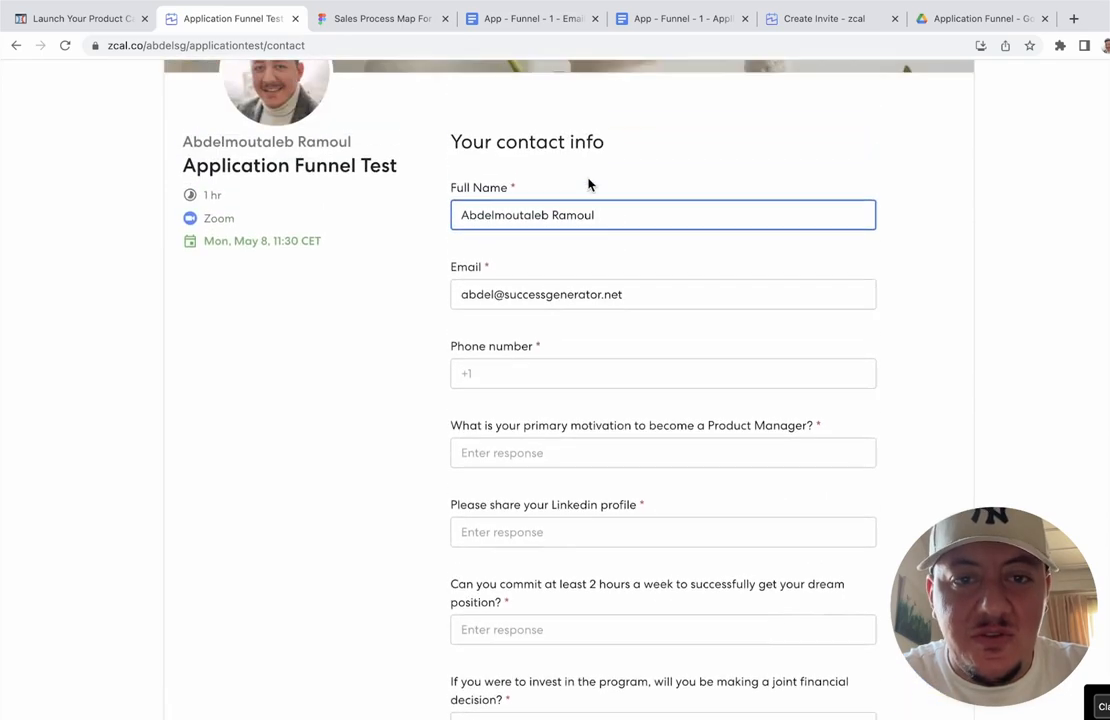
scroll(588, 184, "down", 3)
scroll(530, 430, "down", 1)
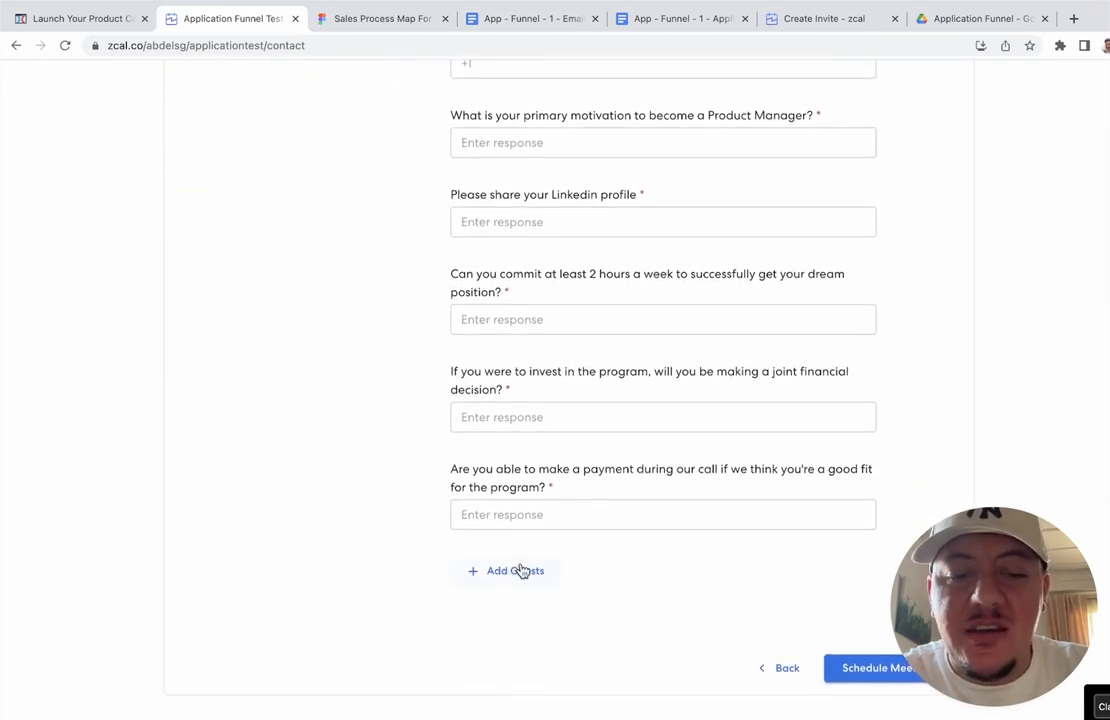
scroll(615, 415, "up", 9)
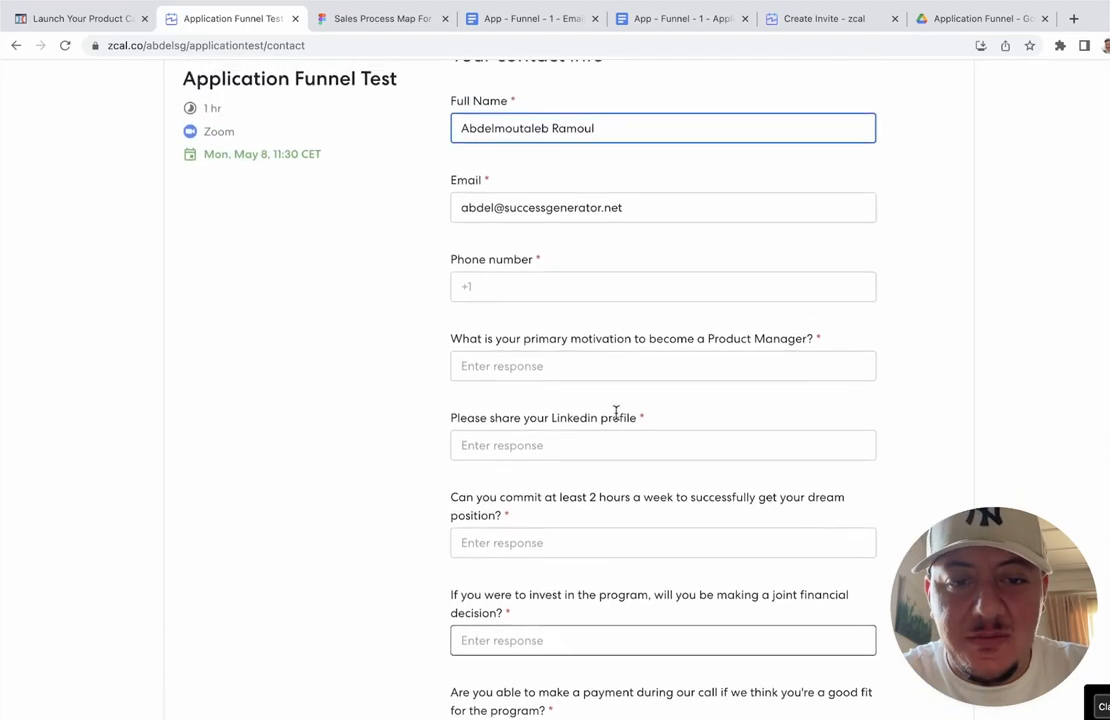
scroll(616, 418, "down", 2)
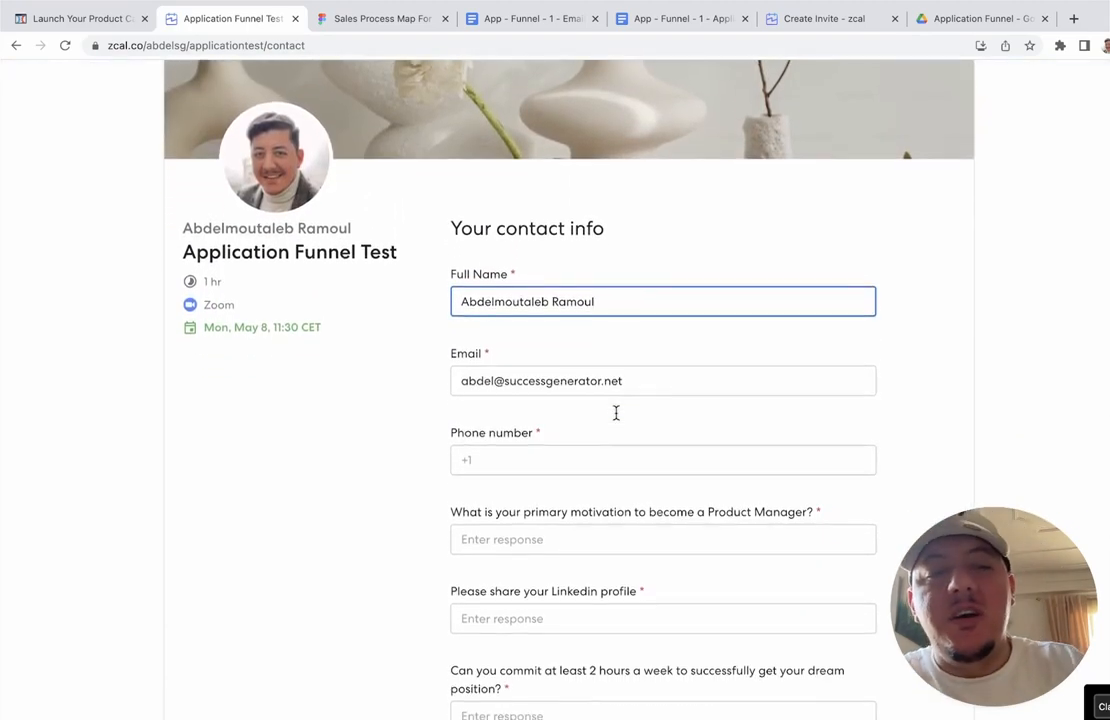
scroll(616, 418, "down", 6)
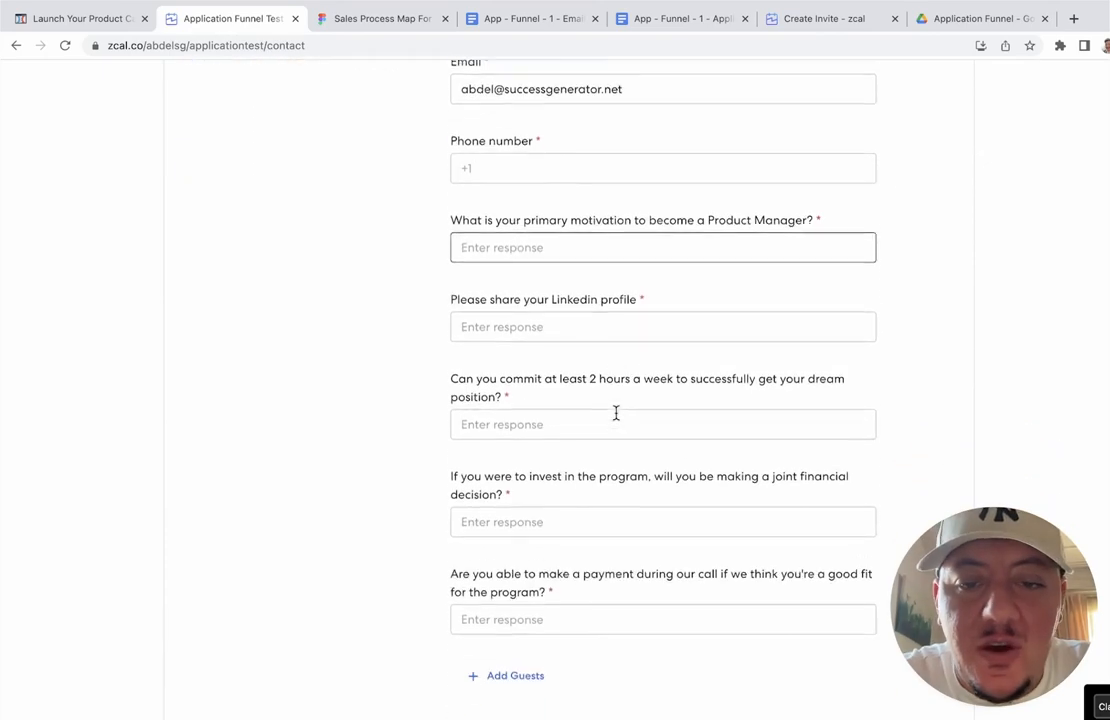
scroll(627, 238, "up", 5)
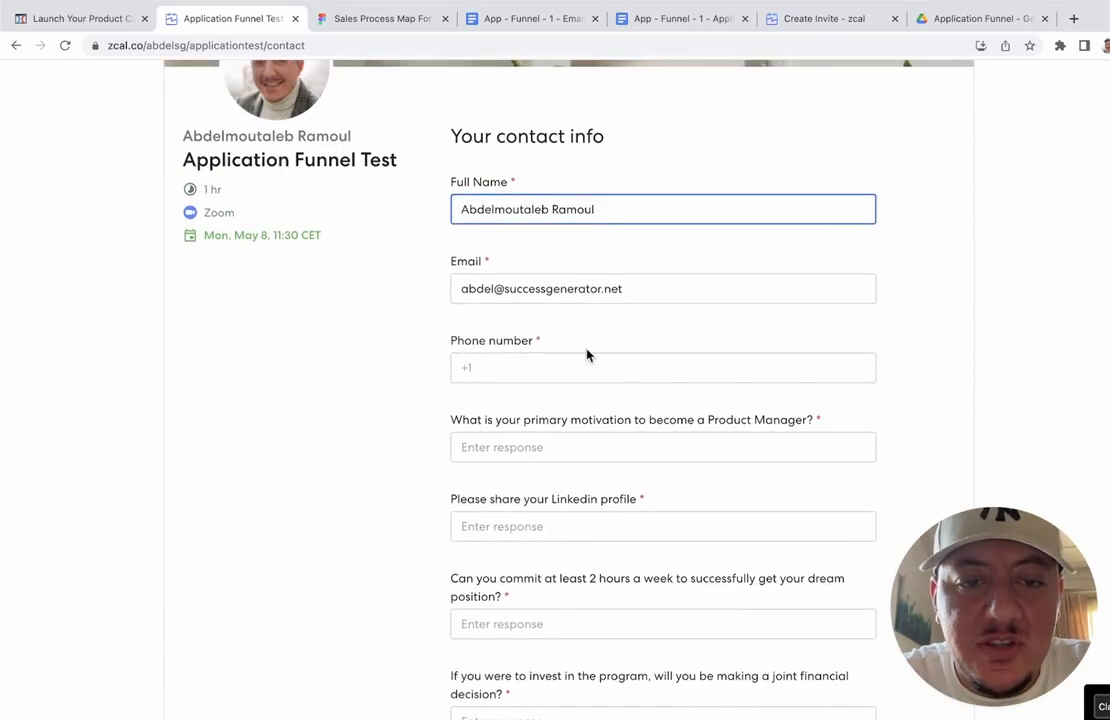
Step: Enter a phone number and answer all five screening questions with 'test'
left_click(585, 365)
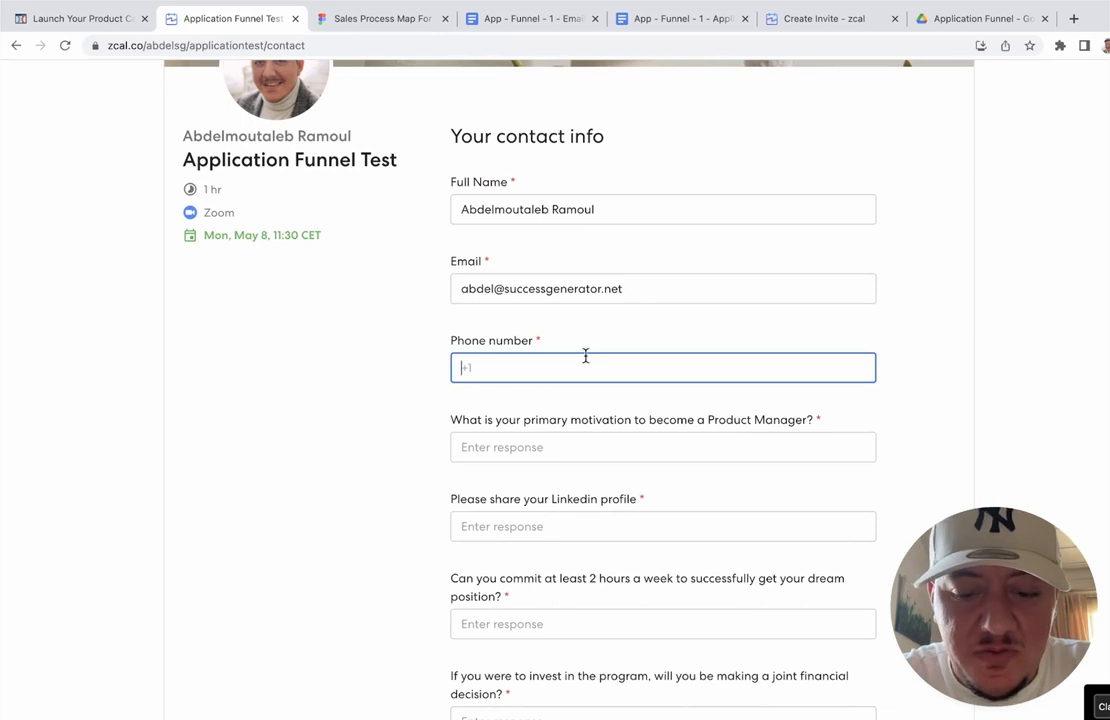
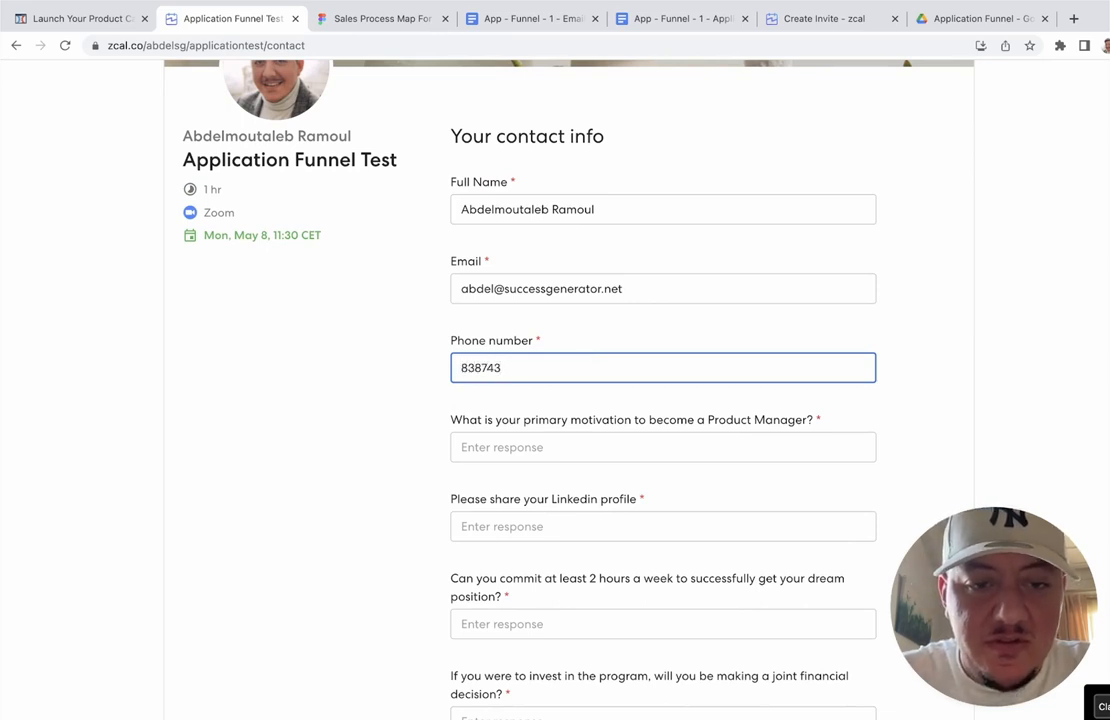
left_click(576, 446)
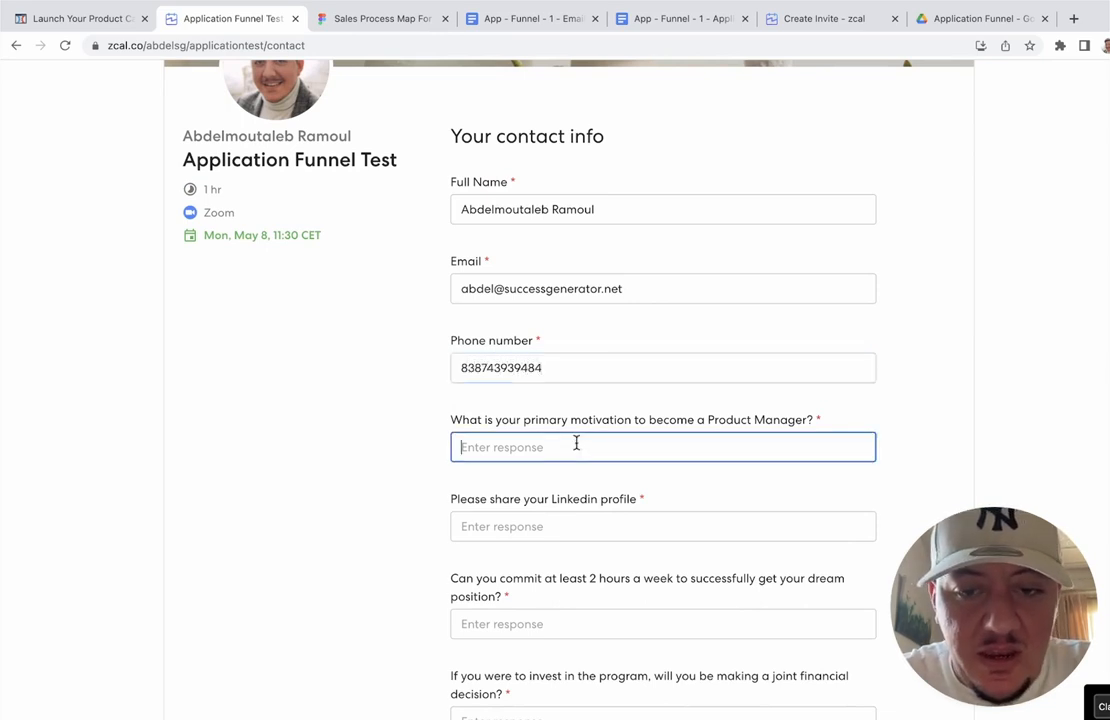
type("Test")
key("Tab")
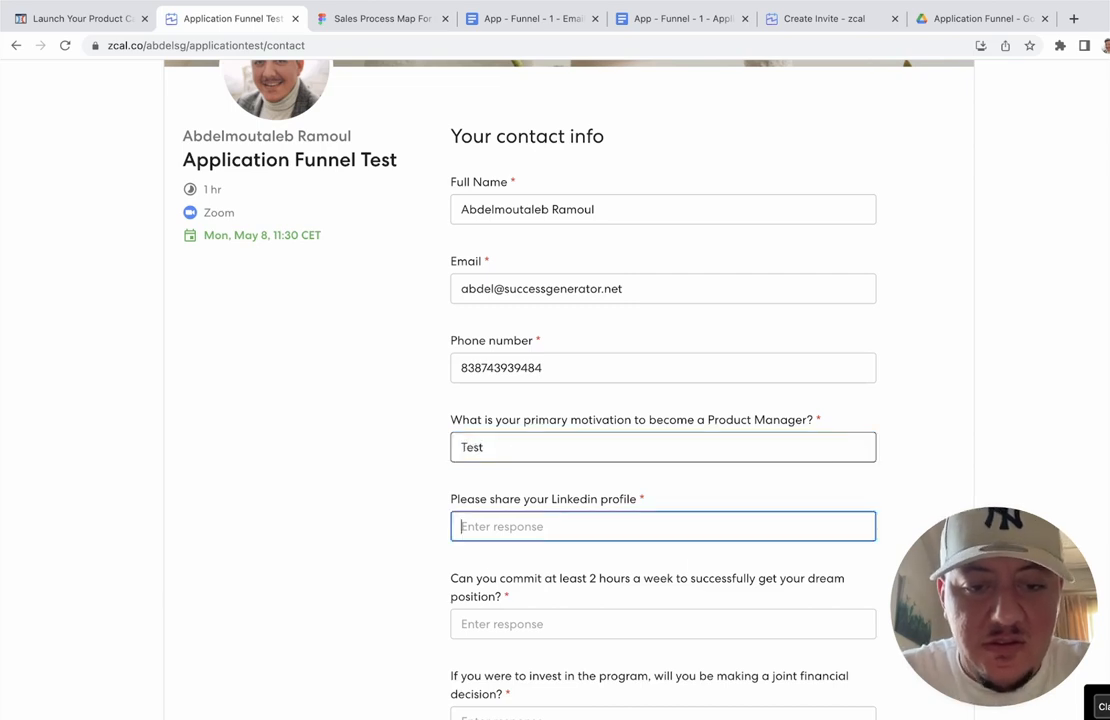
type("test")
key("Tab")
type("test")
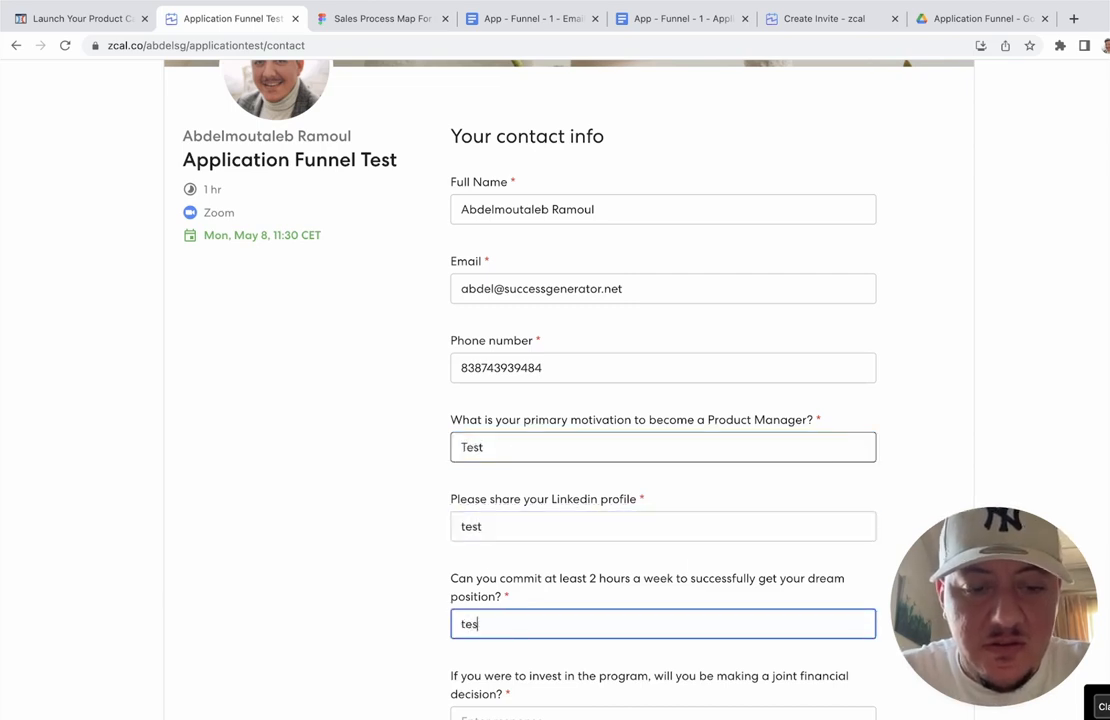
key("Tab")
type("test")
key("Tab")
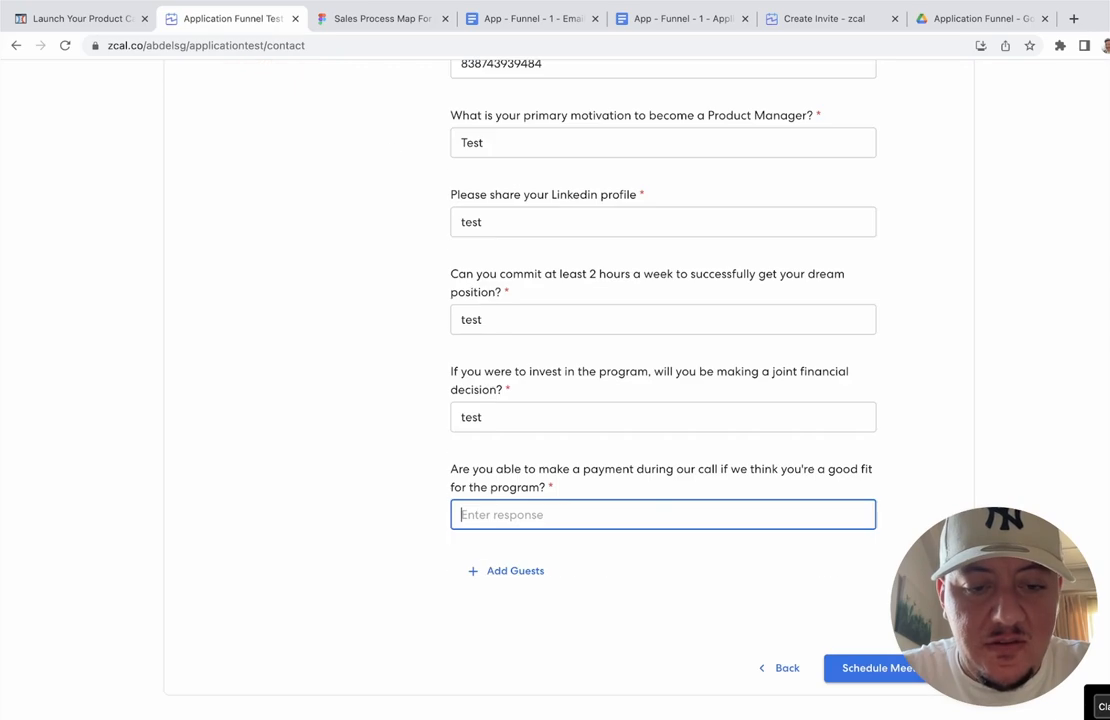
type("test")
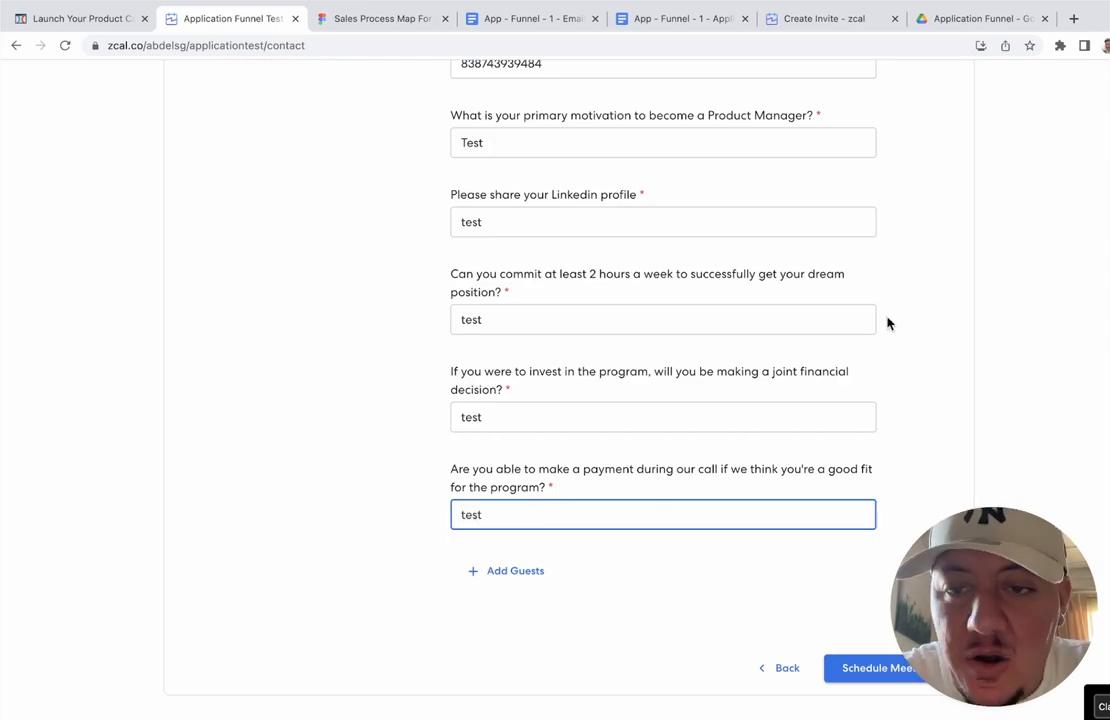
Step: Schedule the meeting to confirm the May 8, 11:30 booking
scroll(933, 334, "up", 3)
scroll(933, 334, "down", 3)
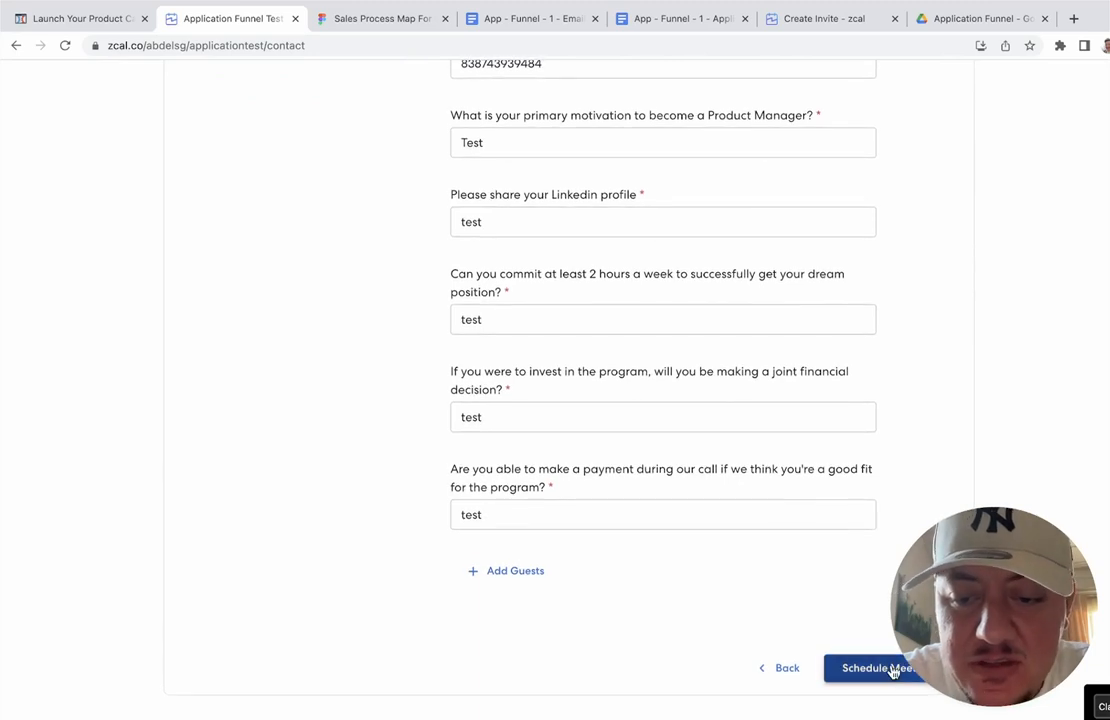
left_click(862, 668)
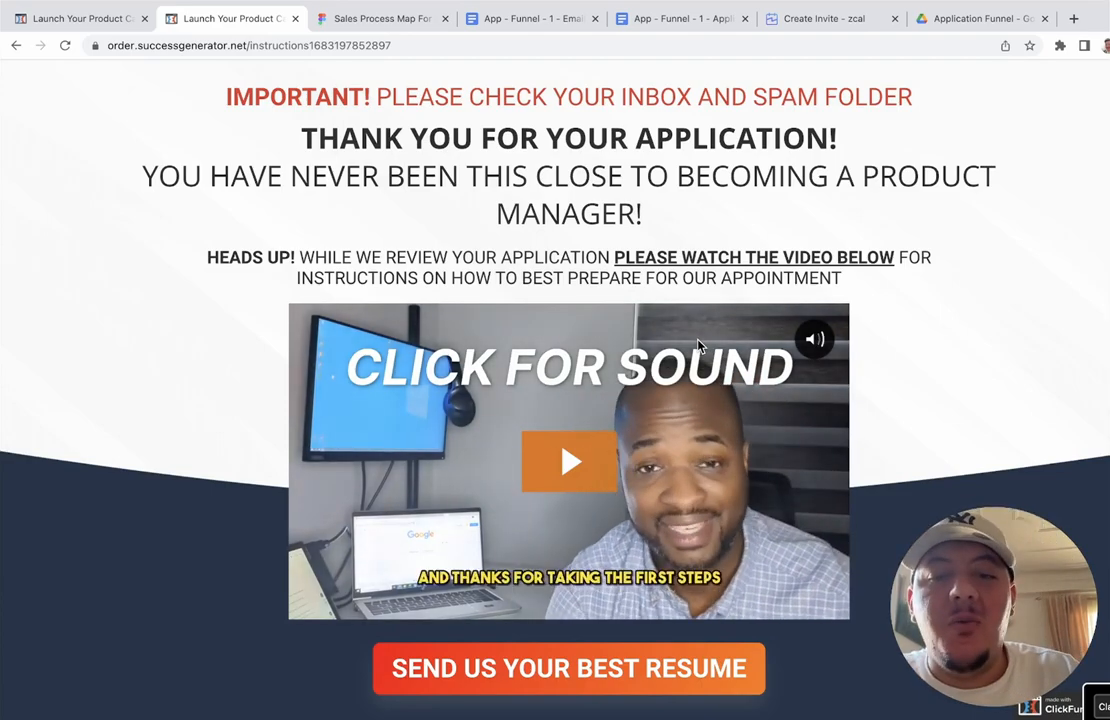
Step: Read through the application thank-you page and its preparation steps
scroll(698, 345, "down", 10)
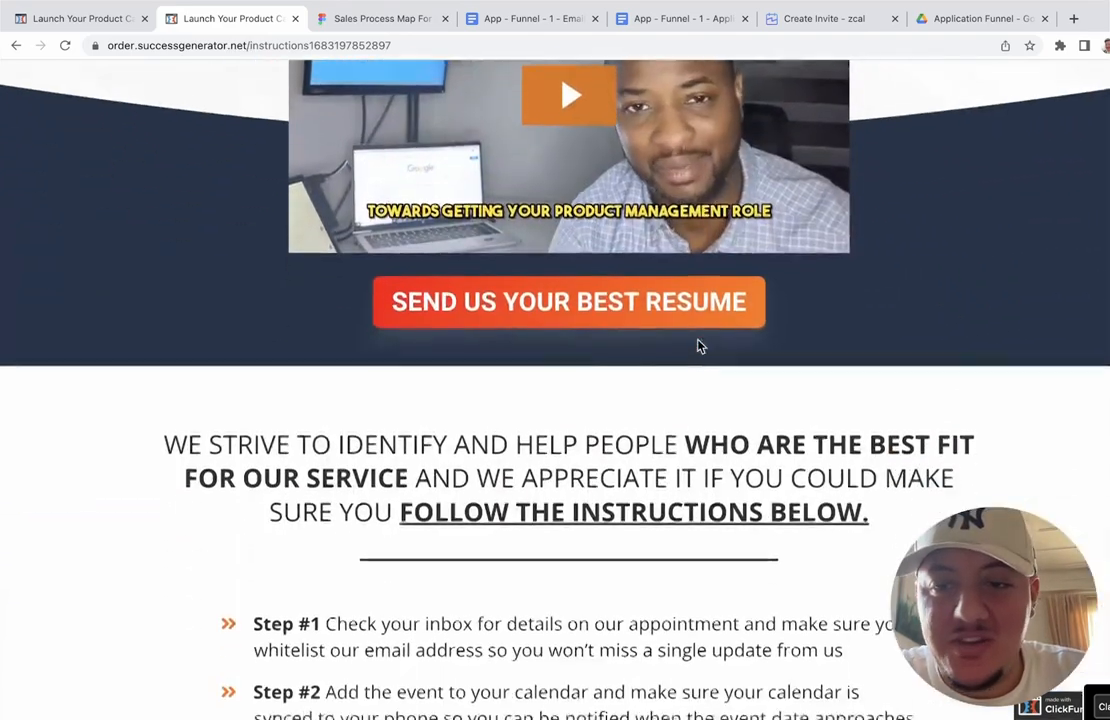
scroll(698, 345, "down", 5)
scroll(698, 345, "up", 7)
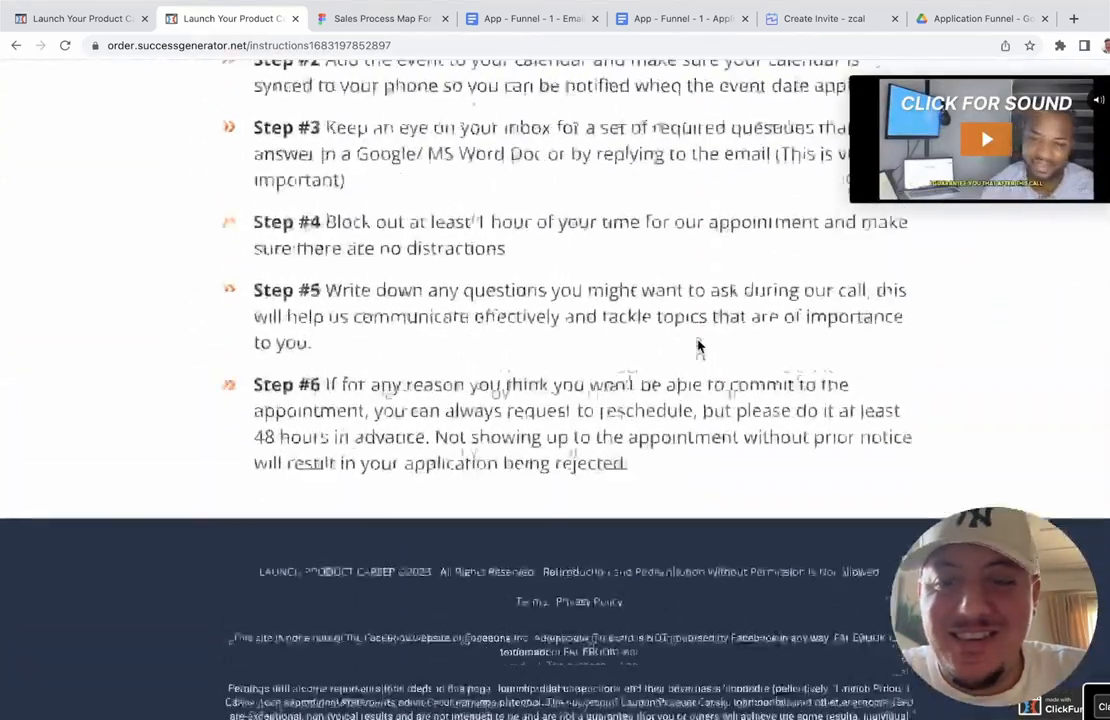
scroll(698, 345, "up", 8)
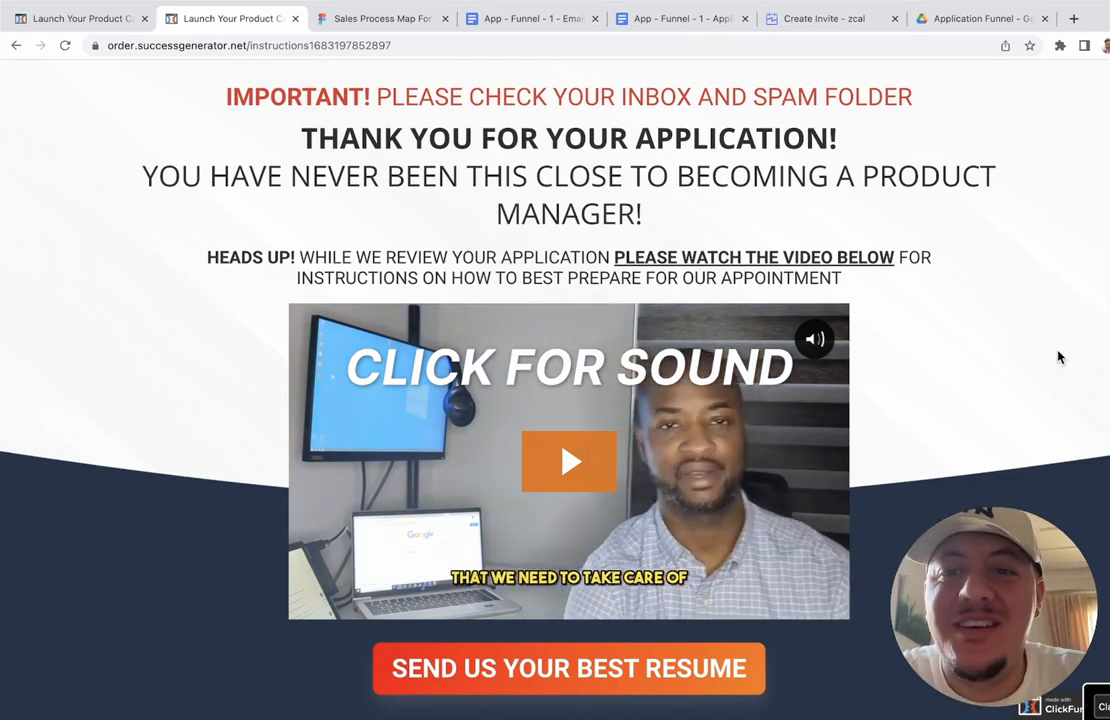
scroll(1059, 357, "down", 10)
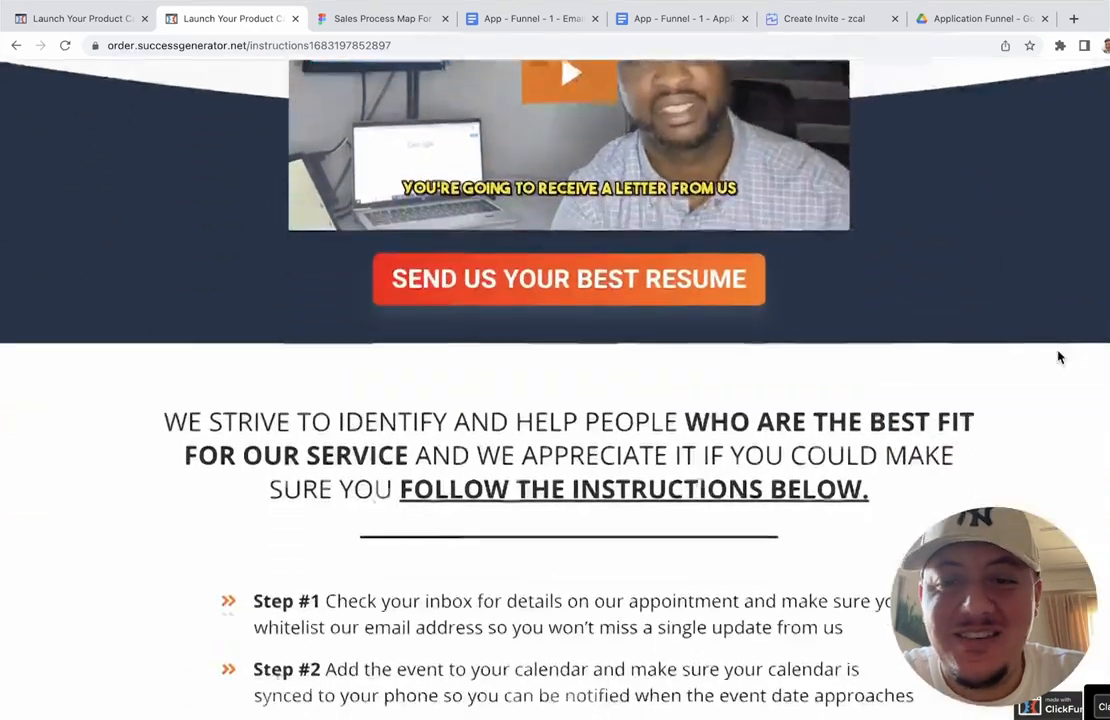
scroll(1059, 357, "down", 1)
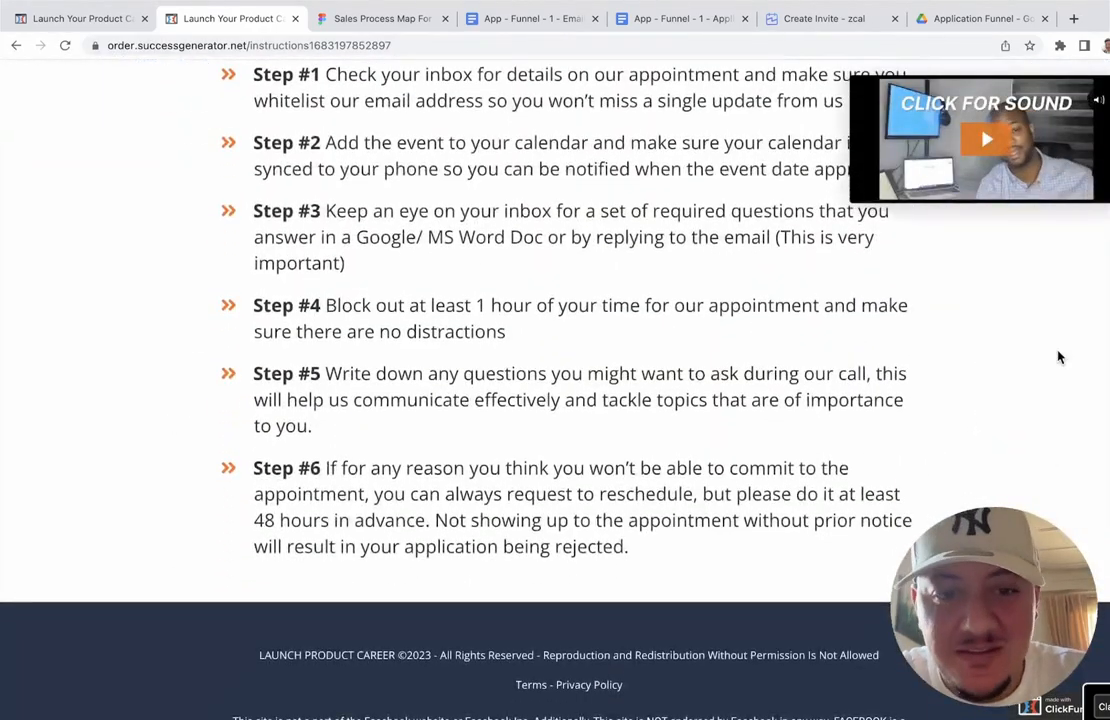
scroll(1059, 357, "down", 5)
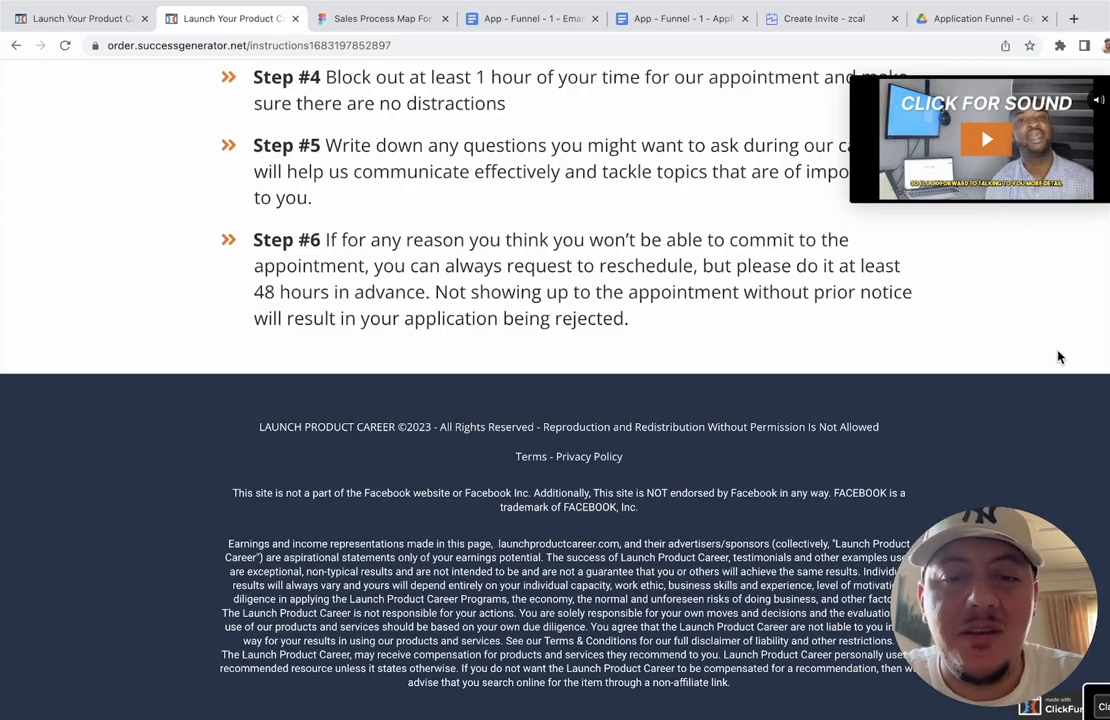
Step: Close the thank-you page and bring up MailerLite's active Subscribers list
scroll(1060, 357, "up", 7)
scroll(1060, 357, "up", 2)
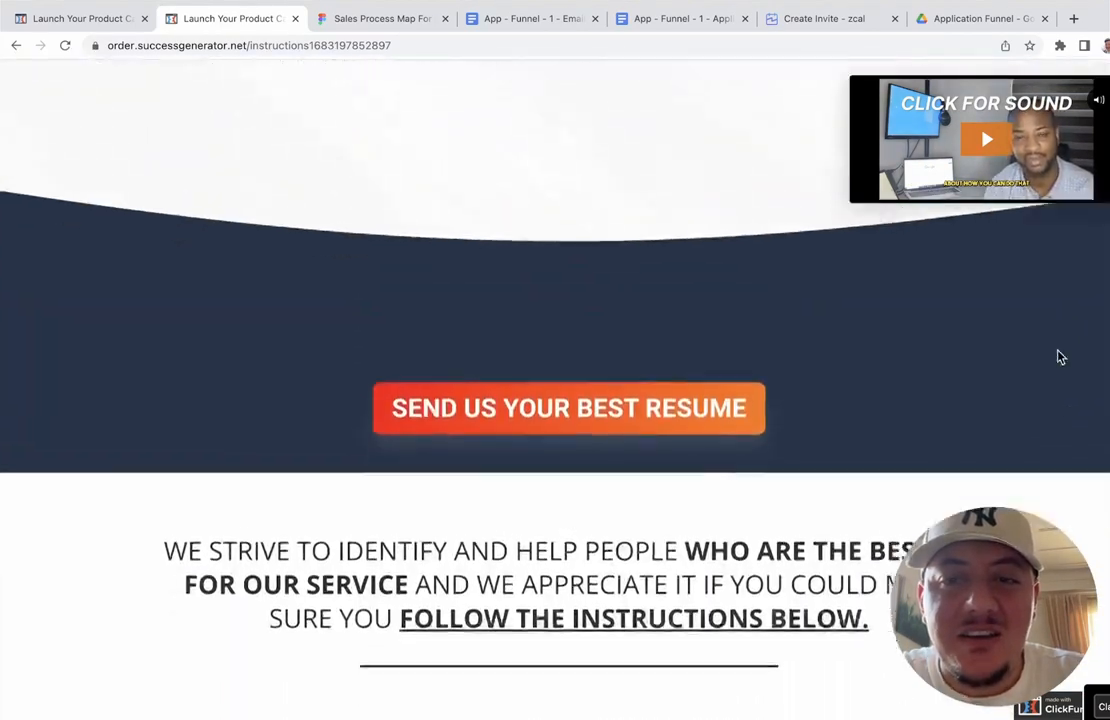
scroll(700, 230, "down", 5)
left_click(295, 40)
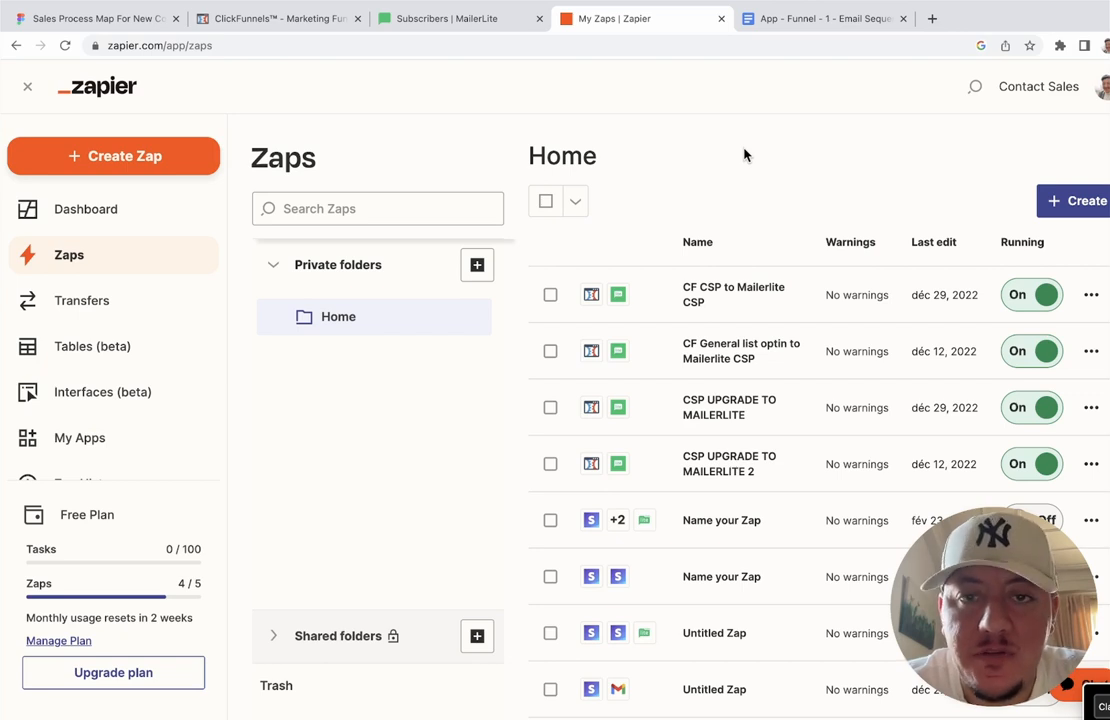
left_click(495, 31)
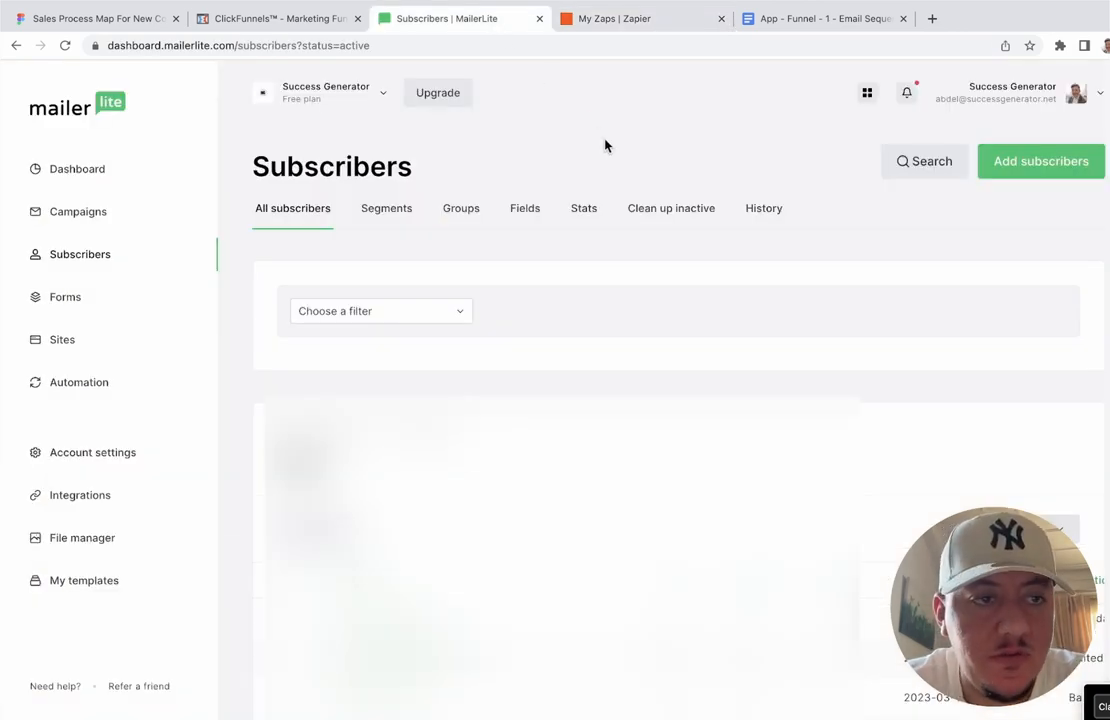
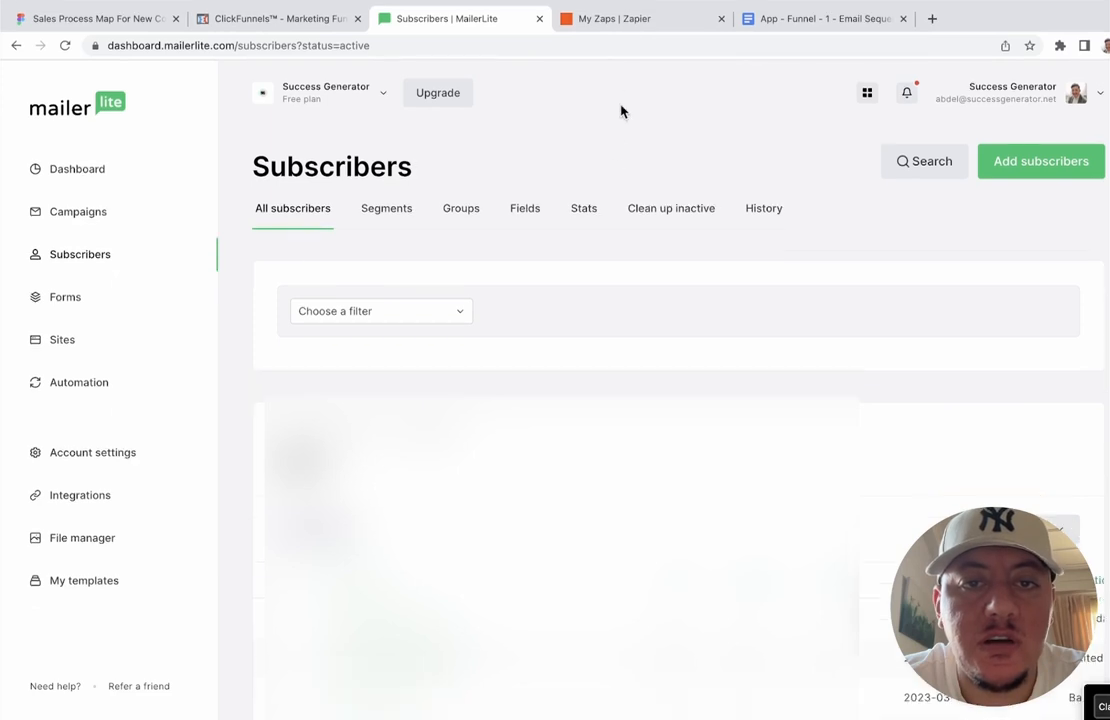
Step: Bring up ClickFunnels' Optin step overview, showing the Optin and Instructions steps
left_click(646, 18)
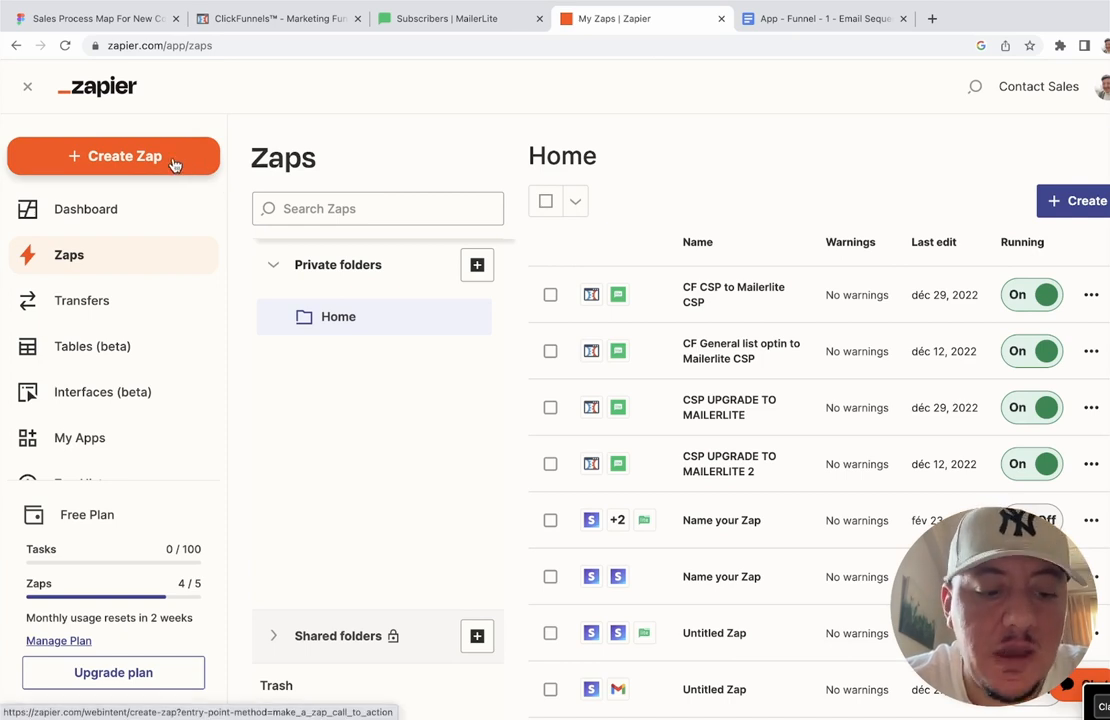
left_click(285, 20)
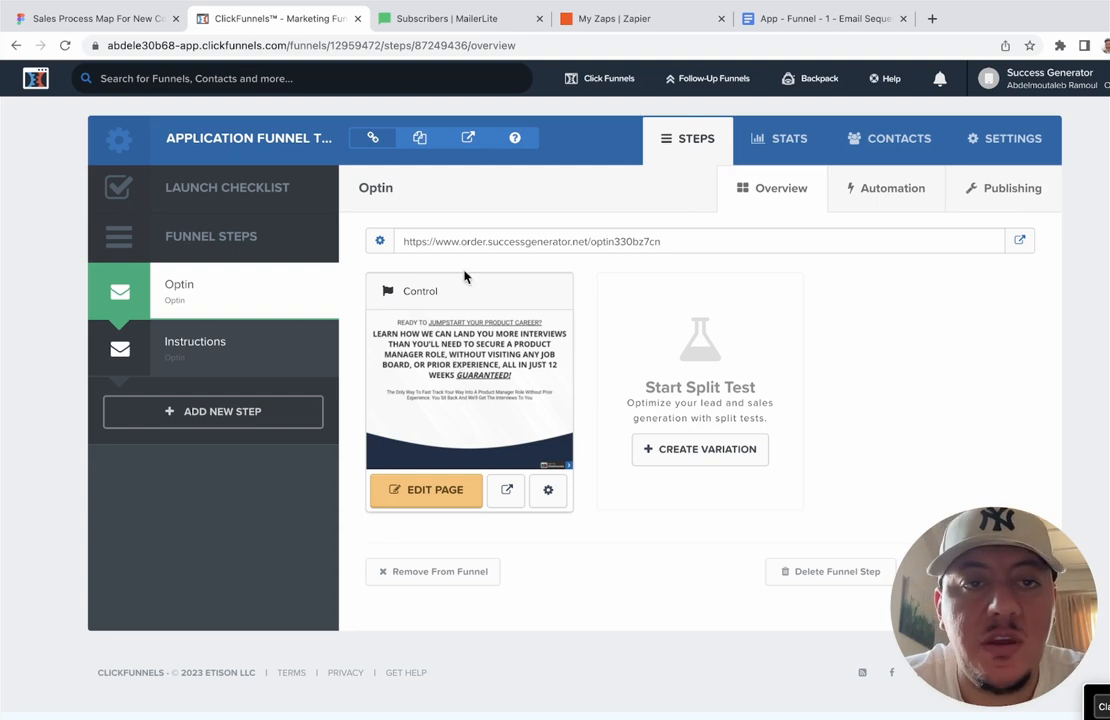
Step: Go from MailerLite back to the Zapier Zaps list and create a new Zap
left_click(490, 28)
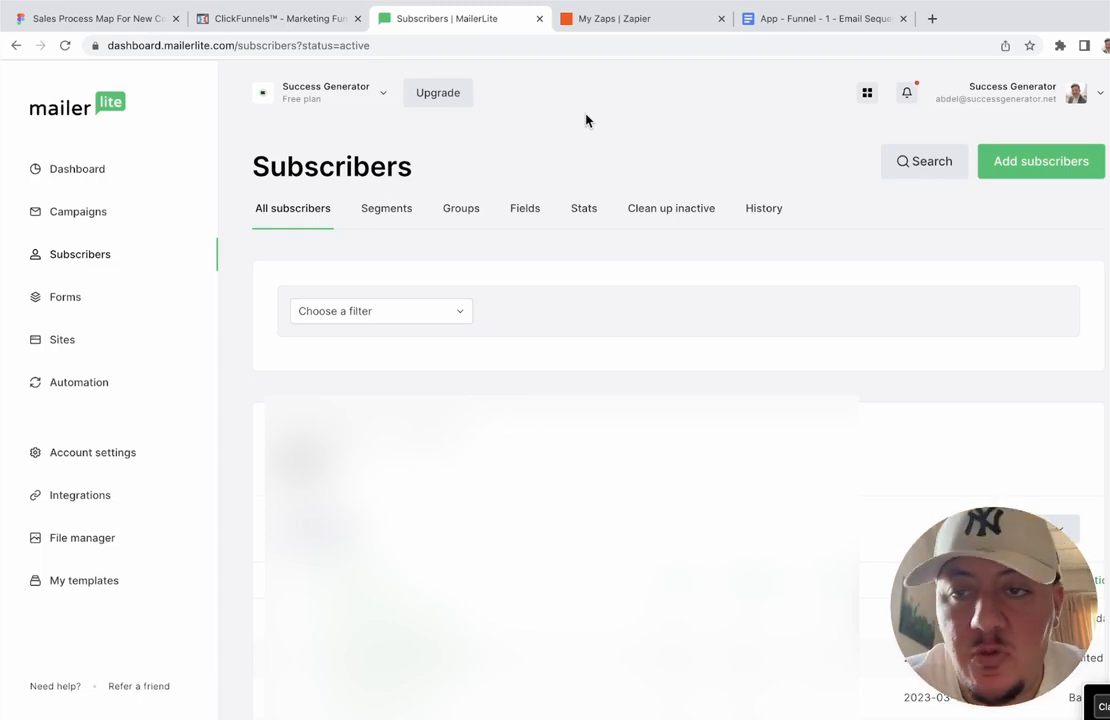
left_click(605, 20)
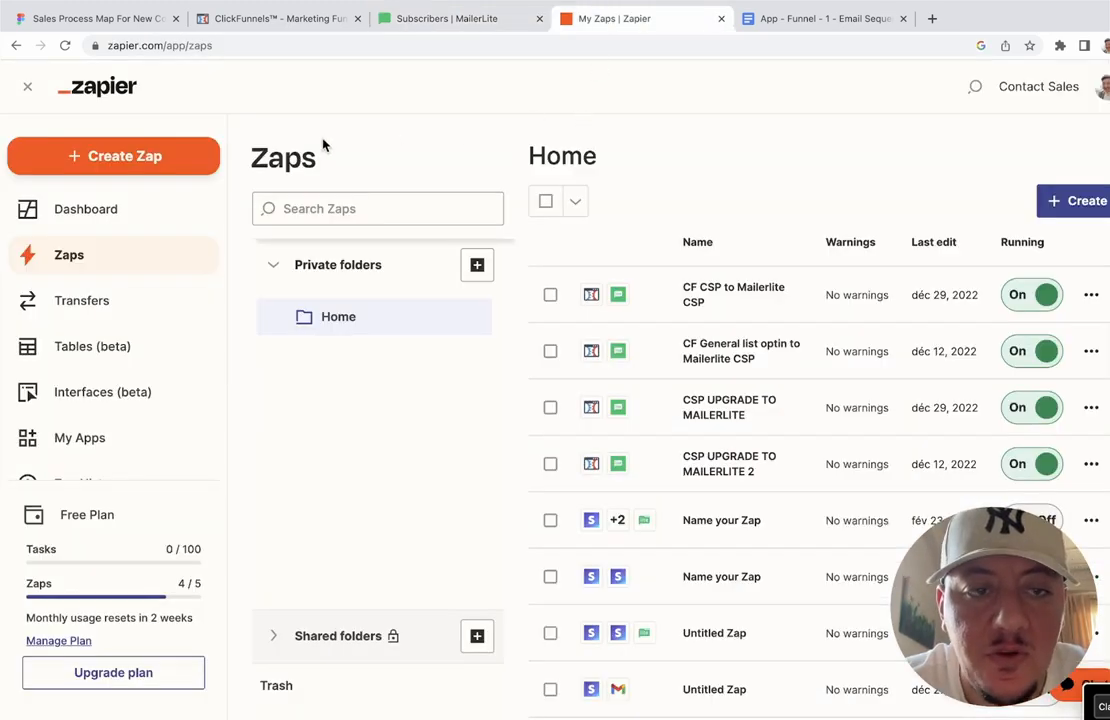
left_click(113, 157)
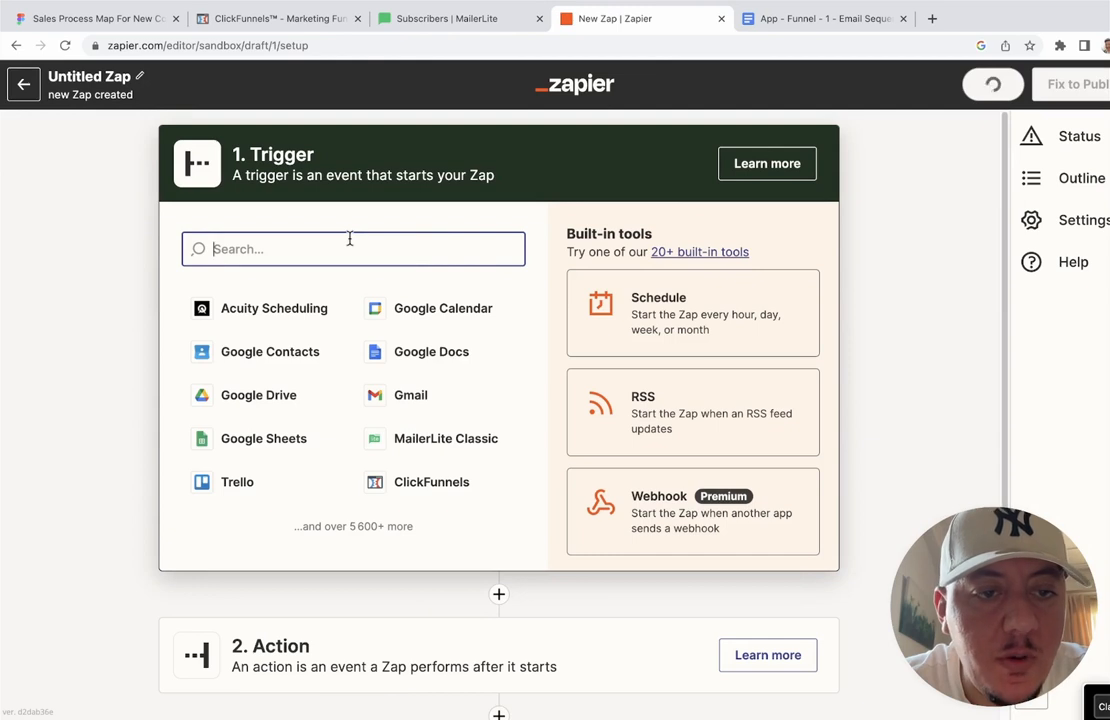
Step: Make ClickFunnels the trigger app with the New Contact Activity event
type("cli")
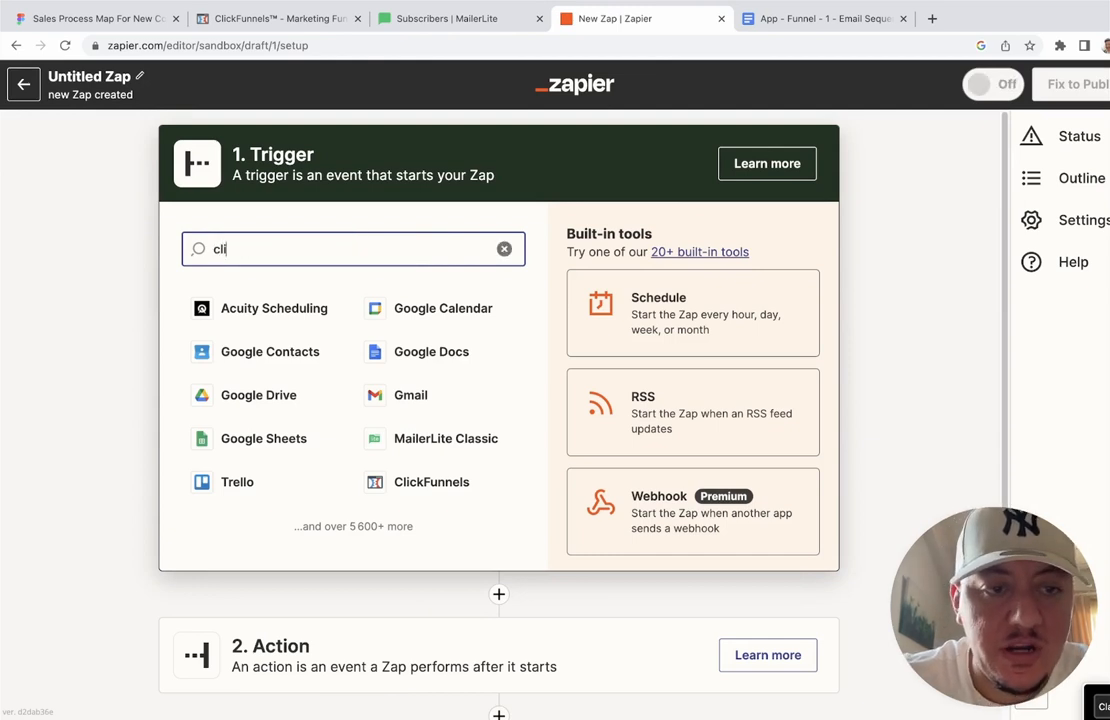
type("ckfu")
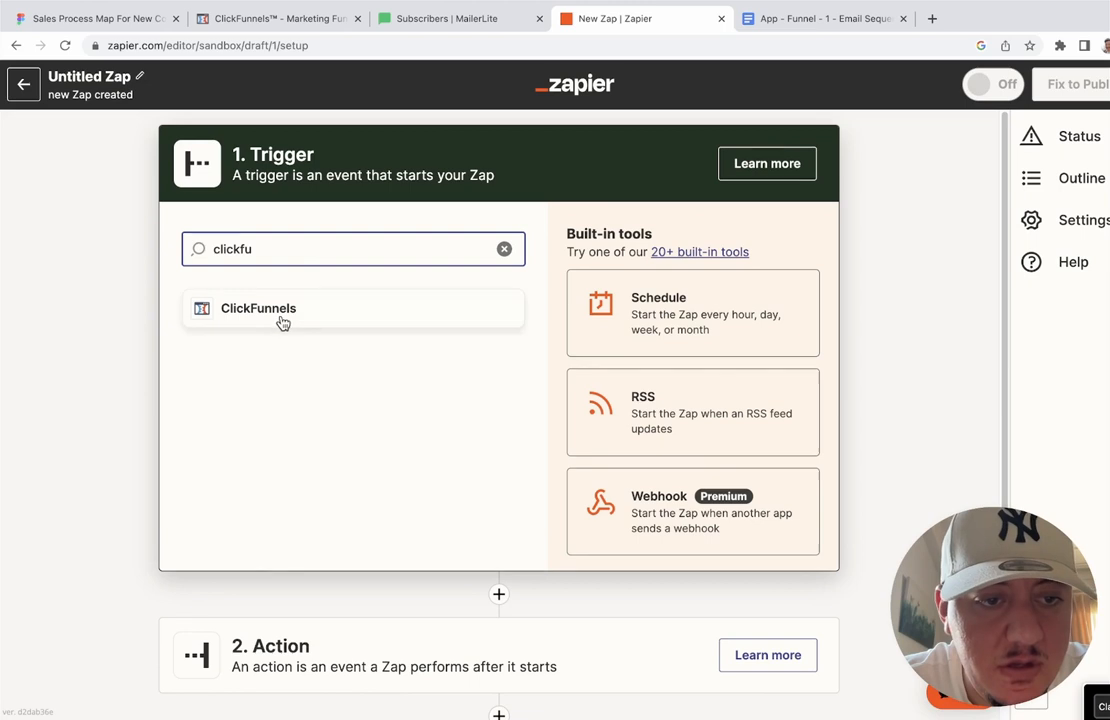
left_click(282, 316)
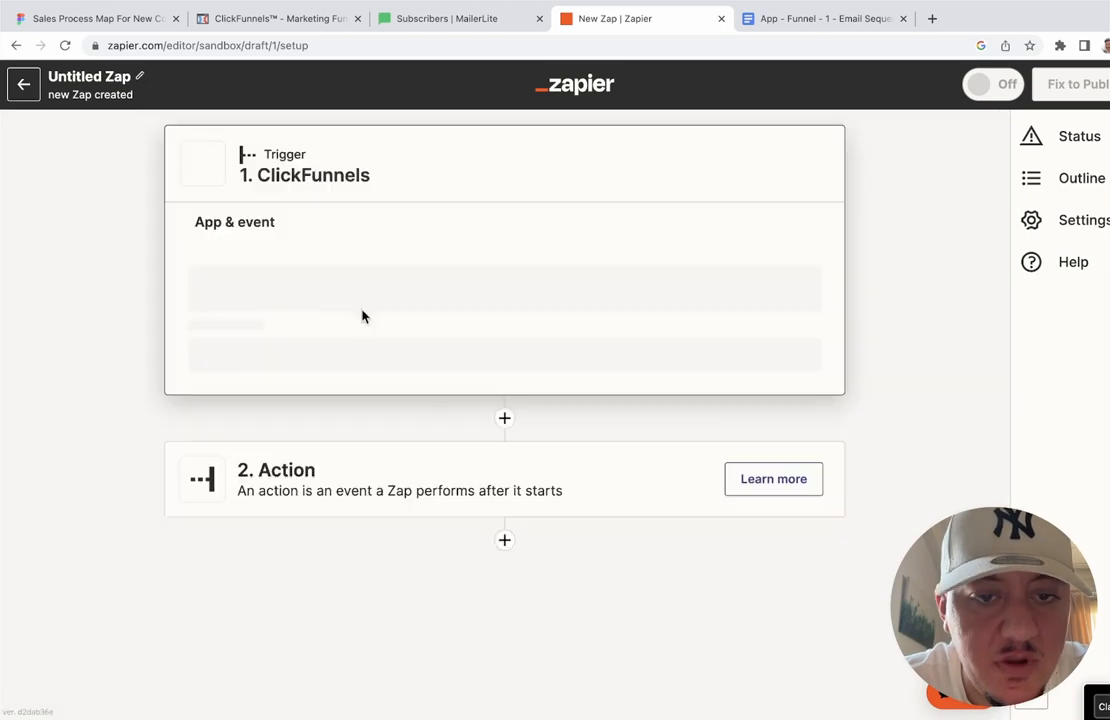
left_click(403, 369)
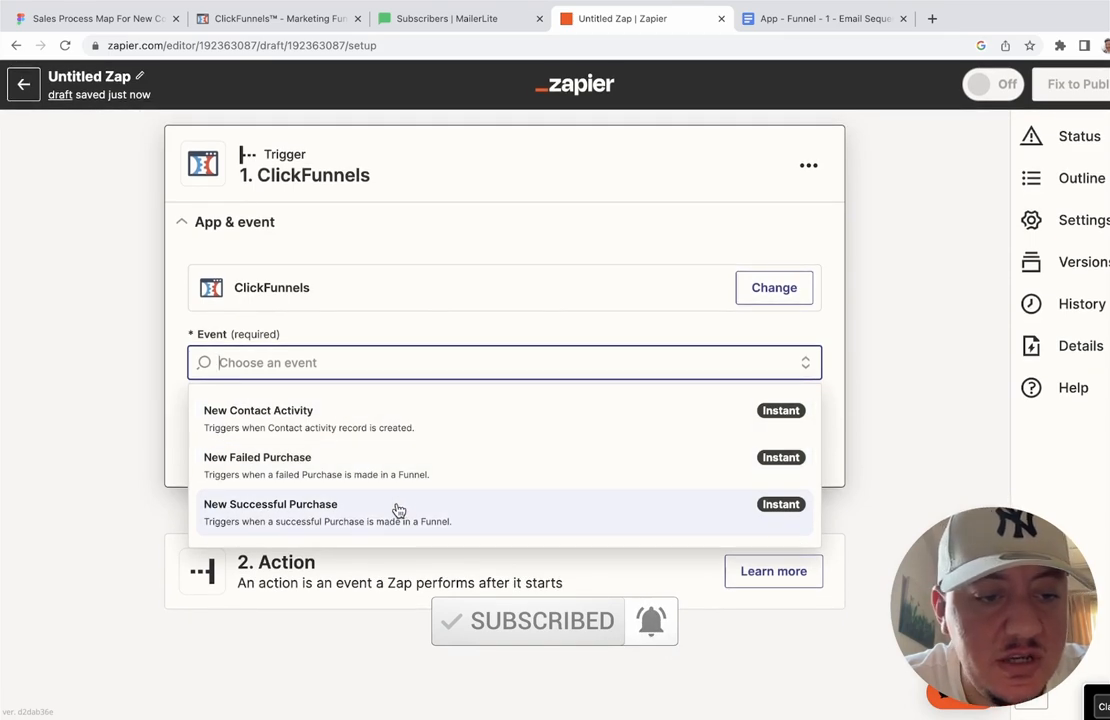
left_click(368, 429)
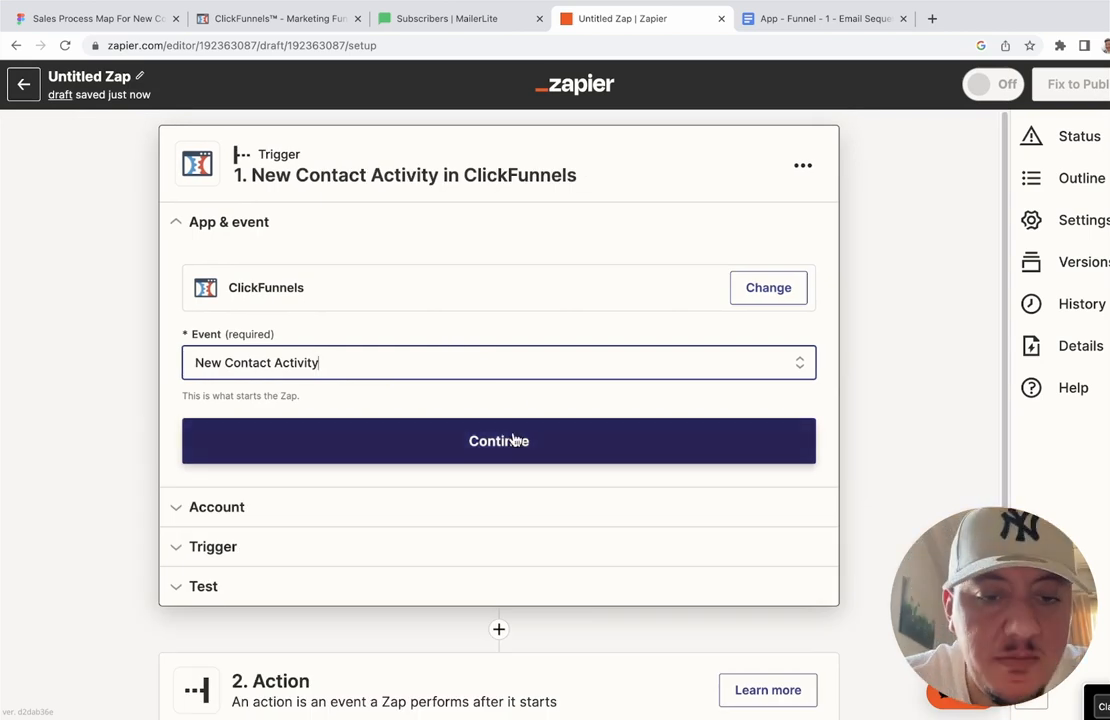
left_click(515, 441)
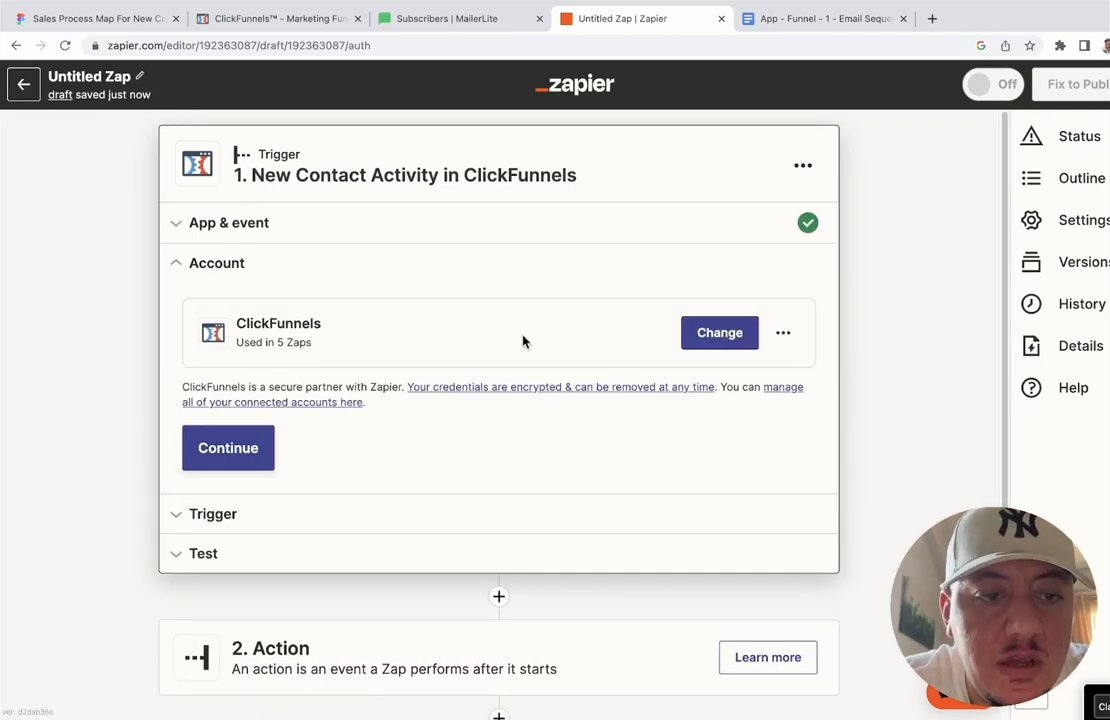
Step: Review and confirm the existing ClickFunnels account, then continue to trigger settings
left_click(243, 448)
left_click(470, 289)
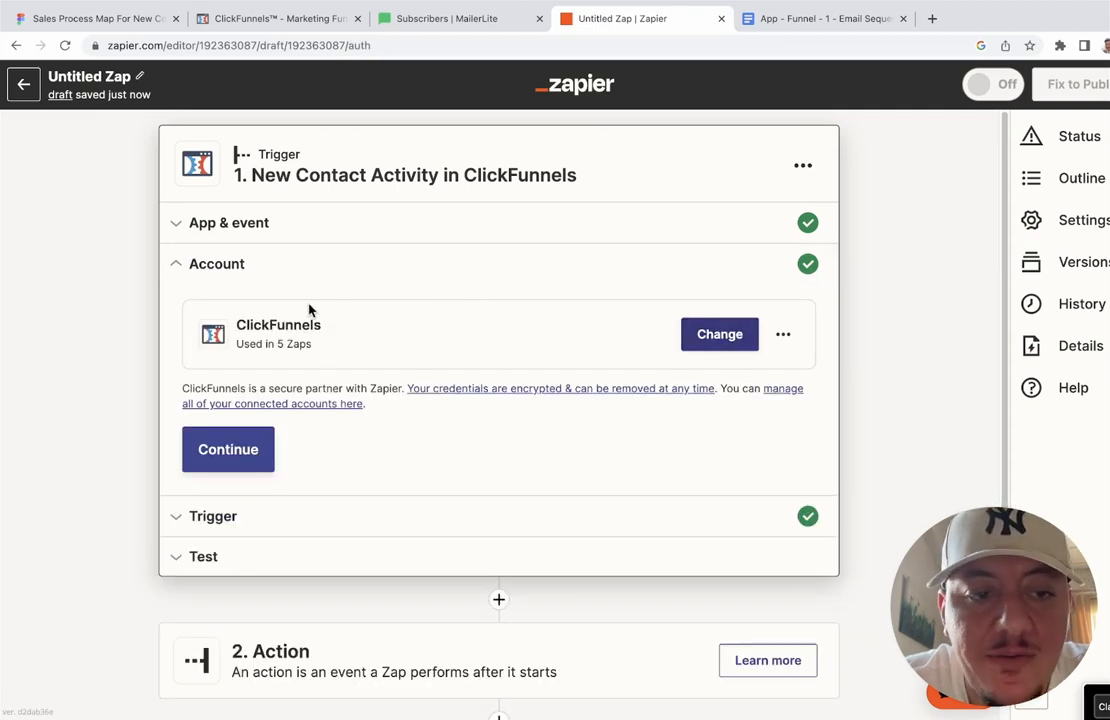
left_click_drag(236, 327, 322, 332)
left_click(296, 370)
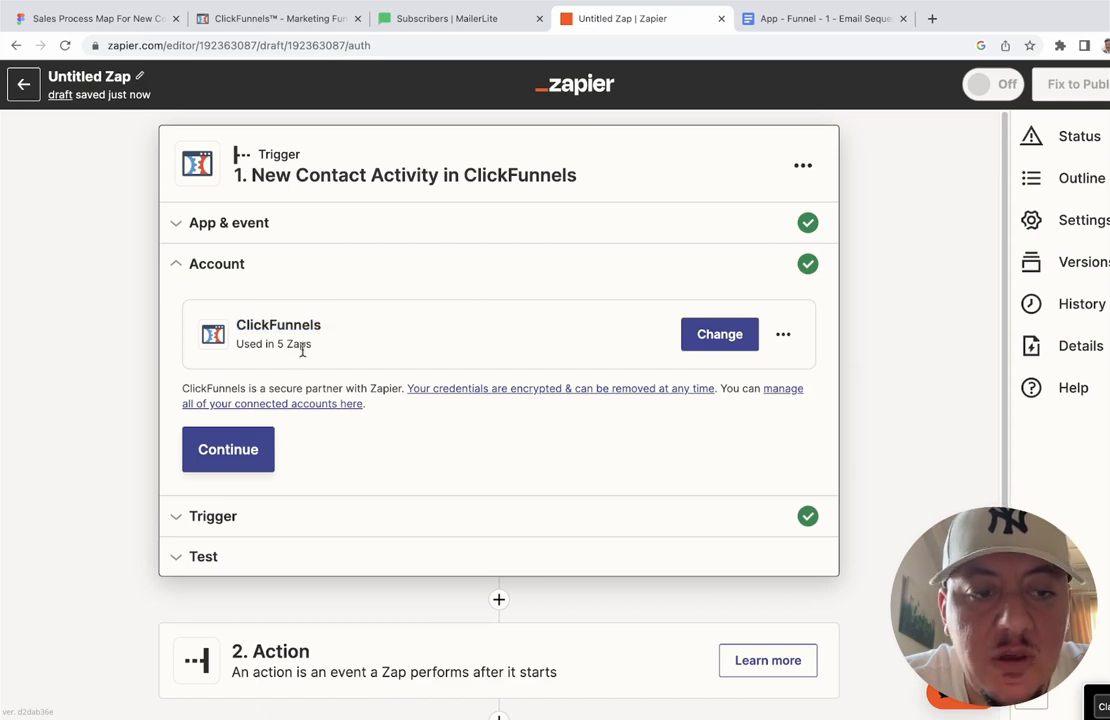
left_click(785, 335)
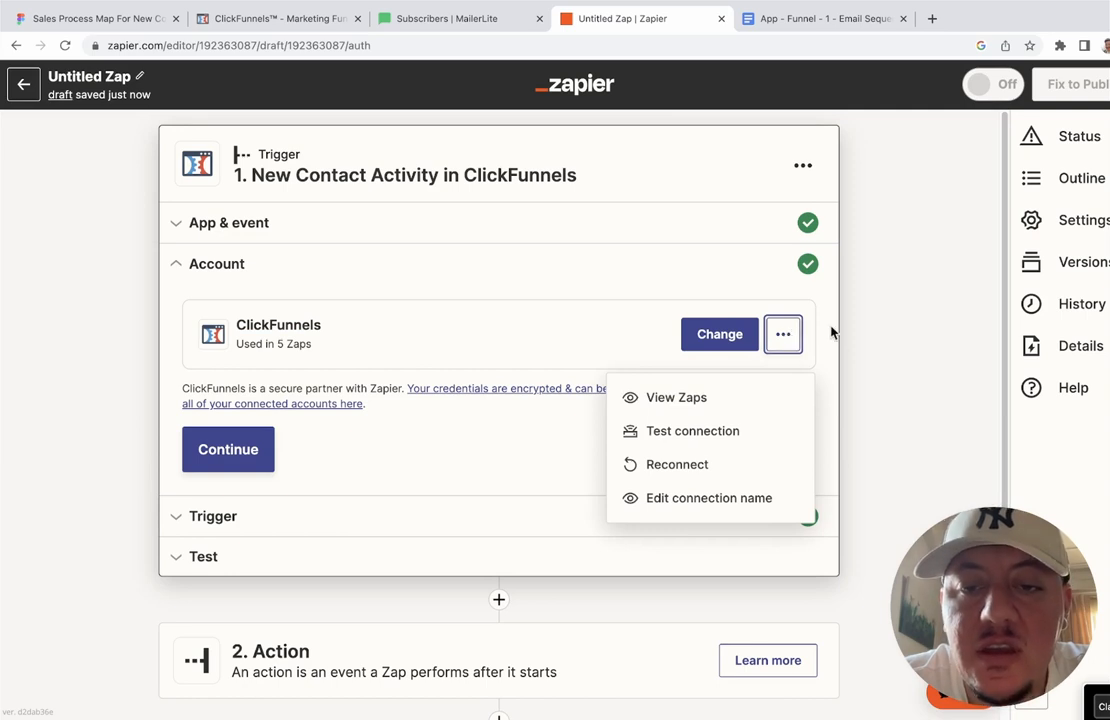
left_click(832, 330)
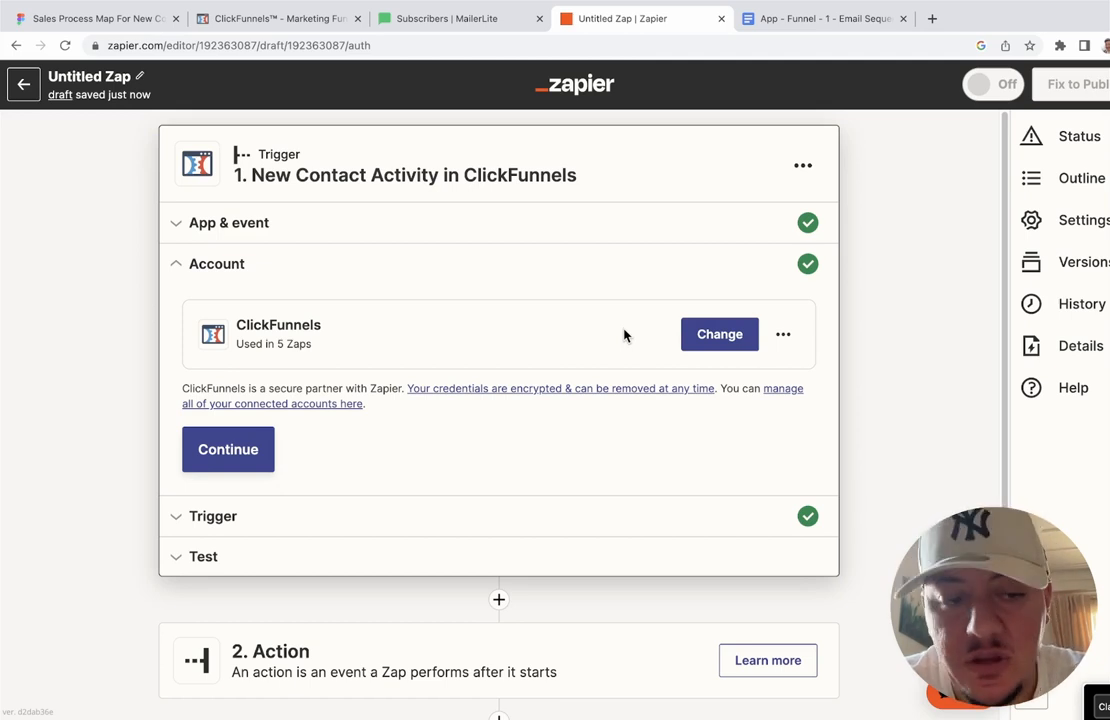
left_click(228, 449)
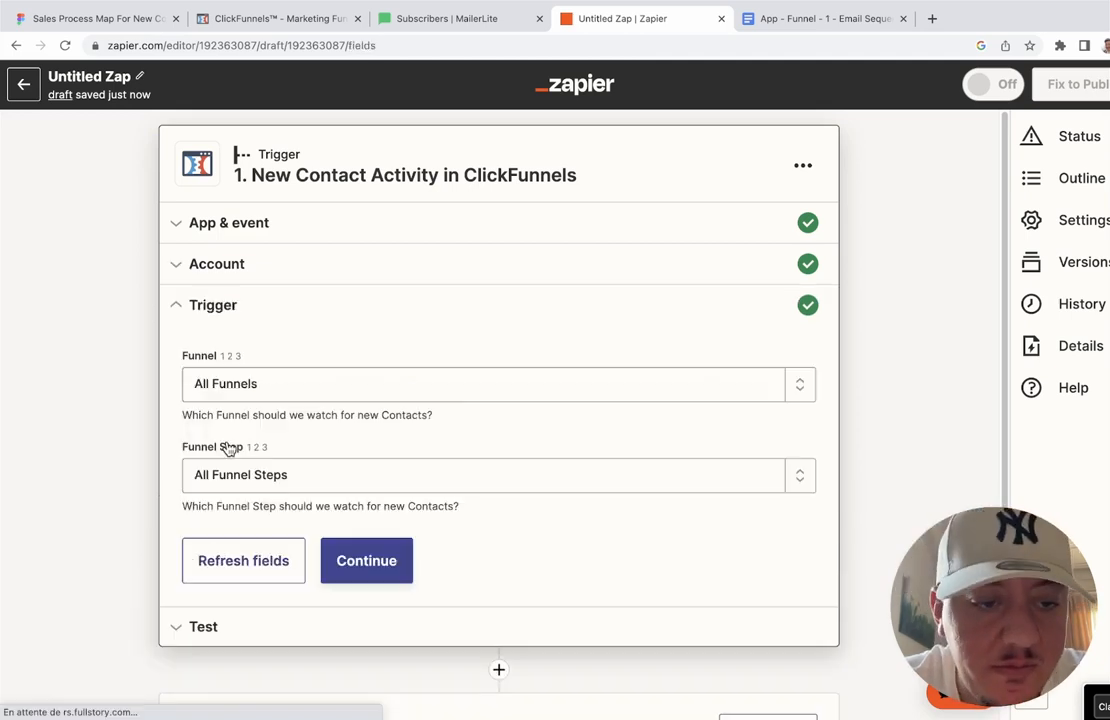
Step: Set the trigger's Funnel to Application Funnel Template
left_click(397, 374)
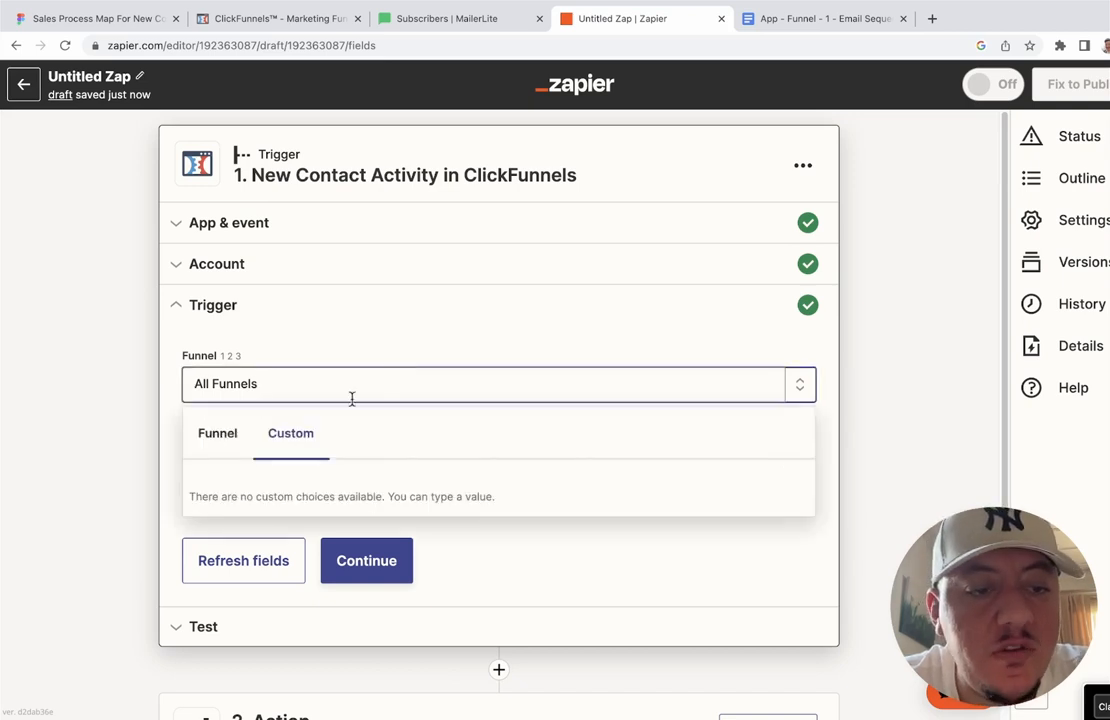
left_click(218, 435)
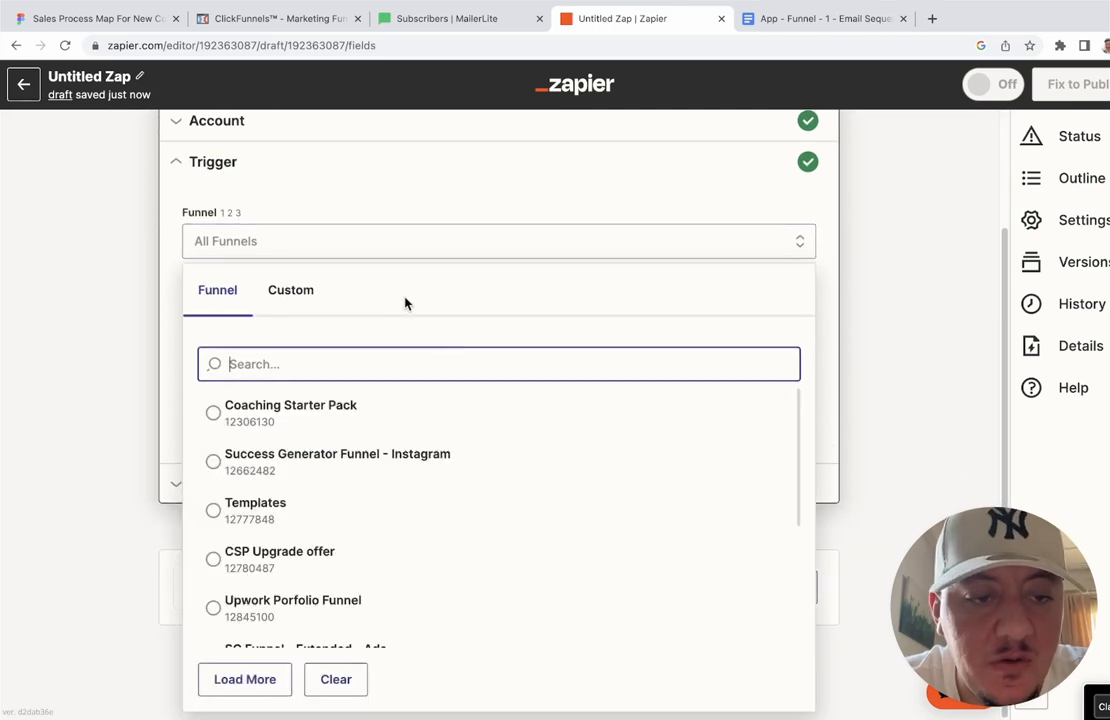
scroll(385, 476, "down", 5)
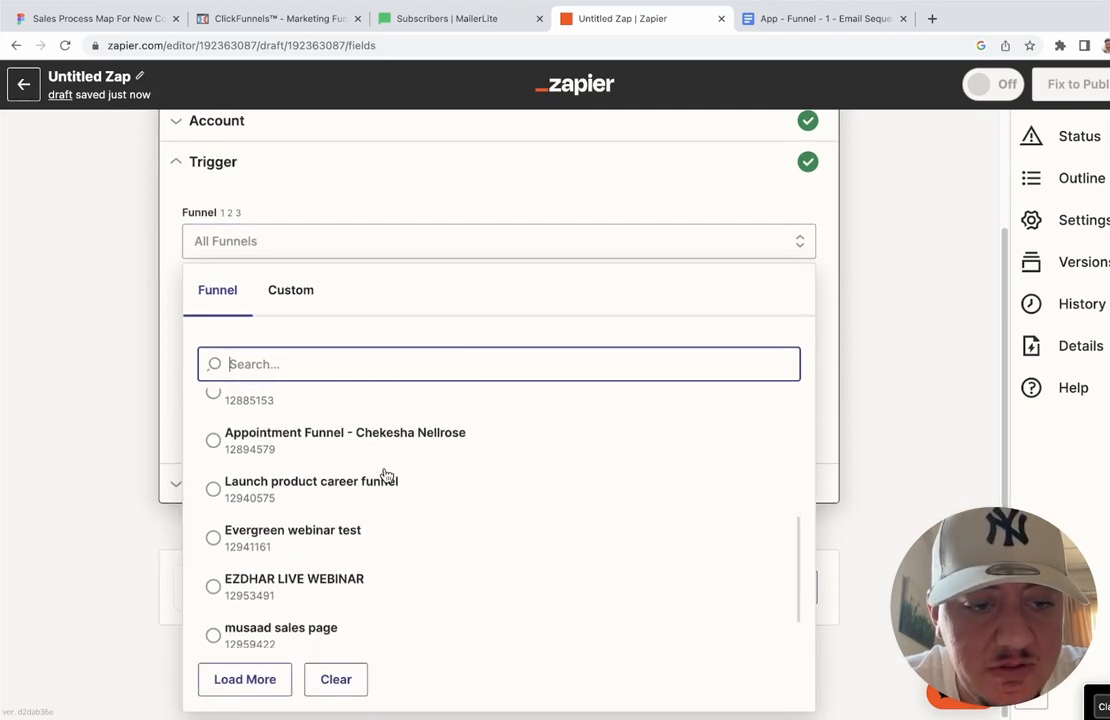
scroll(385, 476, "down", 1)
scroll(385, 476, "up", 2)
scroll(385, 476, "down", 2)
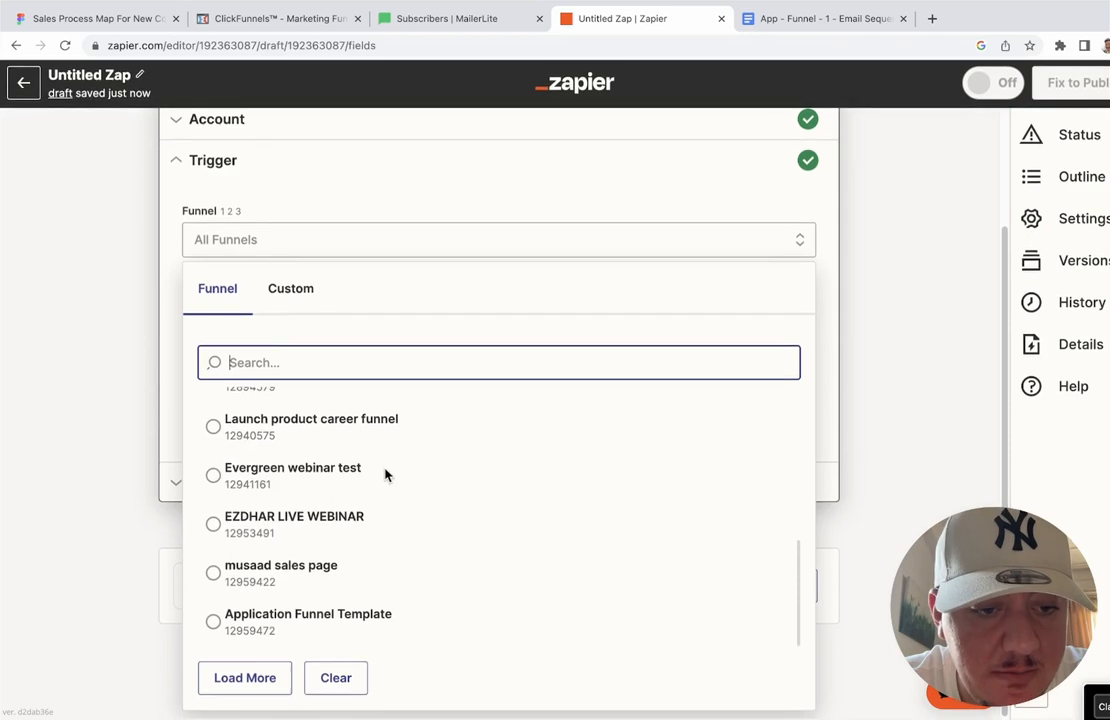
left_click(325, 628)
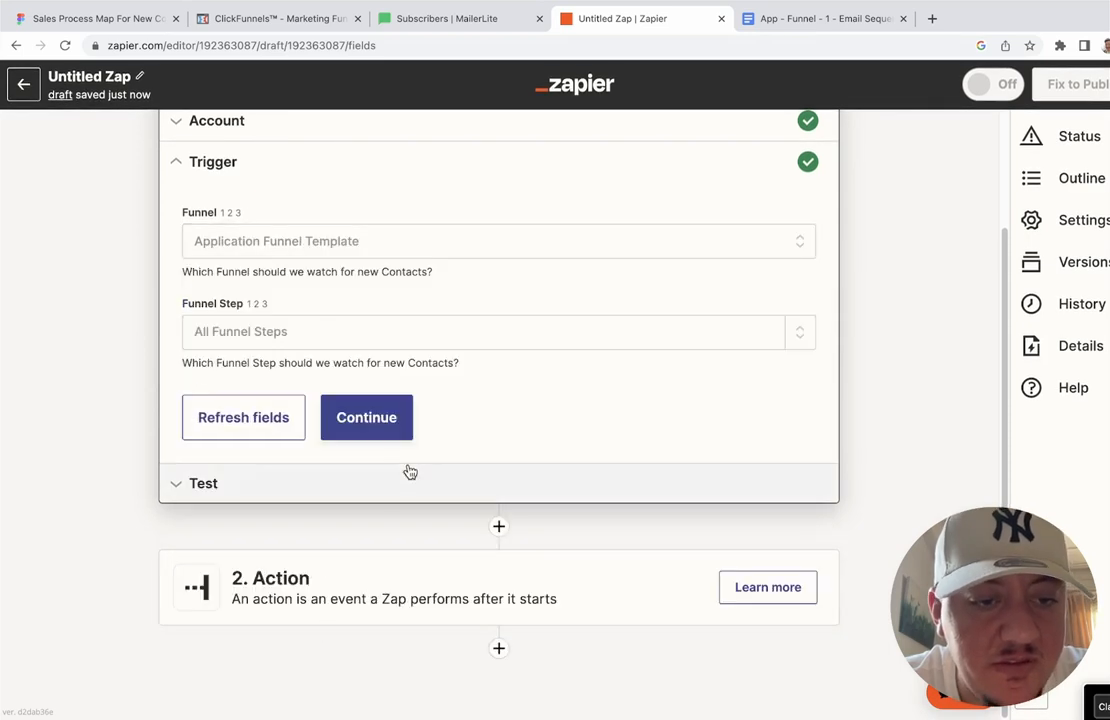
Step: Set the Funnel Step to Optin and continue to the trigger test
left_click(387, 320)
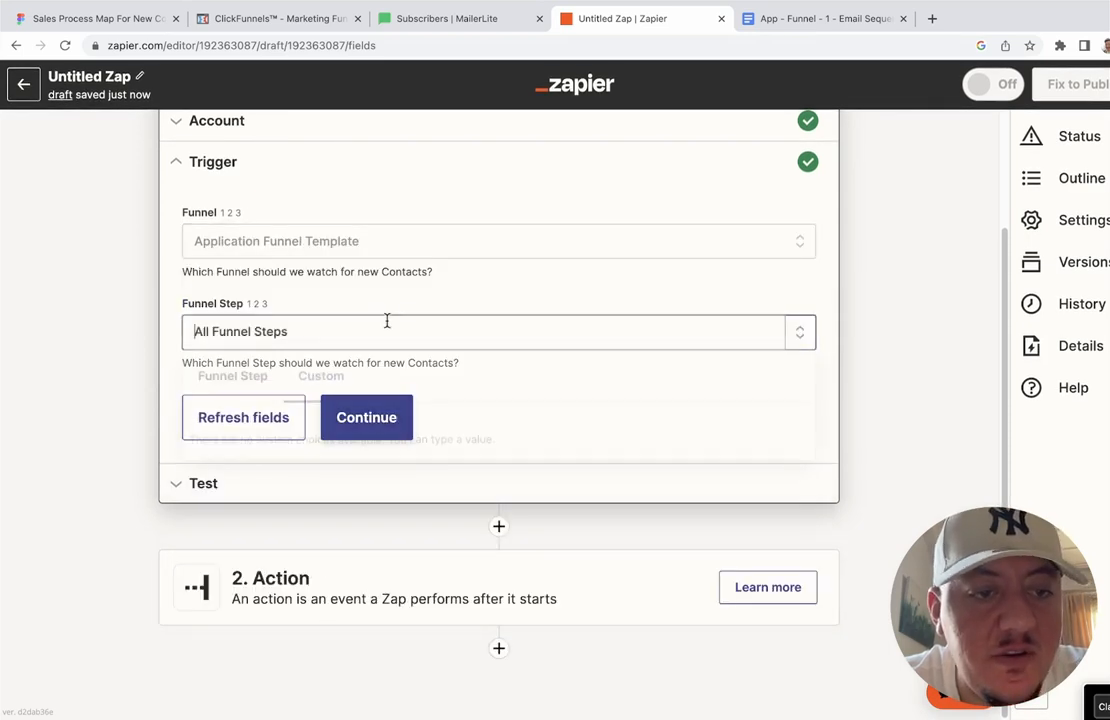
left_click(236, 372)
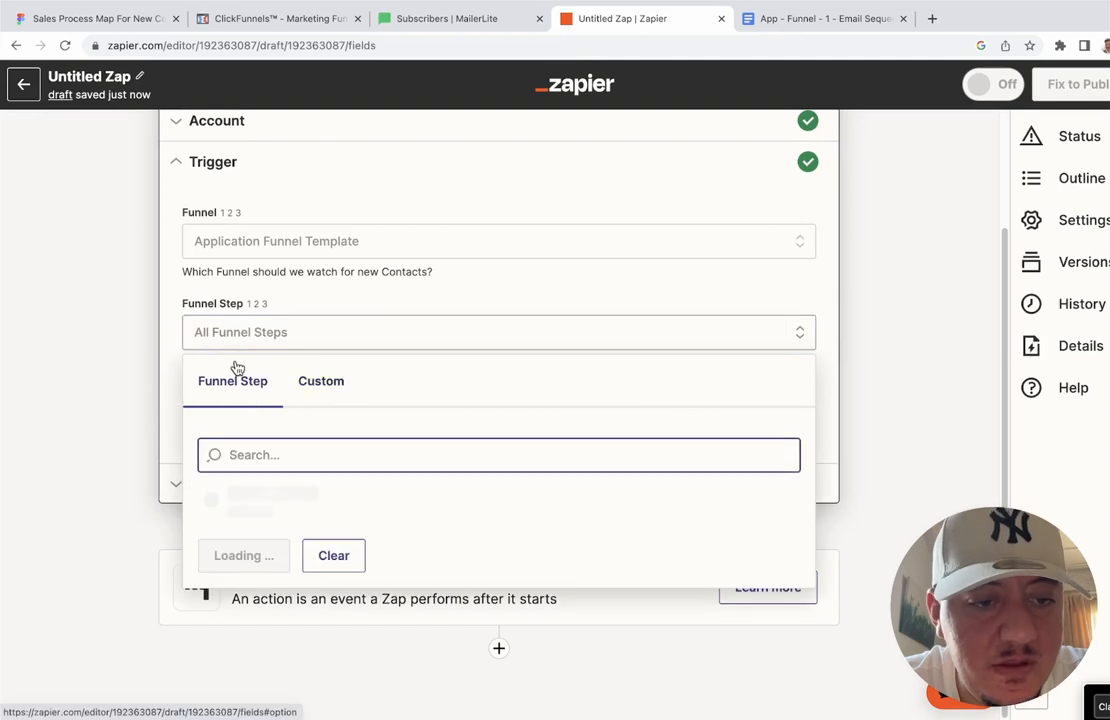
left_click(273, 494)
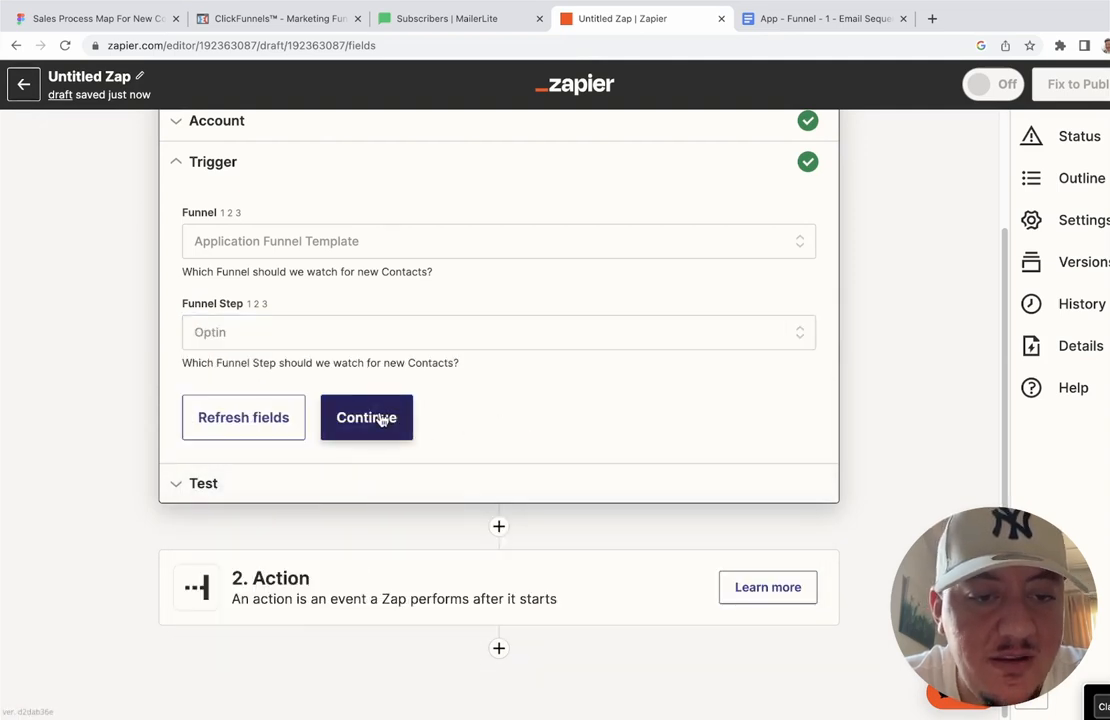
left_click(381, 420)
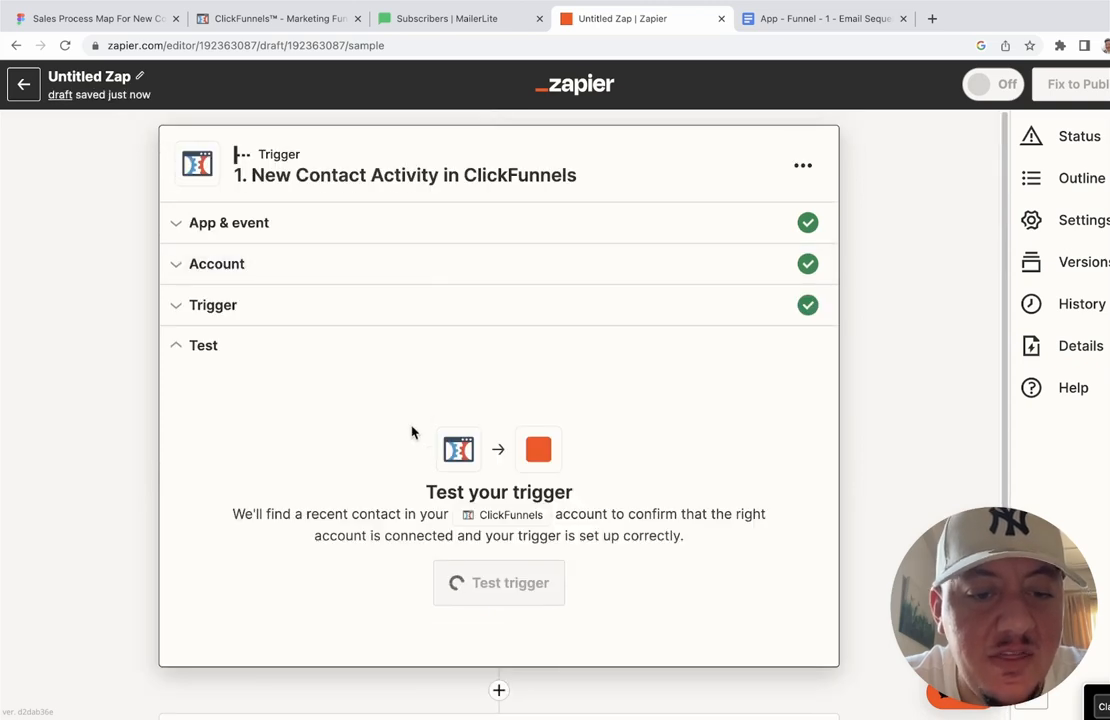
scroll(411, 432, "down", 3)
Step: Test the ClickFunnels trigger, review the sample contact, and continue to the action step
left_click(511, 450)
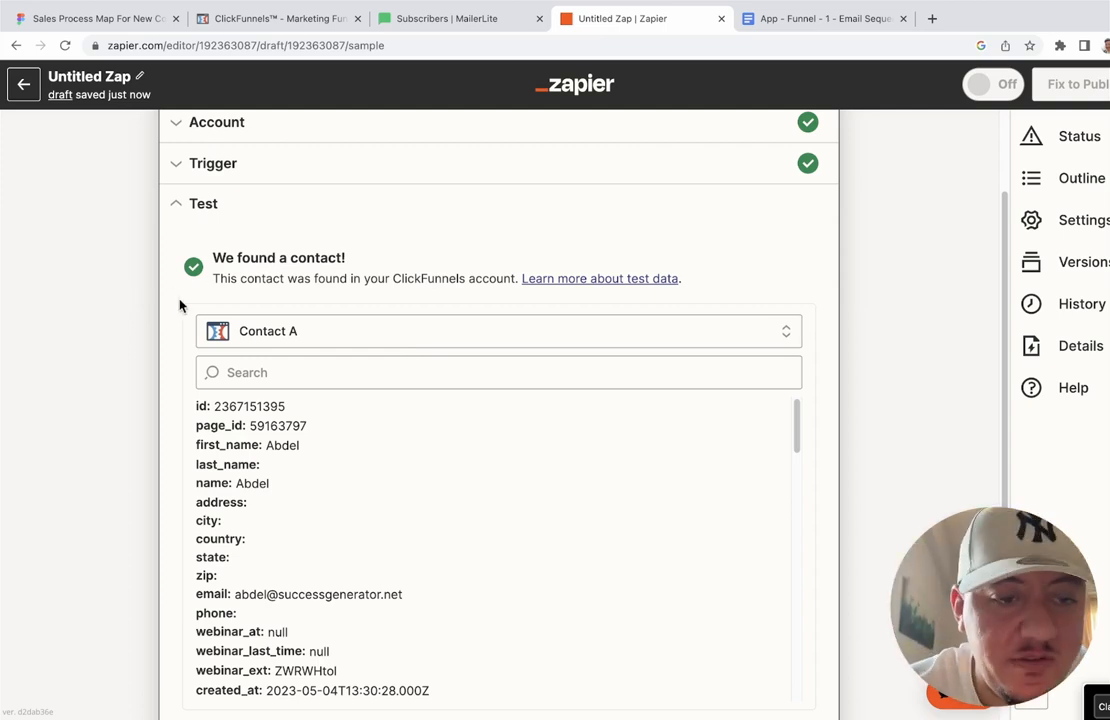
scroll(178, 305, "down", 3)
scroll(290, 335, "down", 3)
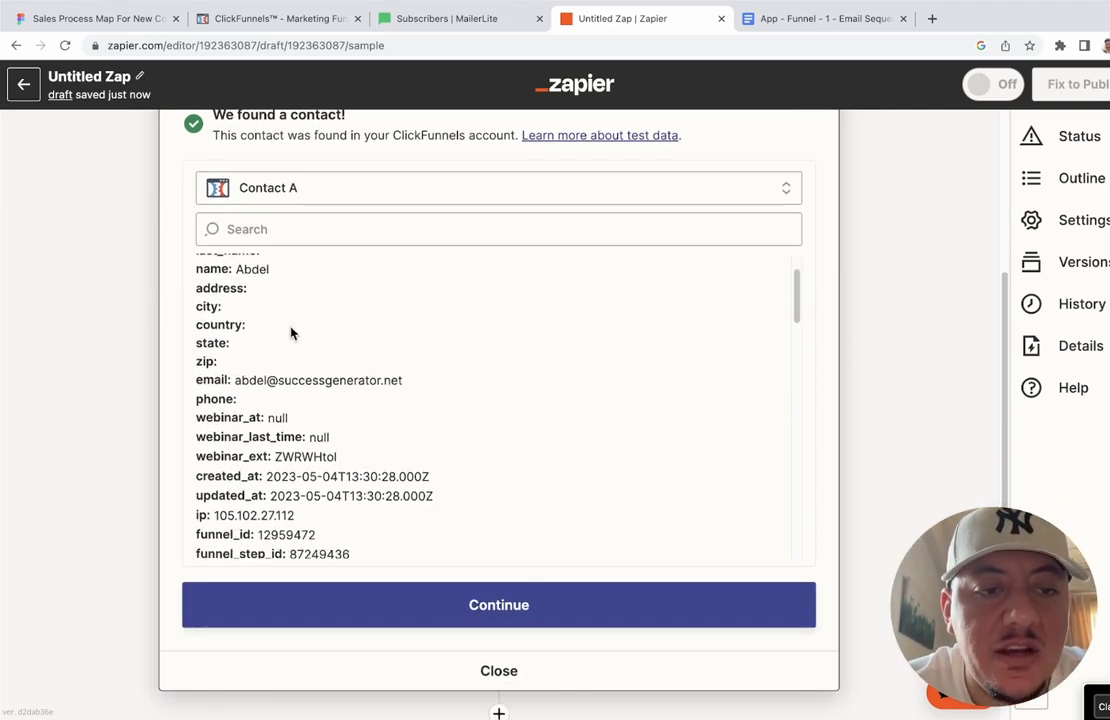
scroll(290, 325, "down", 3)
scroll(290, 332, "up", 6)
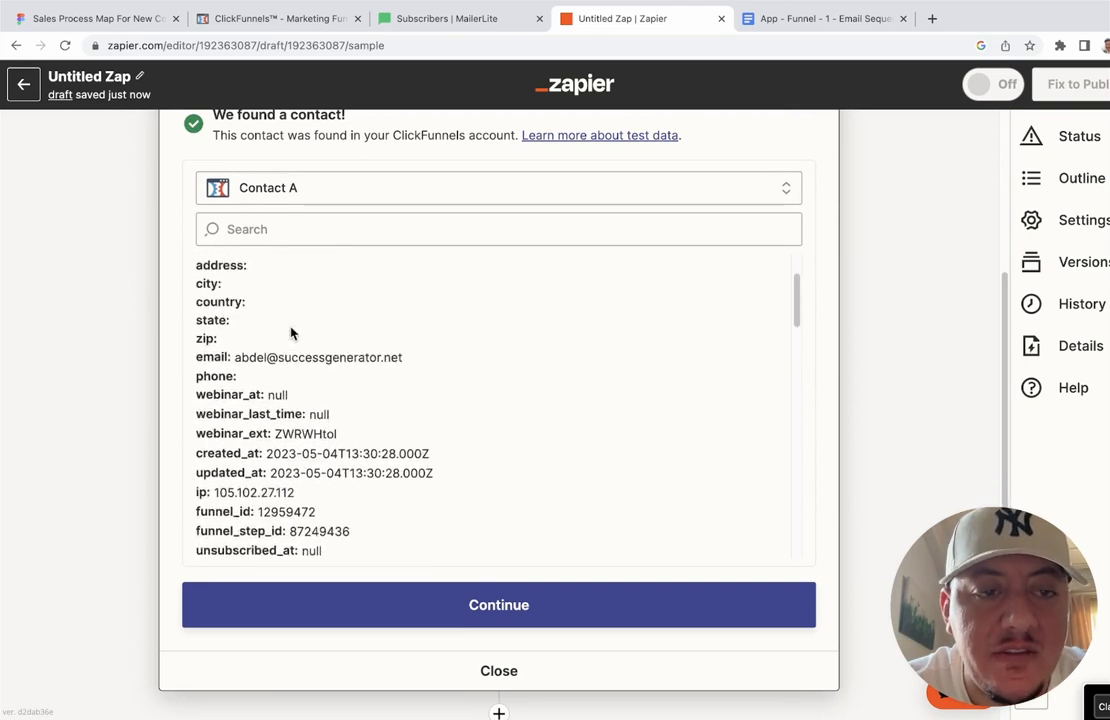
scroll(230, 349, "down", 4)
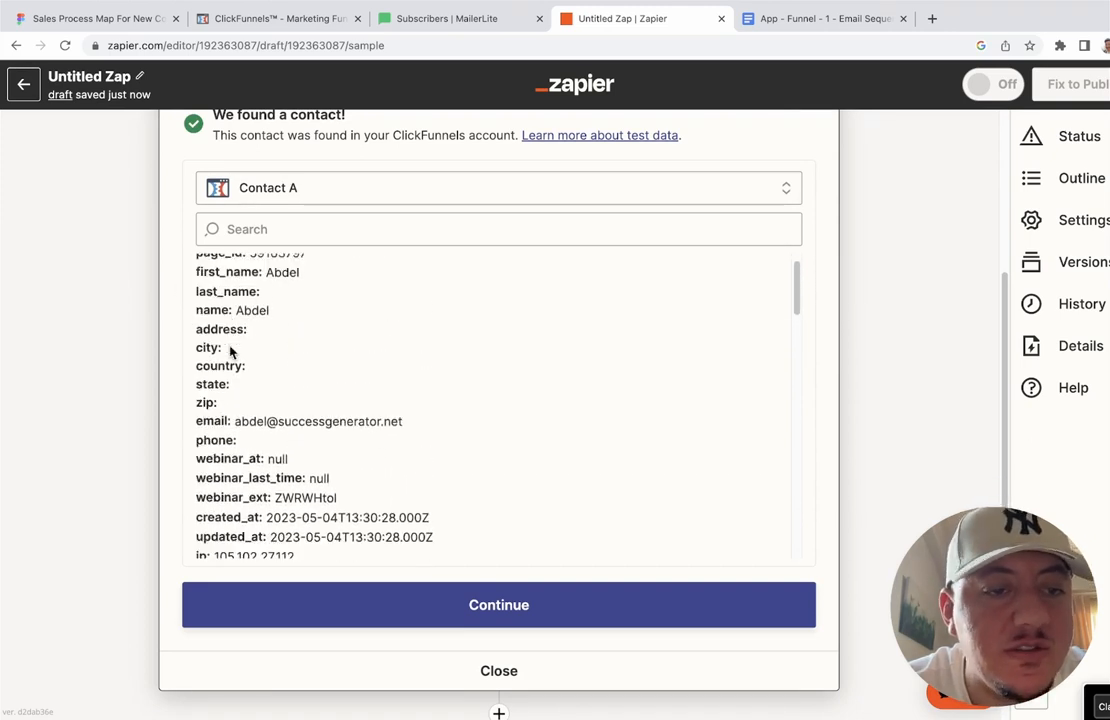
scroll(190, 365, "down", 2)
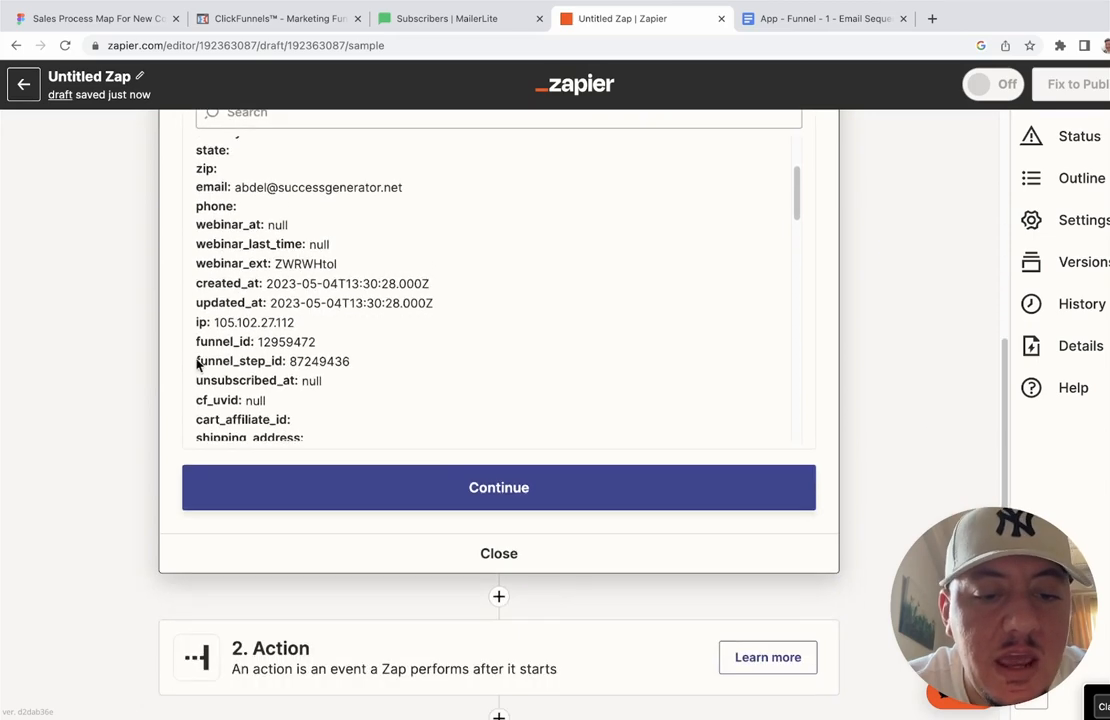
left_click(488, 488)
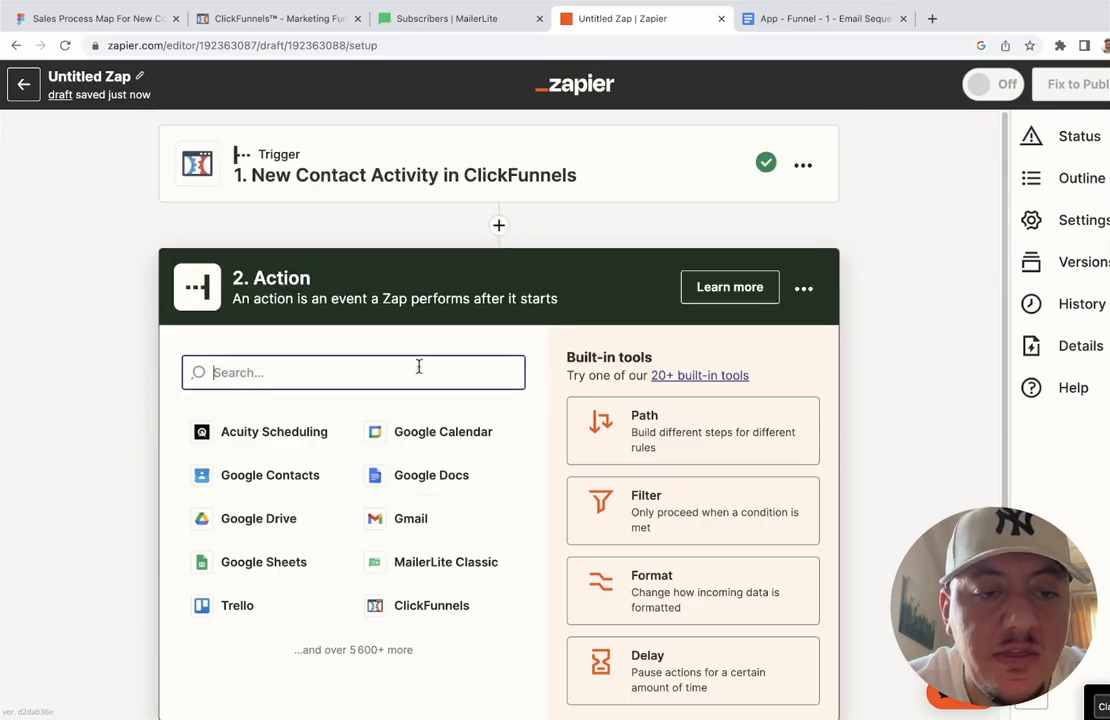
Step: Set step 2 to MailerLite with the Add Subscriber to a Group event
type("mailer")
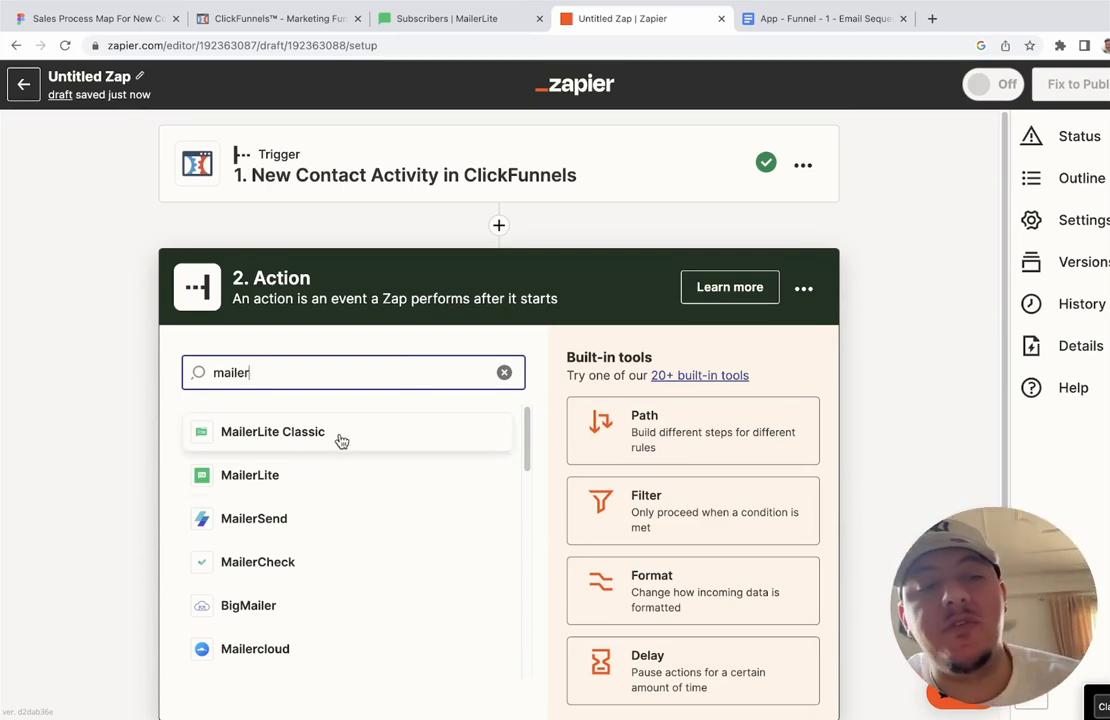
left_click(307, 477)
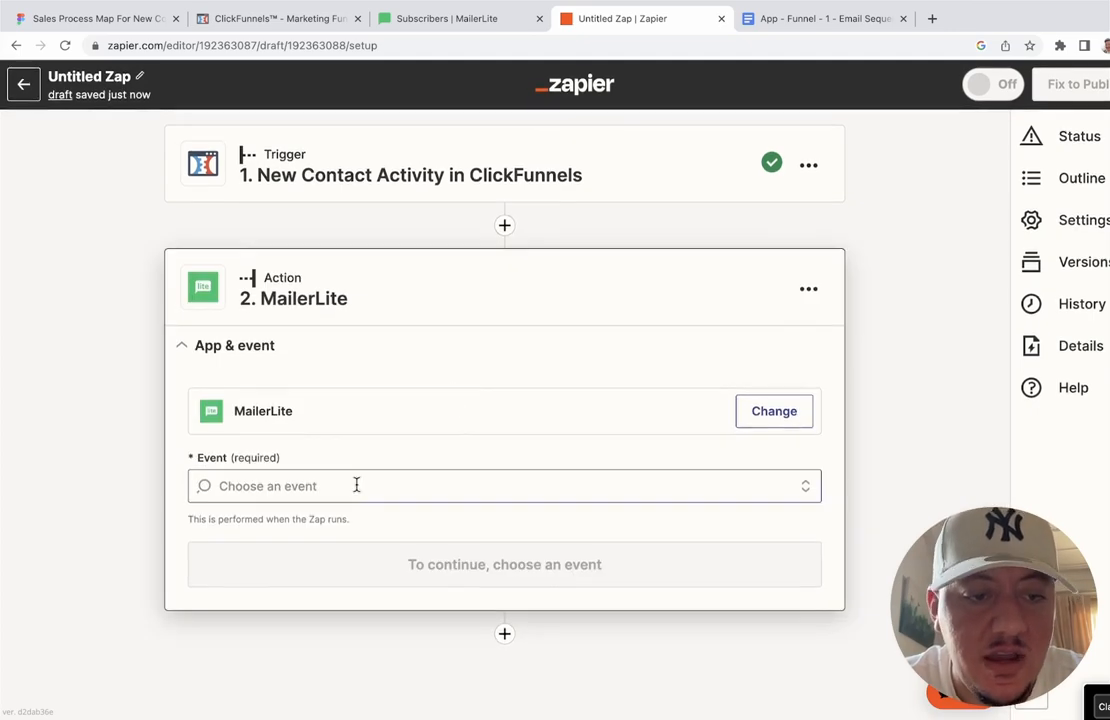
left_click(347, 489)
scroll(150, 465, "down", 1)
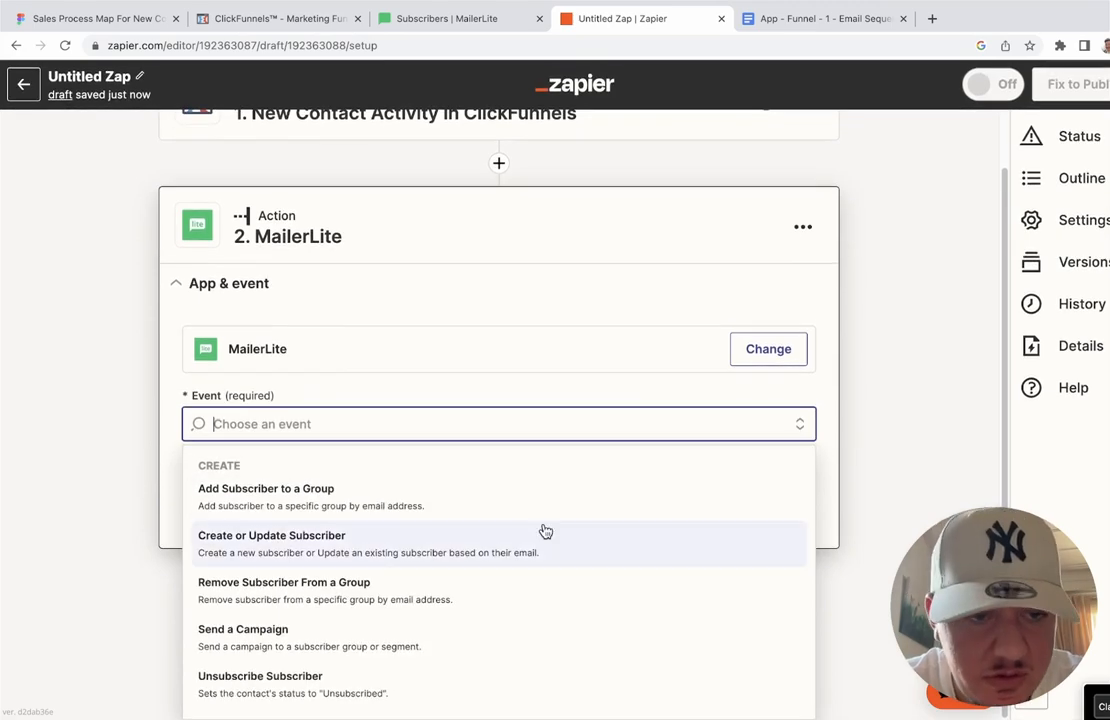
scroll(545, 532, "down", 1)
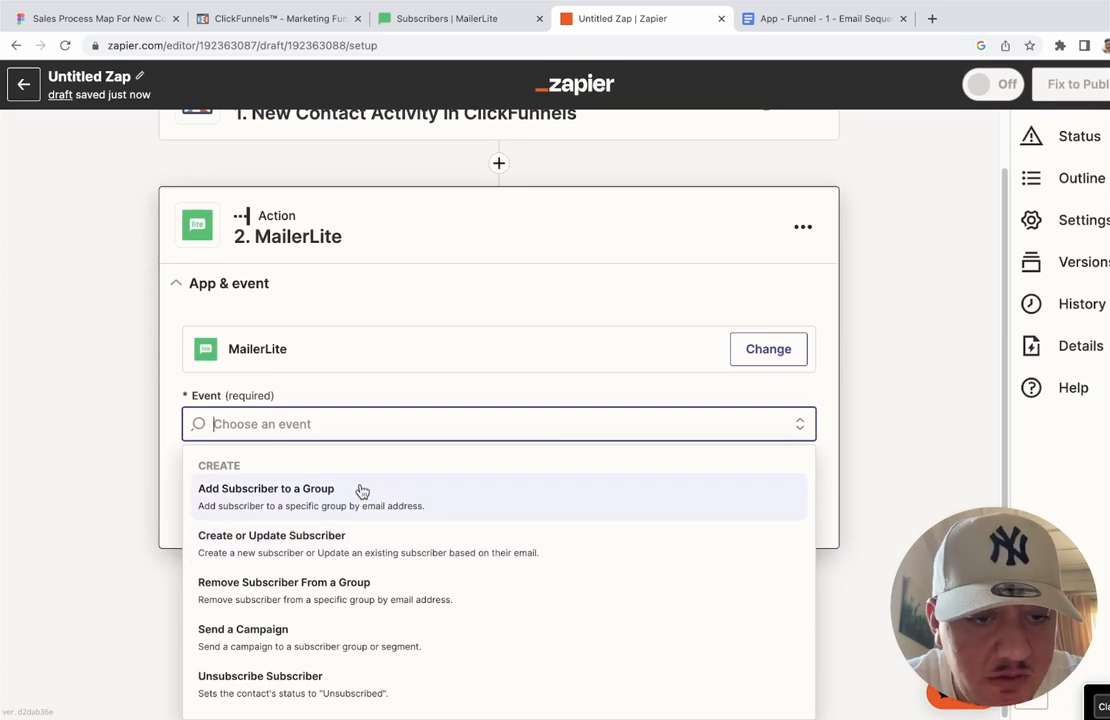
left_click(362, 490)
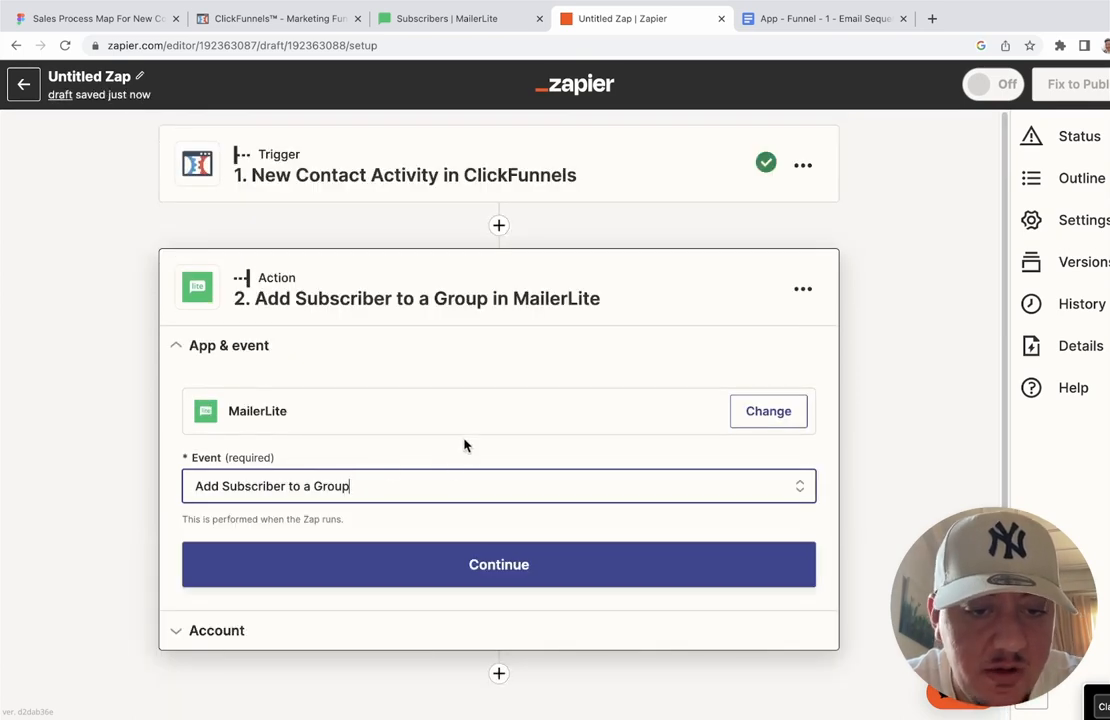
left_click(459, 565)
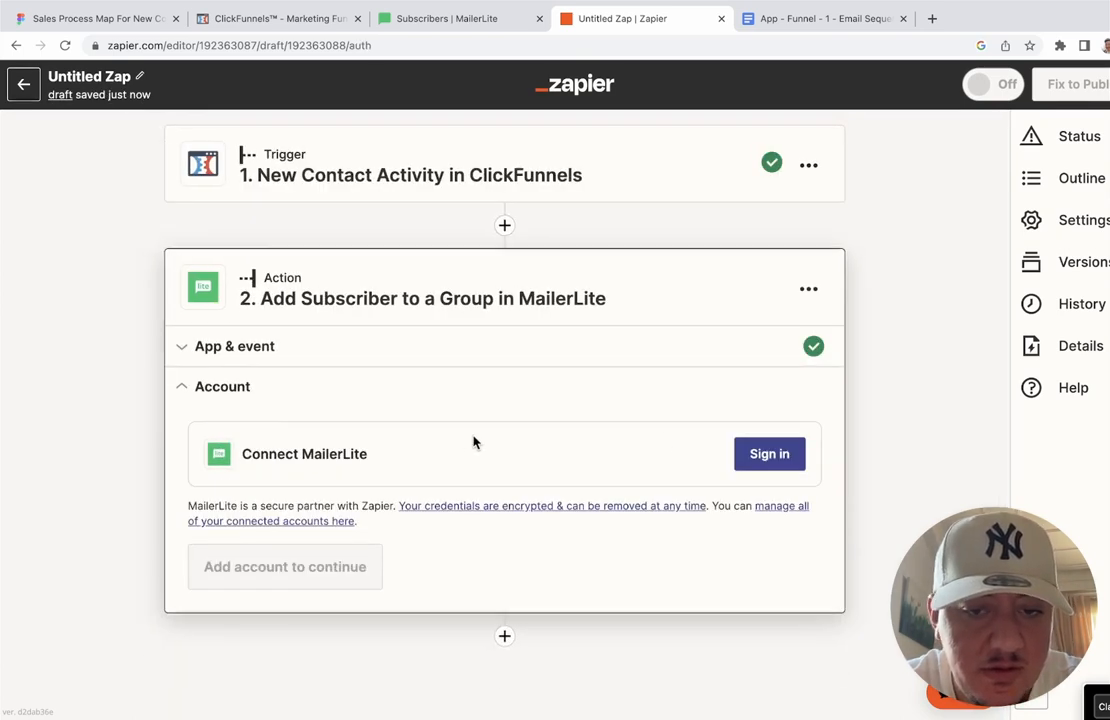
Step: Sign in and authorize the MailerLite account, then continue to the action fields
left_click(769, 455)
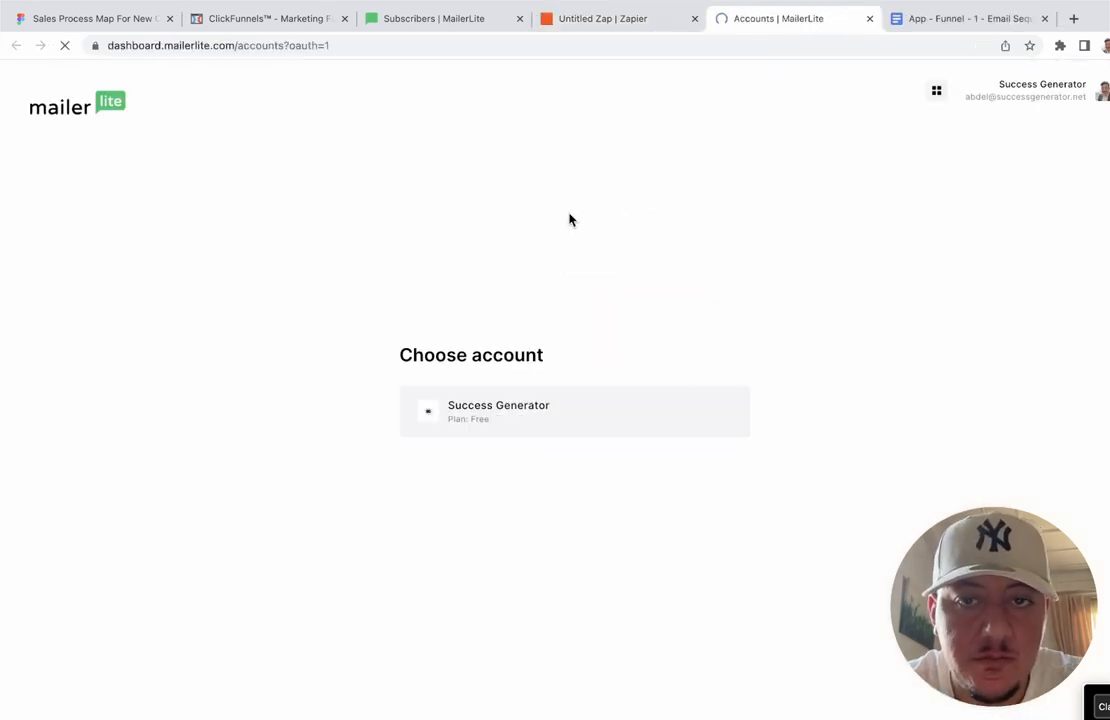
left_click(522, 412)
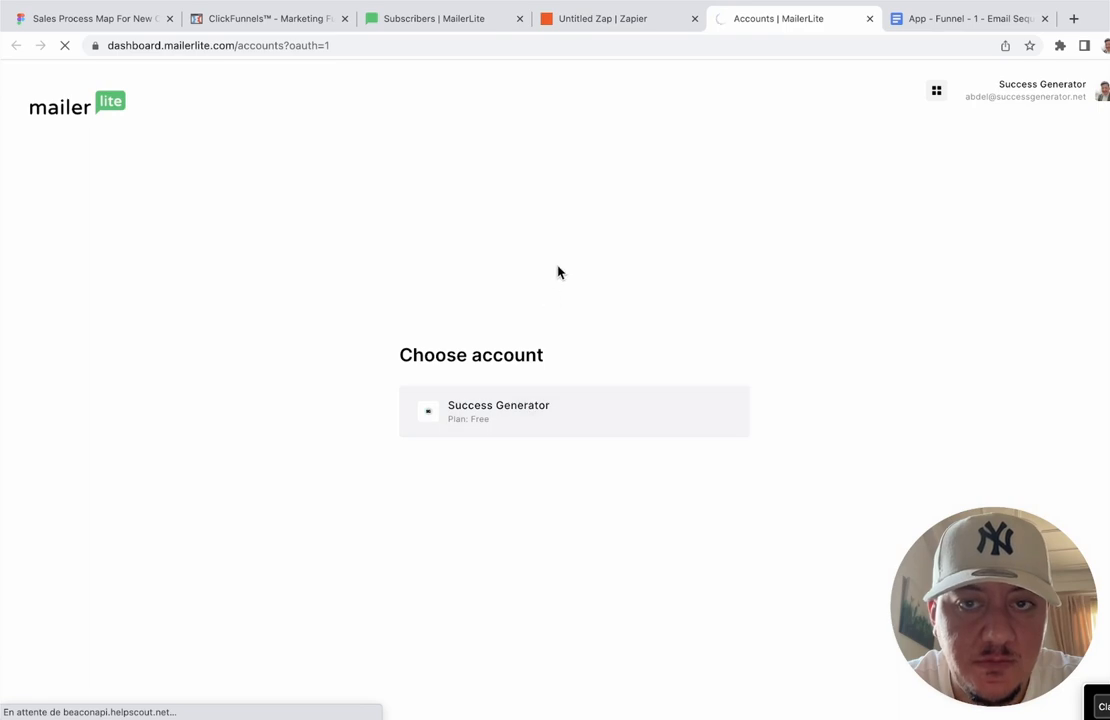
left_click(568, 444)
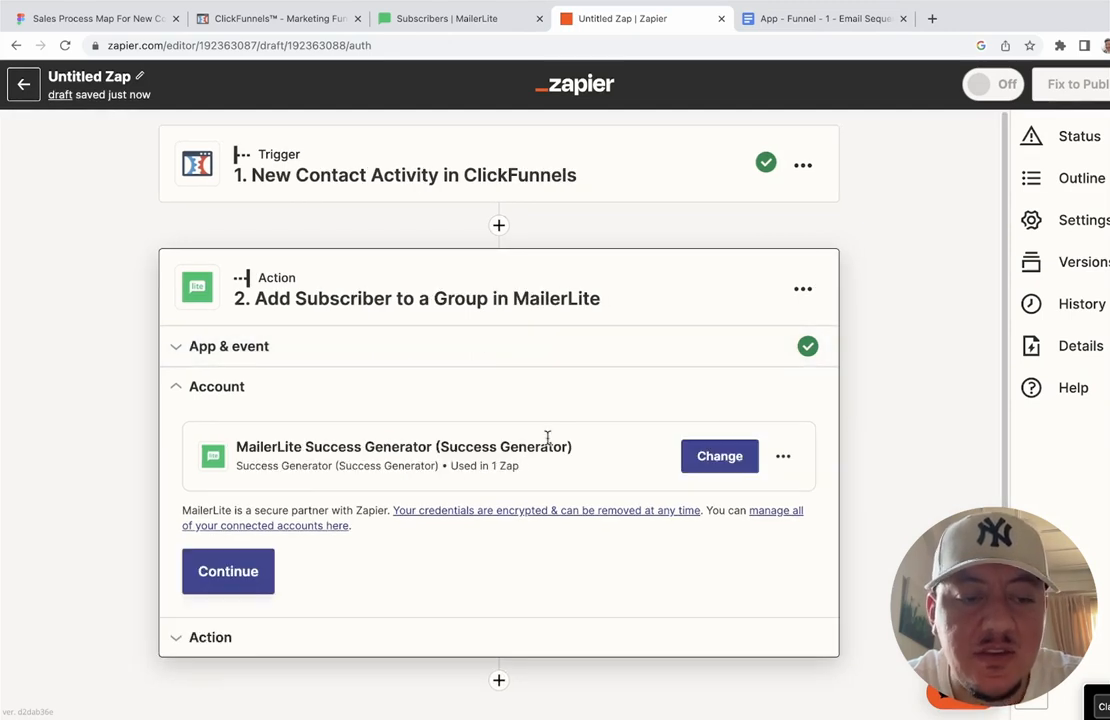
left_click(228, 572)
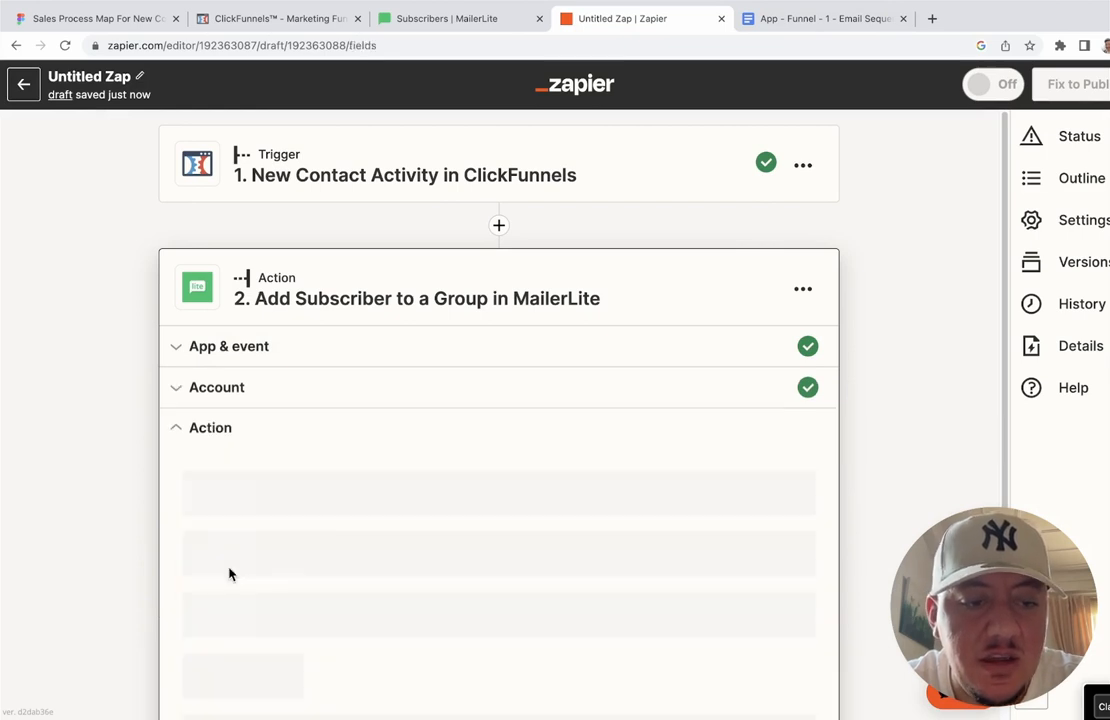
left_click(302, 514)
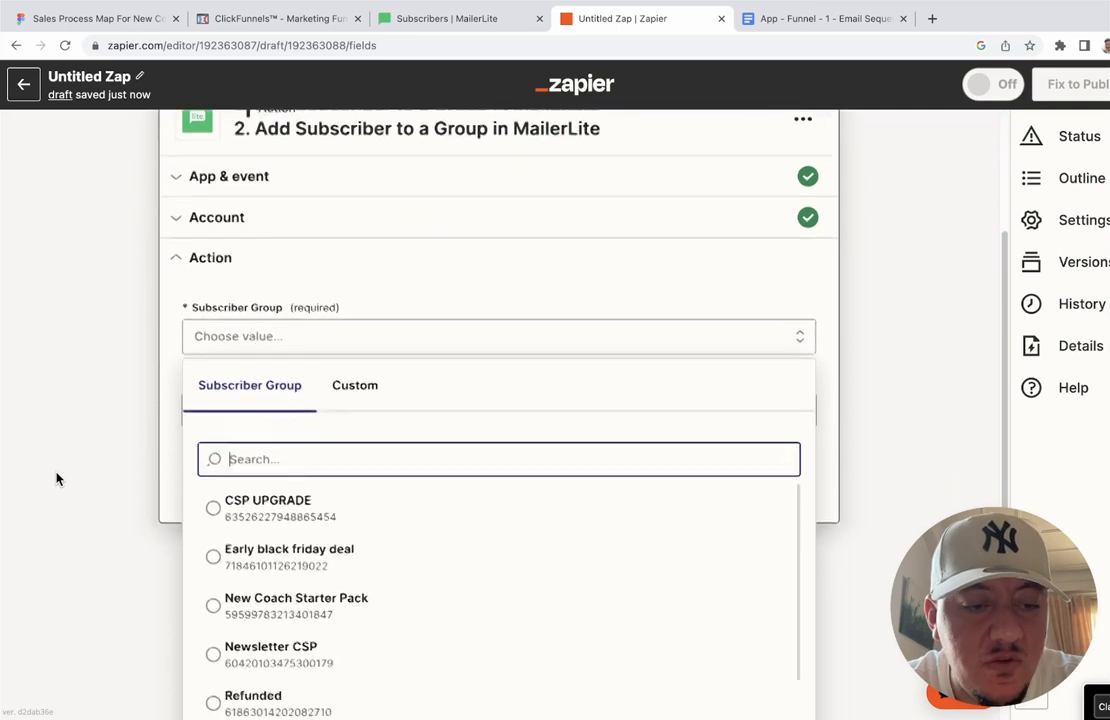
scroll(330, 480, "down", 1)
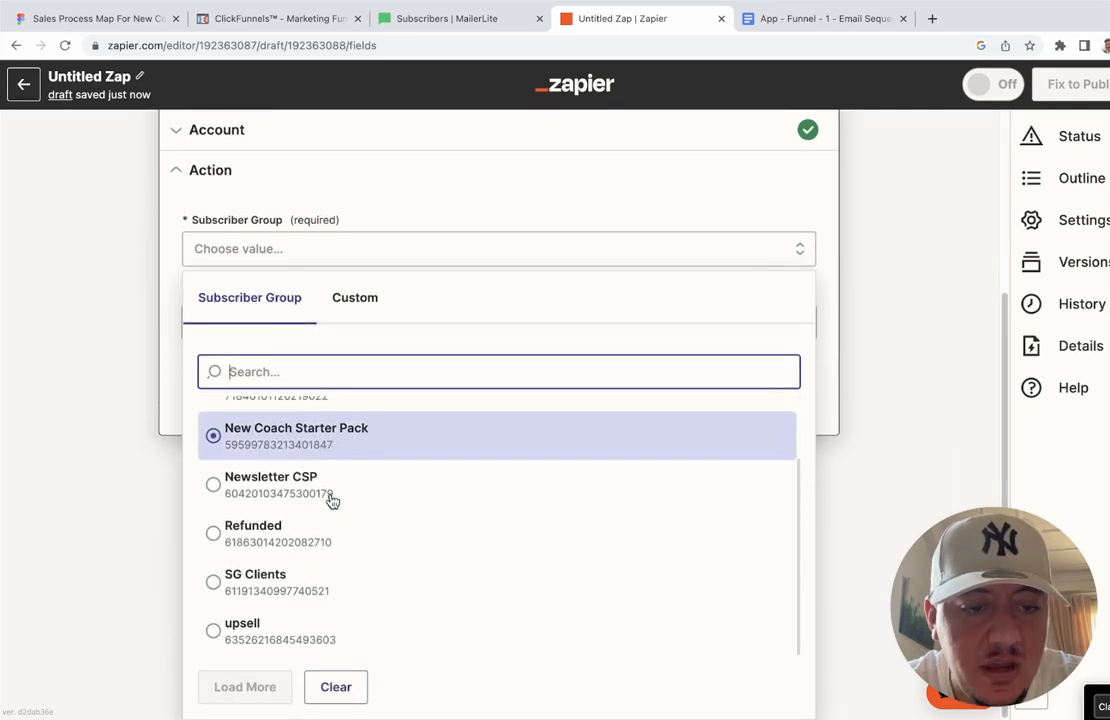
scroll(330, 502, "up", 1)
left_click(375, 300)
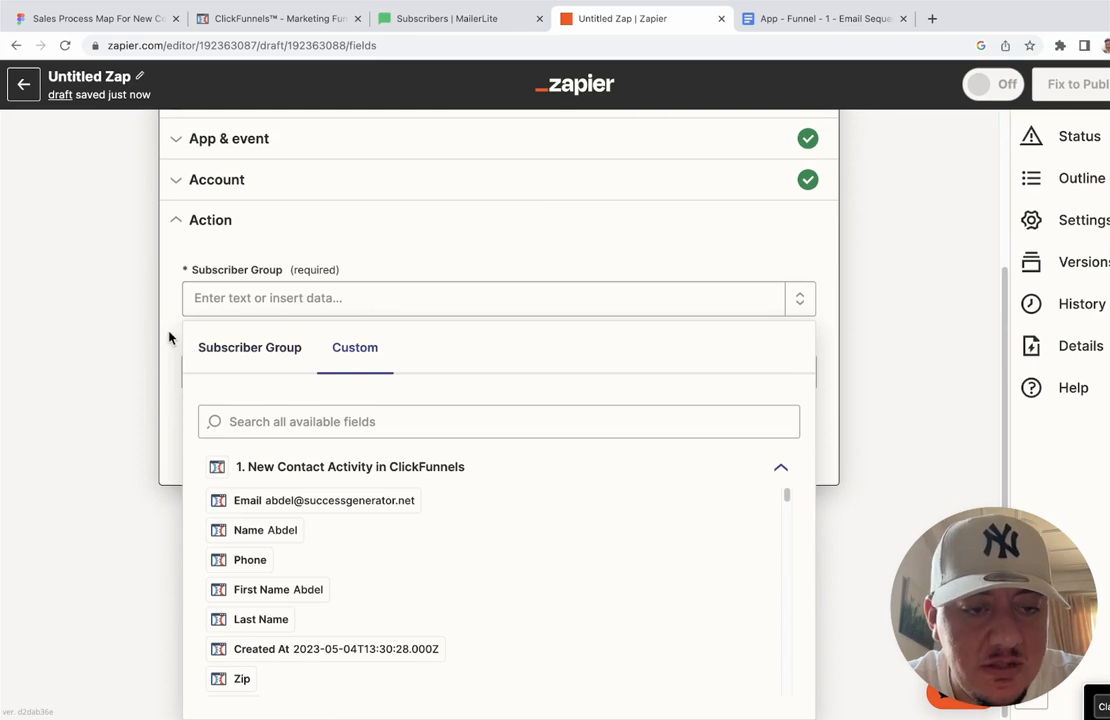
left_click(232, 347)
left_click(168, 295)
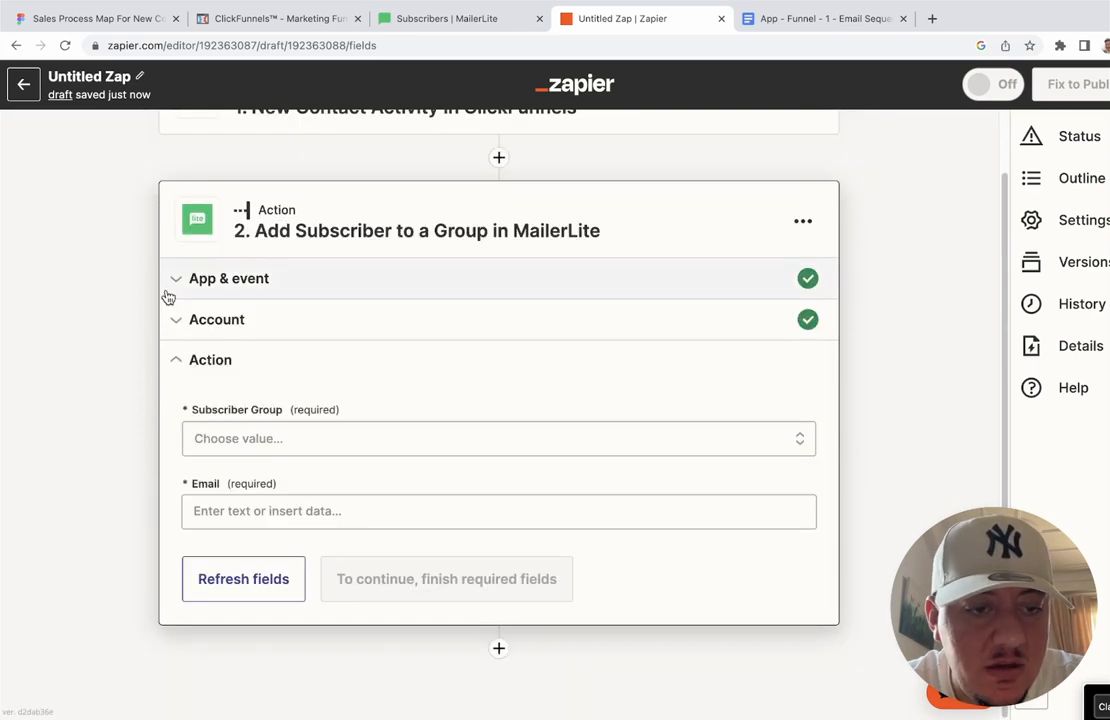
Step: Create the 'Application funnel Template' group under MailerLite Subscribers > Groups, then return to Zapier
left_click(488, 22)
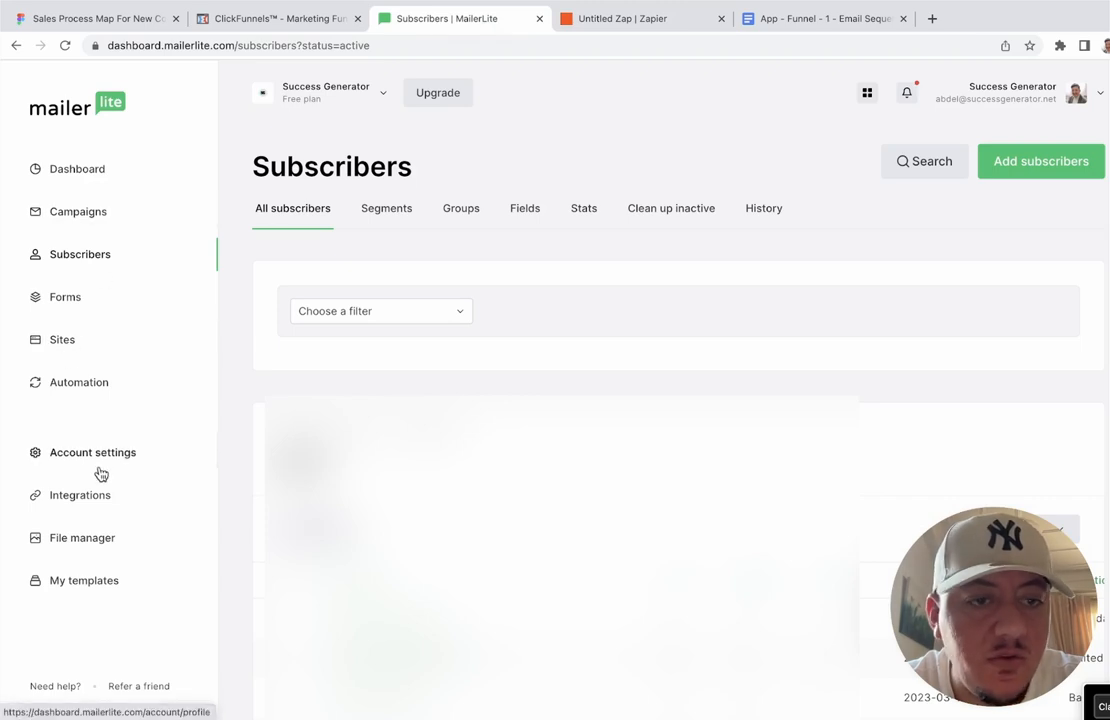
left_click(470, 212)
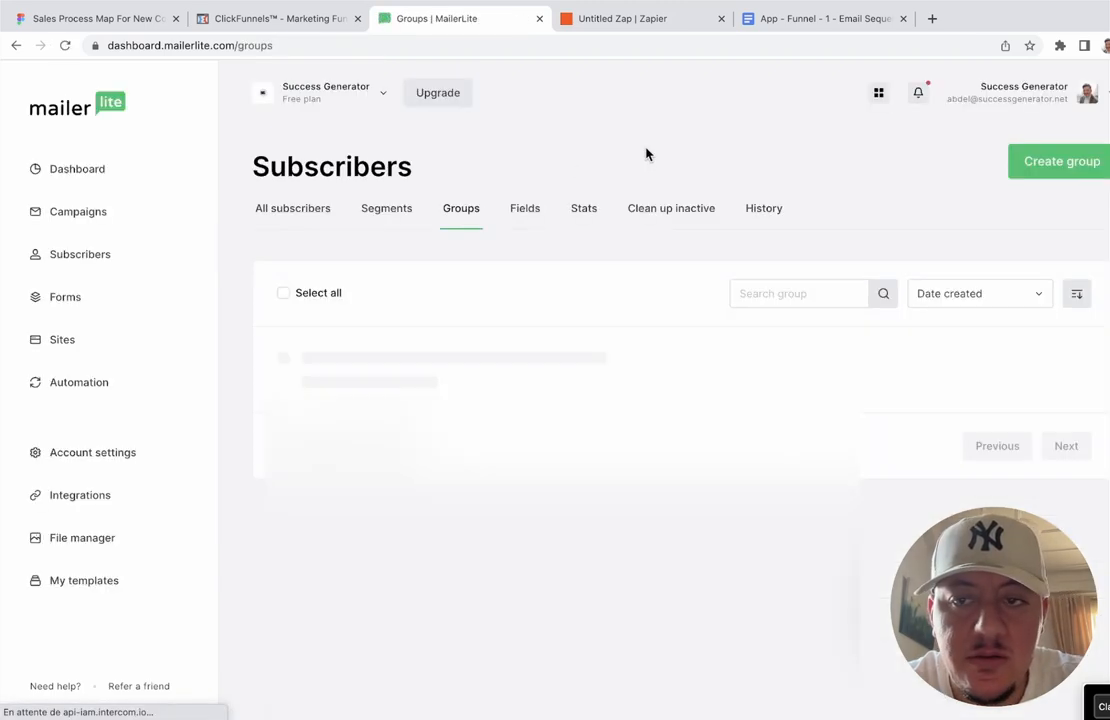
left_click(1070, 168)
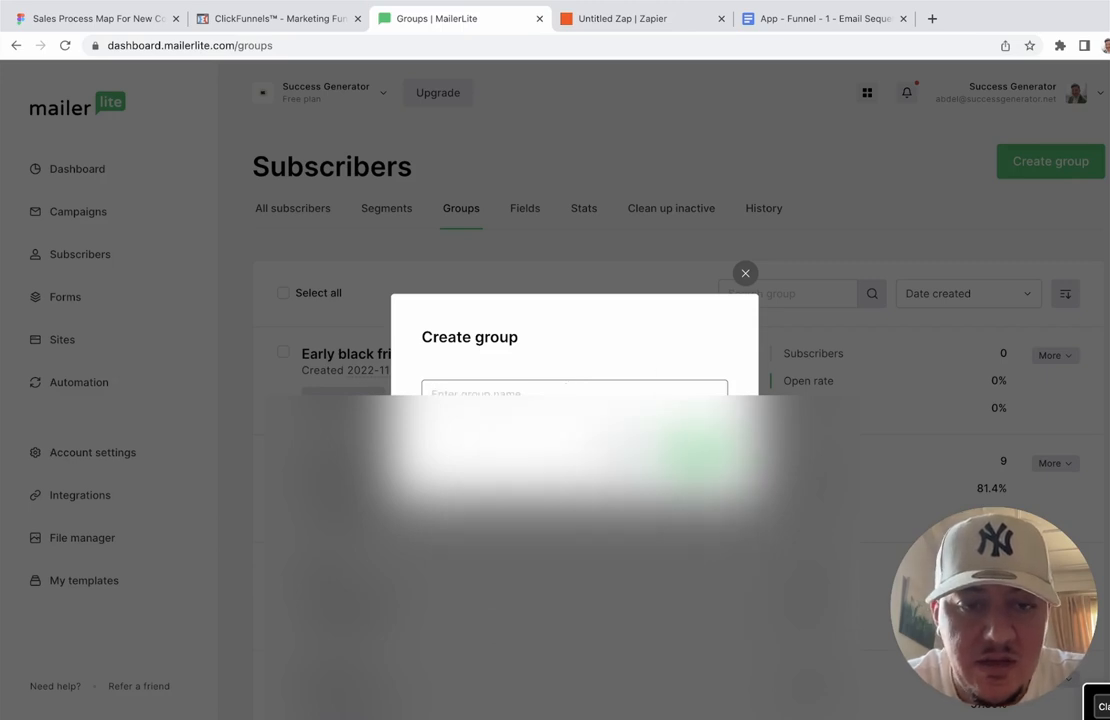
type("Application funnel Template")
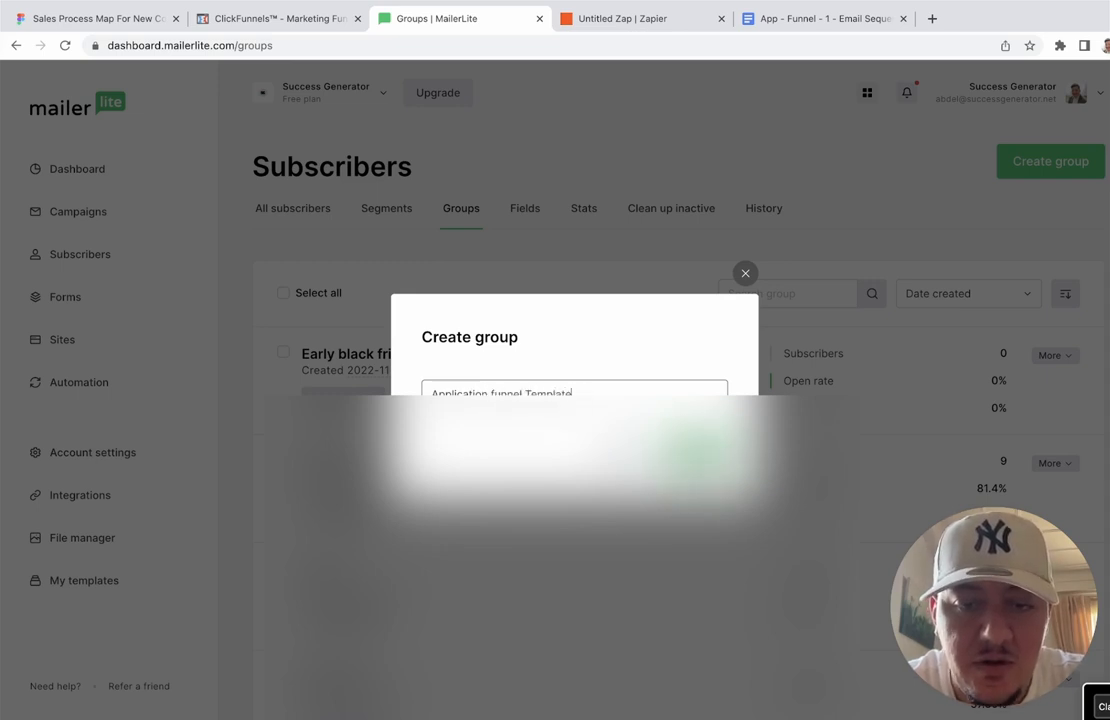
key("Return")
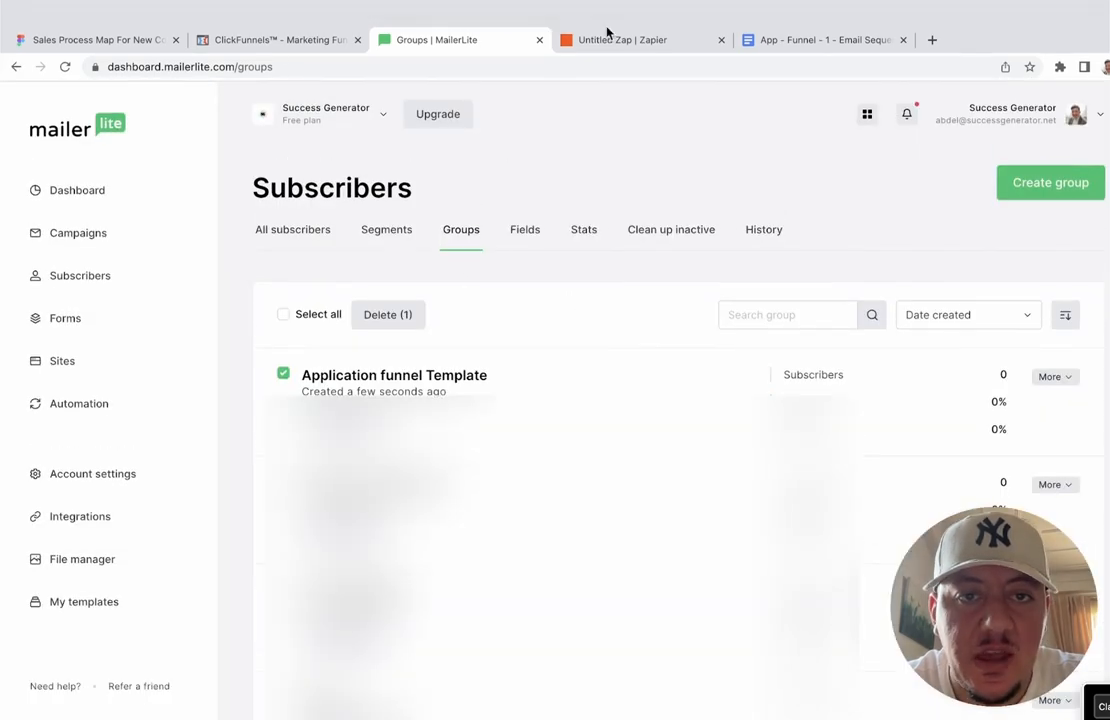
left_click(605, 18)
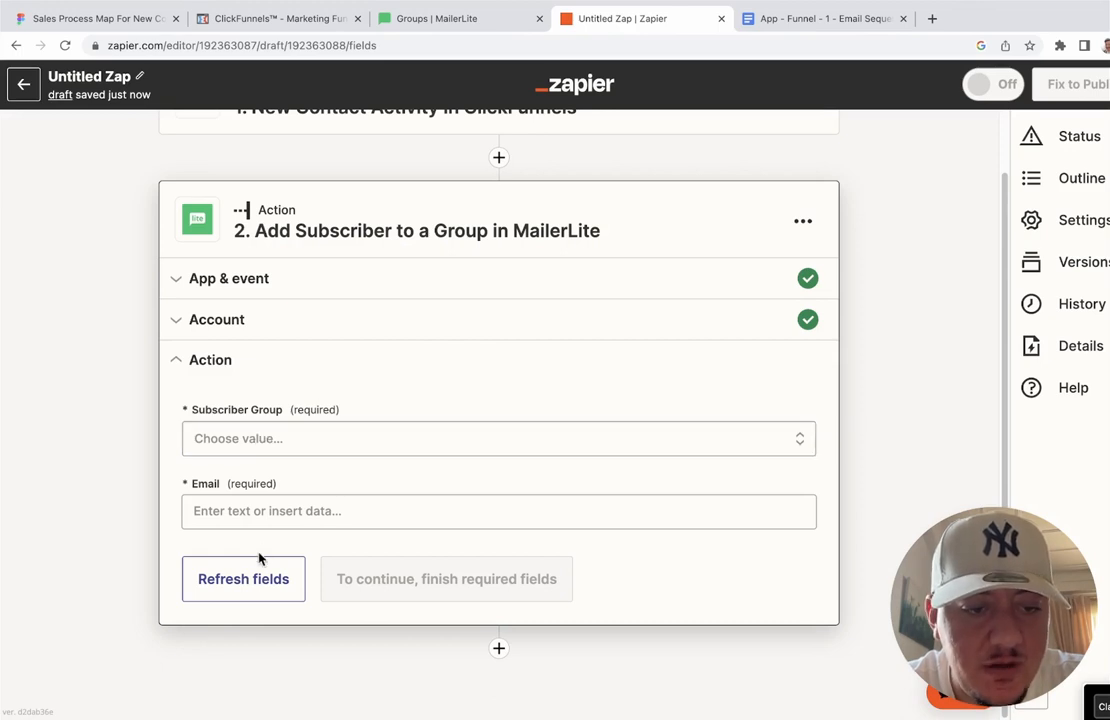
Step: Refresh the Subscriber Group options and browse the list for the new group
left_click(244, 585)
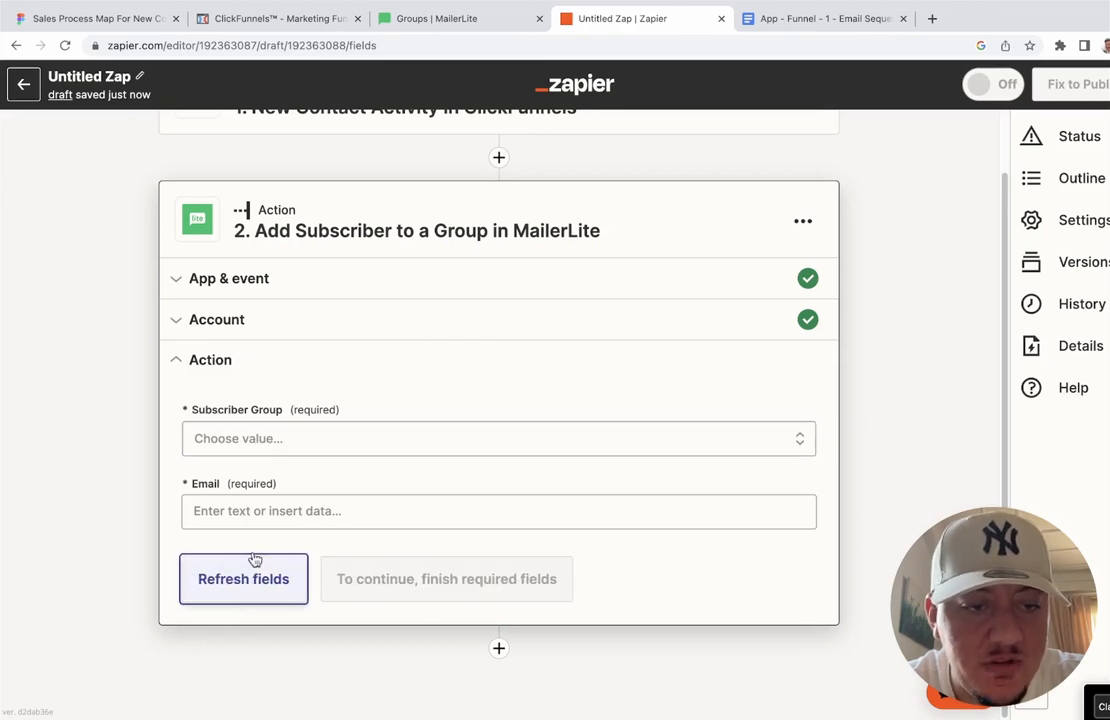
left_click(312, 441)
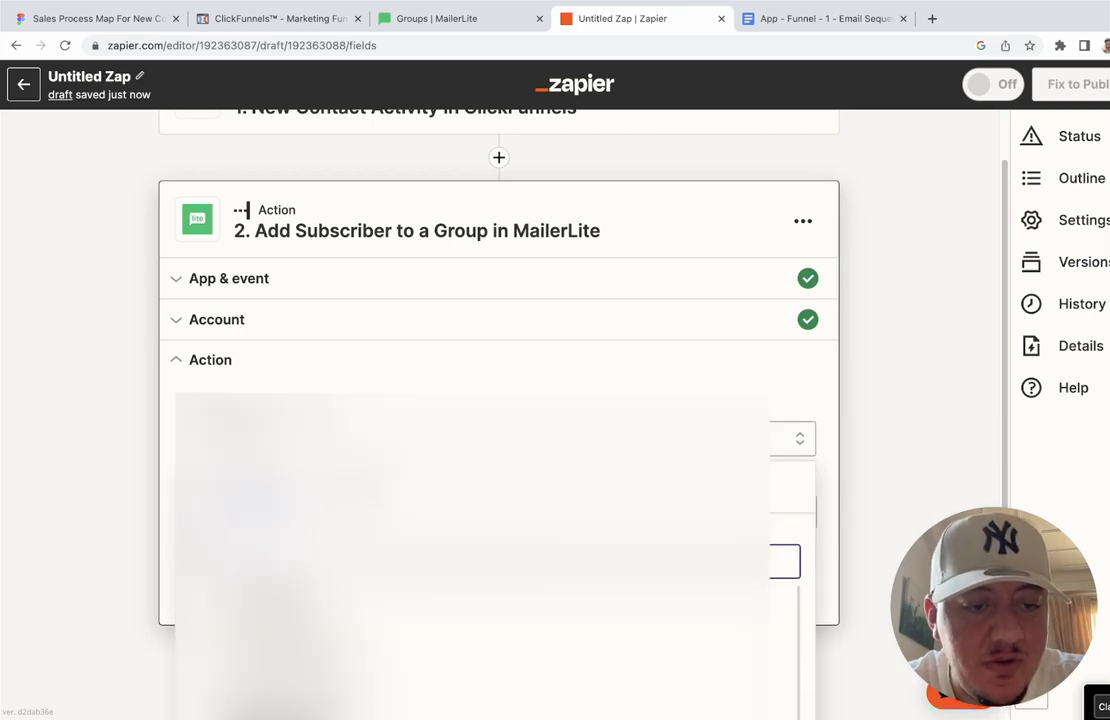
scroll(316, 450, "down", 2)
scroll(316, 475, "down", 1)
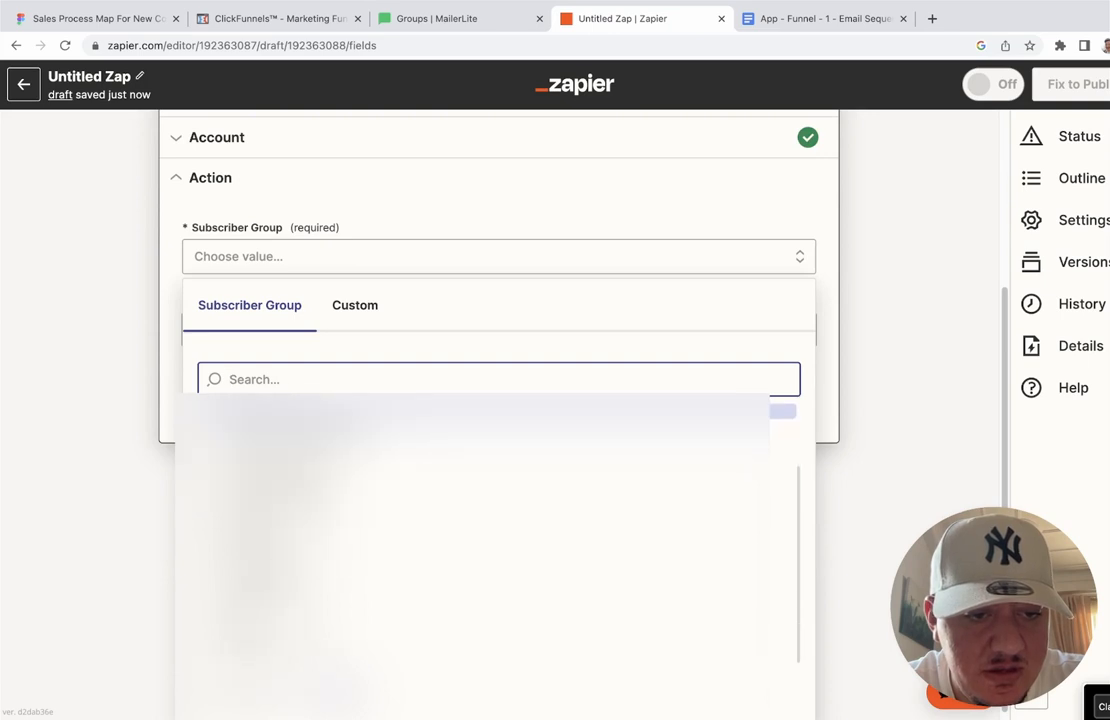
scroll(330, 540, "up", 1)
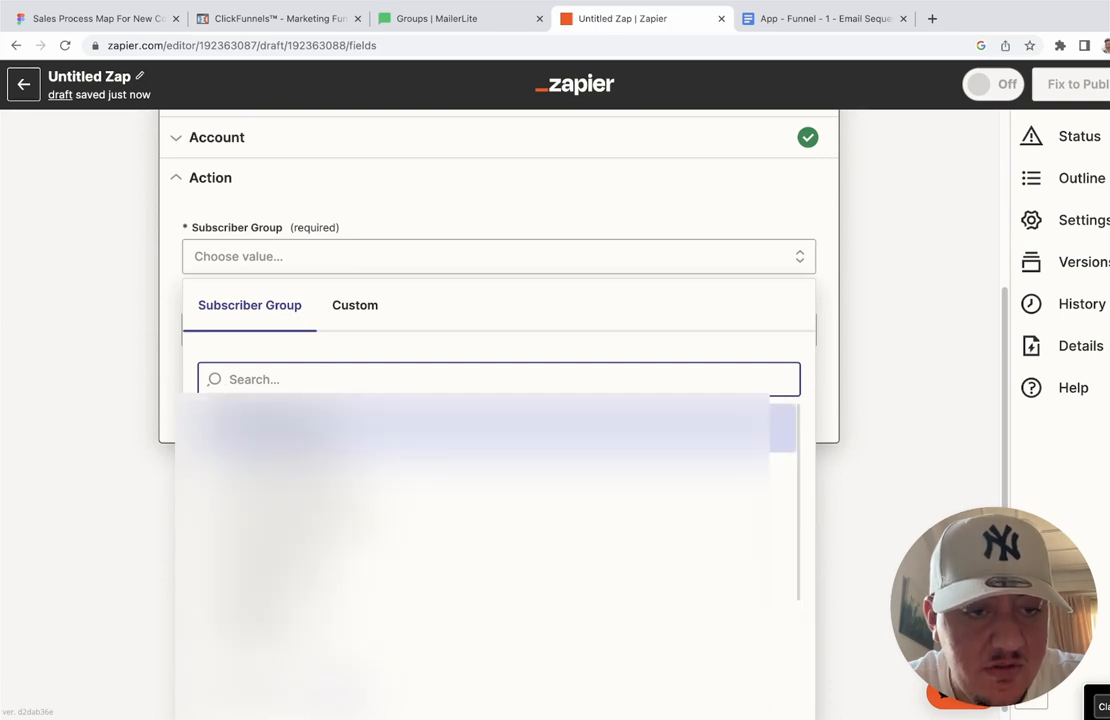
scroll(327, 385, "up", 2)
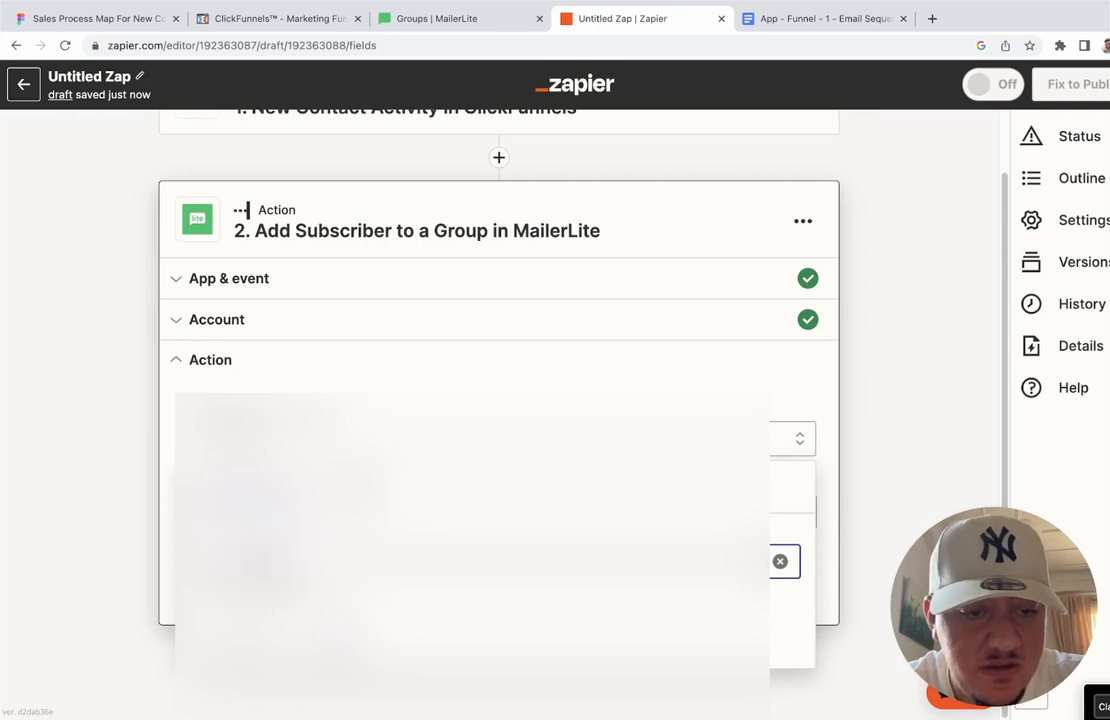
scroll(327, 385, "down", 2)
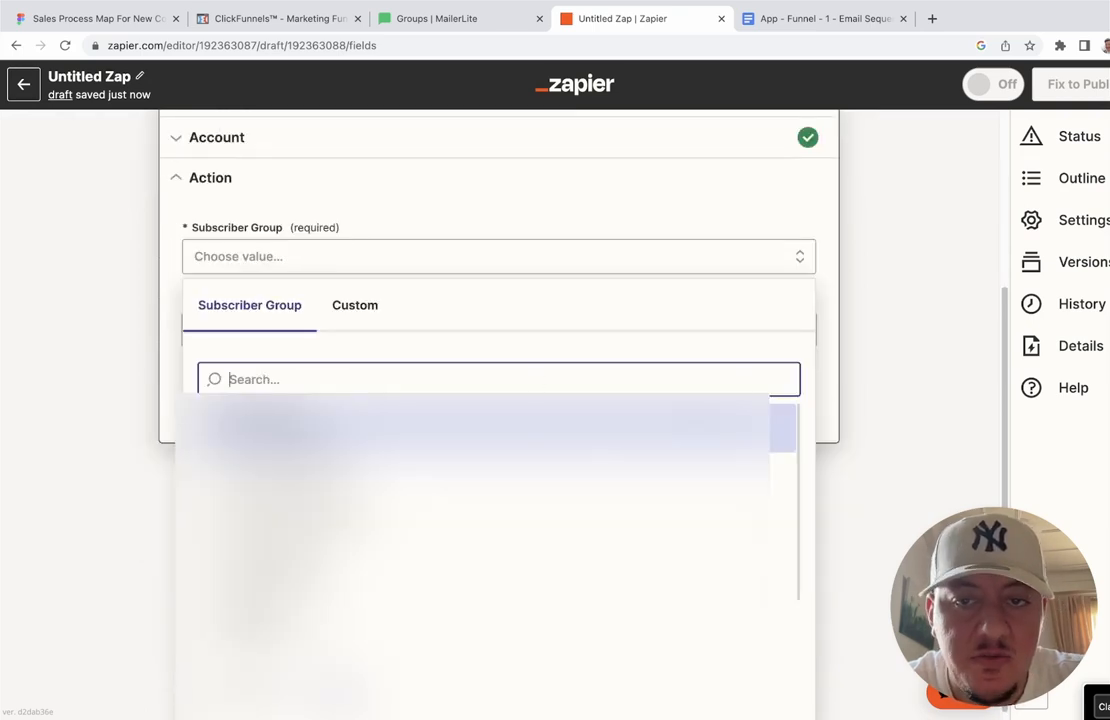
left_click(899, 372)
scroll(899, 372, "up", 3)
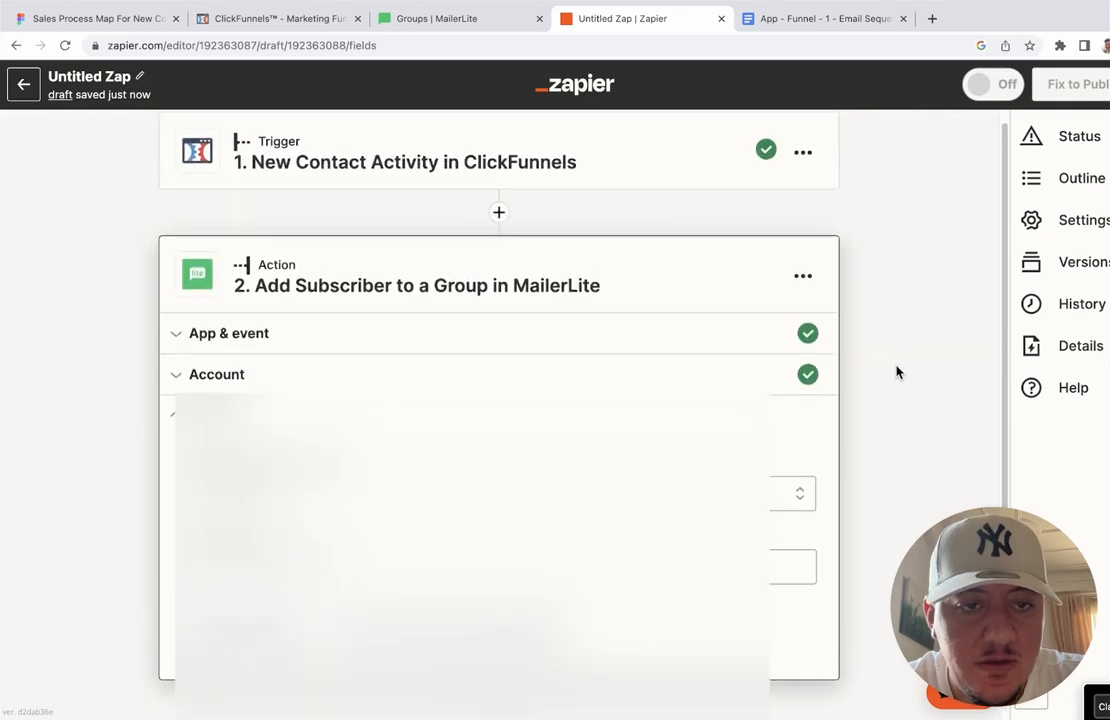
Step: Expand the trigger and MailerLite steps, recheck the group list, and compare with MailerLite's groups
left_click(563, 176)
scroll(515, 389, "down", 2)
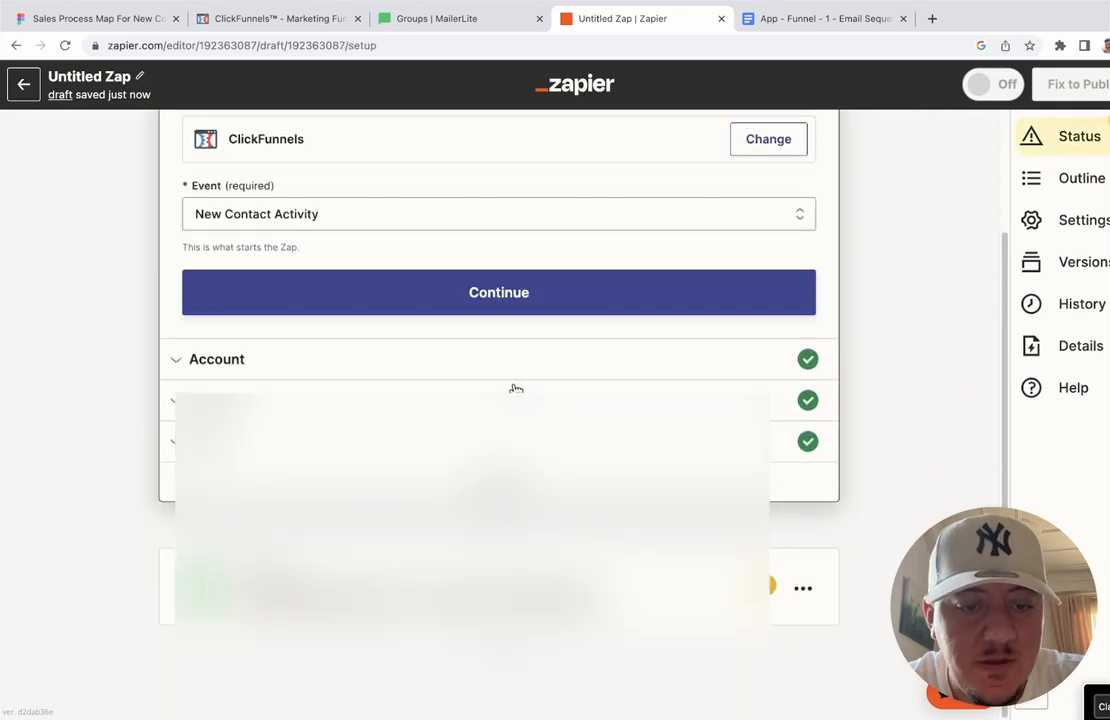
left_click(560, 590)
left_click(807, 294)
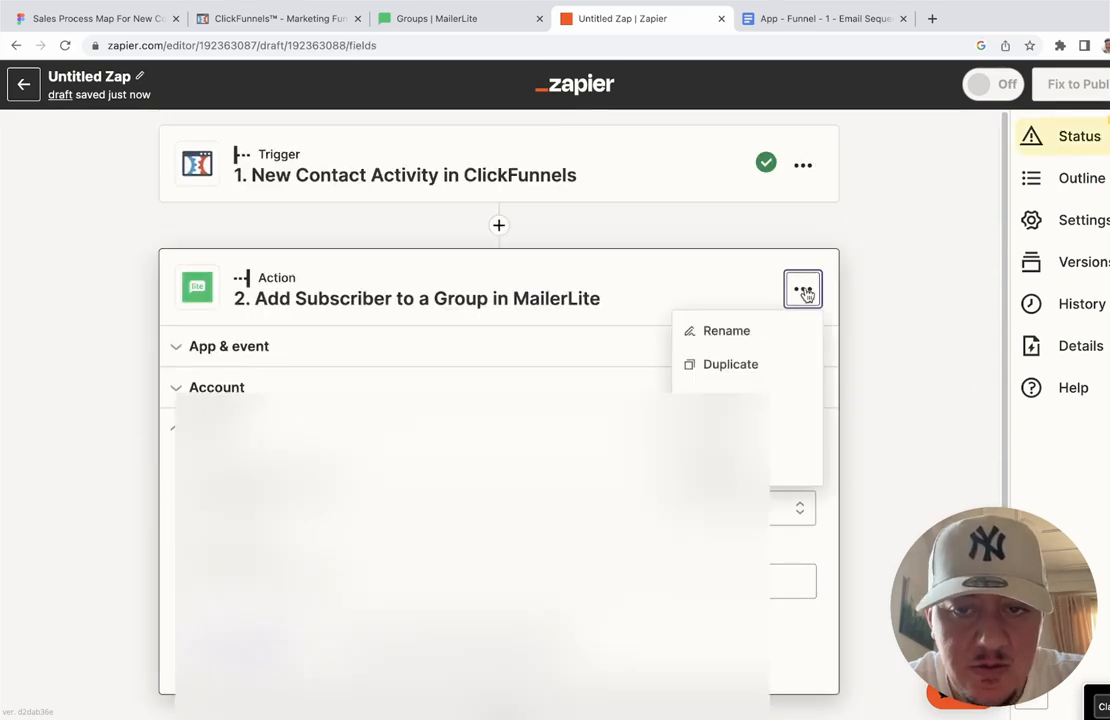
left_click(855, 352)
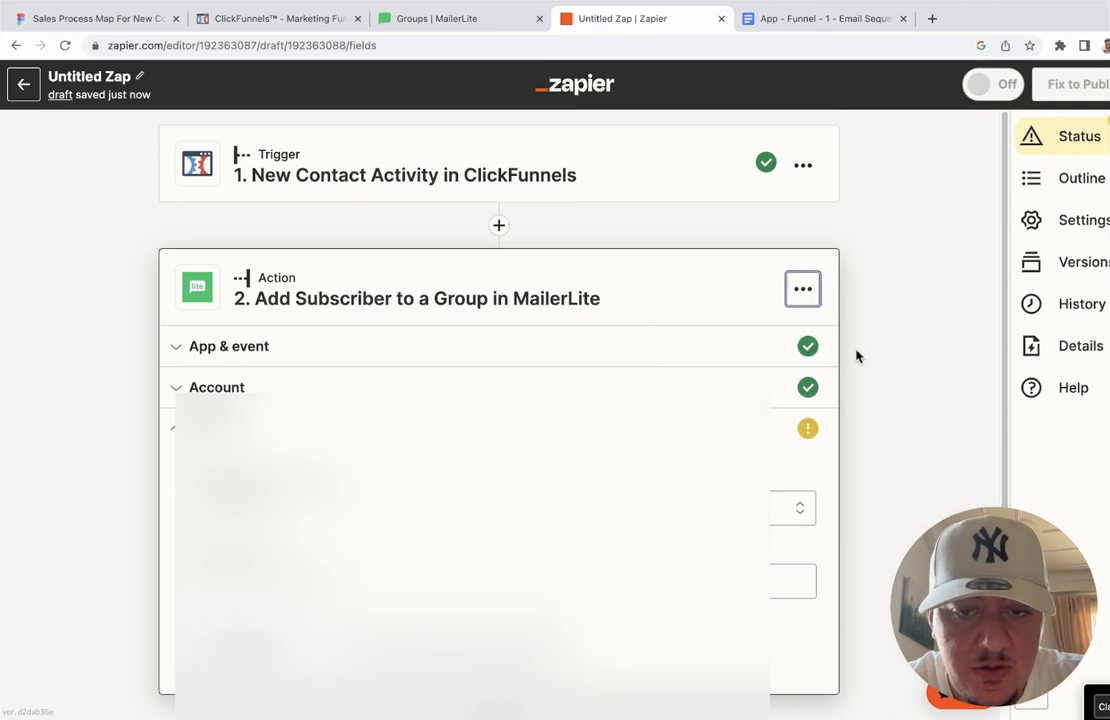
left_click(712, 509)
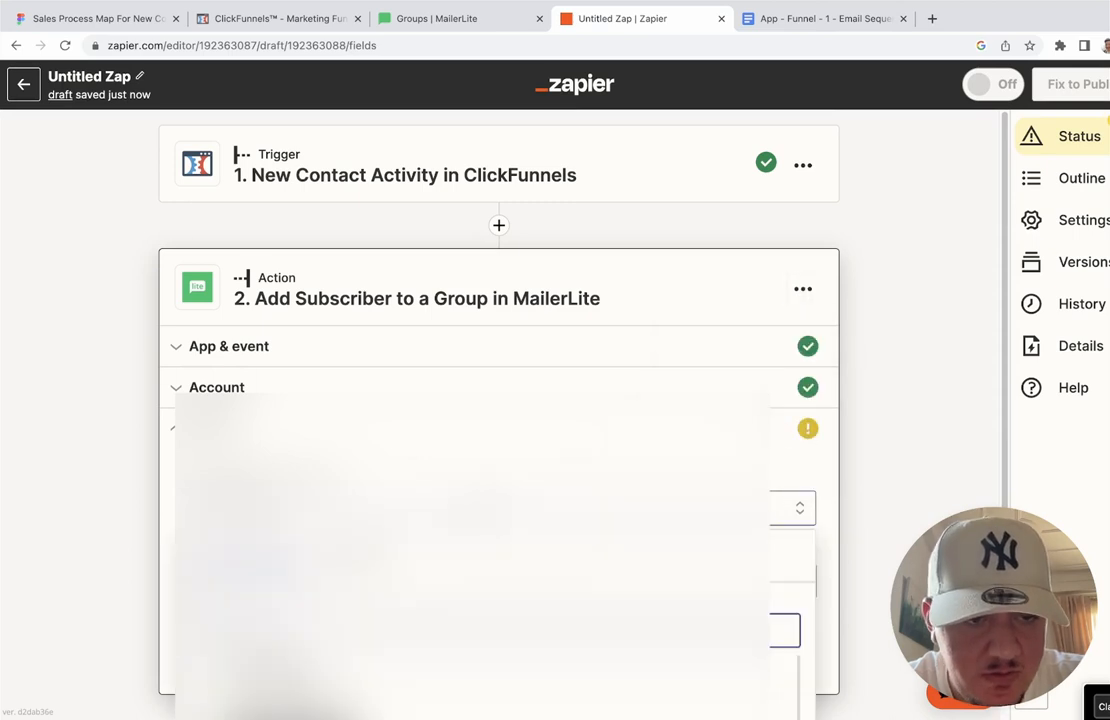
scroll(700, 500, "down", 3)
scroll(690, 470, "down", 1)
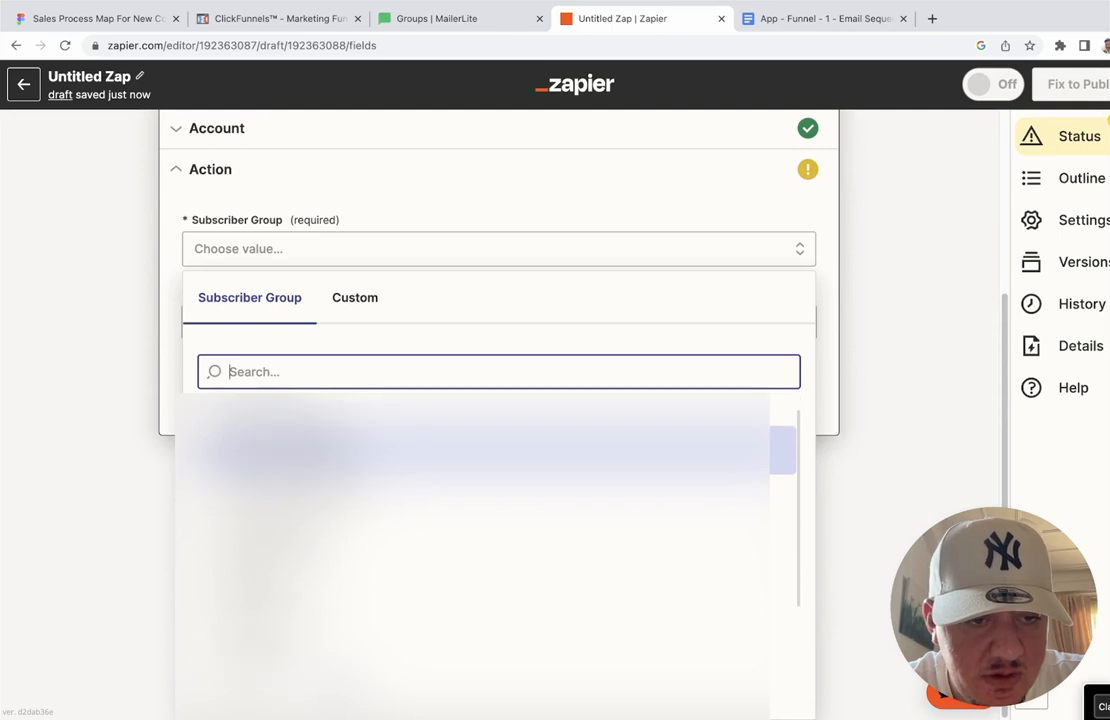
scroll(326, 375, "up", 1)
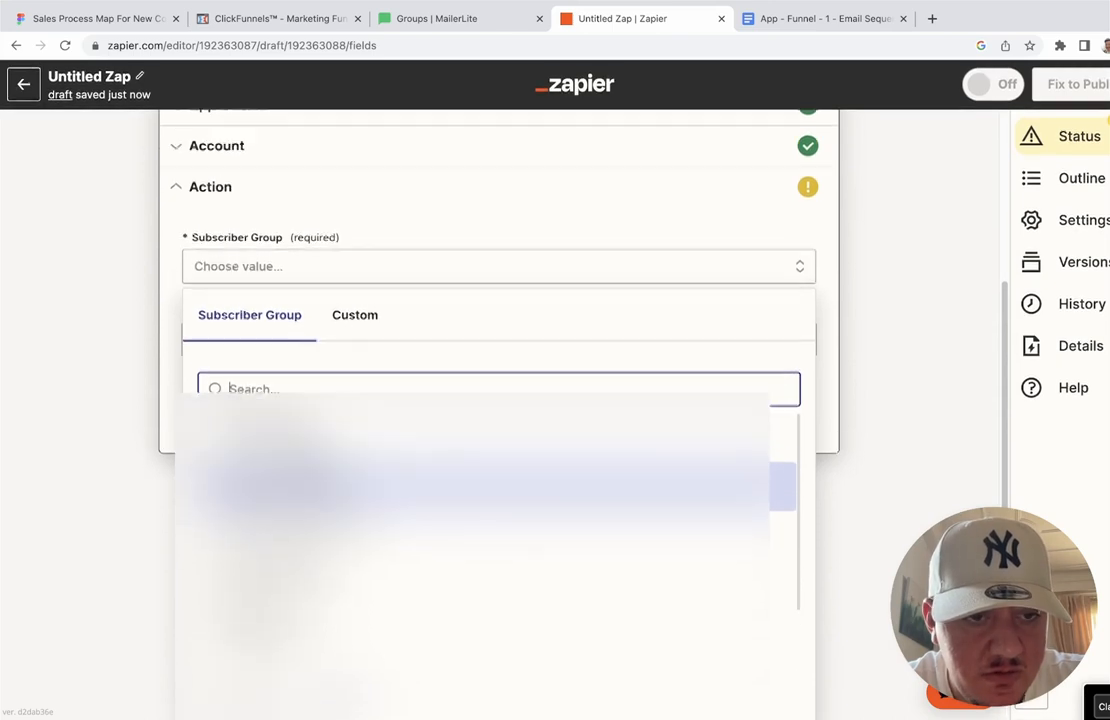
left_click(152, 225)
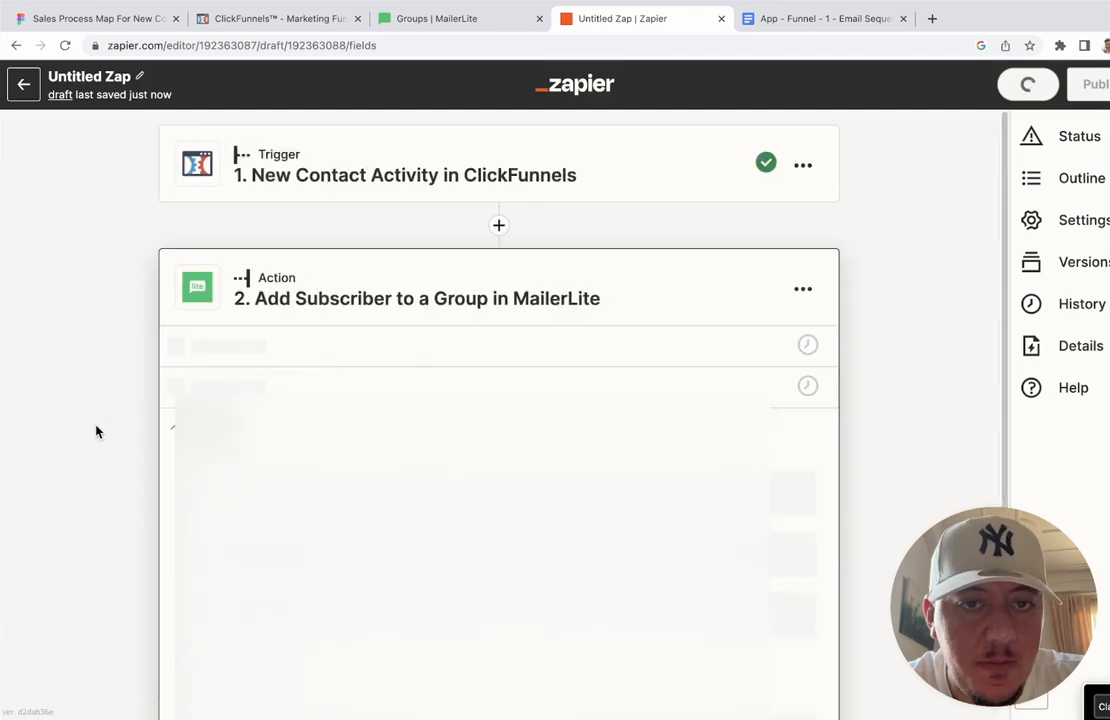
left_click(482, 14)
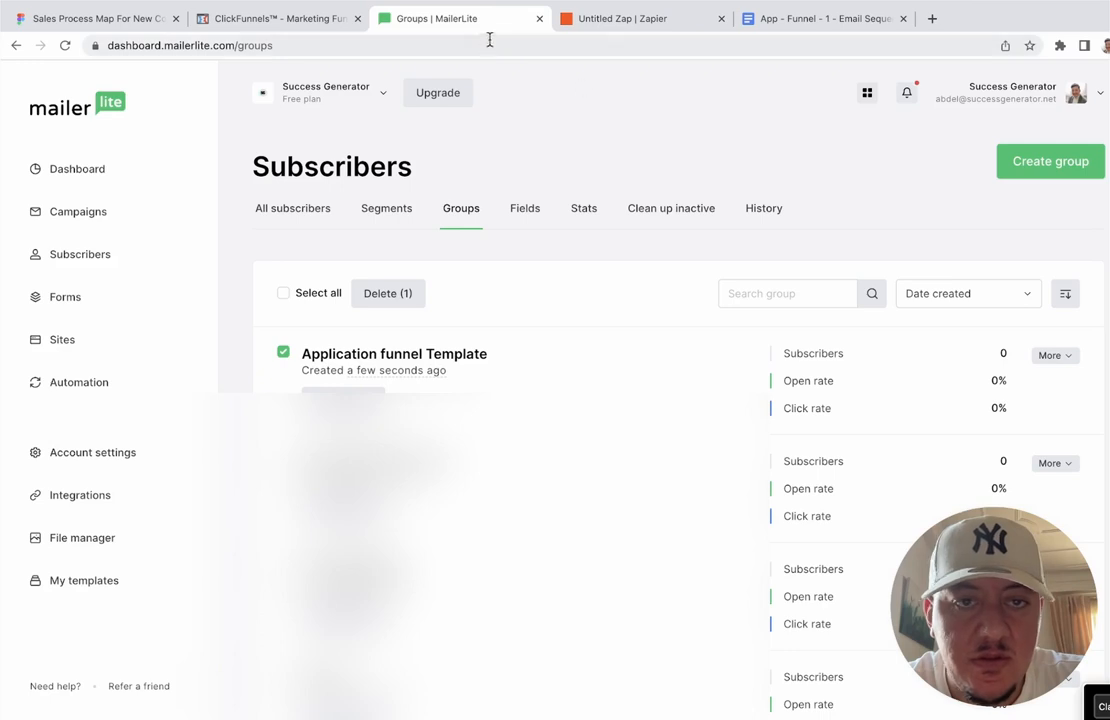
left_click(627, 19)
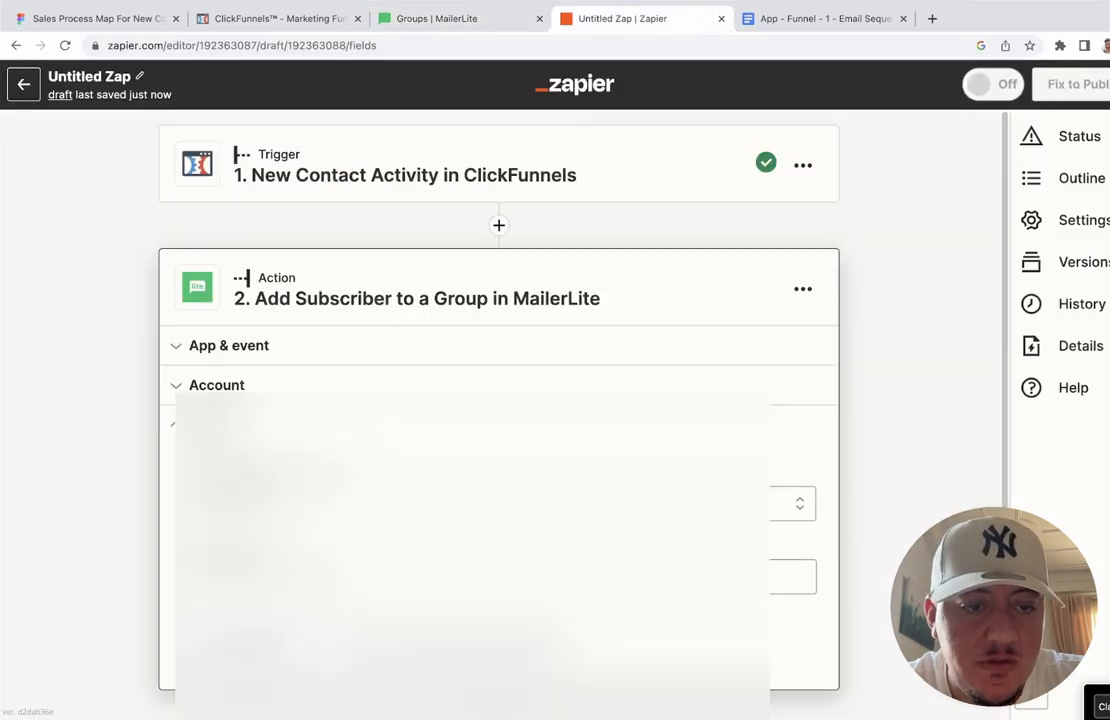
Step: Set Subscriber Group to Application funnel Template and map Email to the ClickFunnels contact's Email
left_click(497, 503)
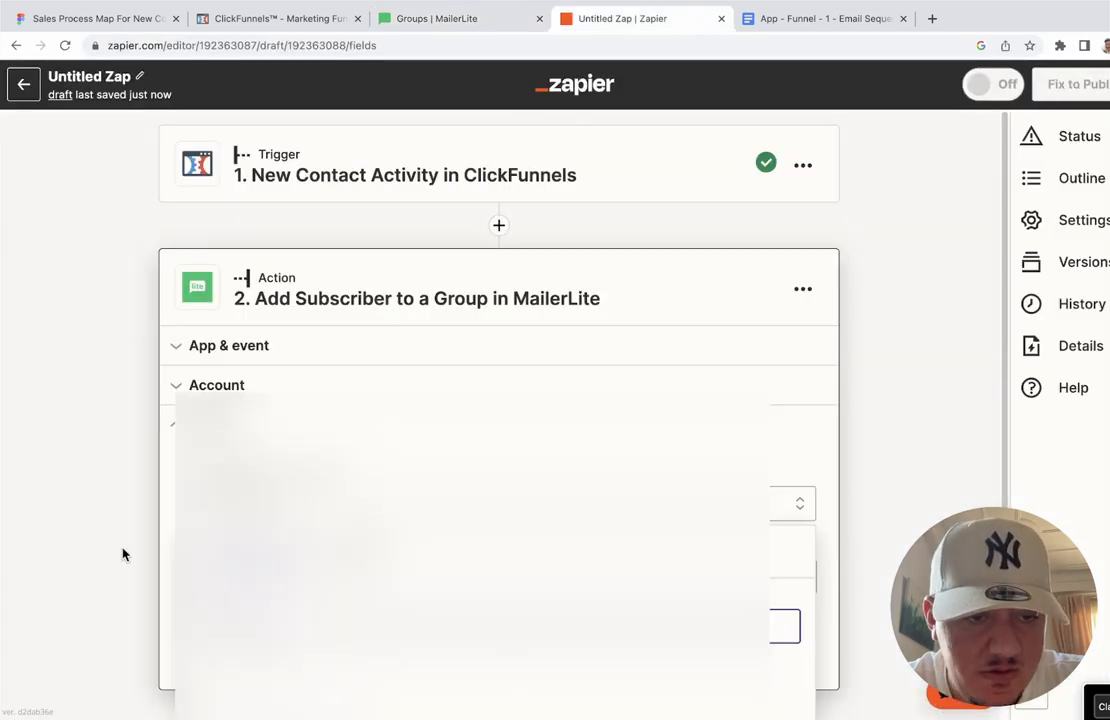
scroll(122, 554, "down", 1)
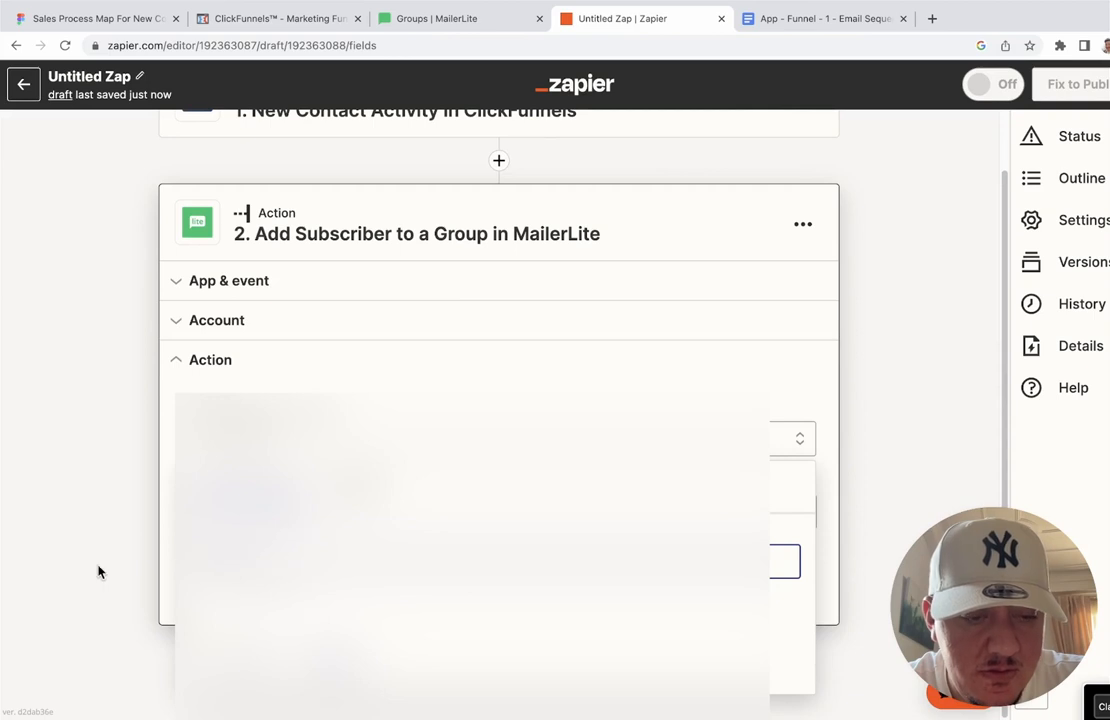
left_click(320, 611)
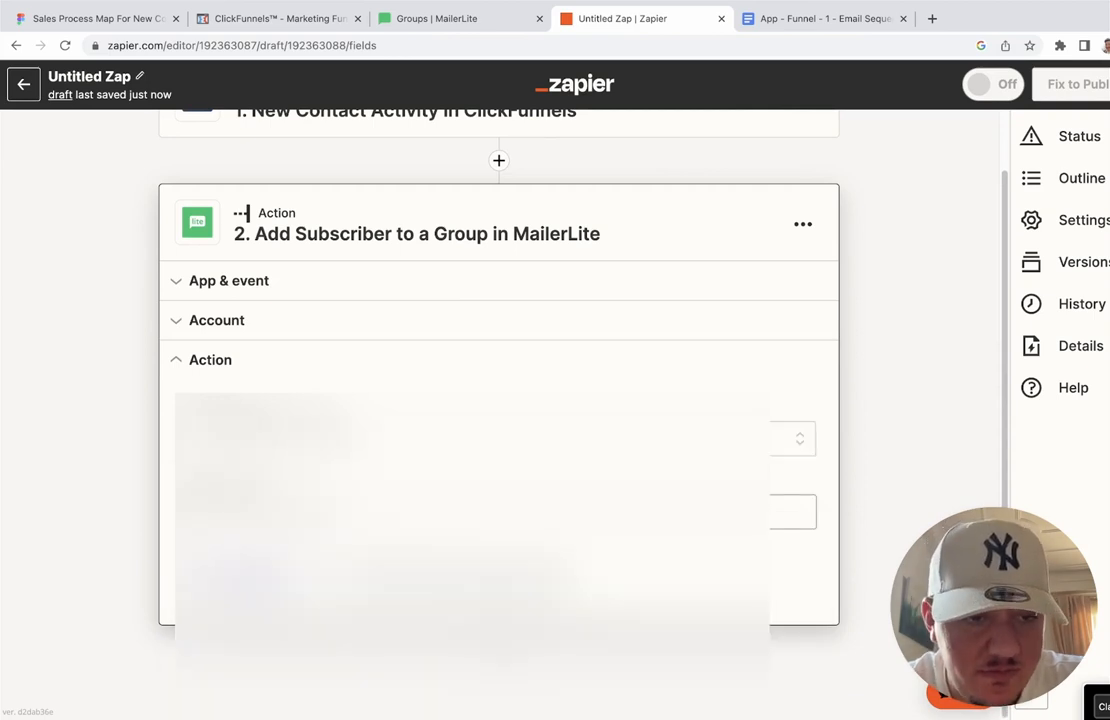
left_click(400, 512)
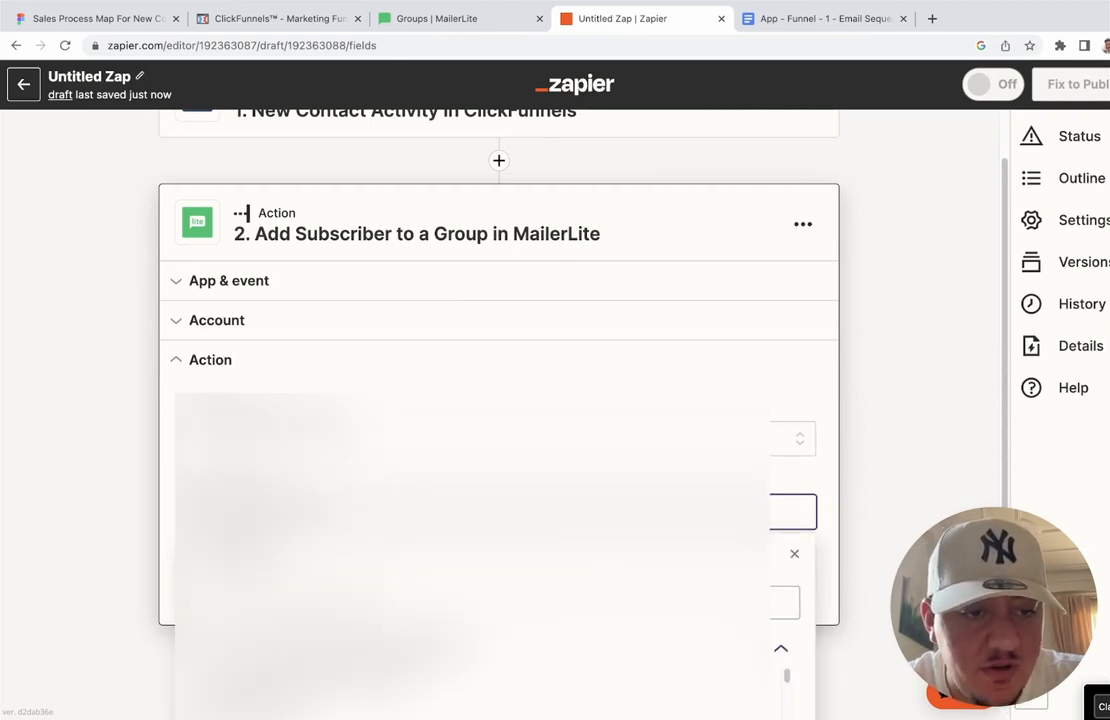
scroll(124, 503, "down", 4)
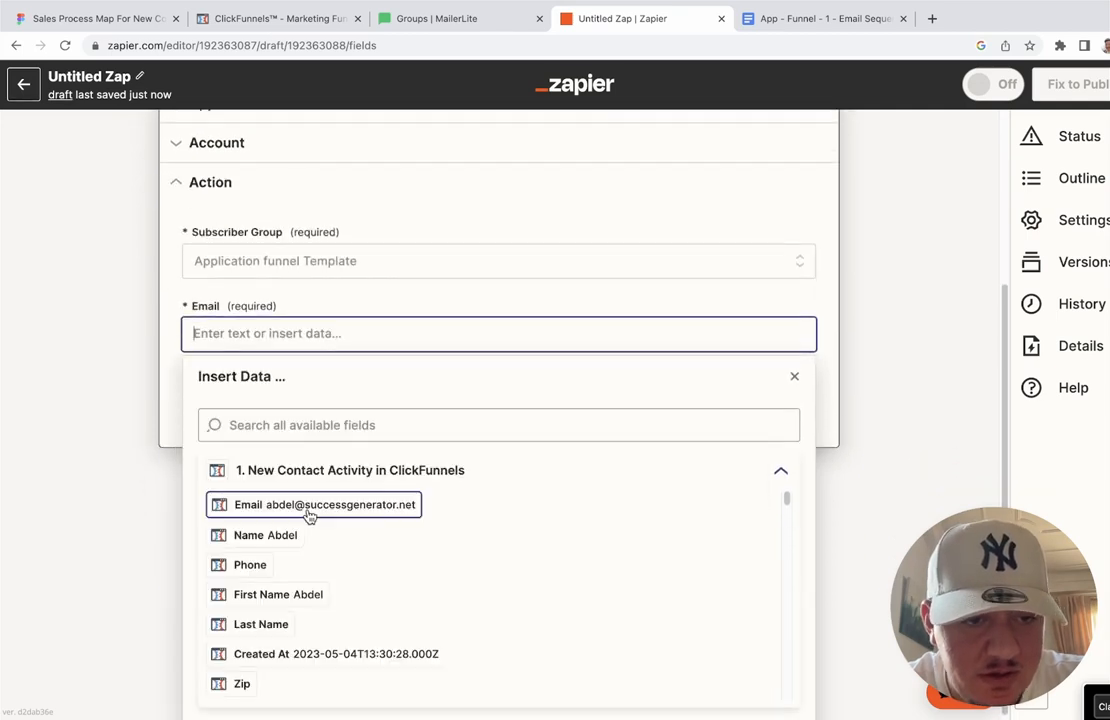
left_click(310, 508)
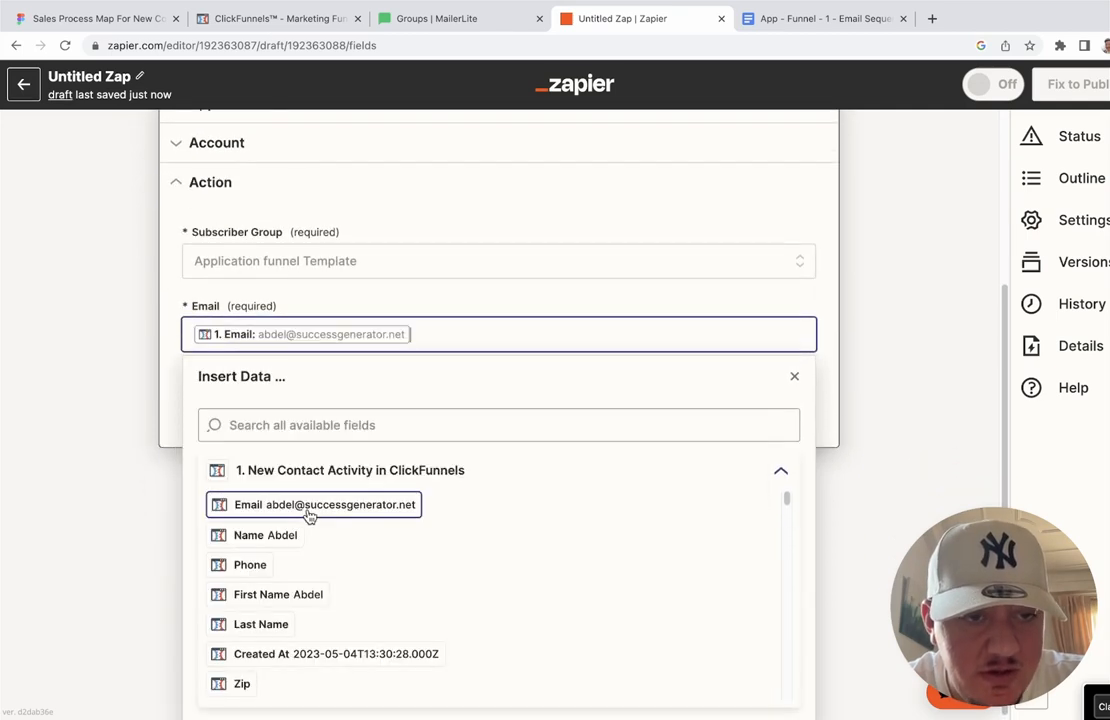
left_click(176, 387)
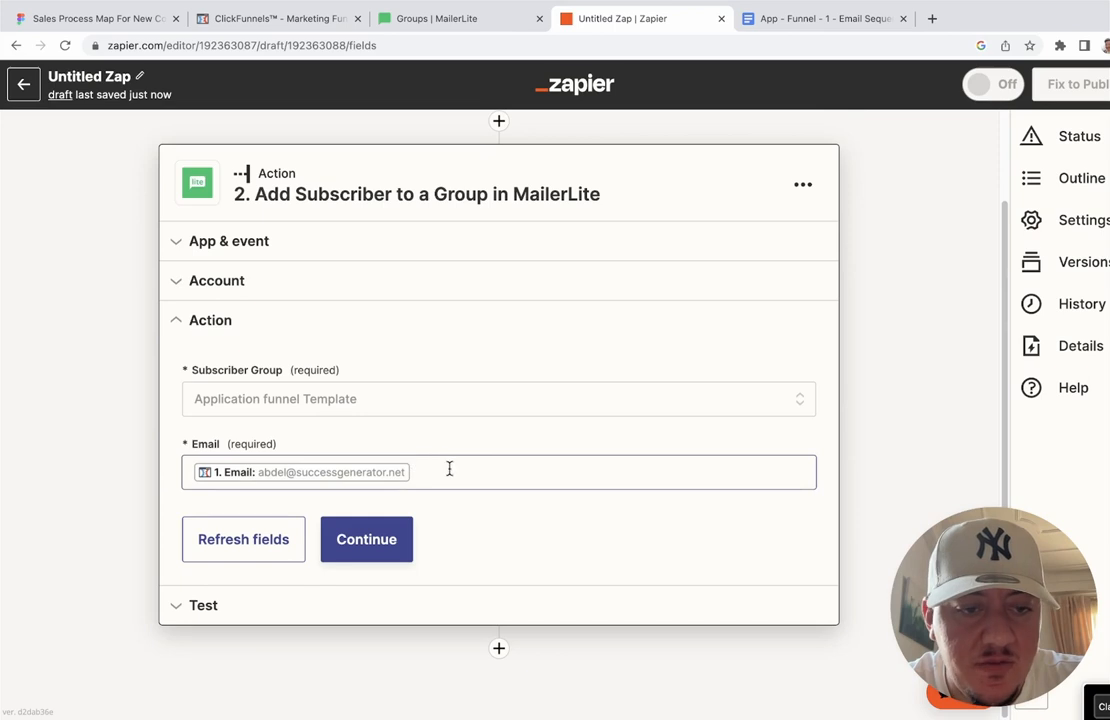
Step: Test the MailerLite Add Subscriber action and confirm the sample subscriber was sent successfully
left_click(377, 537)
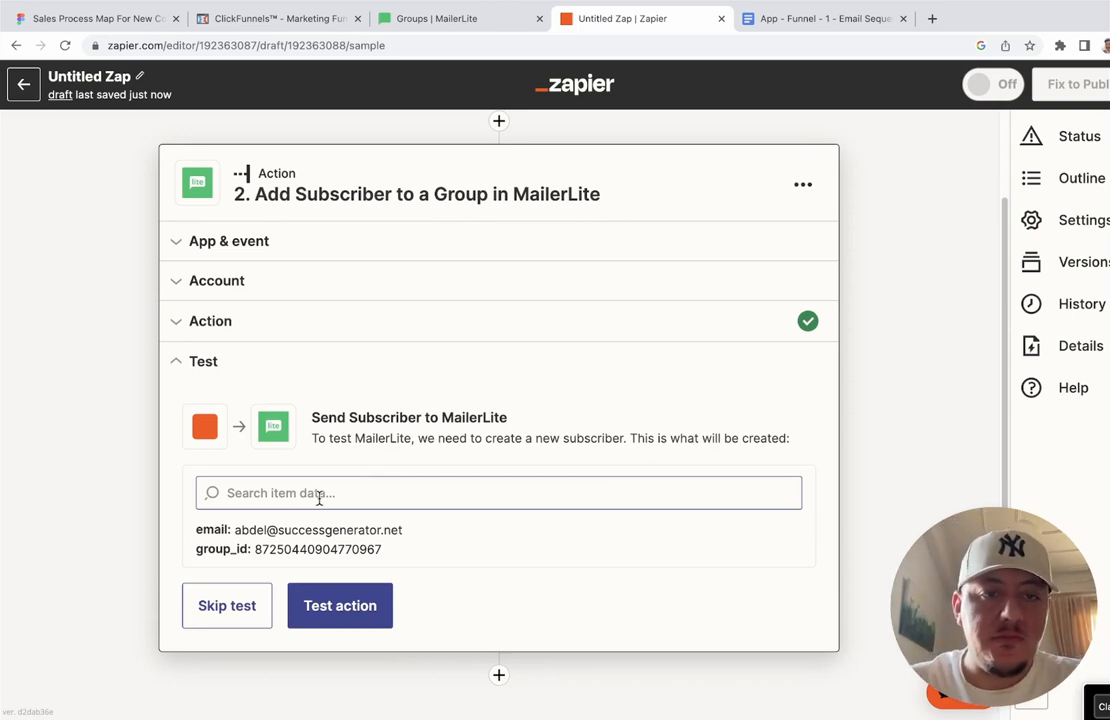
left_click(337, 600)
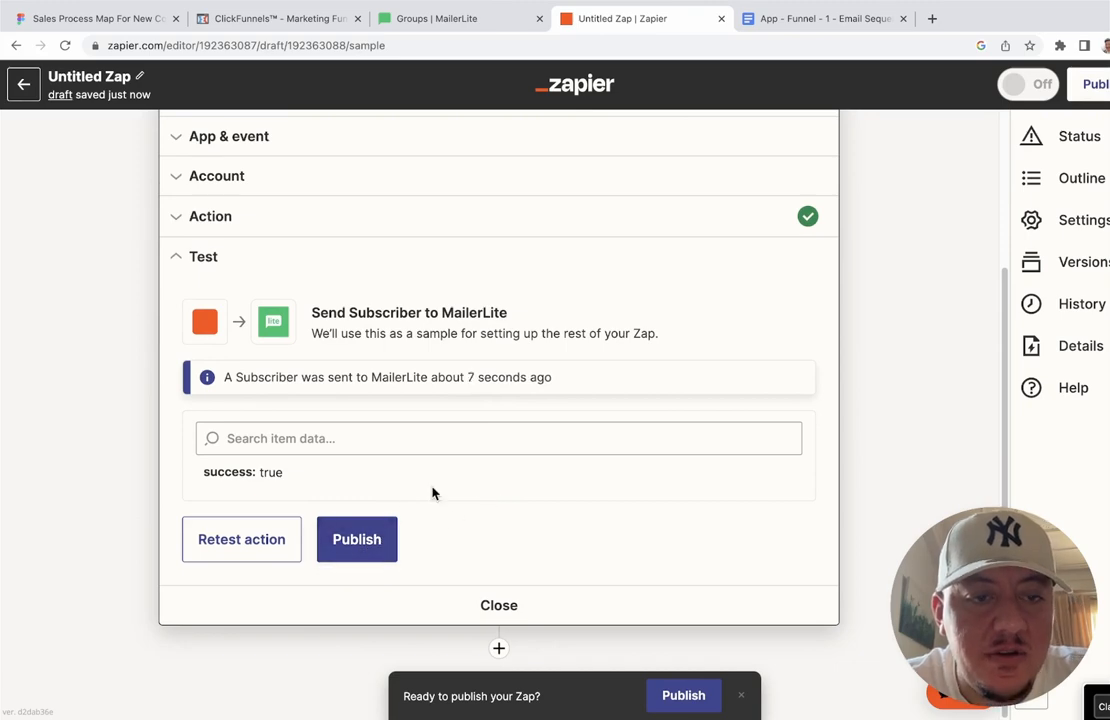
scroll(432, 492, "up", 3)
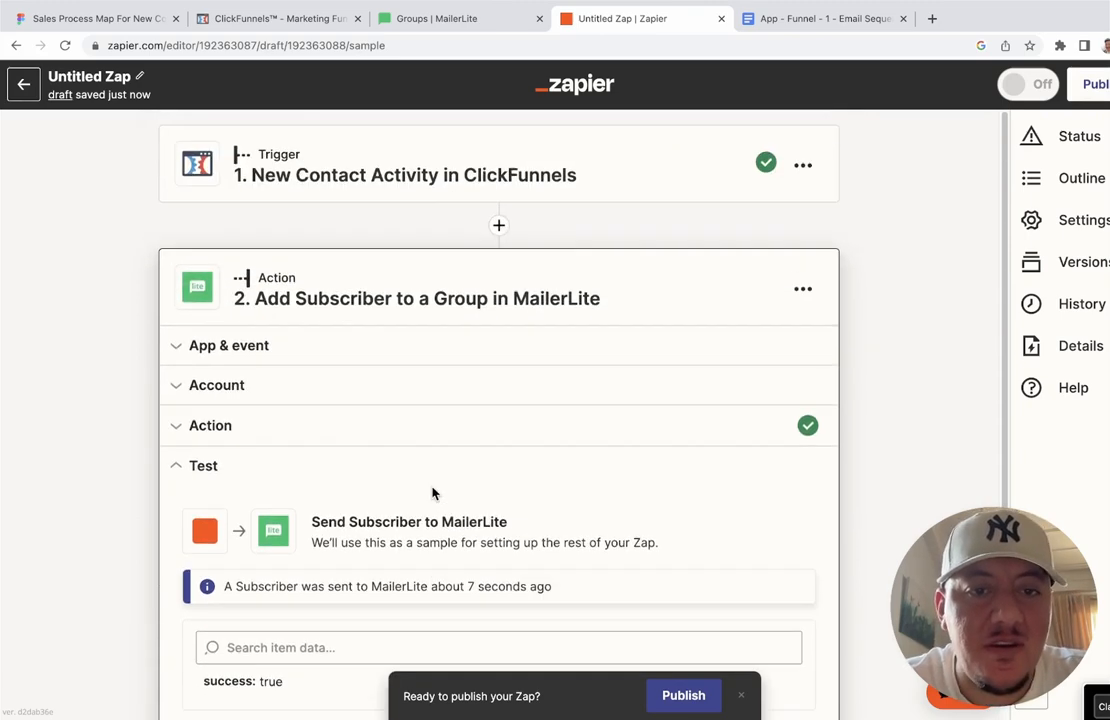
scroll(432, 492, "down", 2)
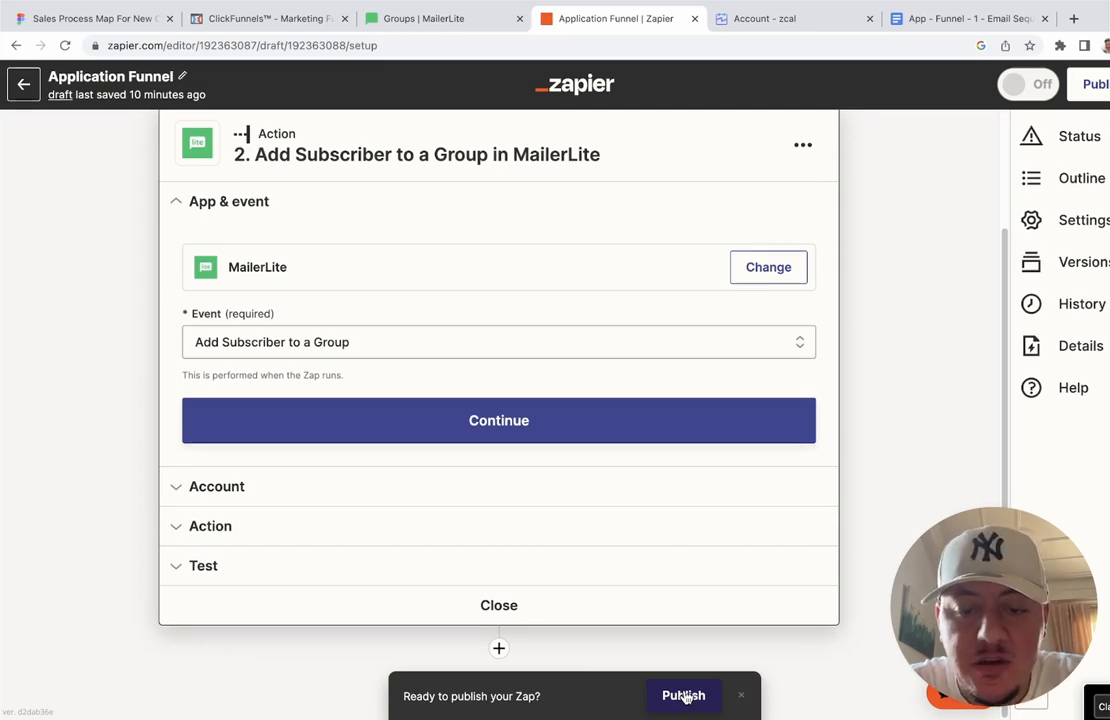
Step: Publish the Application Funnel zap, dismiss the share-template prompt, and return to My Zaps
left_click(684, 696)
left_click(600, 422)
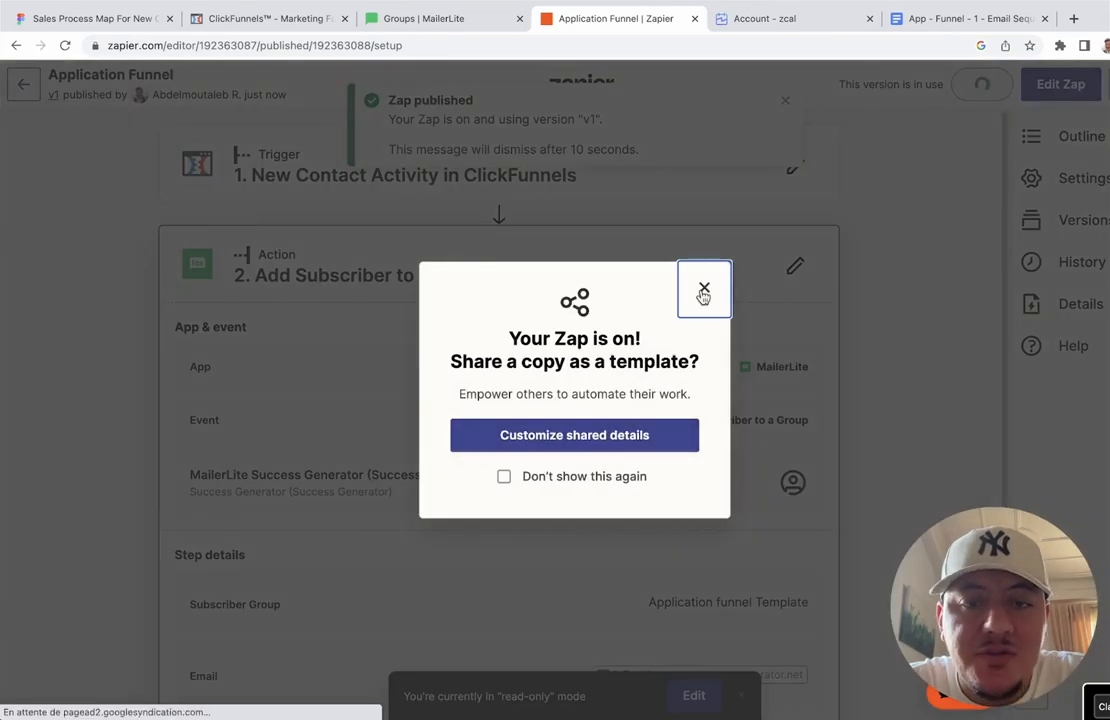
left_click(703, 289)
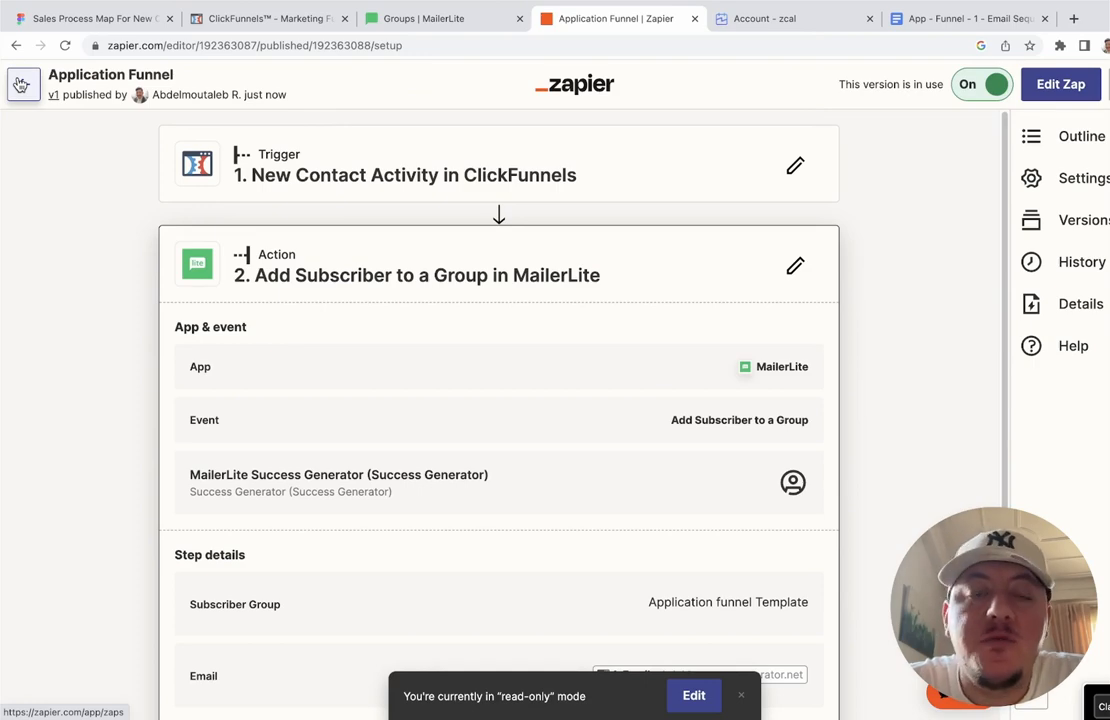
left_click(20, 84)
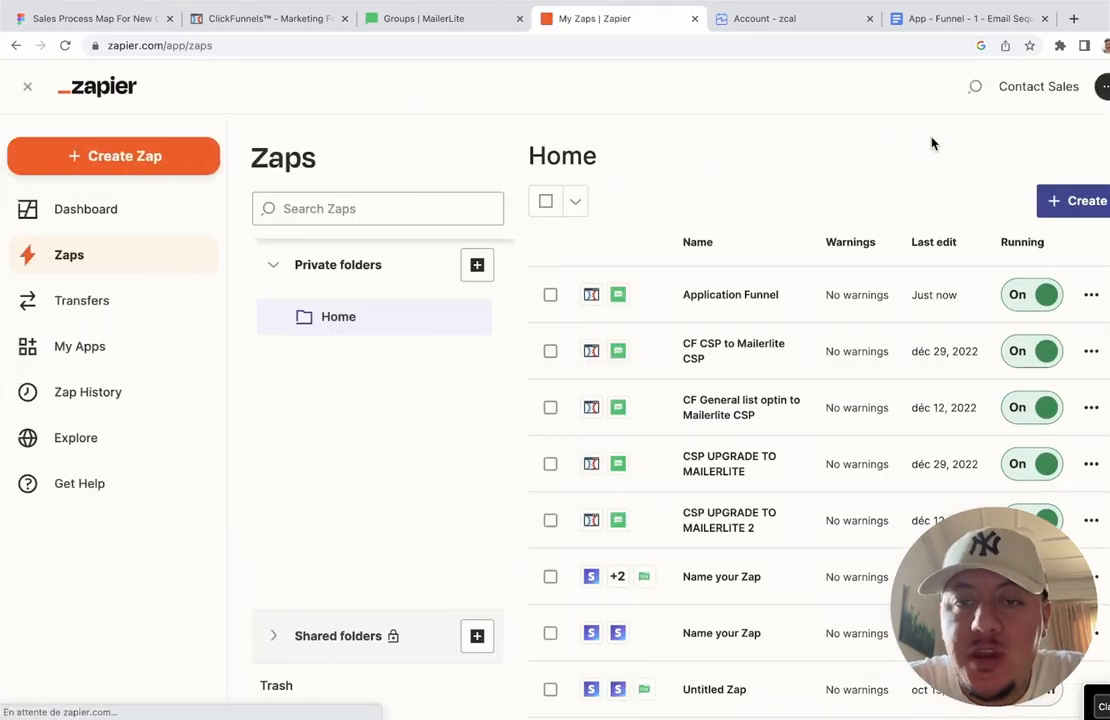
scroll(887, 218, "down", 3)
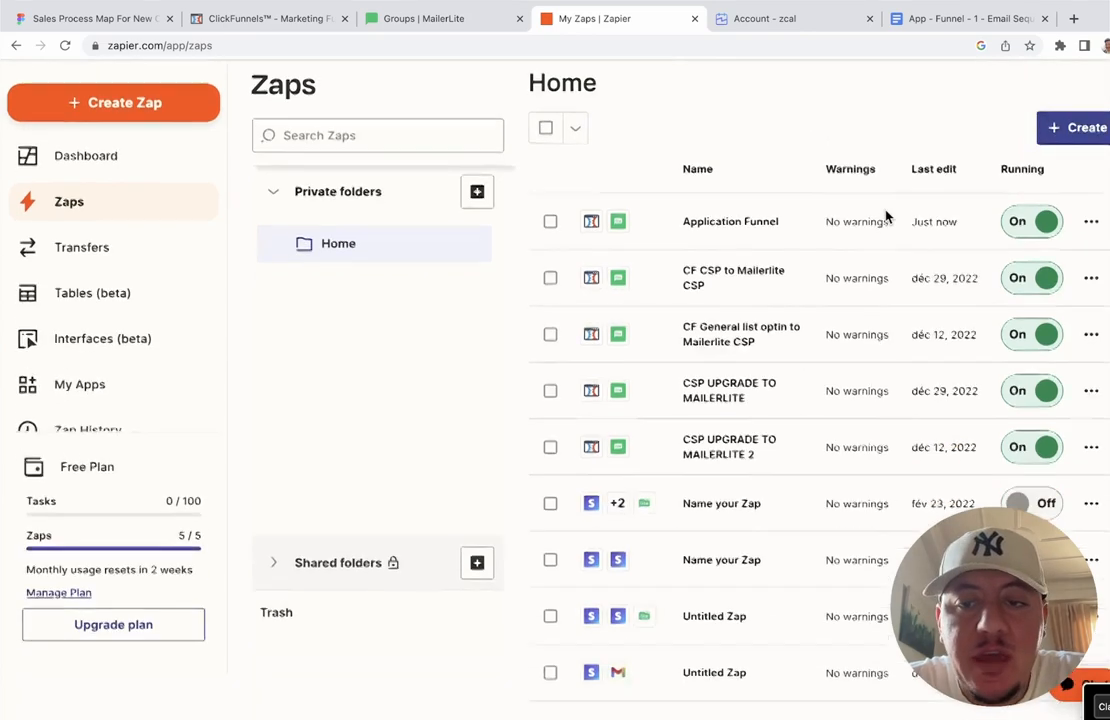
scroll(885, 213, "up", 3)
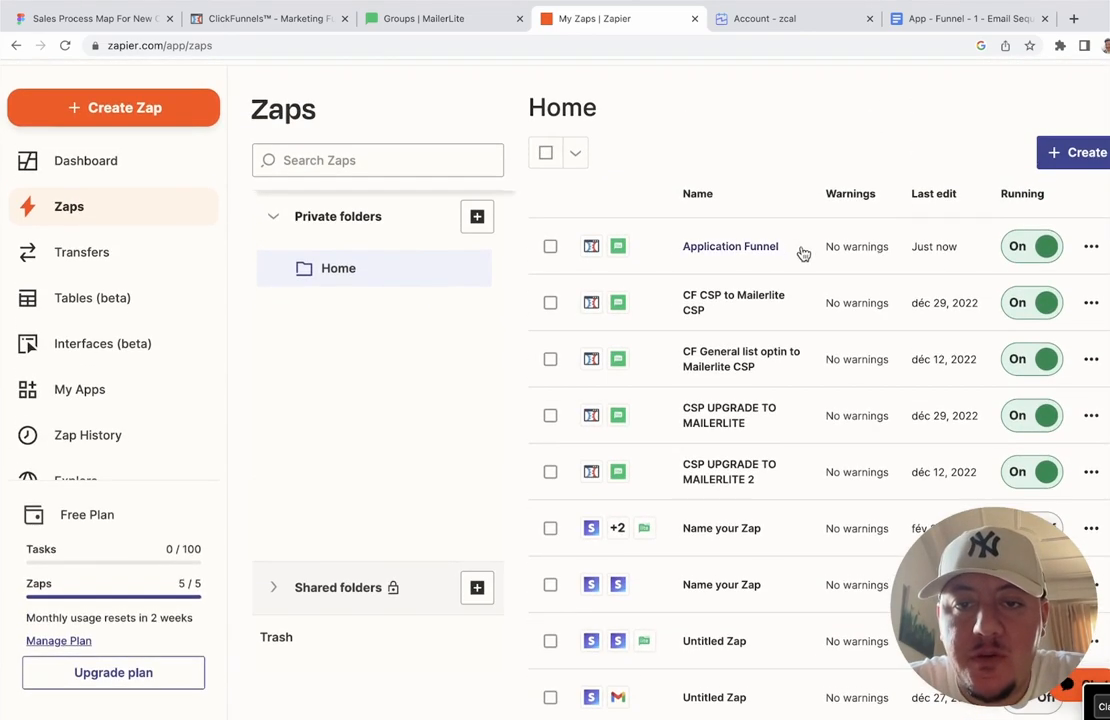
Step: Create a new zap with zcal as its trigger app, leaving the event unchosen
scroll(767, 250, "up", 1)
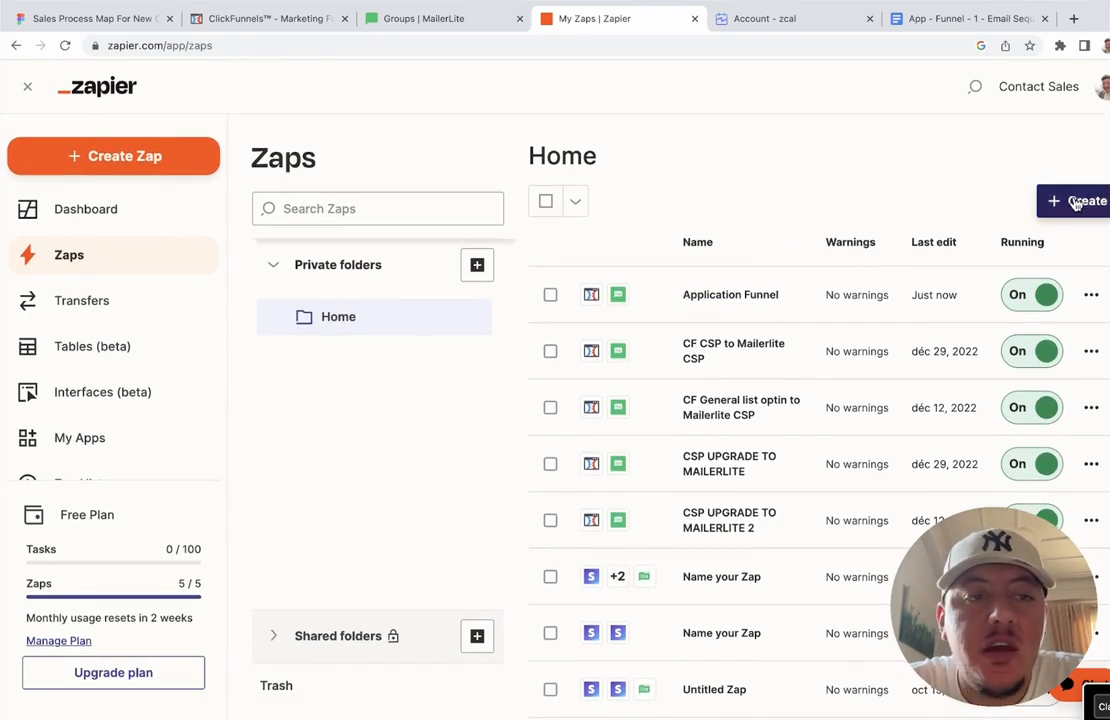
left_click(1076, 203)
left_click(971, 252)
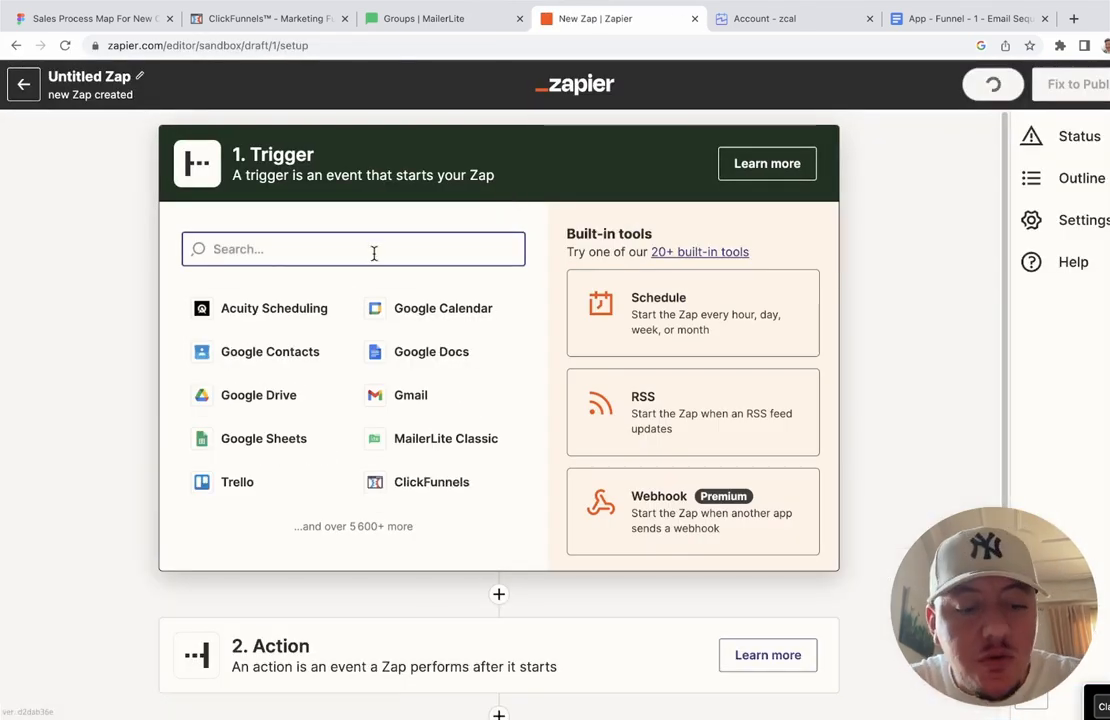
type("z")
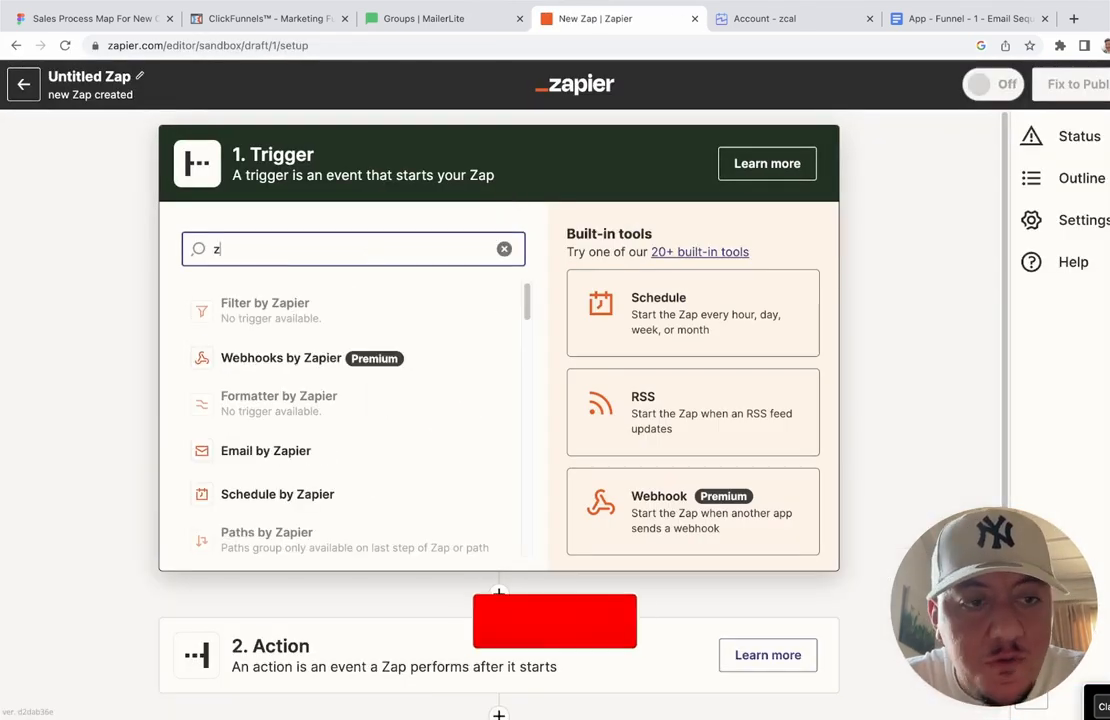
type("ca")
left_click(342, 307)
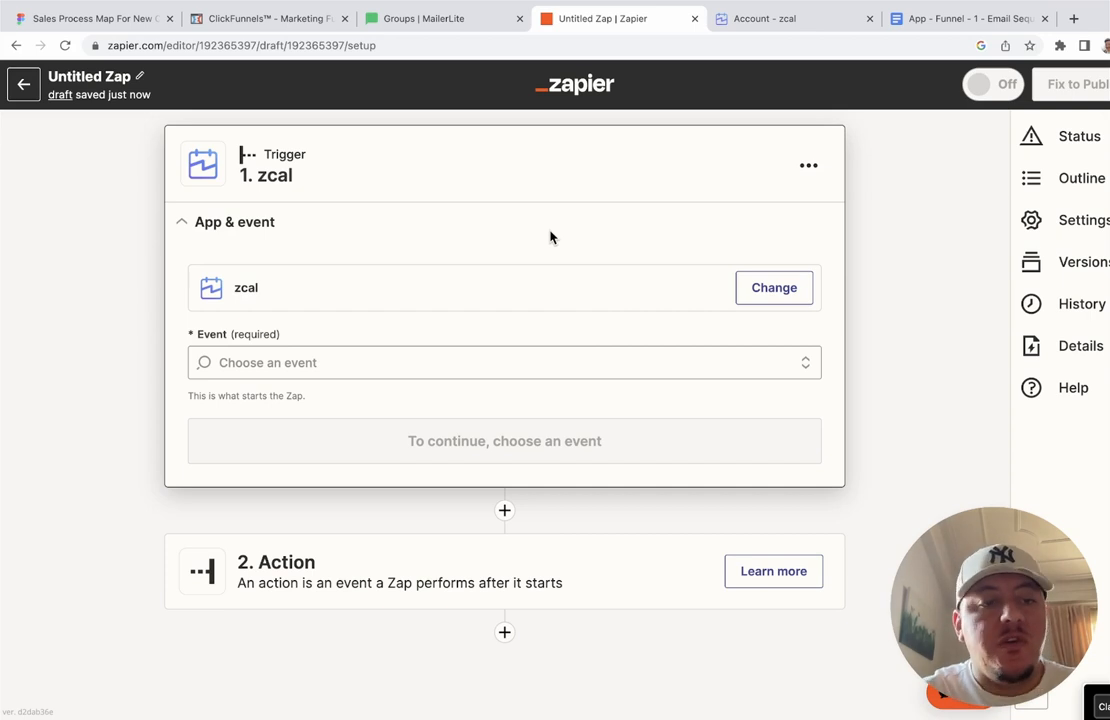
left_click(478, 362)
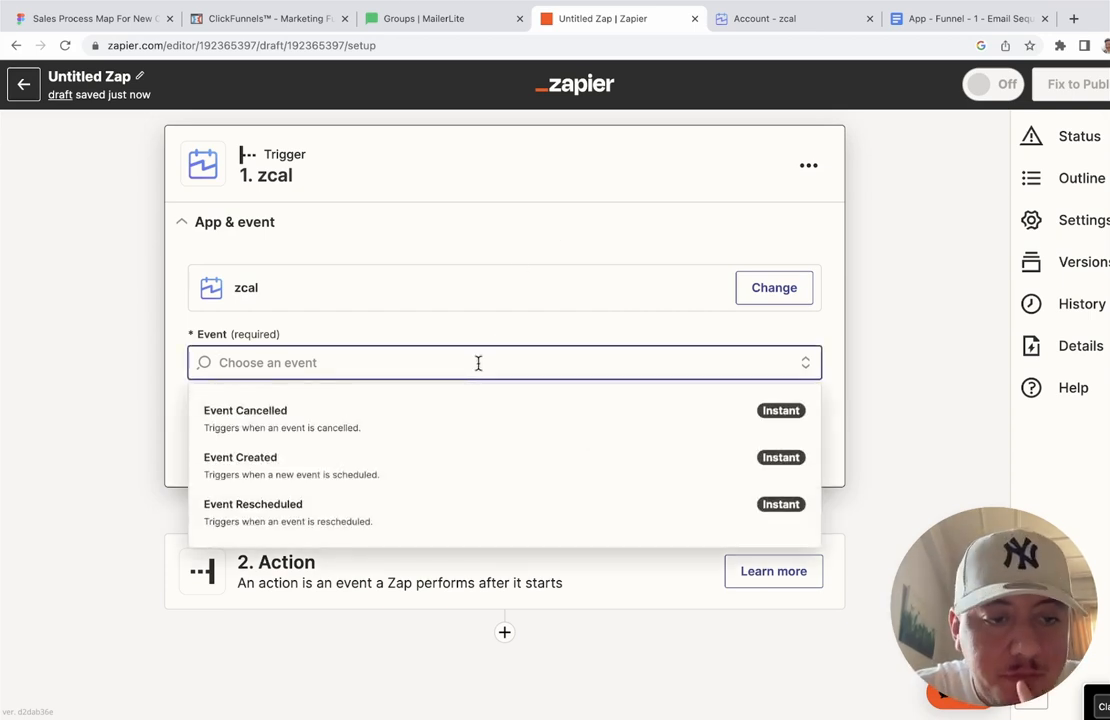
left_click(533, 240)
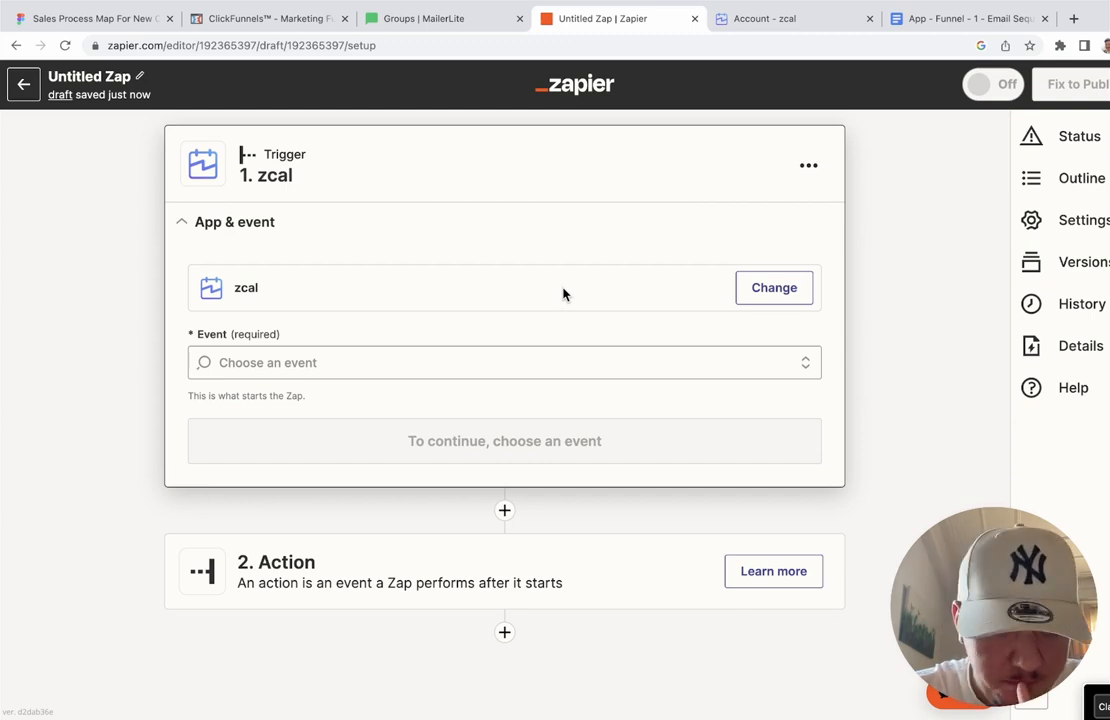
Step: Review zcal's account options and Zapier connection instructions, then return to the untitled zap
left_click(773, 20)
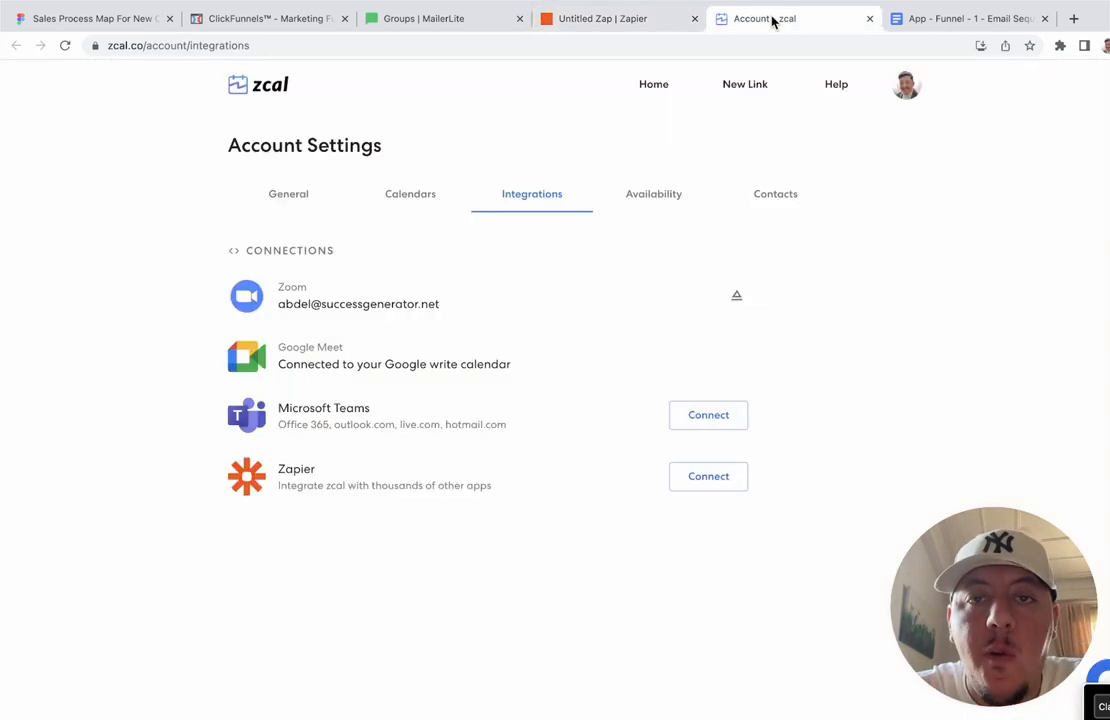
left_click(906, 84)
left_click(637, 125)
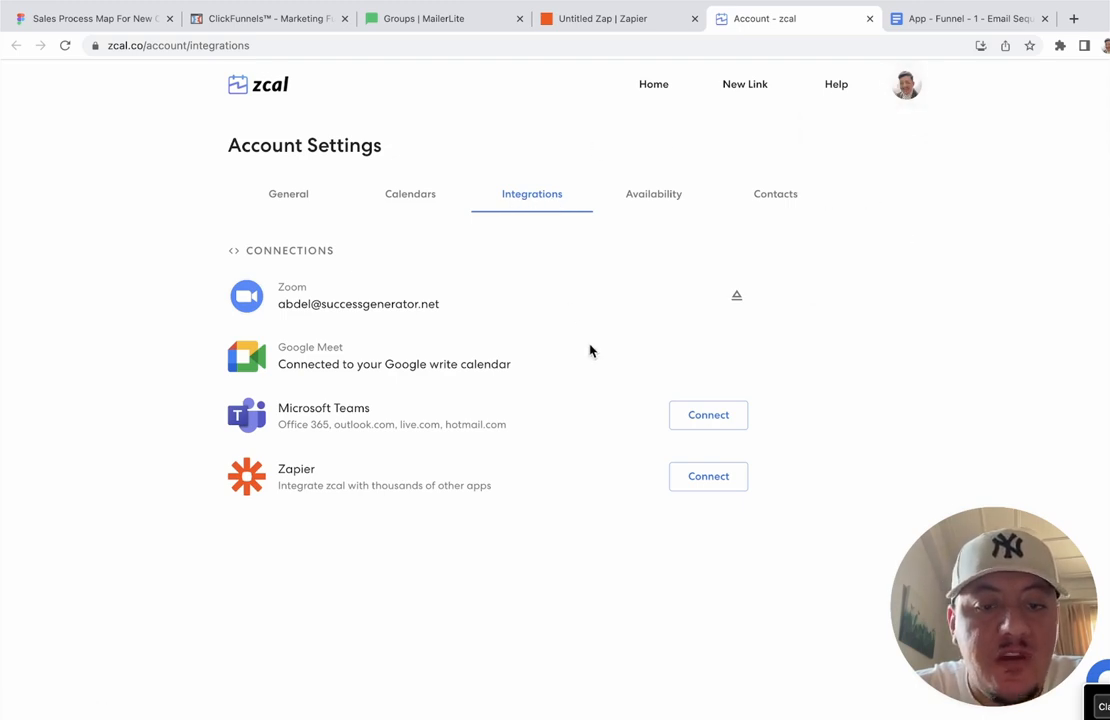
left_click(709, 480)
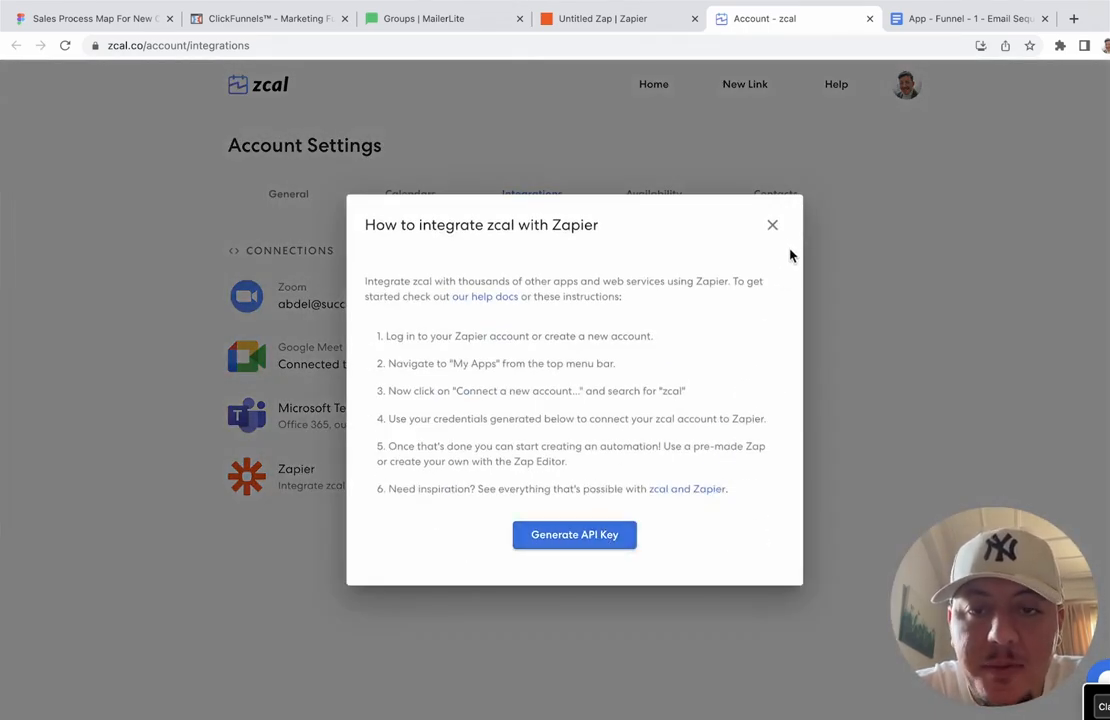
left_click(772, 226)
left_click(657, 27)
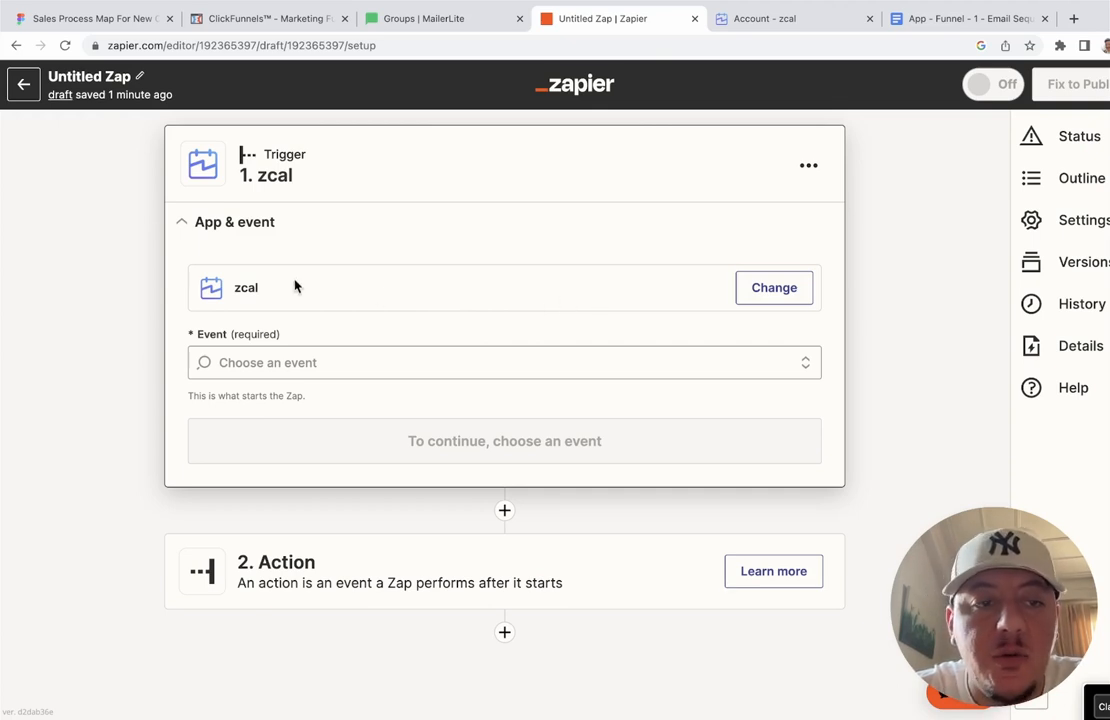
Step: Set the zcal trigger event to Event Created and confirm the connected zcal account
left_click(374, 354)
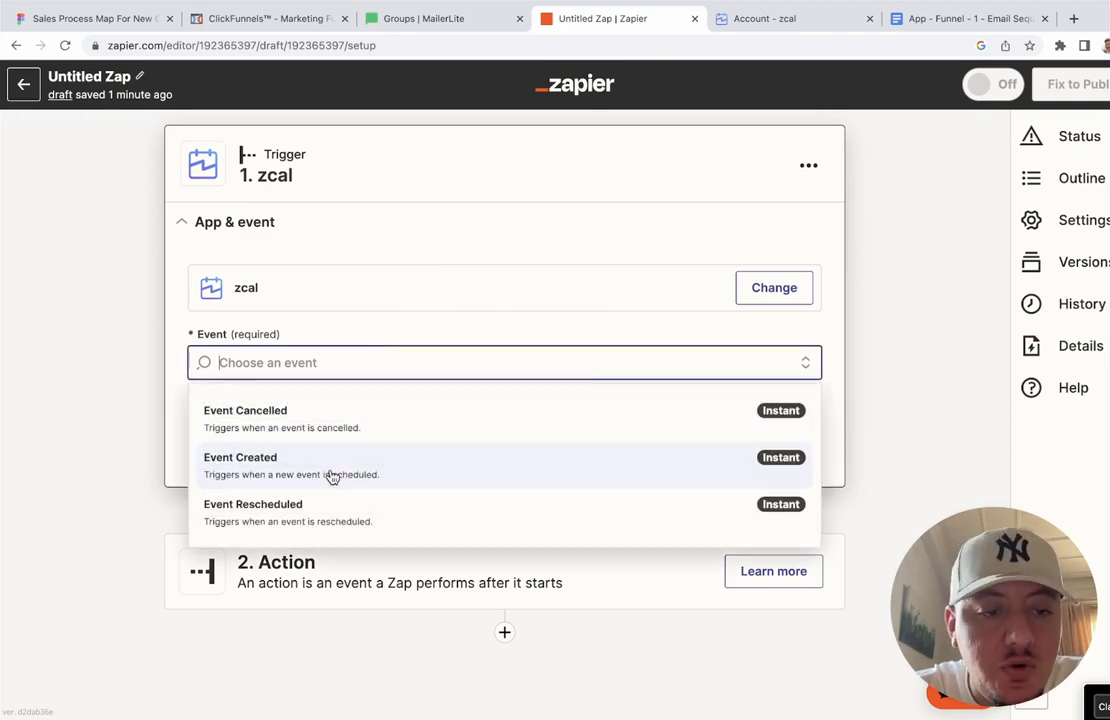
left_click(407, 465)
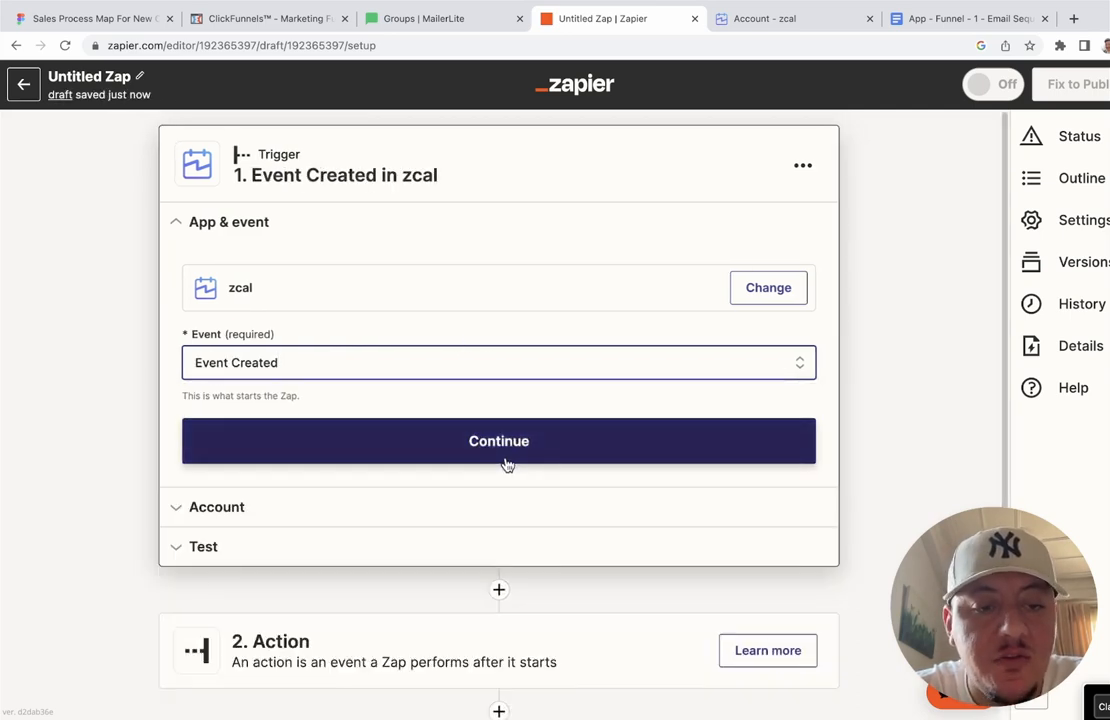
left_click(503, 453)
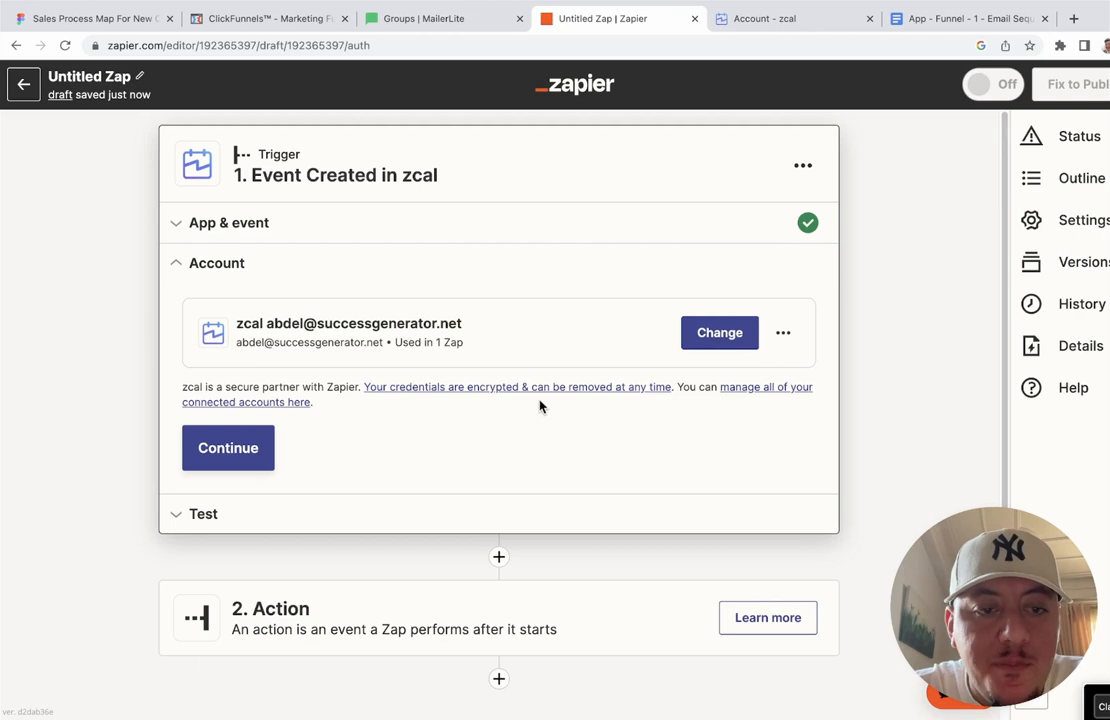
left_click(248, 452)
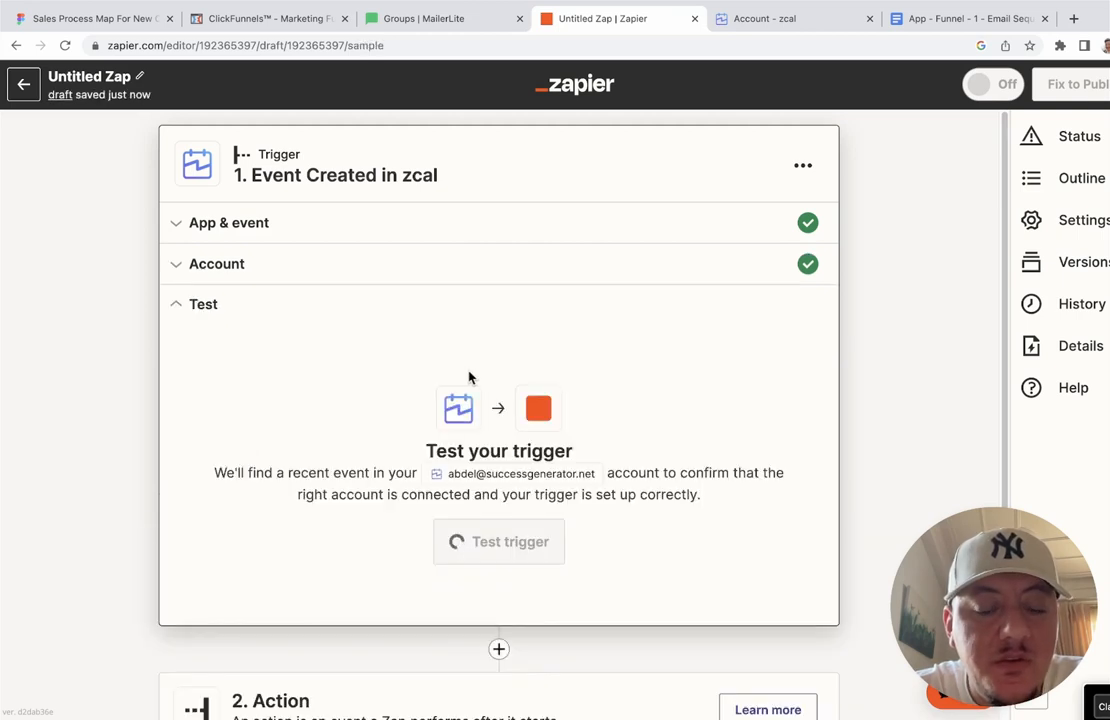
Step: Run the zcal trigger test, try Event B as sample data, and compare with zcal bookings
left_click(493, 540)
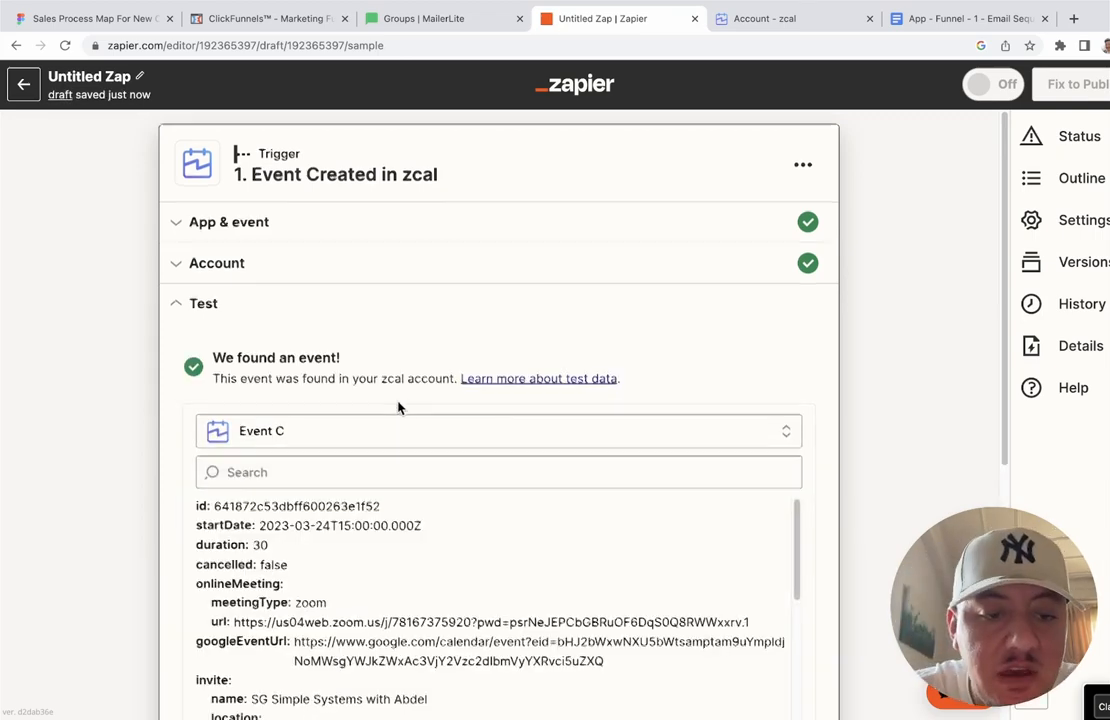
scroll(397, 410, "down", 2)
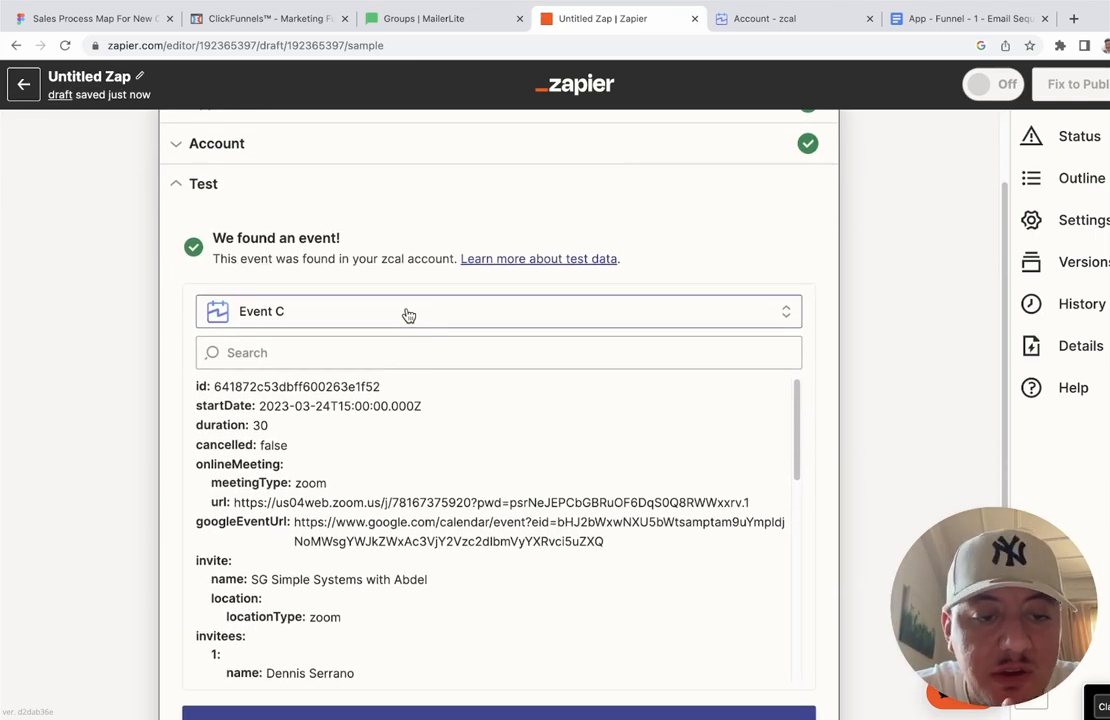
left_click(408, 315)
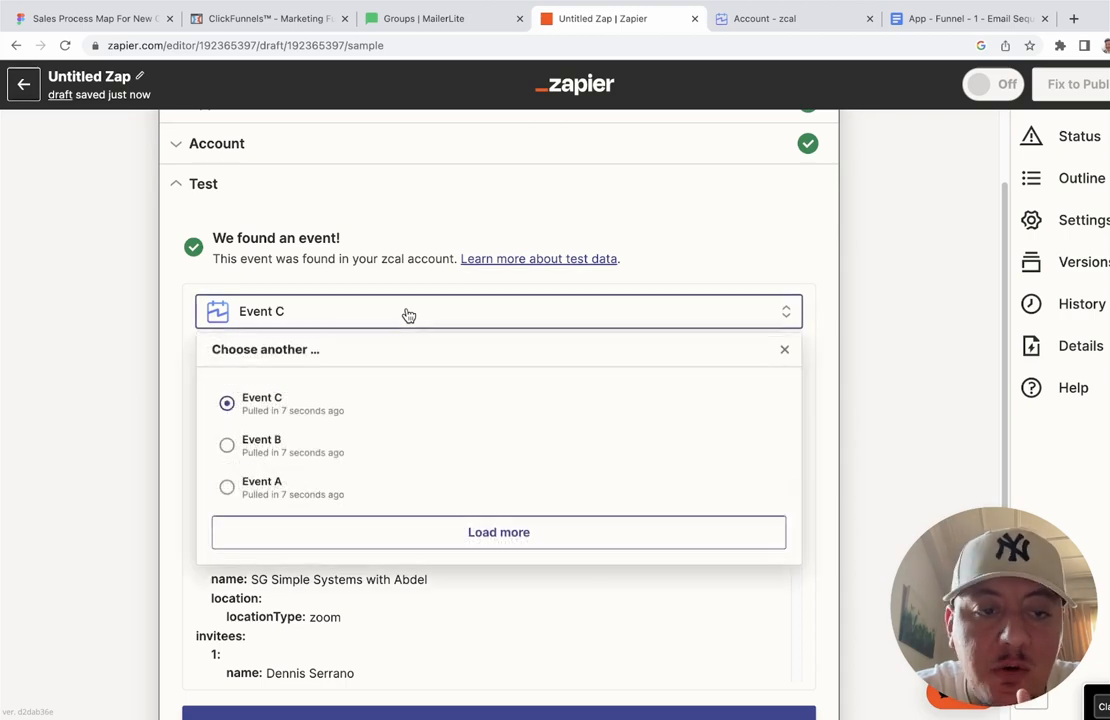
left_click(333, 453)
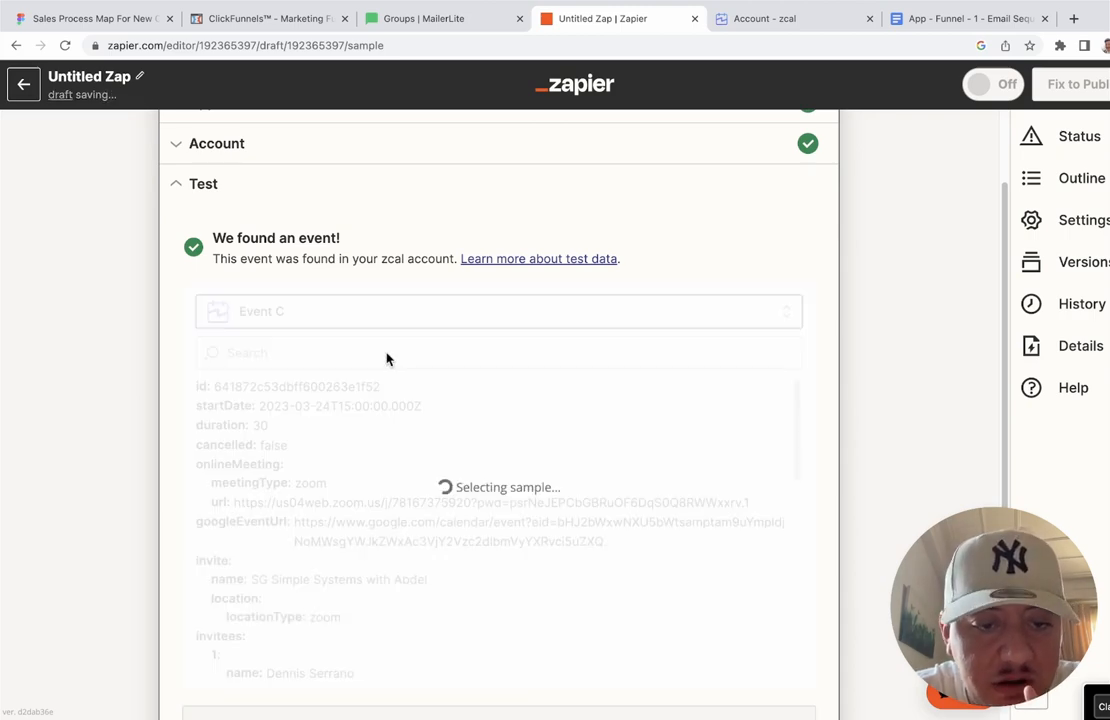
scroll(310, 420, "down", 3)
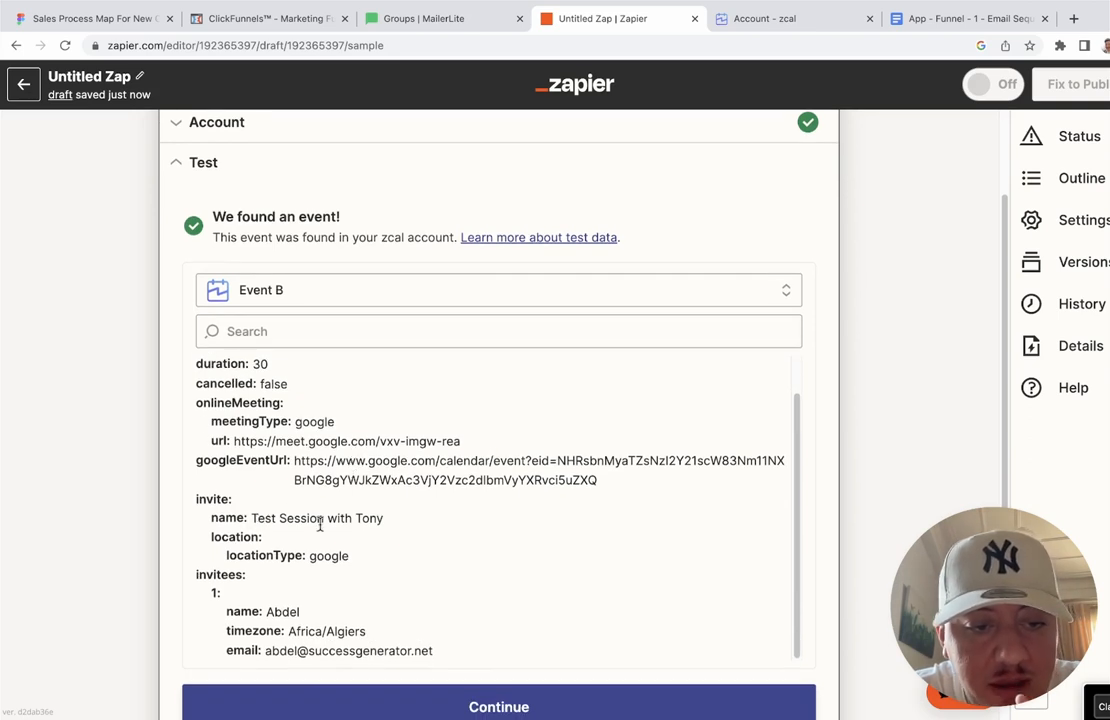
scroll(373, 533, "up", 1)
scroll(373, 533, "up", 1)
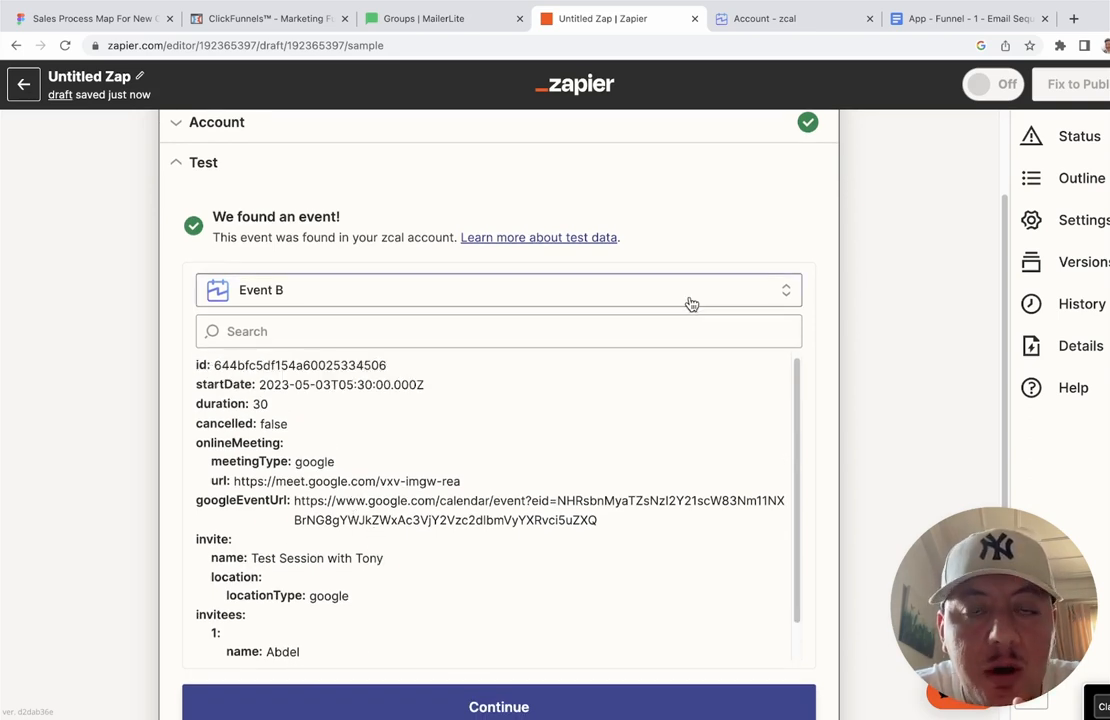
left_click(767, 22)
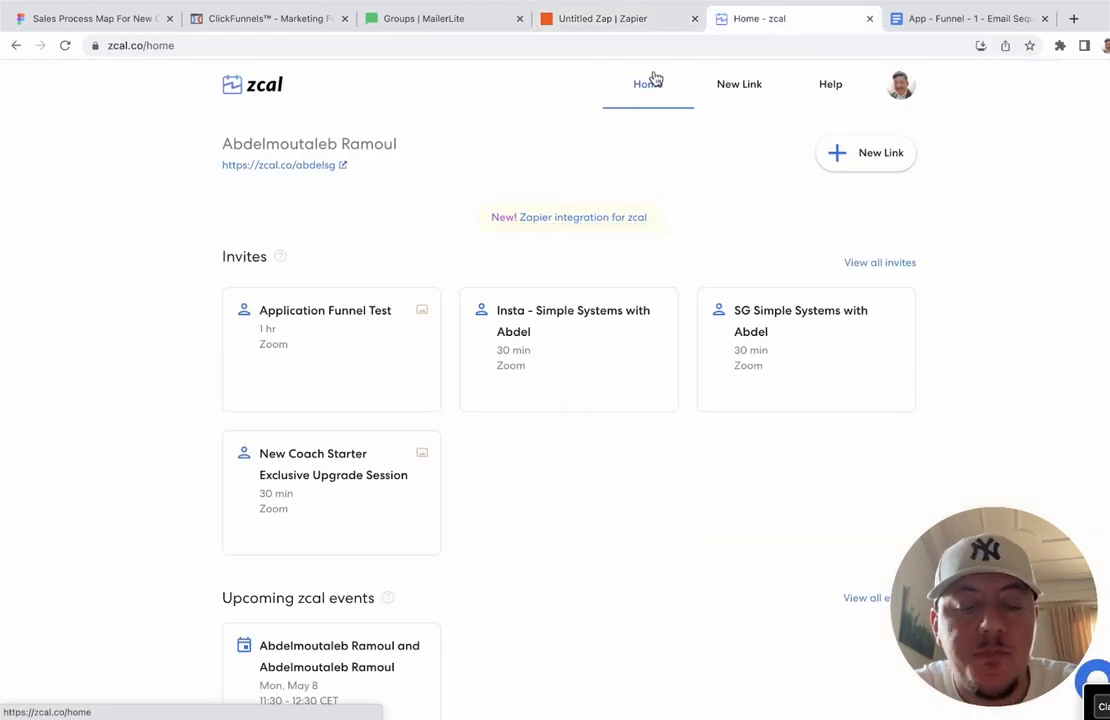
left_click(598, 25)
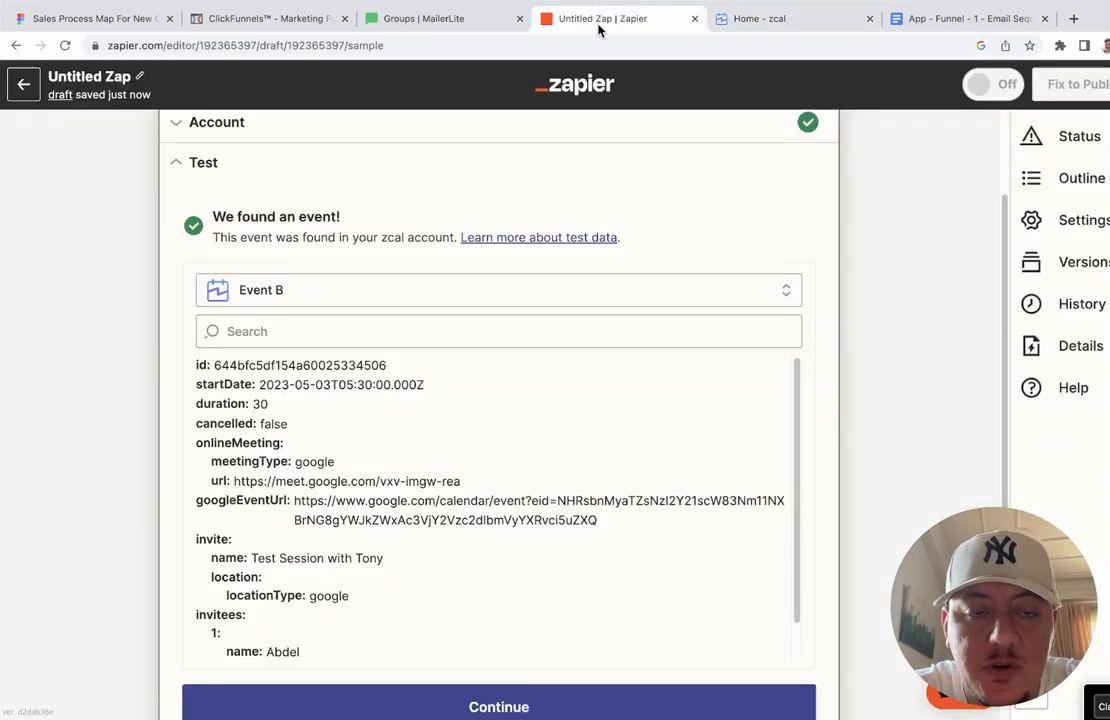
Step: Use Event A, the Application Funnel Test booking, as sample data and continue to step 2
left_click(401, 288)
left_click(317, 419)
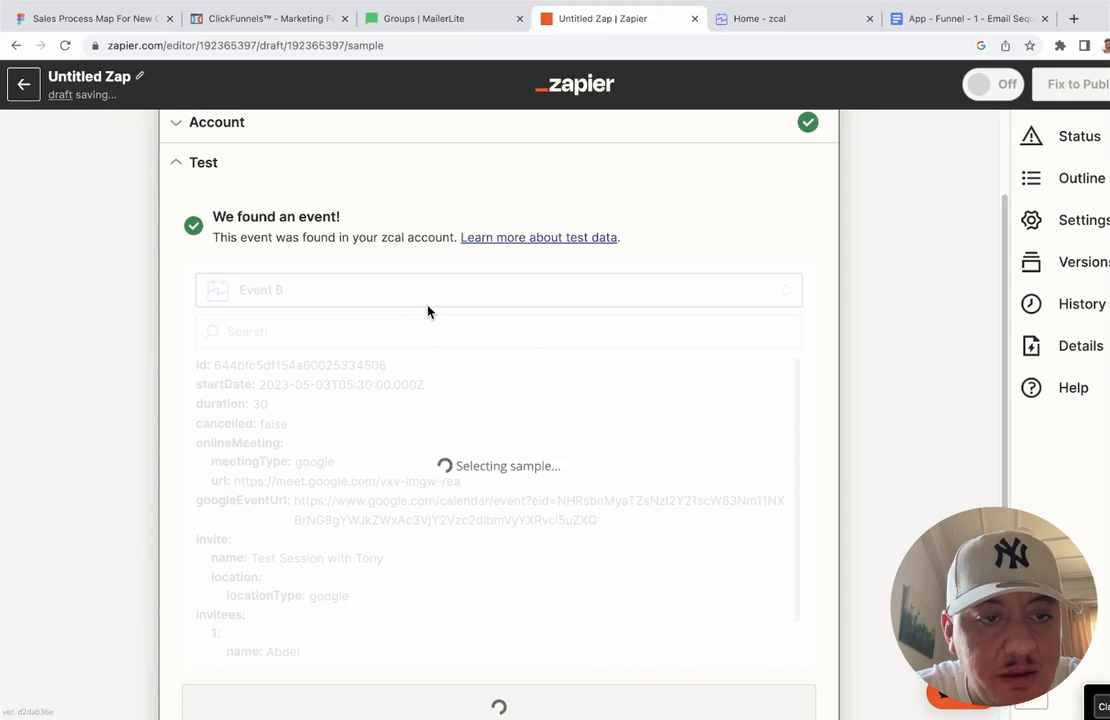
scroll(325, 458, "down", 1)
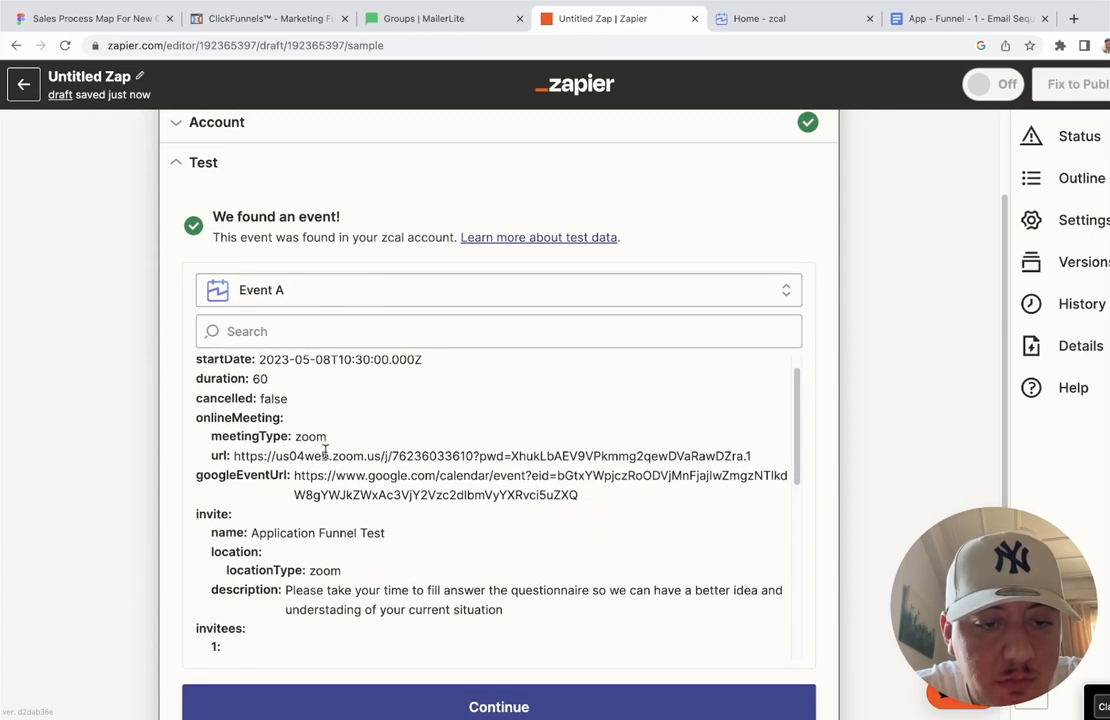
left_click_drag(251, 533, 386, 540)
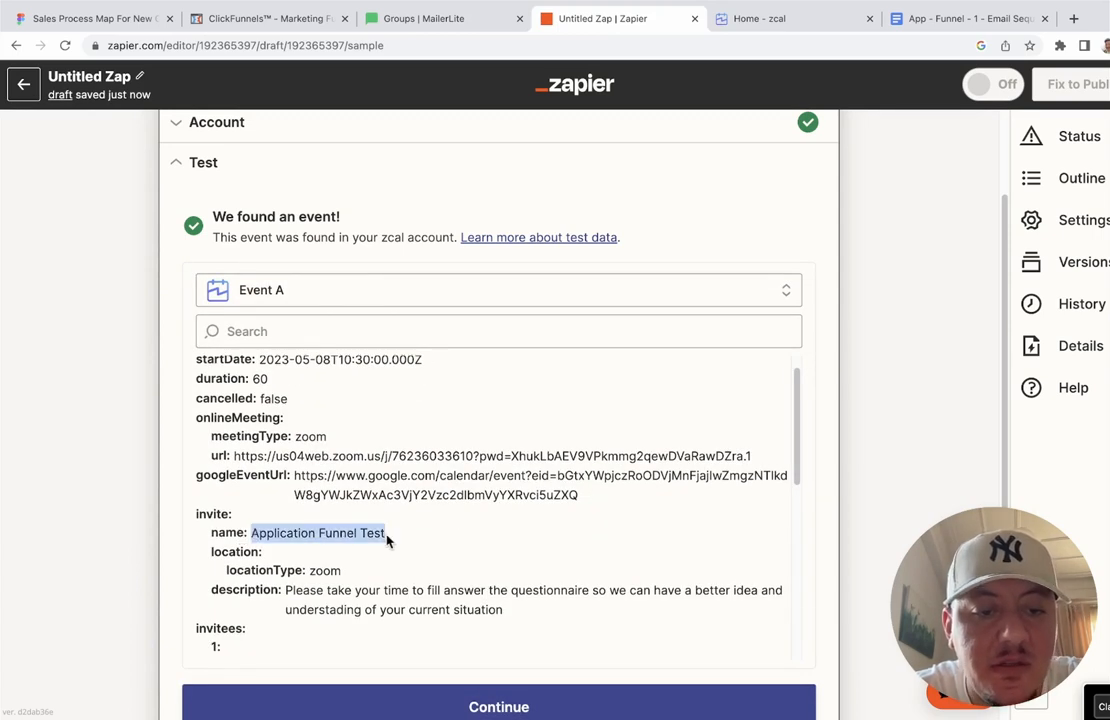
left_click(387, 540)
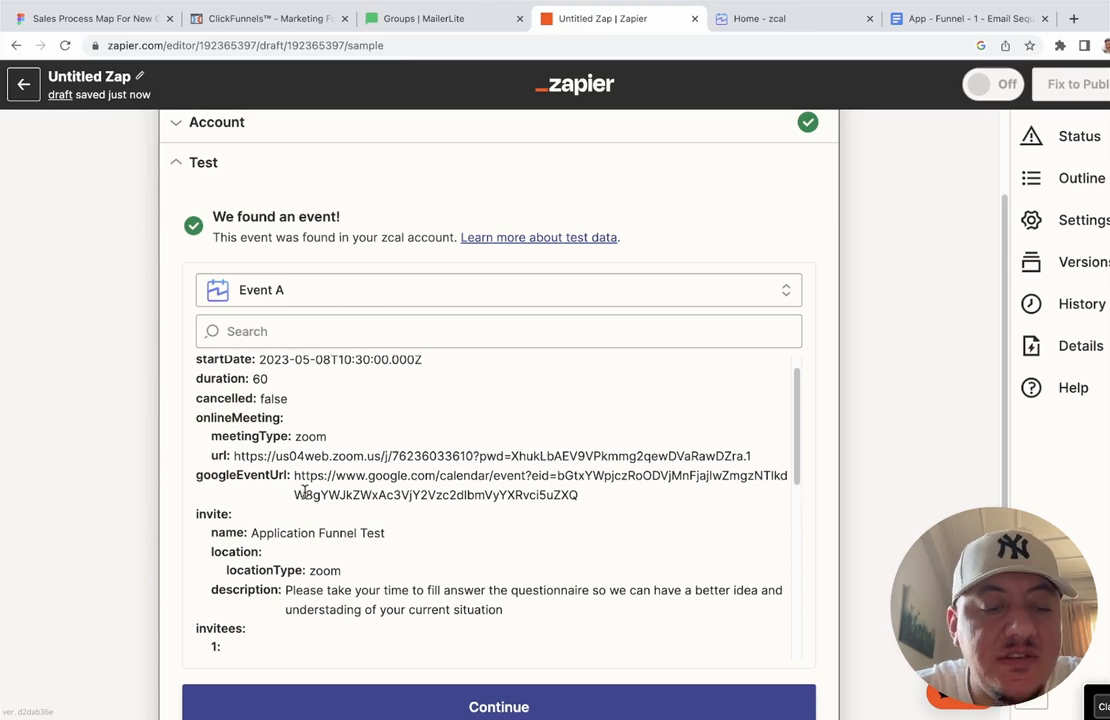
scroll(301, 490, "up", 1)
scroll(448, 316, "down", 1)
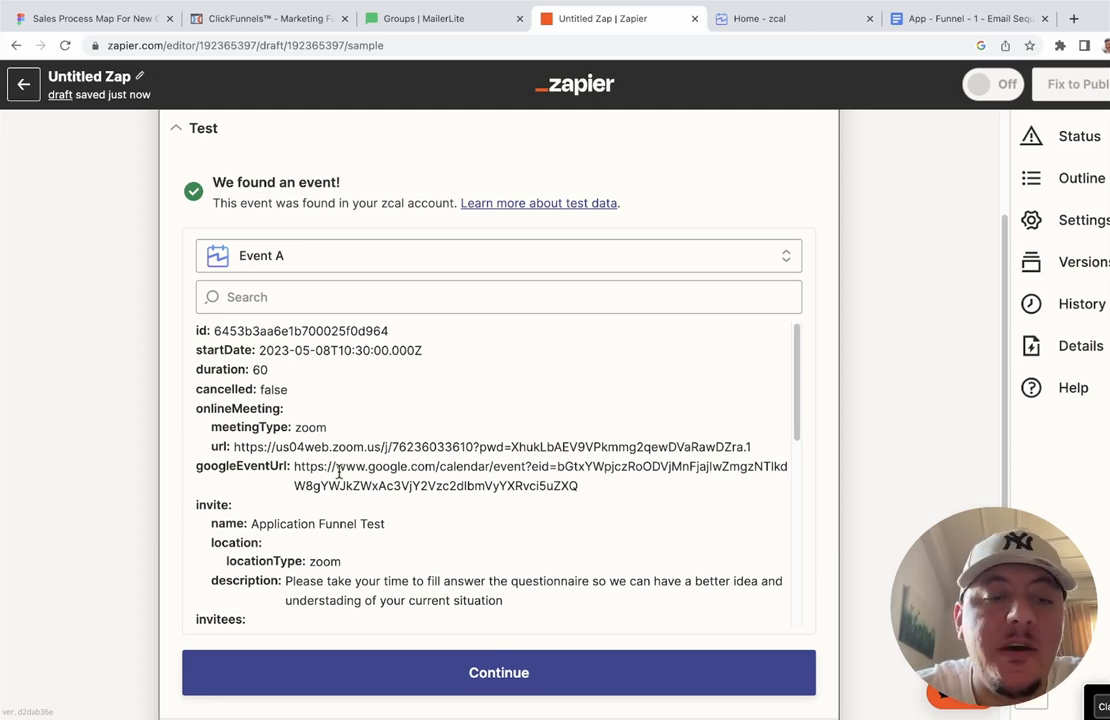
left_click(484, 682)
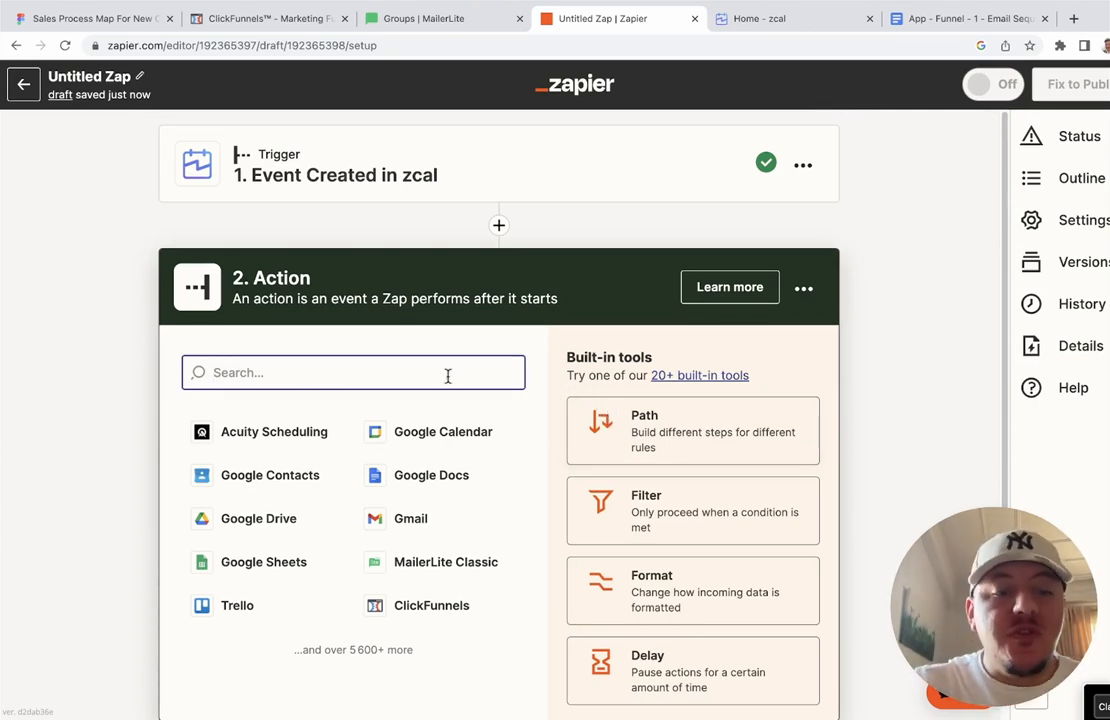
Step: Make step 2 a Gmail action with the Send Email event and confirm it
type("gmai")
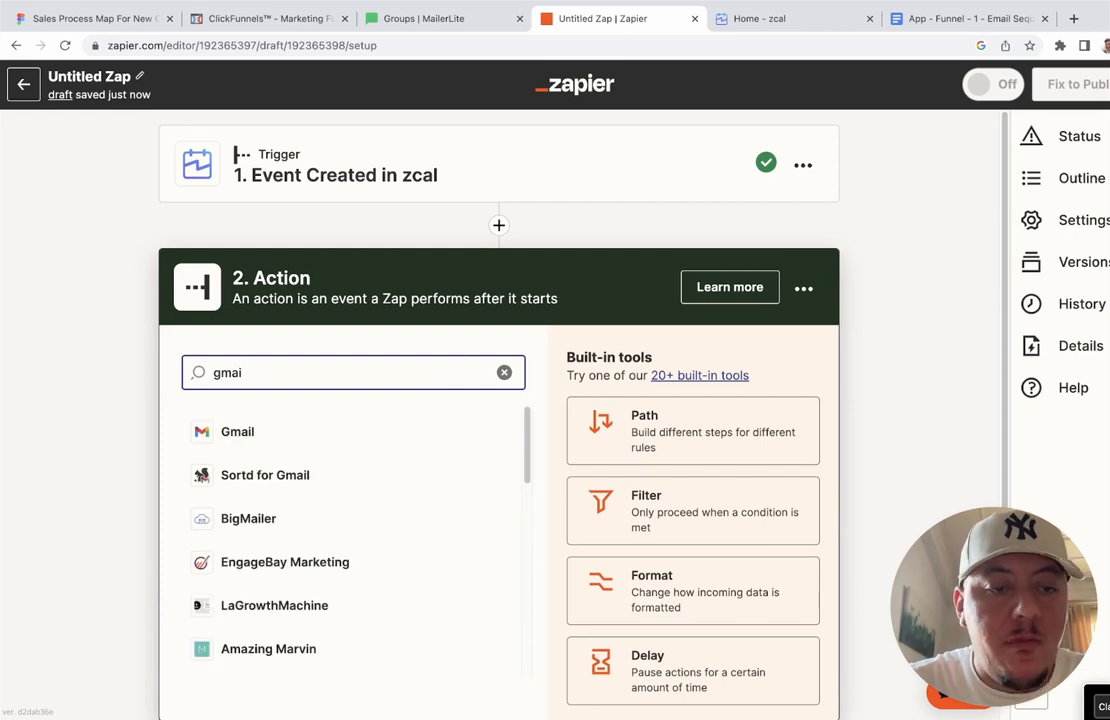
left_click(320, 431)
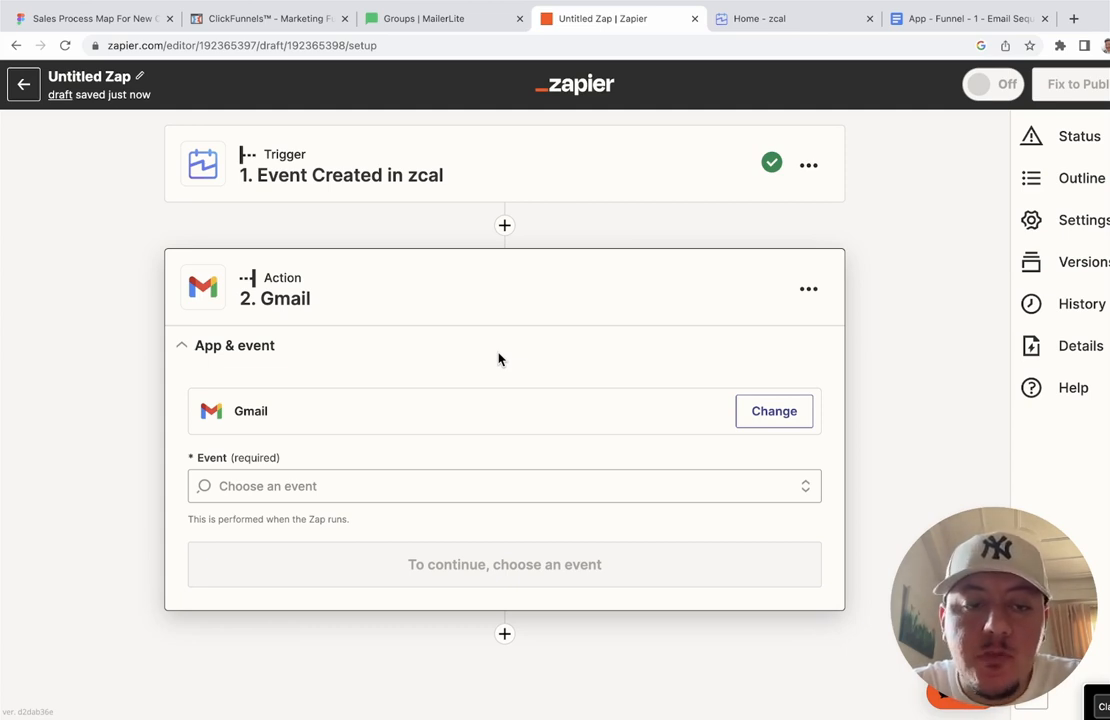
left_click(450, 488)
scroll(396, 488, "down", 3)
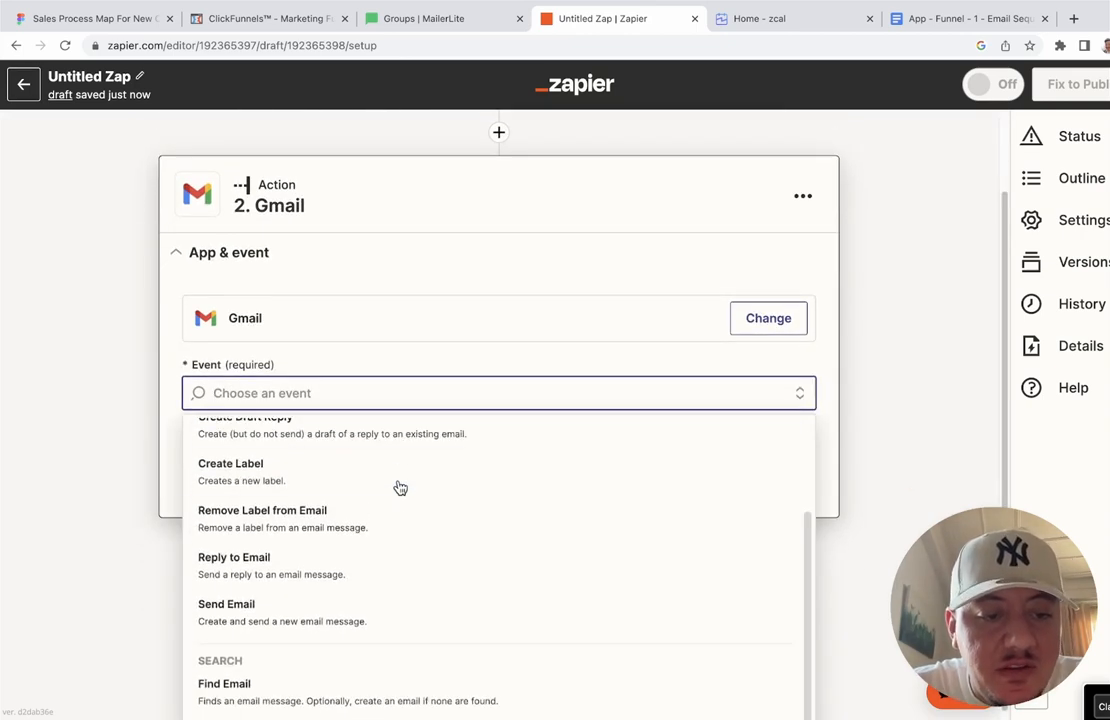
left_click(354, 600)
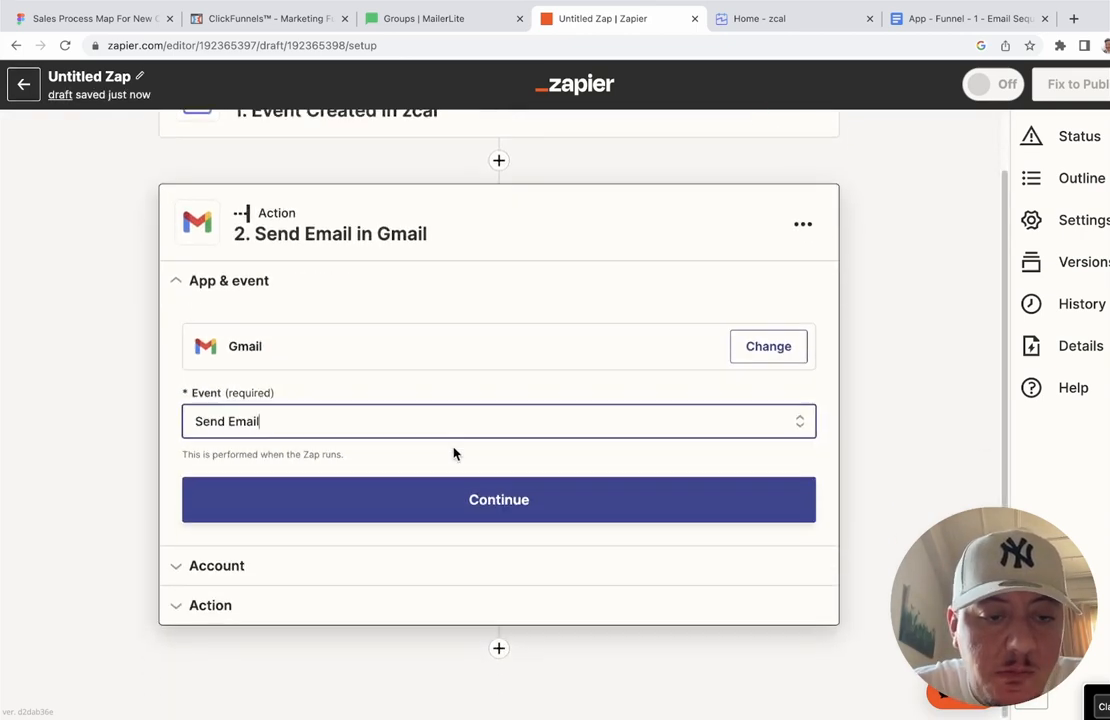
left_click(502, 500)
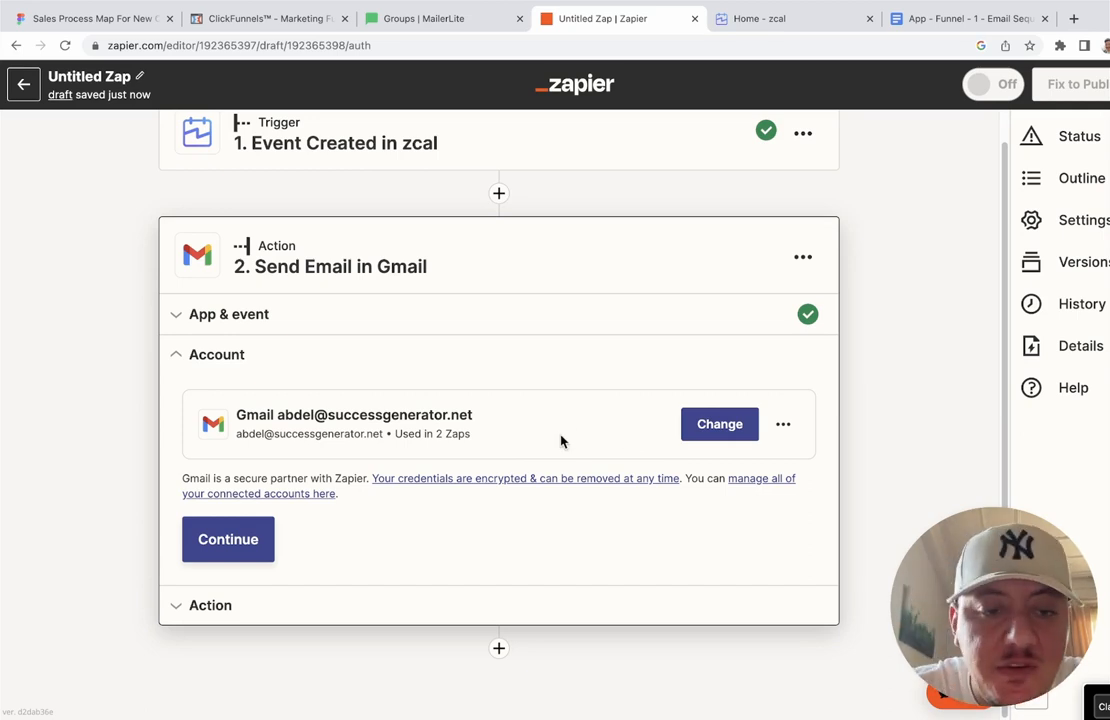
Step: Confirm the Gmail account and address the email To the zcal Invitees Email
left_click(240, 532)
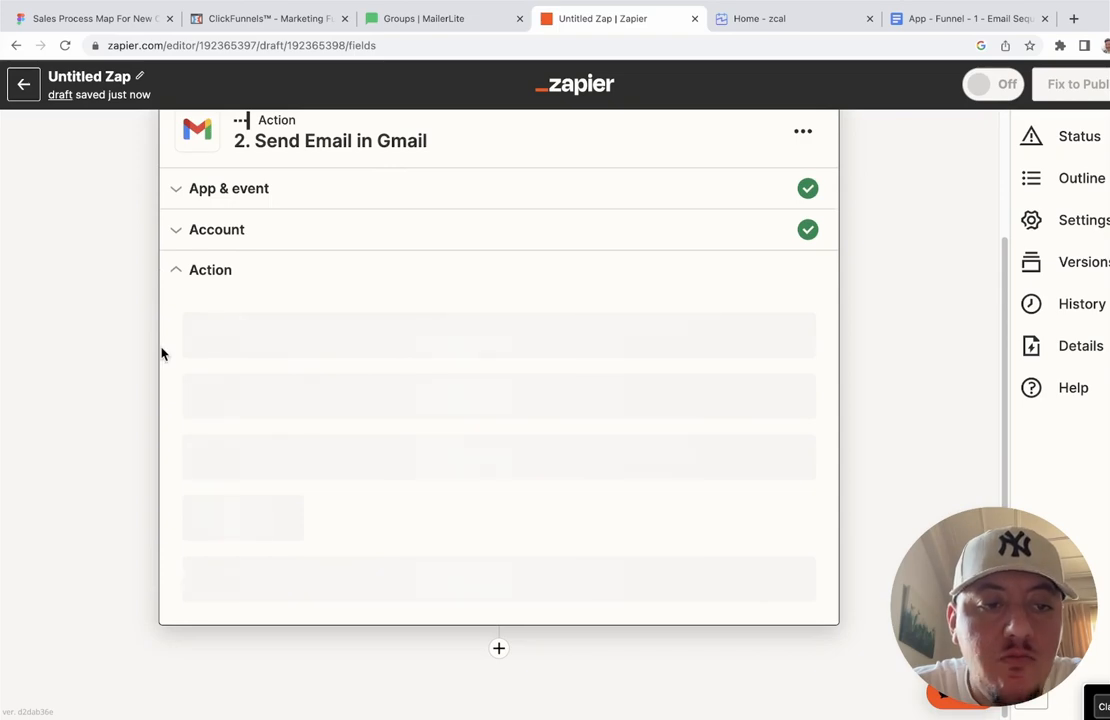
scroll(161, 354, "up", 2)
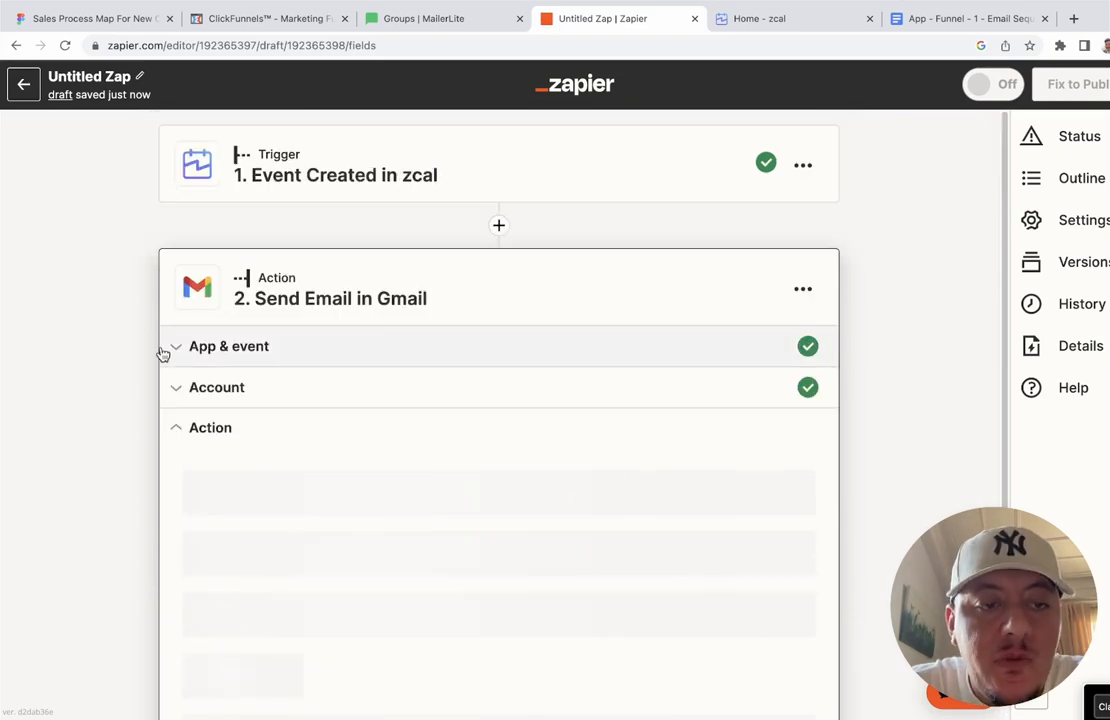
scroll(130, 450, "down", 2)
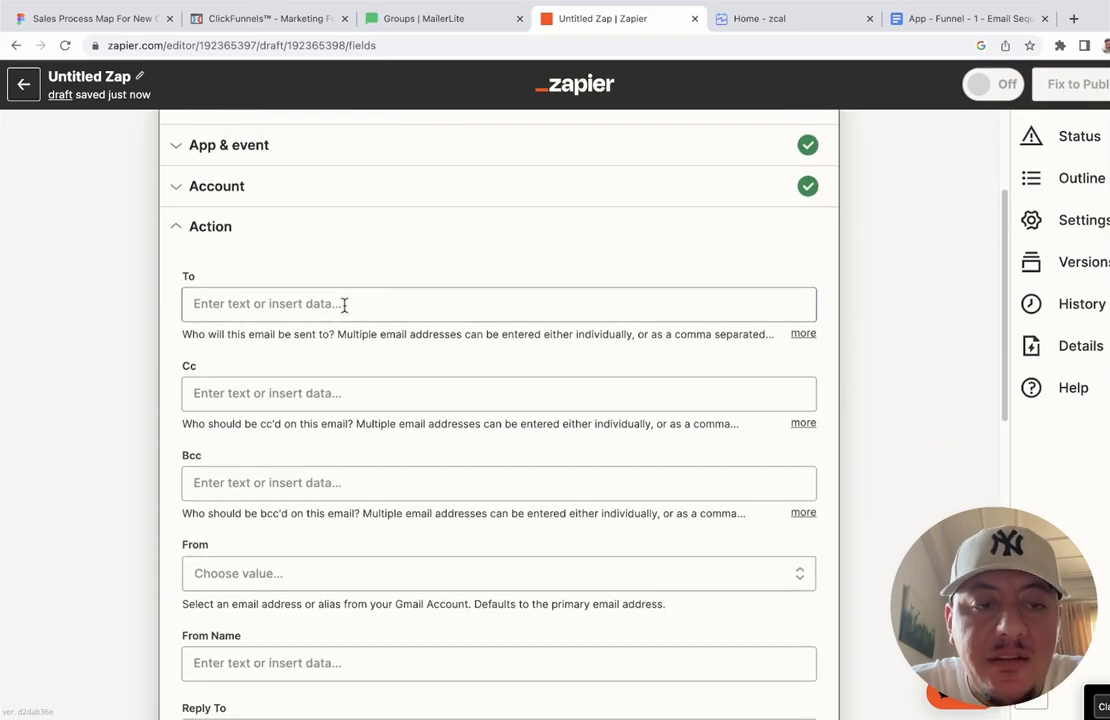
left_click(344, 305)
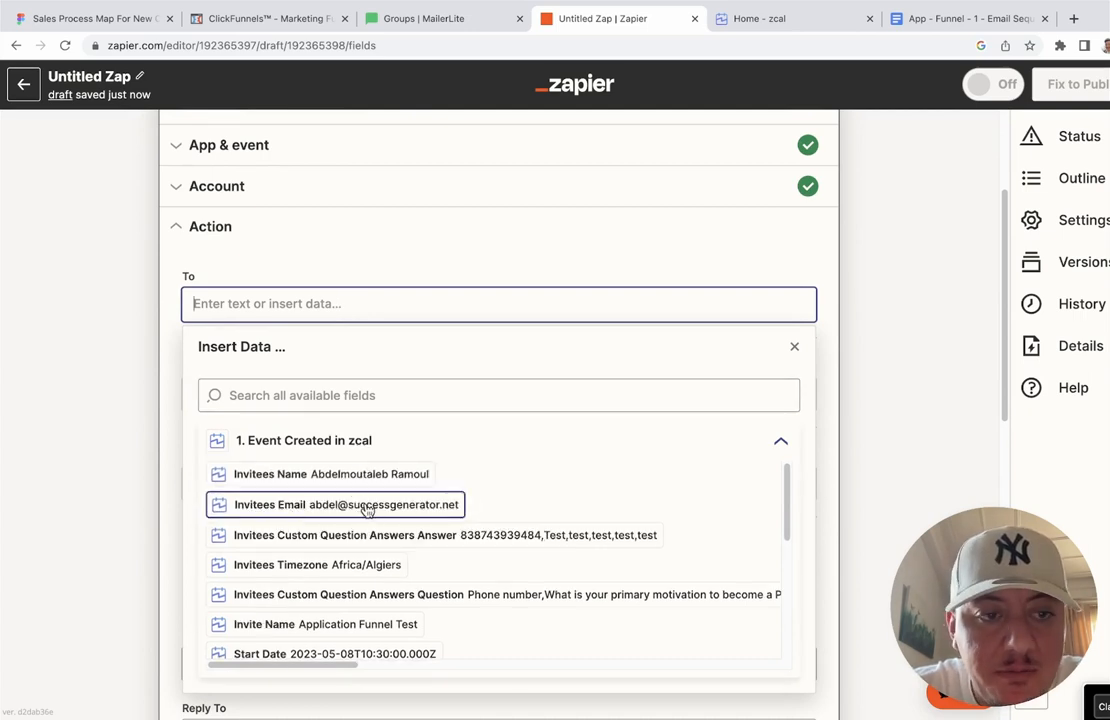
left_click(367, 508)
left_click(363, 254)
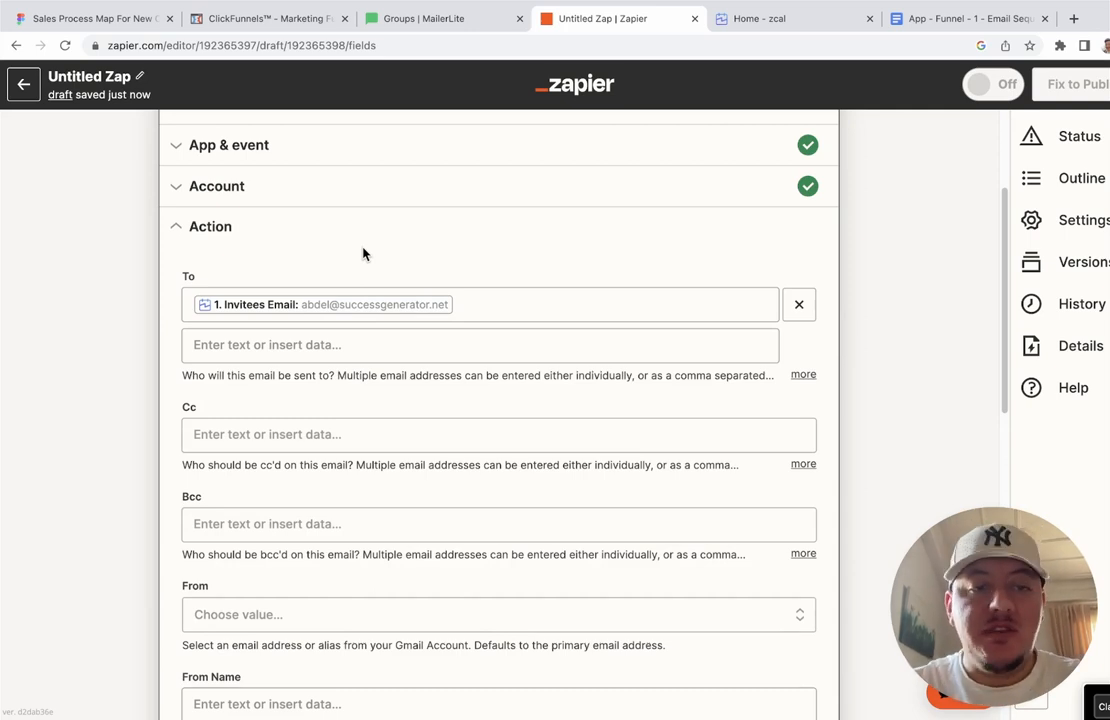
Step: Leave Cc empty and set the From account to the second email address
scroll(320, 400, "down", 1)
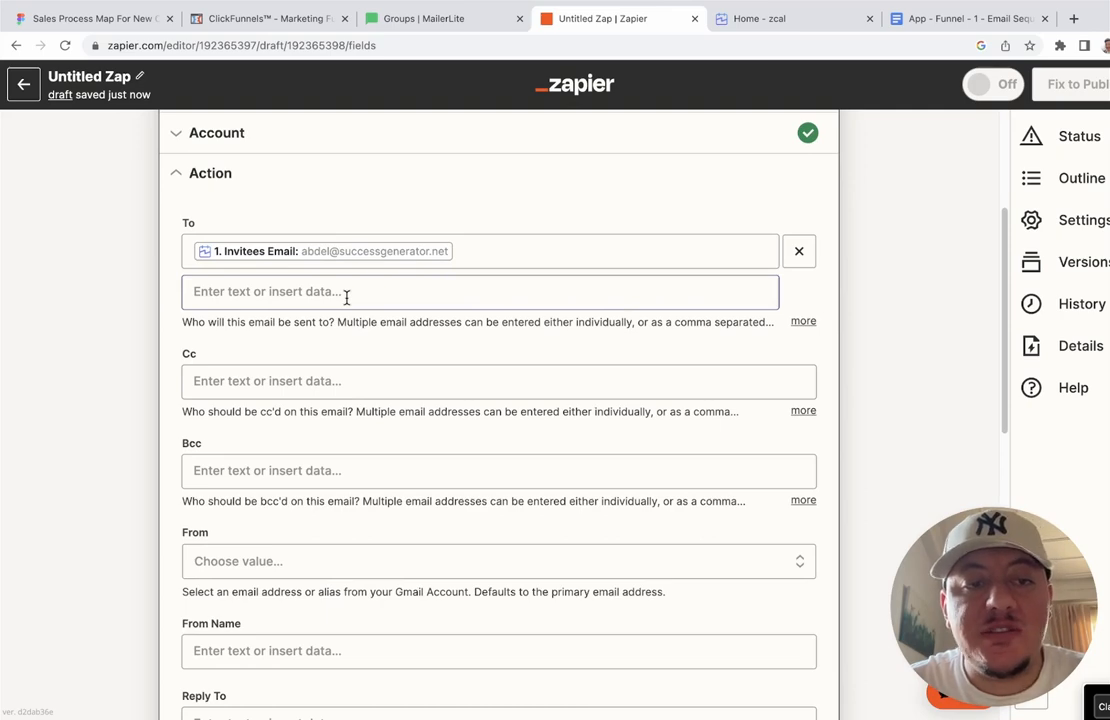
scroll(362, 322, "down", 2)
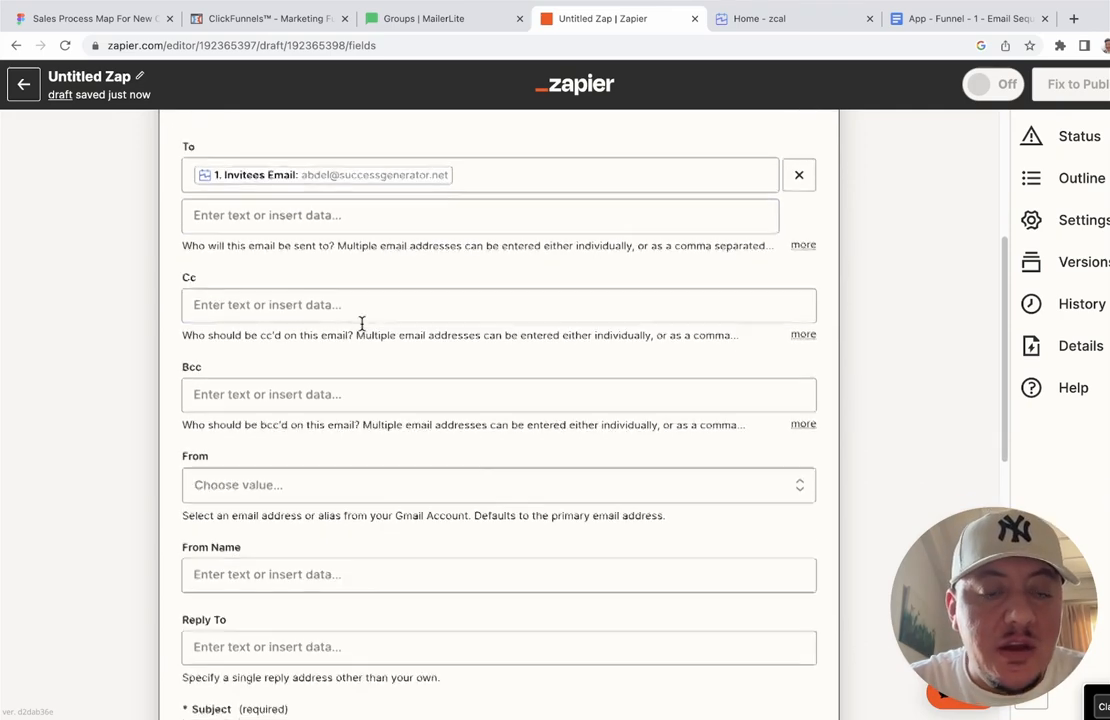
left_click(352, 303)
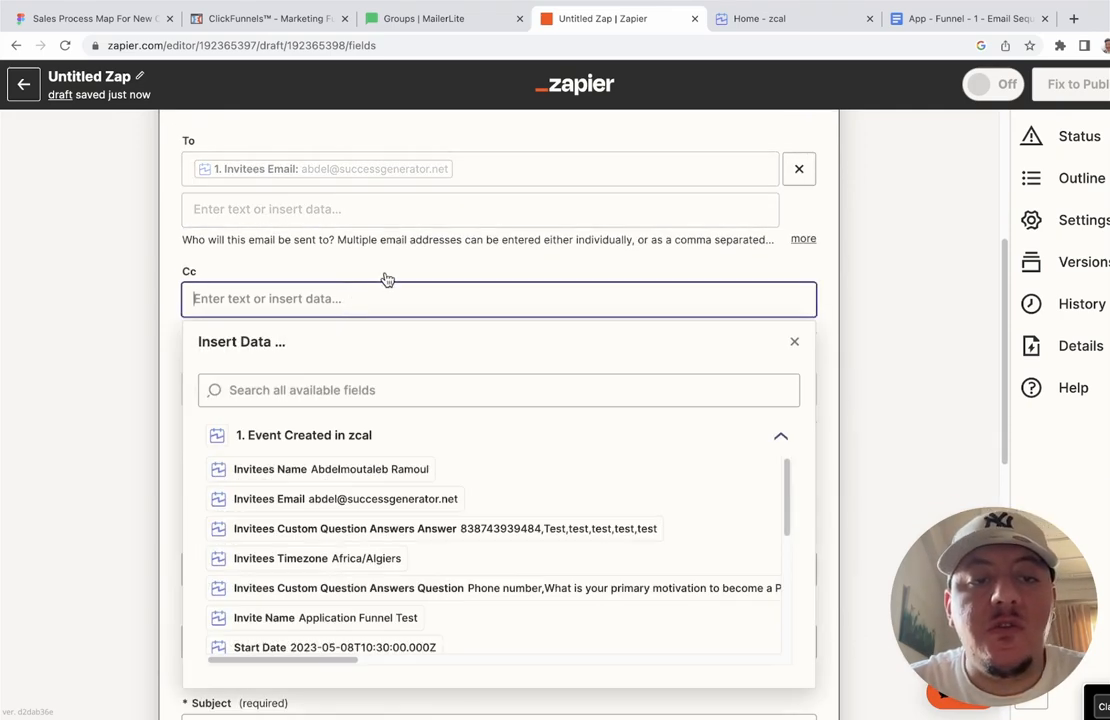
left_click(388, 243)
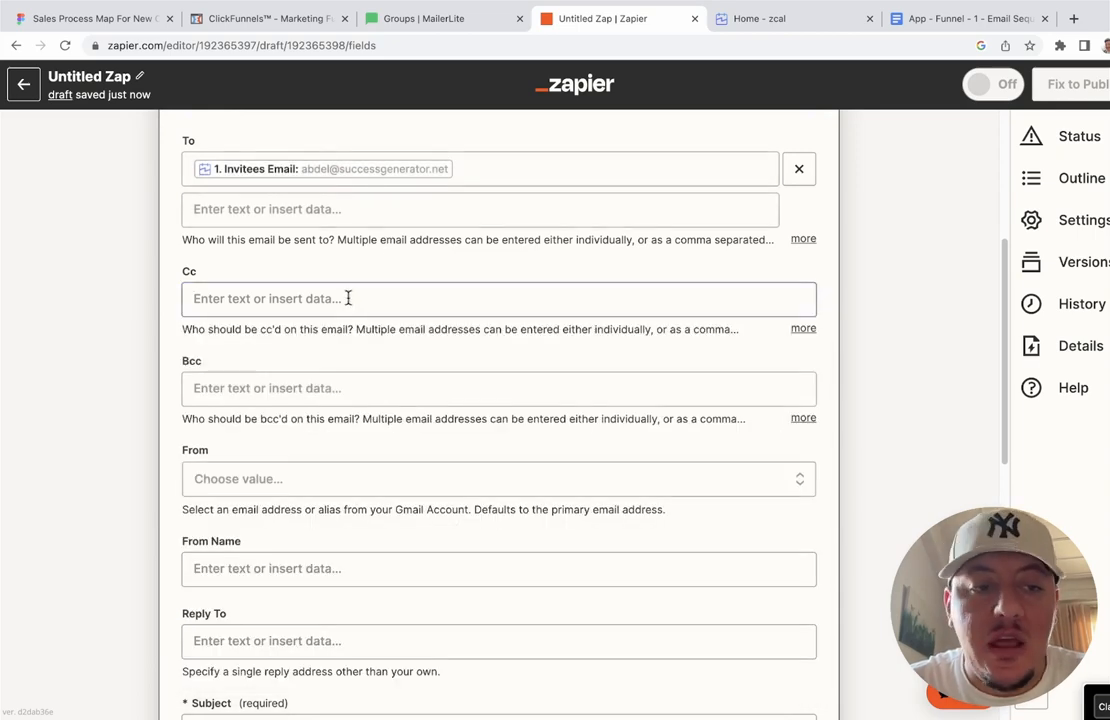
scroll(348, 298, "down", 3)
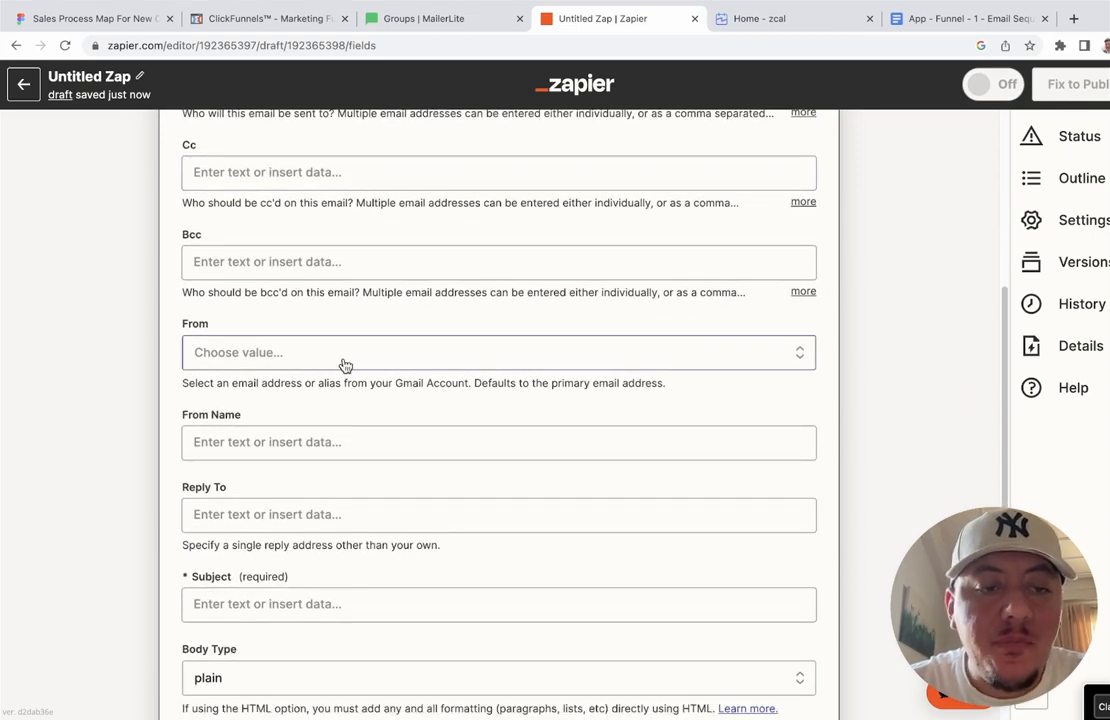
left_click(345, 366)
left_click(289, 518)
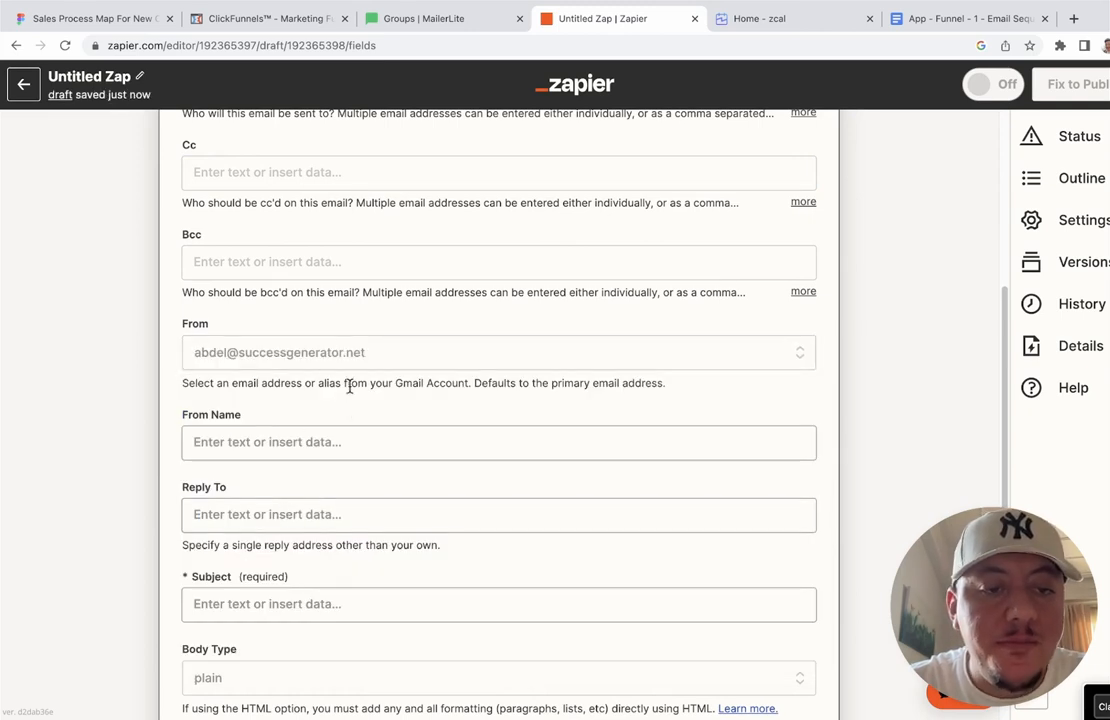
left_click(367, 362)
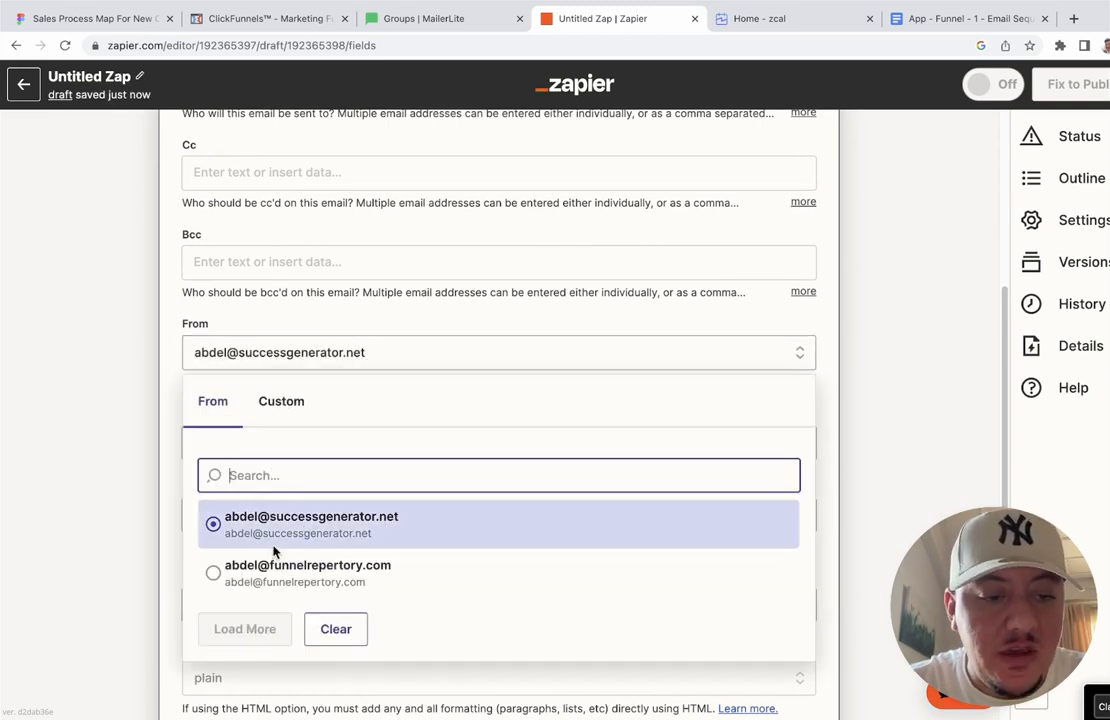
left_click(272, 570)
Step: Enter the sender's display name as From Name and a reply-to email address, leaving Subject empty
scroll(443, 319, "down", 1)
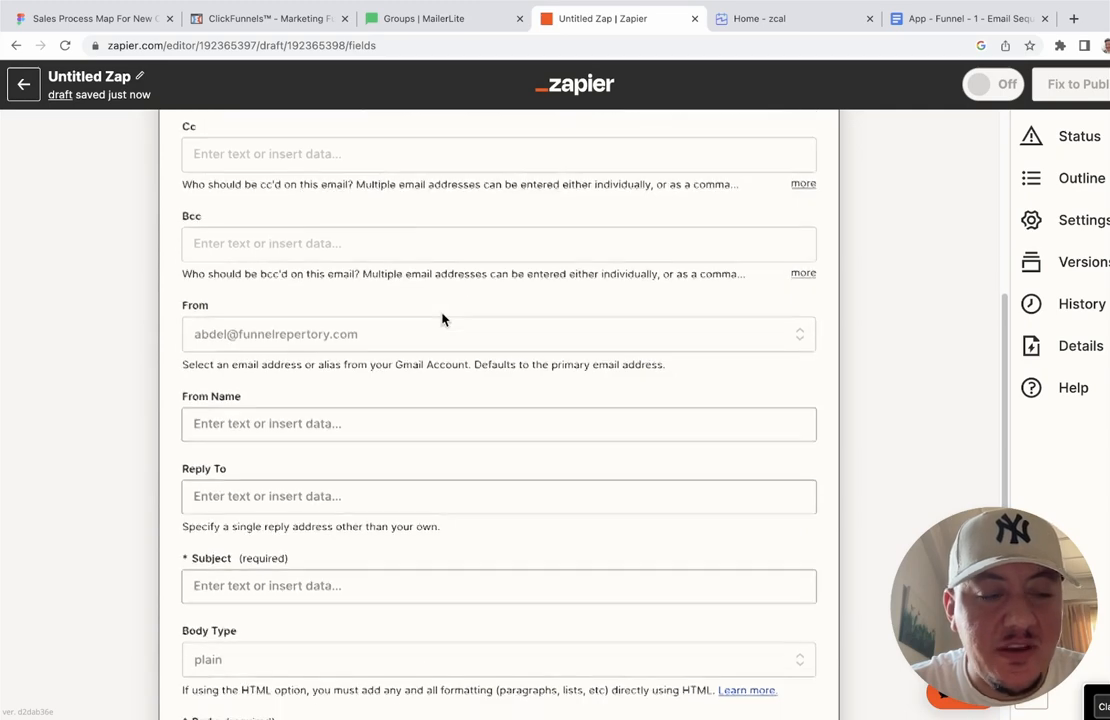
scroll(443, 319, "down", 2)
left_click(391, 296)
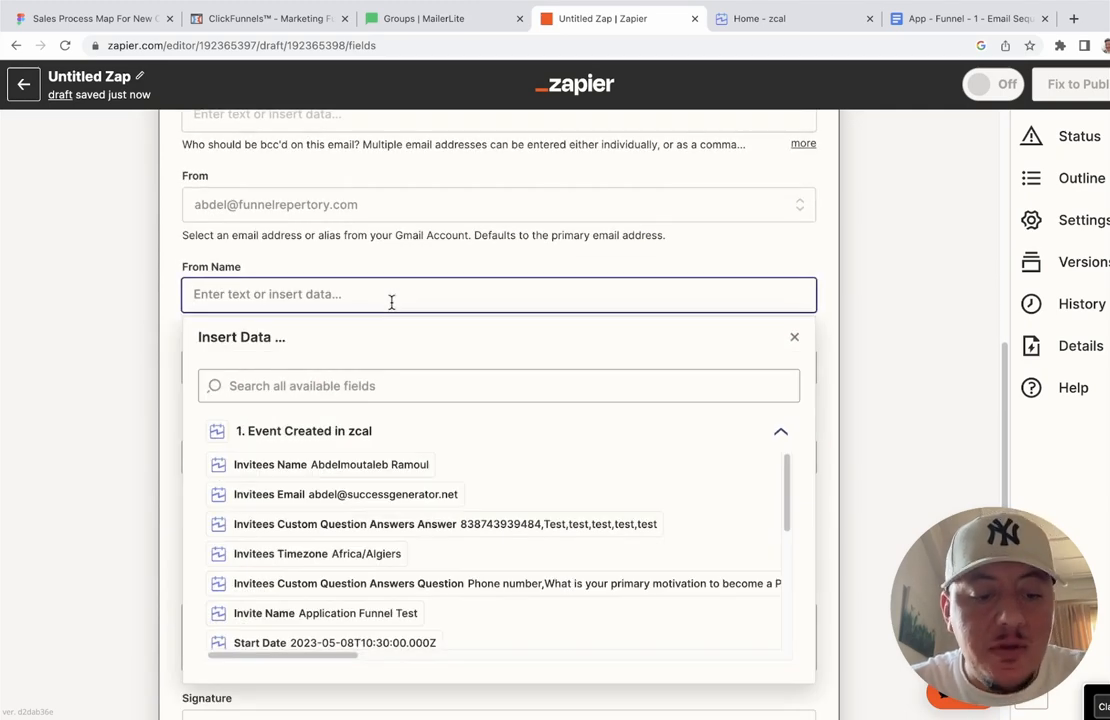
type("Abdel")
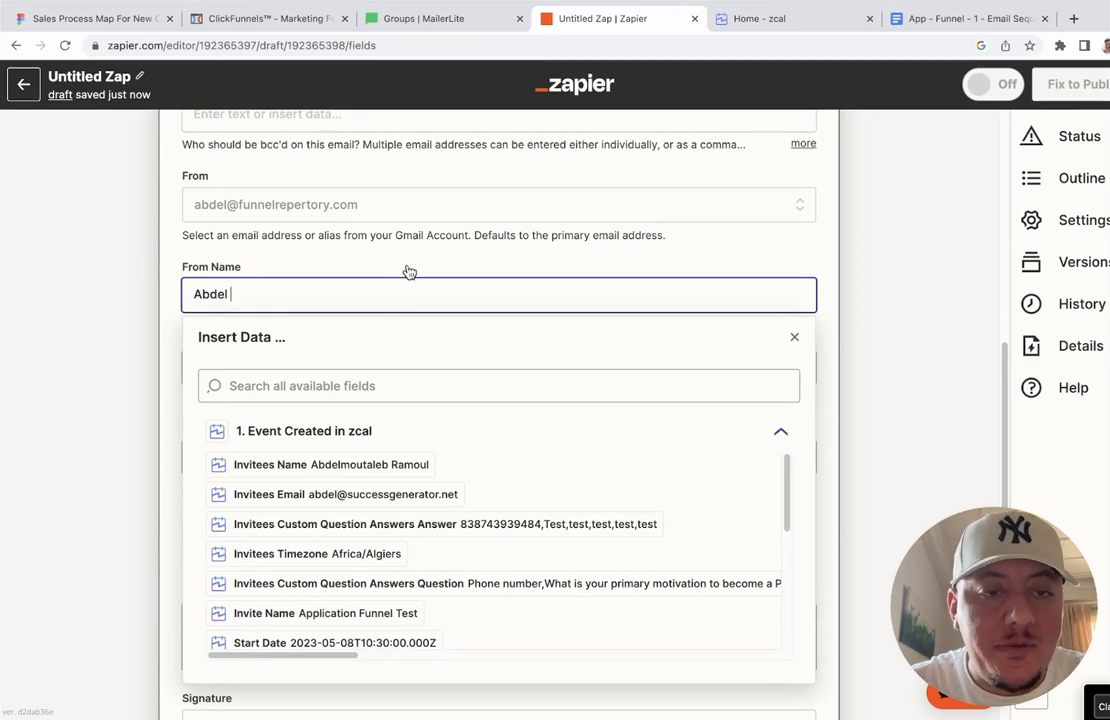
left_click(434, 235)
scroll(434, 235, "down", 2)
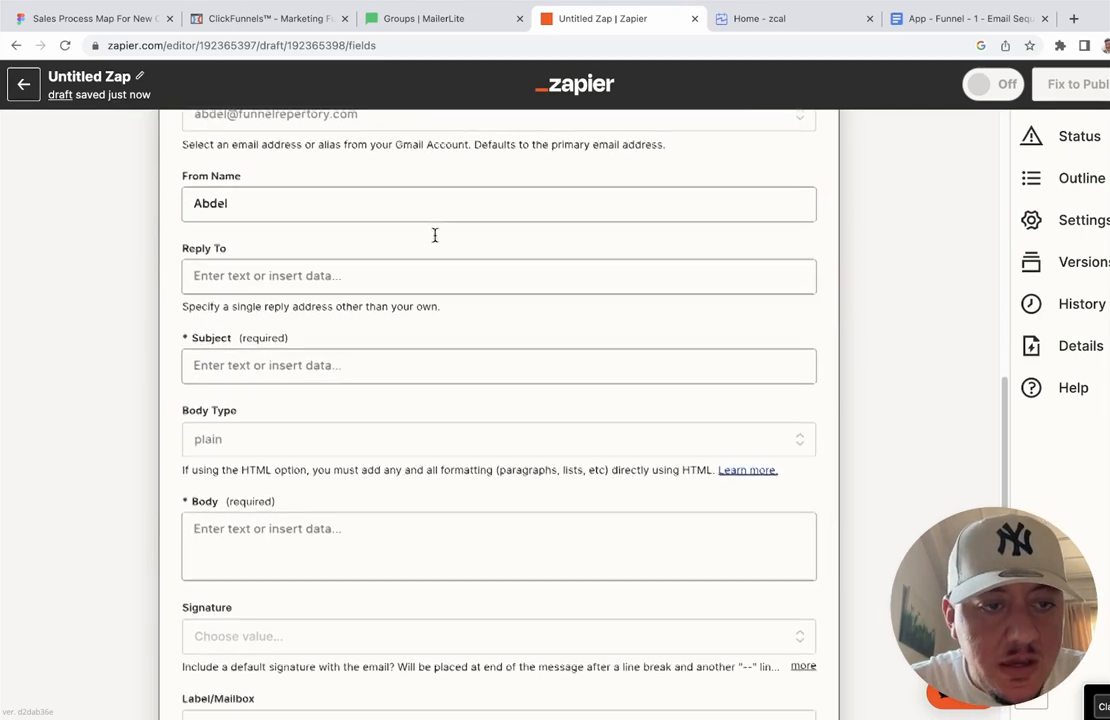
left_click(374, 273)
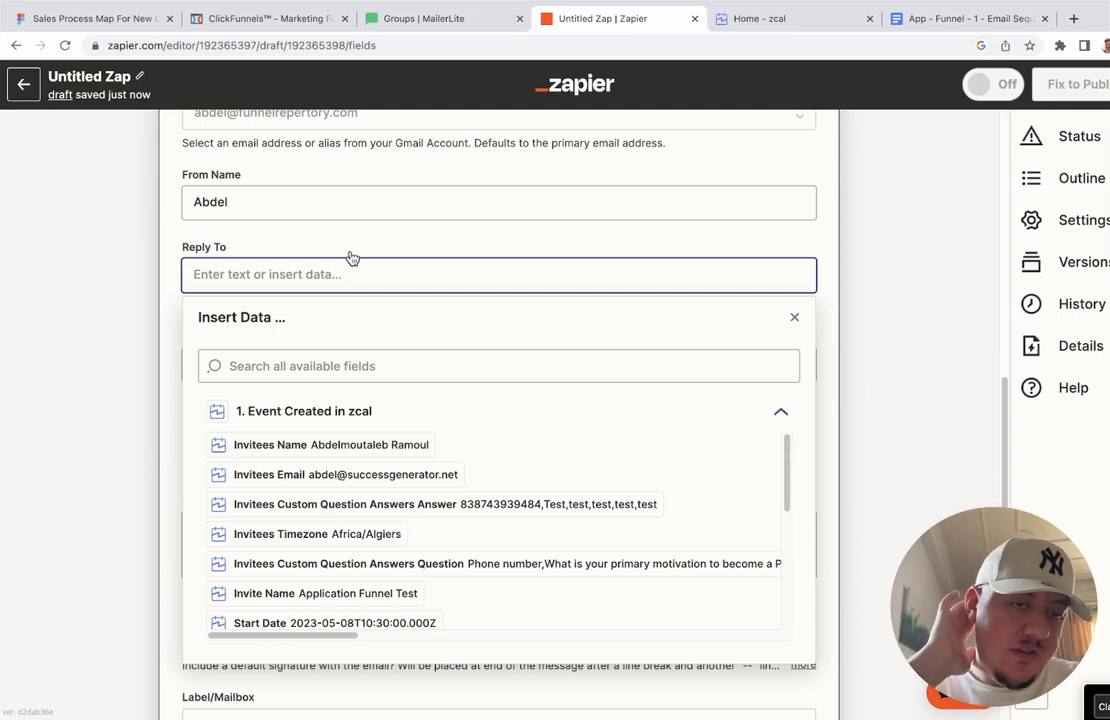
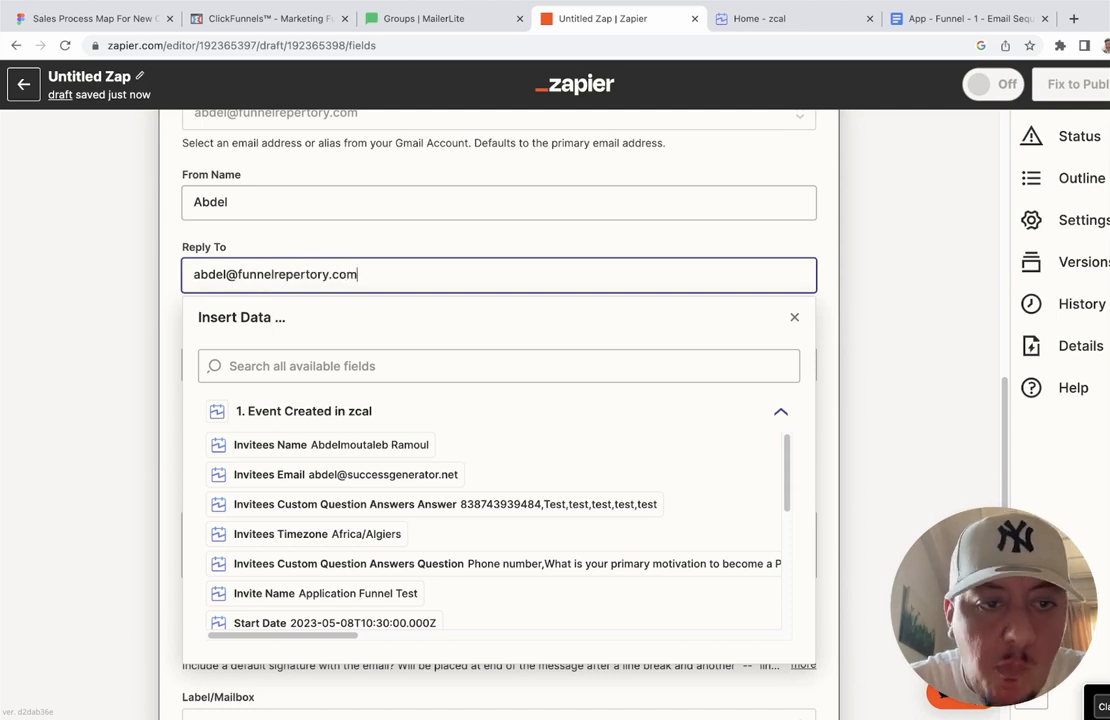
left_click(444, 243)
scroll(444, 243, "down", 1)
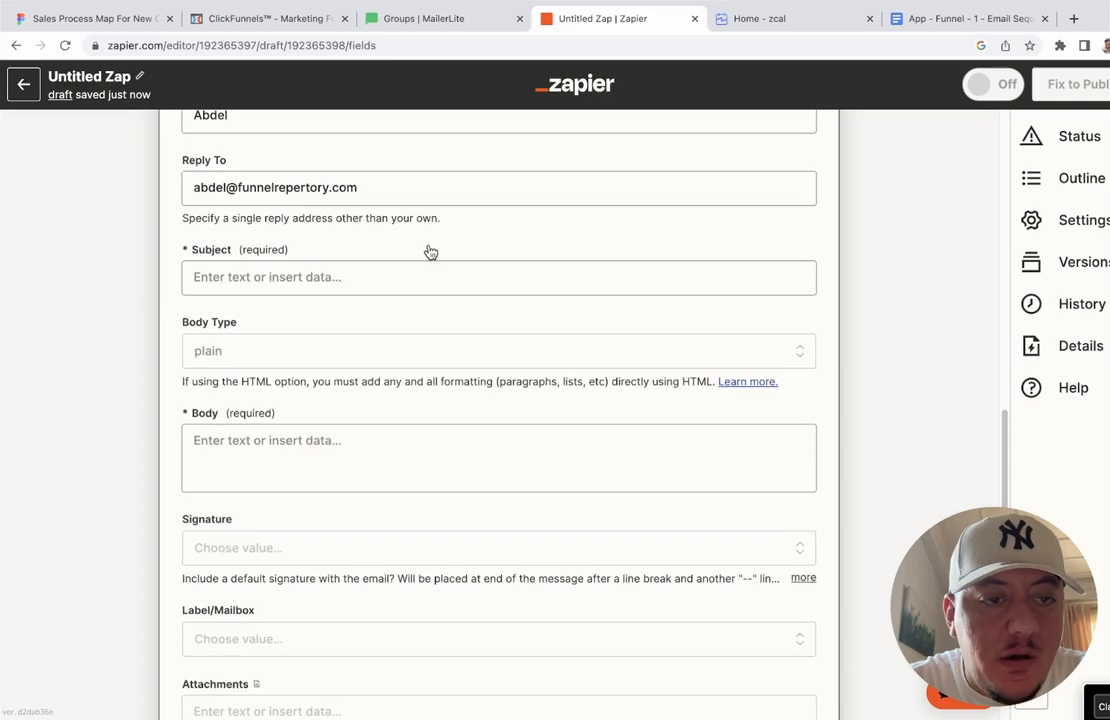
left_click(386, 276)
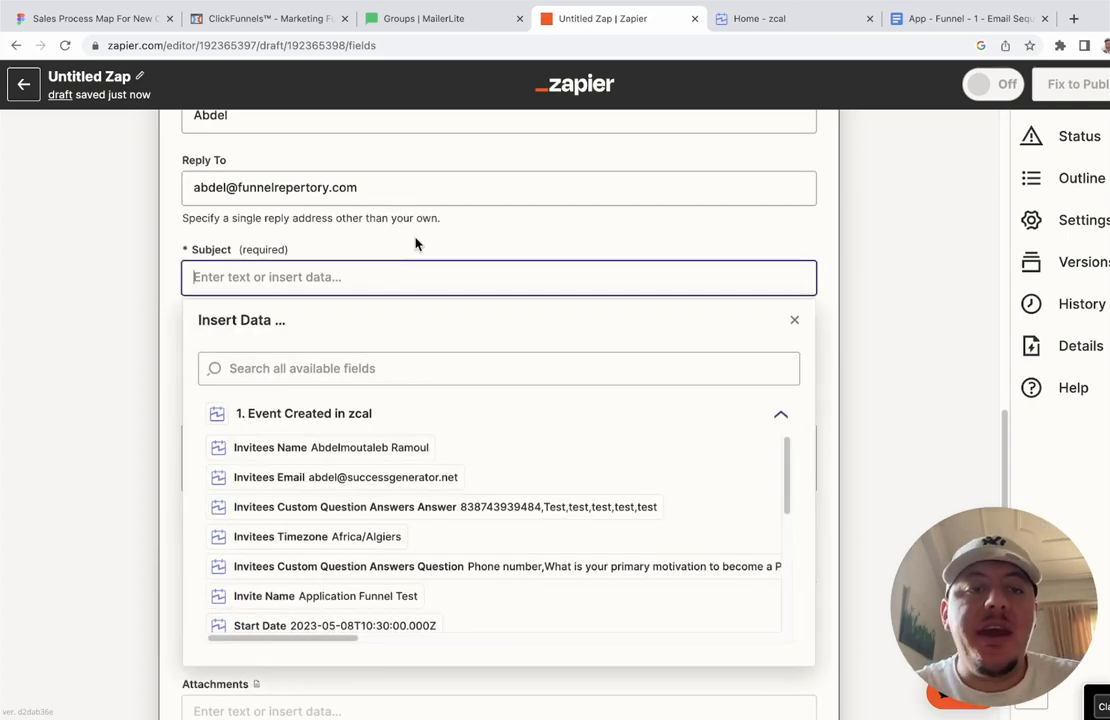
left_click(415, 243)
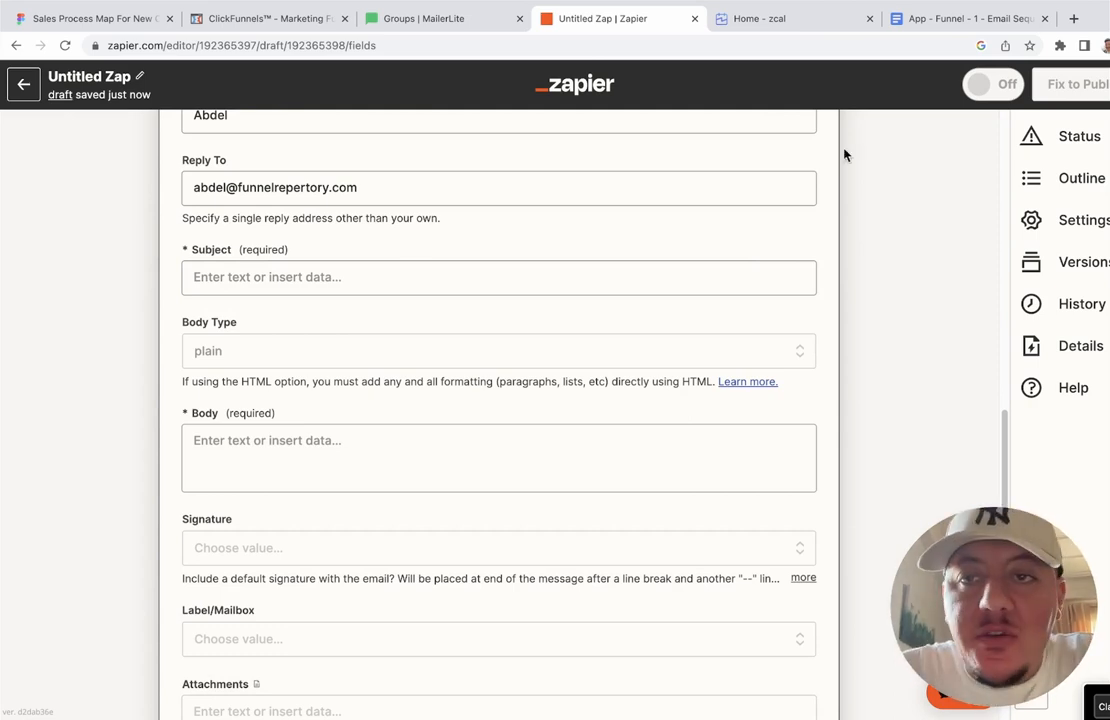
Step: Copy the Email 1 subject line 'We Got Your Application!' from the Email Sequence doc
left_click(954, 22)
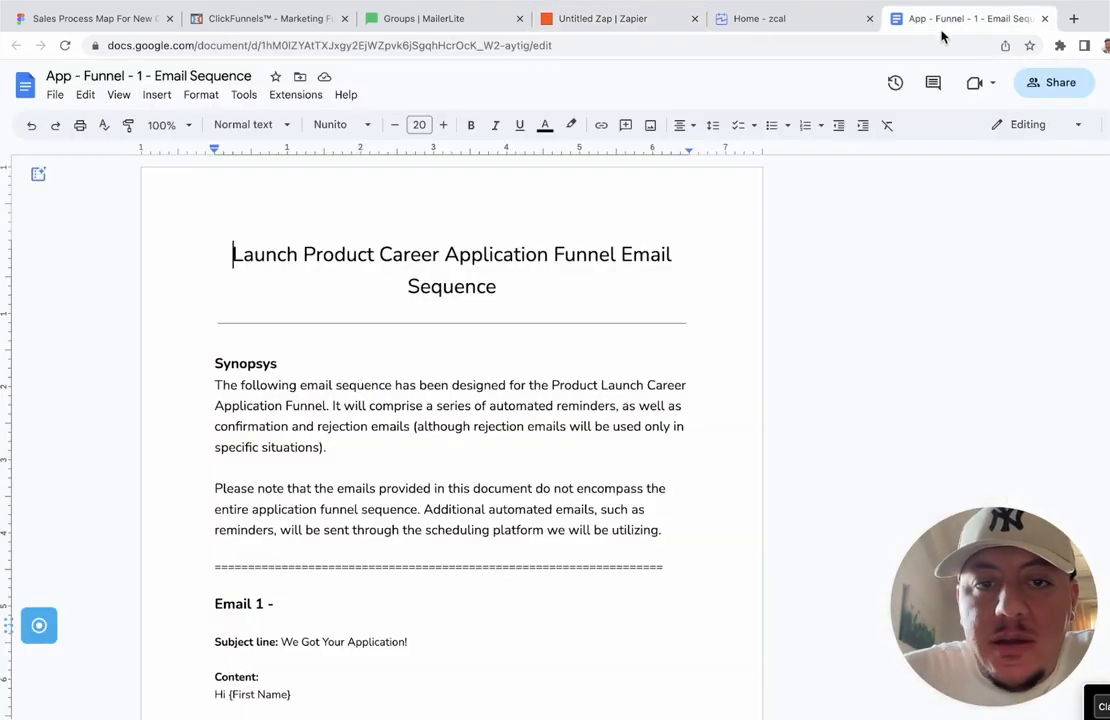
scroll(737, 302, "down", 5)
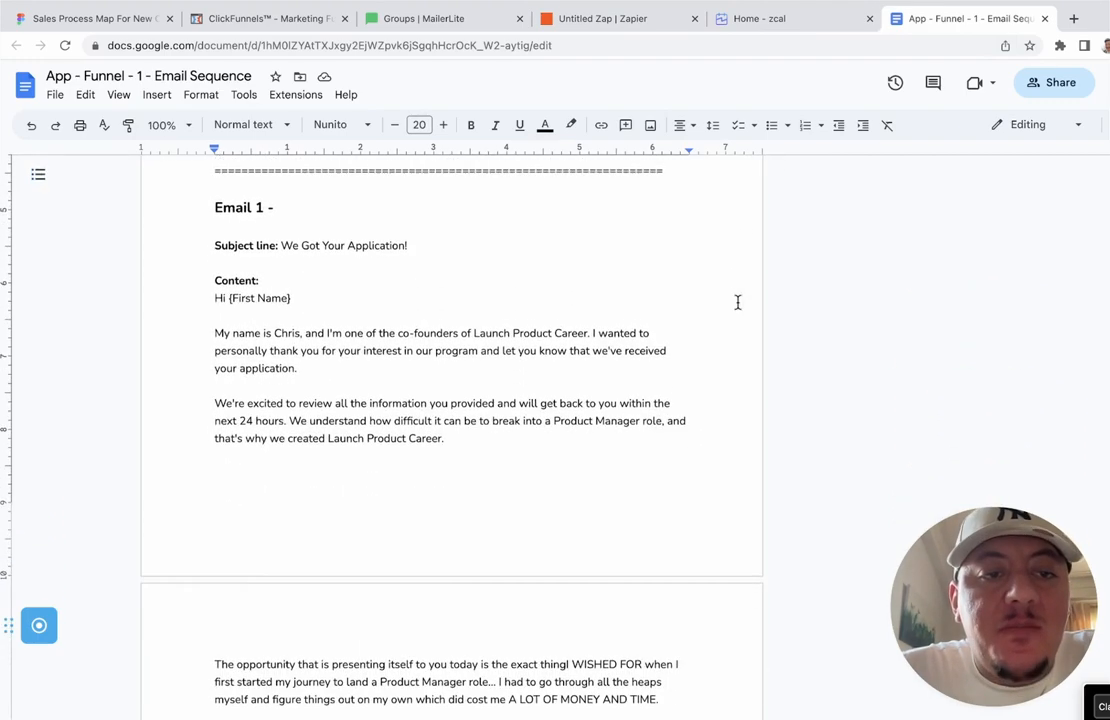
scroll(737, 302, "down", 2)
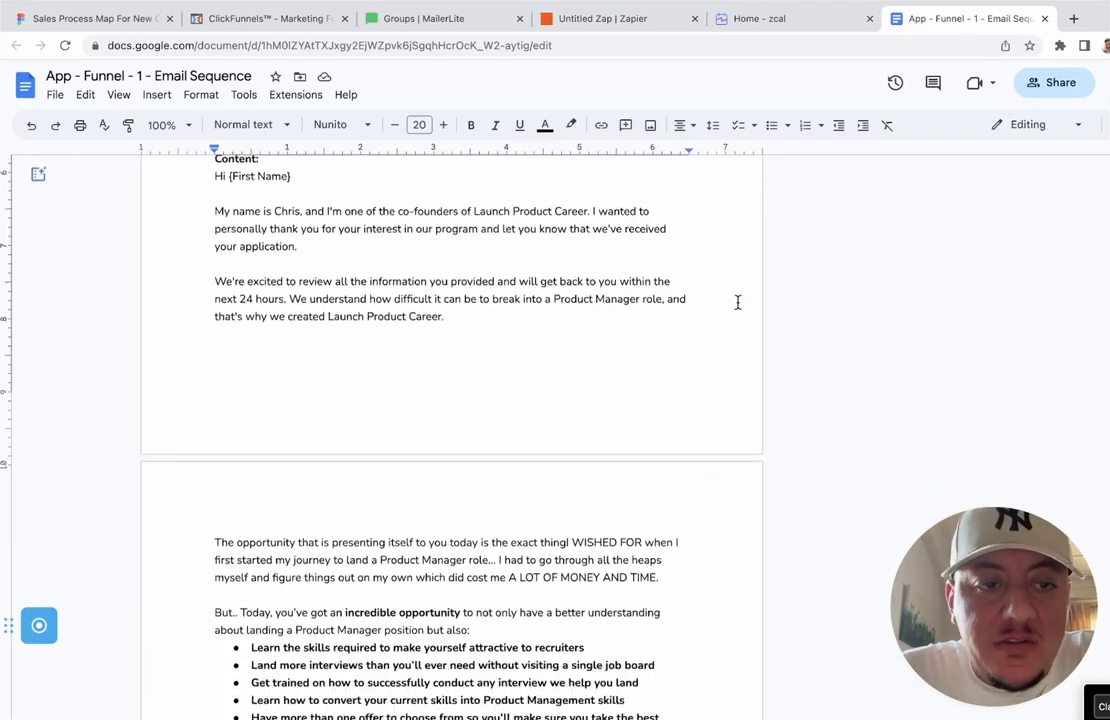
scroll(737, 302, "up", 2)
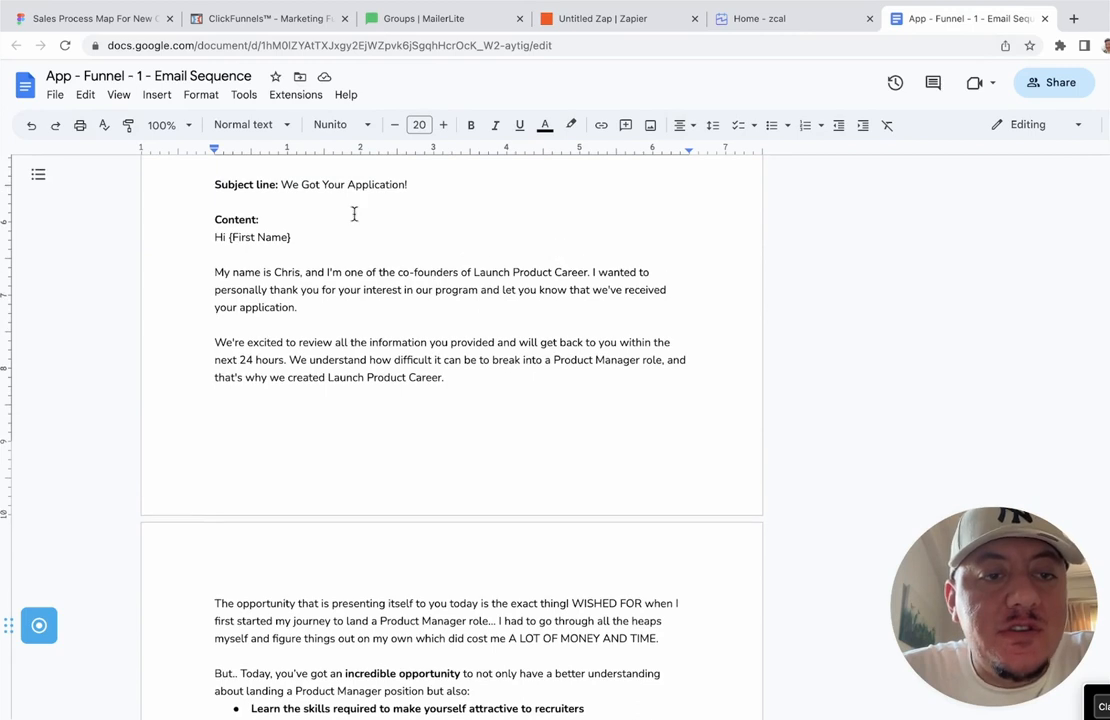
left_click_drag(291, 186, 409, 192)
key("ctrl+c")
left_click(283, 185)
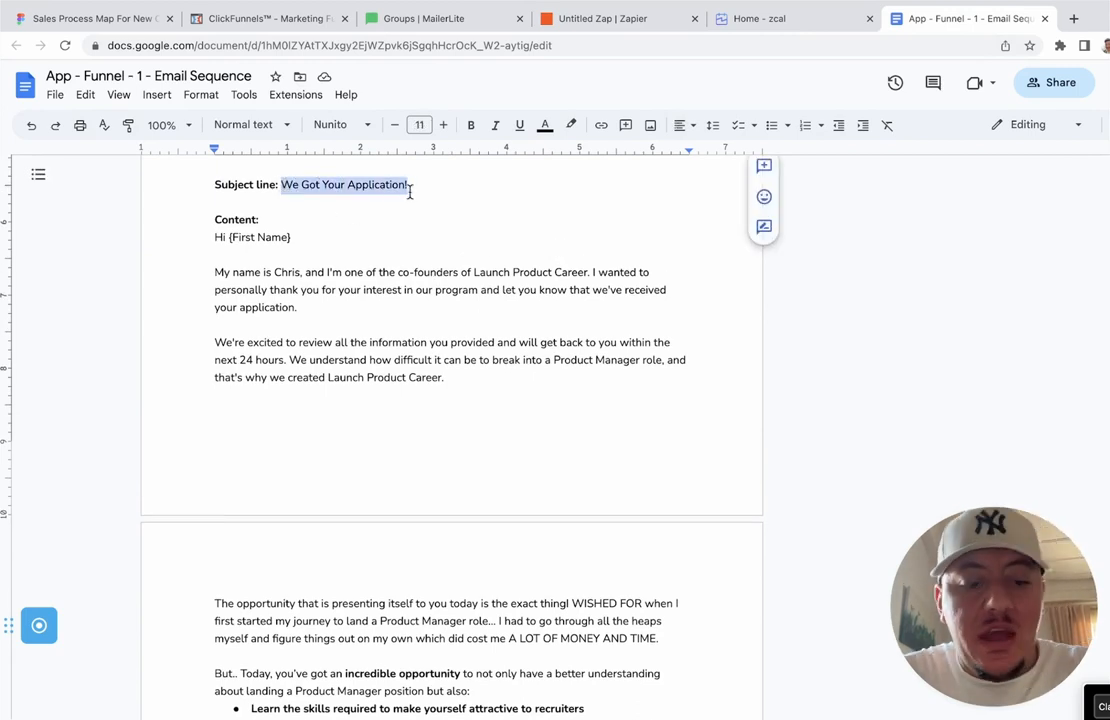
left_click(616, 26)
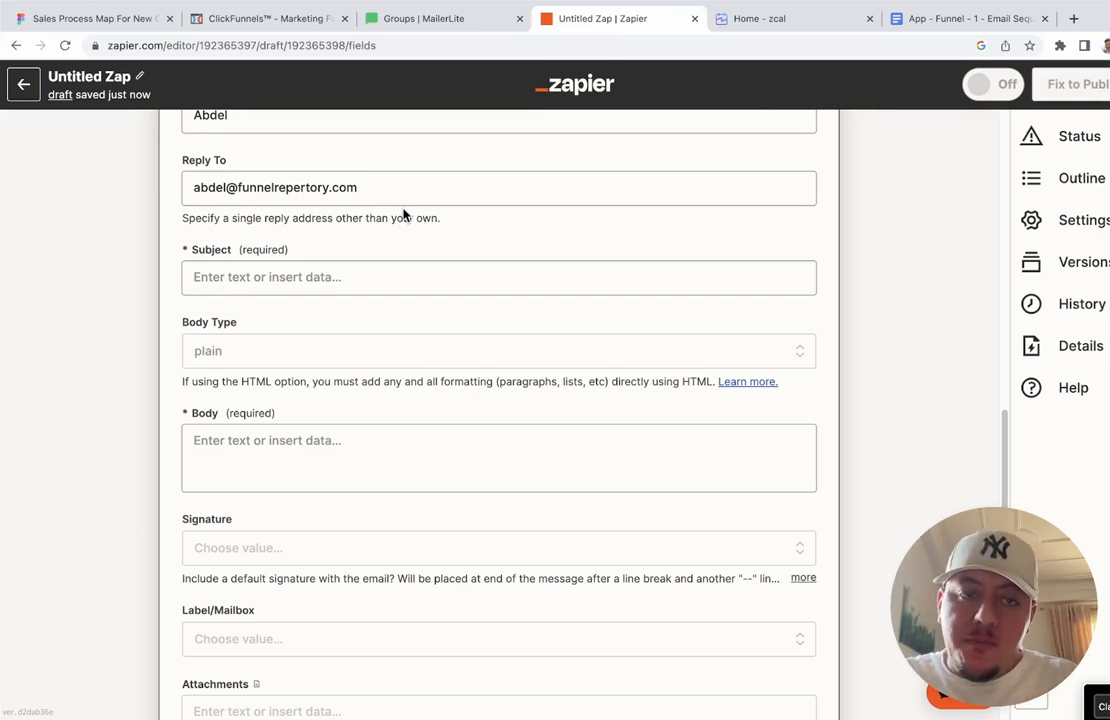
Step: Paste 'We Got Your Application!' into the Gmail action's Subject field
left_click(419, 275)
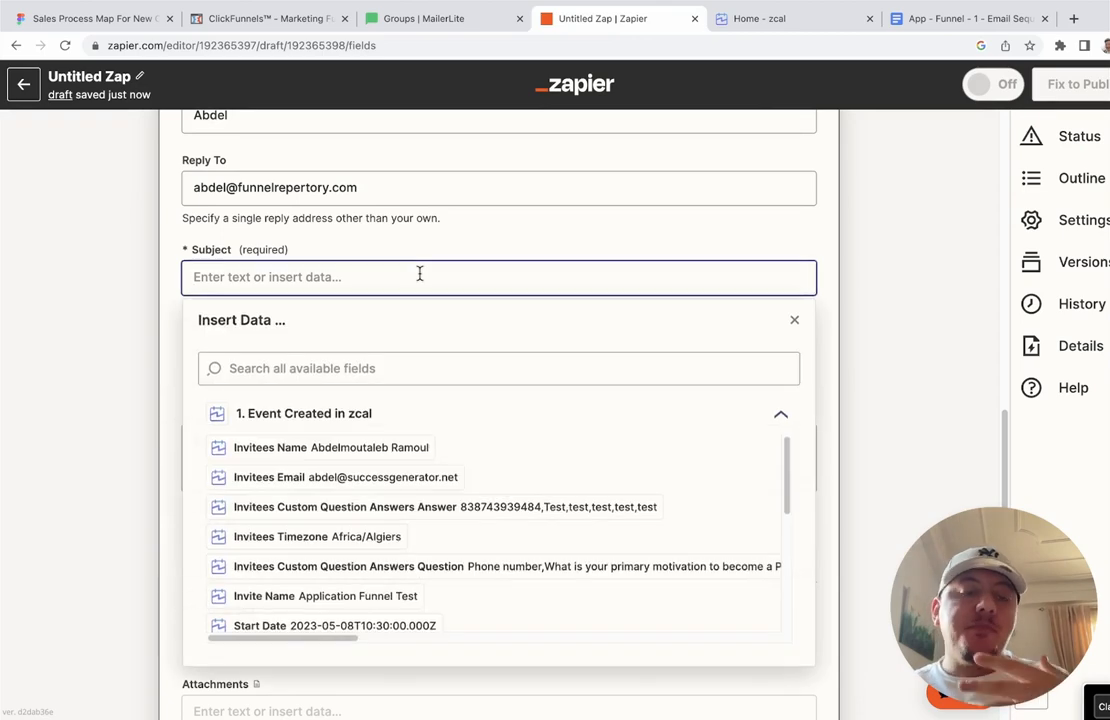
key("ctrl+v")
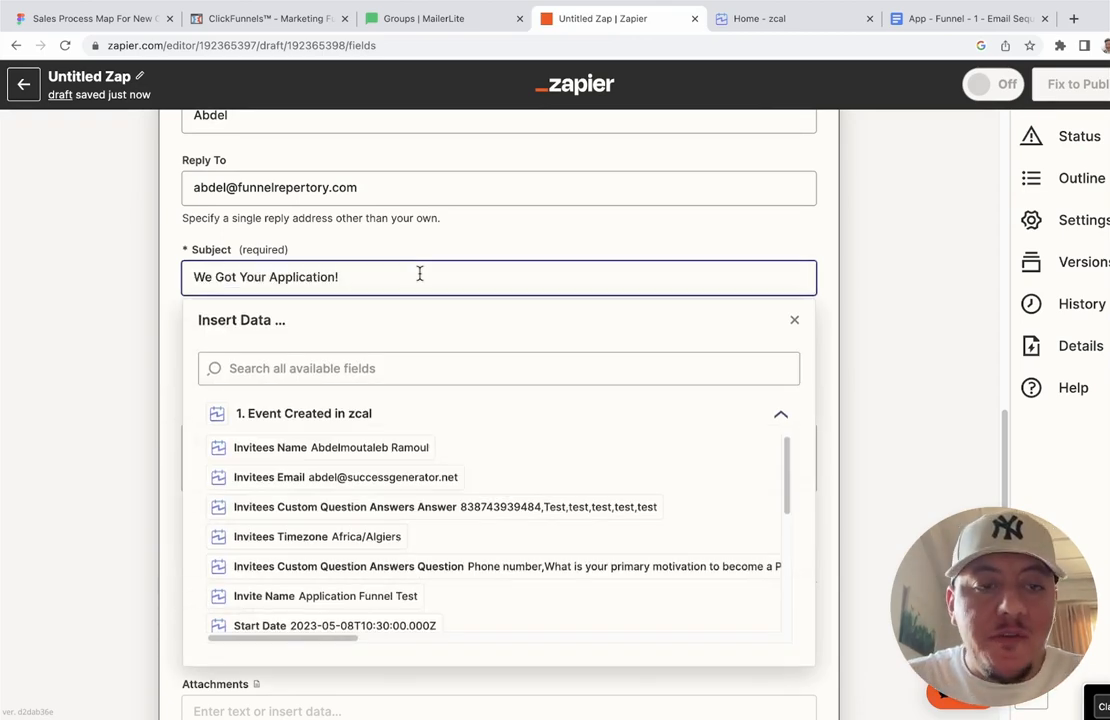
left_click(830, 248)
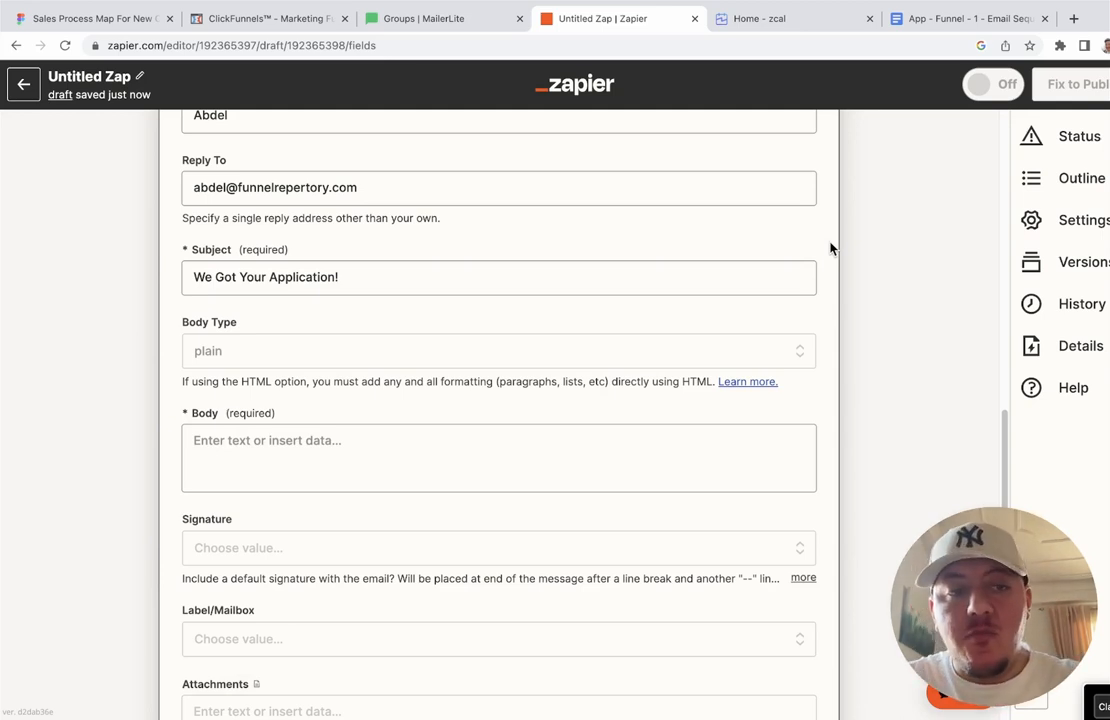
left_click(961, 19)
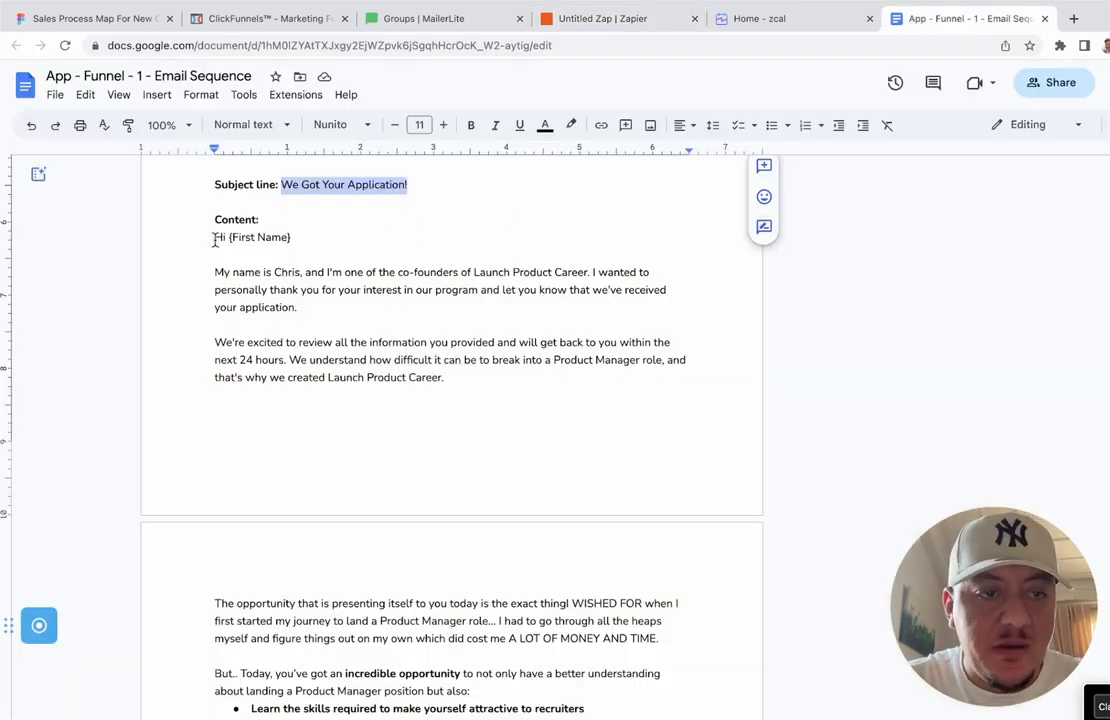
Step: Copy the Email 1 text from 'Hi {First Name}' through 'Chris' in Google Docs, then return to Zapier
left_click_drag(218, 238, 414, 466)
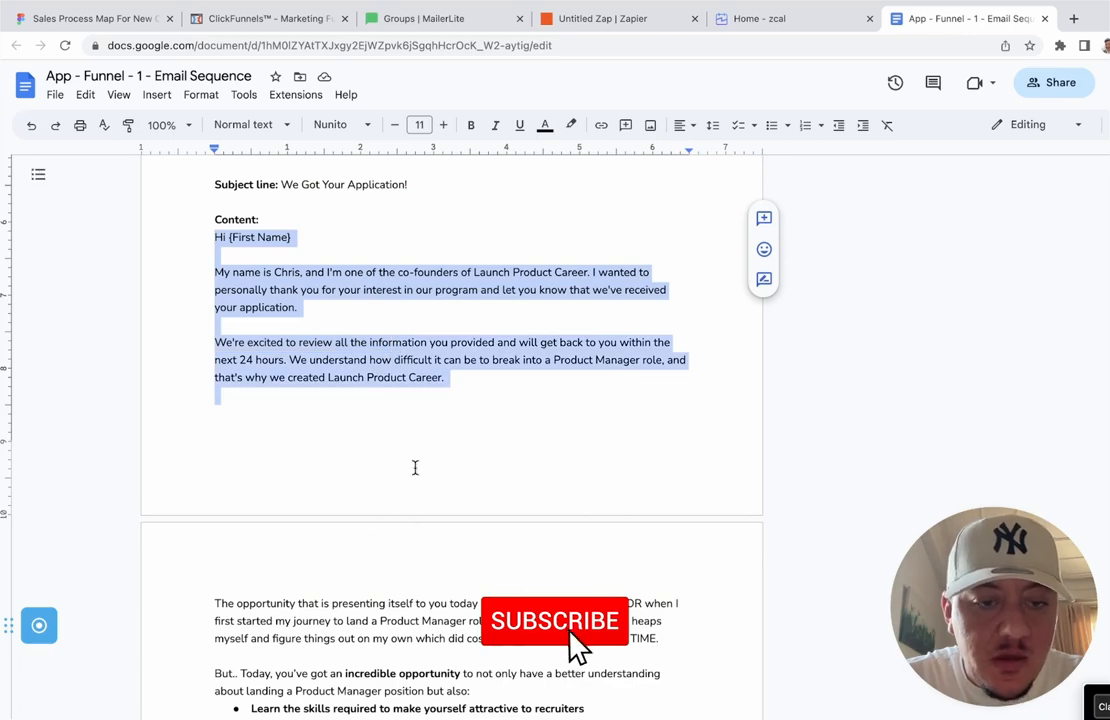
scroll(413, 466, "down", 1)
scroll(413, 466, "down", 3)
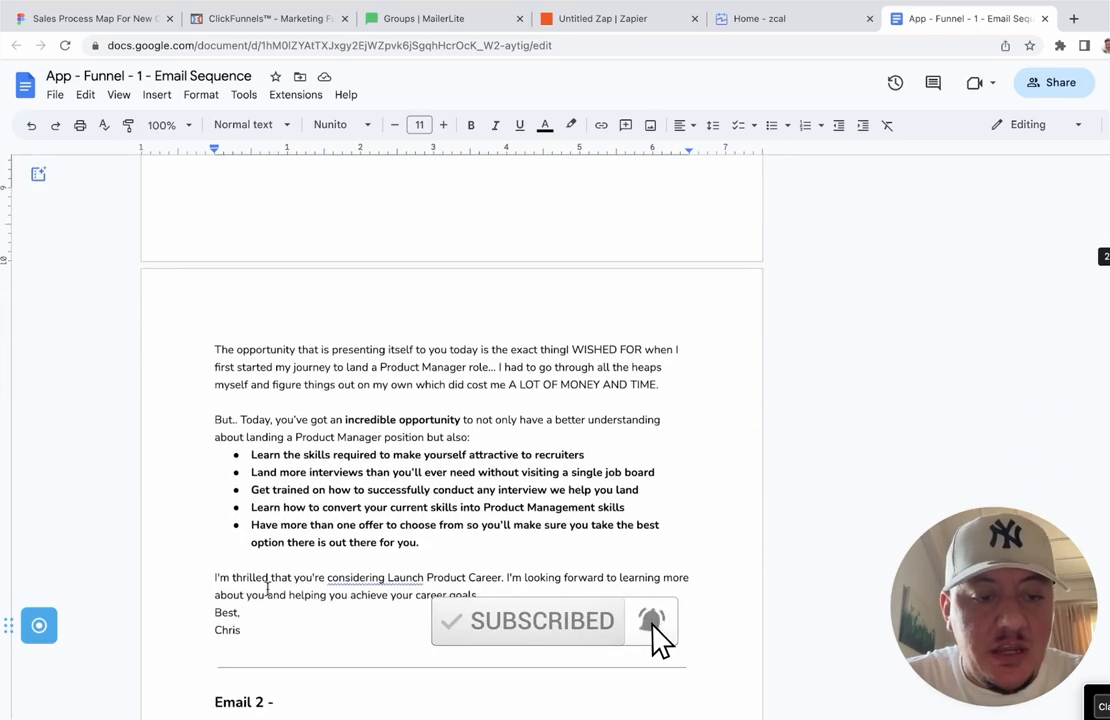
left_click_drag(248, 634, 205, 336)
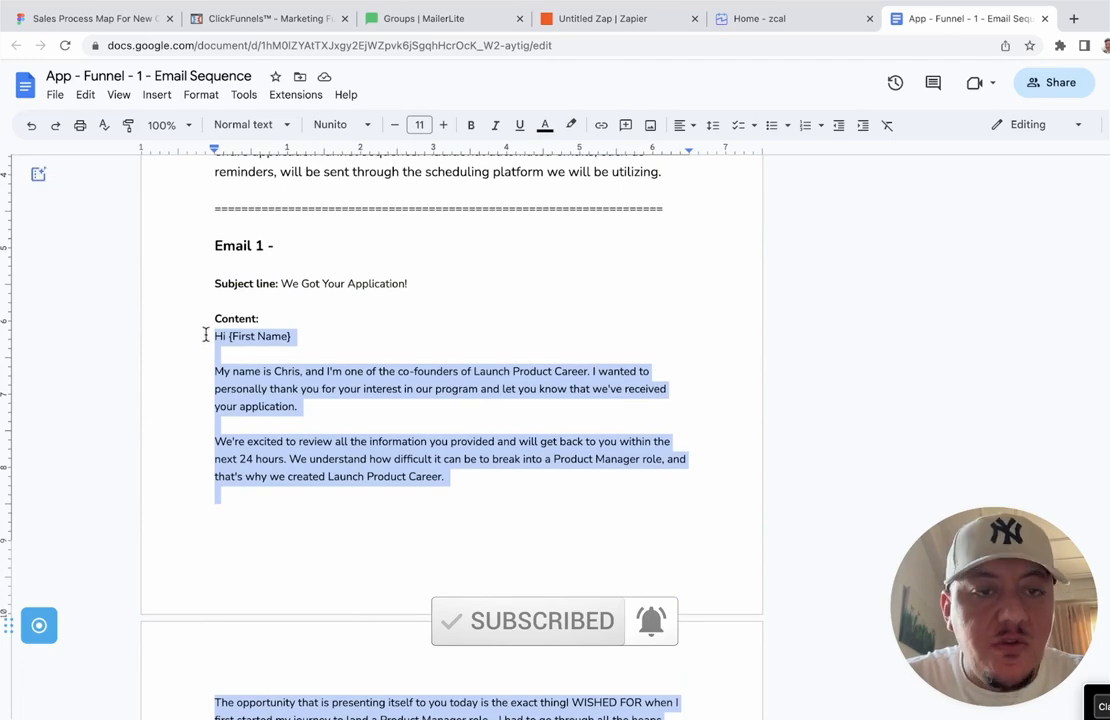
left_click(611, 20)
Step: Paste the copied Email 1 text into the Gmail Body and remove the empty line after Chris
left_click(404, 440)
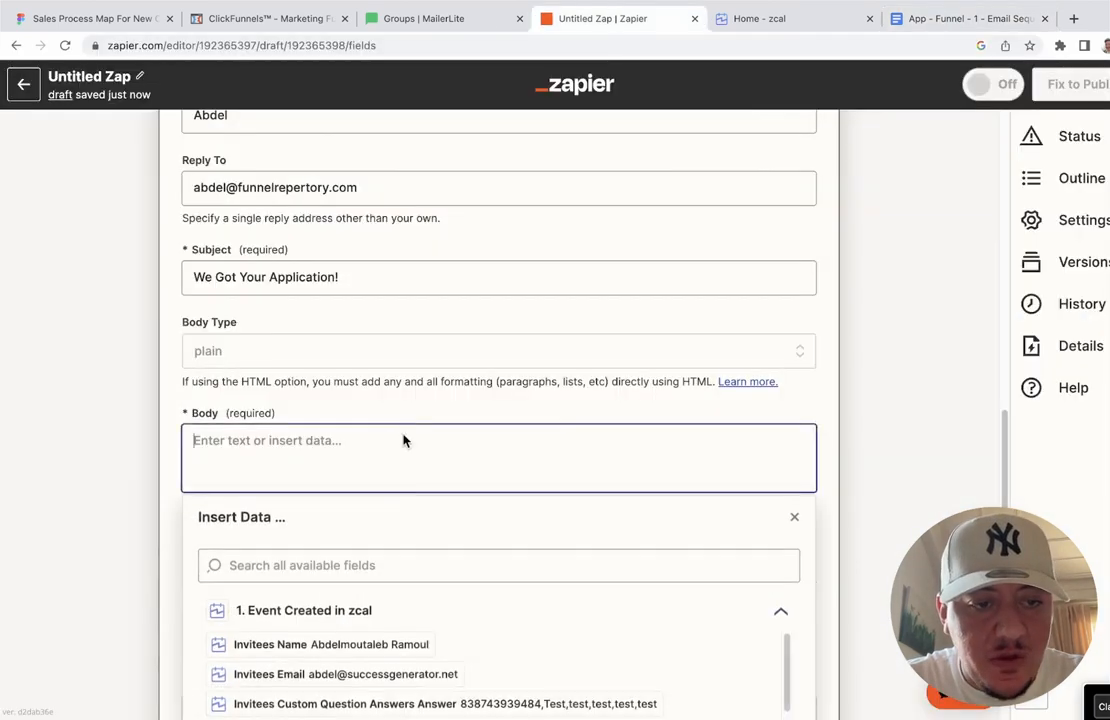
key("super+v")
key("BackSpace")
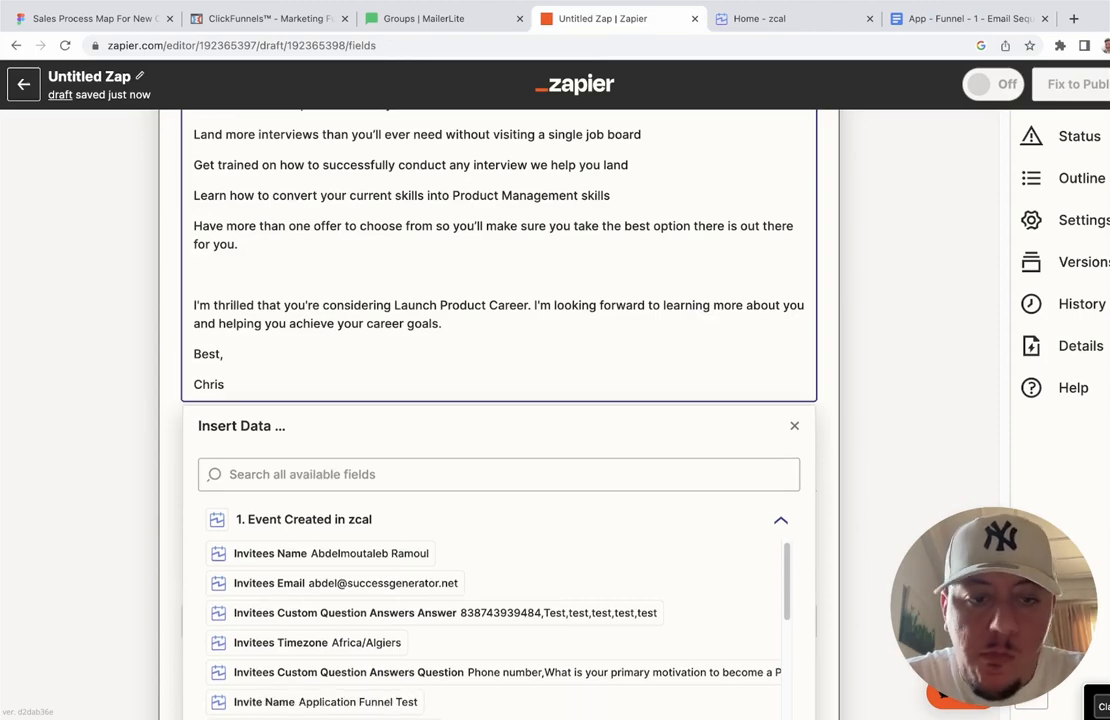
Step: Delete the extra blank lines after the greeting and between paragraphs down to I'm thrilled
scroll(498, 400, "up", 5)
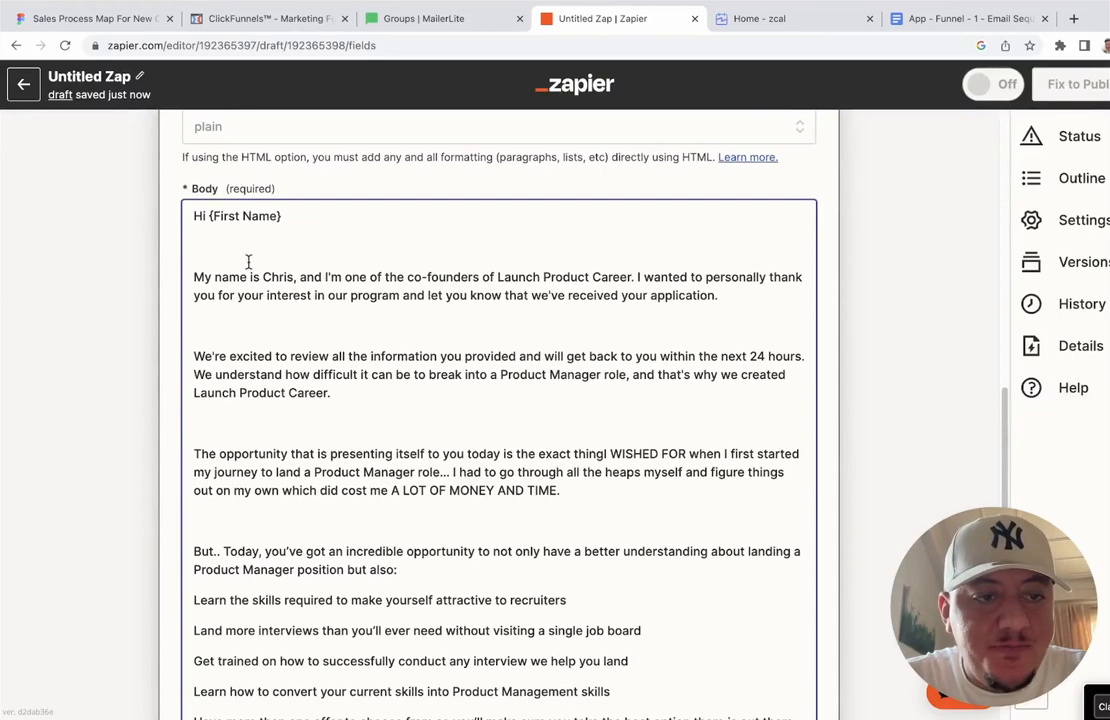
left_click(219, 251)
key("BackSpace")
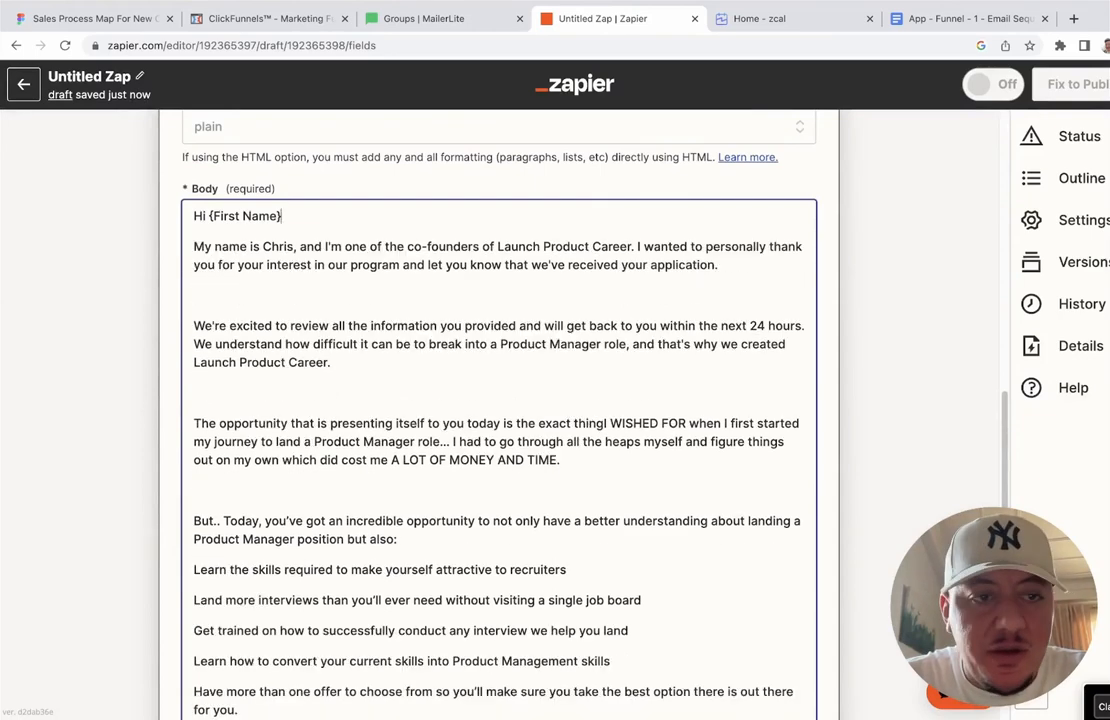
key("Down")
key("Down")
key("Down")
key("BackSpace")
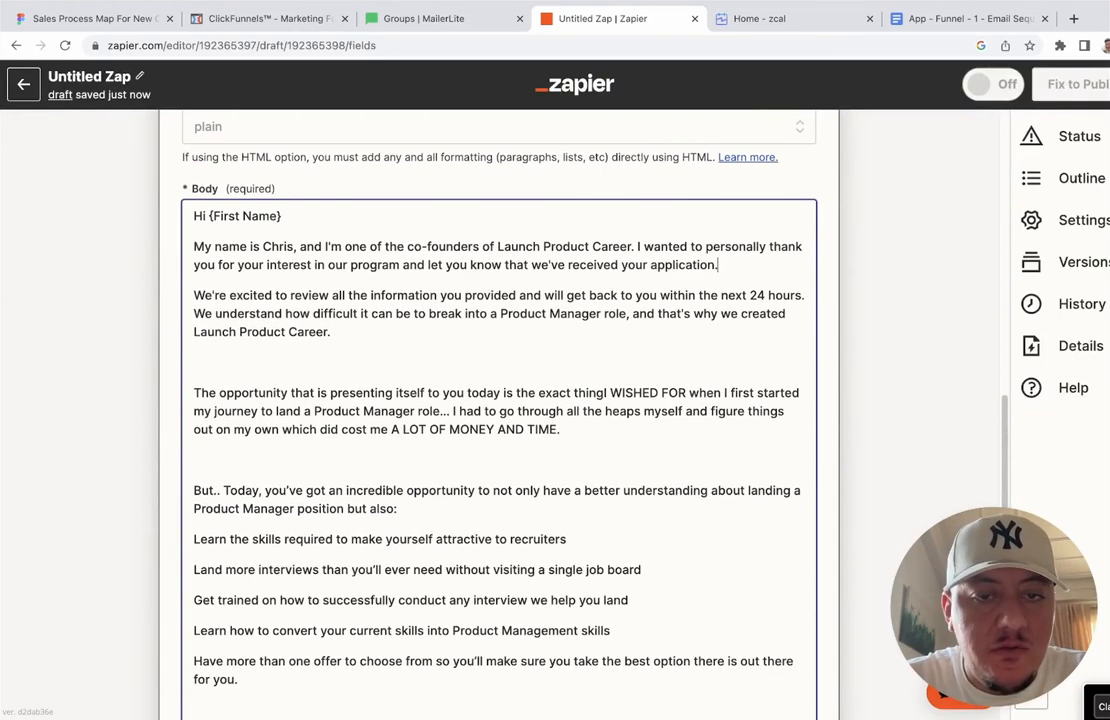
key("Down")
key("Down")
key("Down")
key("Down")
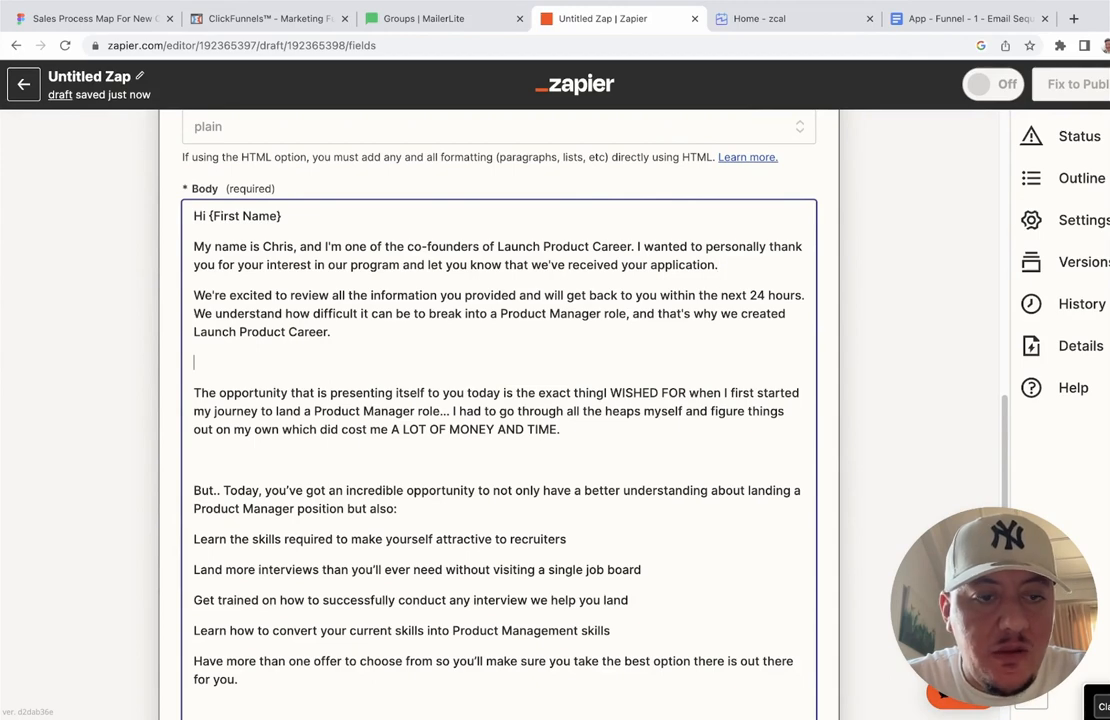
key("BackSpace")
key("Down")
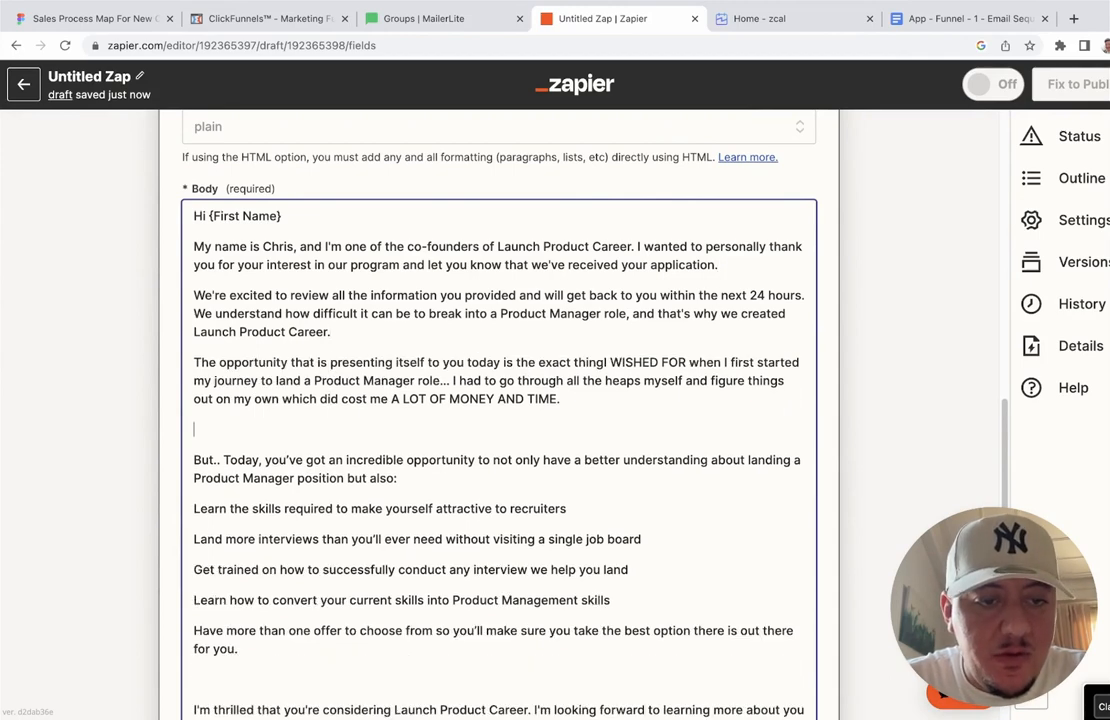
key("BackSpace")
scroll(167, 440, "down", 3)
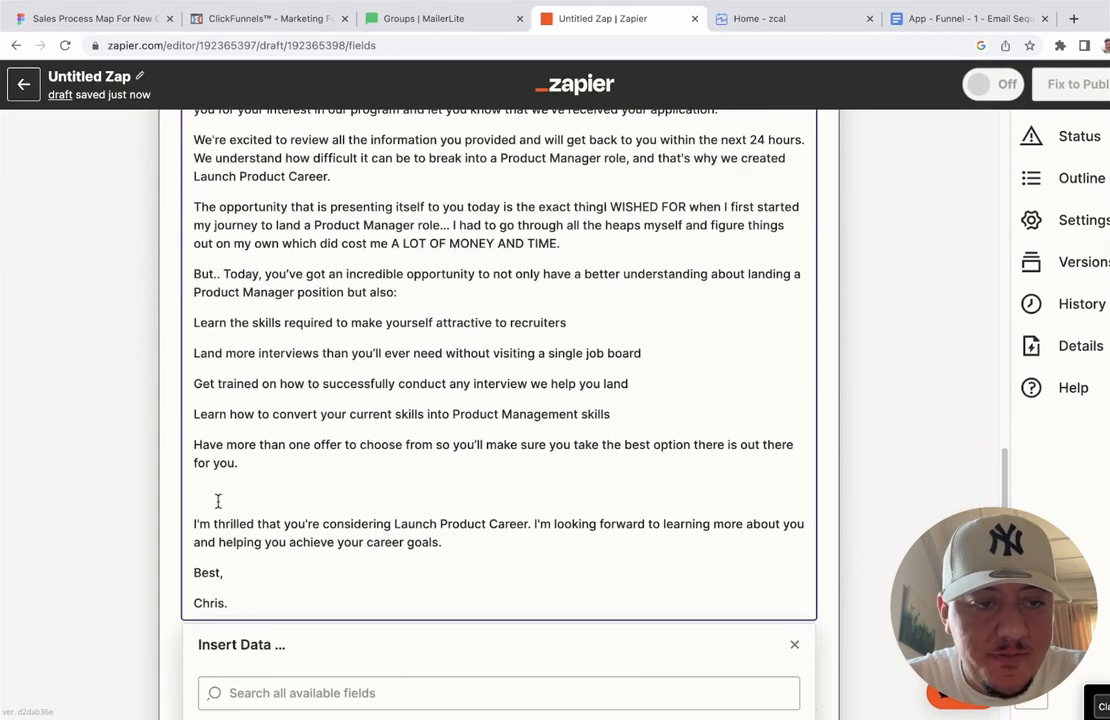
left_click(218, 500)
key("BackSpace")
scroll(218, 500, "up", 5)
scroll(204, 433, "up", 1)
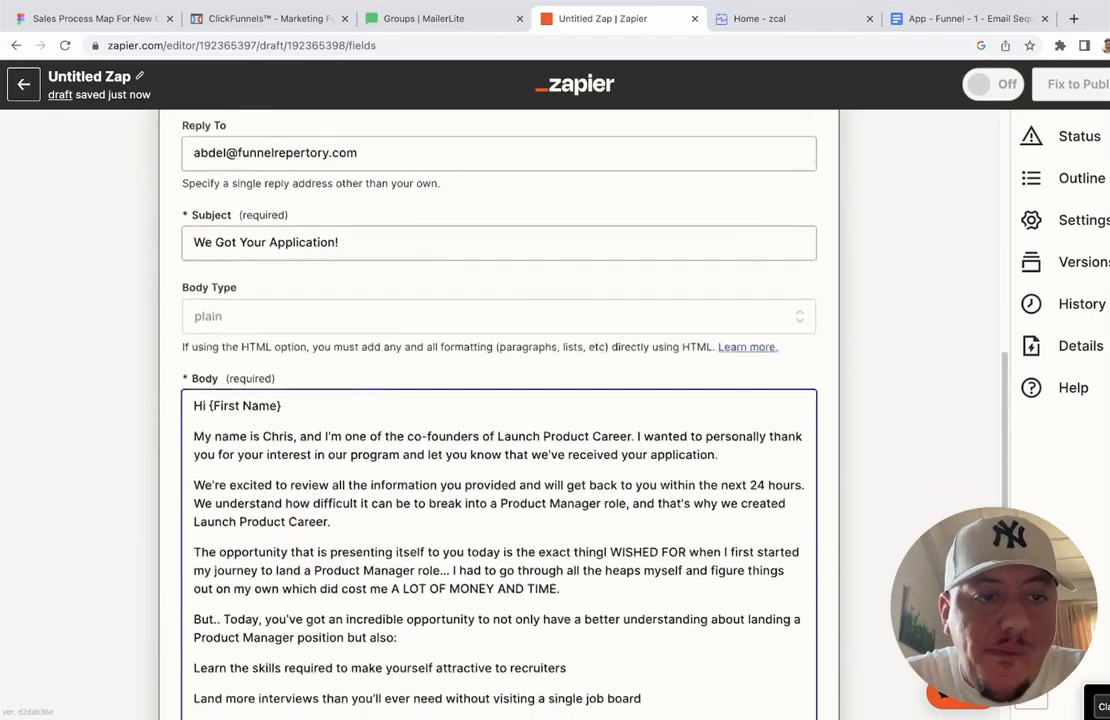
scroll(204, 433, "down", 5)
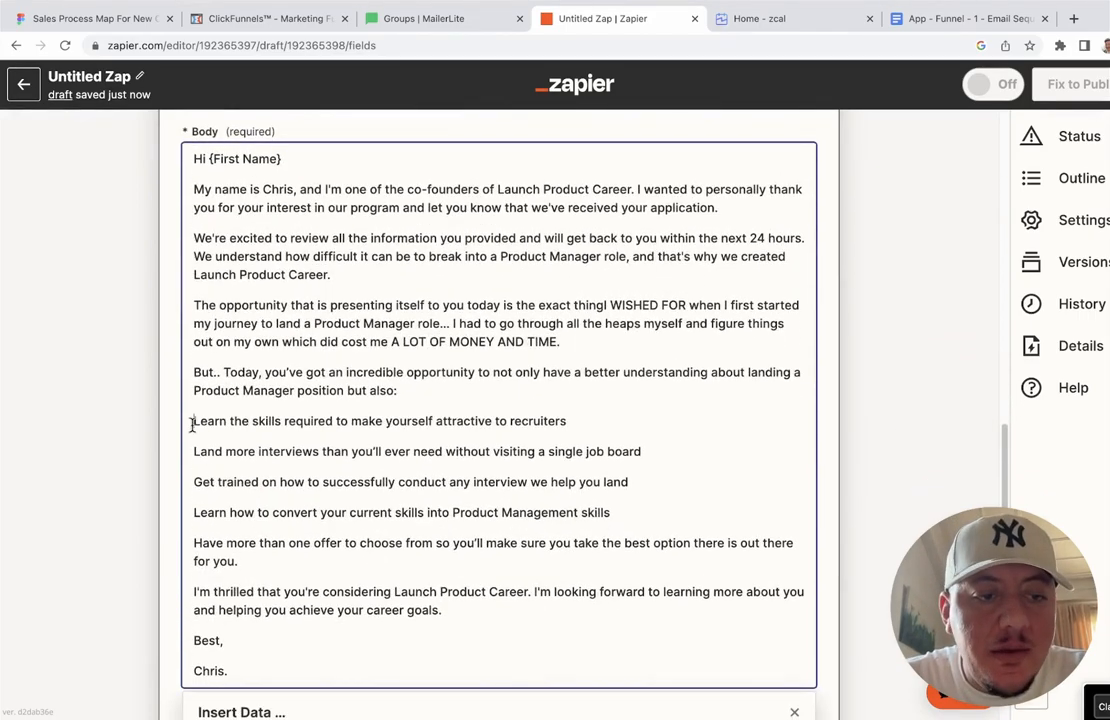
left_click_drag(193, 421, 601, 530)
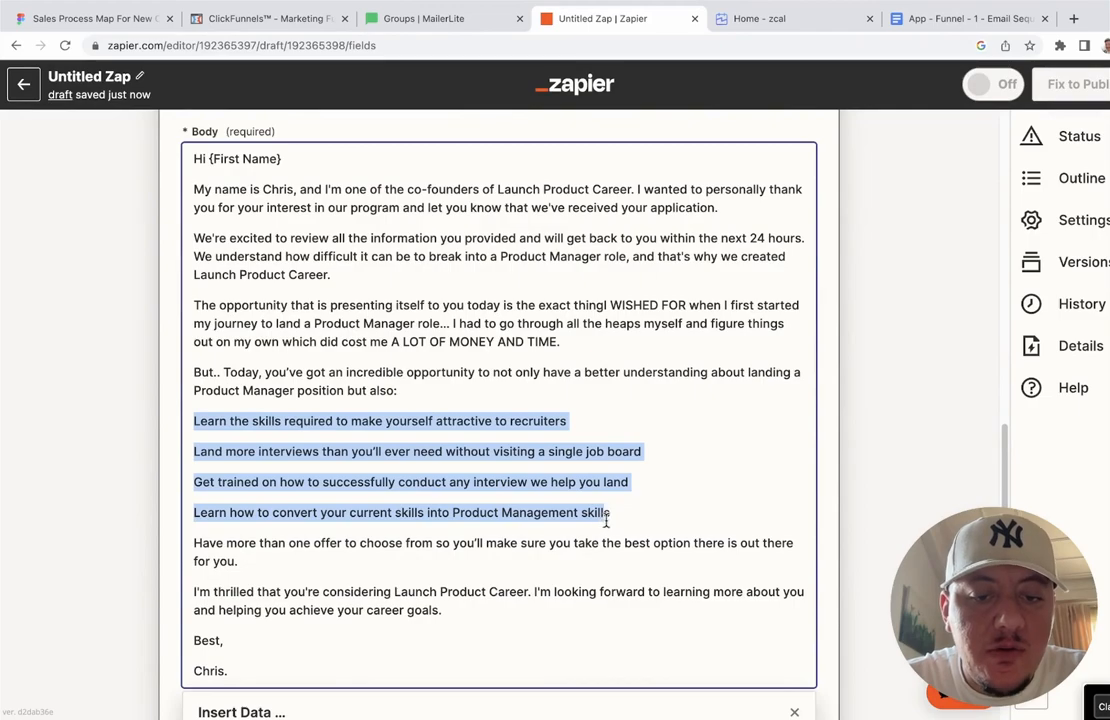
left_click(605, 520)
scroll(608, 519, "down", 1)
scroll(608, 519, "down", 5)
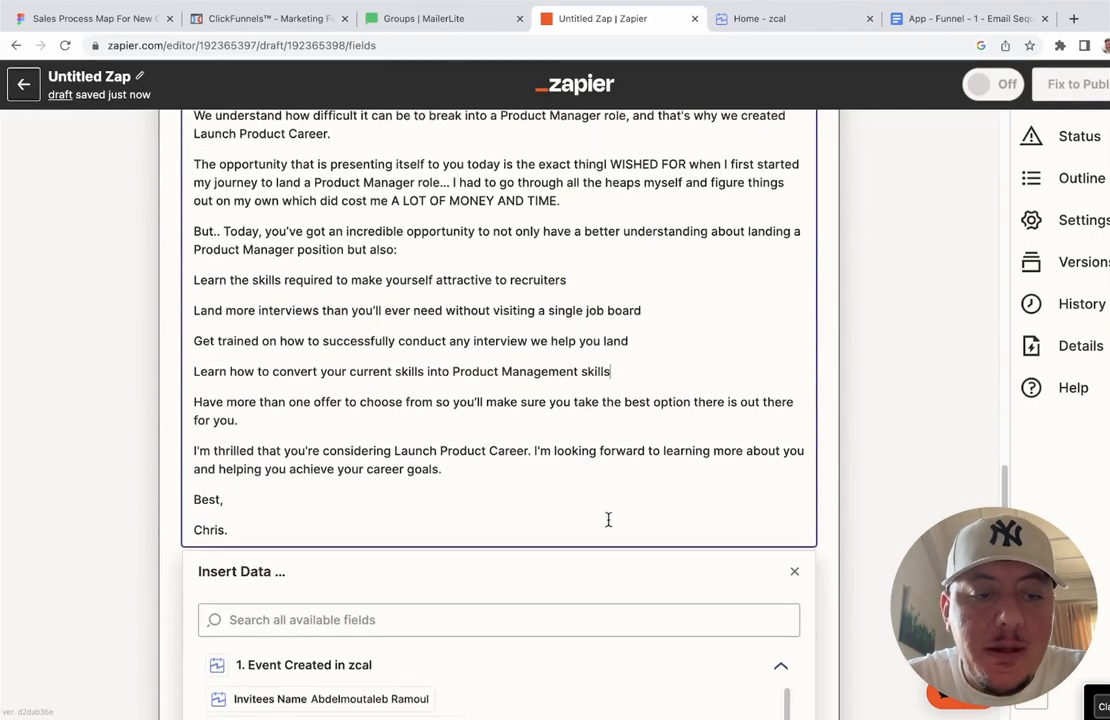
left_click(829, 375)
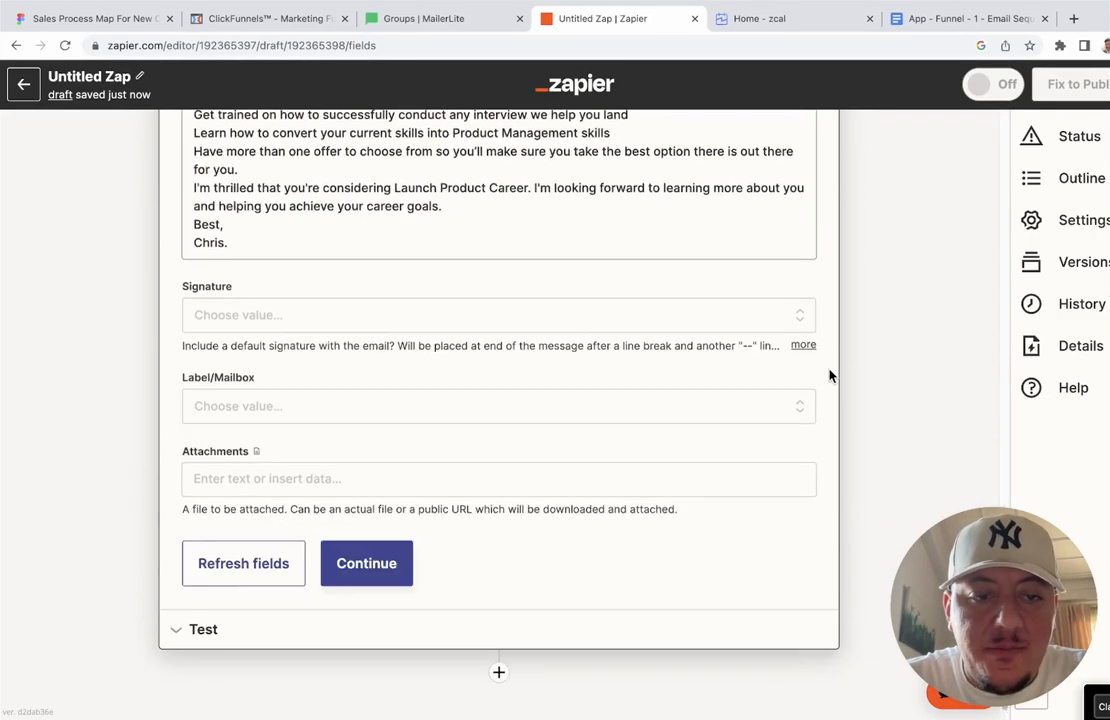
scroll(829, 375, "up", 5)
scroll(829, 375, "up", 2)
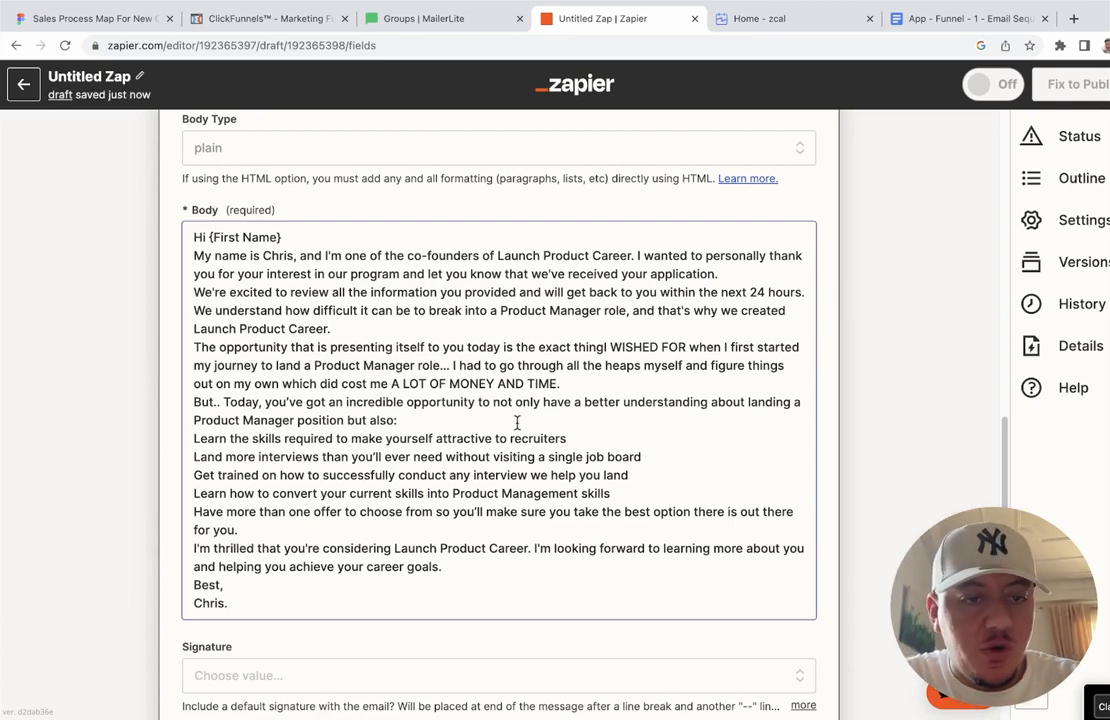
Step: Insert single blank lines before The opportunity, But.. Today, I'm thrilled and Best, so paragraphs separate
left_click(723, 275)
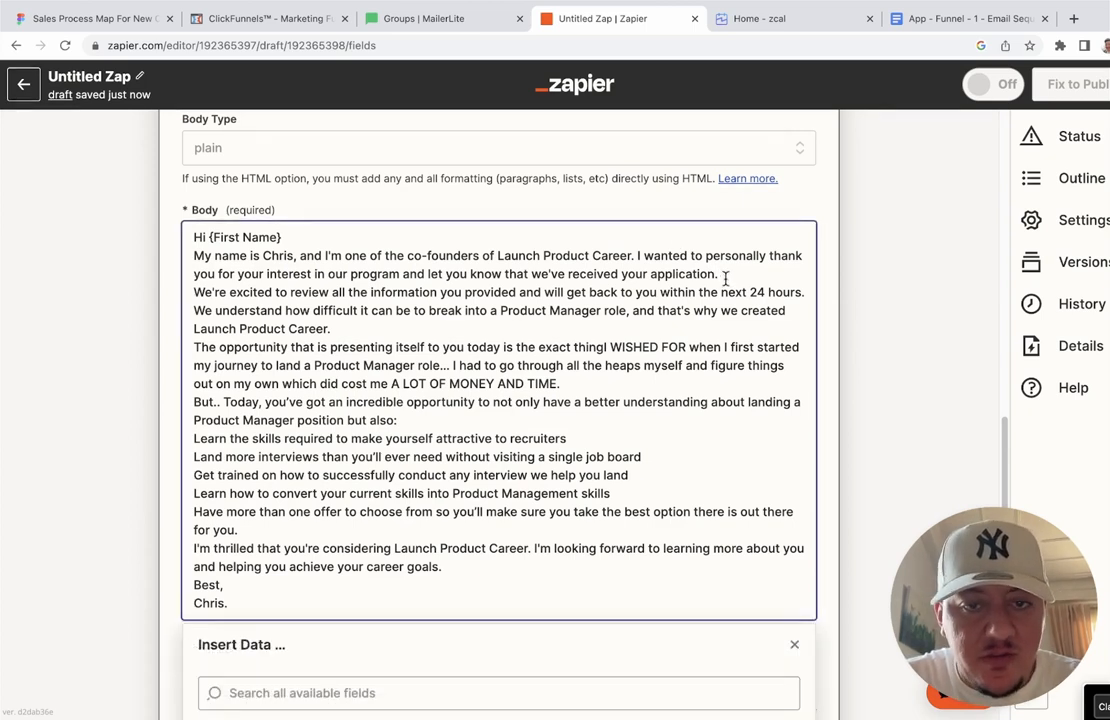
key("Return")
key("Return")
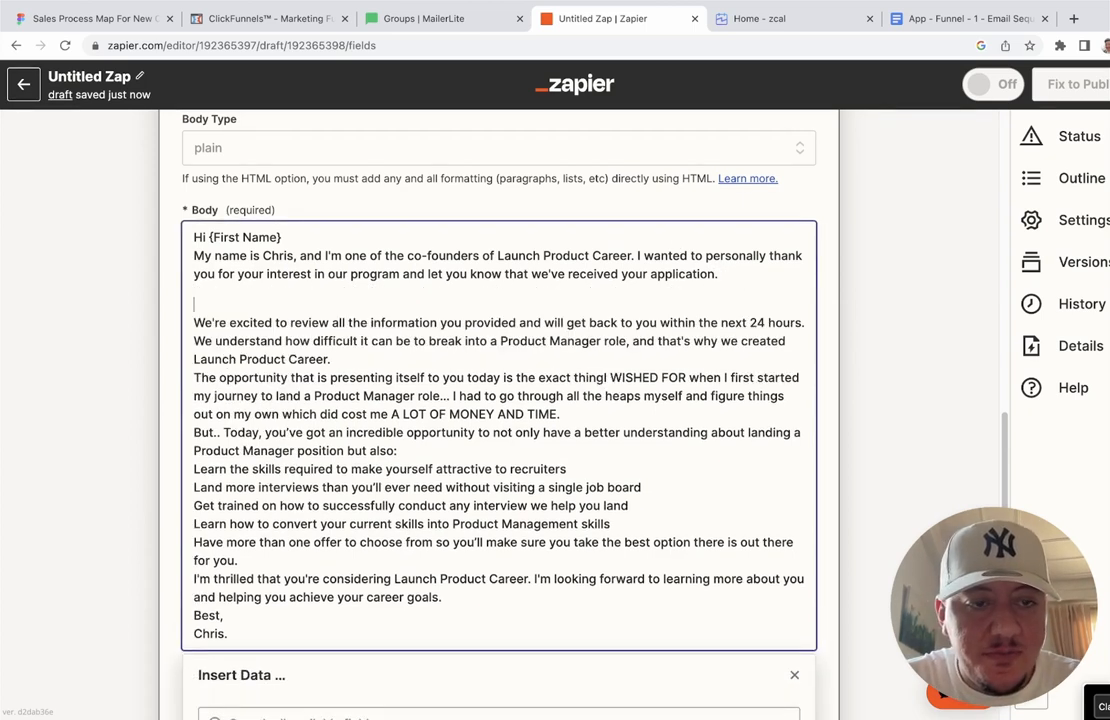
key("Down")
key("Down")
key("Down")
key("Down")
key("Down")
key("Return")
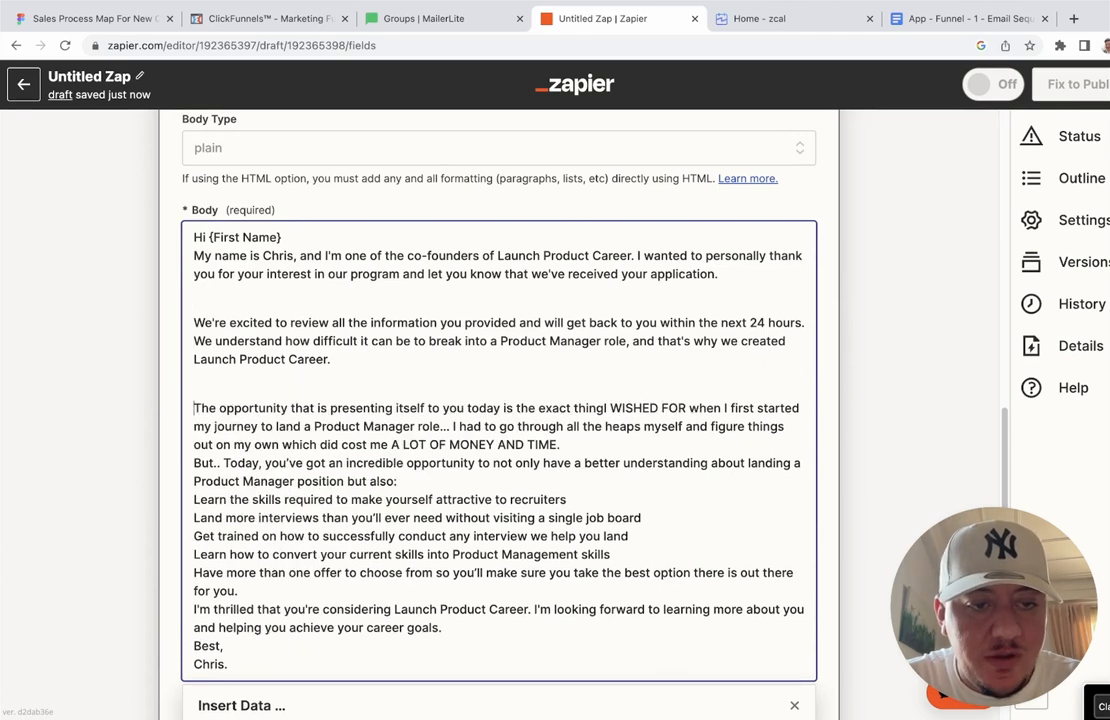
key("Down")
key("Down")
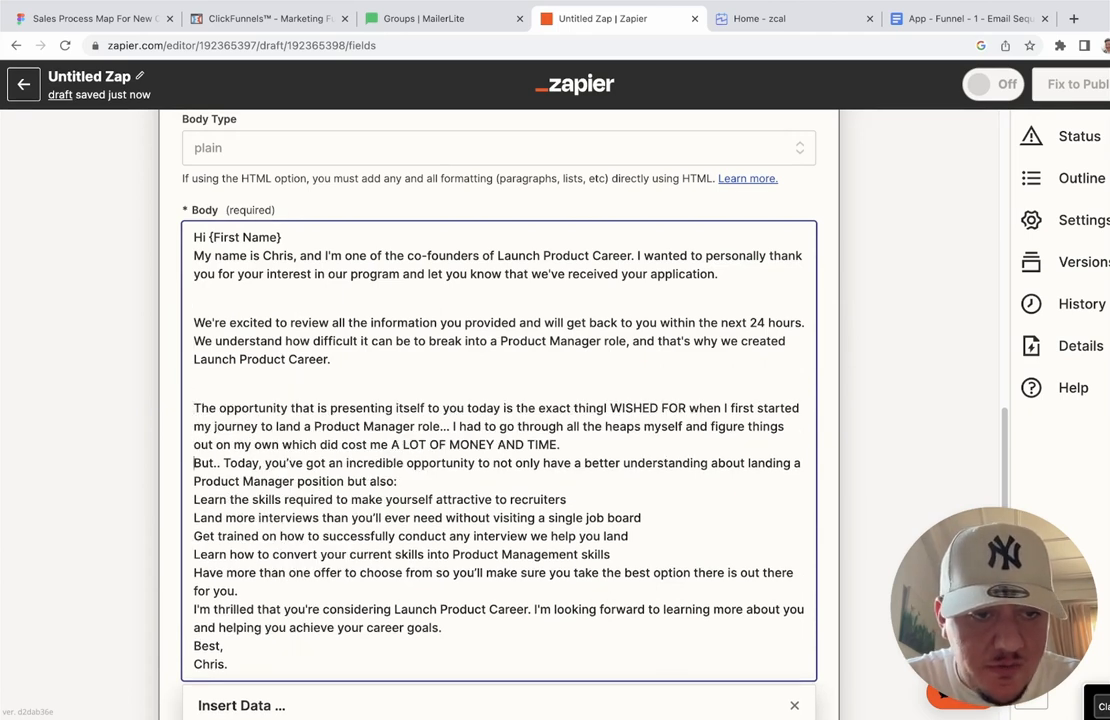
key("Down")
key("Return")
key("Down")
key("Down")
key("Return")
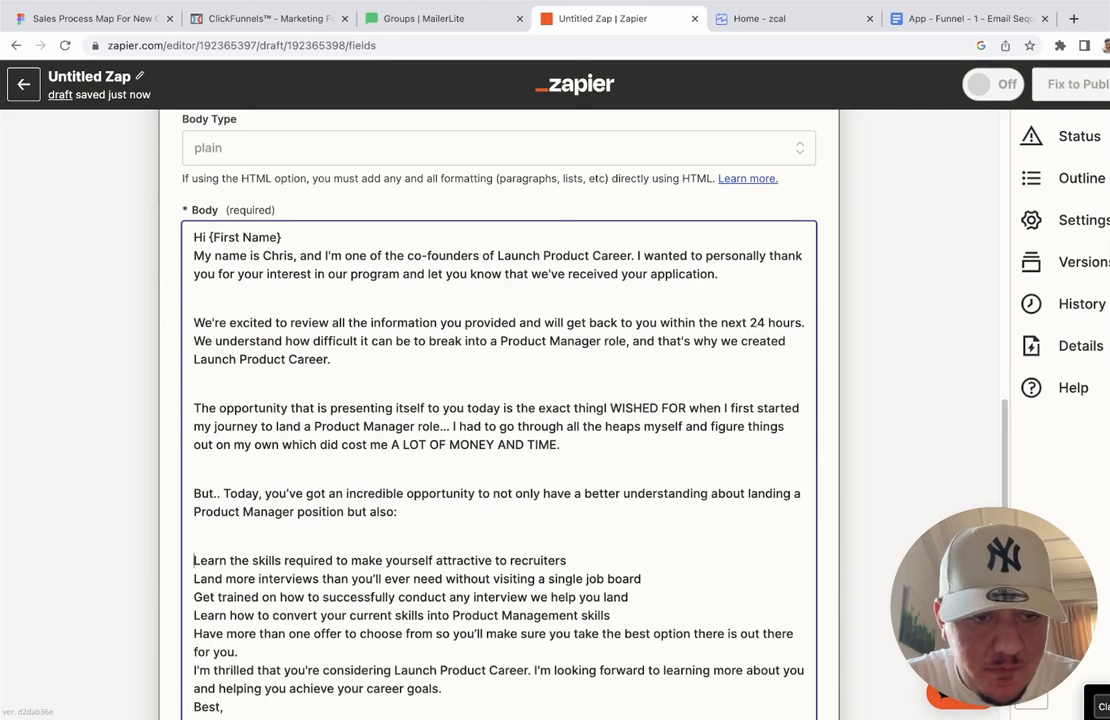
key("BackSpace")
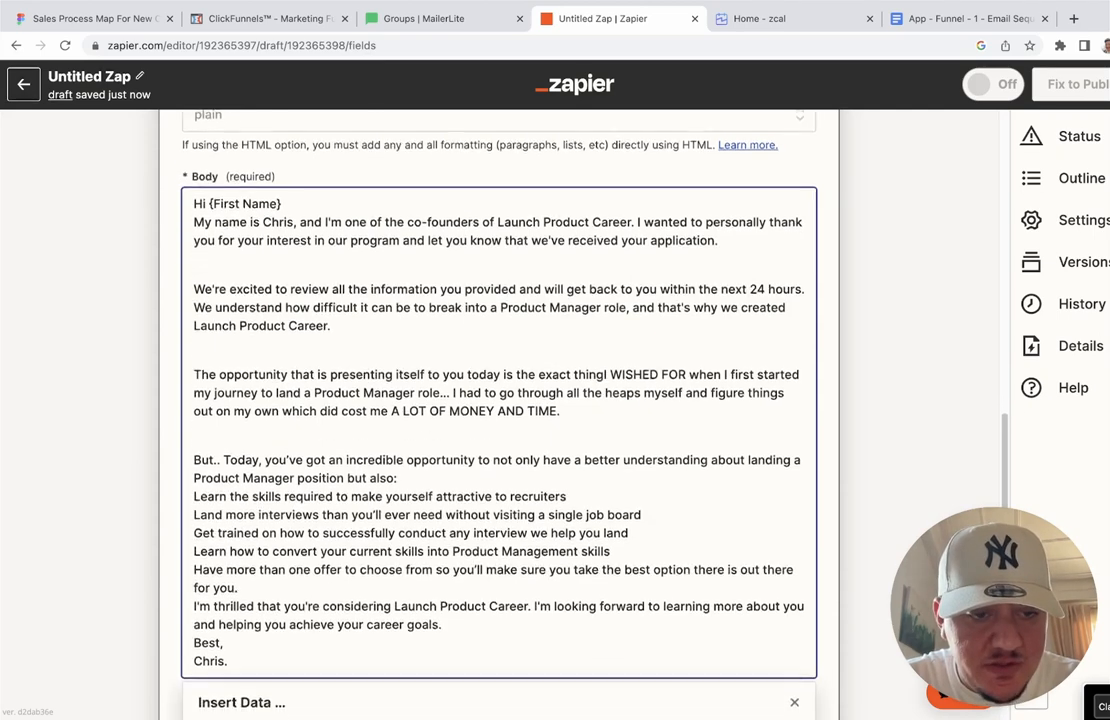
left_click(191, 545)
key("Return")
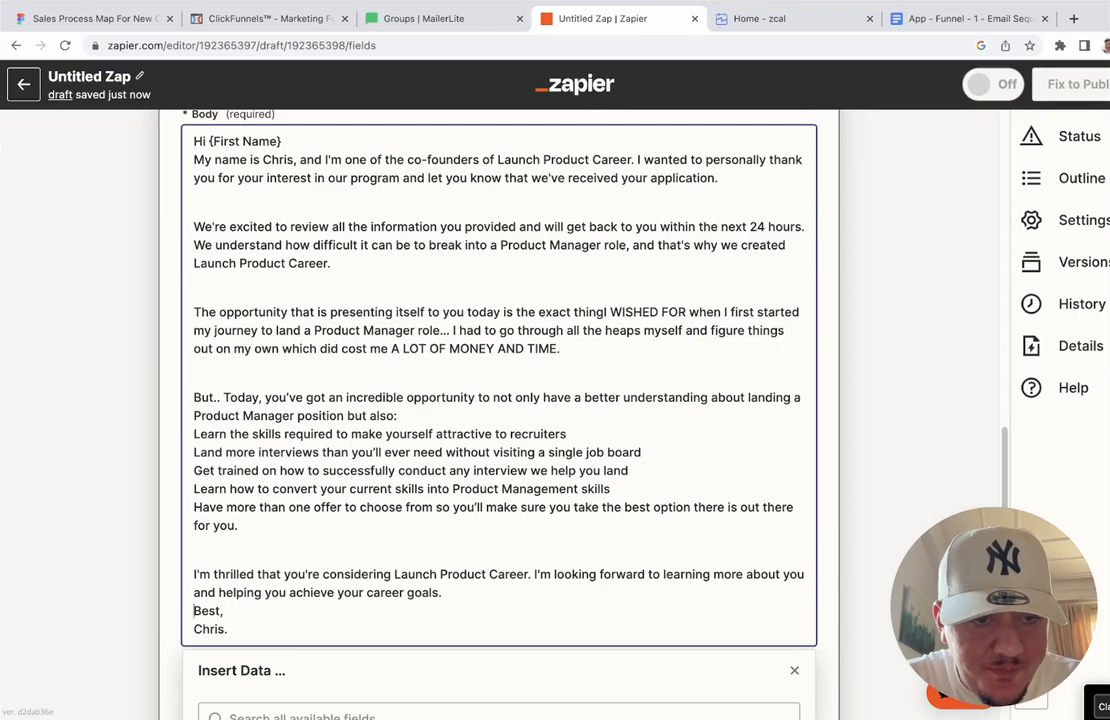
key("Down")
key("Down")
key("Return")
scroll(498, 400, "down", 1)
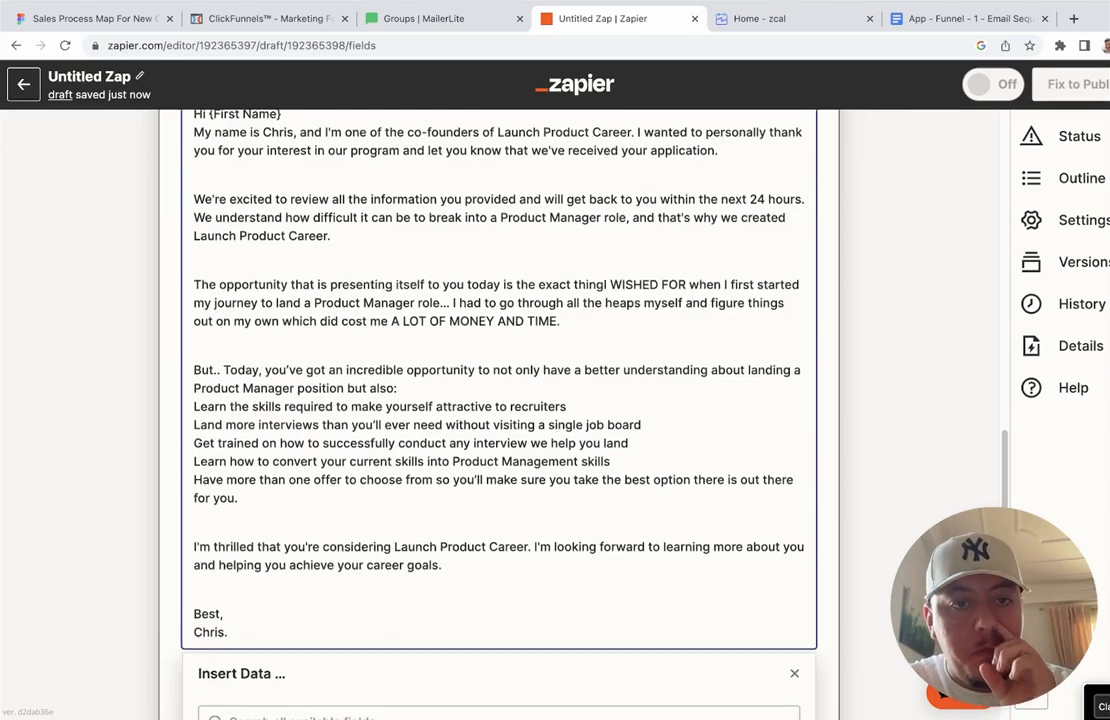
scroll(498, 400, "up", 1)
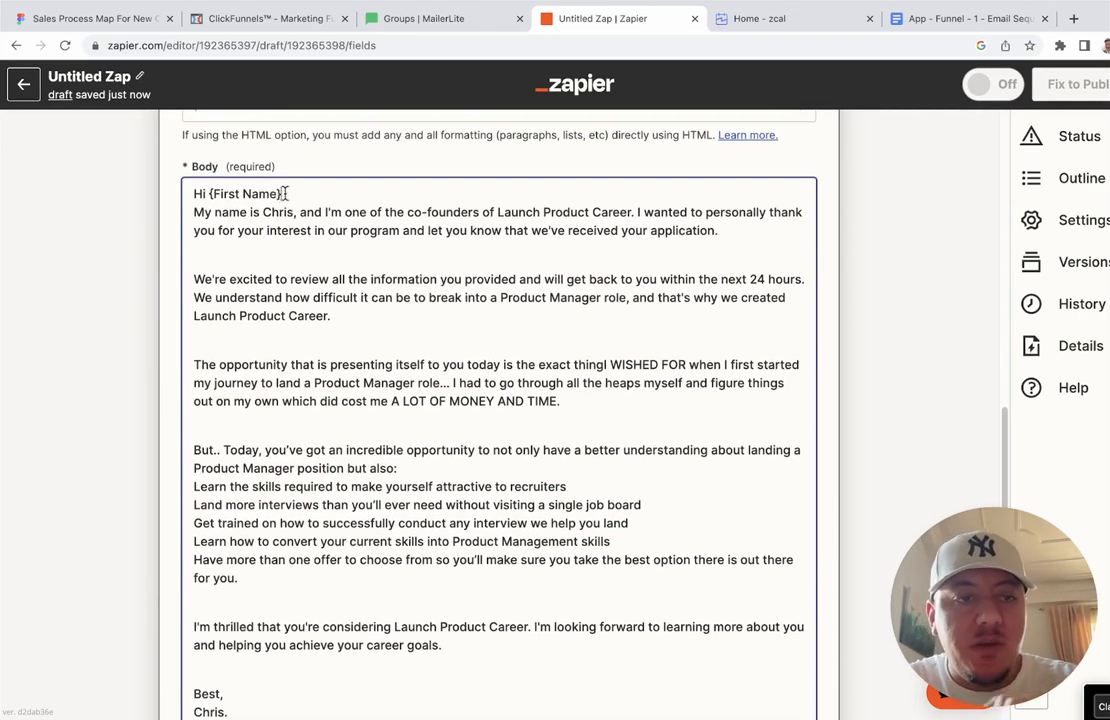
left_click_drag(283, 194, 208, 194)
scroll(208, 190, "up", 3)
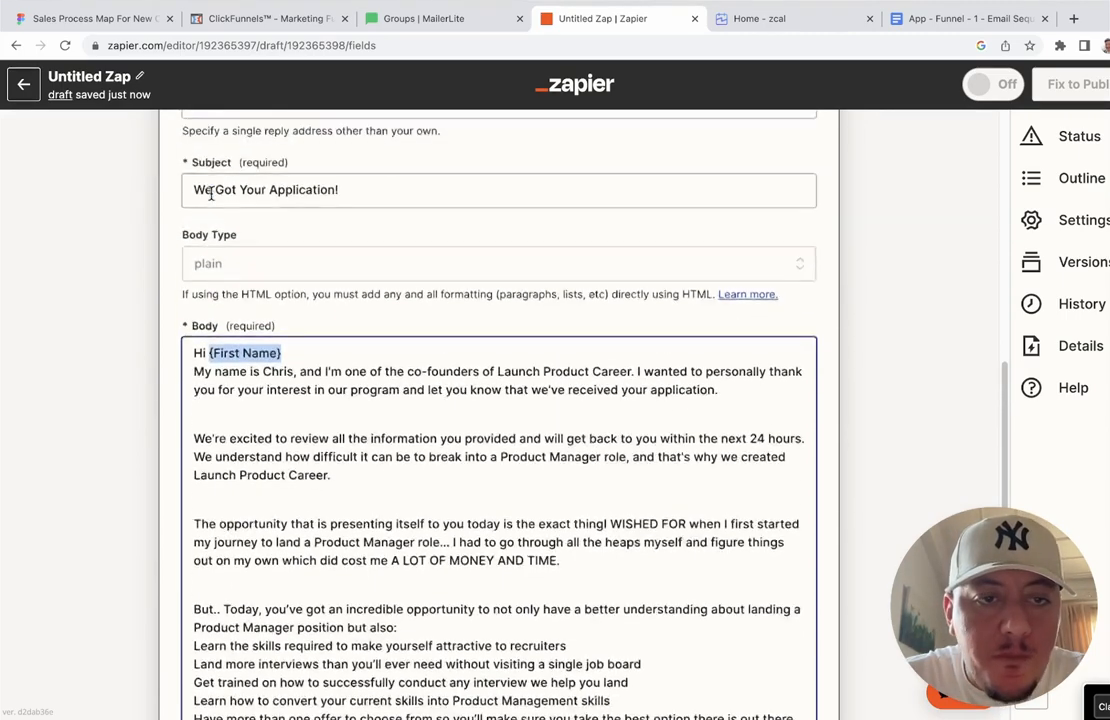
scroll(498, 408, "down", 2)
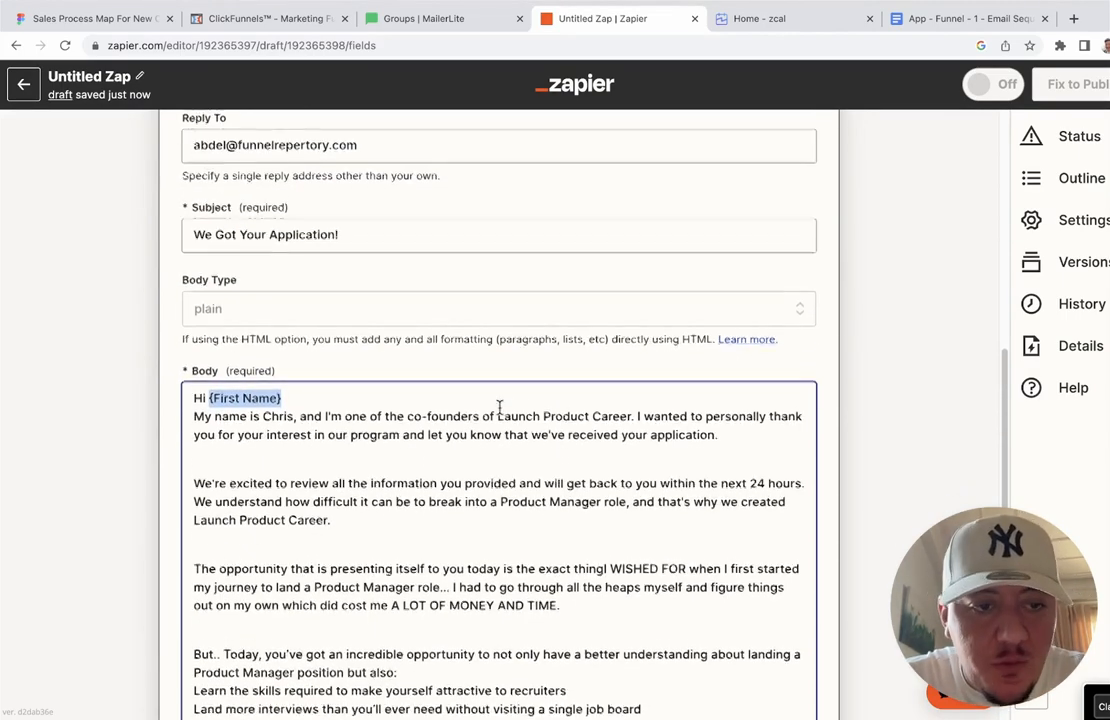
scroll(491, 384, "down", 1)
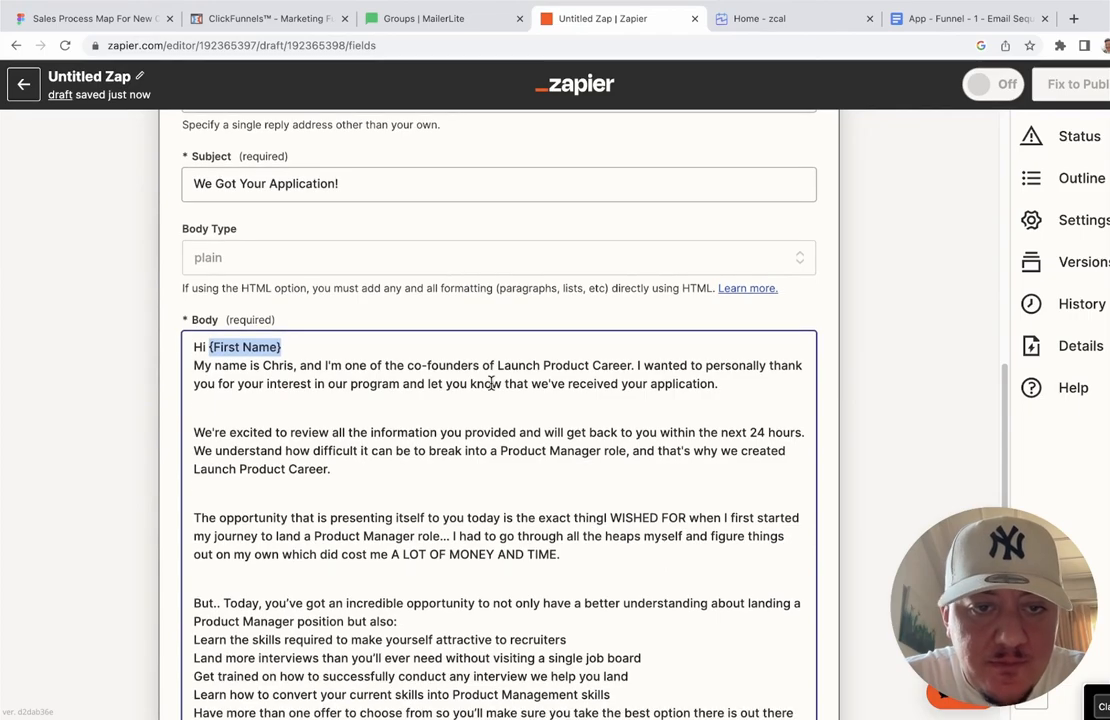
Step: Swap {First Name} for the zcal Invitees Name field and add a blank line after the greeting
right_click(437, 351)
key("Escape")
scroll(359, 349, "down", 5)
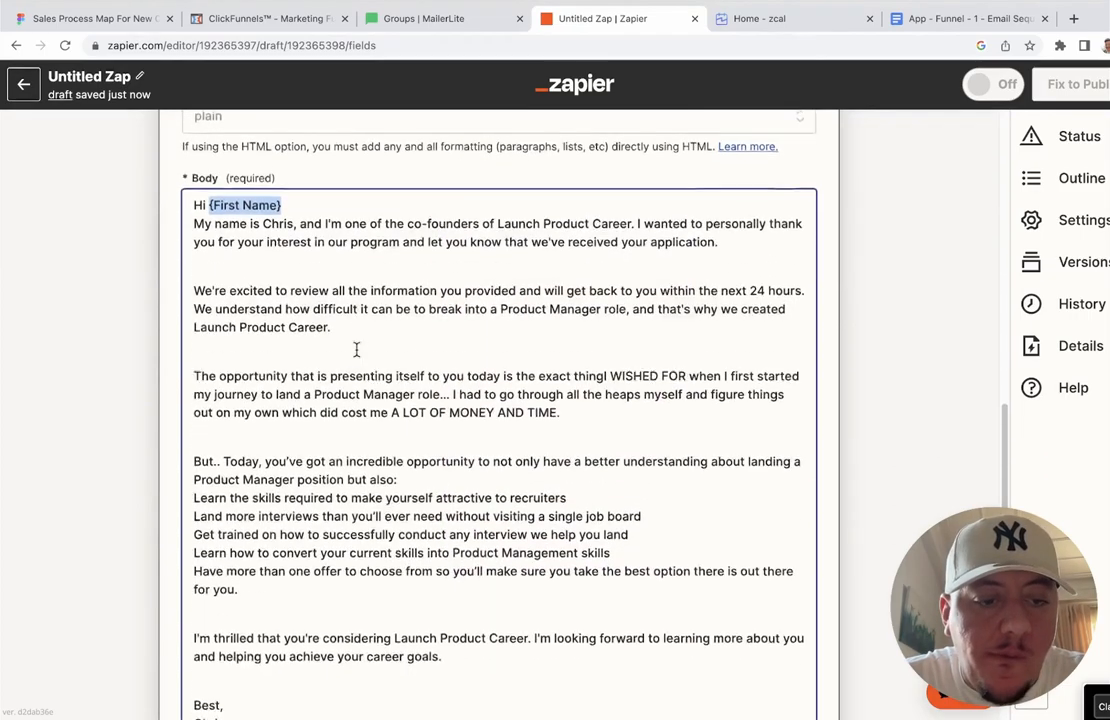
scroll(357, 347, "down", 4)
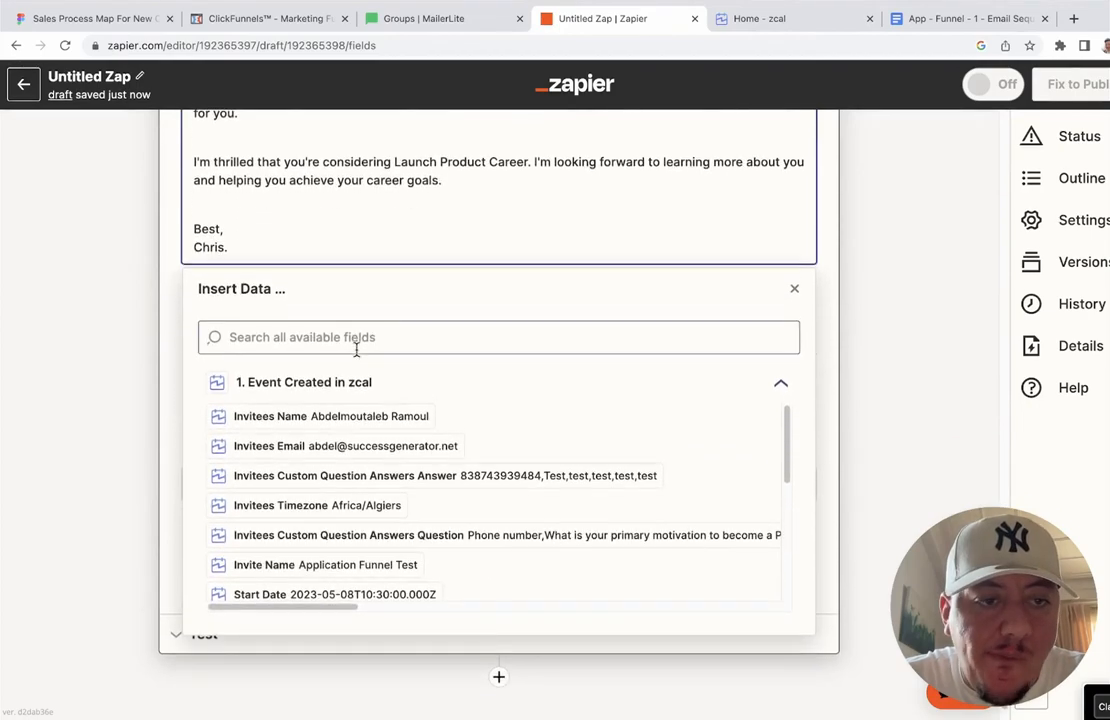
scroll(357, 349, "up", 2)
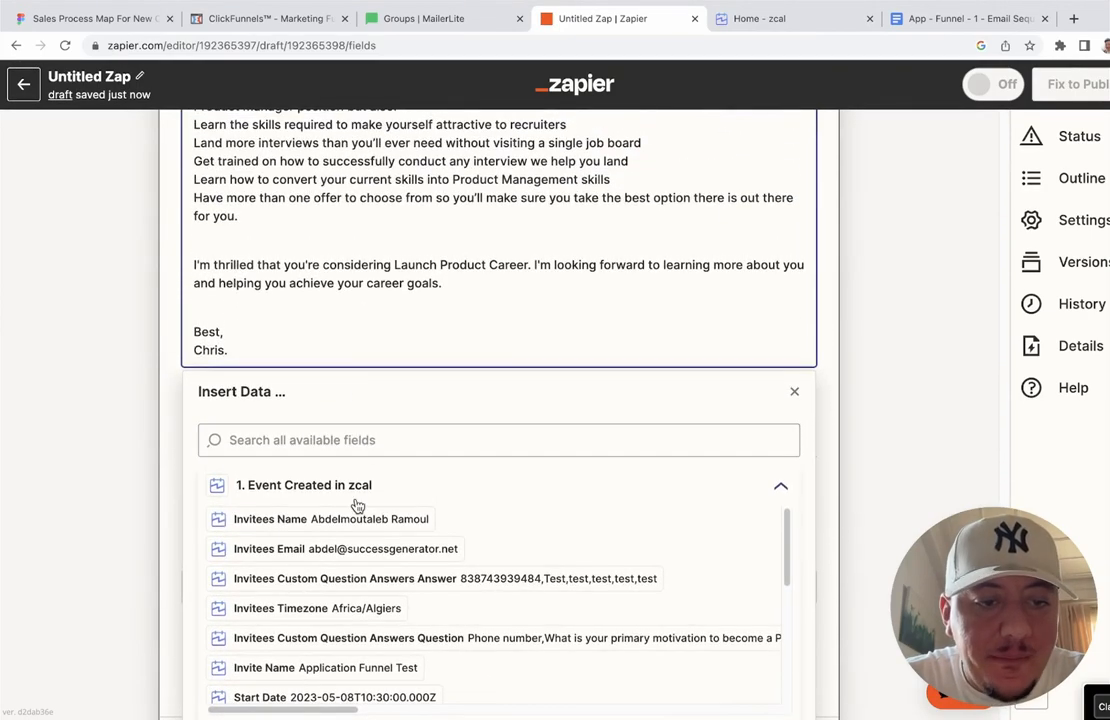
left_click(385, 522)
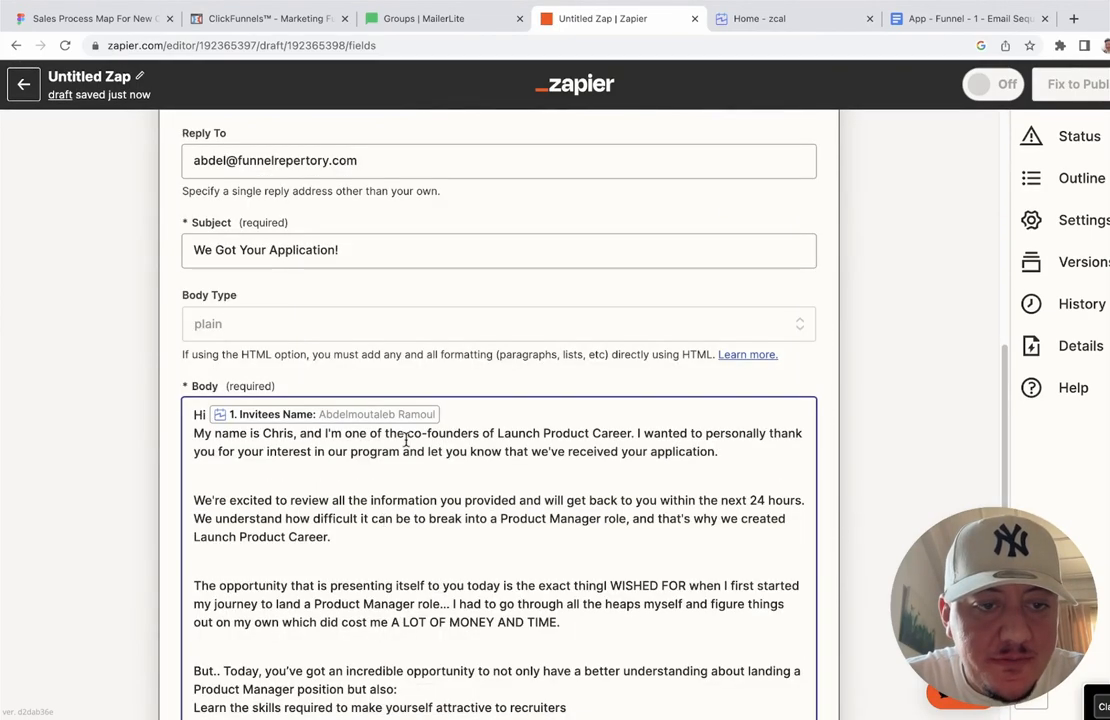
scroll(476, 438, "down", 5)
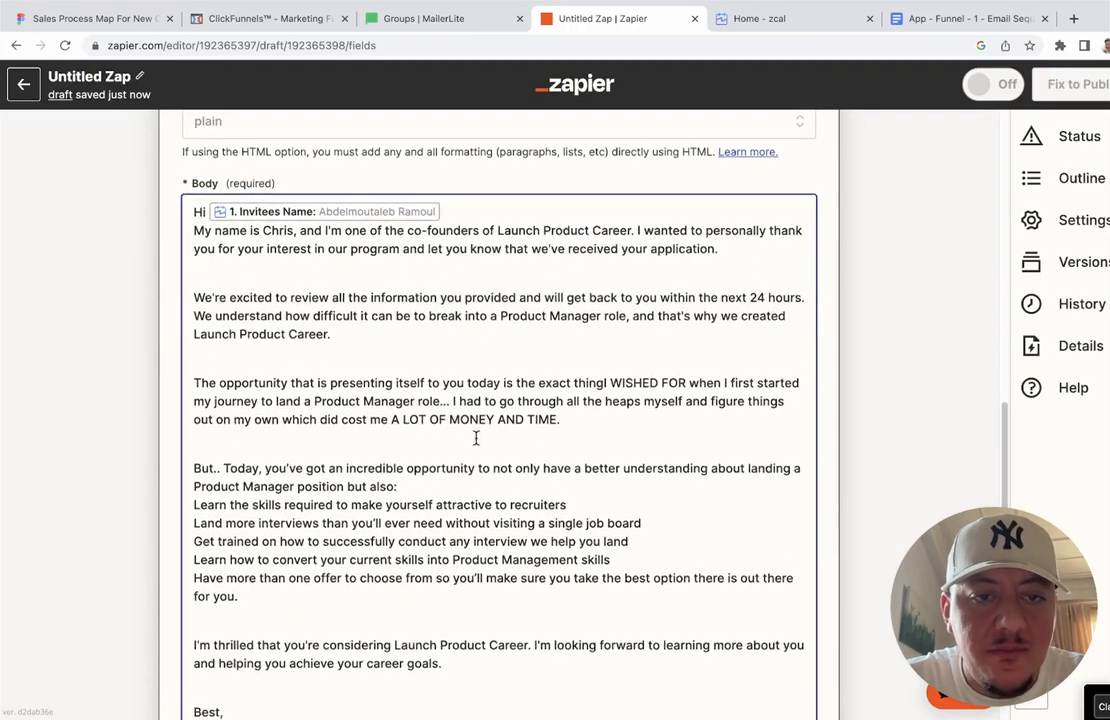
scroll(476, 438, "down", 6)
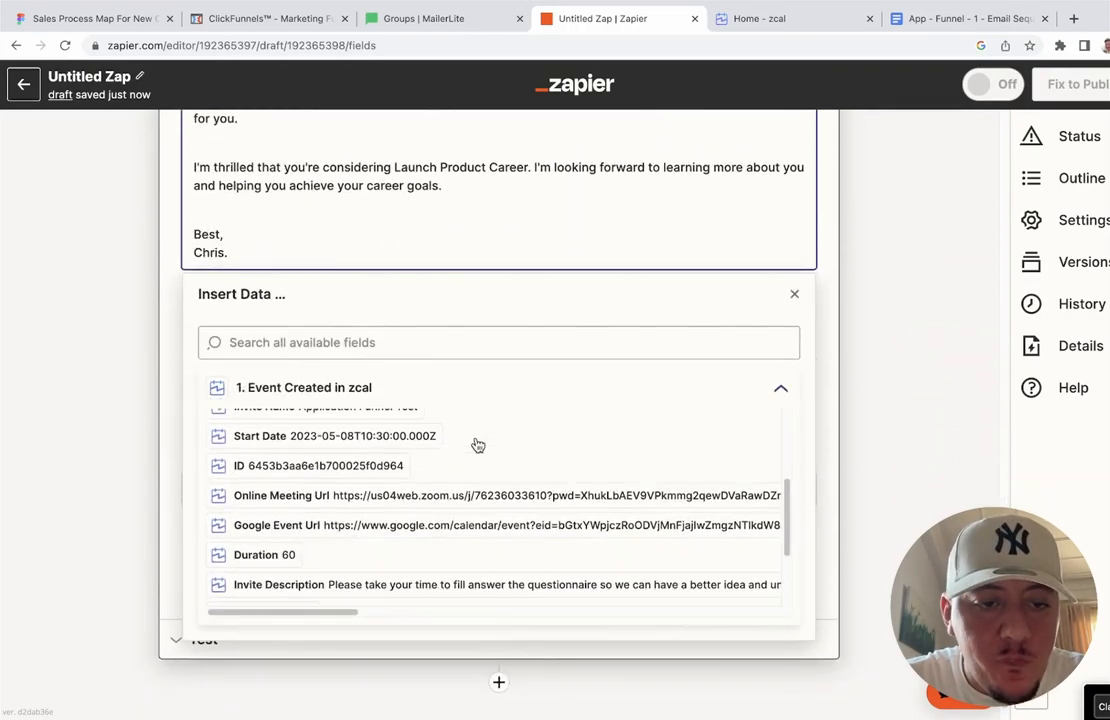
scroll(478, 446, "down", 1)
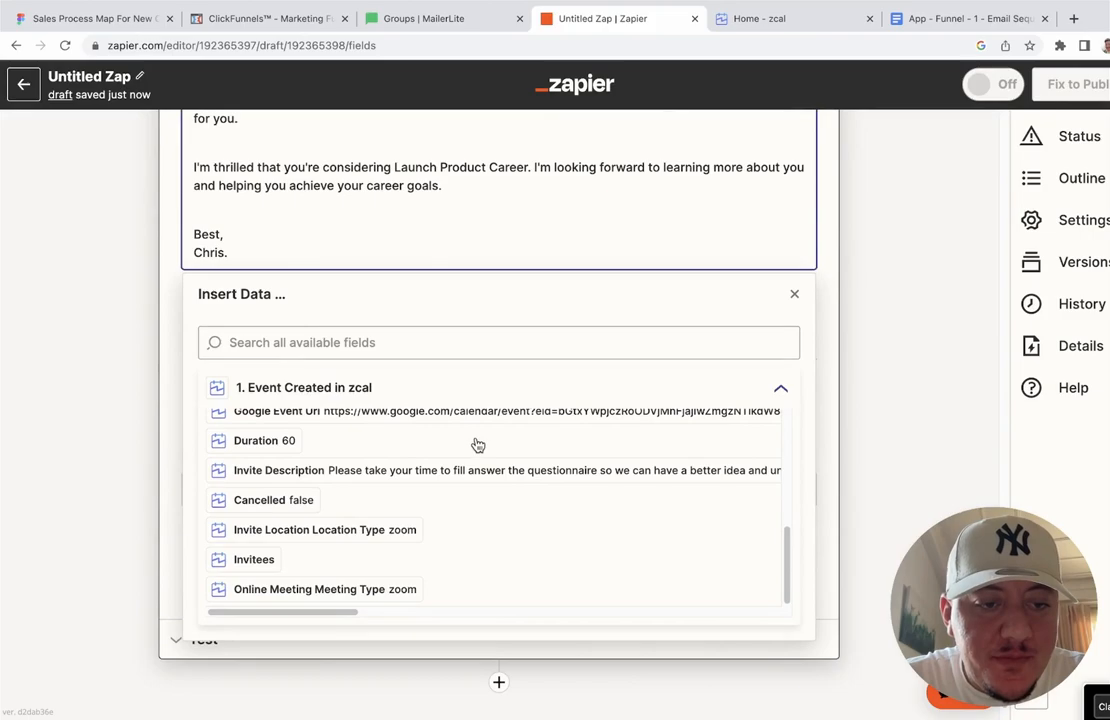
scroll(478, 446, "up", 6)
scroll(530, 277, "up", 10)
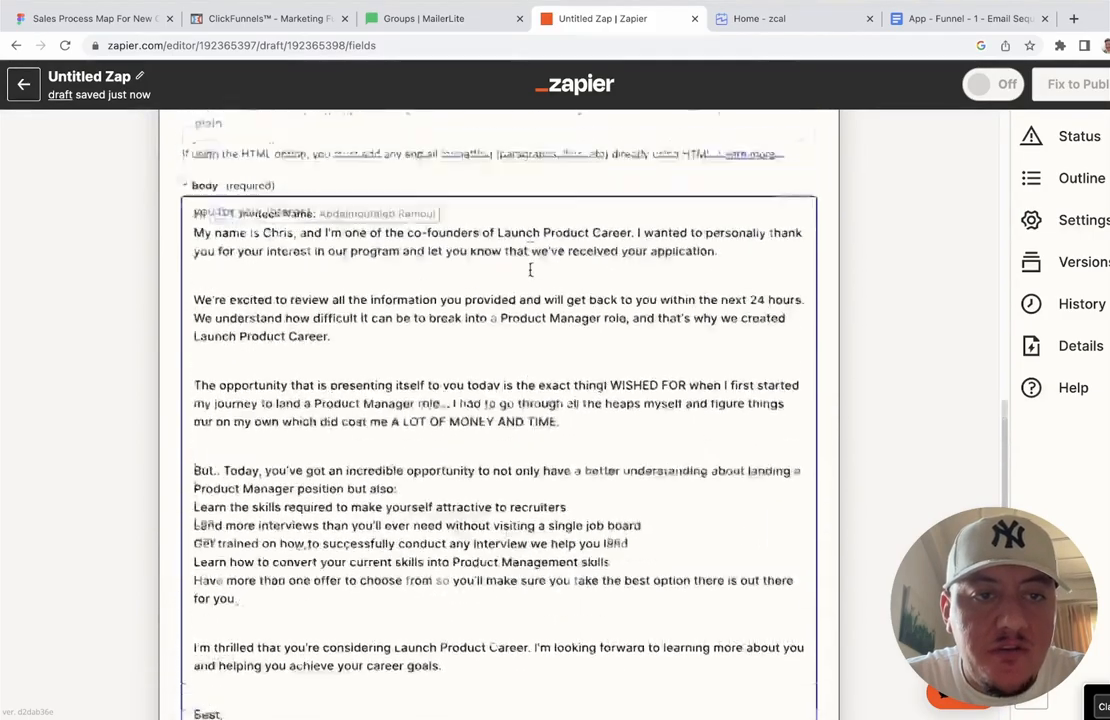
scroll(530, 269, "up", 3)
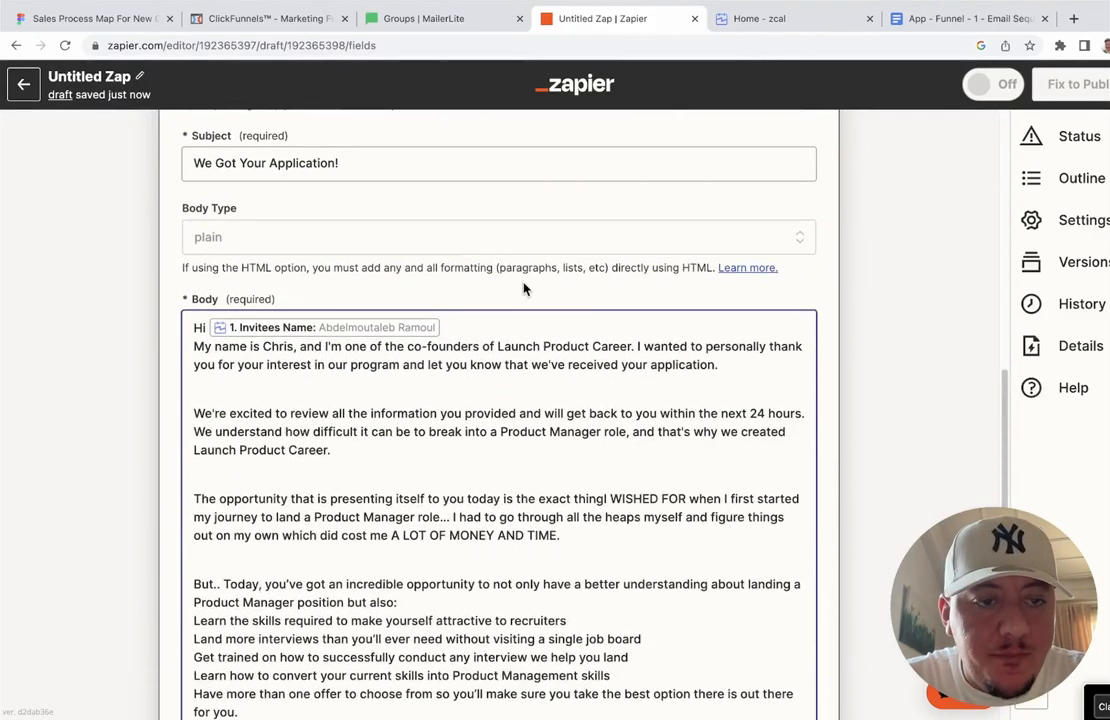
key("Return")
key("Return")
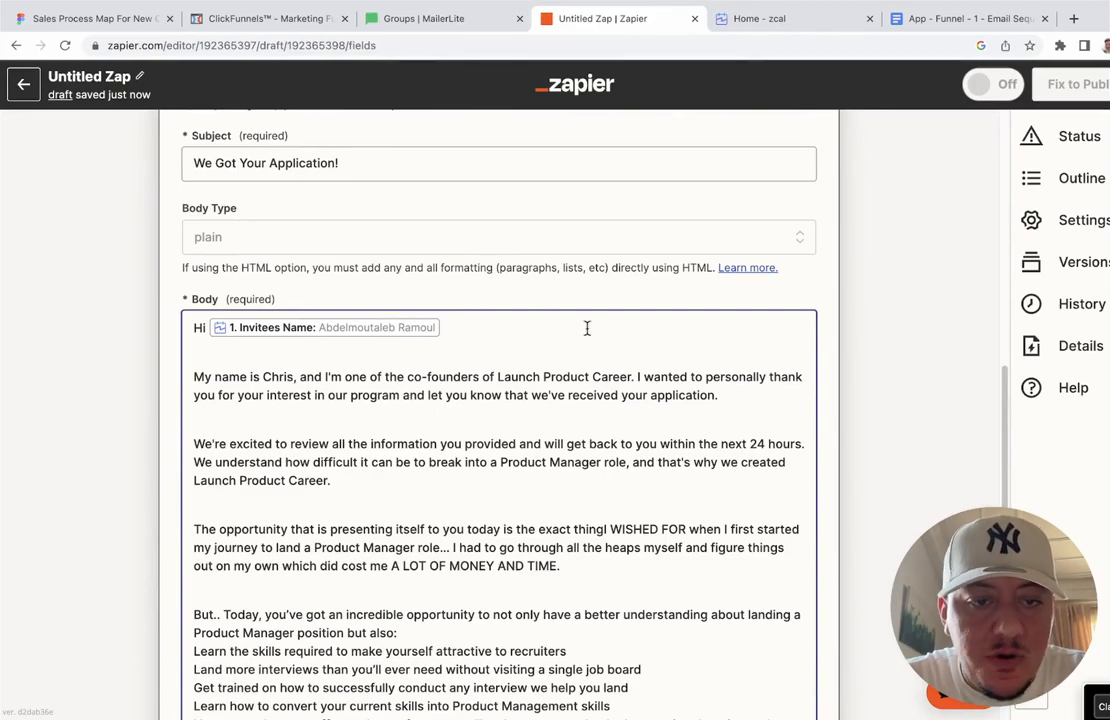
scroll(587, 328, "down", 15)
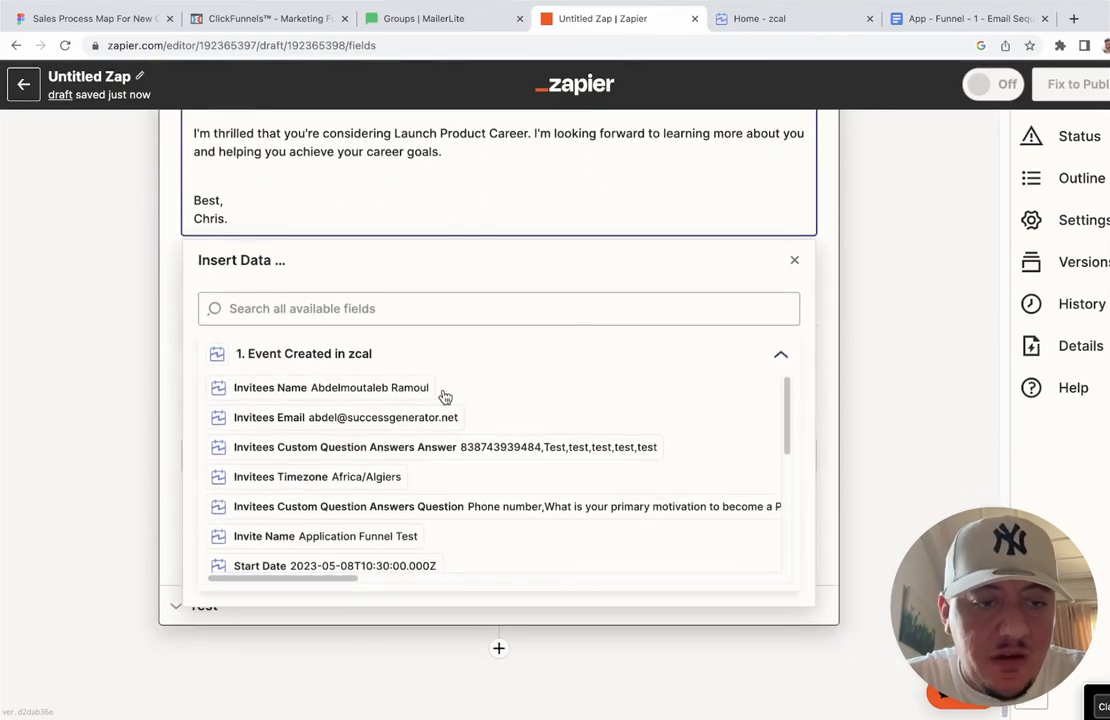
scroll(445, 397, "down", 3)
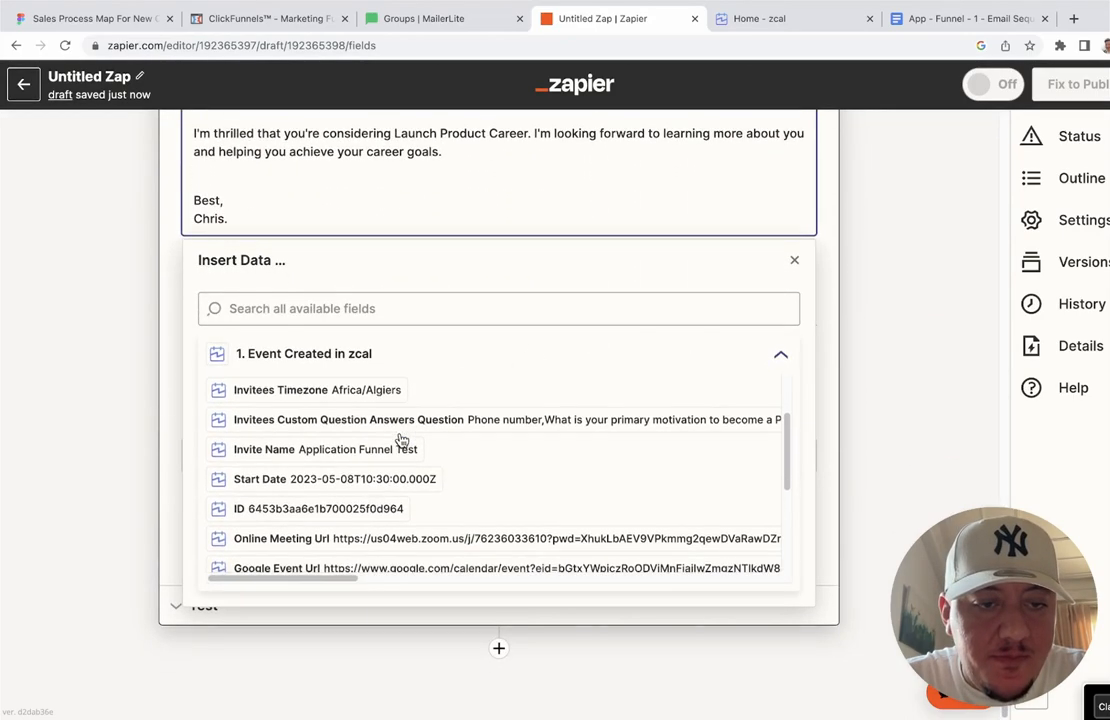
scroll(401, 441, "up", 2)
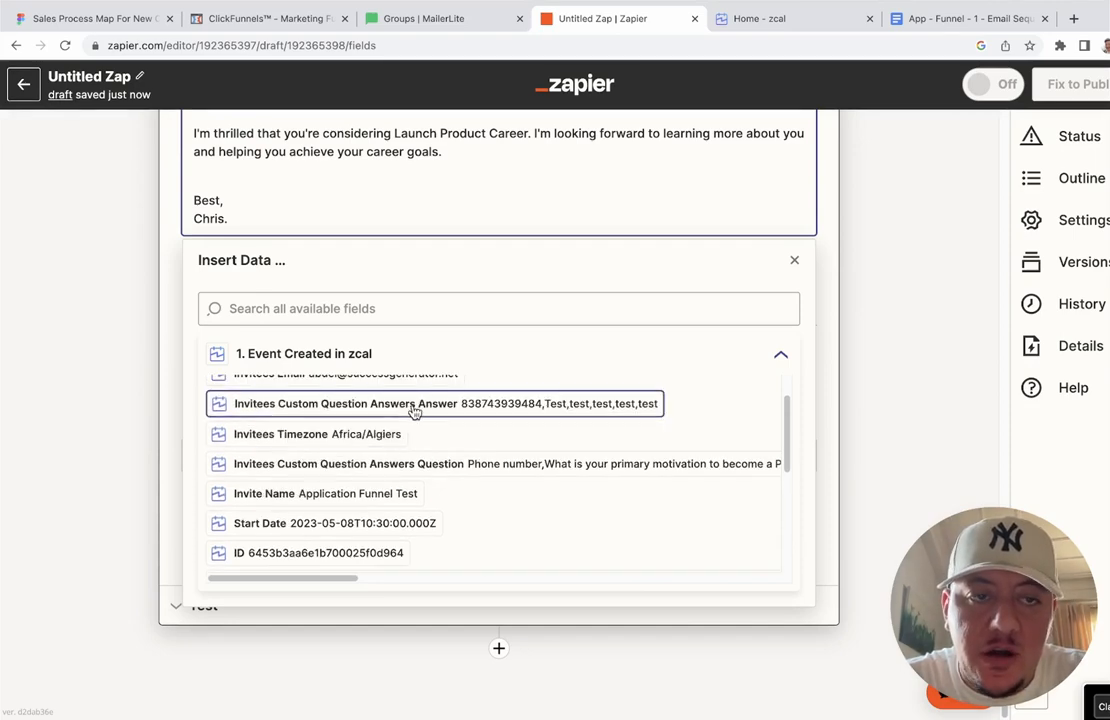
scroll(414, 412, "down", 1)
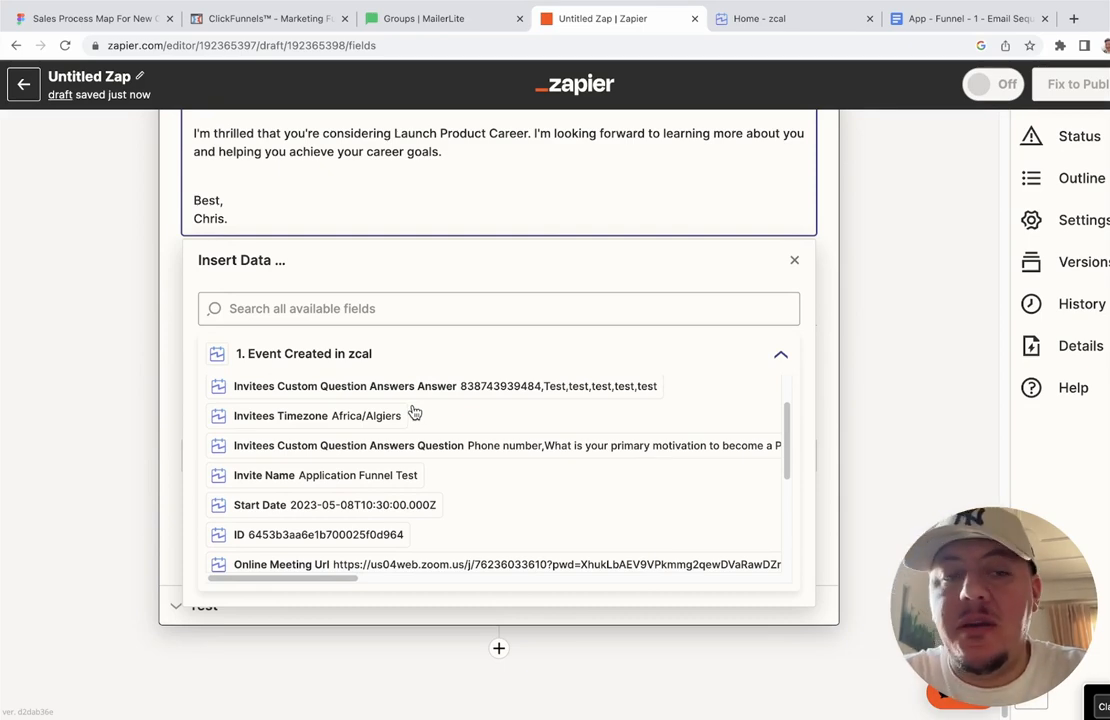
scroll(414, 412, "down", 5)
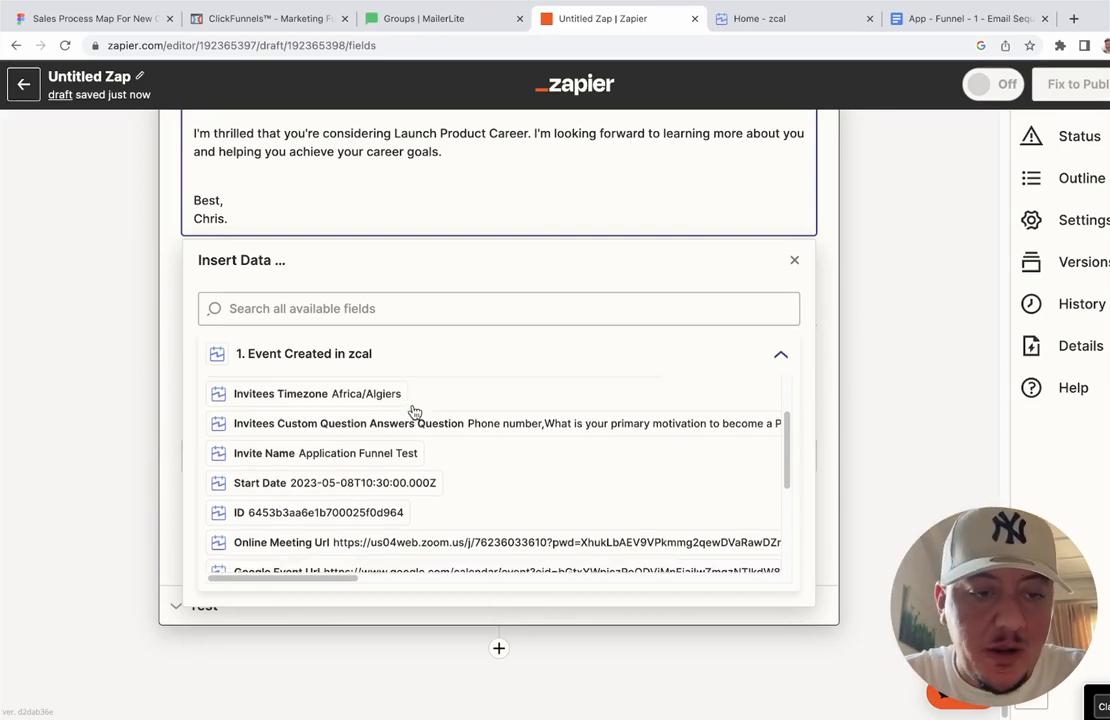
scroll(414, 412, "down", 3)
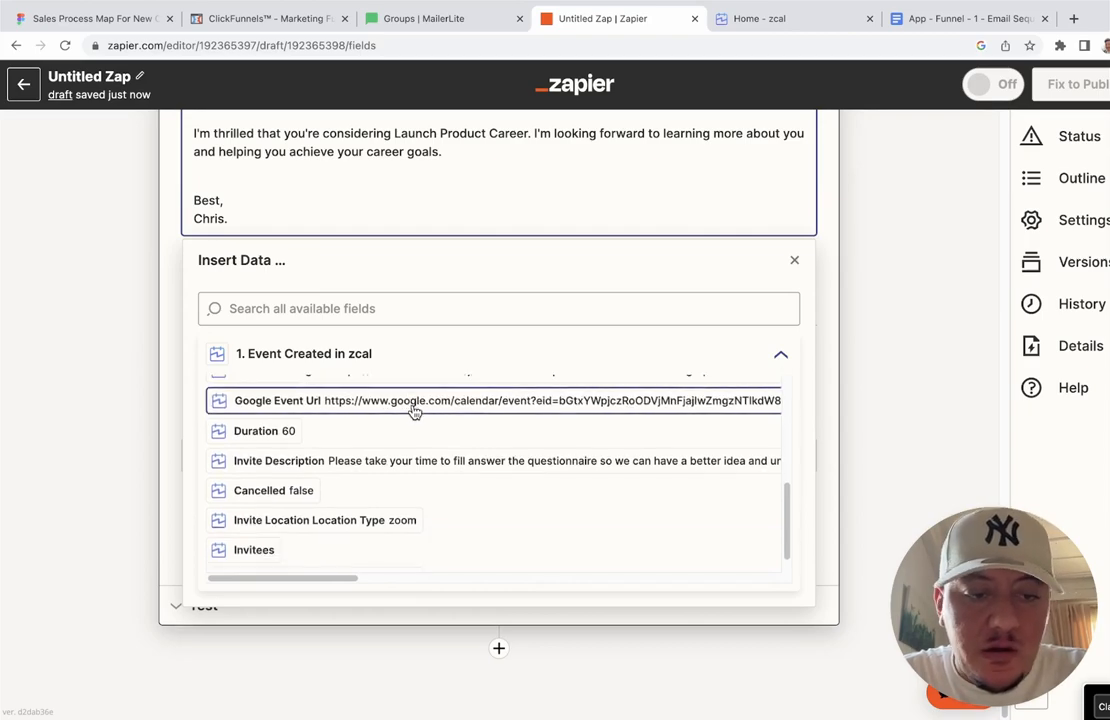
scroll(414, 412, "up", 6)
scroll(414, 412, "up", 4)
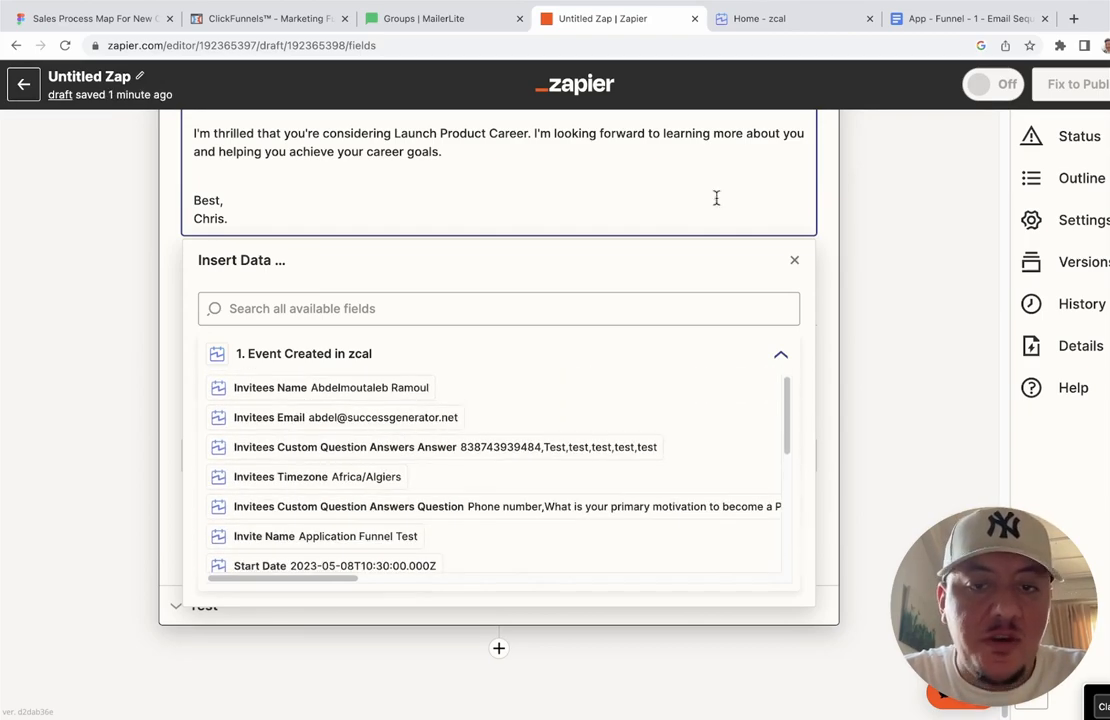
left_click(825, 216)
scroll(825, 216, "up", 10)
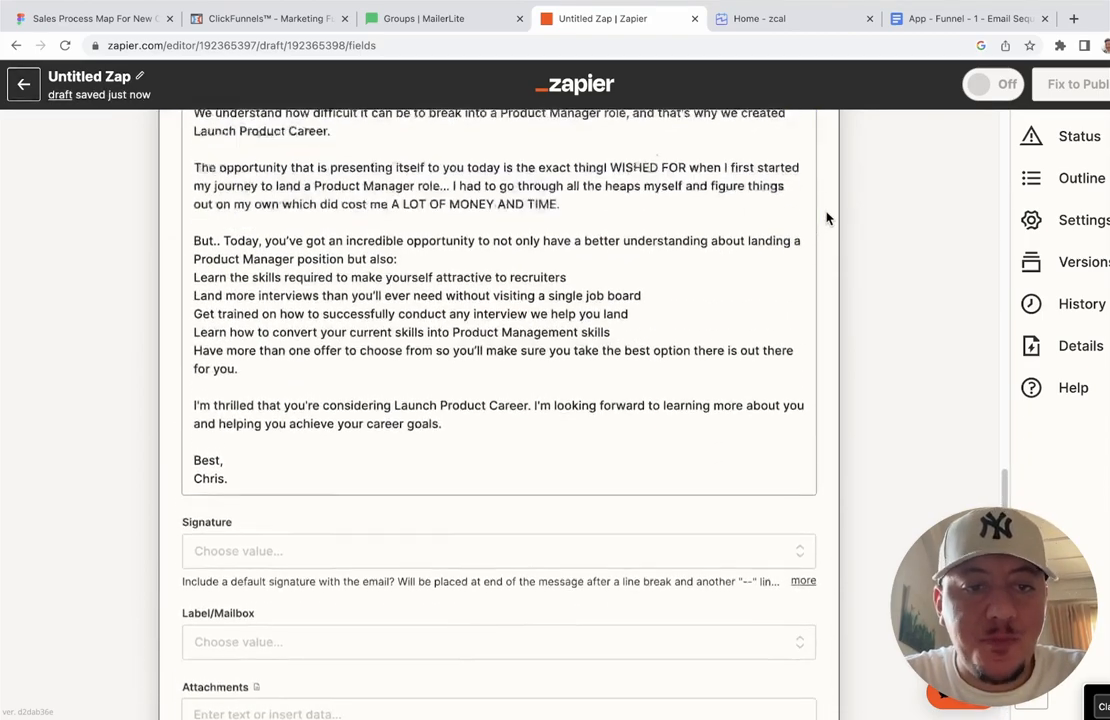
scroll(672, 313, "down", 2)
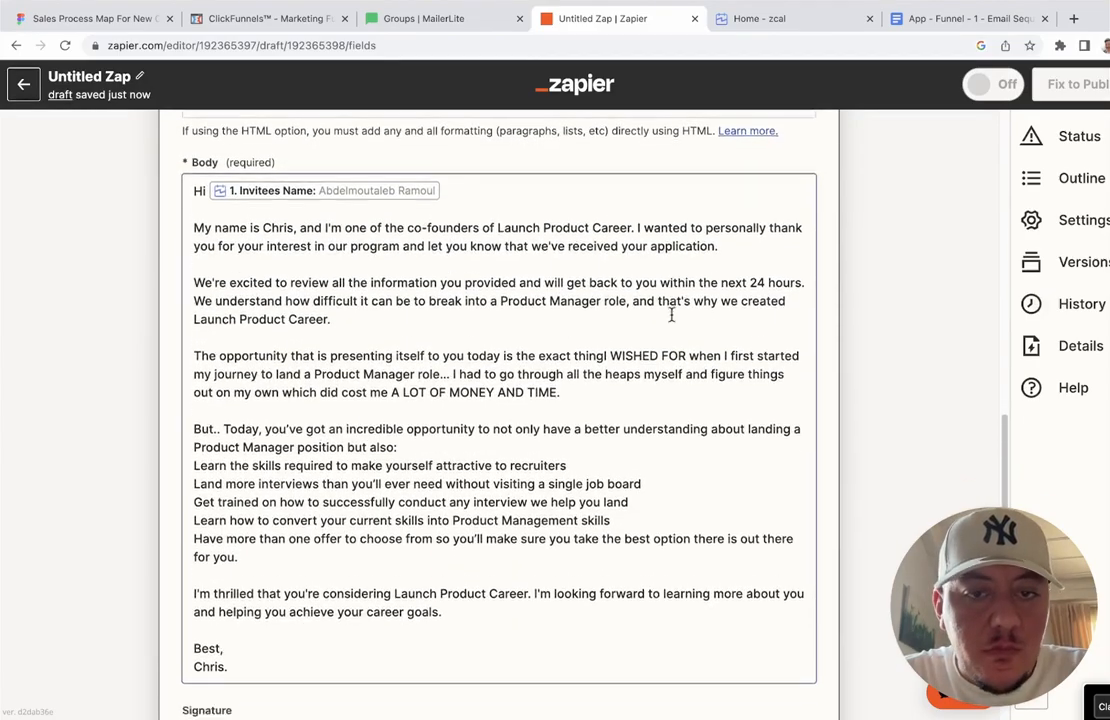
scroll(672, 313, "up", 5)
scroll(673, 321, "down", 8)
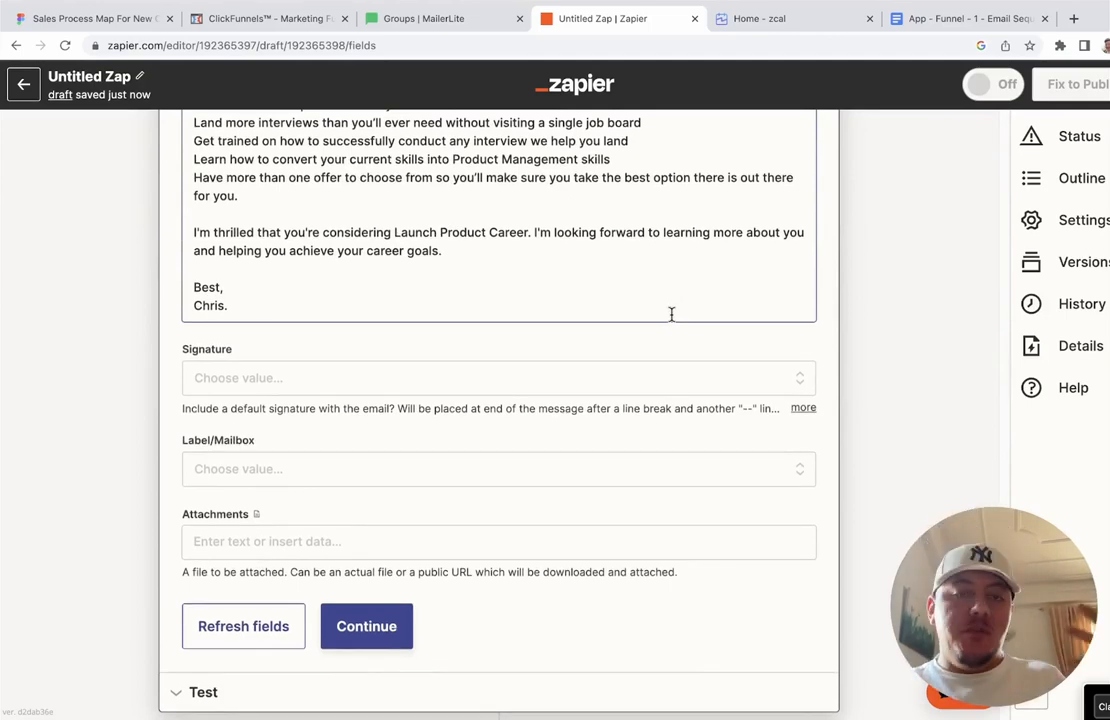
scroll(671, 314, "down", 2)
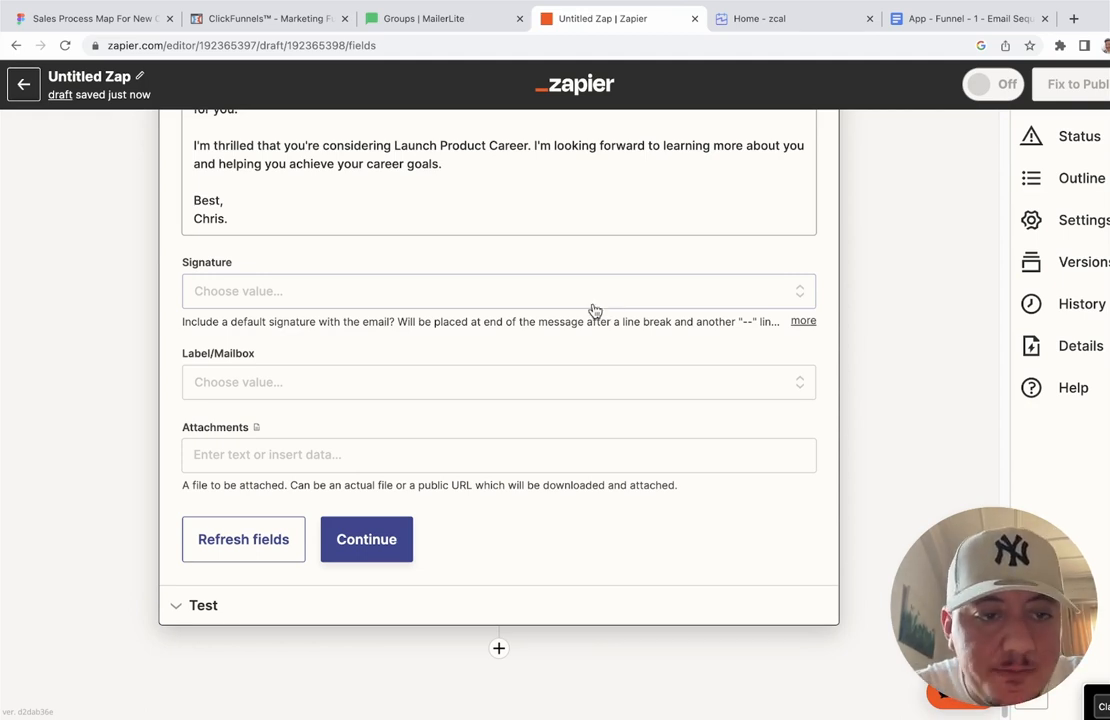
Step: Leave the signature unset, continue, and run Test action on the Gmail welcome email
left_click(570, 297)
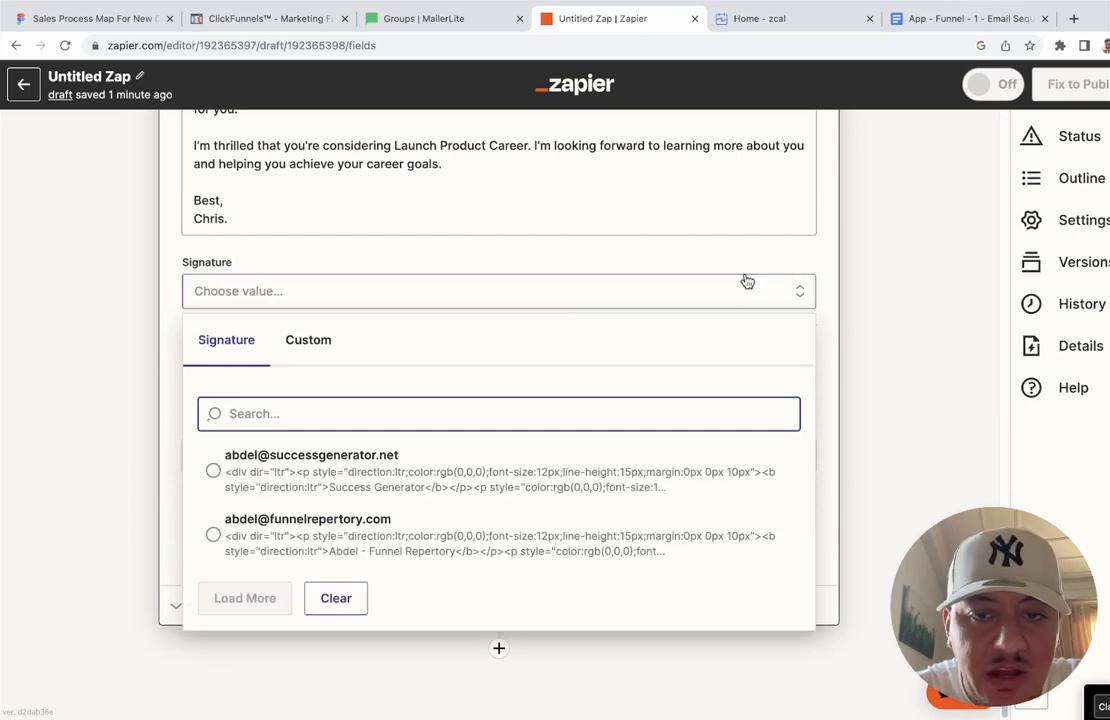
left_click(833, 268)
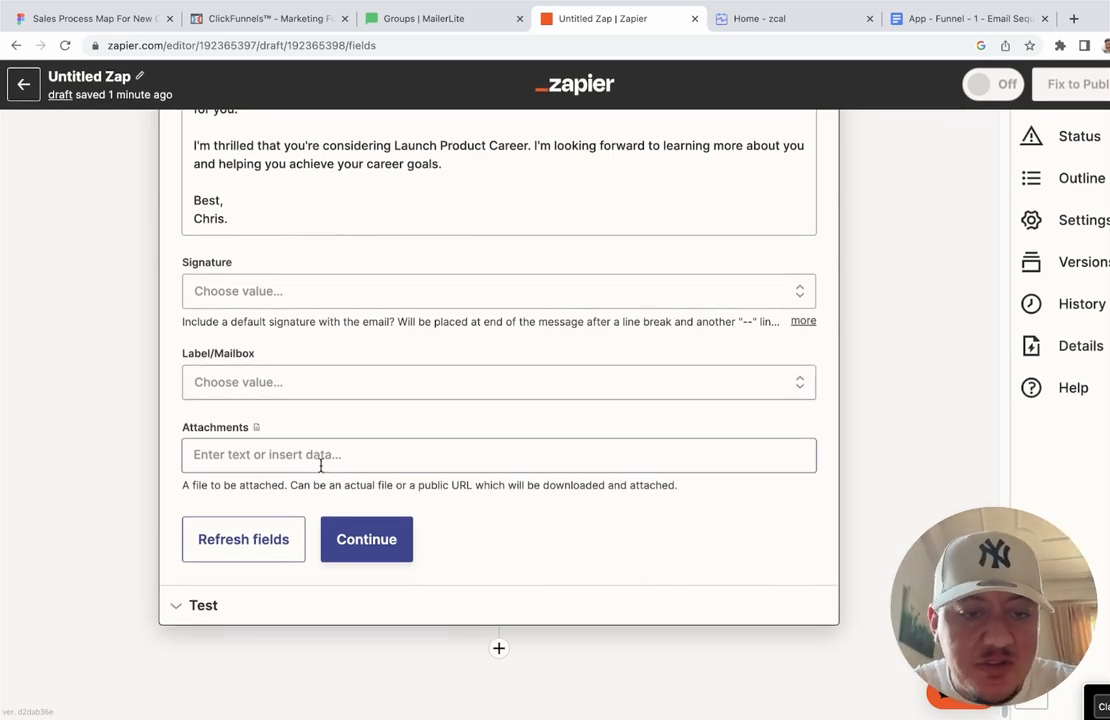
left_click(382, 536)
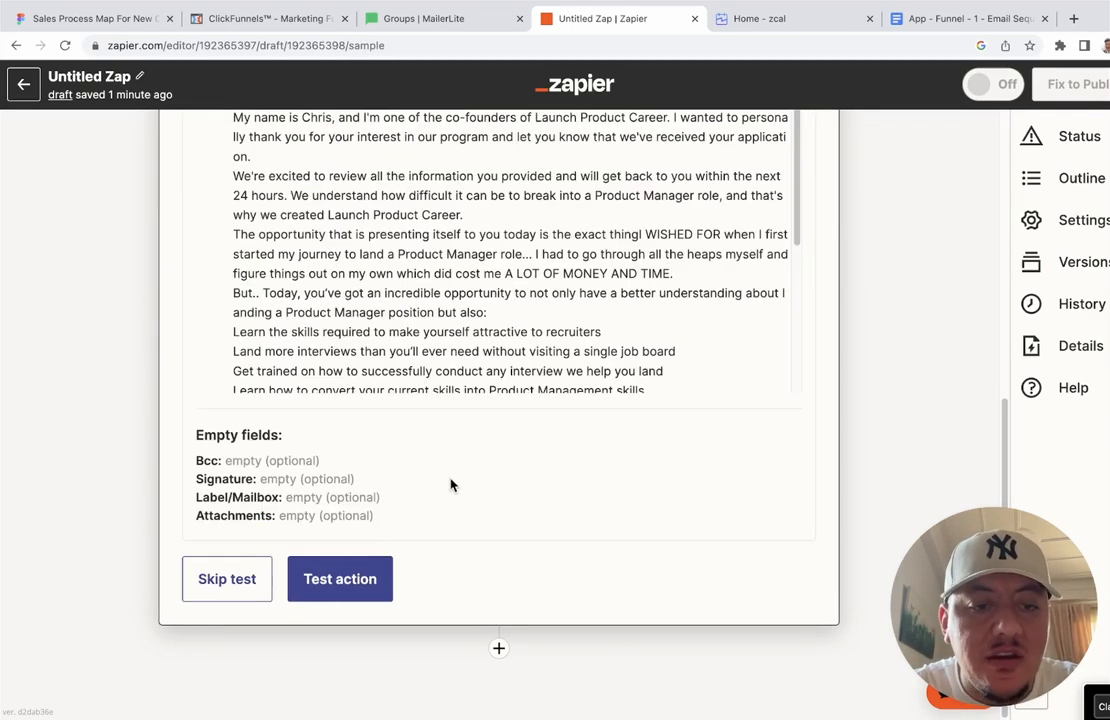
left_click(367, 575)
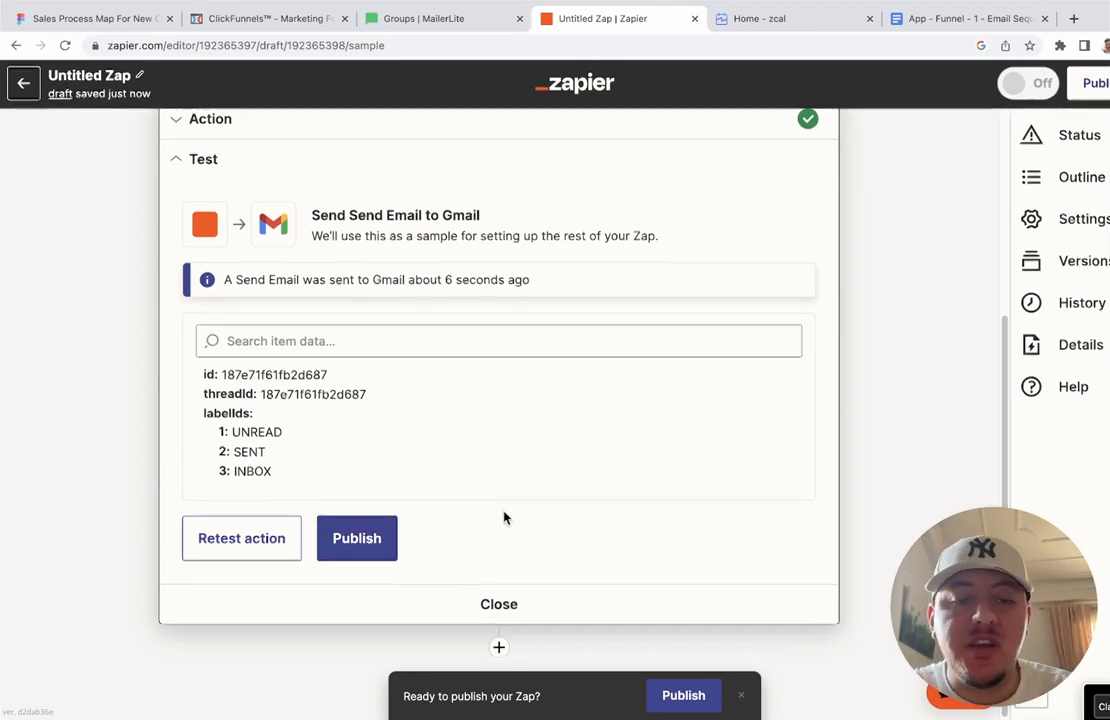
Step: Add a new empty third step below the Gmail step
left_click(499, 649)
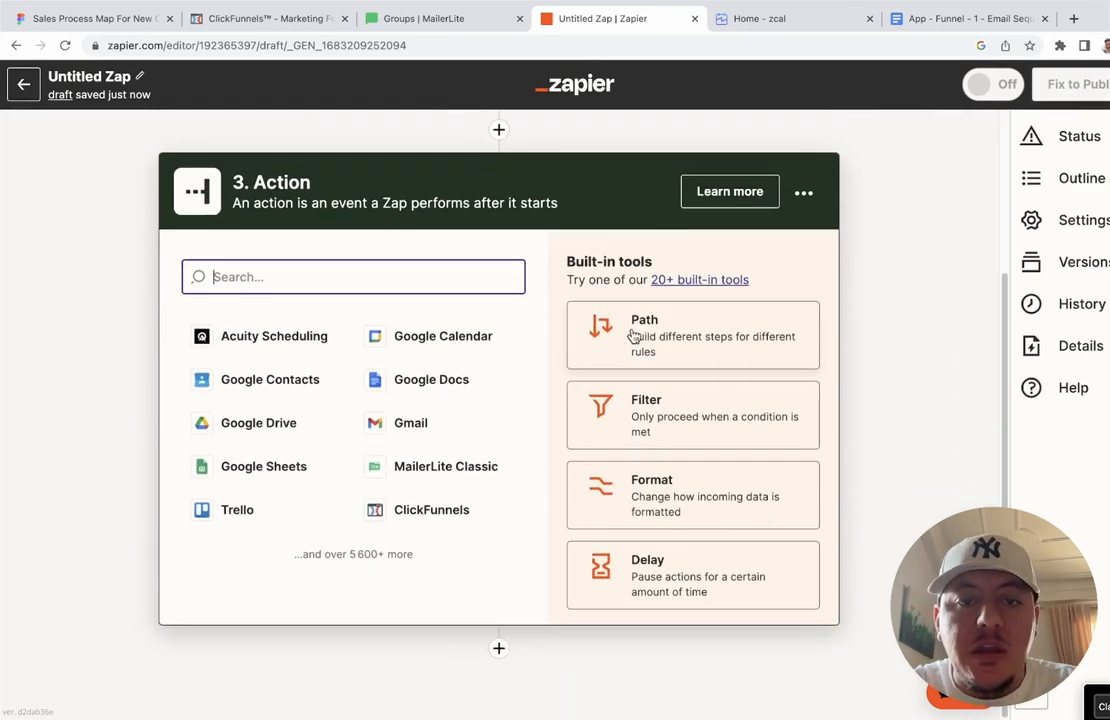
scroll(866, 184, "up", 2)
scroll(866, 184, "up", 2)
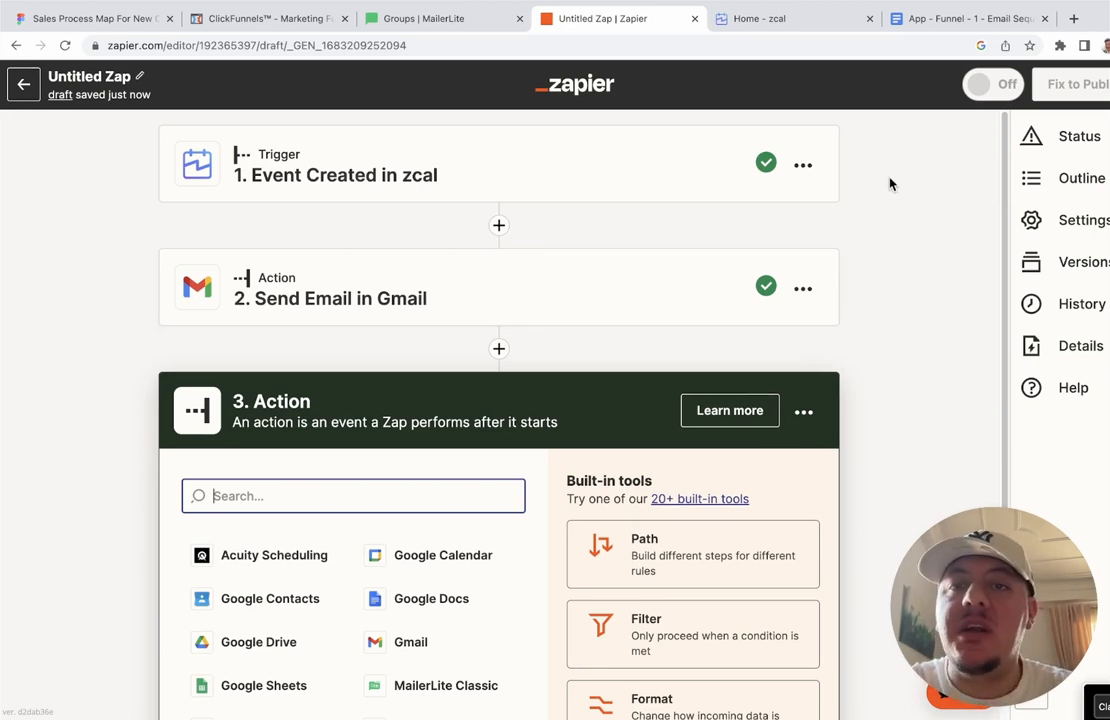
left_click(938, 28)
scroll(533, 317, "down", 5)
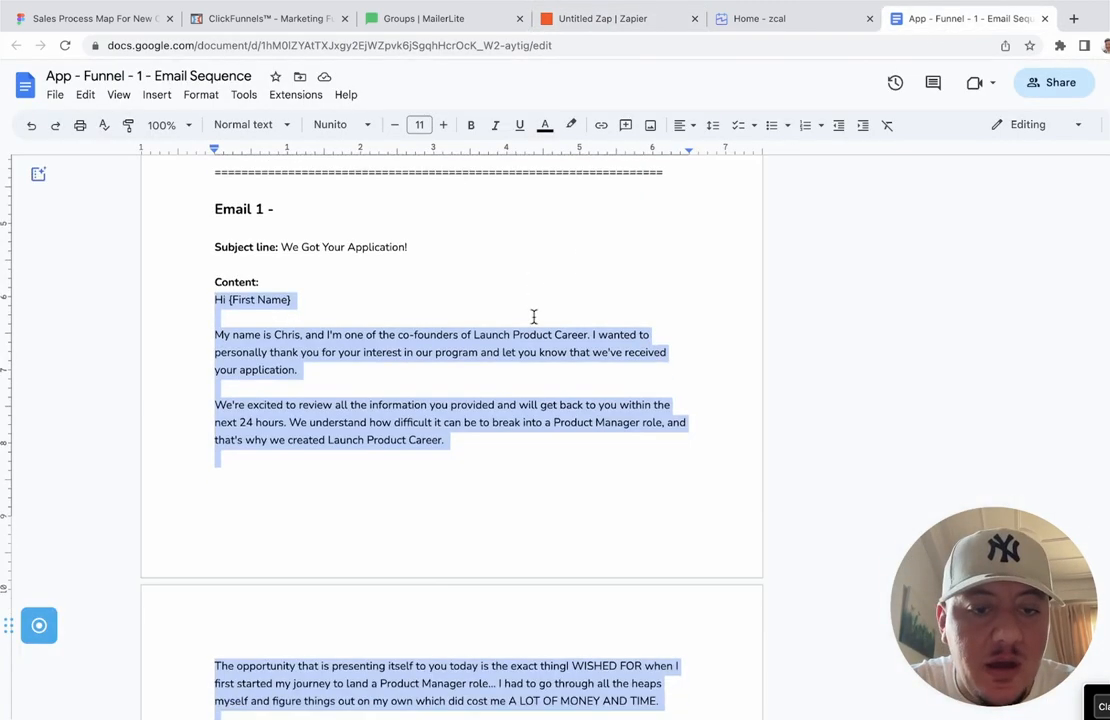
scroll(533, 317, "up", 2)
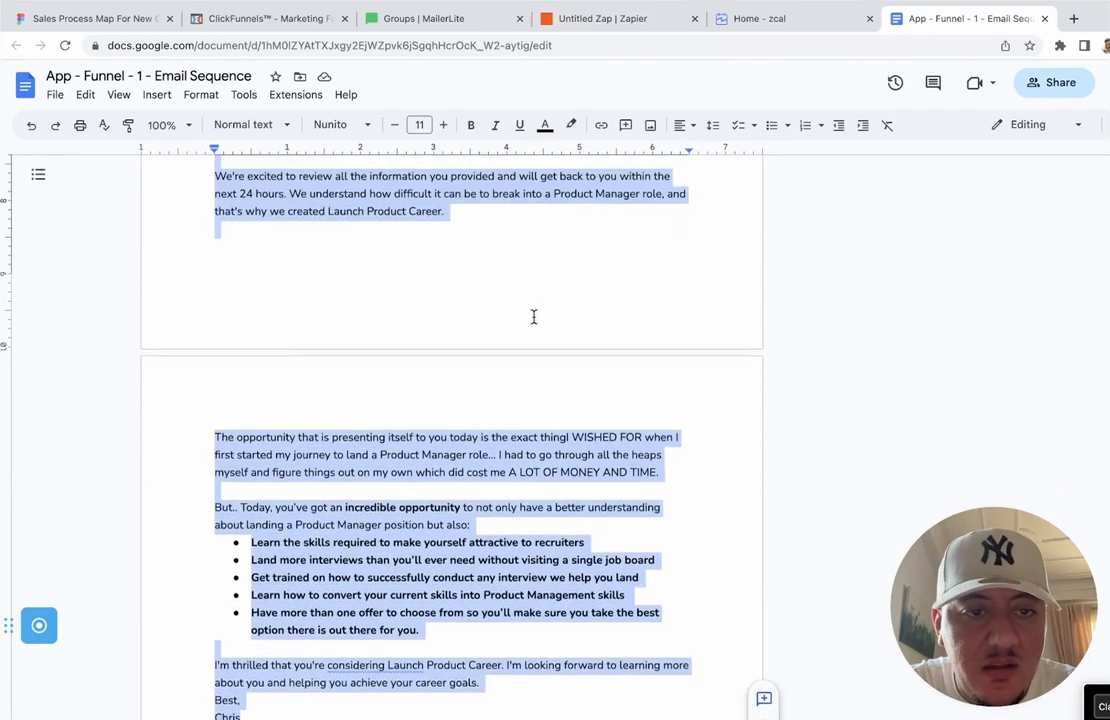
left_click(533, 317)
scroll(401, 310, "up", 1)
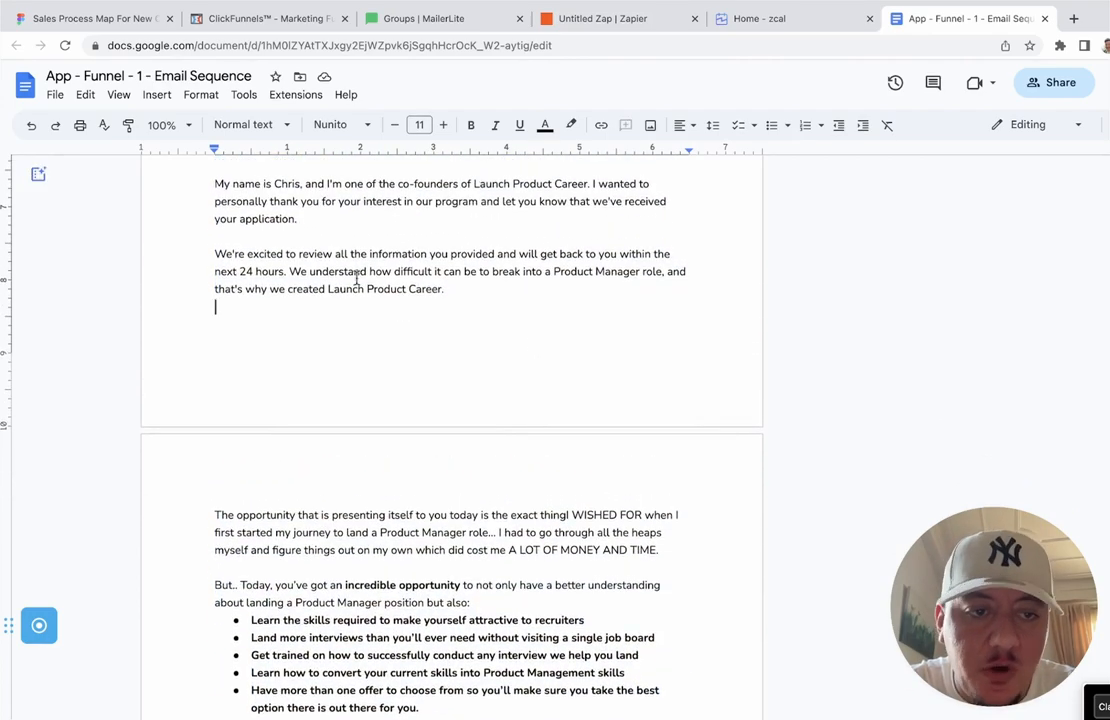
scroll(365, 280, "down", 5)
scroll(369, 278, "down", 5)
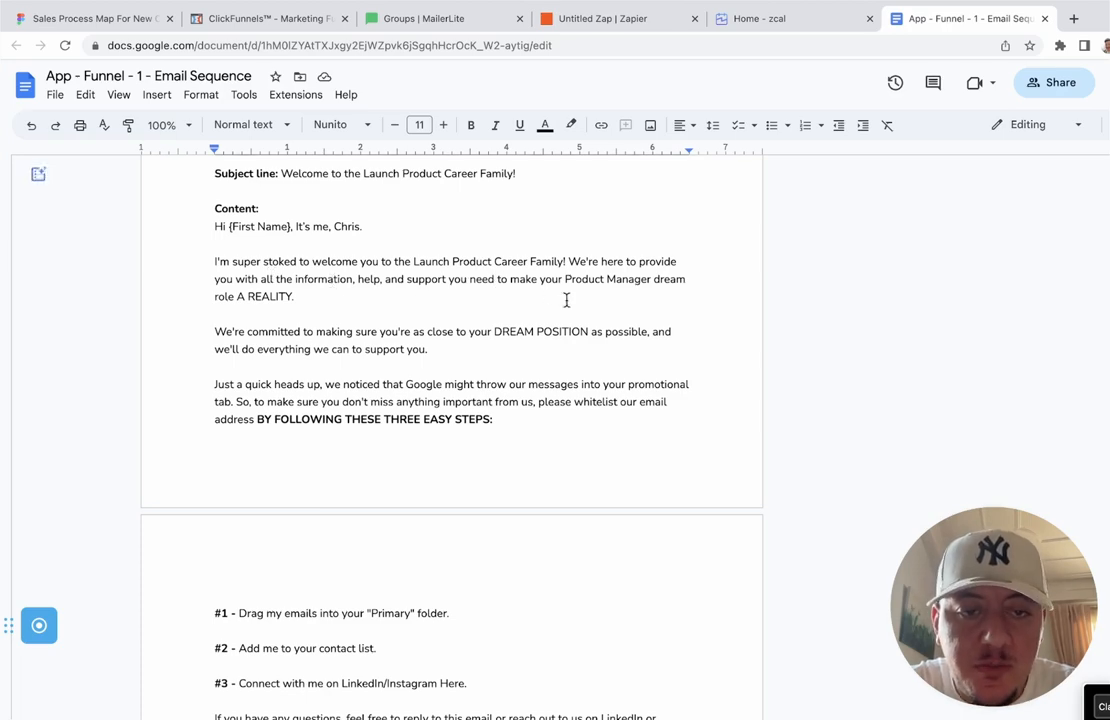
scroll(569, 303, "down", 3)
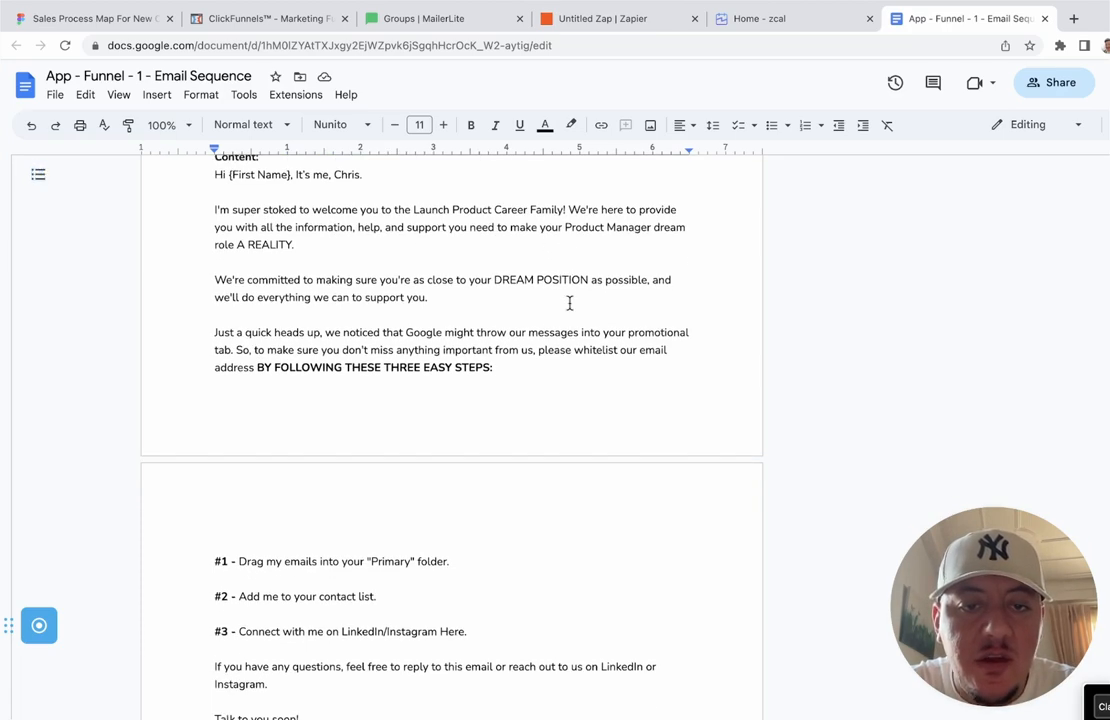
scroll(569, 303, "down", 1)
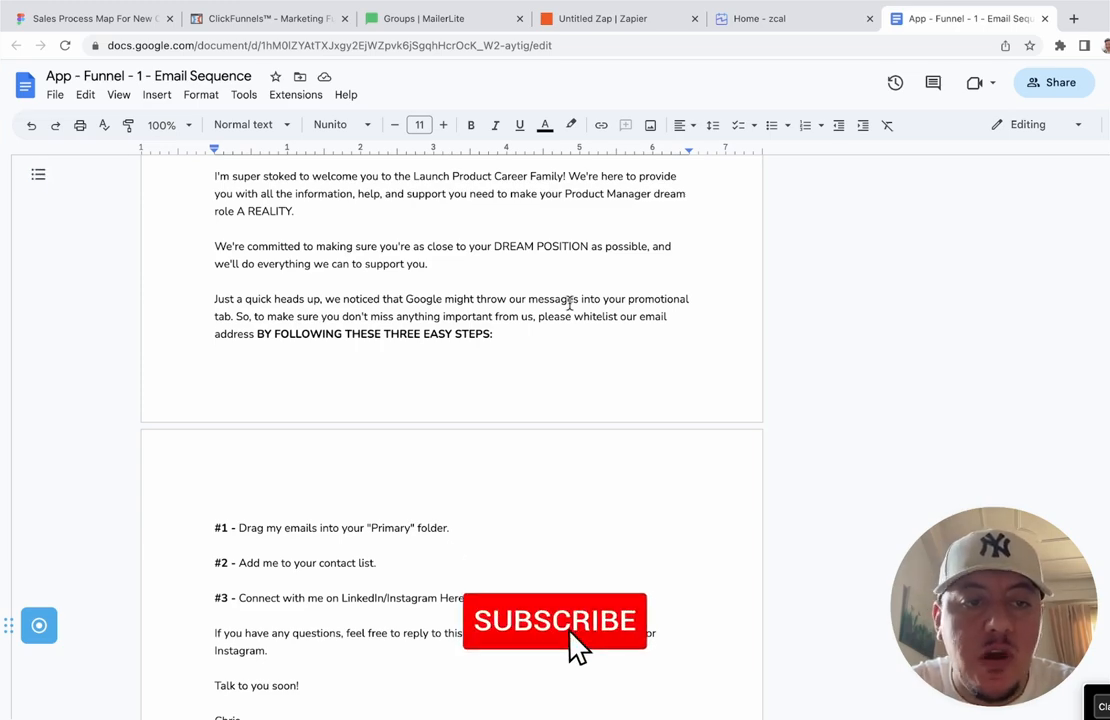
scroll(569, 303, "down", 5)
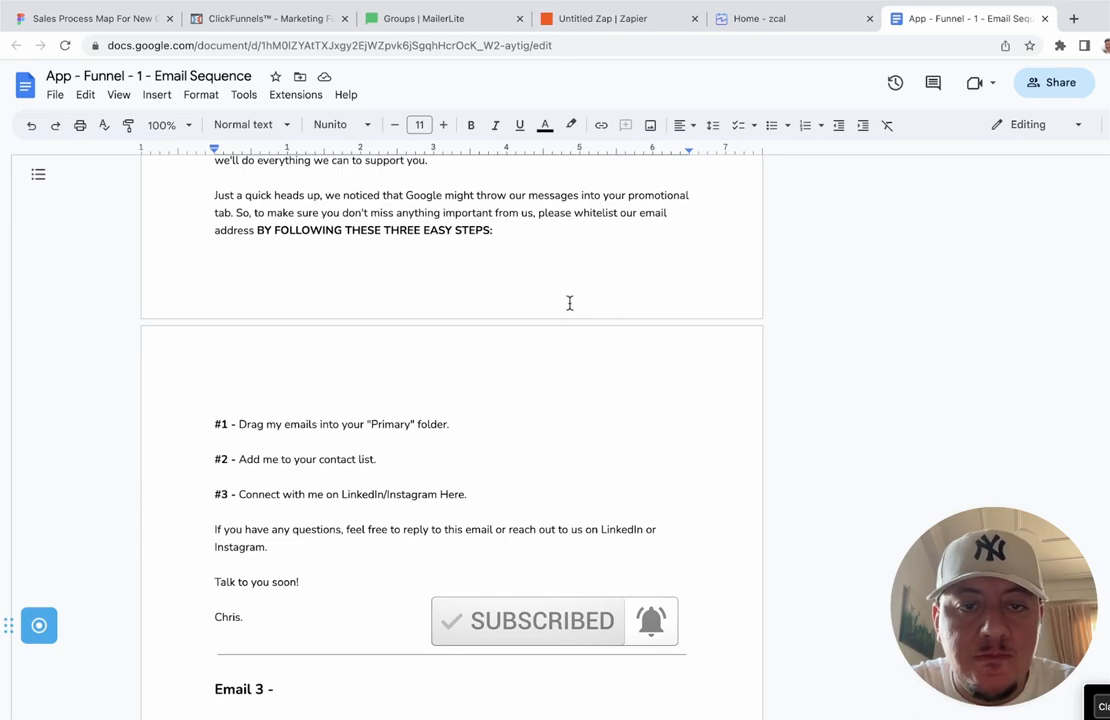
scroll(569, 303, "up", 5)
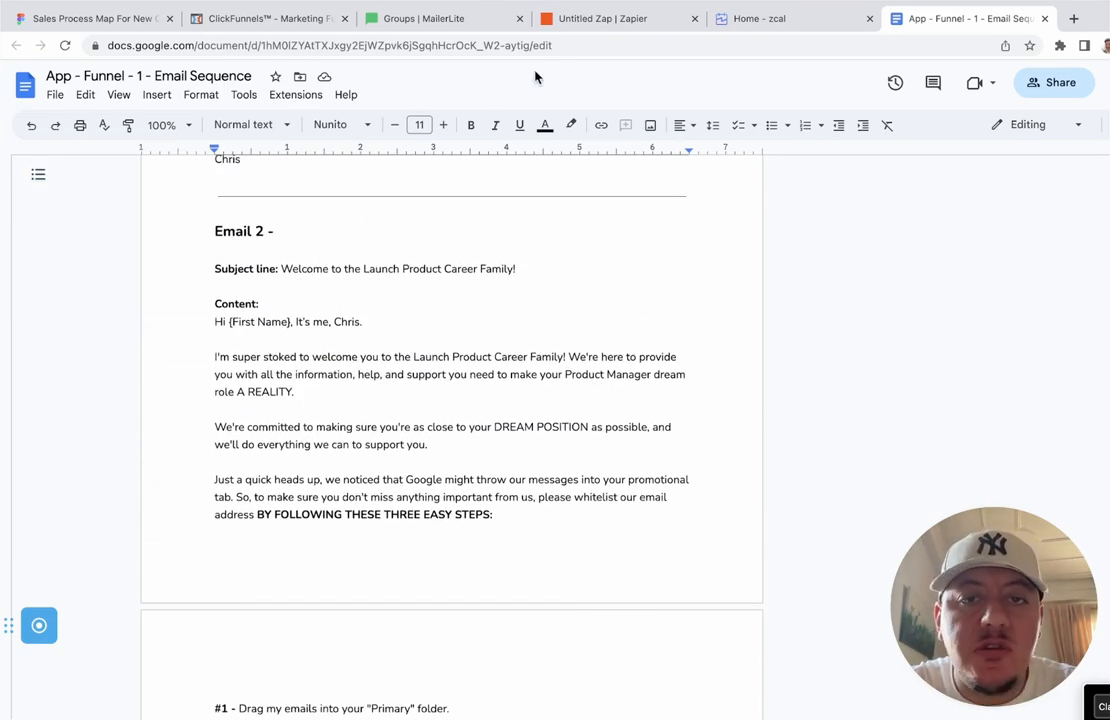
Step: Insert a Delay by Zapier step after the Gmail email using the Delay For event
left_click(605, 22)
scroll(498, 334, "down", 3)
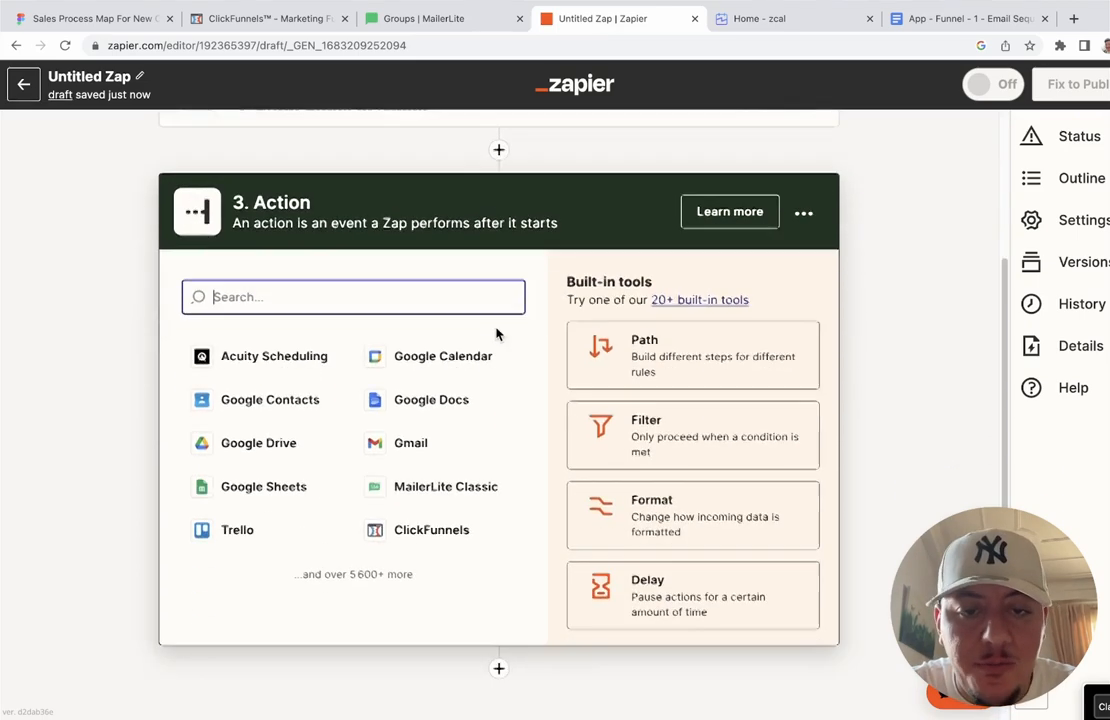
scroll(565, 315, "up", 1)
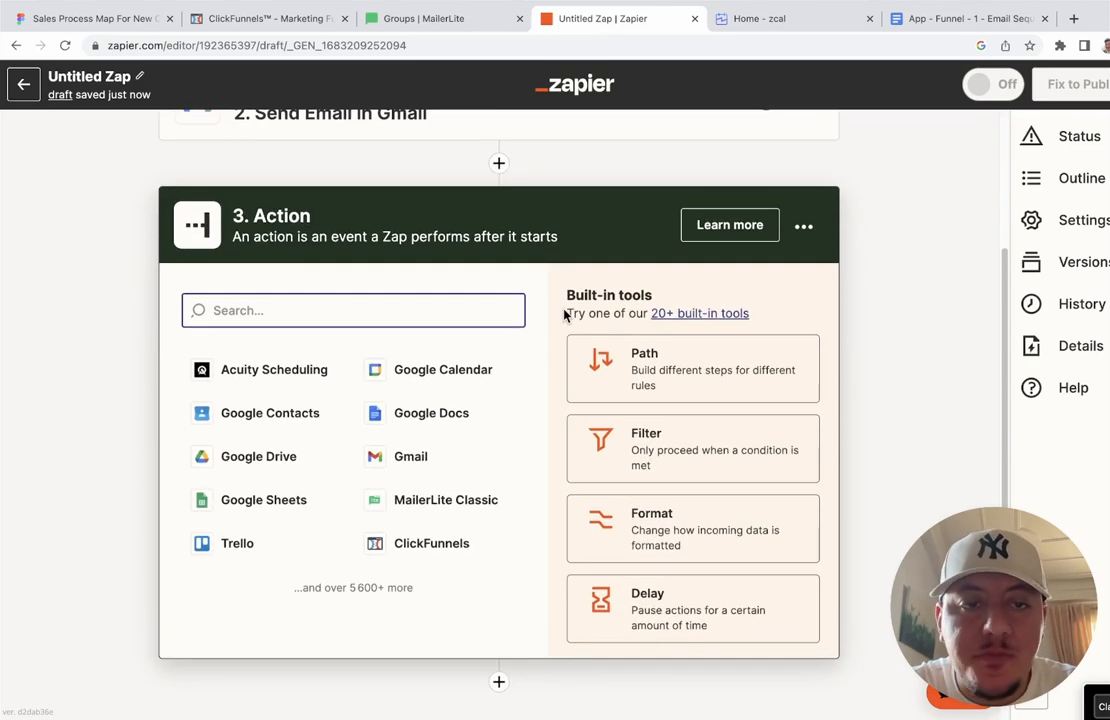
left_click(499, 165)
scroll(523, 396, "down", 5)
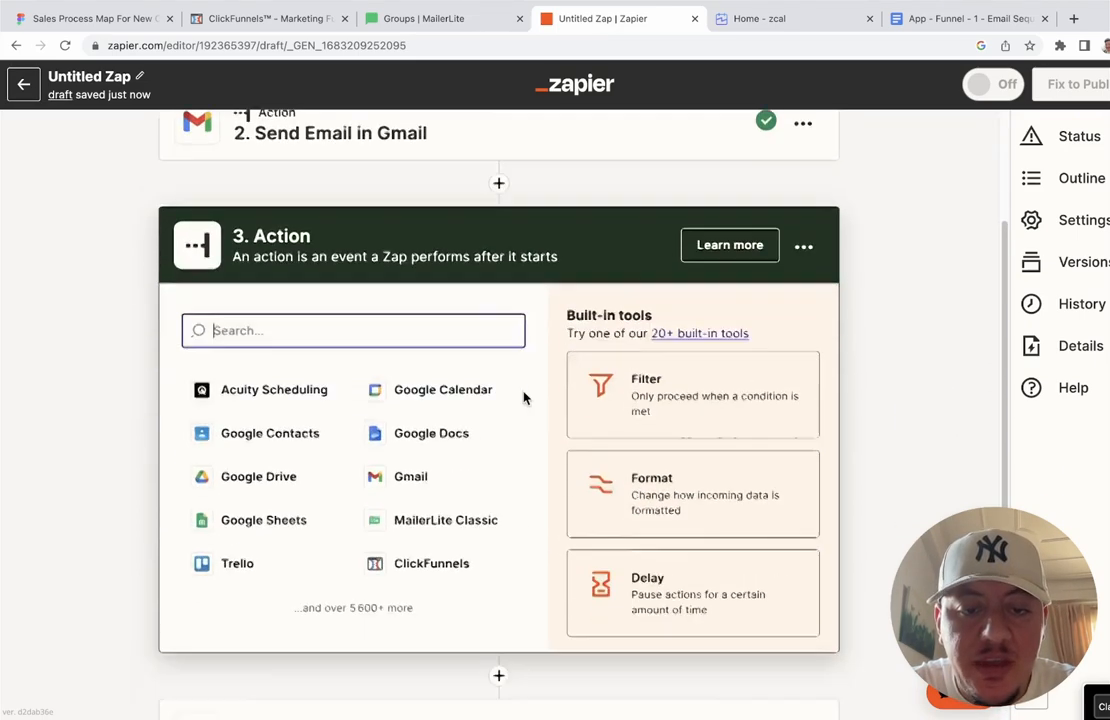
left_click(693, 436)
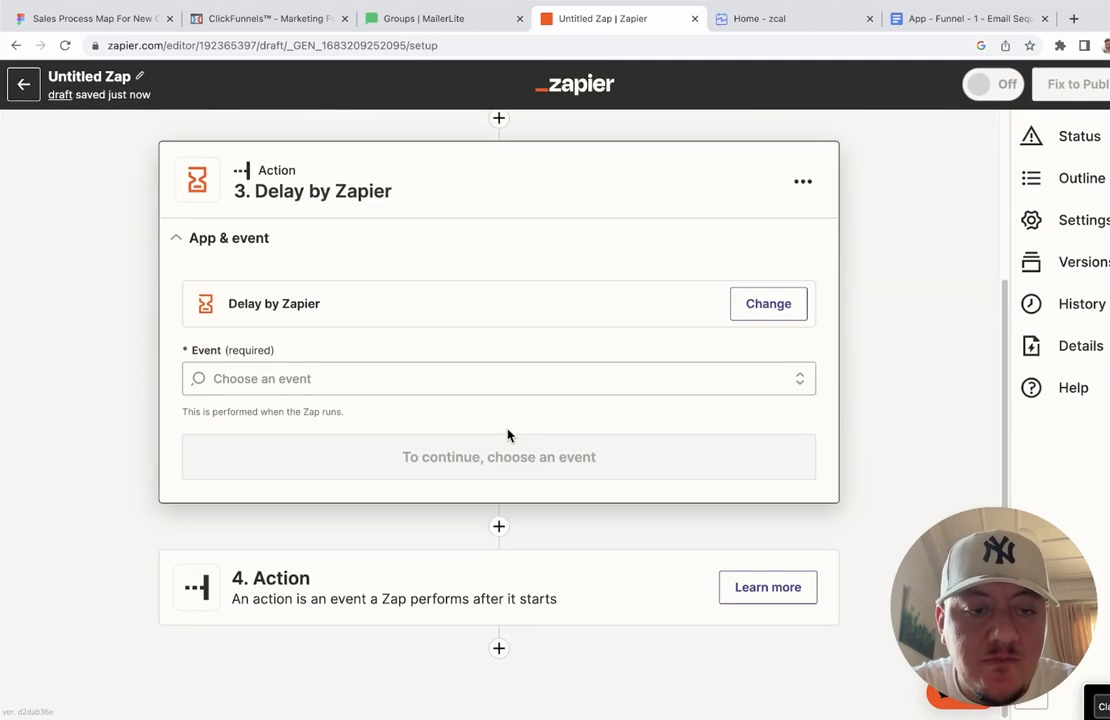
left_click(418, 386)
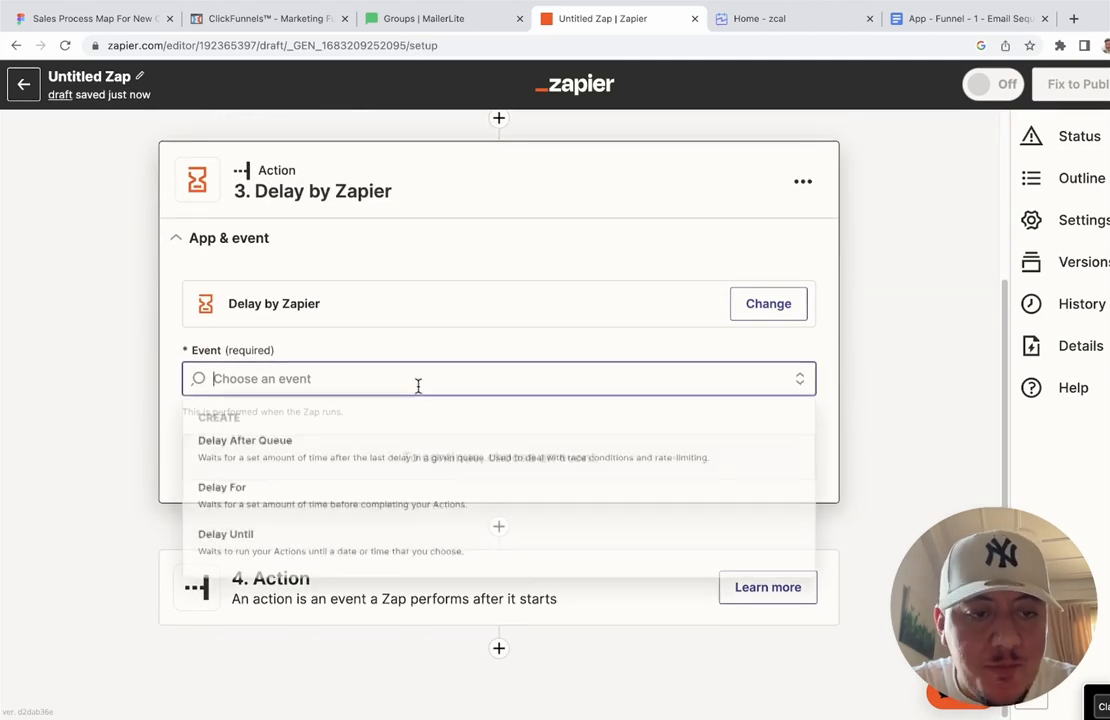
left_click(318, 492)
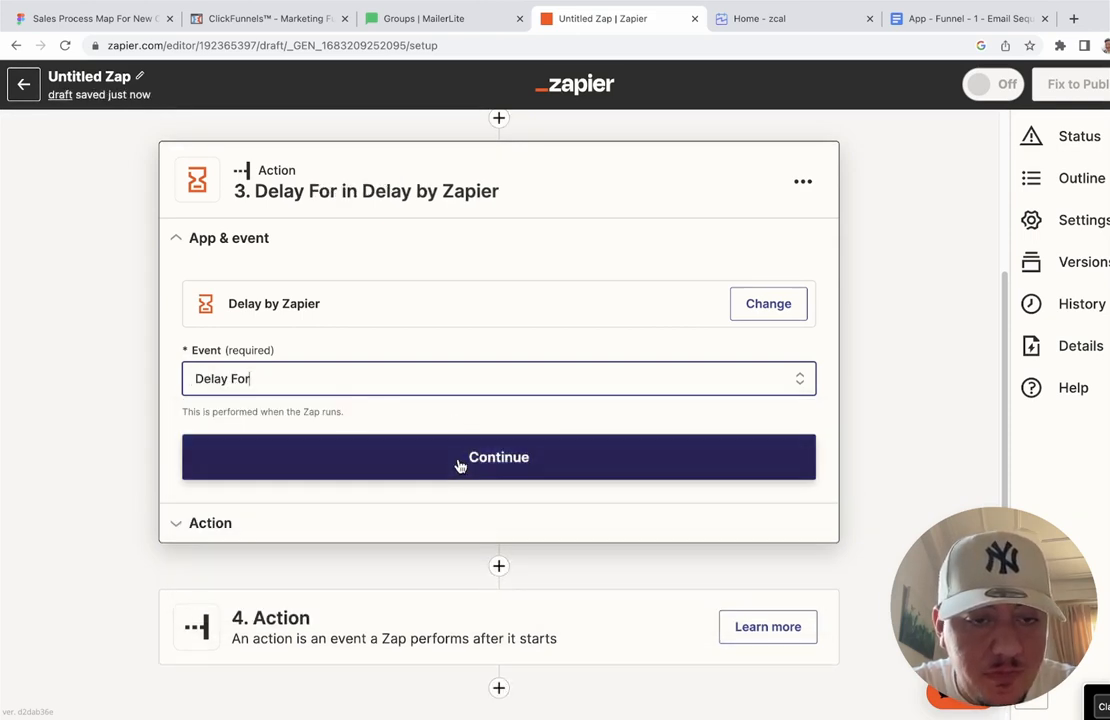
left_click(439, 460)
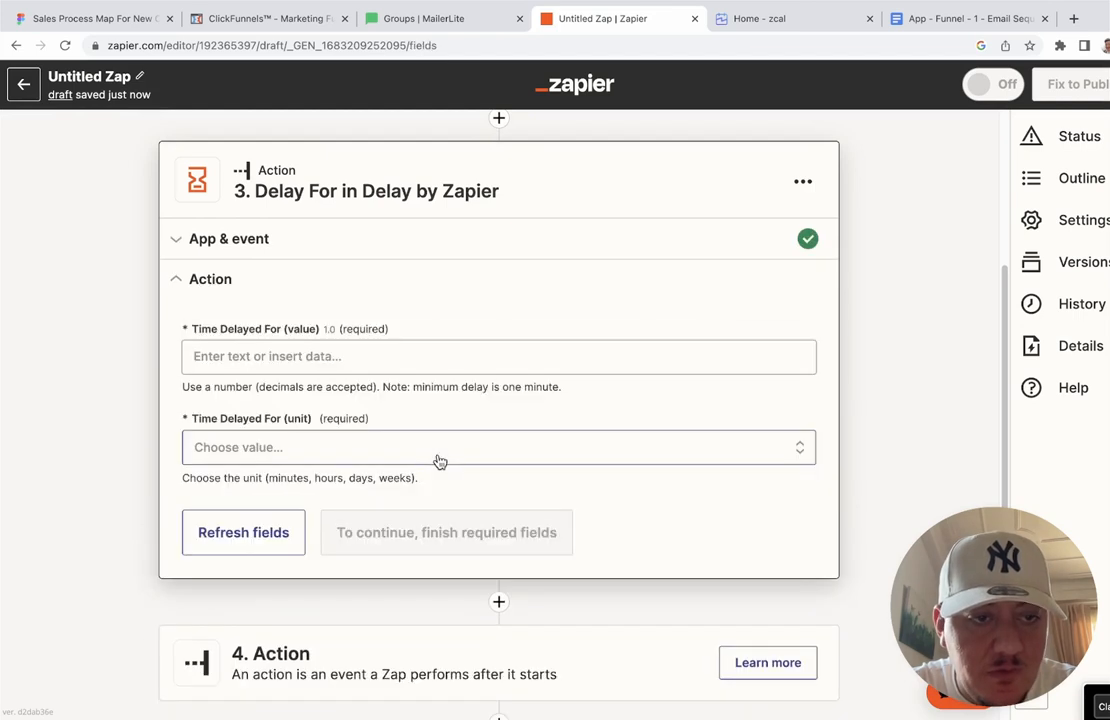
Step: Set Time Delayed For to value 1 with unit hours
left_click(402, 354)
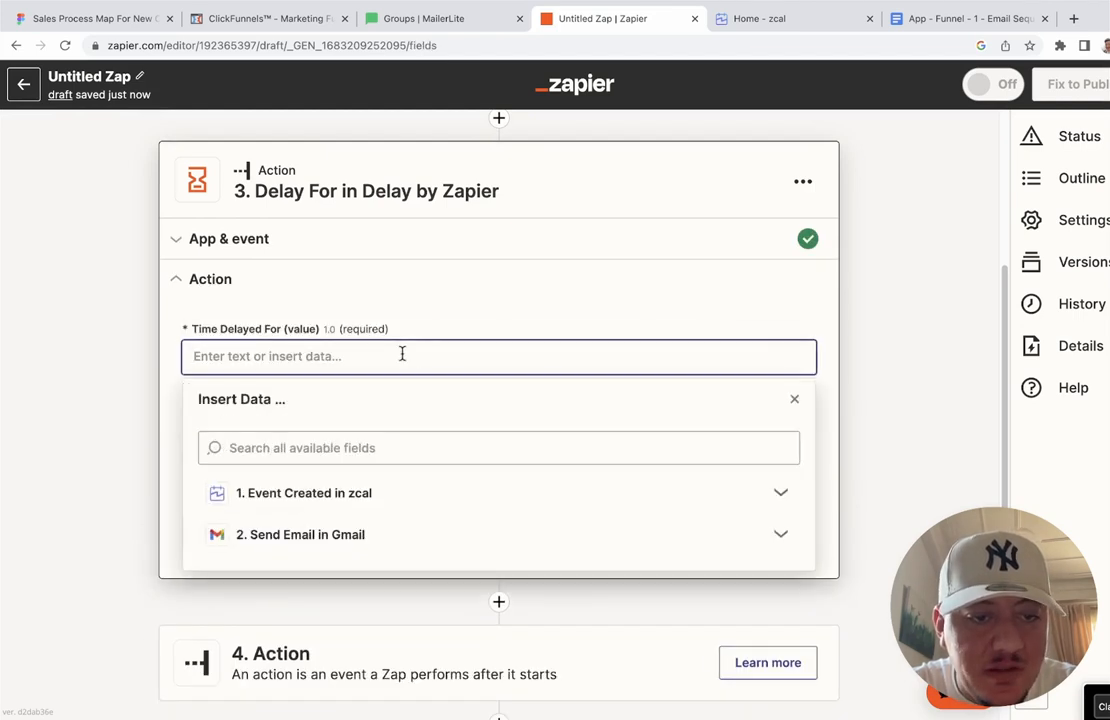
left_click(363, 498)
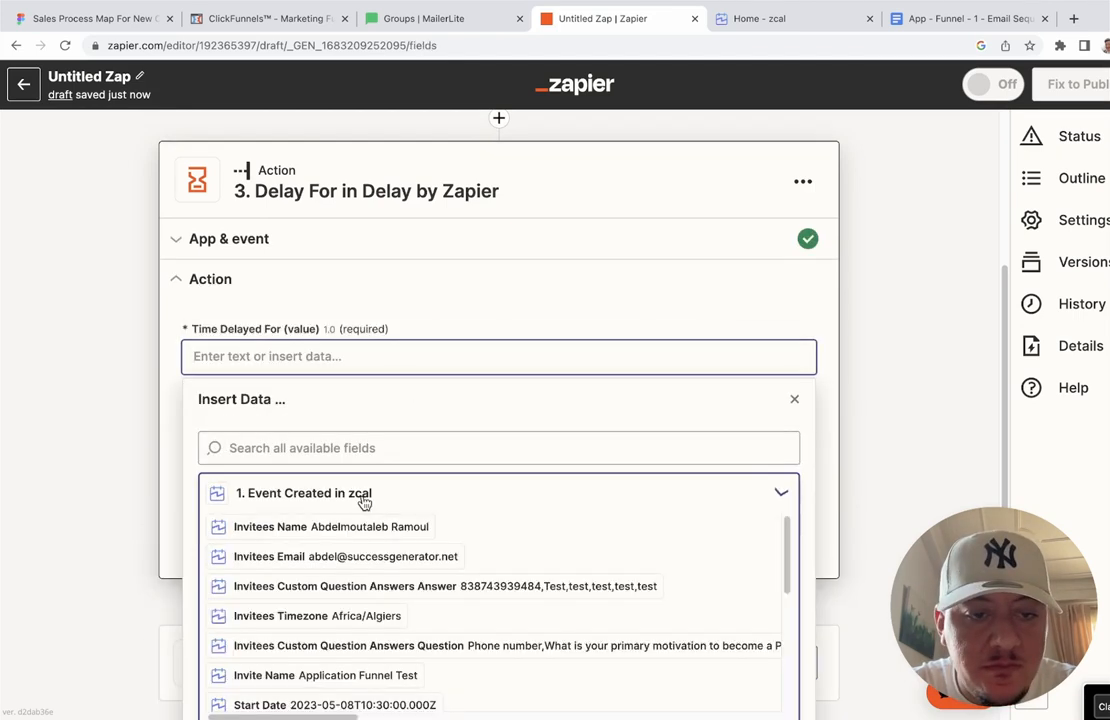
scroll(364, 502, "down", 1)
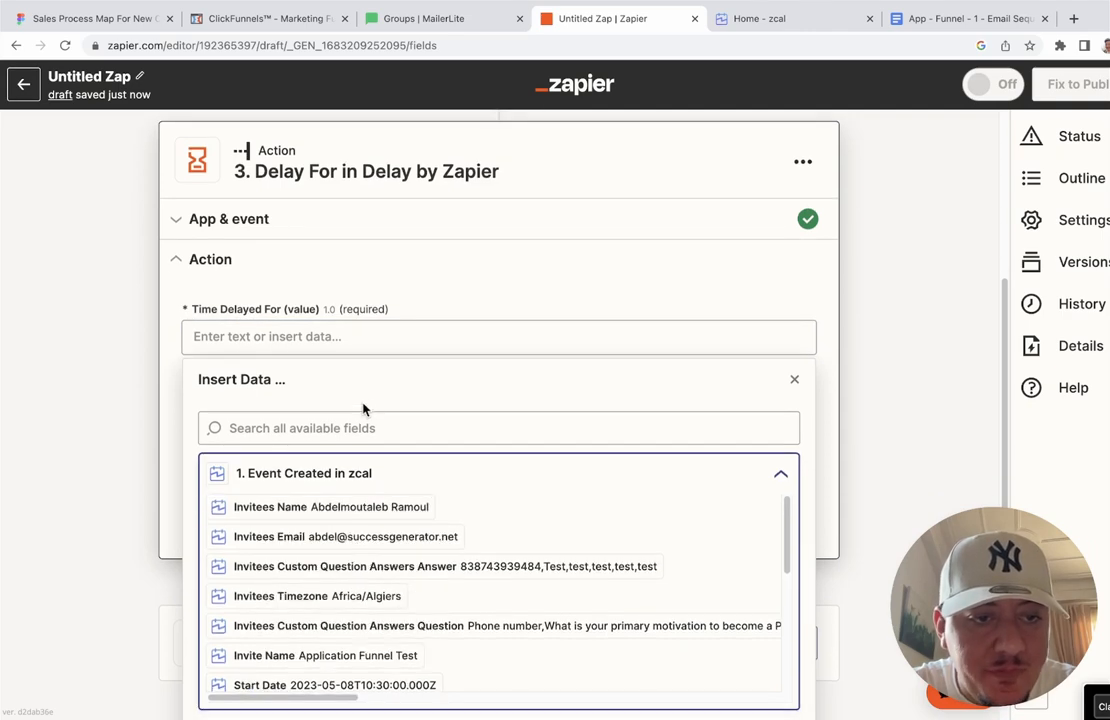
scroll(362, 398, "down", 1)
scroll(377, 307, "down", 2)
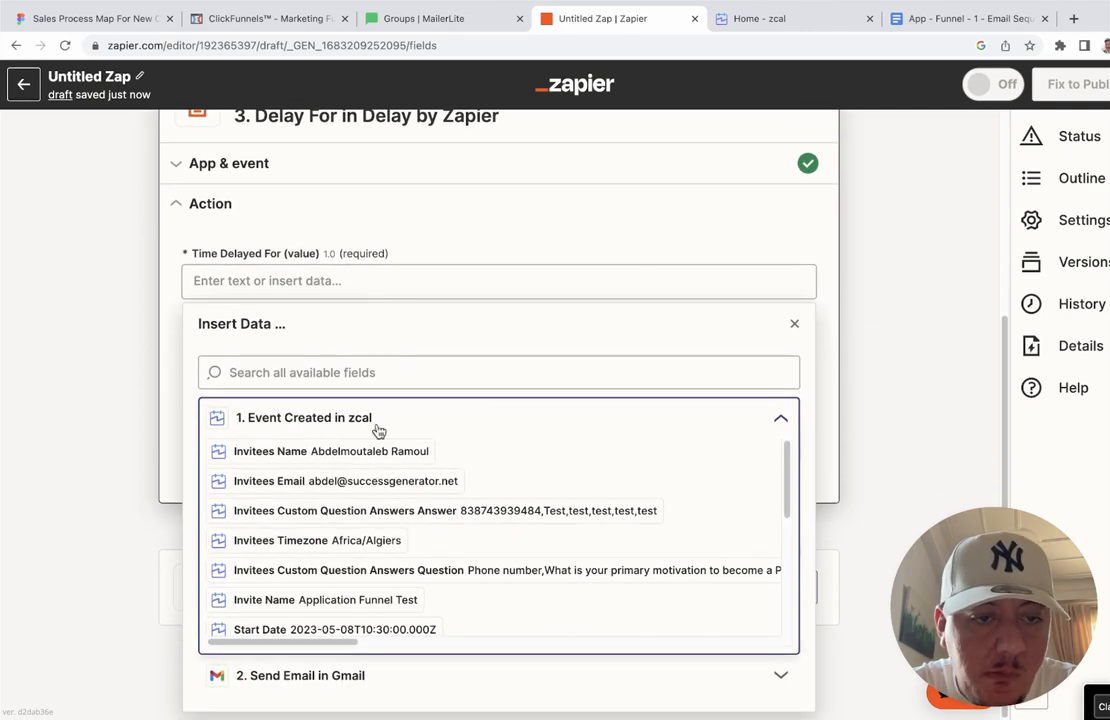
left_click(392, 282)
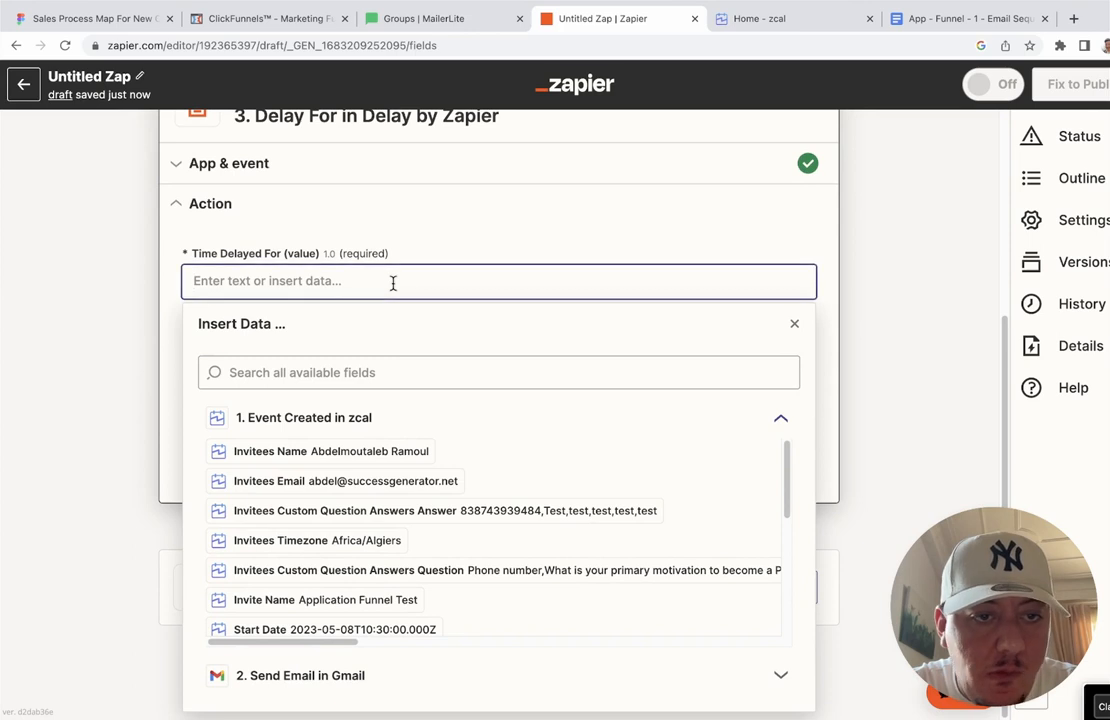
type("1")
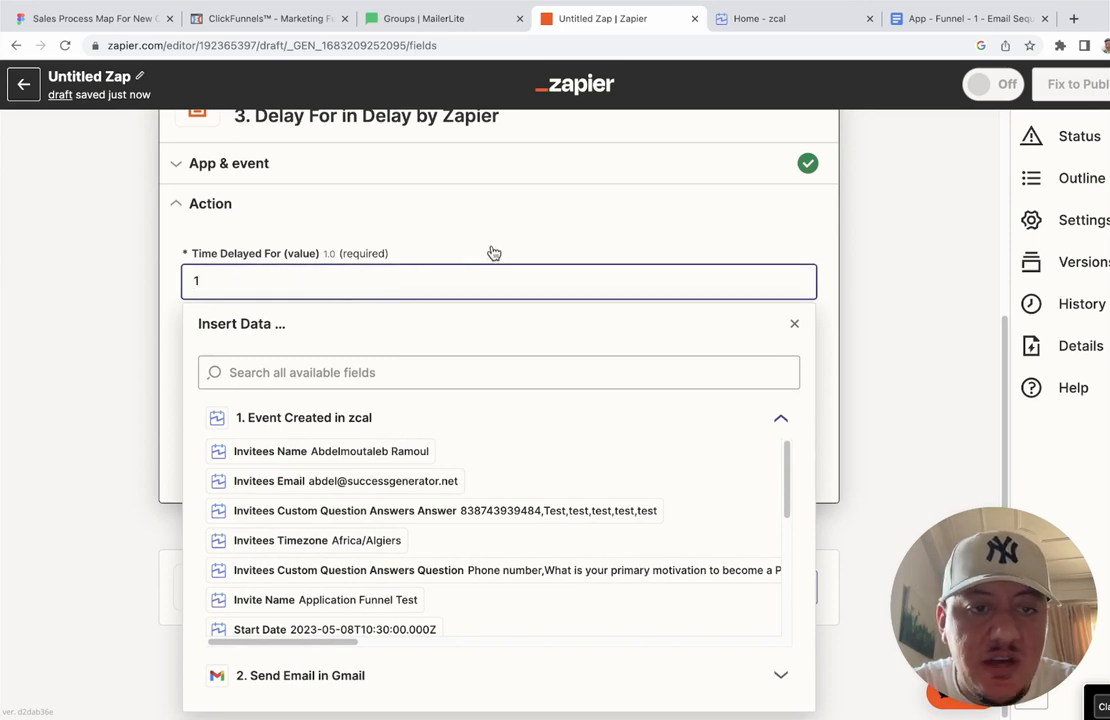
left_click(488, 252)
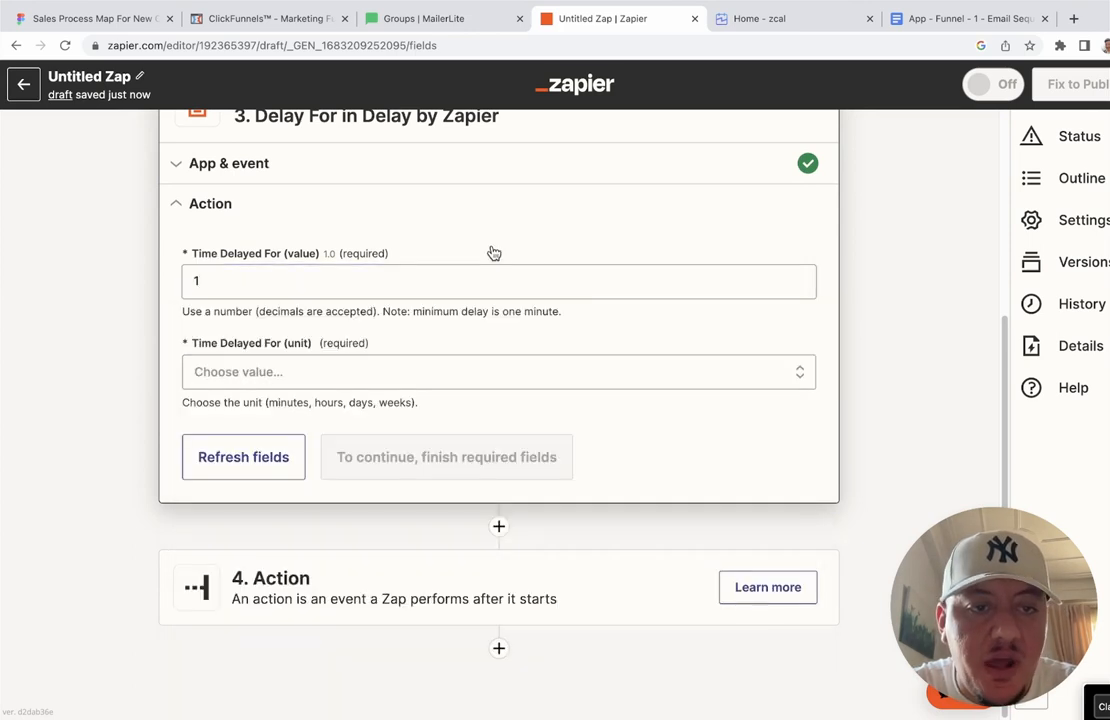
left_click(531, 373)
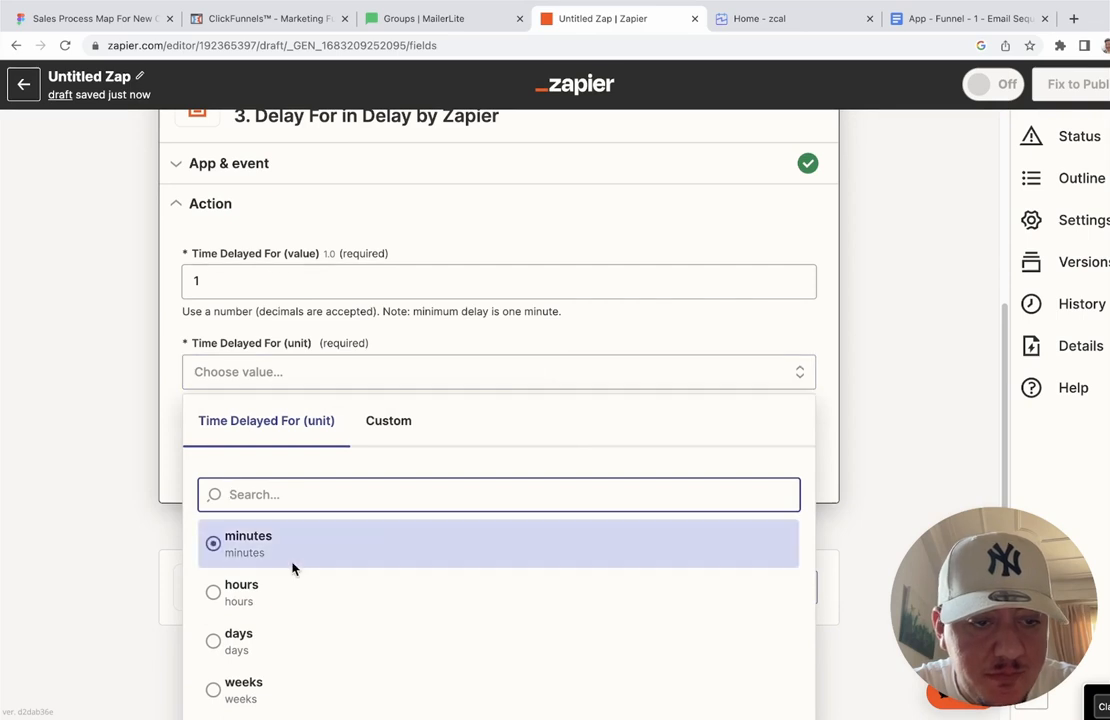
left_click(277, 598)
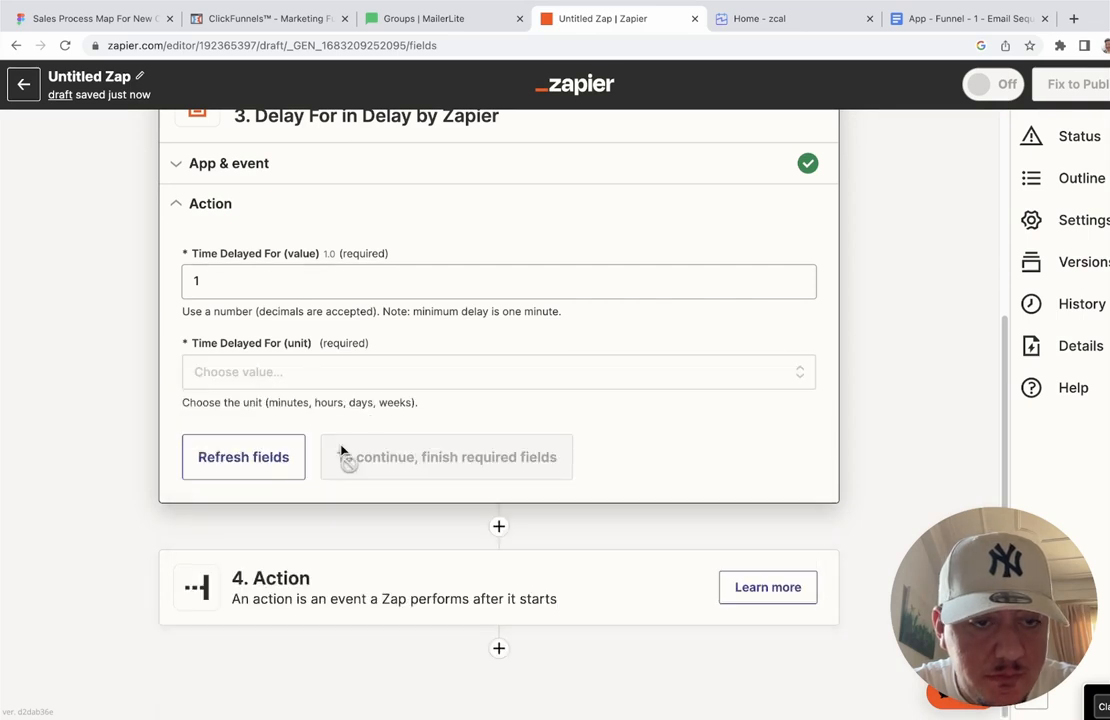
left_click(379, 372)
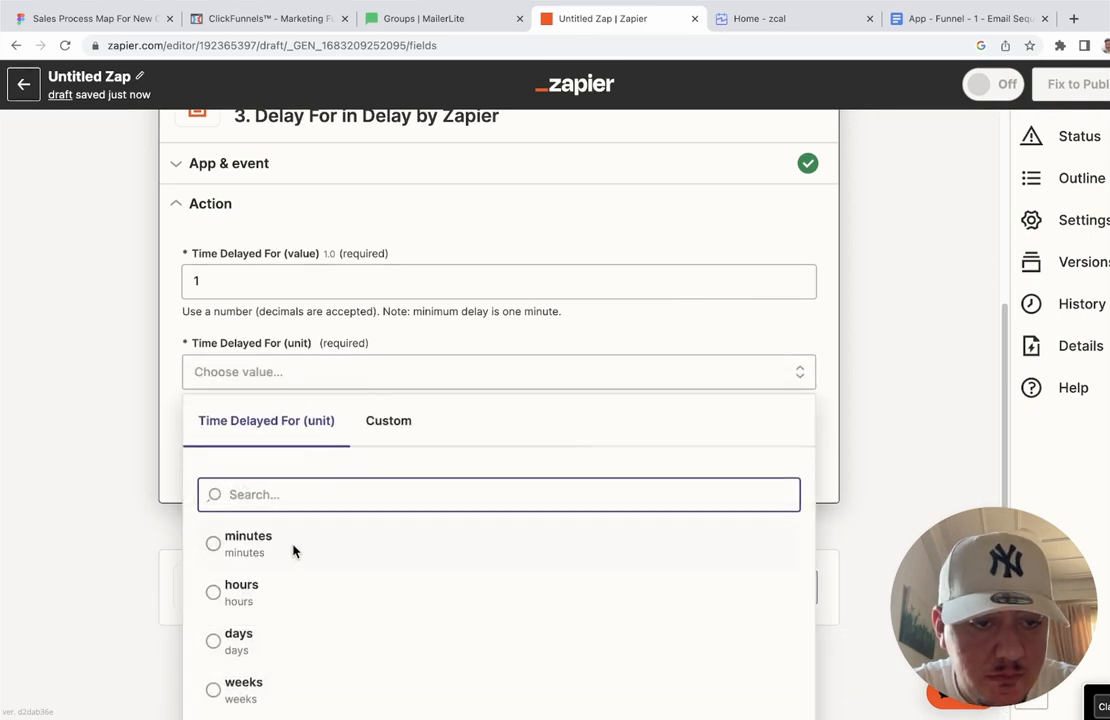
left_click(272, 597)
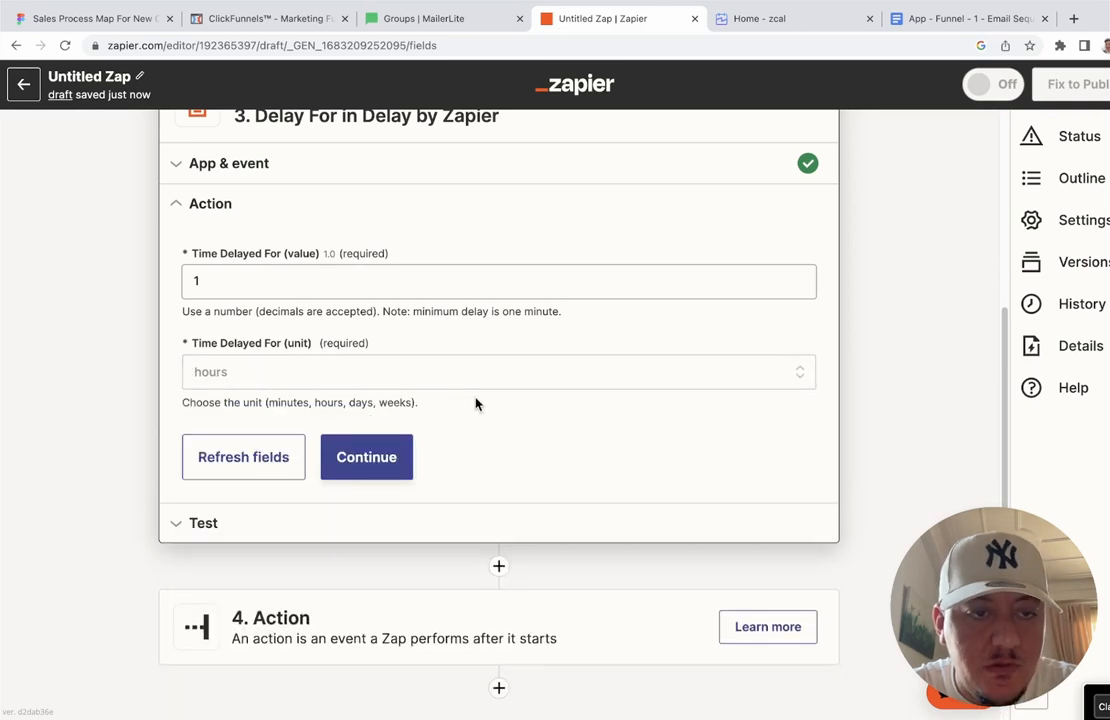
left_click(282, 386)
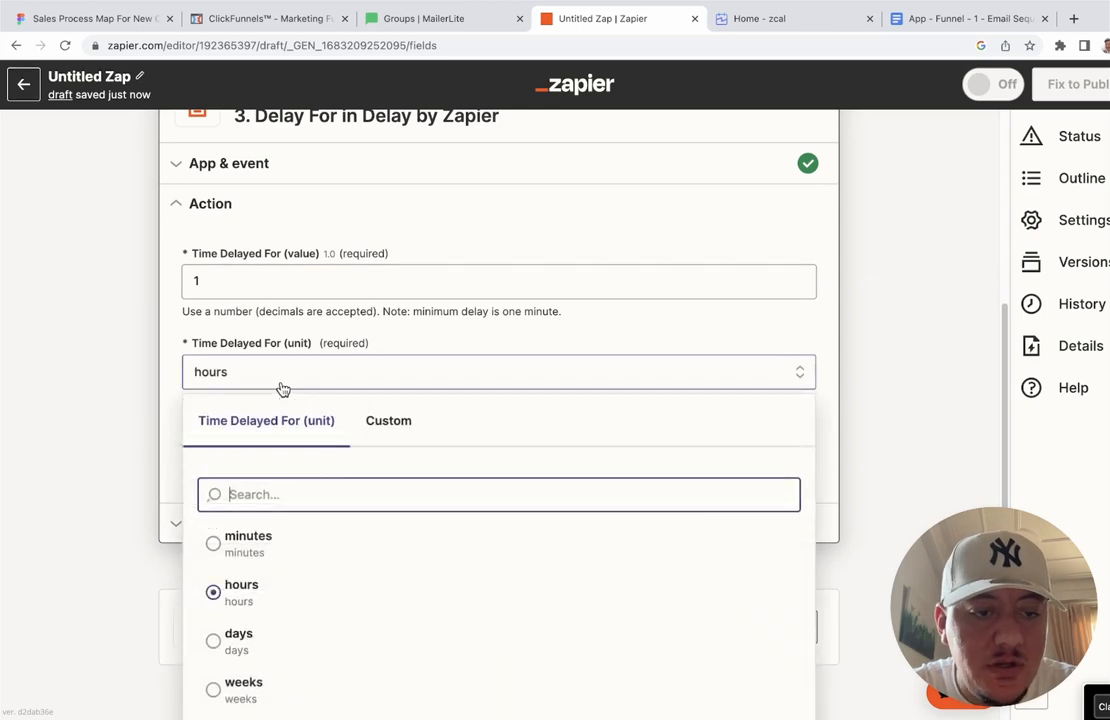
scroll(305, 520, "down", 1)
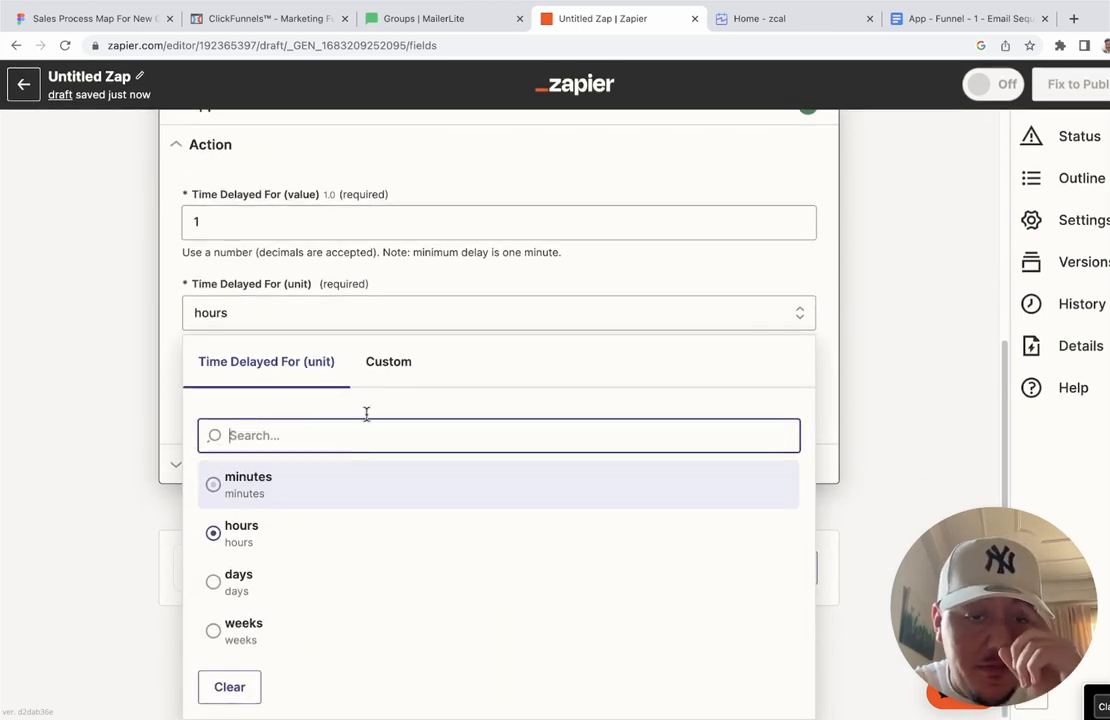
left_click(826, 211)
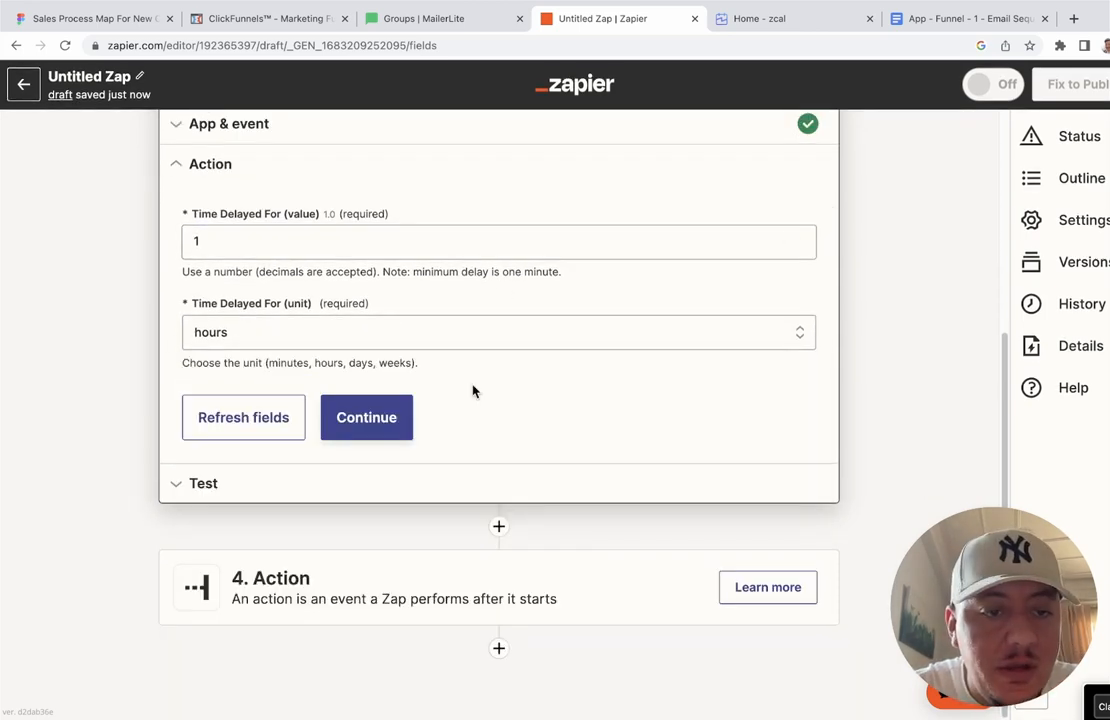
Step: Continue to testing and run Test action on the 1-hour Delay For step
left_click(367, 416)
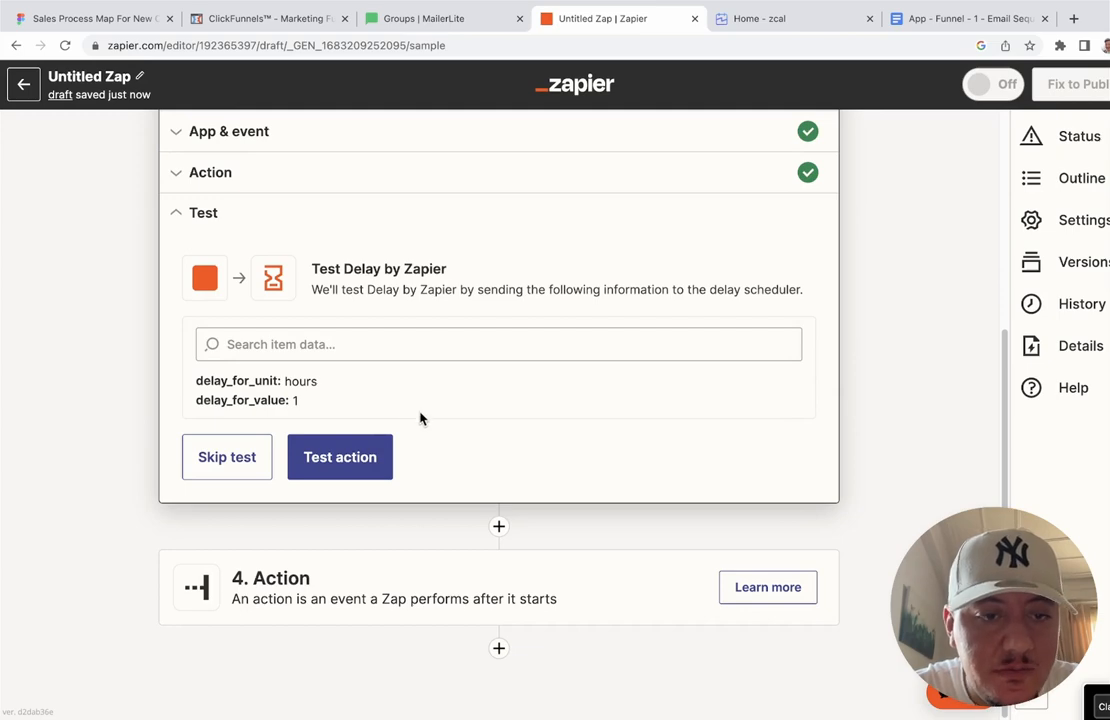
scroll(420, 418, "up", 5)
scroll(420, 418, "down", 5)
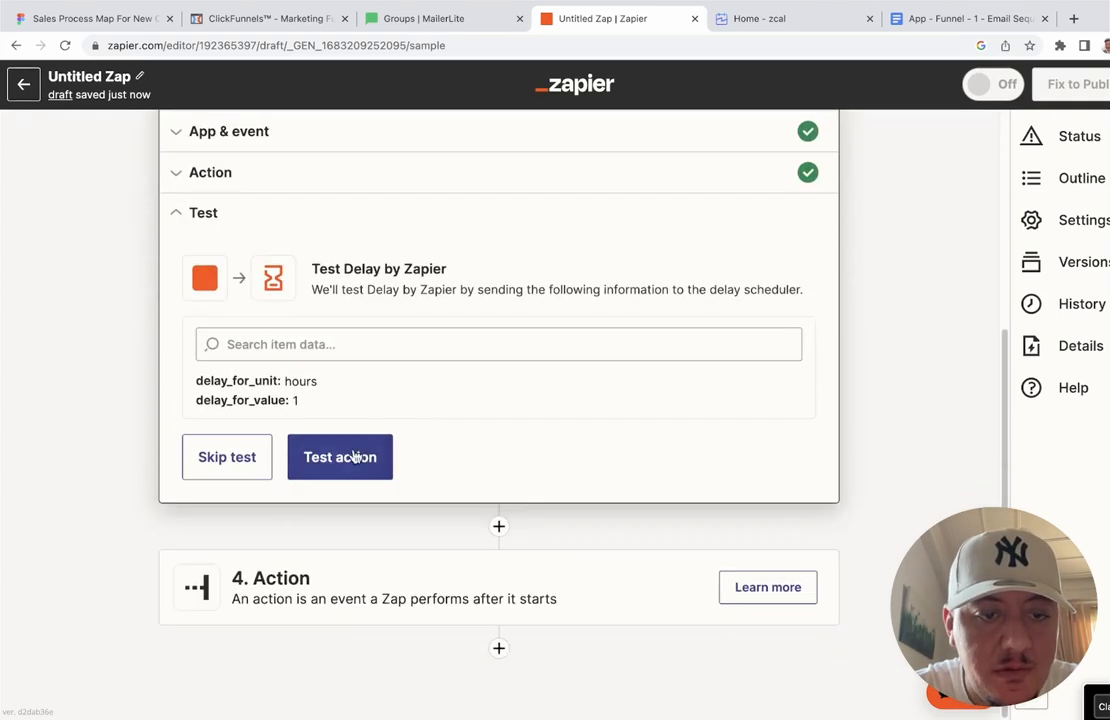
left_click(356, 457)
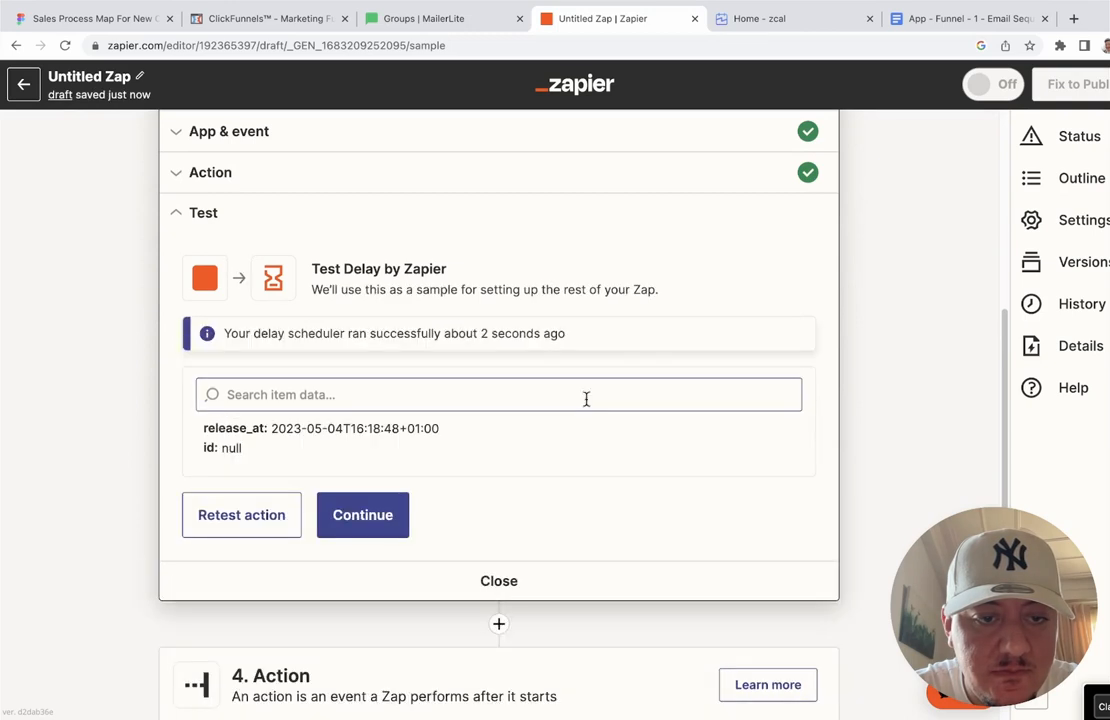
scroll(586, 399, "down", 2)
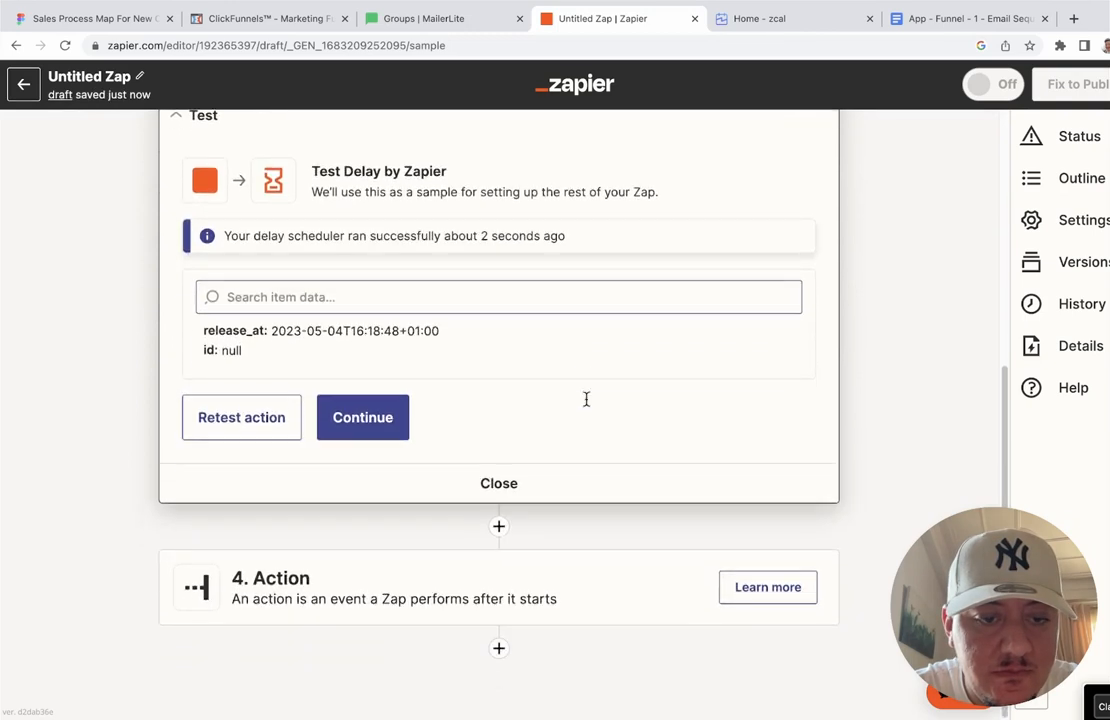
left_click(490, 578)
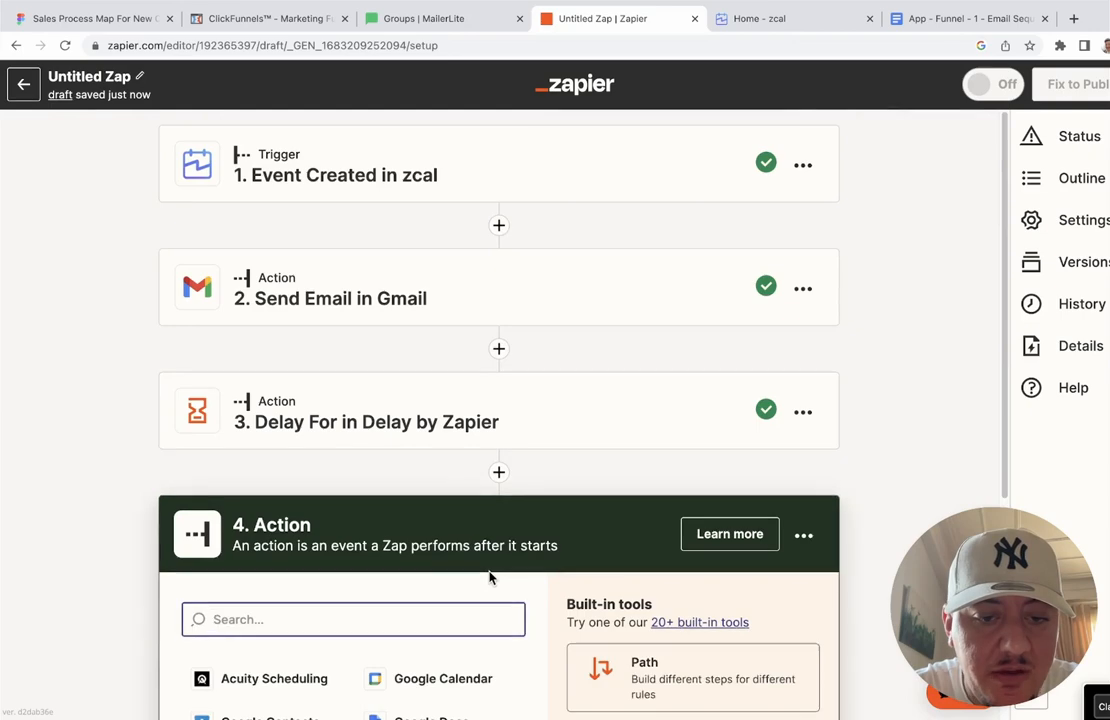
Step: Duplicate the Send Email in Gmail step and reorder the copy below the Delay step
scroll(508, 426, "up", 2)
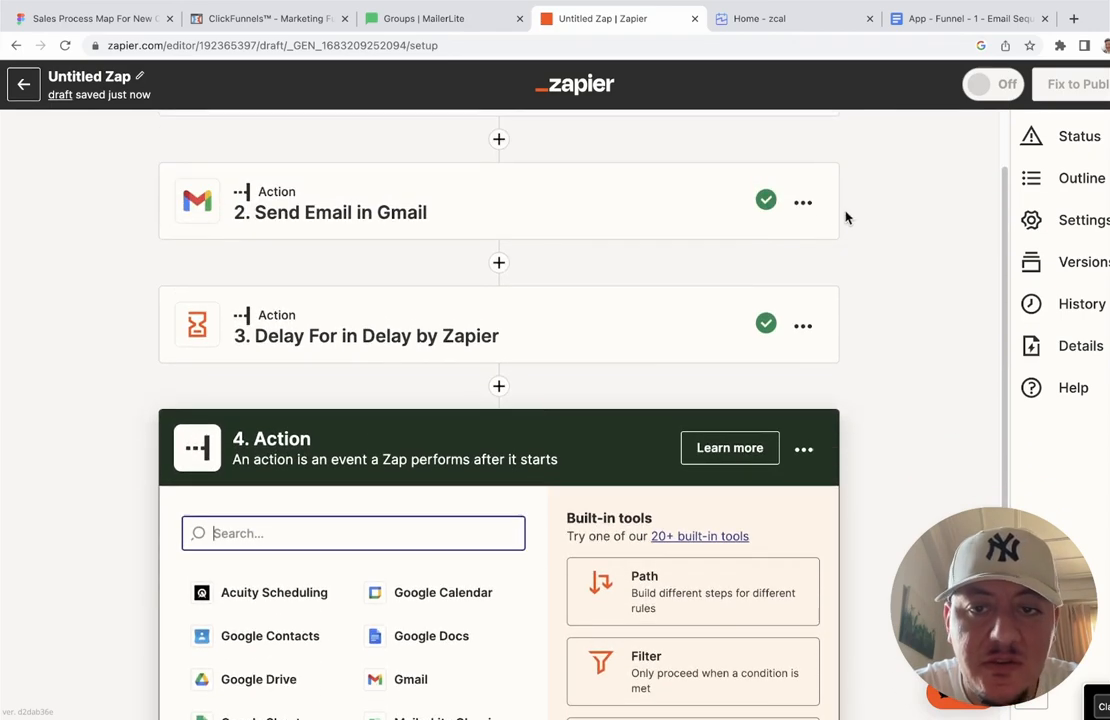
left_click(813, 206)
left_click(740, 276)
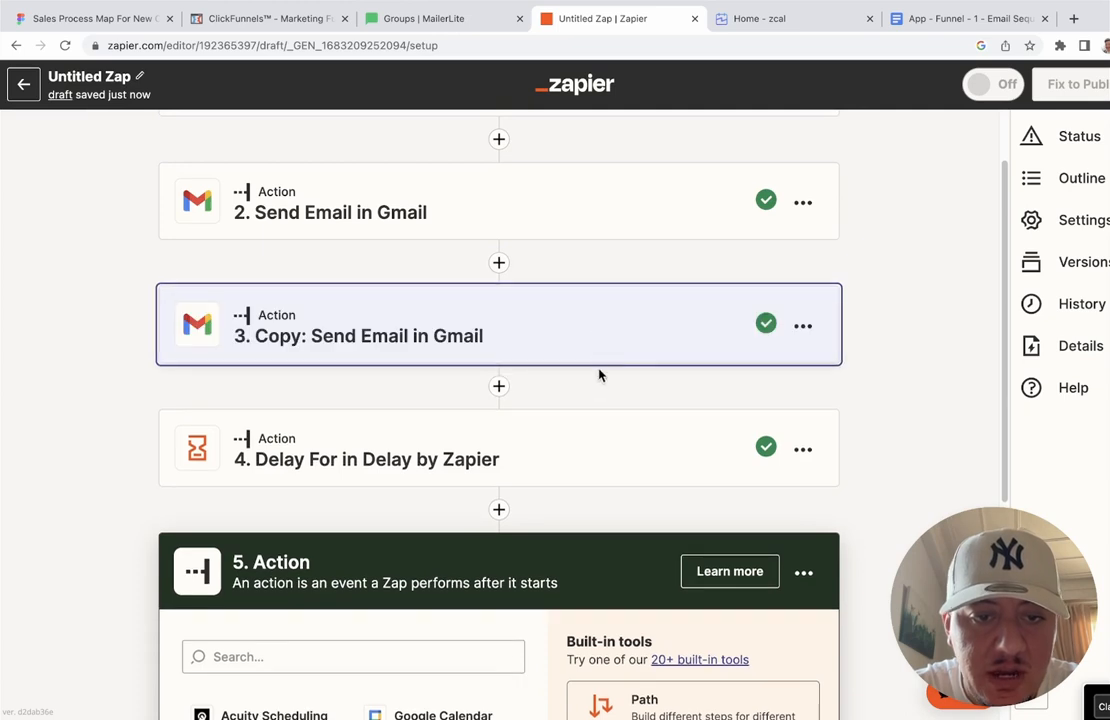
left_click_drag(599, 374, 832, 367)
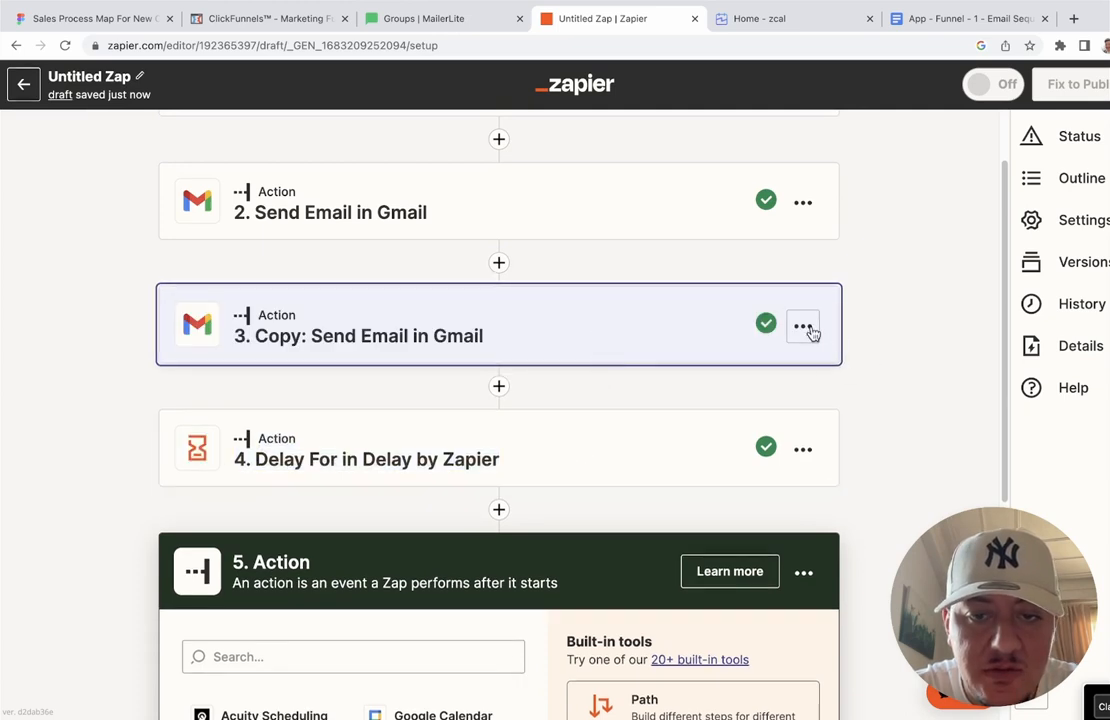
left_click(806, 327)
left_click(888, 341)
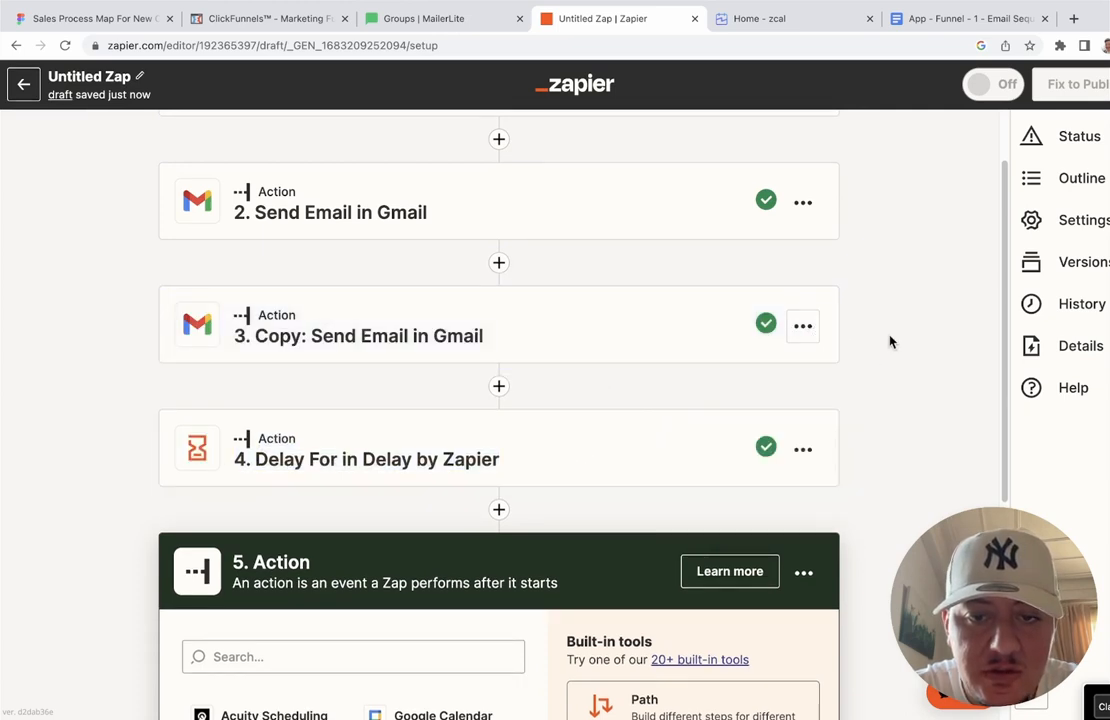
left_click(803, 326)
left_click(724, 434)
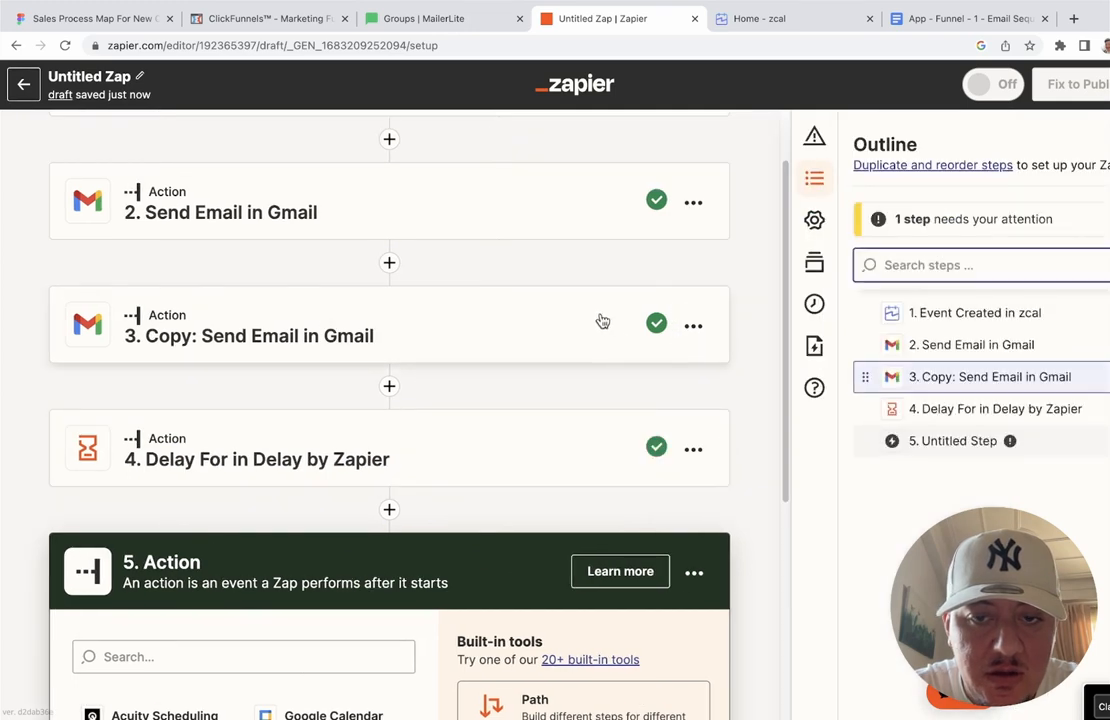
left_click_drag(944, 377, 956, 403)
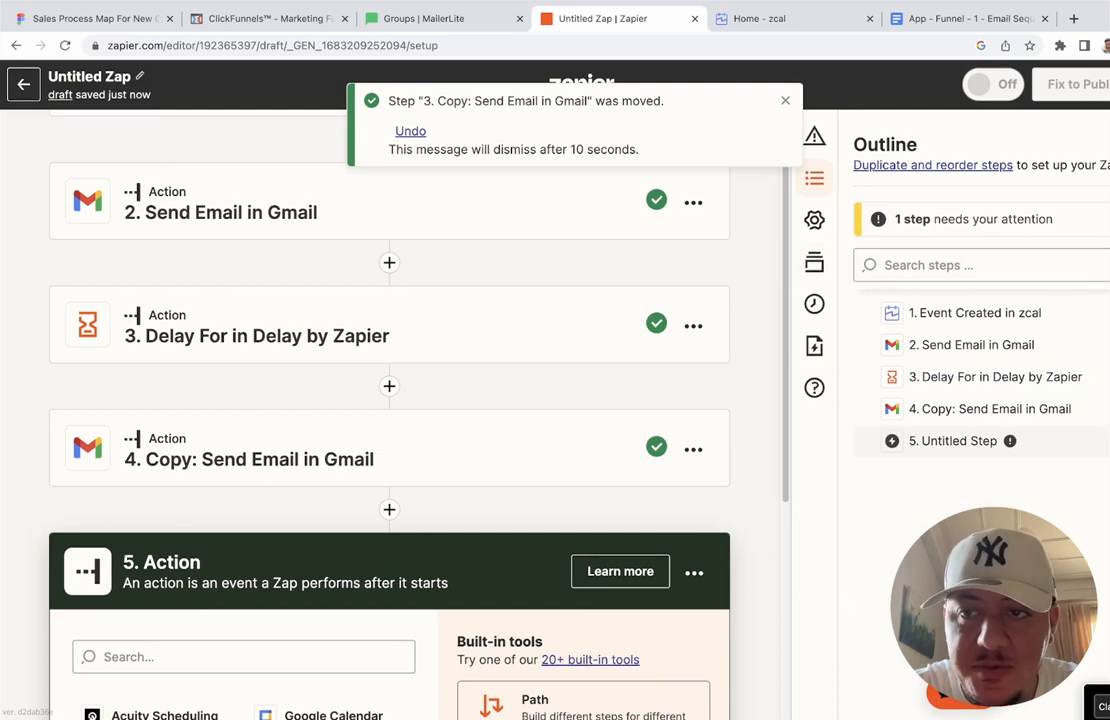
left_click(1108, 143)
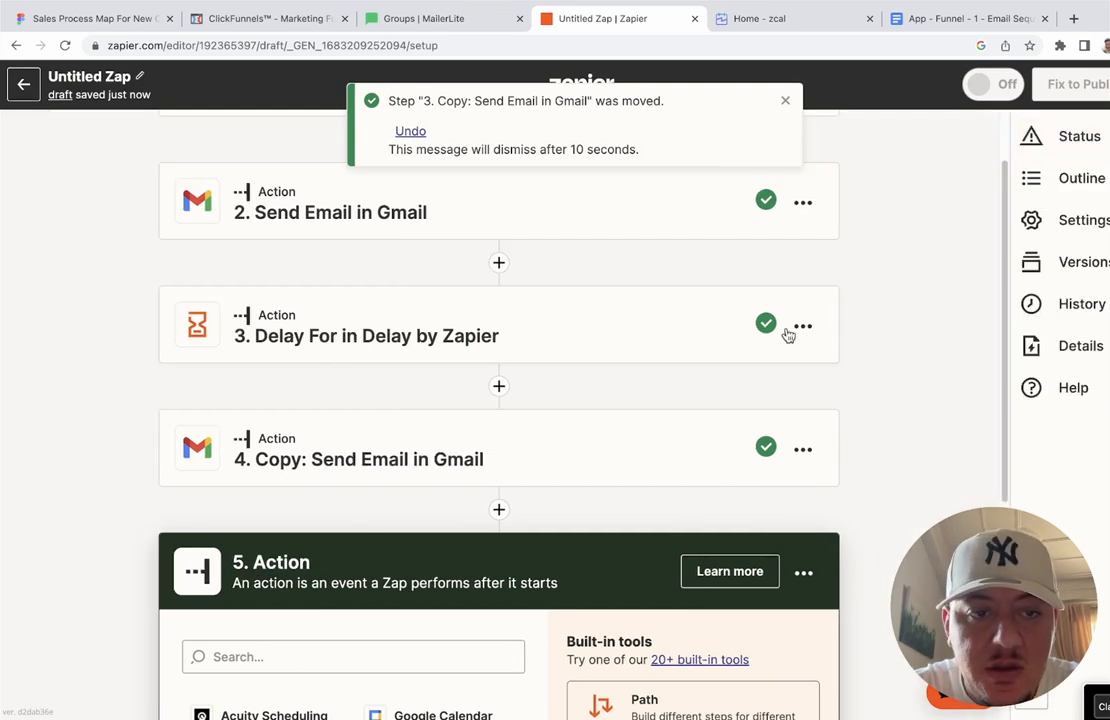
Step: Expand the copied email, now step 4, to show its settings
scroll(752, 328, "up", 1)
scroll(746, 325, "up", 1)
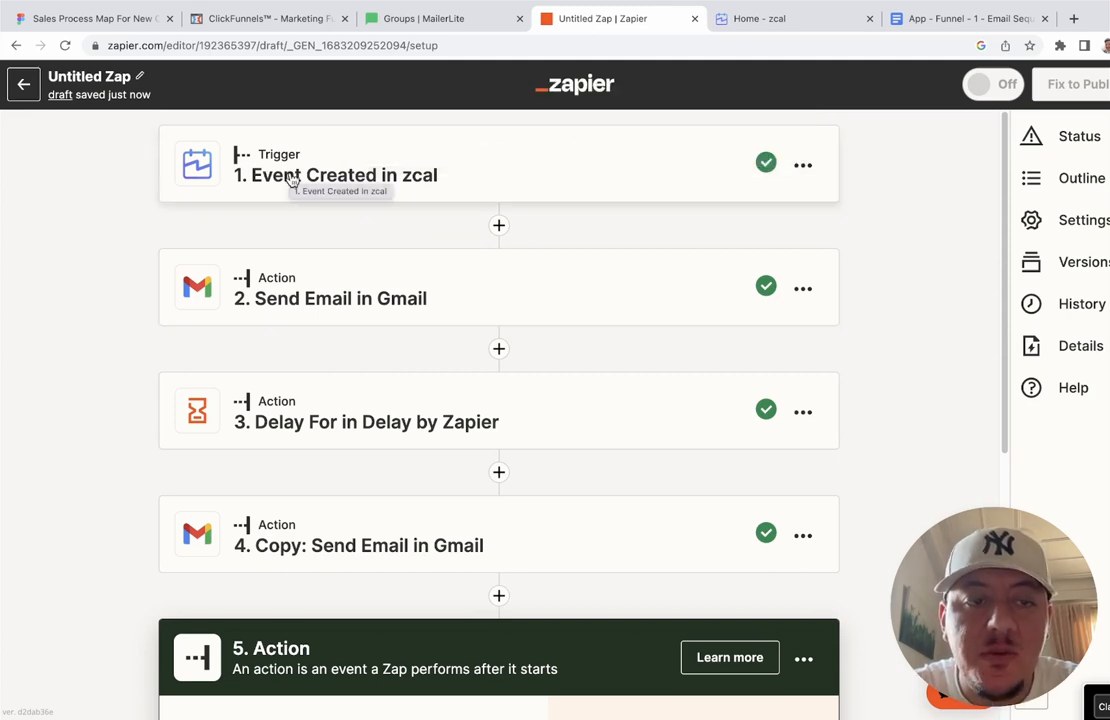
scroll(318, 300, "down", 2)
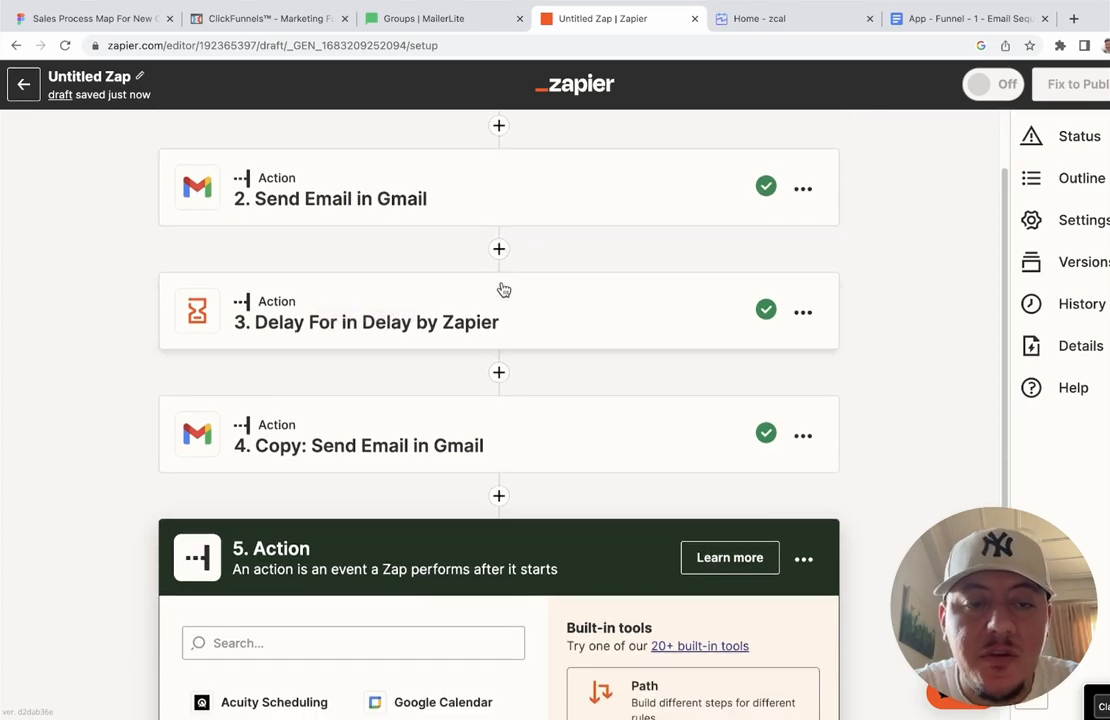
scroll(441, 306, "down", 4)
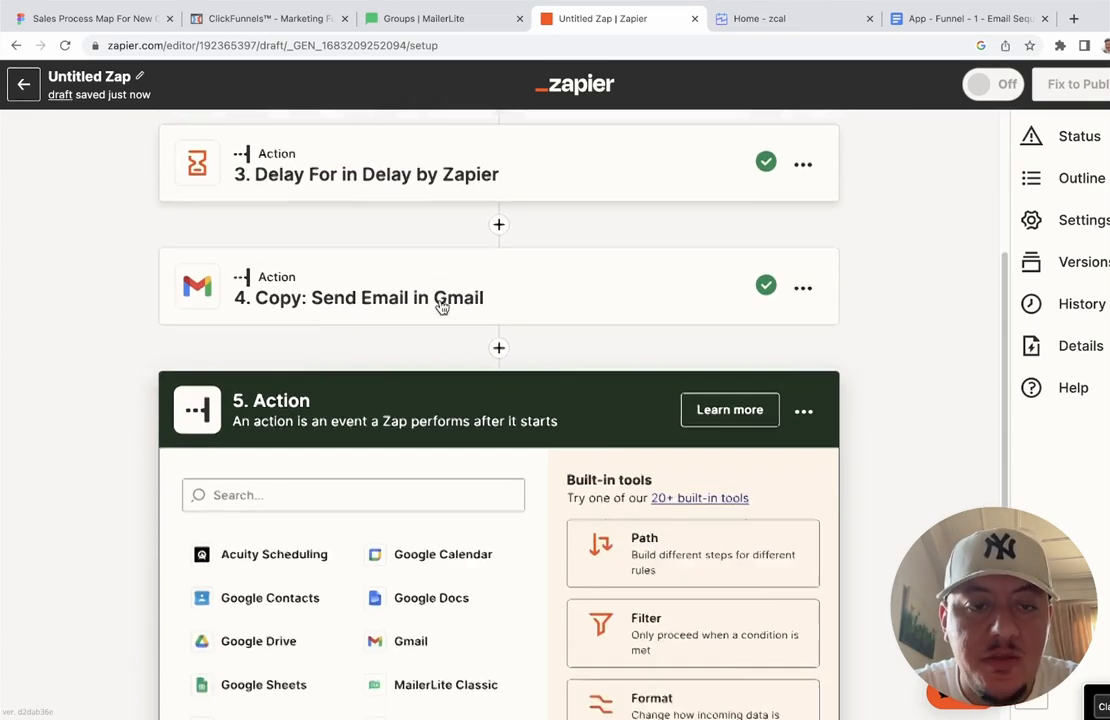
left_click(498, 240)
scroll(504, 450, "down", 4)
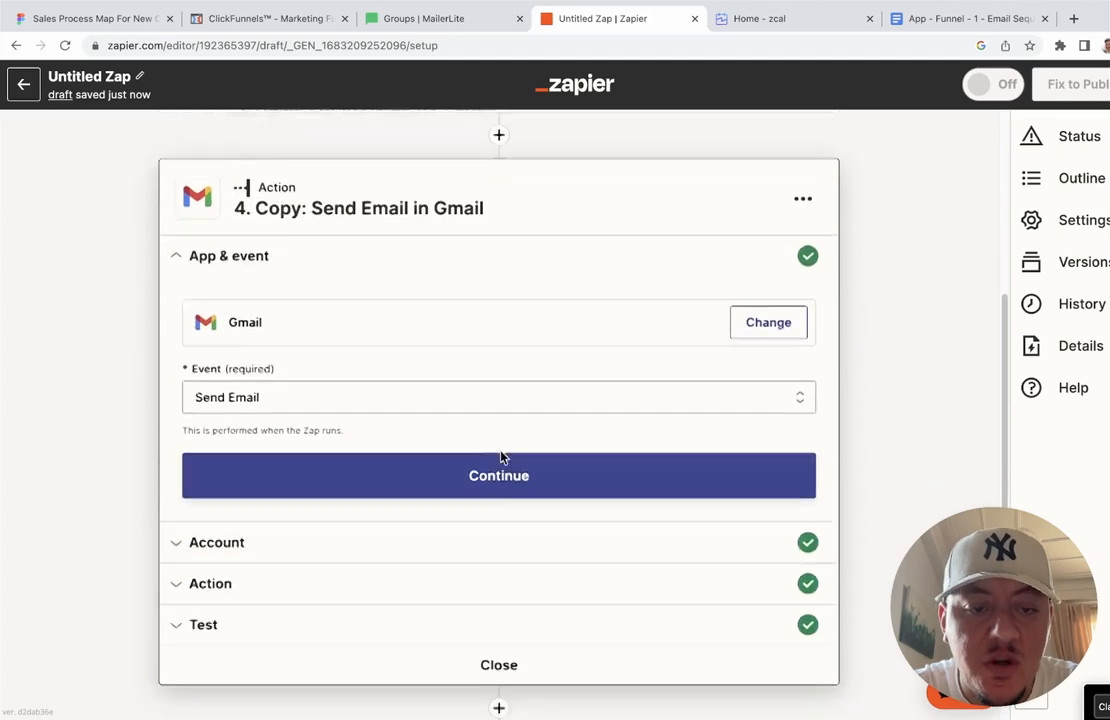
Step: Copy the Email 2 subject 'Welcome to the Launch Product Career Family!' into step 4's Subject
left_click(937, 27)
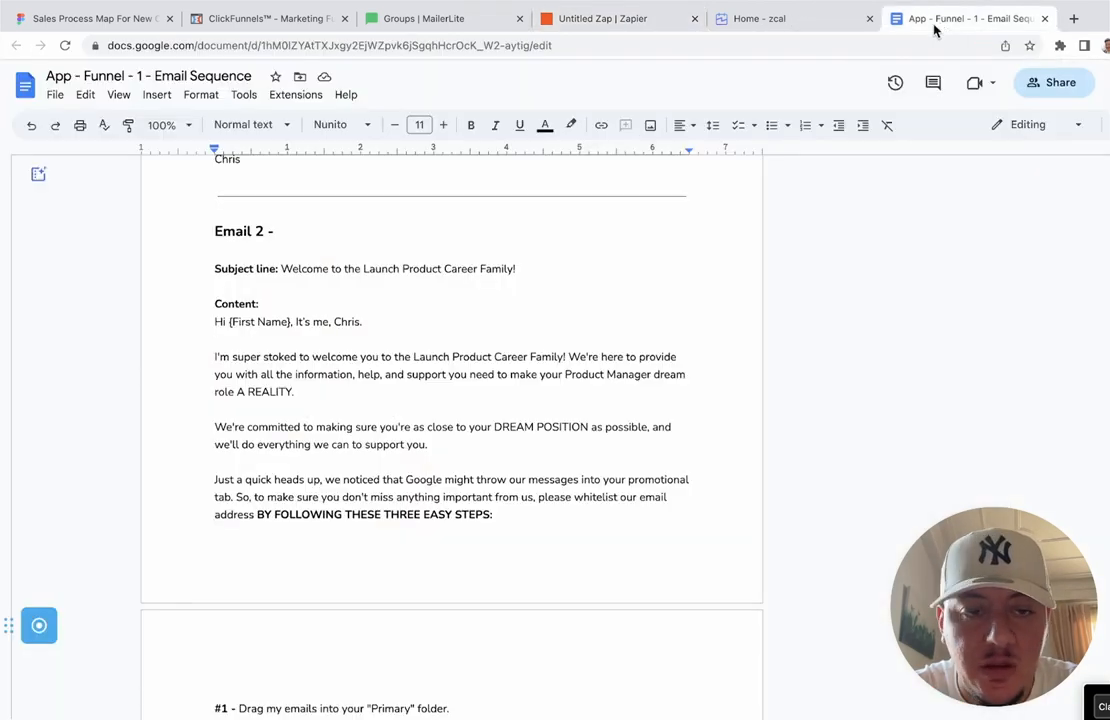
left_click_drag(283, 268, 506, 266)
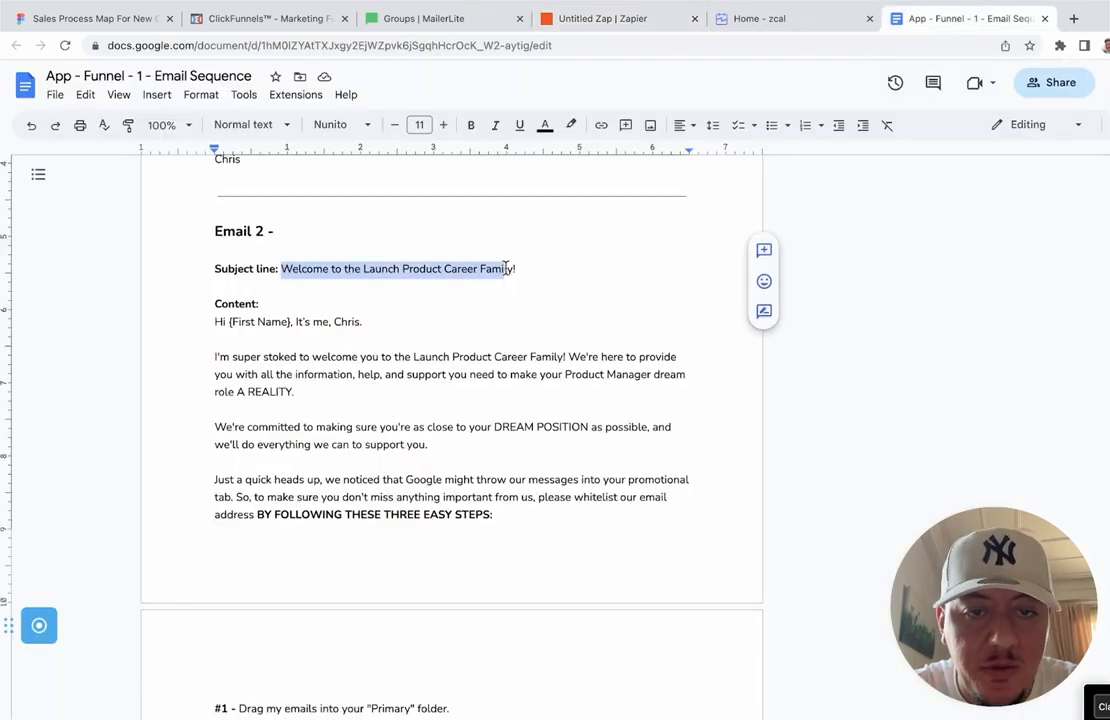
left_click(599, 22)
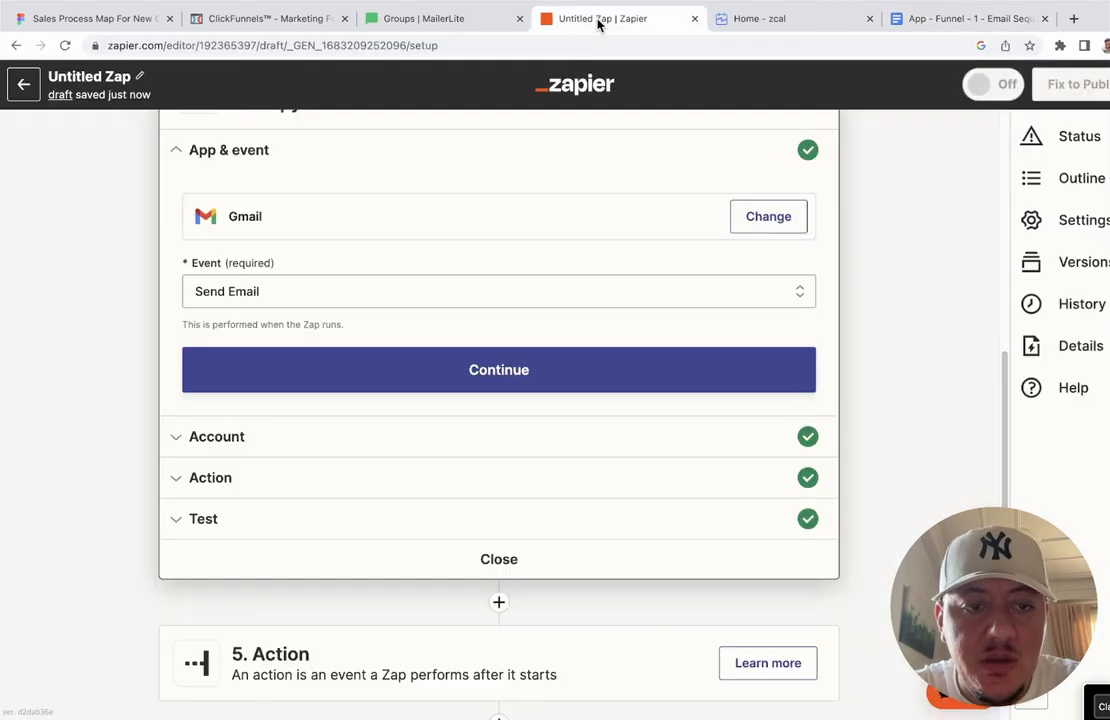
scroll(381, 371, "down", 1)
scroll(382, 372, "up", 1)
left_click(381, 371)
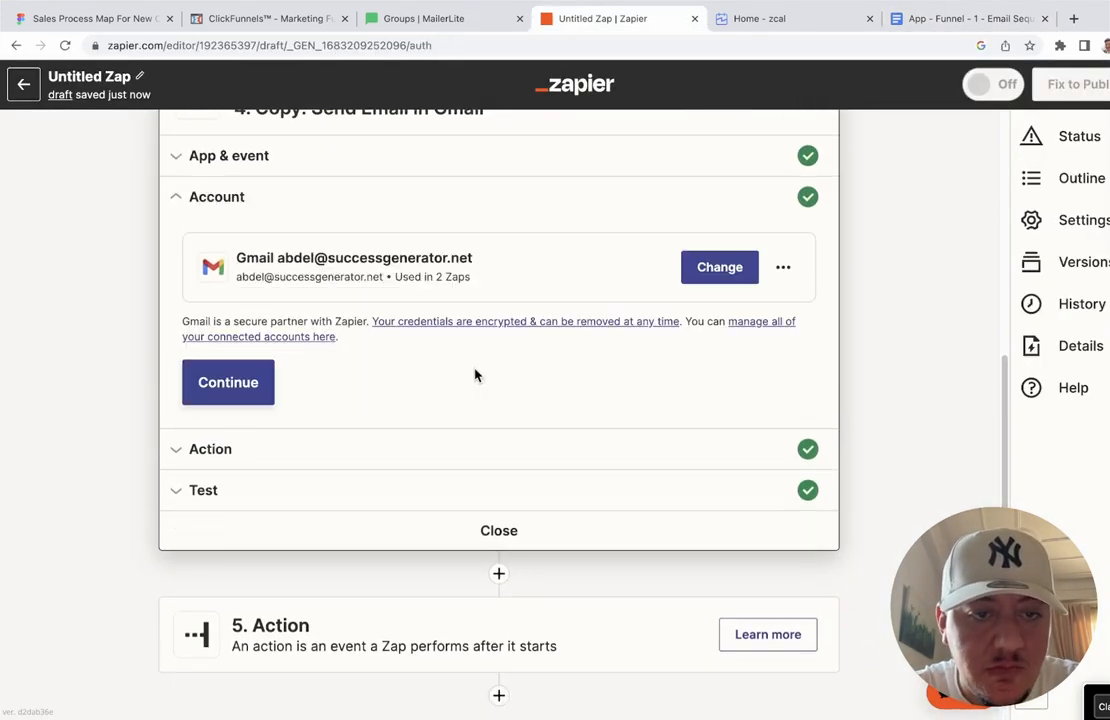
left_click(228, 383)
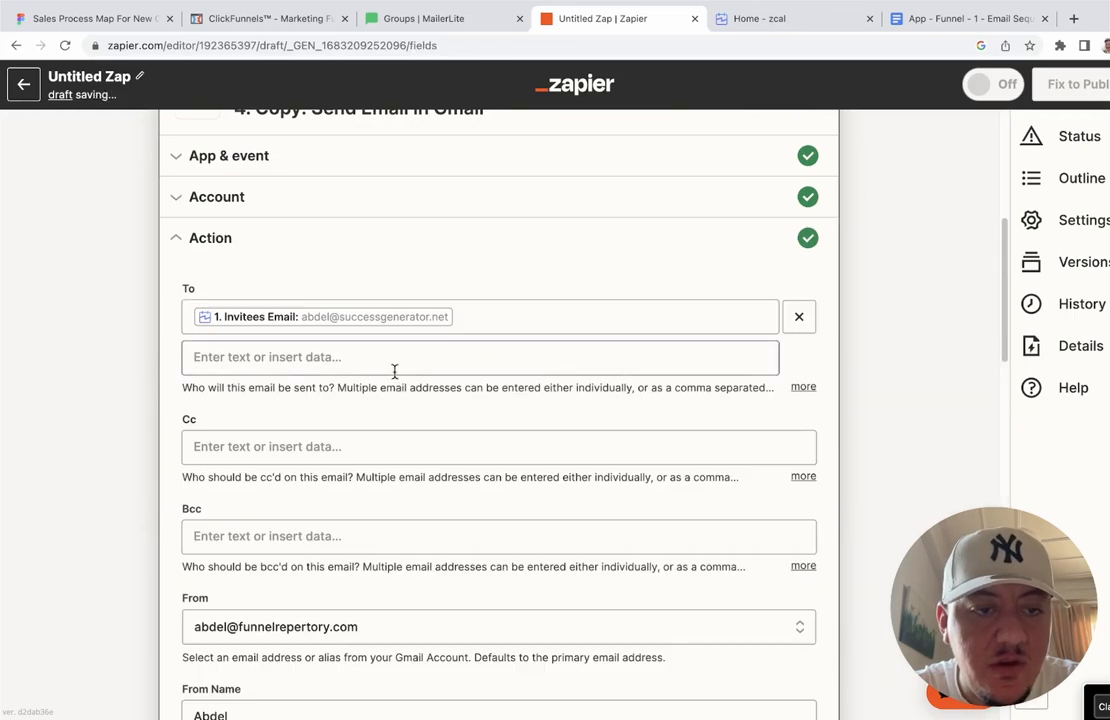
scroll(394, 372, "down", 4)
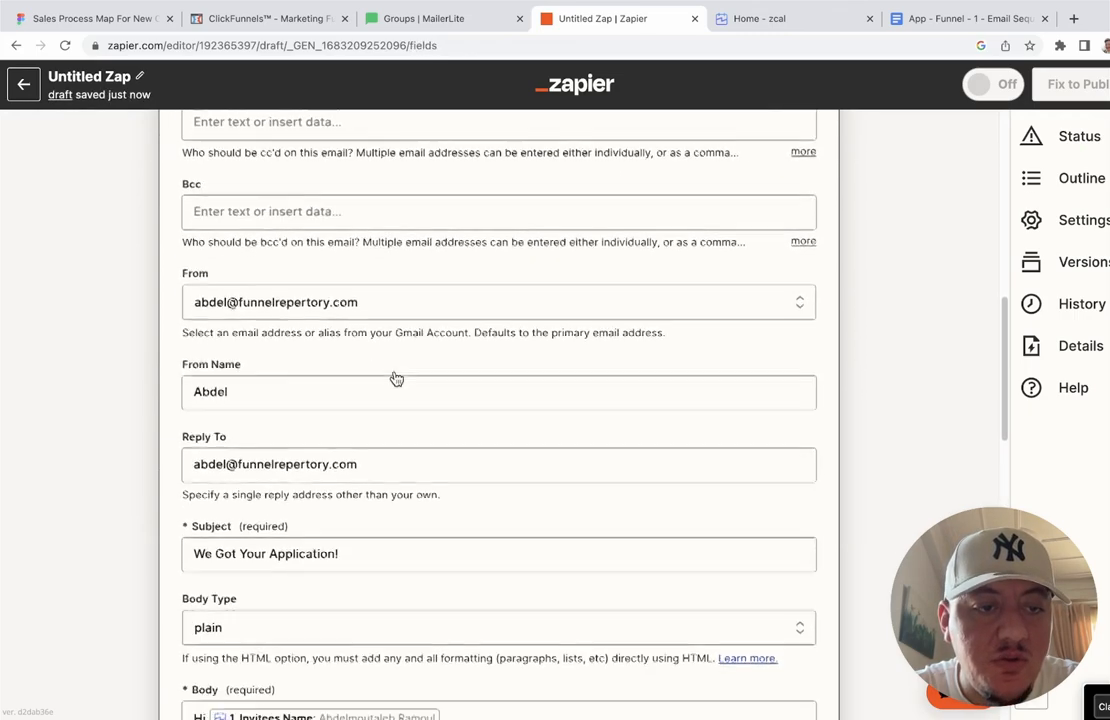
scroll(395, 375, "down", 1)
triple_click(363, 372)
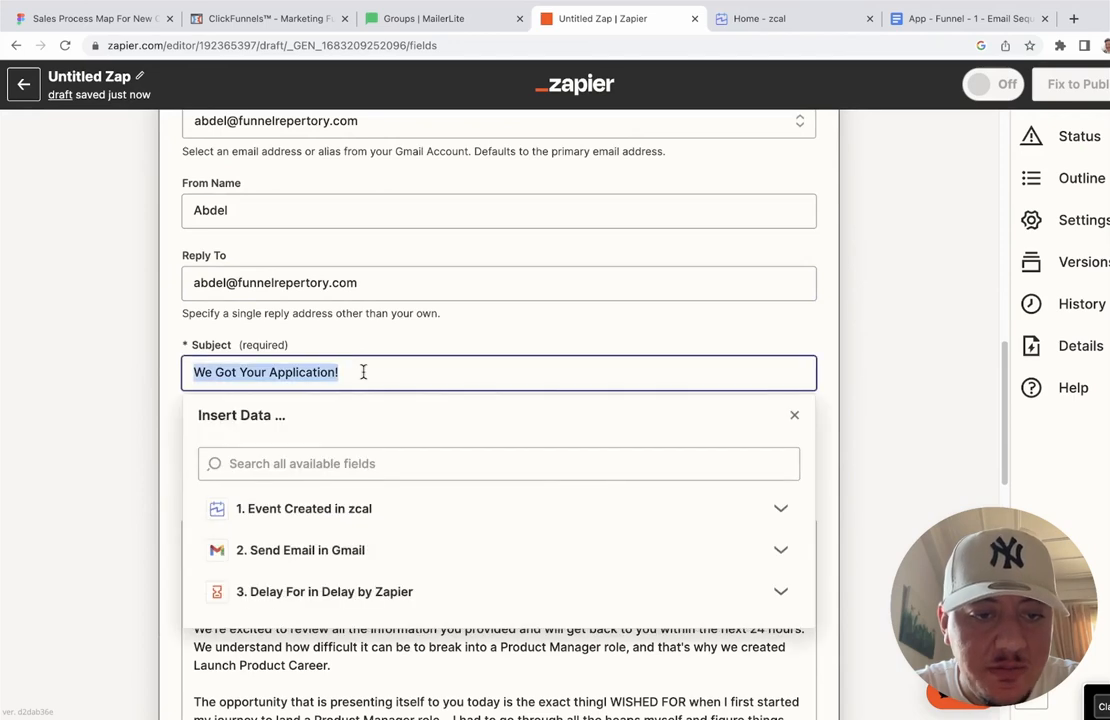
type("Welcome to the Launch Product Career Family!")
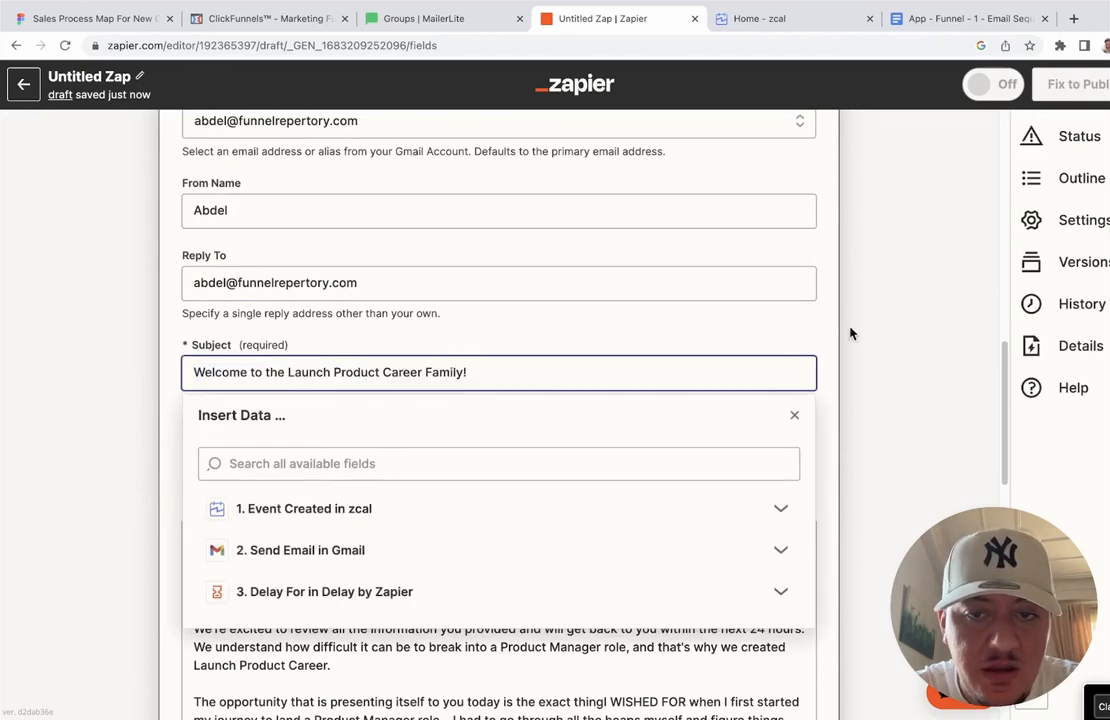
left_click(835, 320)
left_click(952, 15)
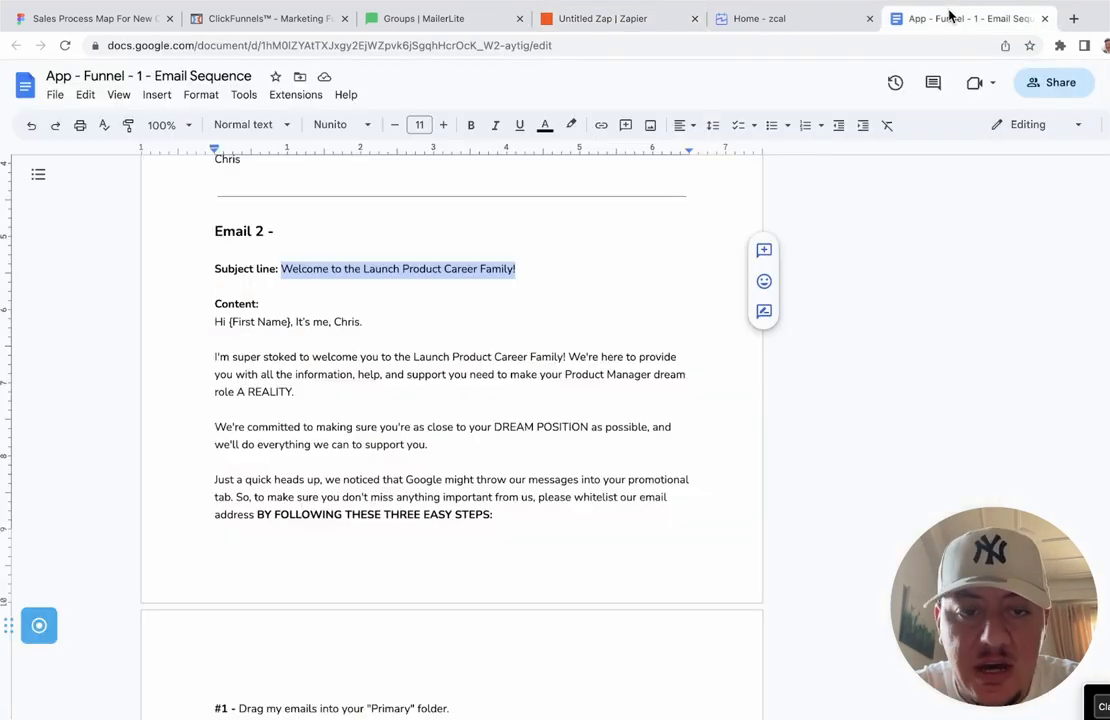
left_click_drag(216, 322, 383, 667)
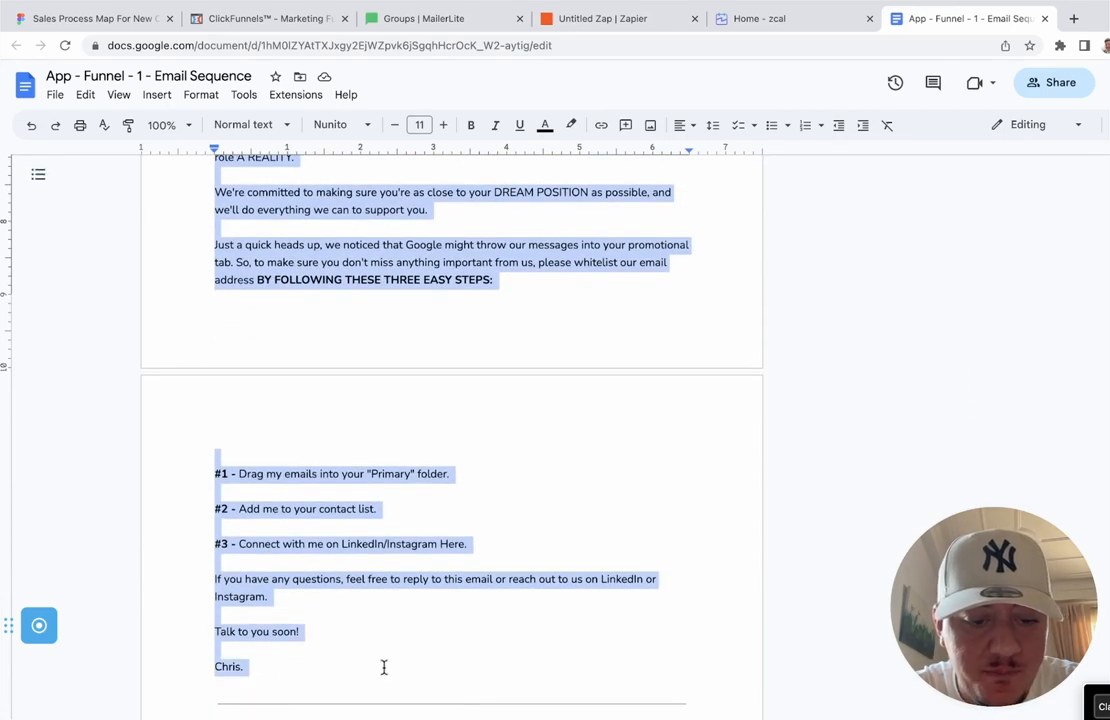
Step: Replace the old body text in step 4's Gmail email with the pasted Email 2 copy
left_click(636, 22)
scroll(429, 349, "down", 4)
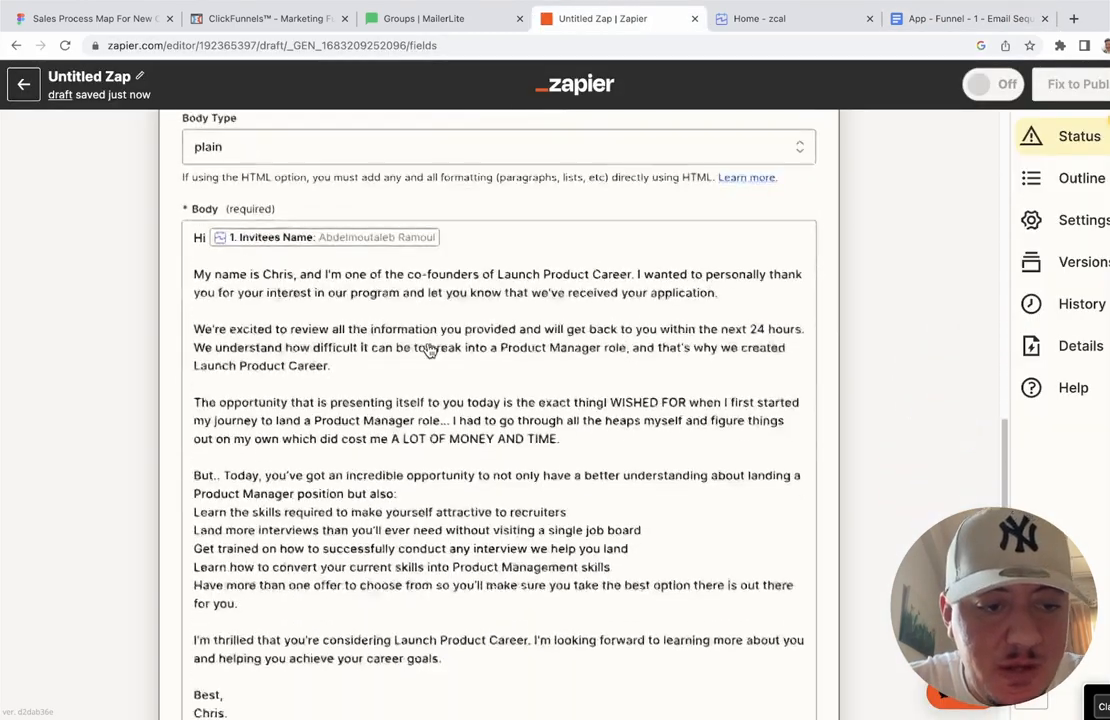
left_click_drag(196, 200, 347, 657)
key("ctrl+v")
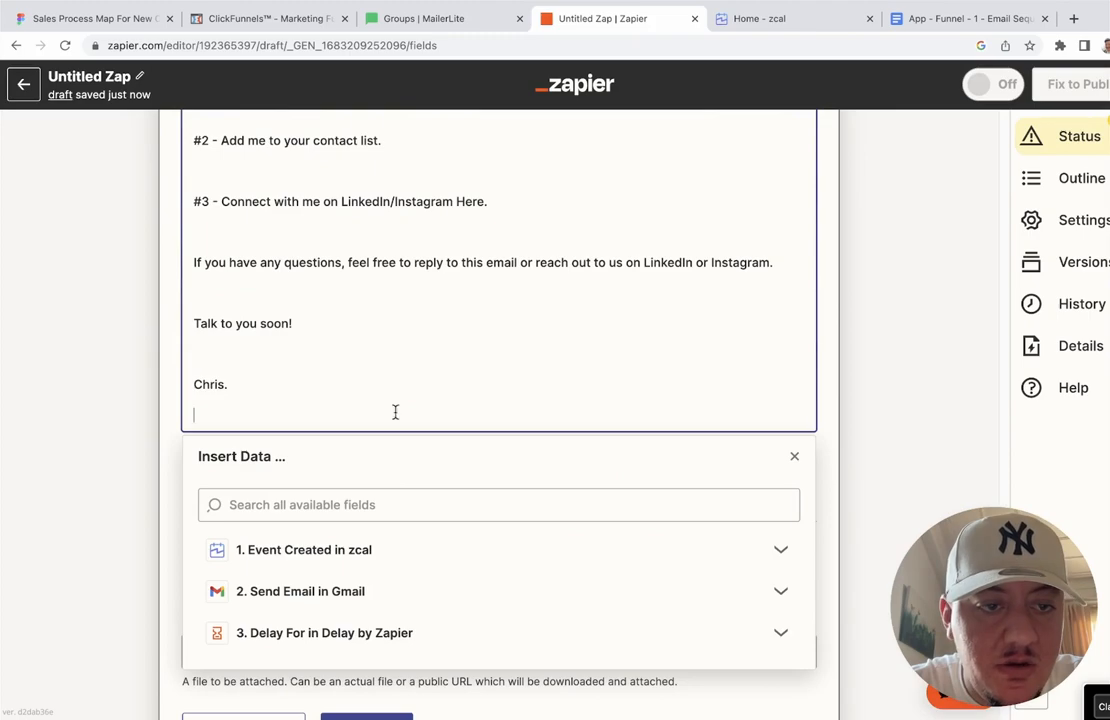
scroll(395, 412, "up", 5)
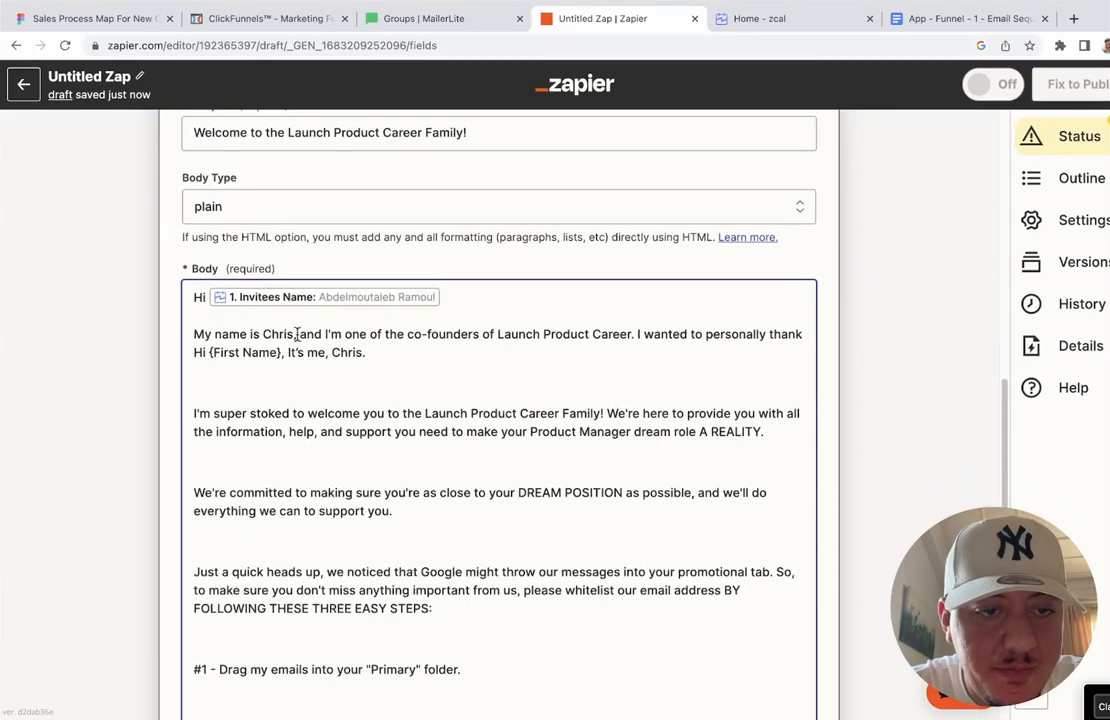
scroll(297, 334, "down", 2)
scroll(297, 334, "up", 2)
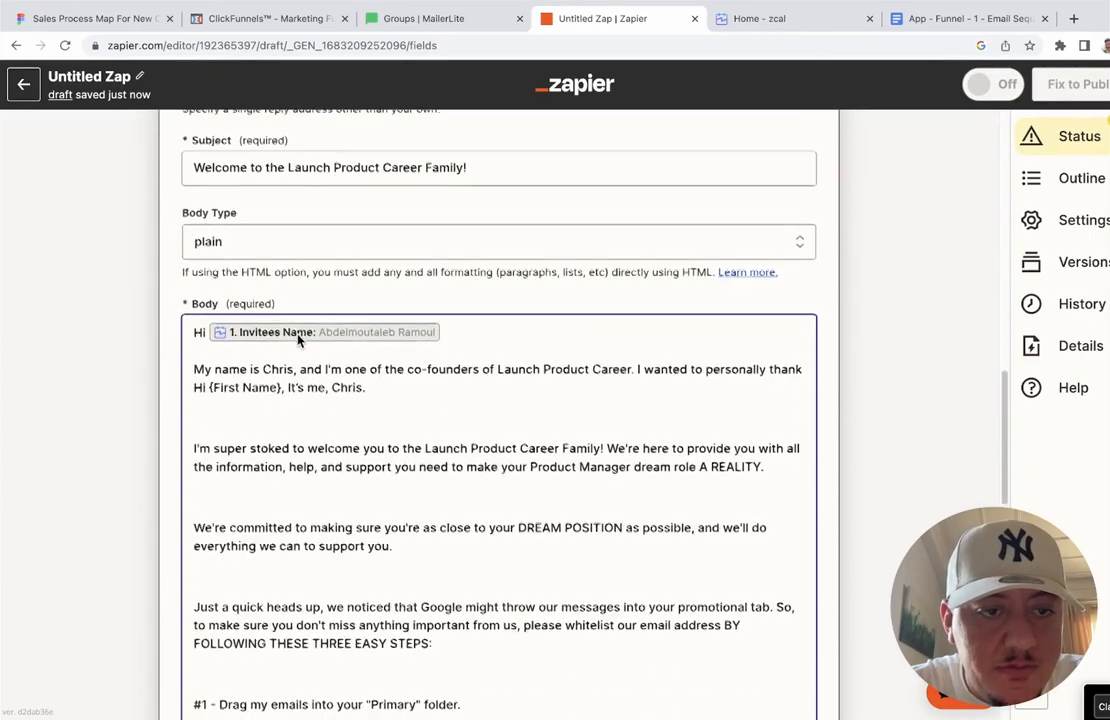
scroll(297, 341, "down", 1)
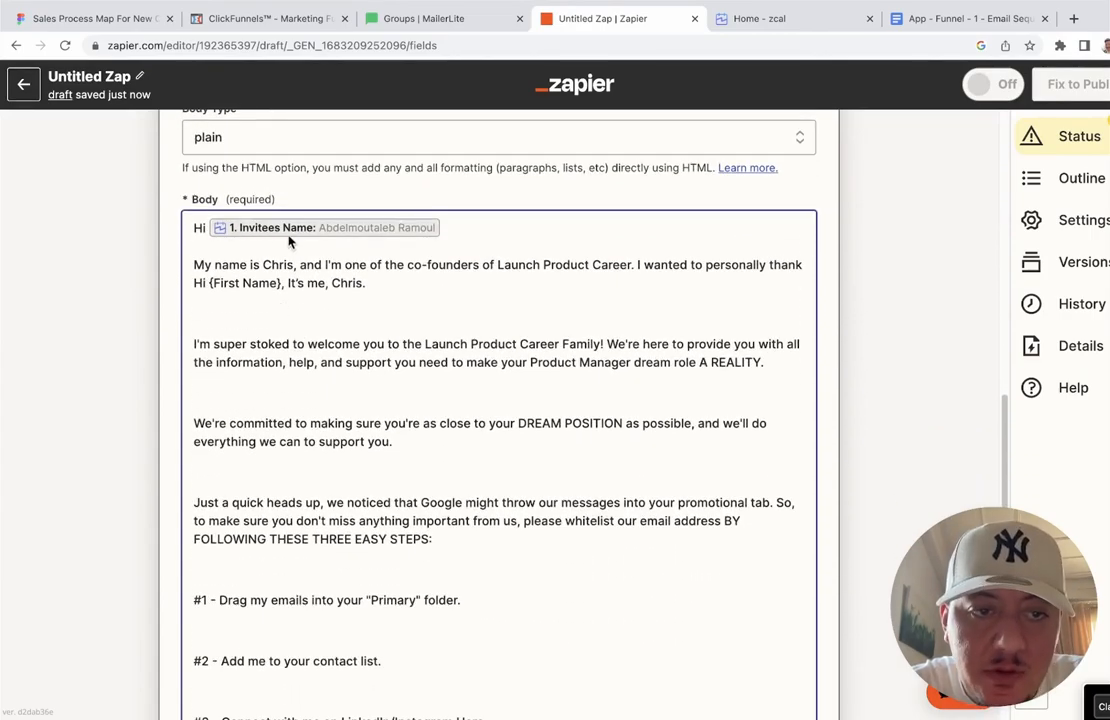
scroll(291, 240, "down", 1)
scroll(291, 240, "down", 2)
Step: Delete the extra empty lines after the paragraphs, the #1–#3 steps and the sign-off
left_click(235, 230)
key("BackSpace")
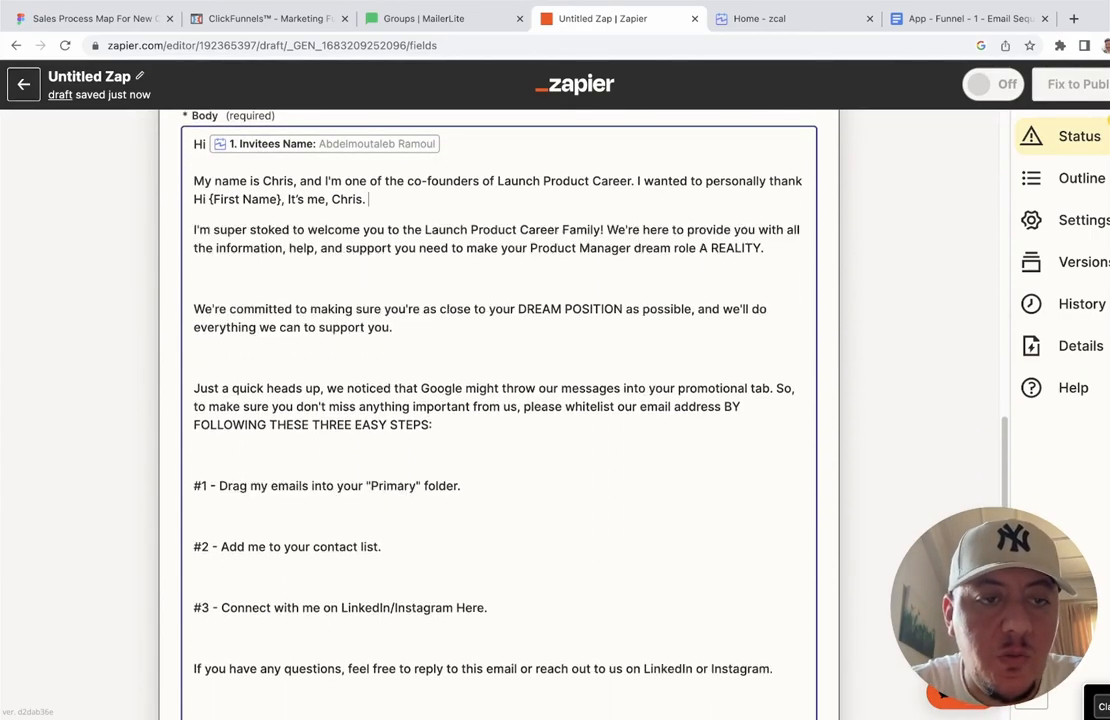
key("Down")
key("BackSpace")
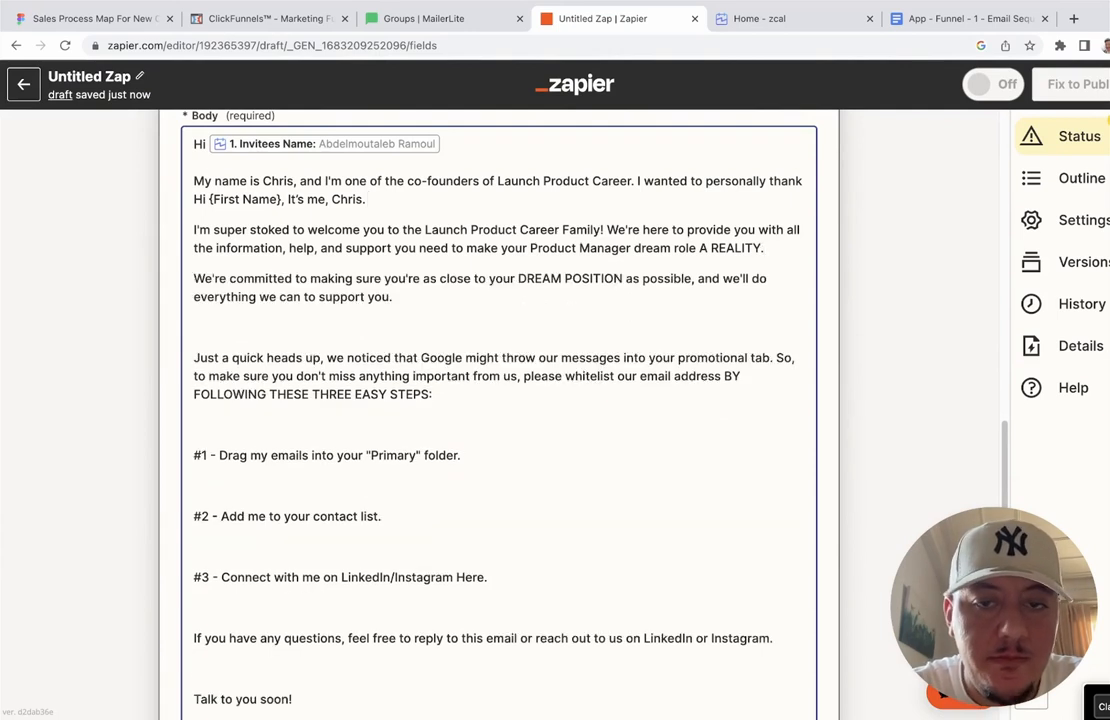
key("BackSpace")
key("Down")
key("Down")
key("Down")
key("Down")
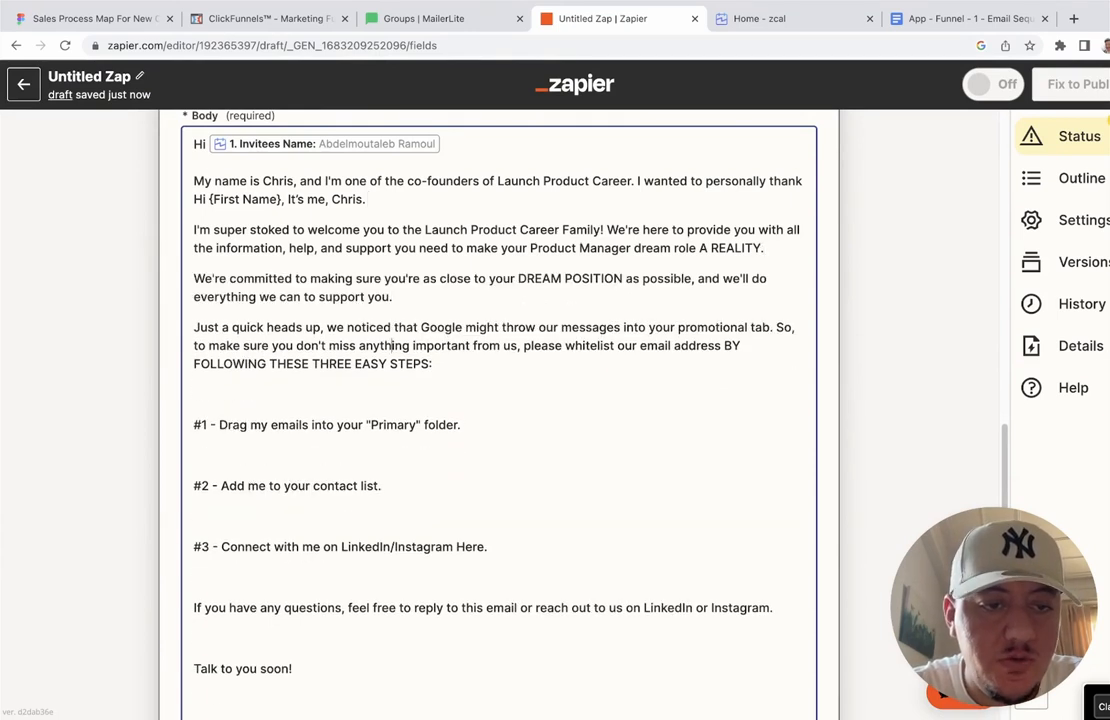
key("BackSpace")
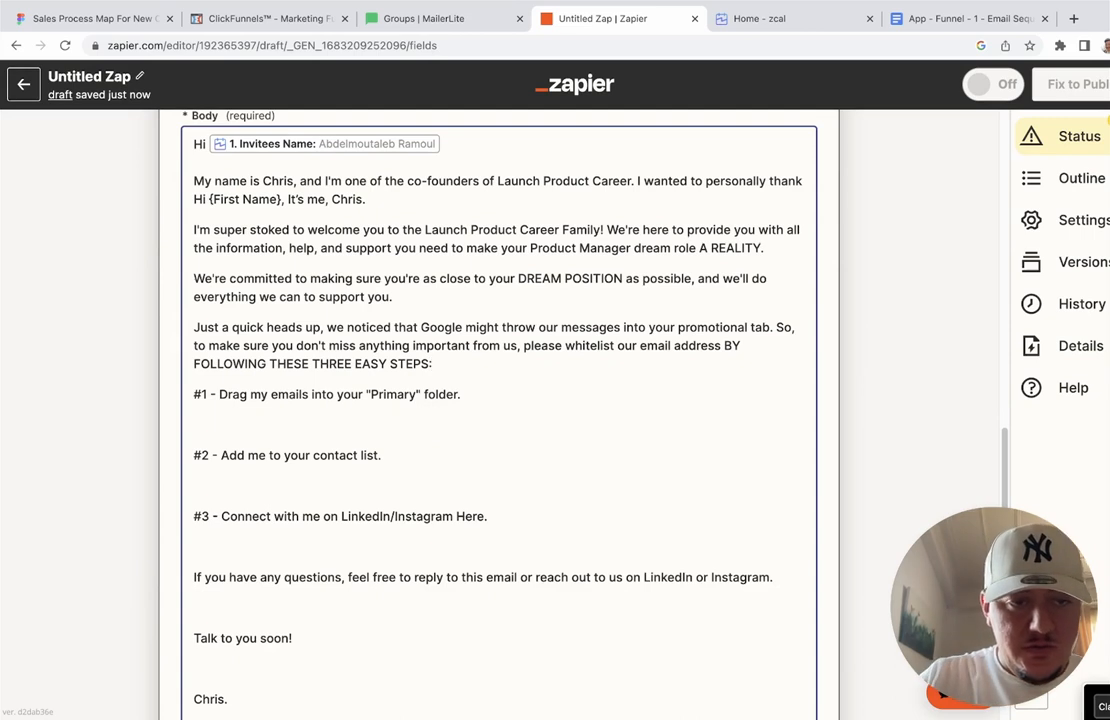
key("Down")
key("Down")
key("BackSpace")
key("Down")
key("Down")
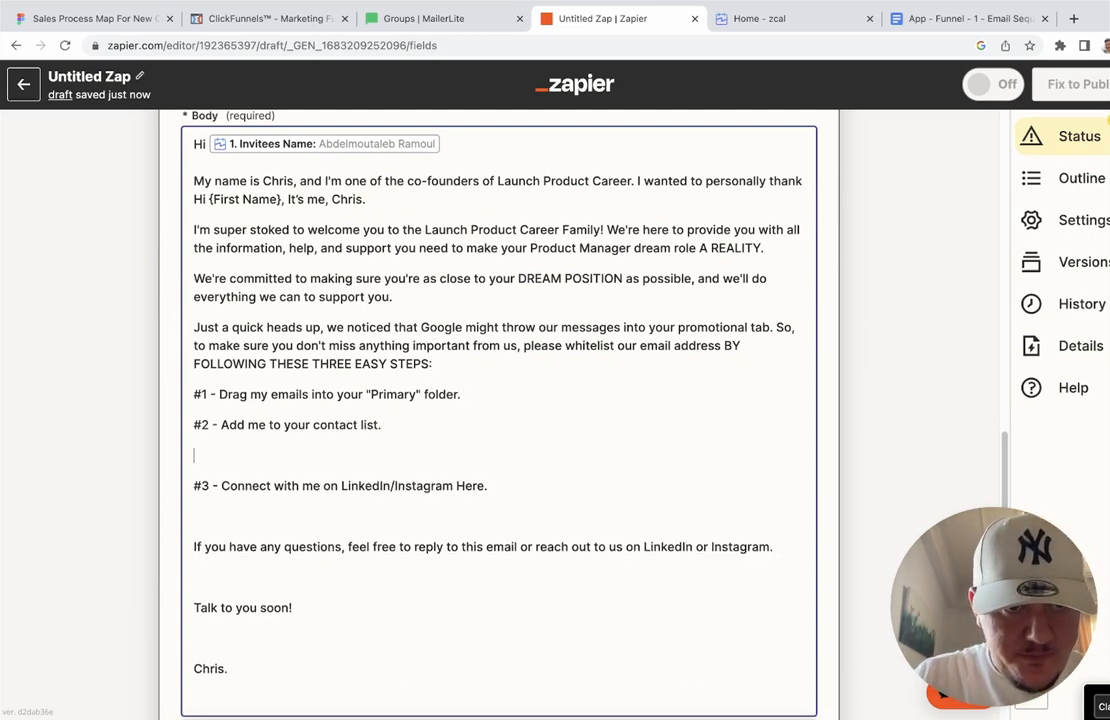
key("BackSpace")
key("Down")
key("Down")
key("BackSpace")
key("Down")
key("Down")
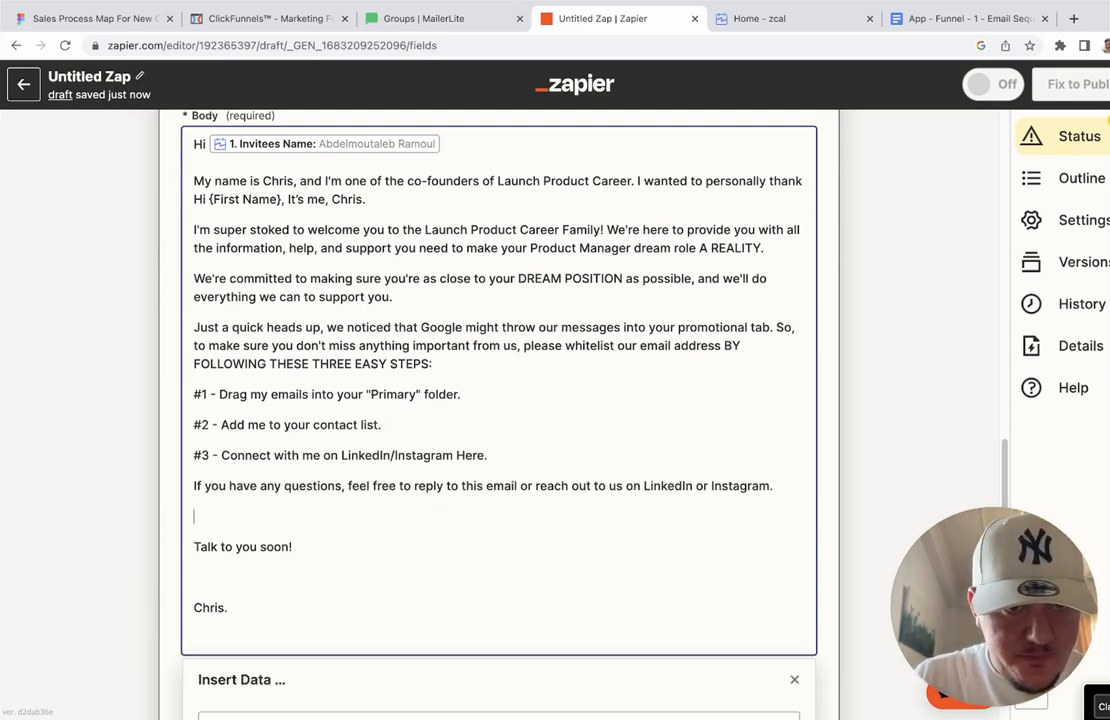
key("BackSpace")
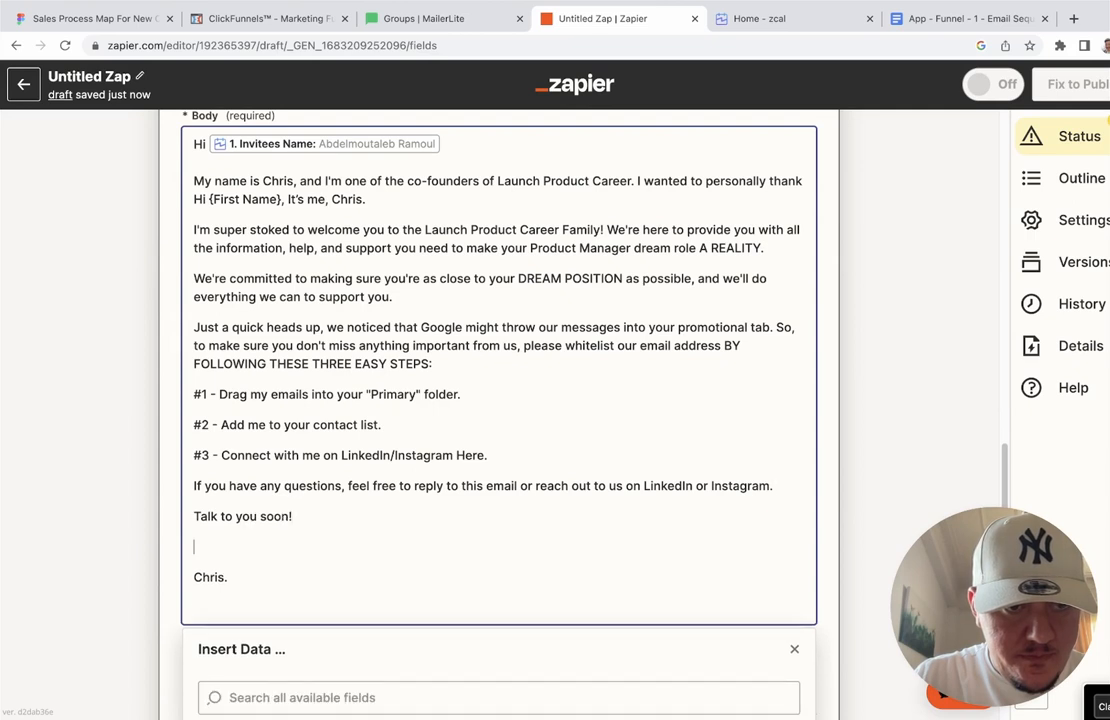
key("BackSpace")
key("Down")
key("Down")
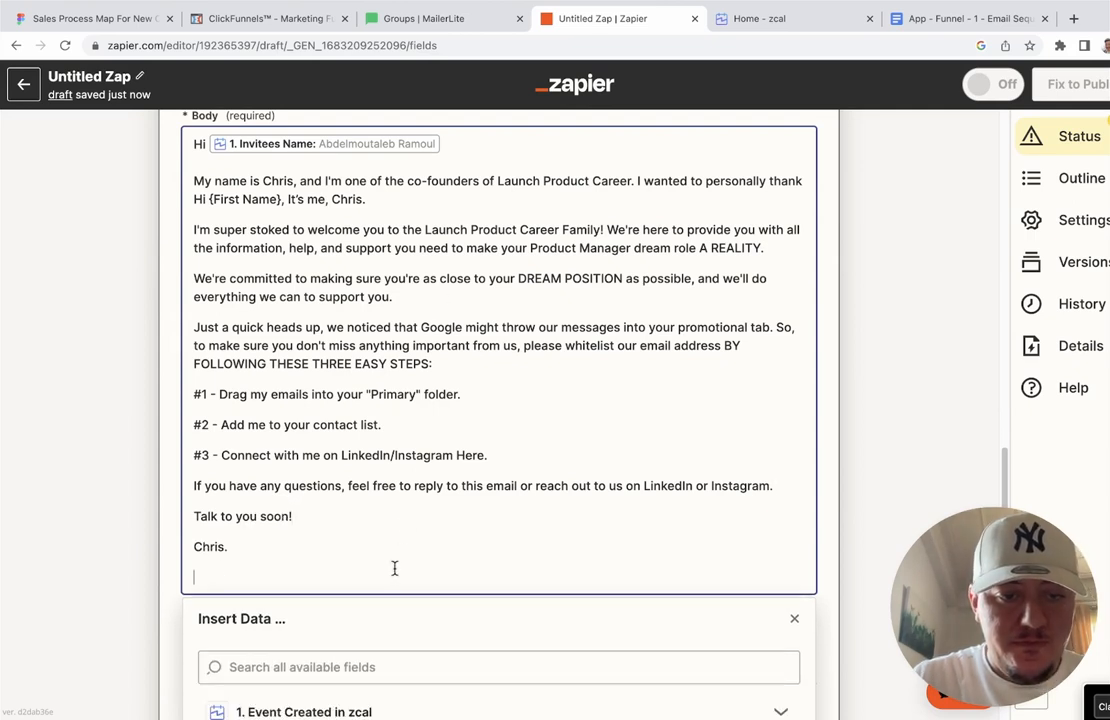
key("BackSpace")
Step: Add single blank lines between the opening line, middle paragraphs, steps heading and closing paragraphs
left_click(834, 383)
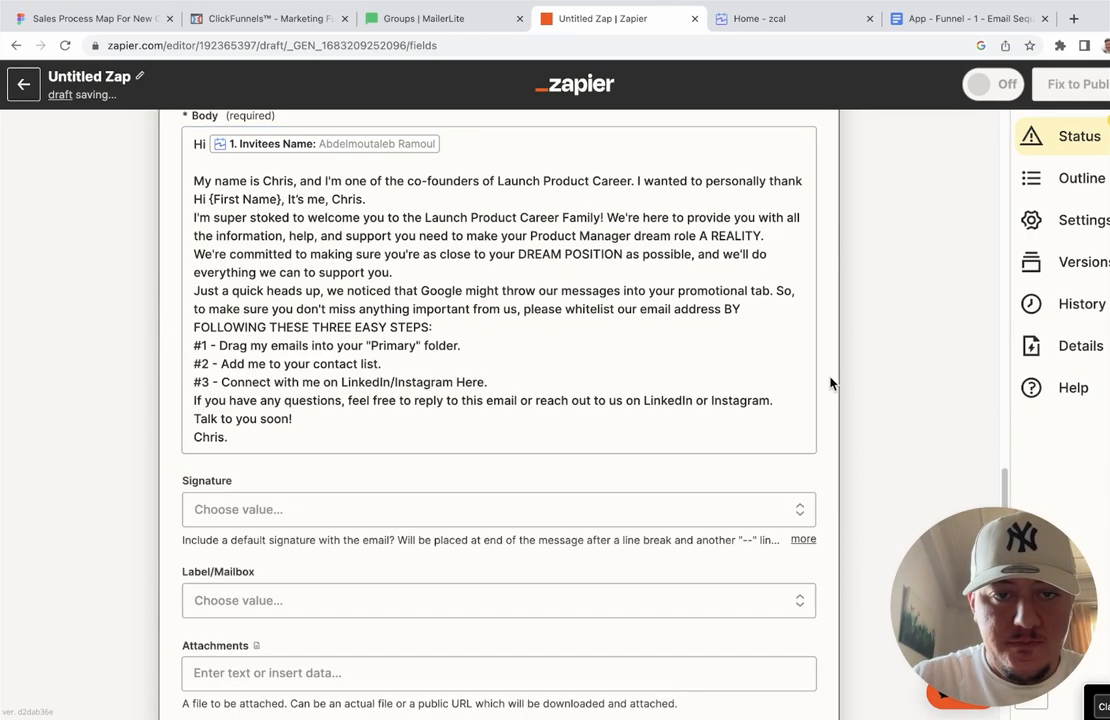
left_click(379, 199)
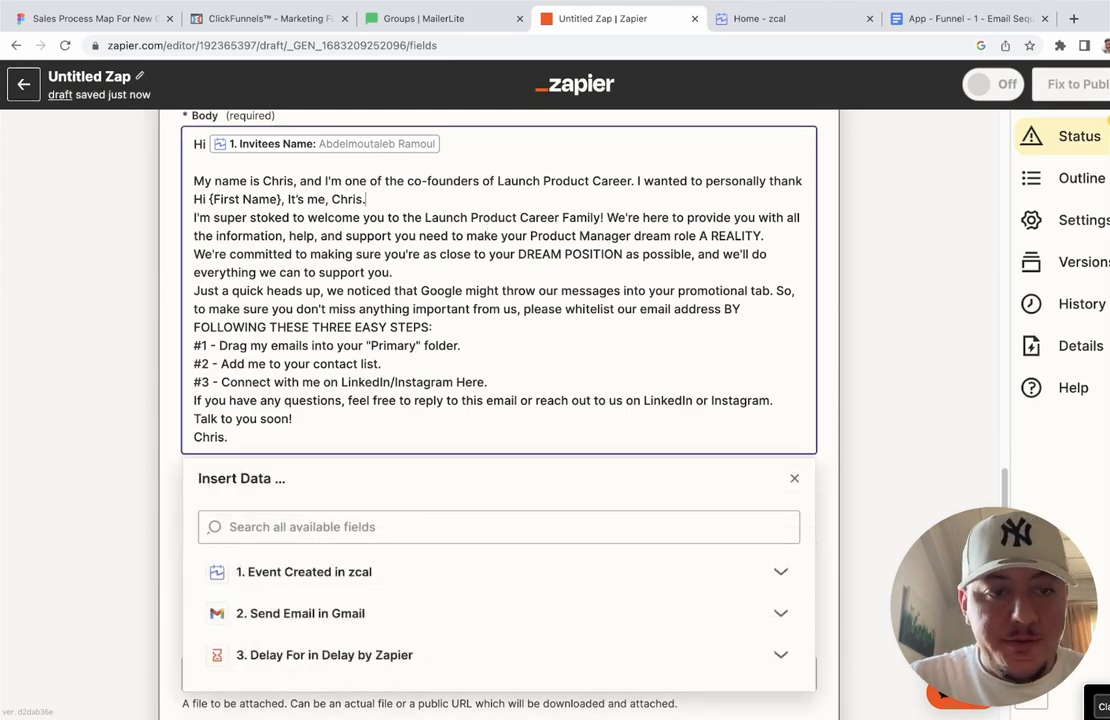
key("Return")
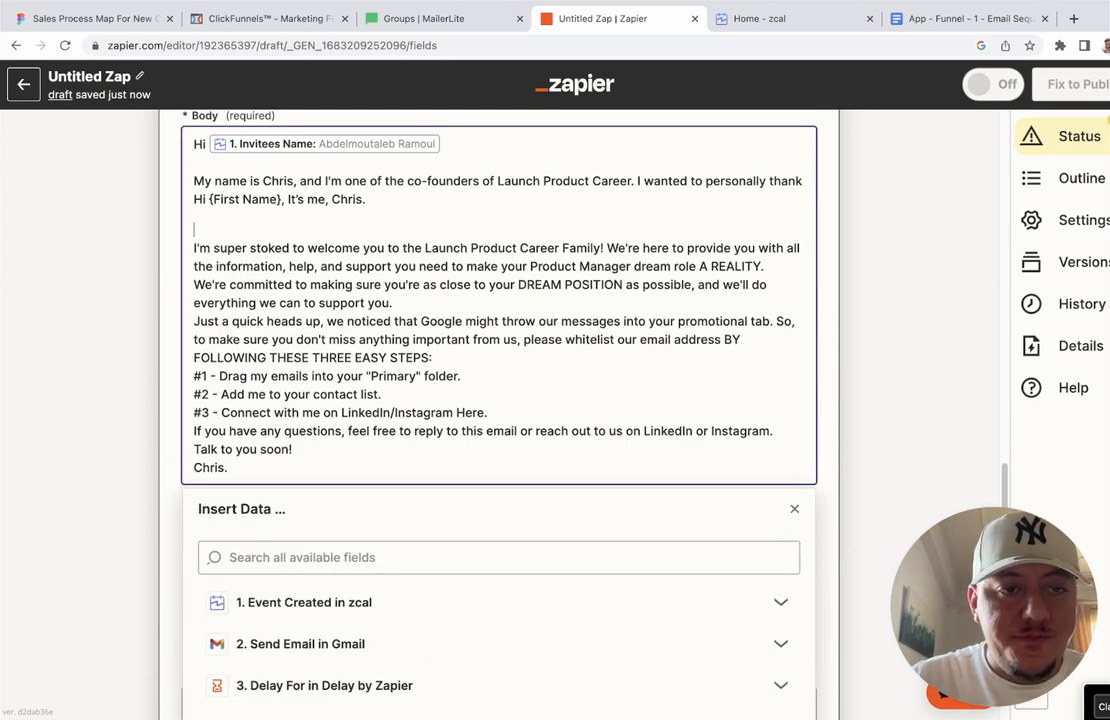
key("BackSpace")
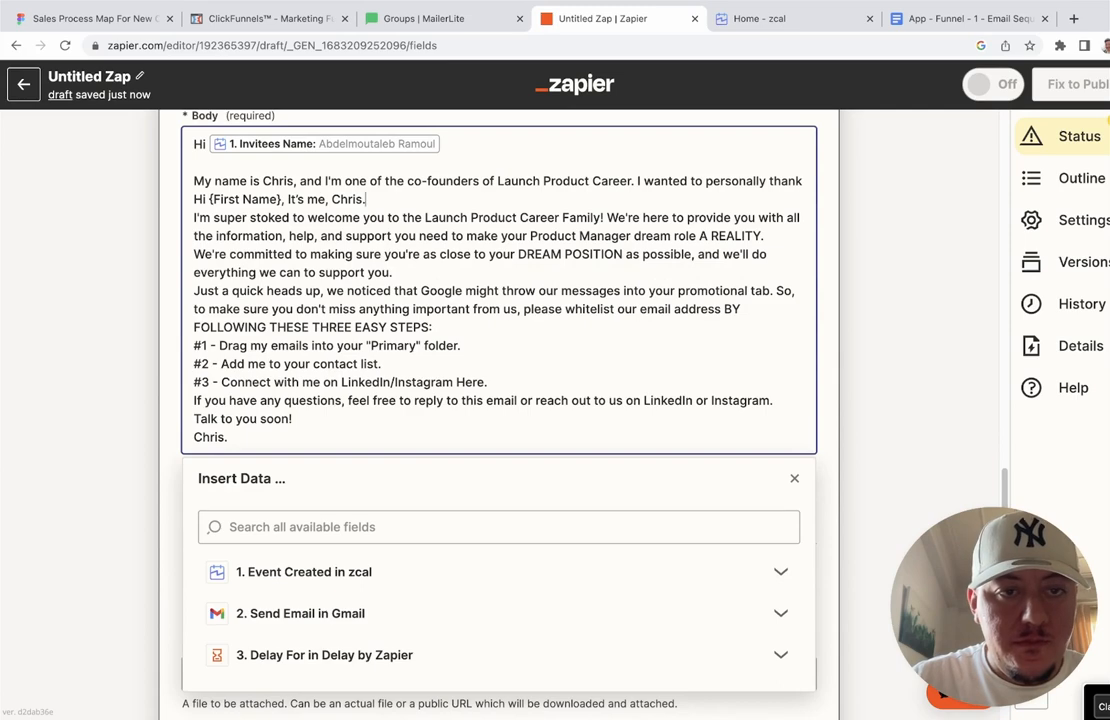
key("Return")
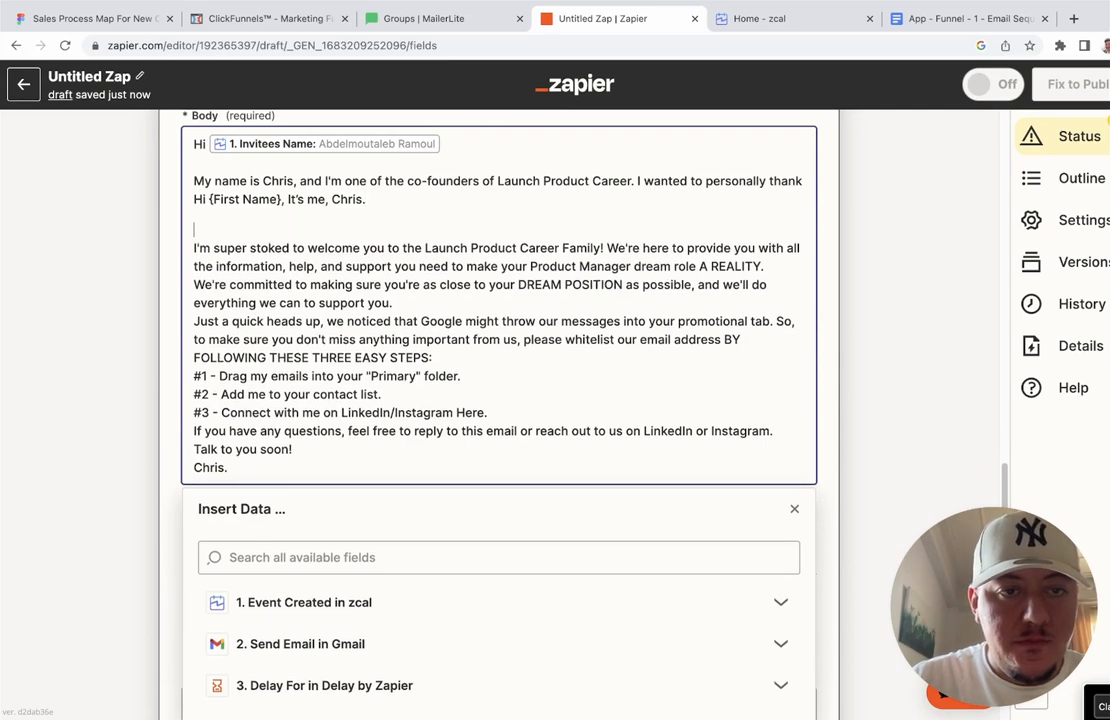
key("BackSpace")
key("Return")
key("Down")
key("Down")
key("Down")
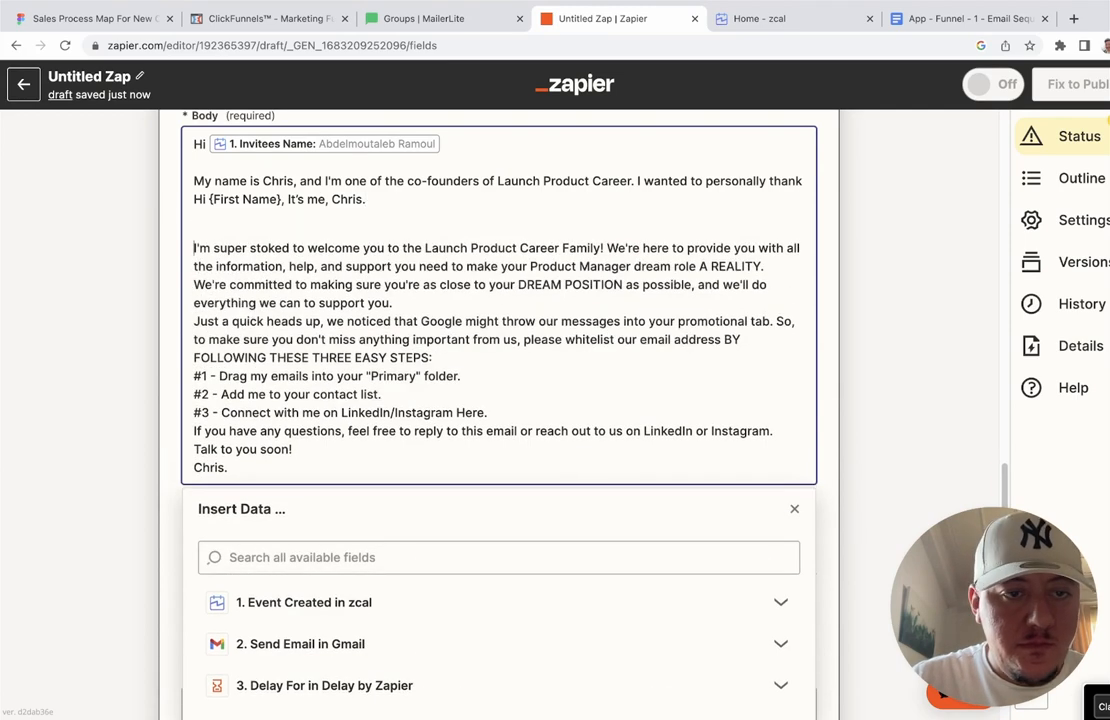
key("Down")
key("Return")
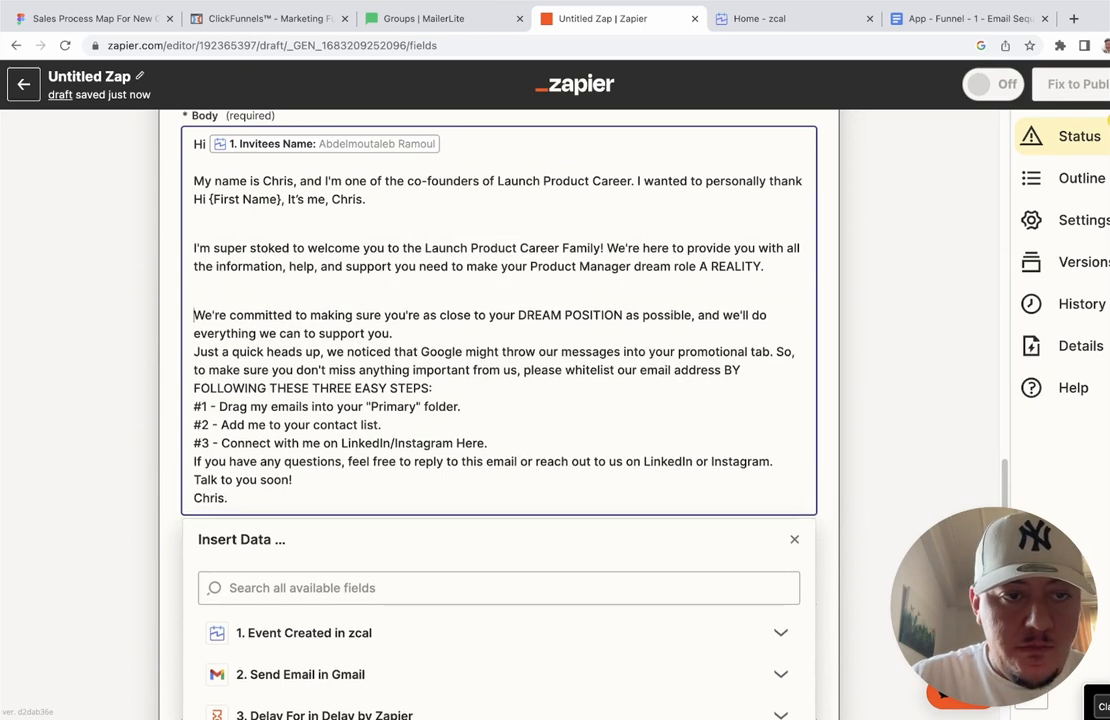
key("Down")
key("Down")
key("Return")
key("Down")
key("Down")
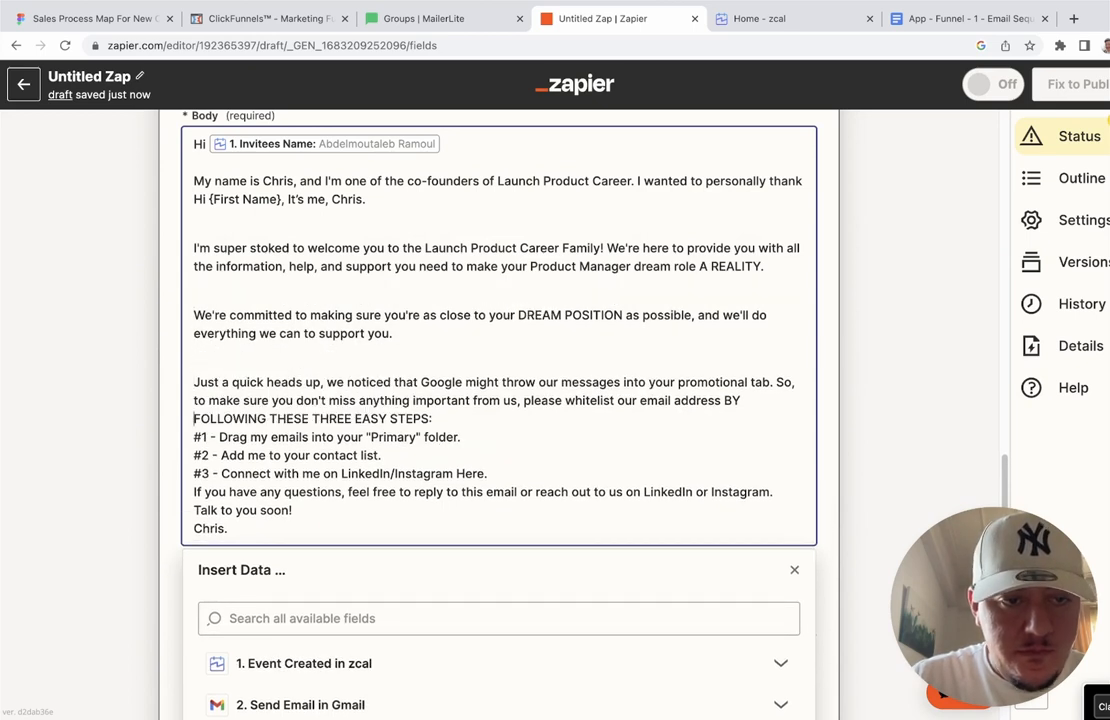
key("Return")
key("Down")
key("Down")
key("Down")
key("Down")
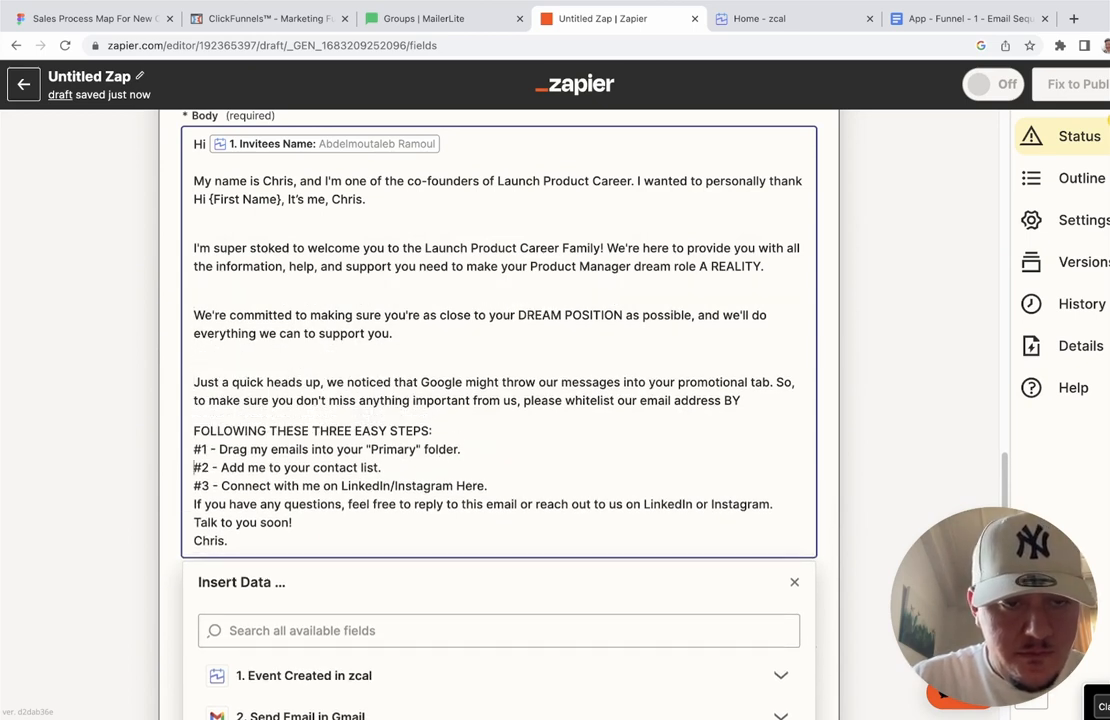
key("Return")
key("Down")
key("Return")
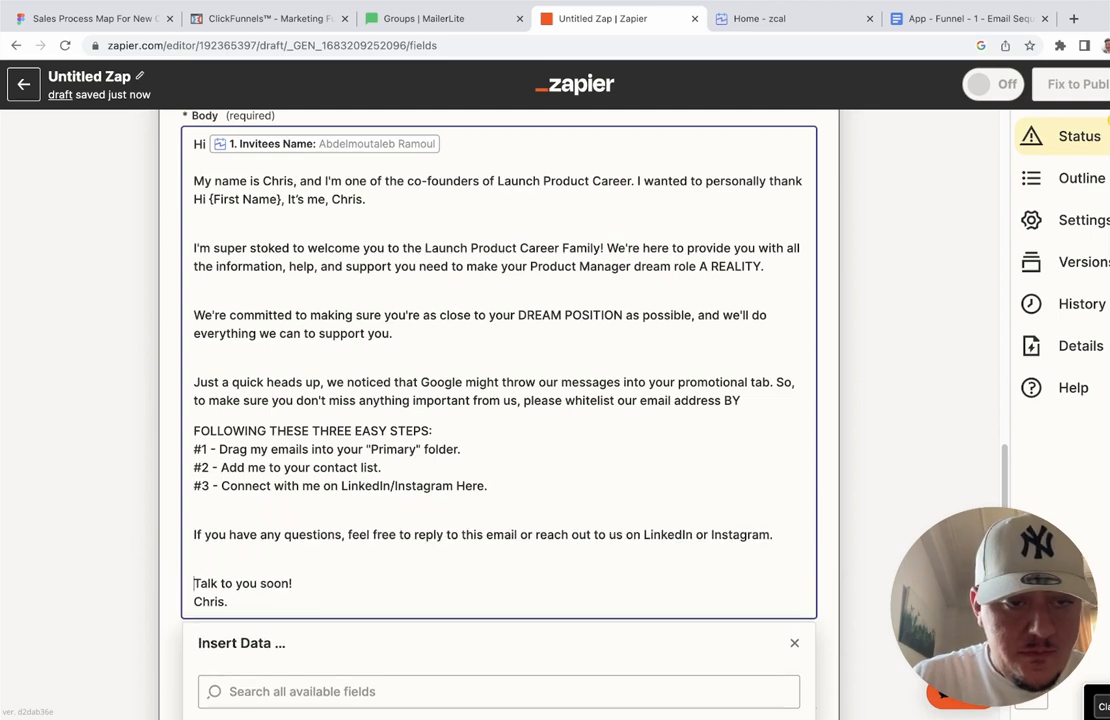
Step: Send a test of the second Gmail email from step 4
left_click(834, 302)
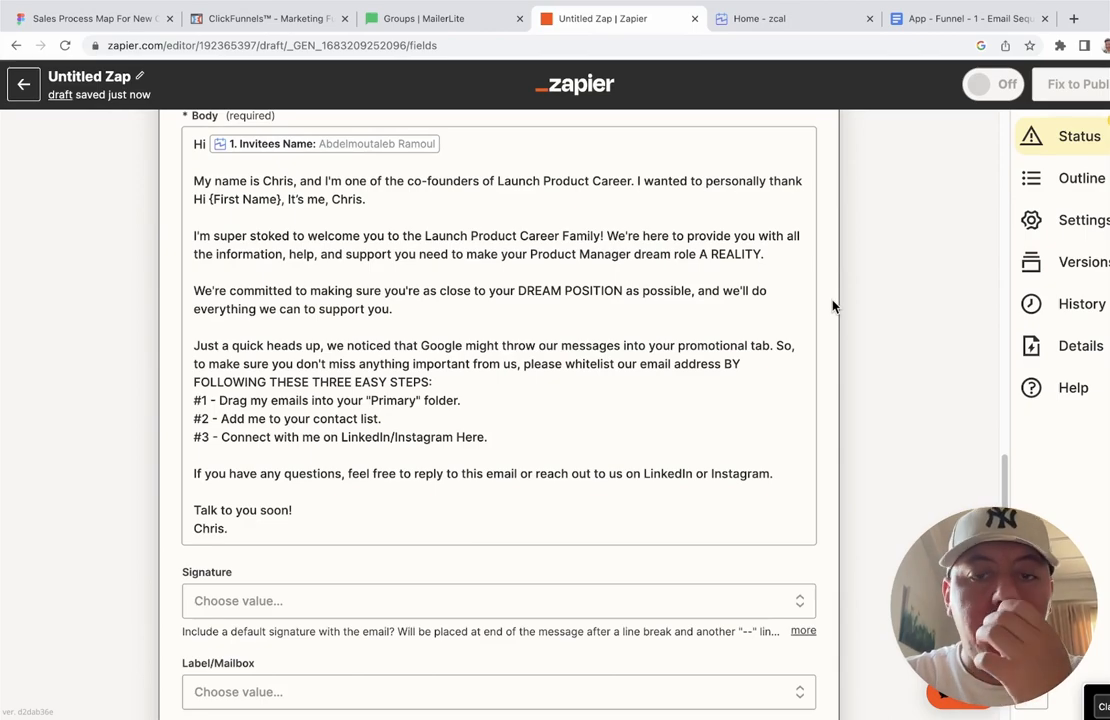
scroll(834, 305, "up", 1)
scroll(834, 305, "down", 6)
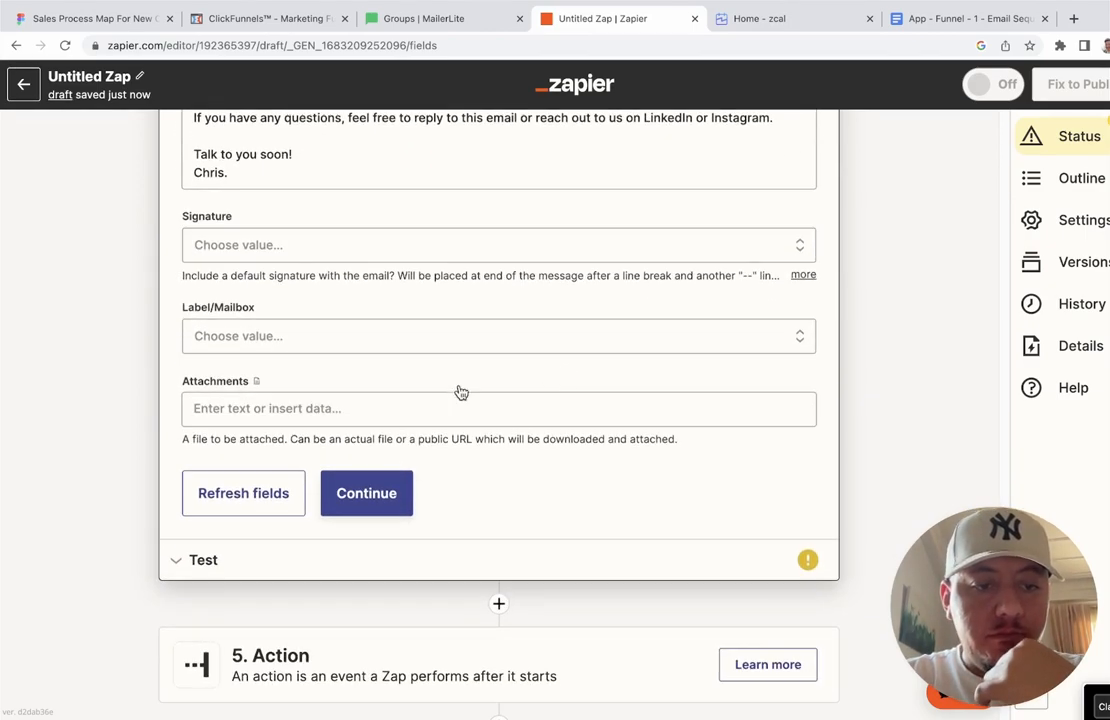
left_click(382, 492)
left_click(358, 457)
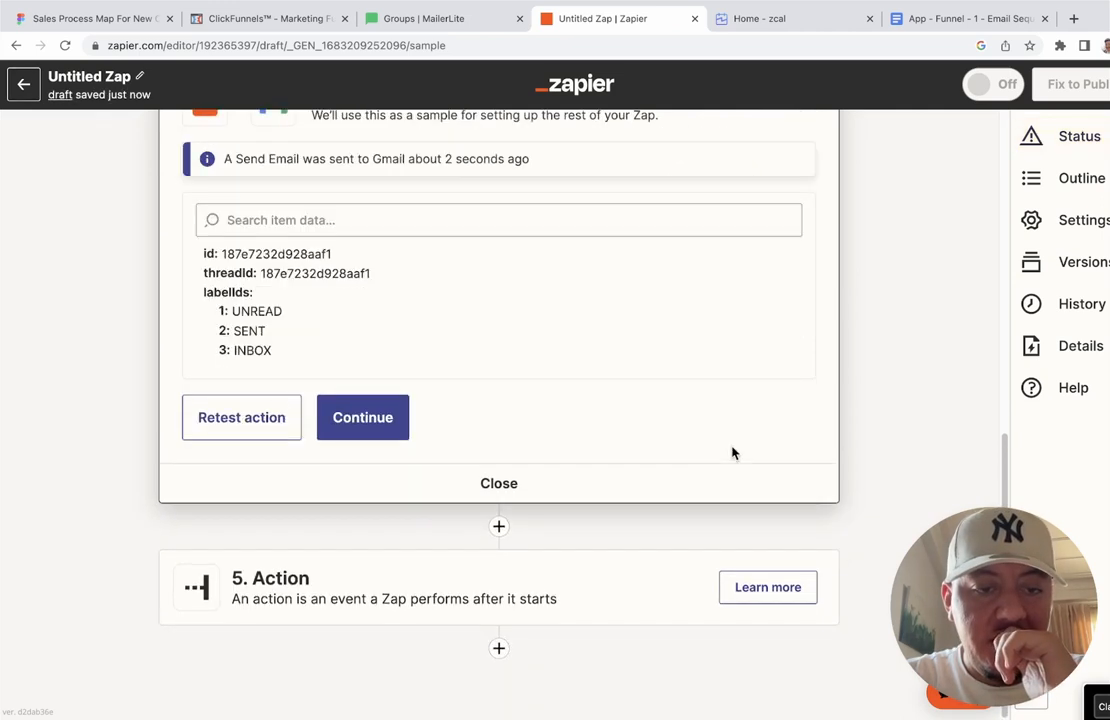
Step: Complete step 4 and add a new empty fifth action step to the zap
scroll(840, 370, "up", 2)
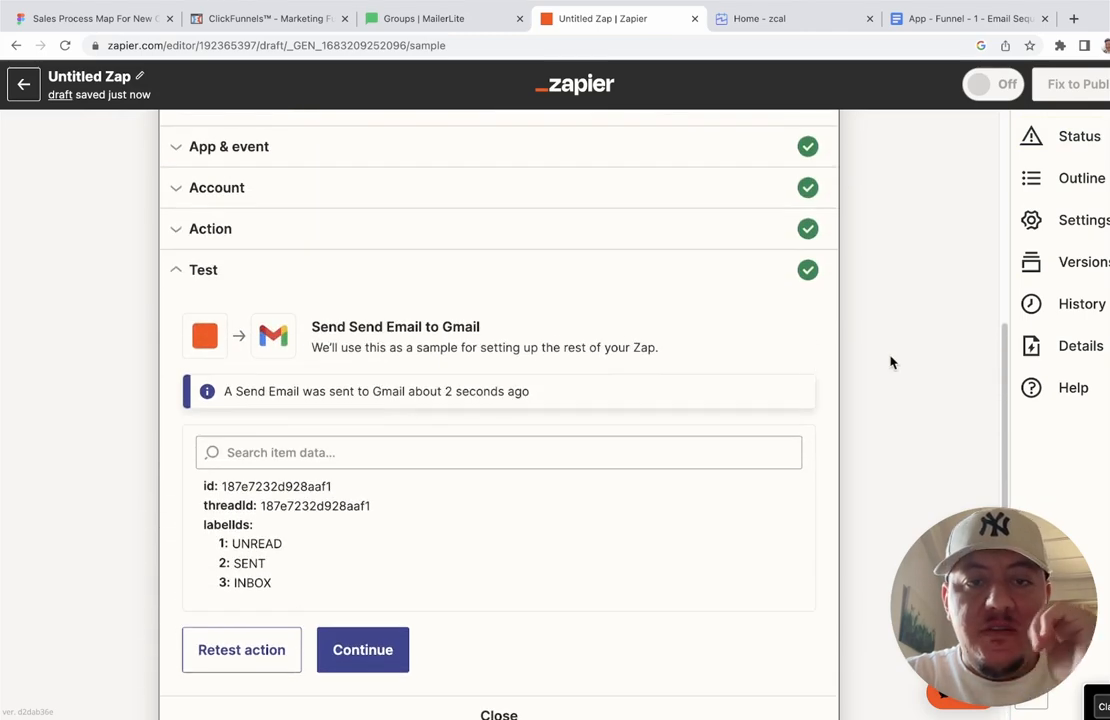
left_click(368, 656)
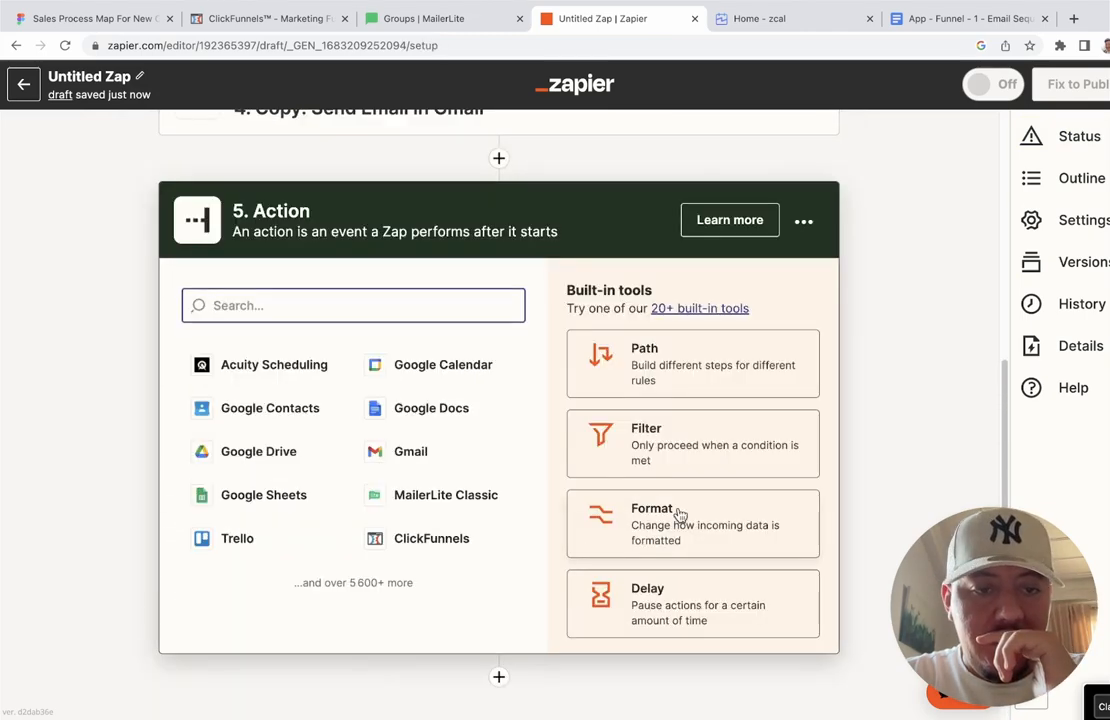
scroll(835, 330, "up", 5)
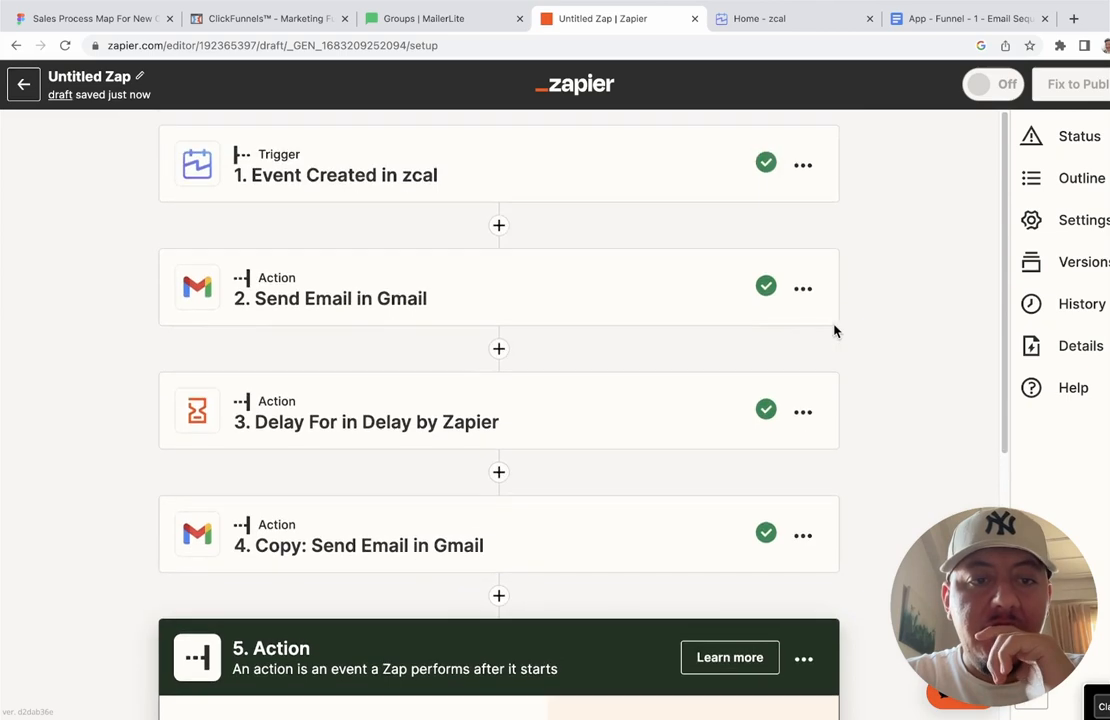
Step: Switch to the App - Funnel - 1 - Email Sequence doc and scroll down to Email 3
left_click(955, 39)
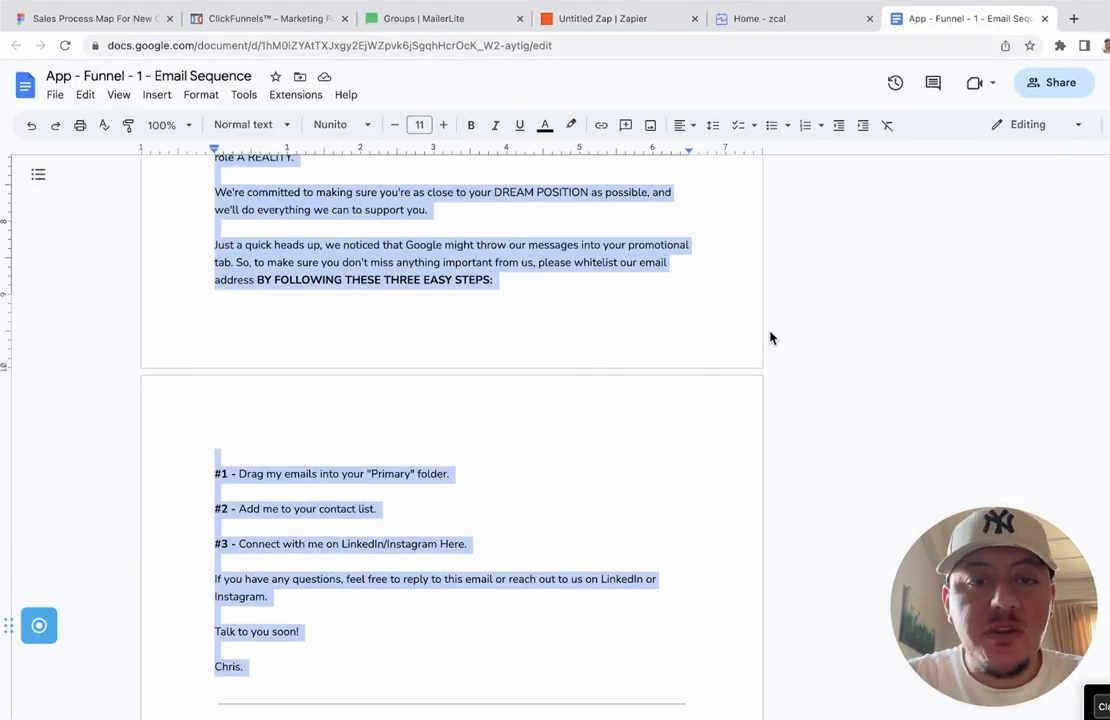
scroll(617, 440, "down", 5)
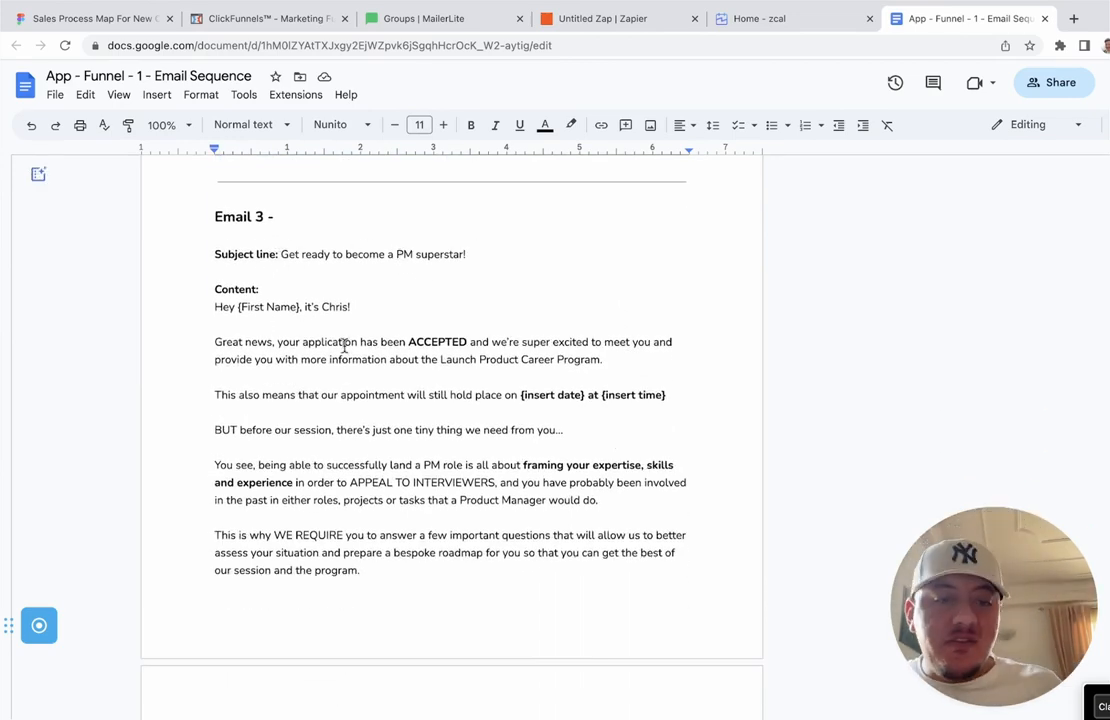
scroll(344, 345, "down", 2)
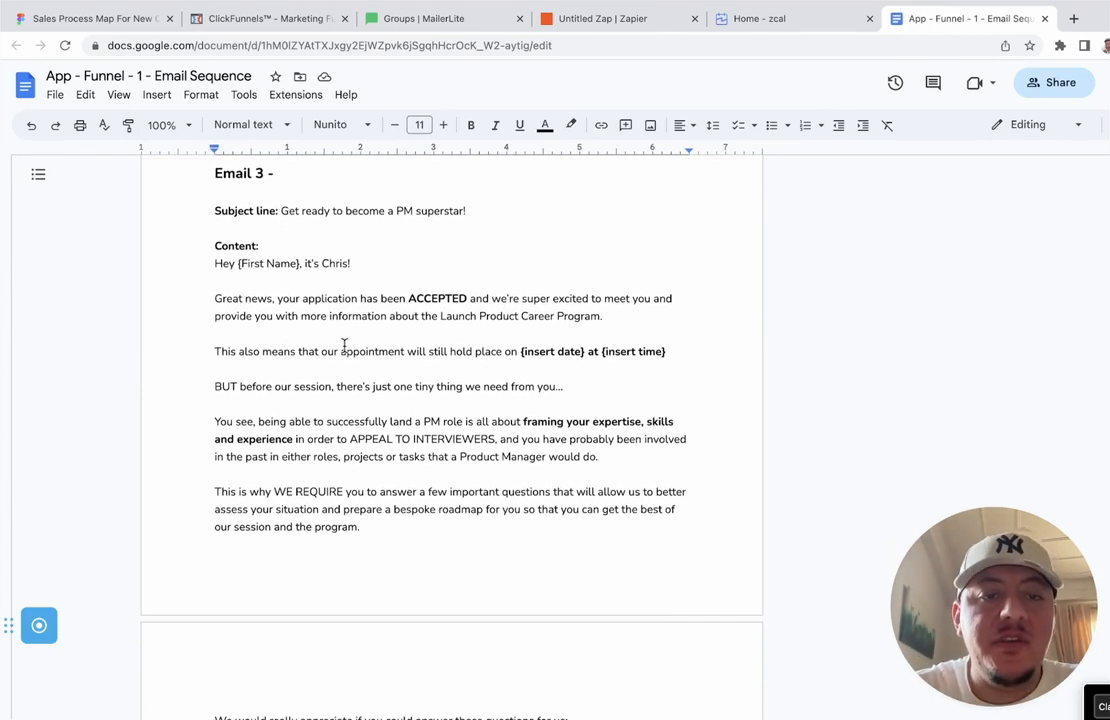
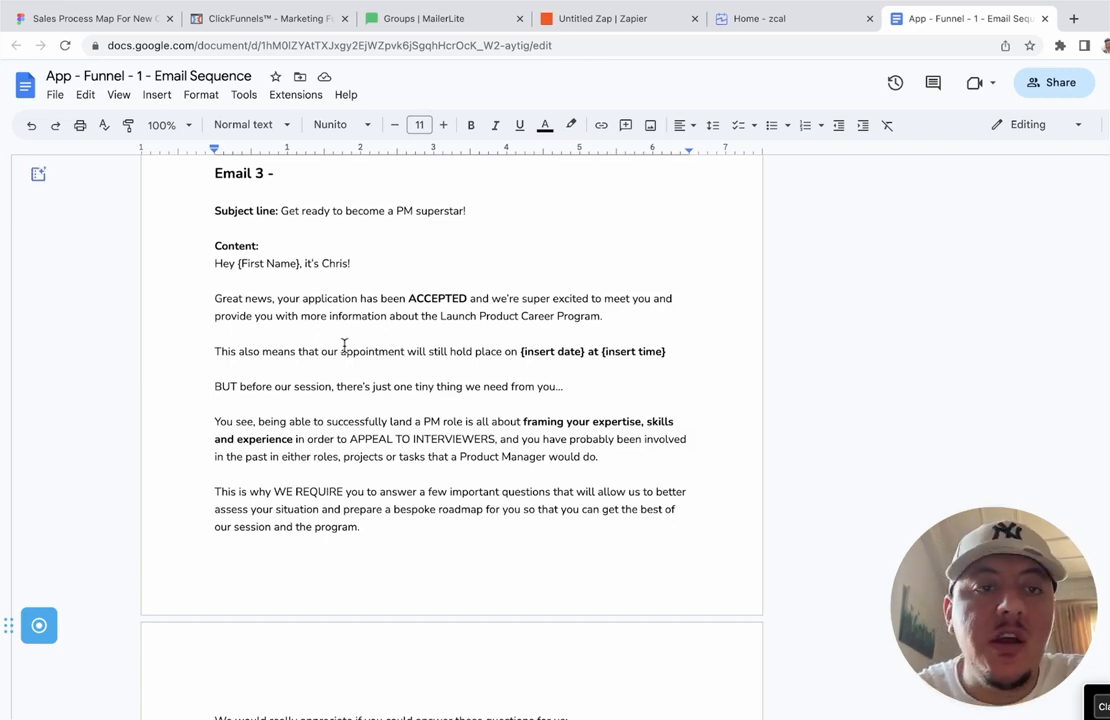
Step: Compare the zap against the email sequence doc while reading through Email 4
left_click(628, 20)
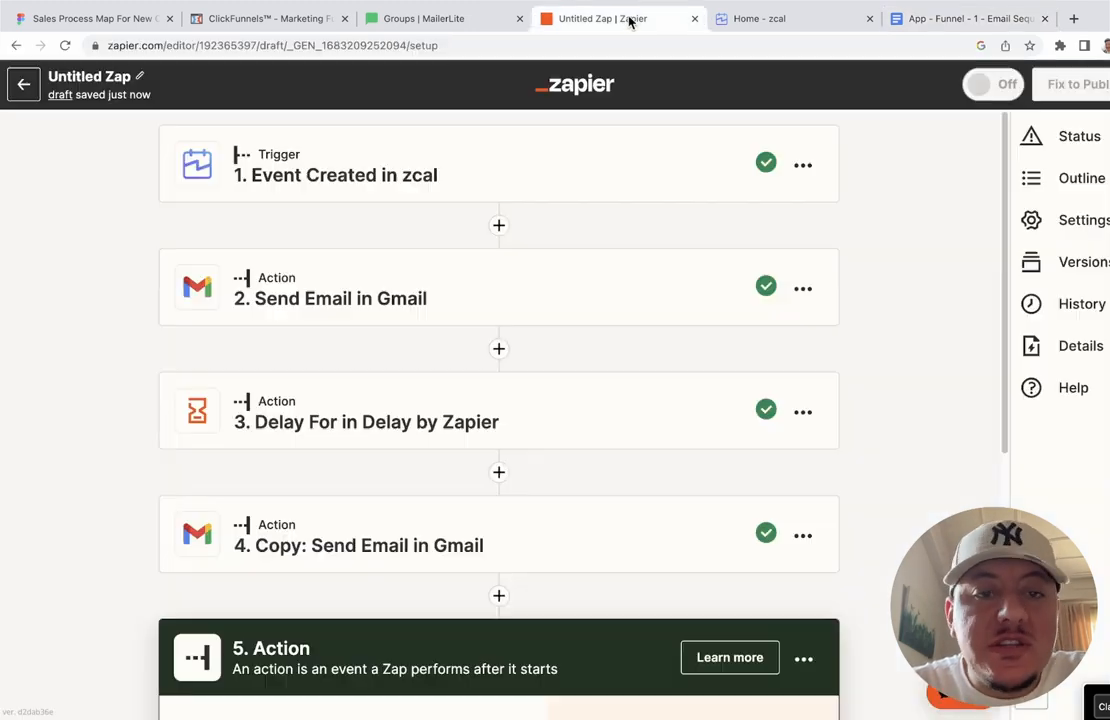
scroll(620, 487, "down", 4)
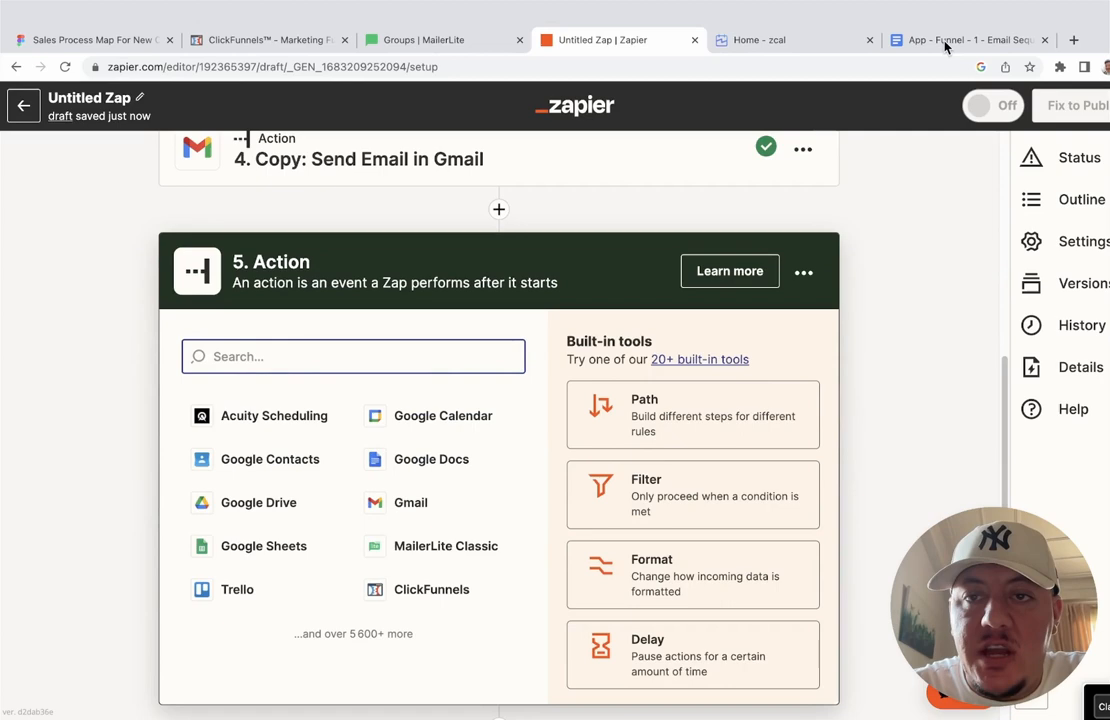
left_click(955, 18)
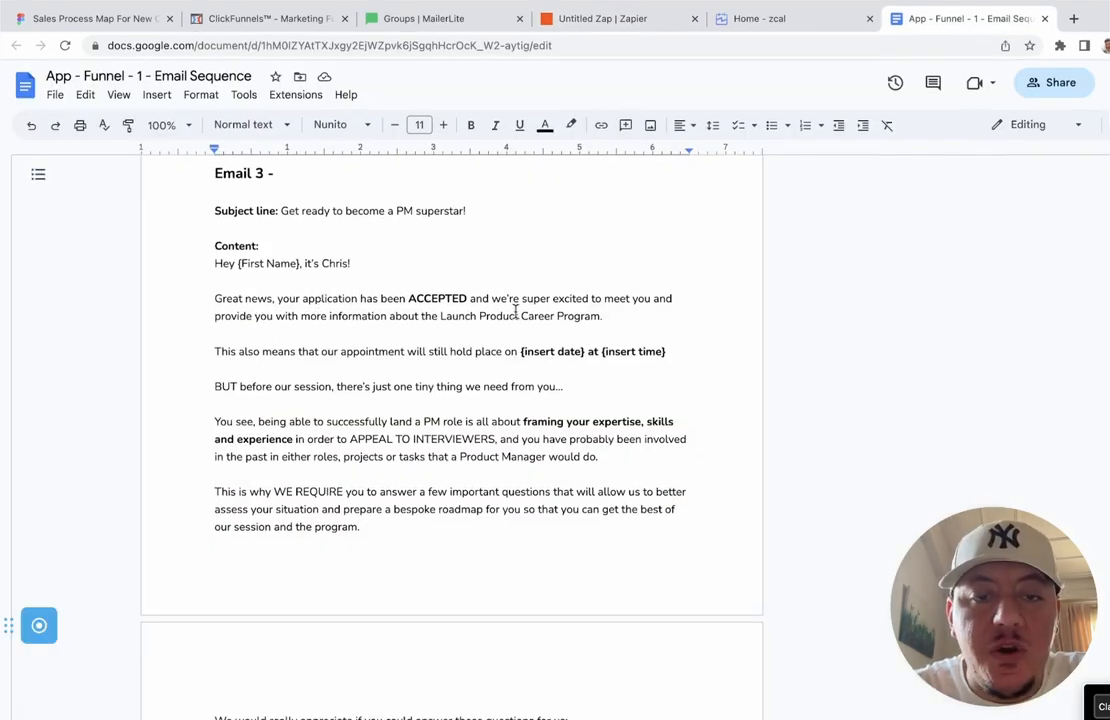
scroll(516, 313, "down", 2)
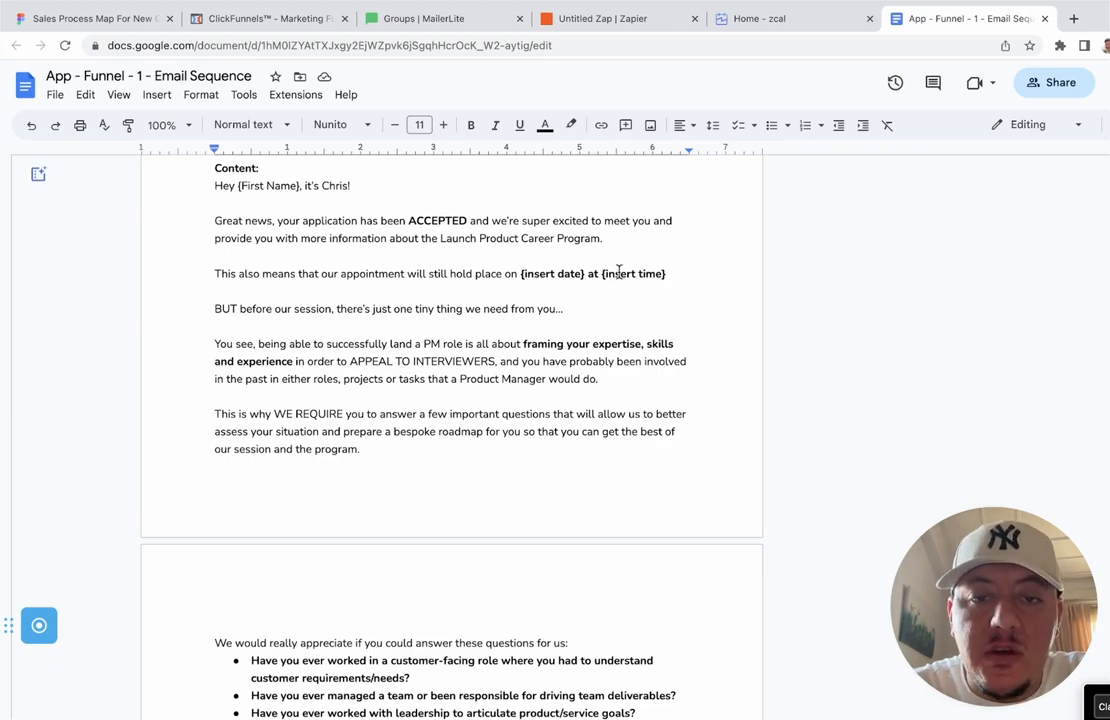
left_click(632, 19)
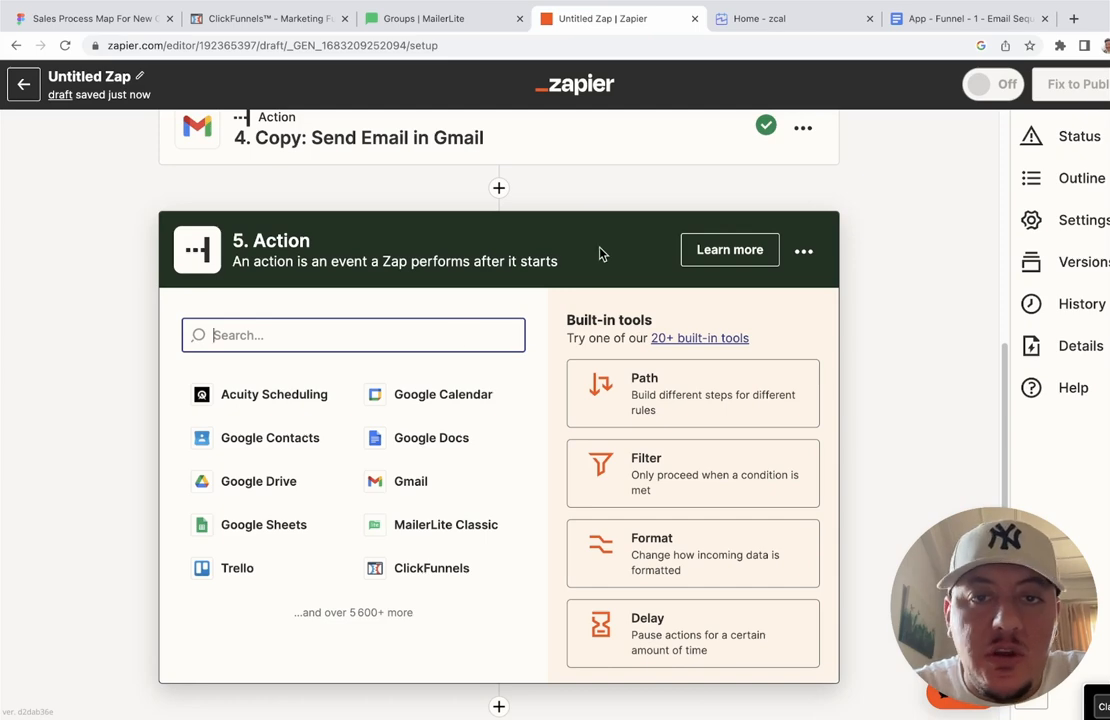
left_click(974, 18)
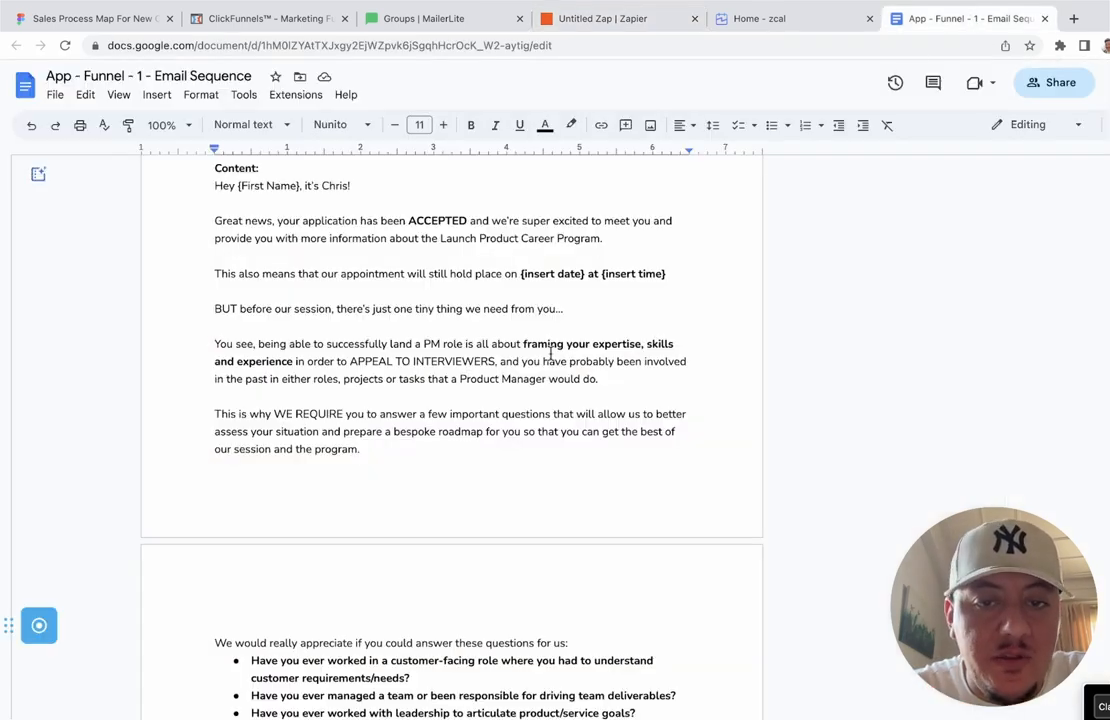
scroll(550, 352, "down", 2)
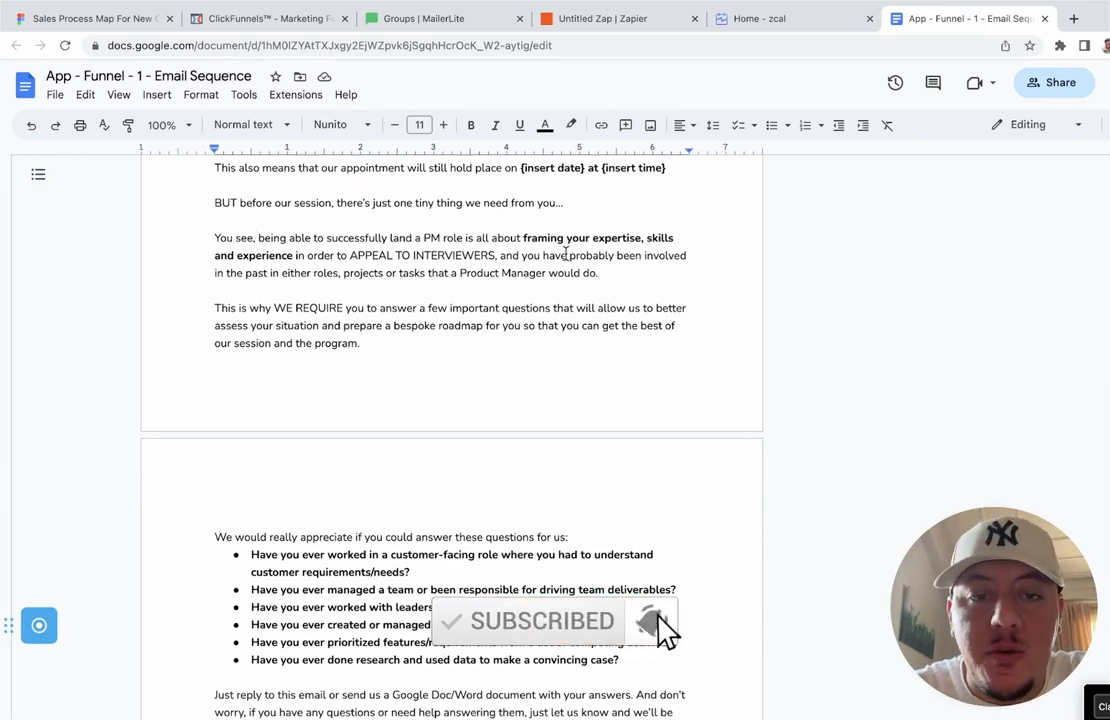
scroll(566, 254, "down", 5)
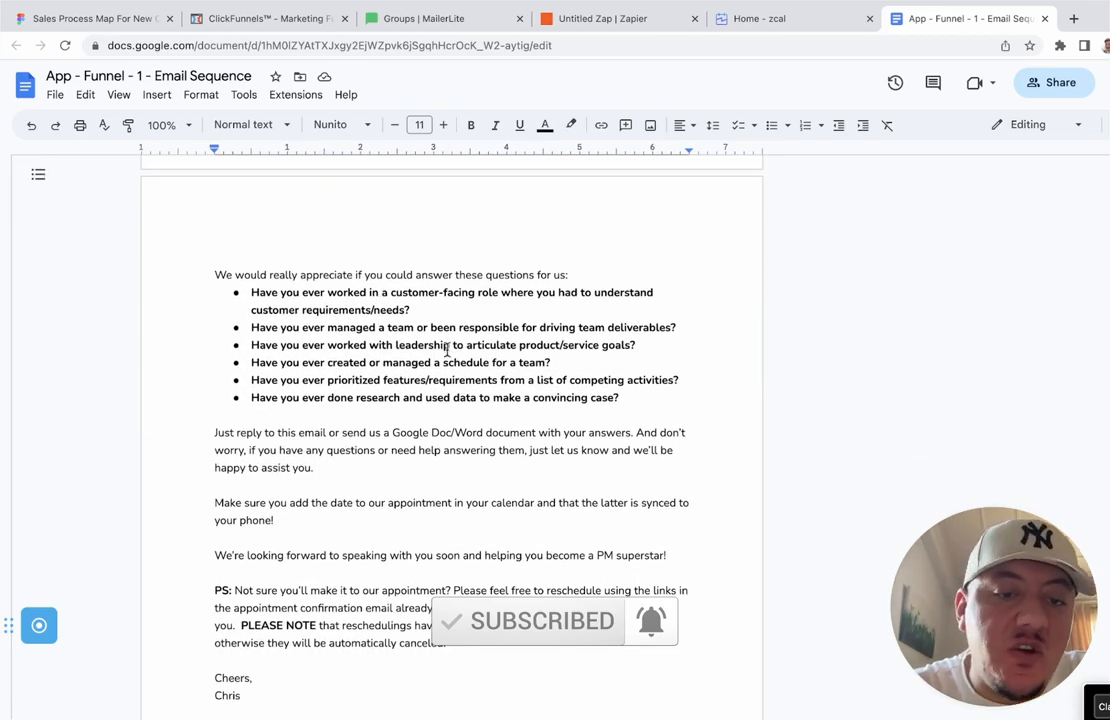
scroll(479, 354, "up", 3)
scroll(479, 354, "up", 2)
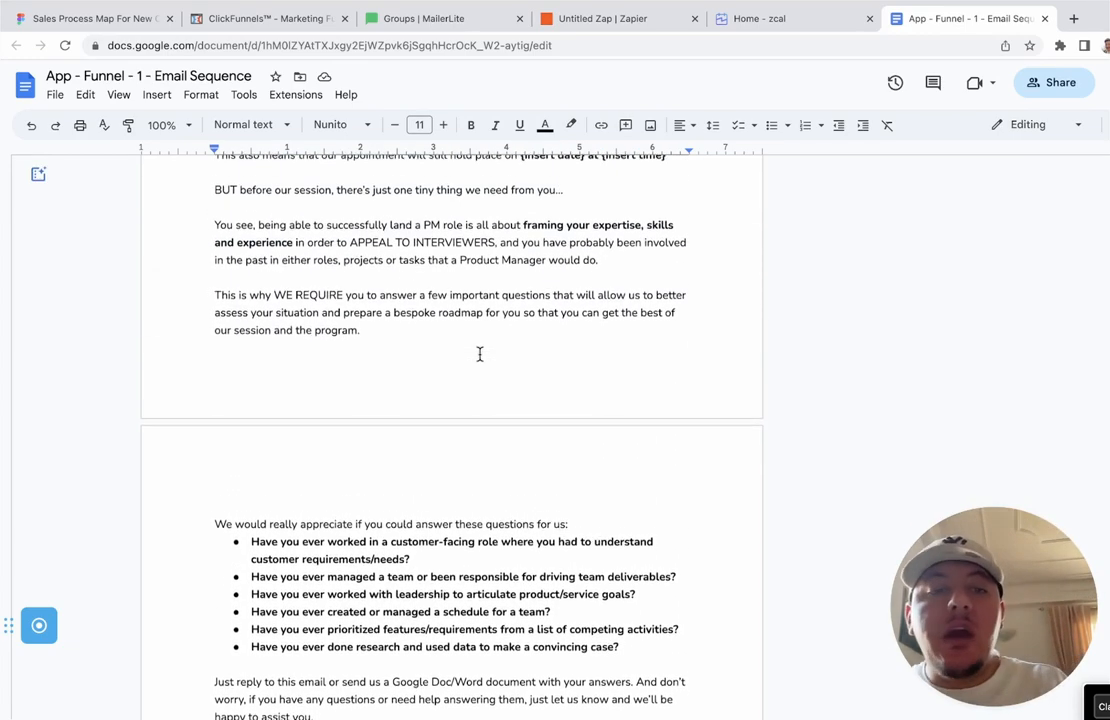
scroll(479, 354, "up", 1)
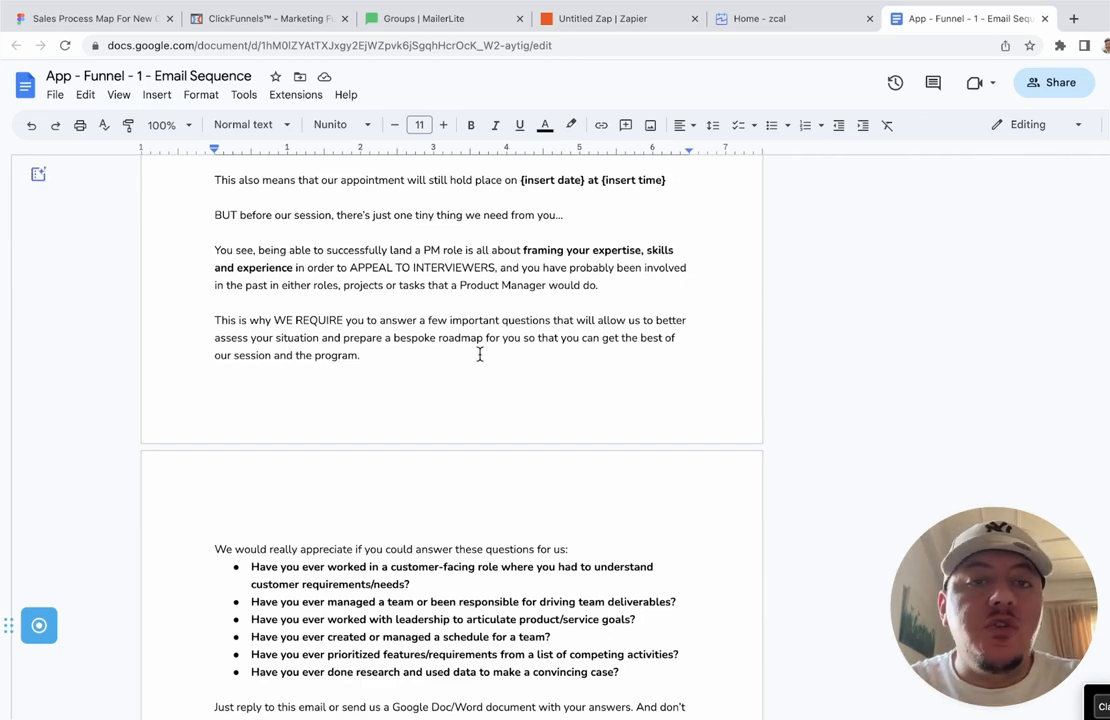
scroll(479, 354, "down", 5)
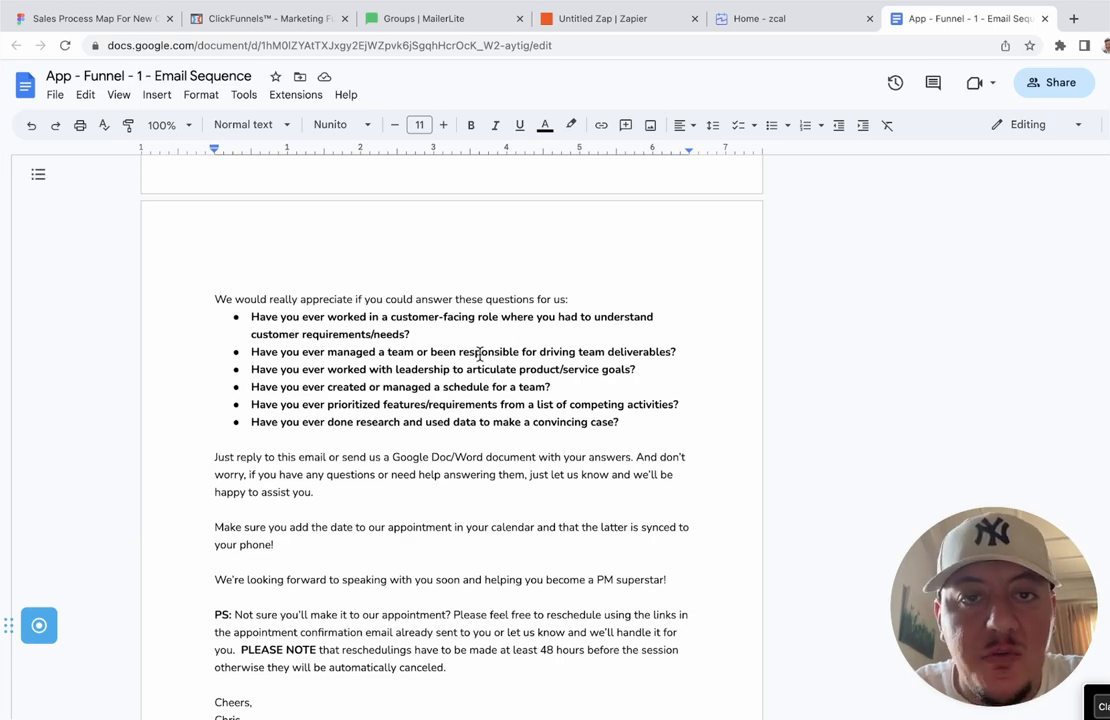
scroll(479, 354, "down", 10)
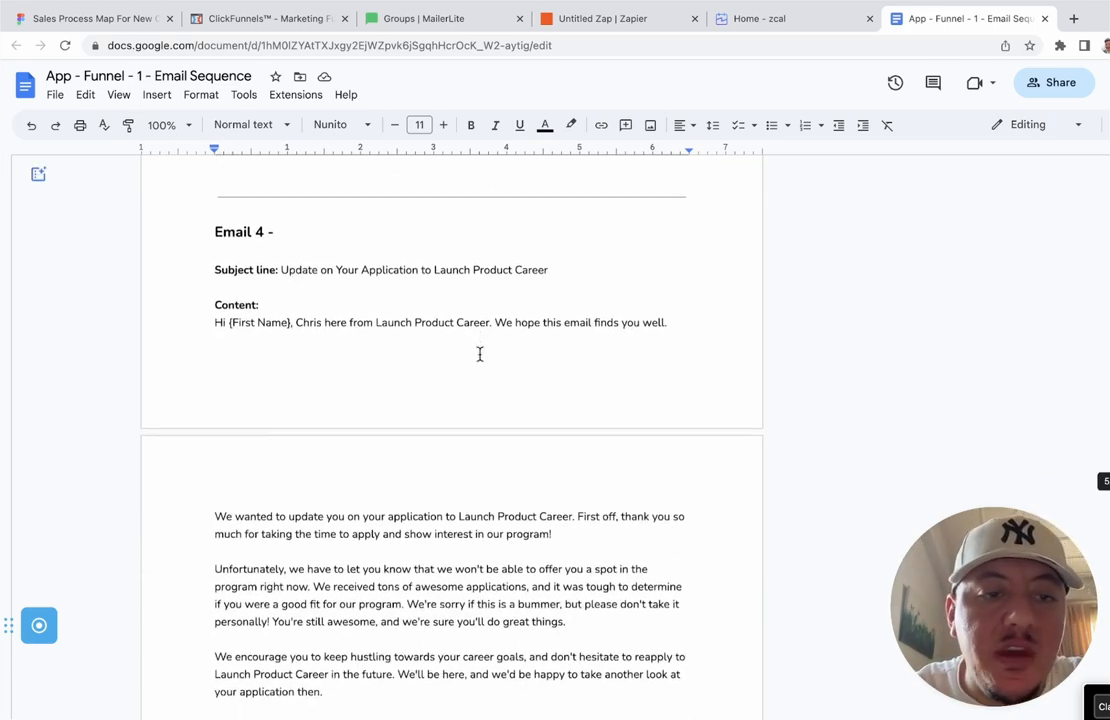
scroll(479, 354, "down", 1)
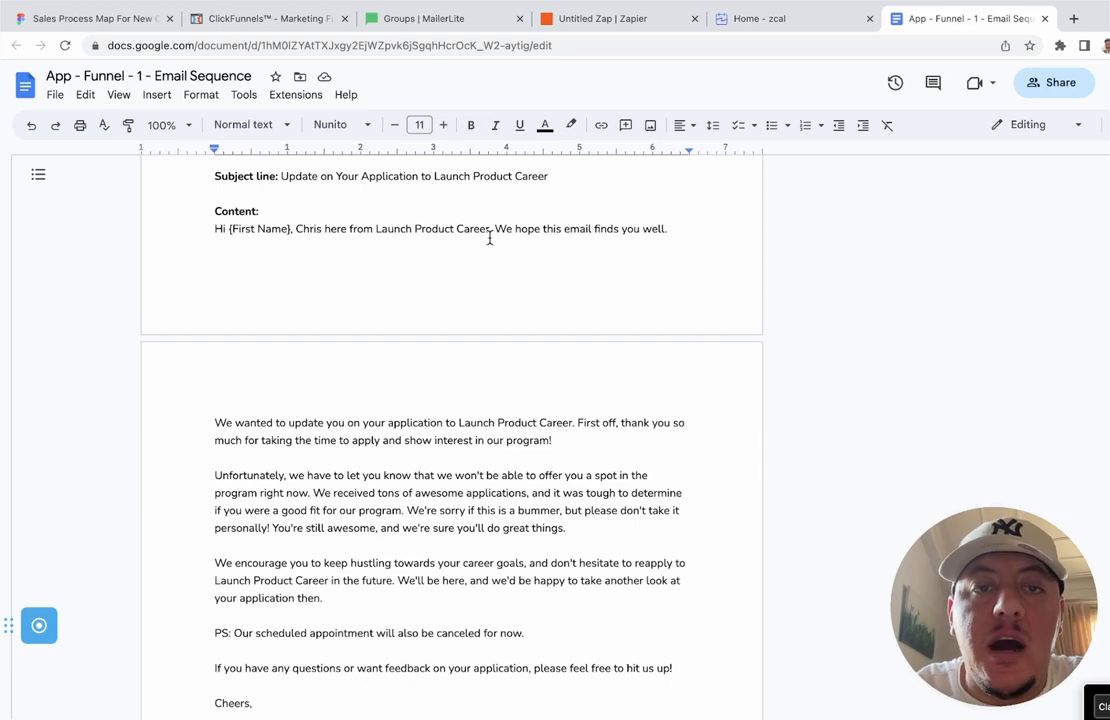
Step: Read through Email 5 in the doc, then return to the Untitled Zap
left_click(637, 28)
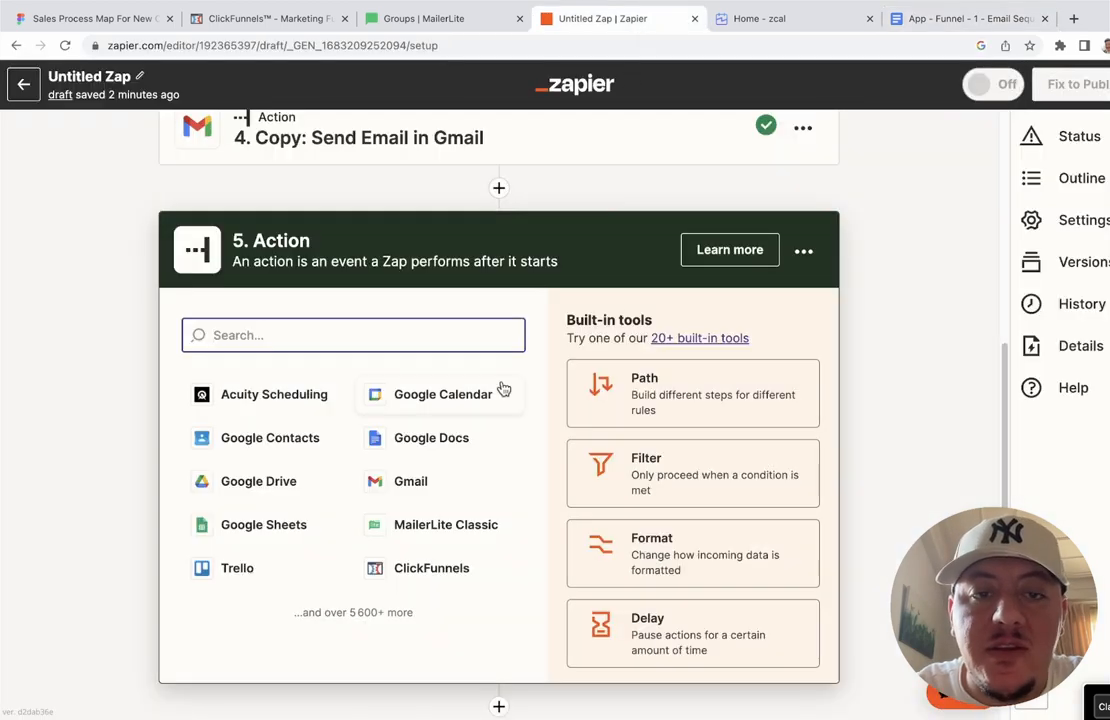
left_click(965, 18)
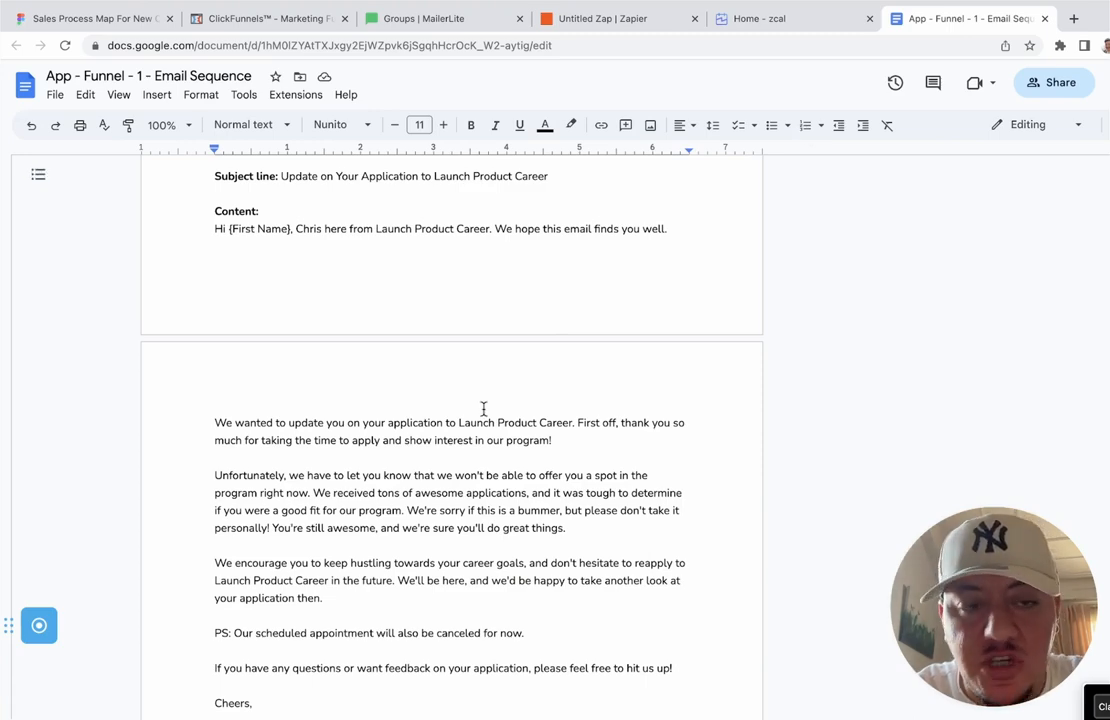
scroll(483, 409, "down", 1)
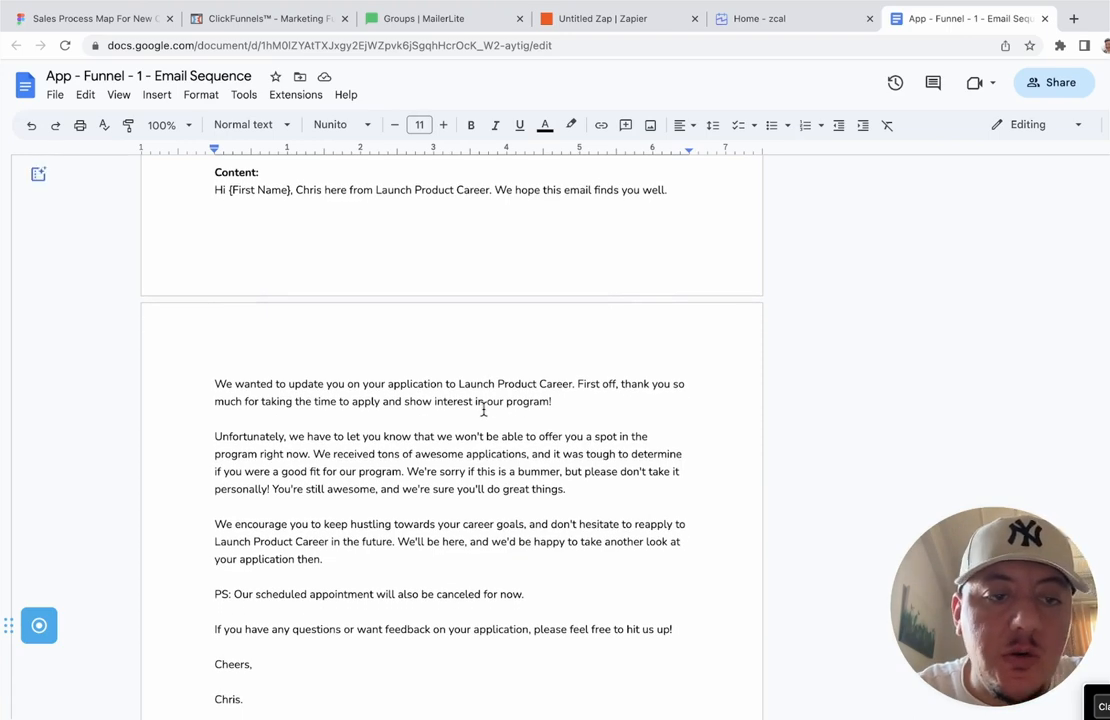
scroll(416, 366, "down", 2)
scroll(416, 366, "down", 1)
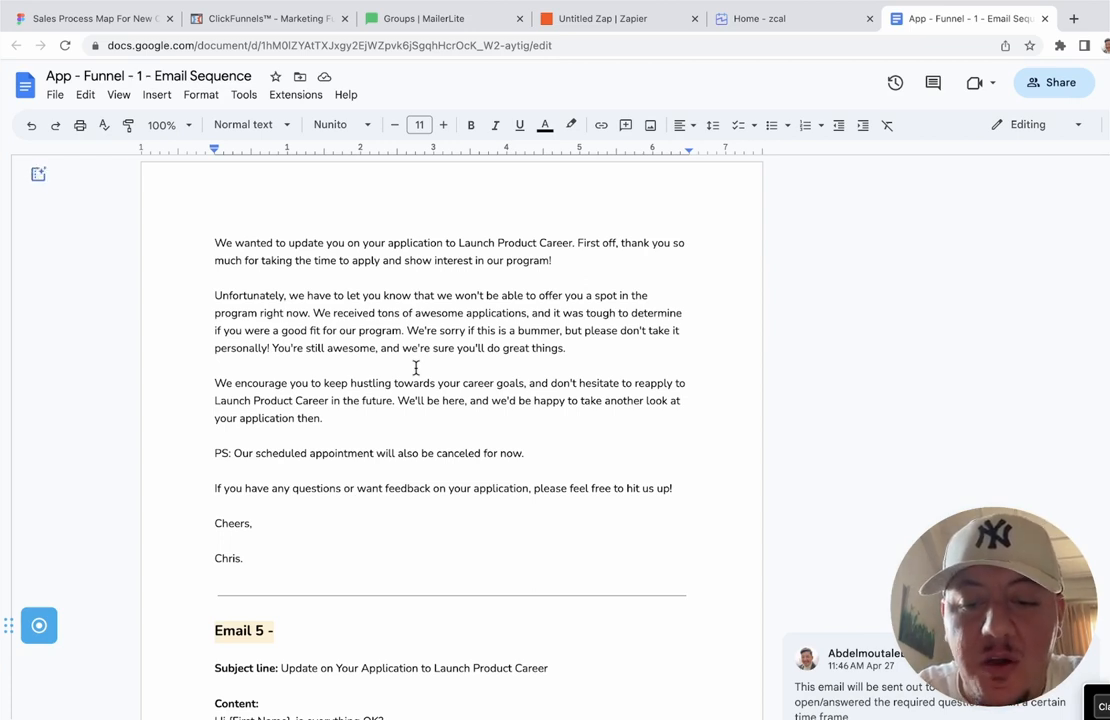
scroll(416, 368, "up", 1)
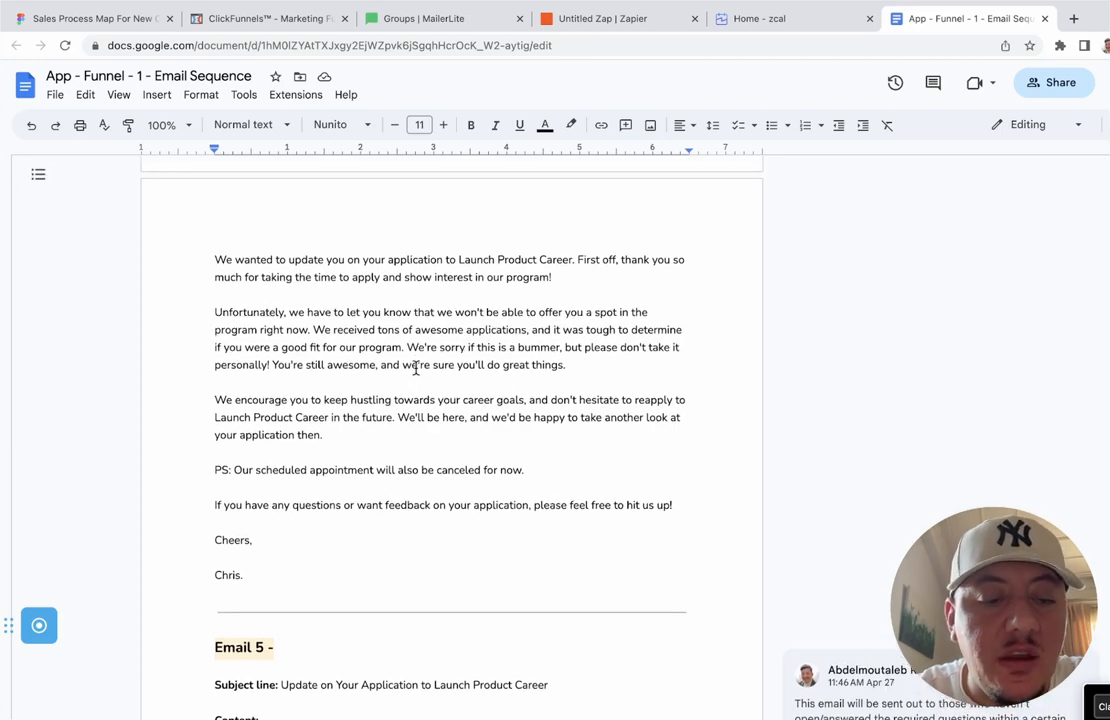
scroll(416, 368, "up", 3)
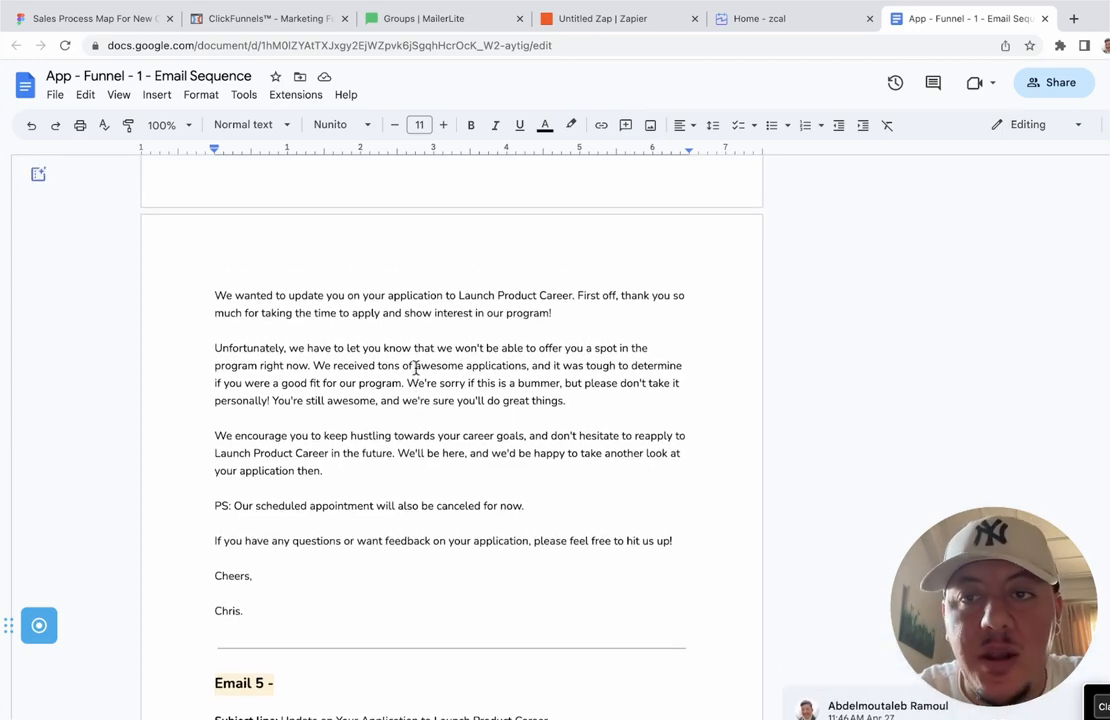
scroll(416, 368, "up", 10)
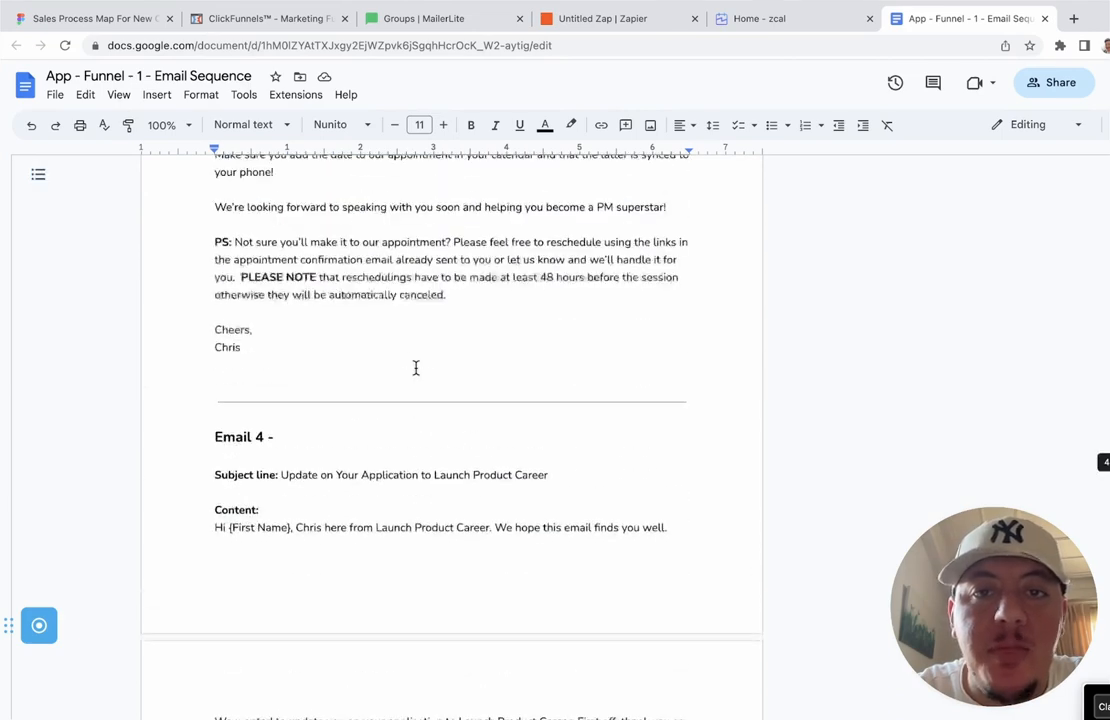
left_click(632, 16)
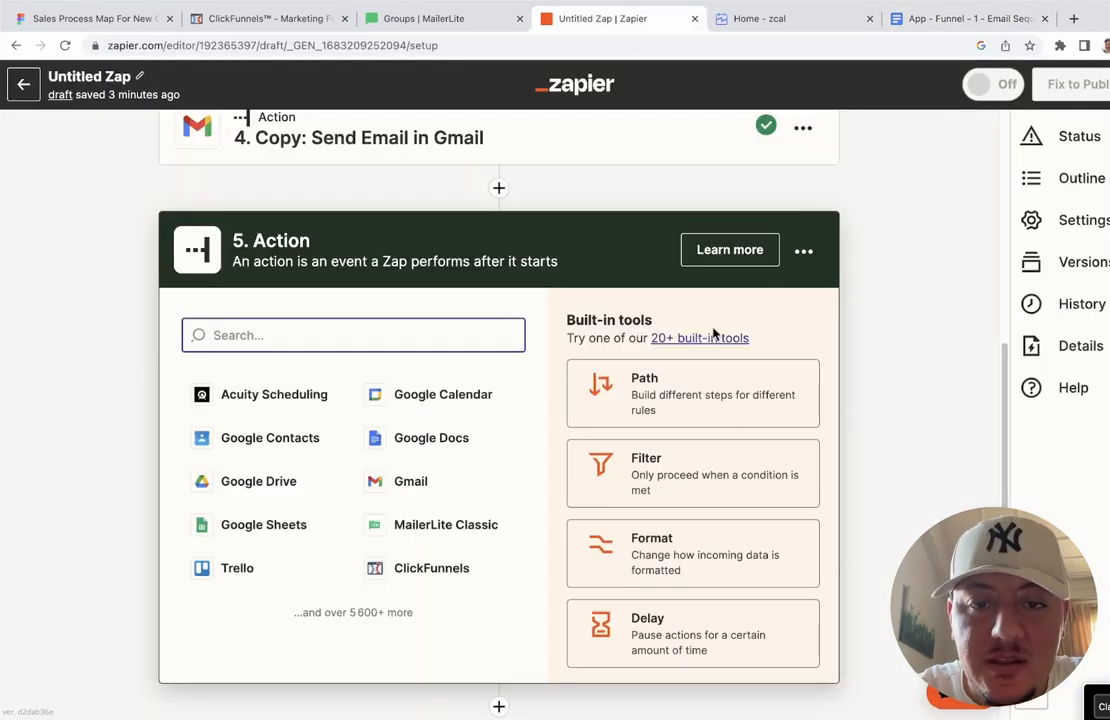
Step: Delete the empty step 5 from the zap
scroll(914, 295, "up", 5)
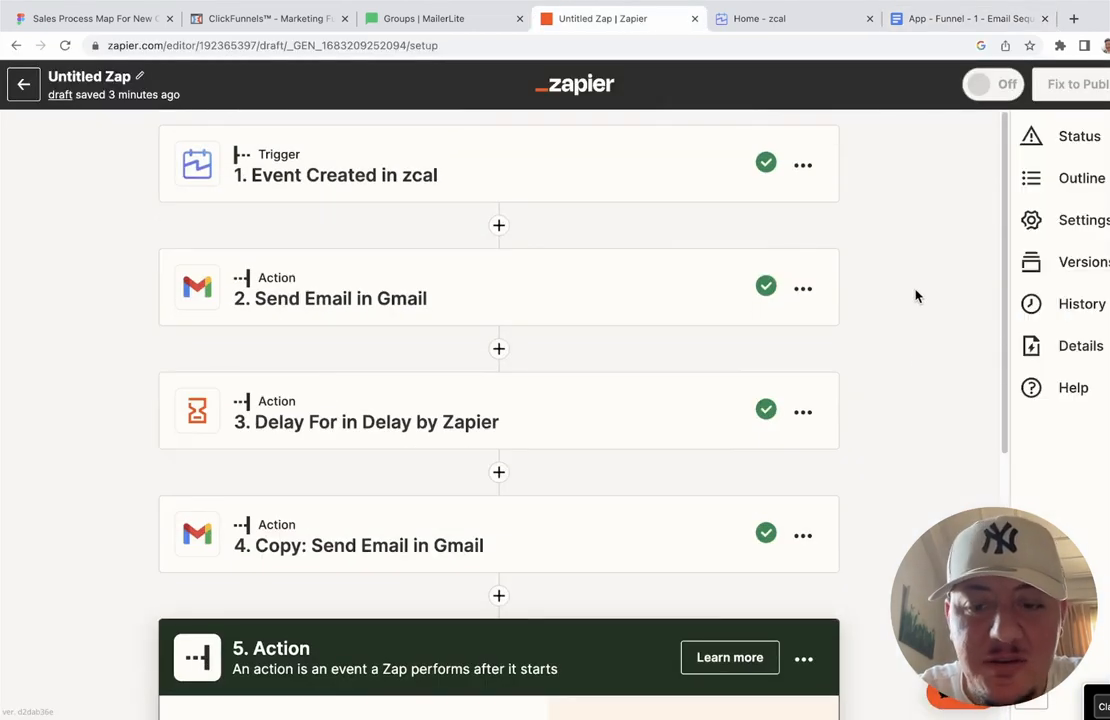
scroll(914, 295, "down", 2)
left_click(803, 491)
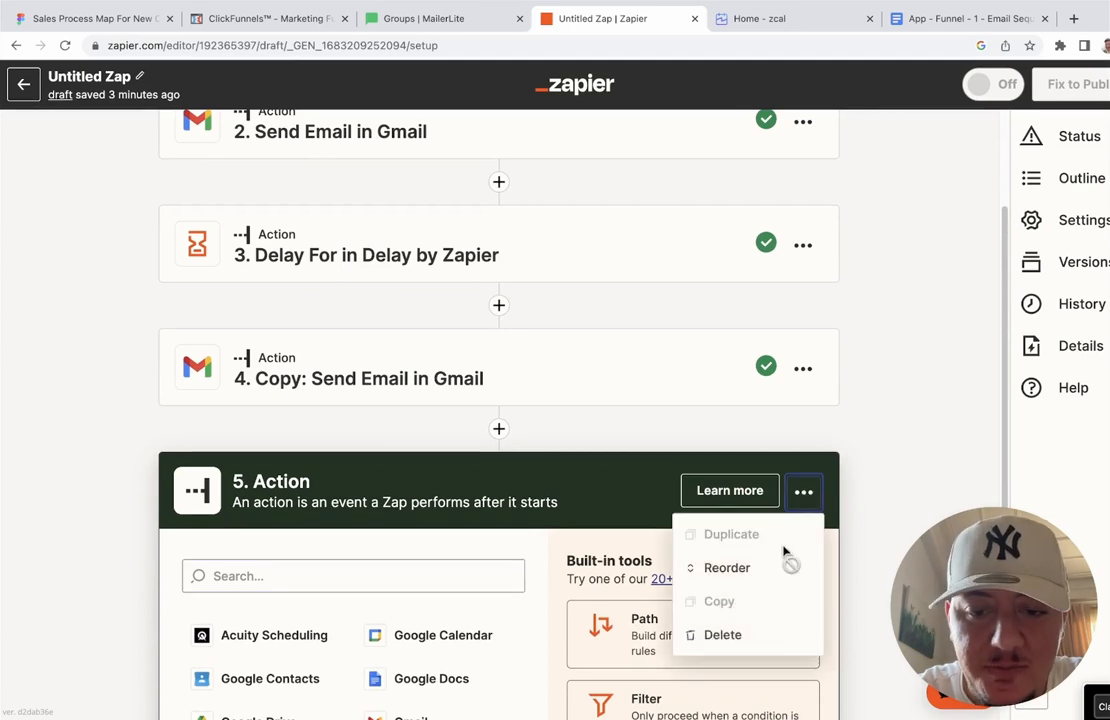
left_click(742, 634)
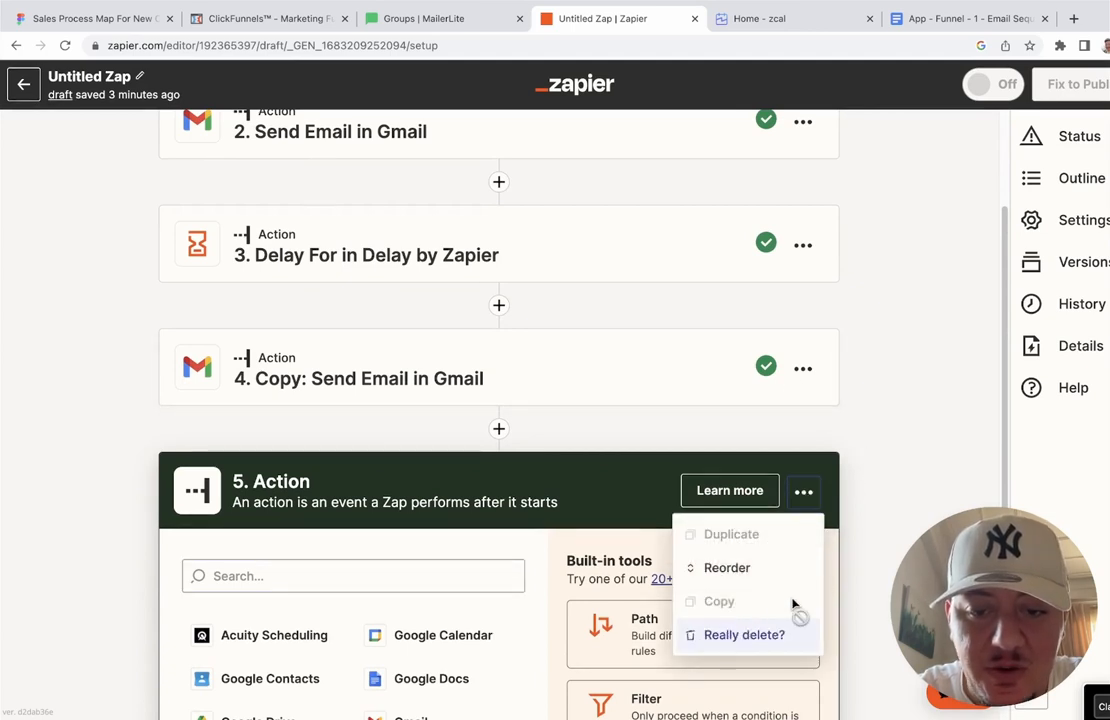
left_click(752, 634)
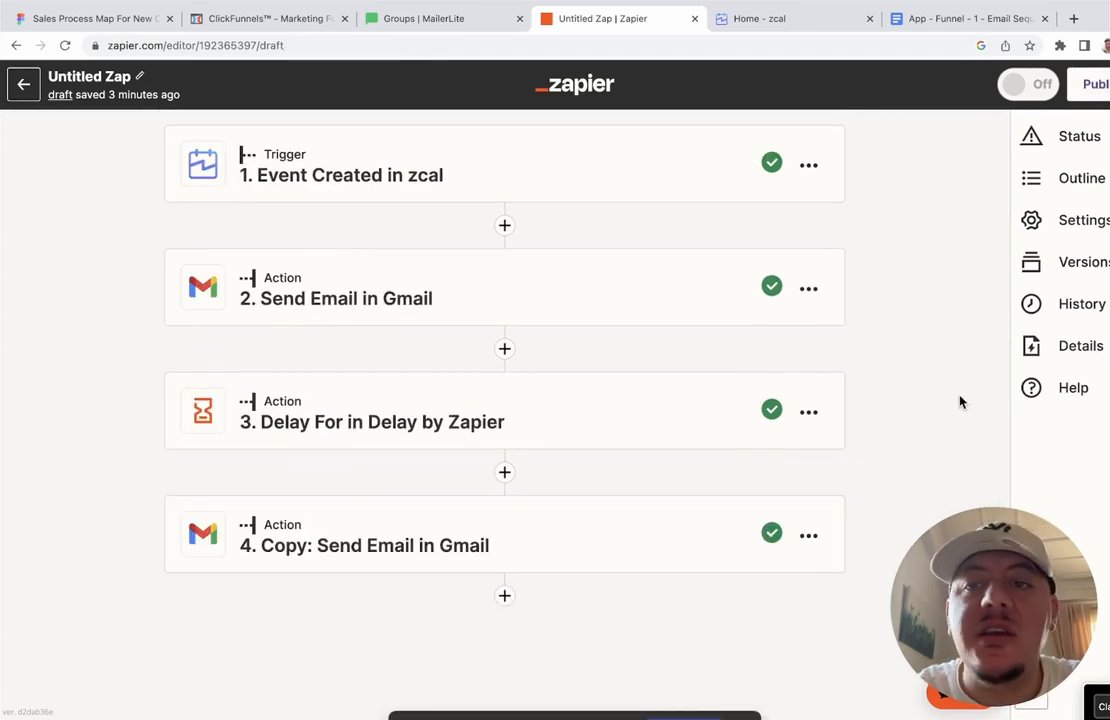
Step: Publish the zap, then move over to the ClickFunnels funnel
left_click(1022, 84)
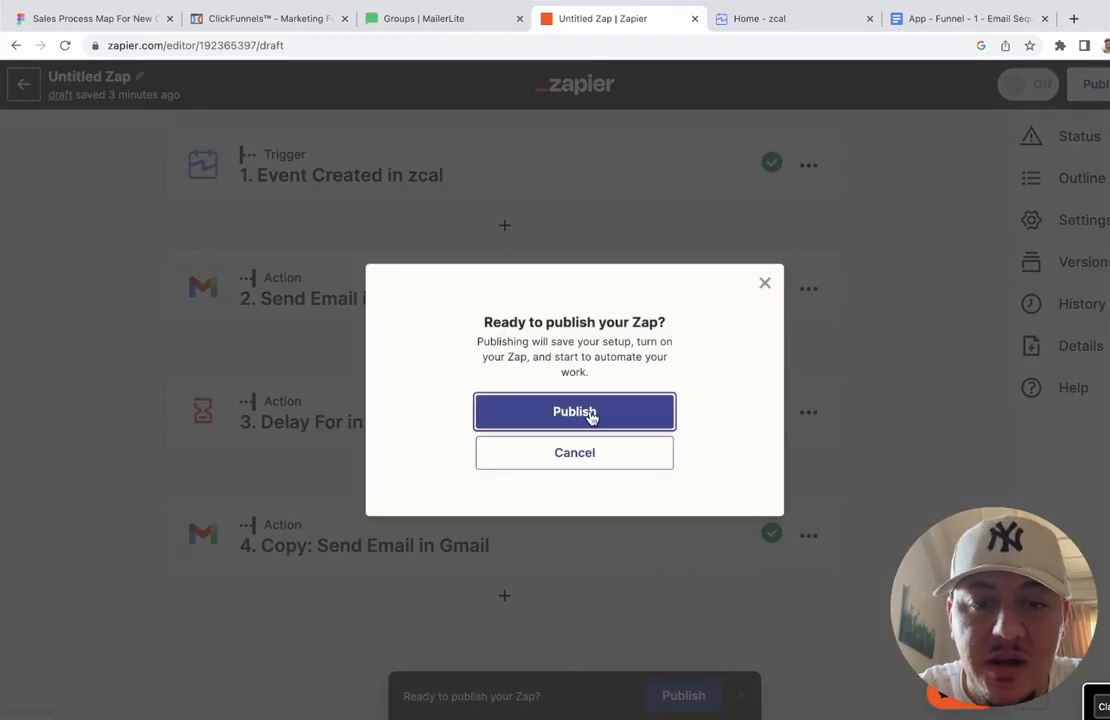
left_click(592, 412)
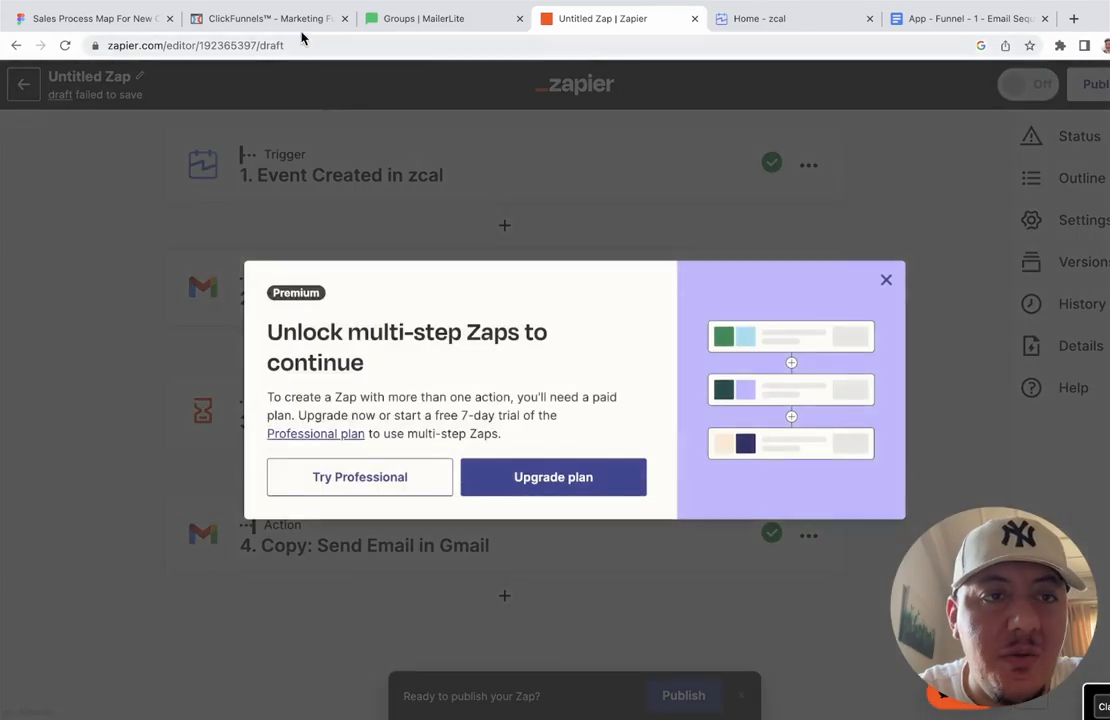
left_click(268, 19)
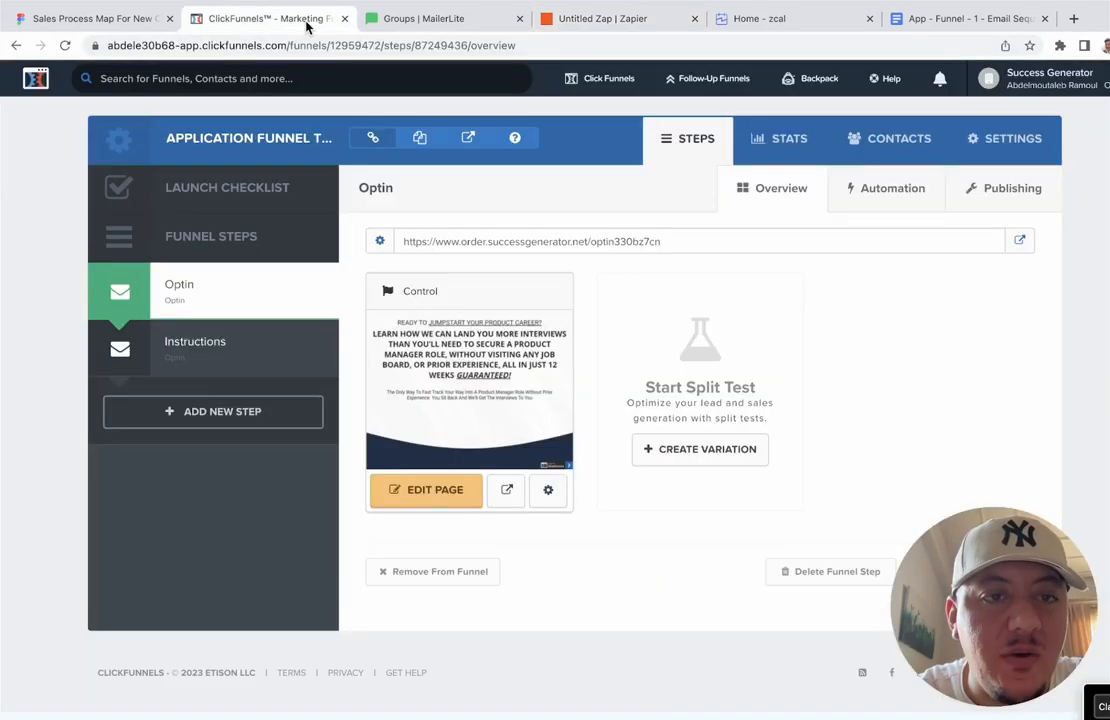